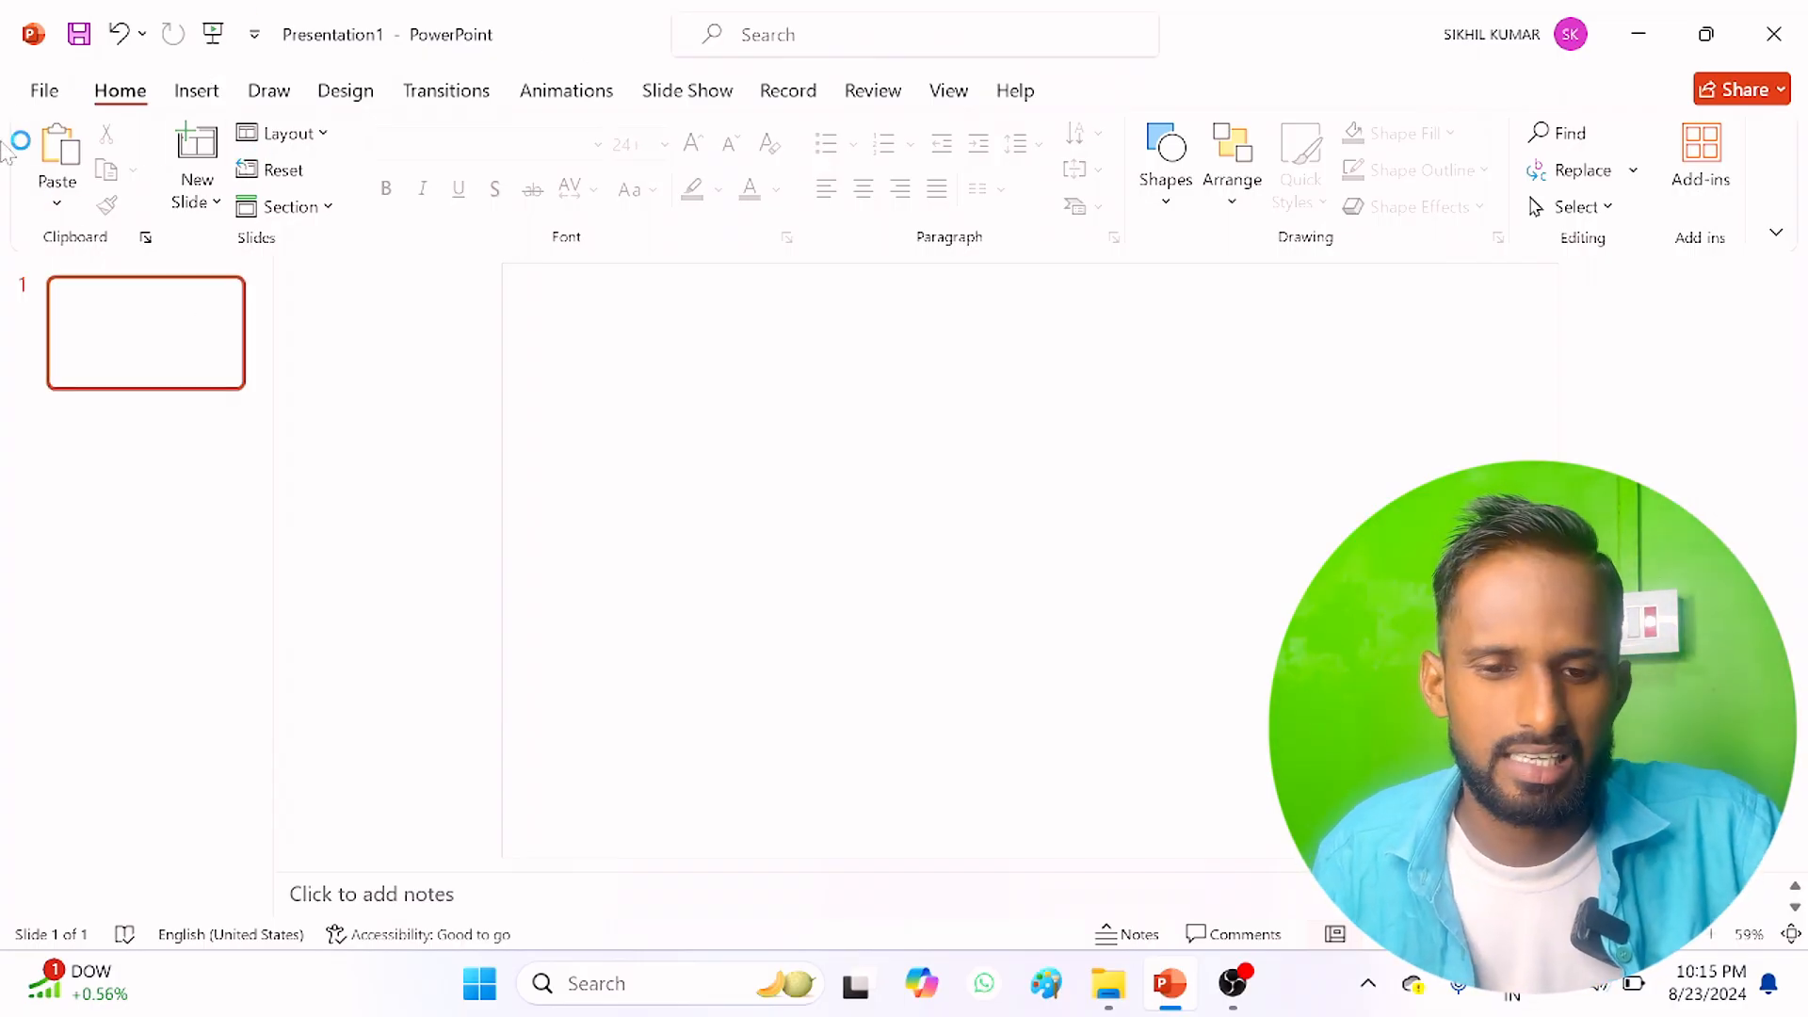
click(49, 94)
click(43, 98)
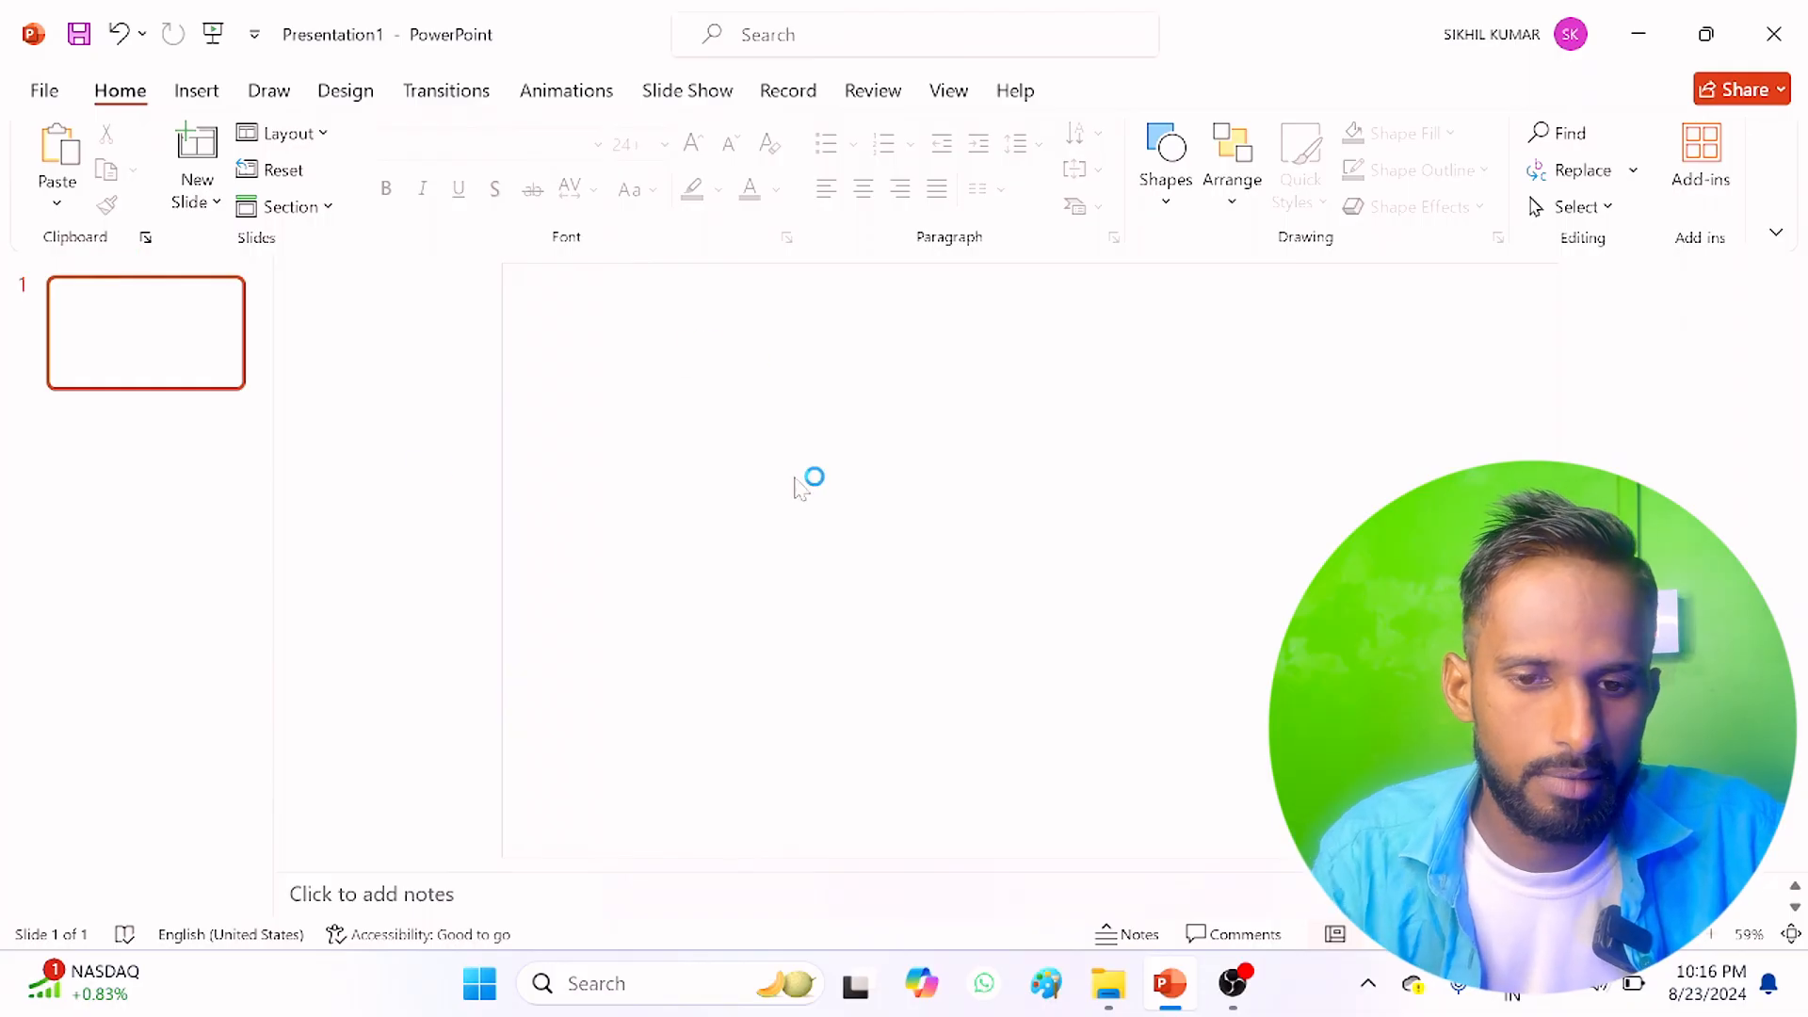
Step: Draw a rectangle about 1.26" high and 2.3" wide in the upper-left area of the blank slide
click(198, 94)
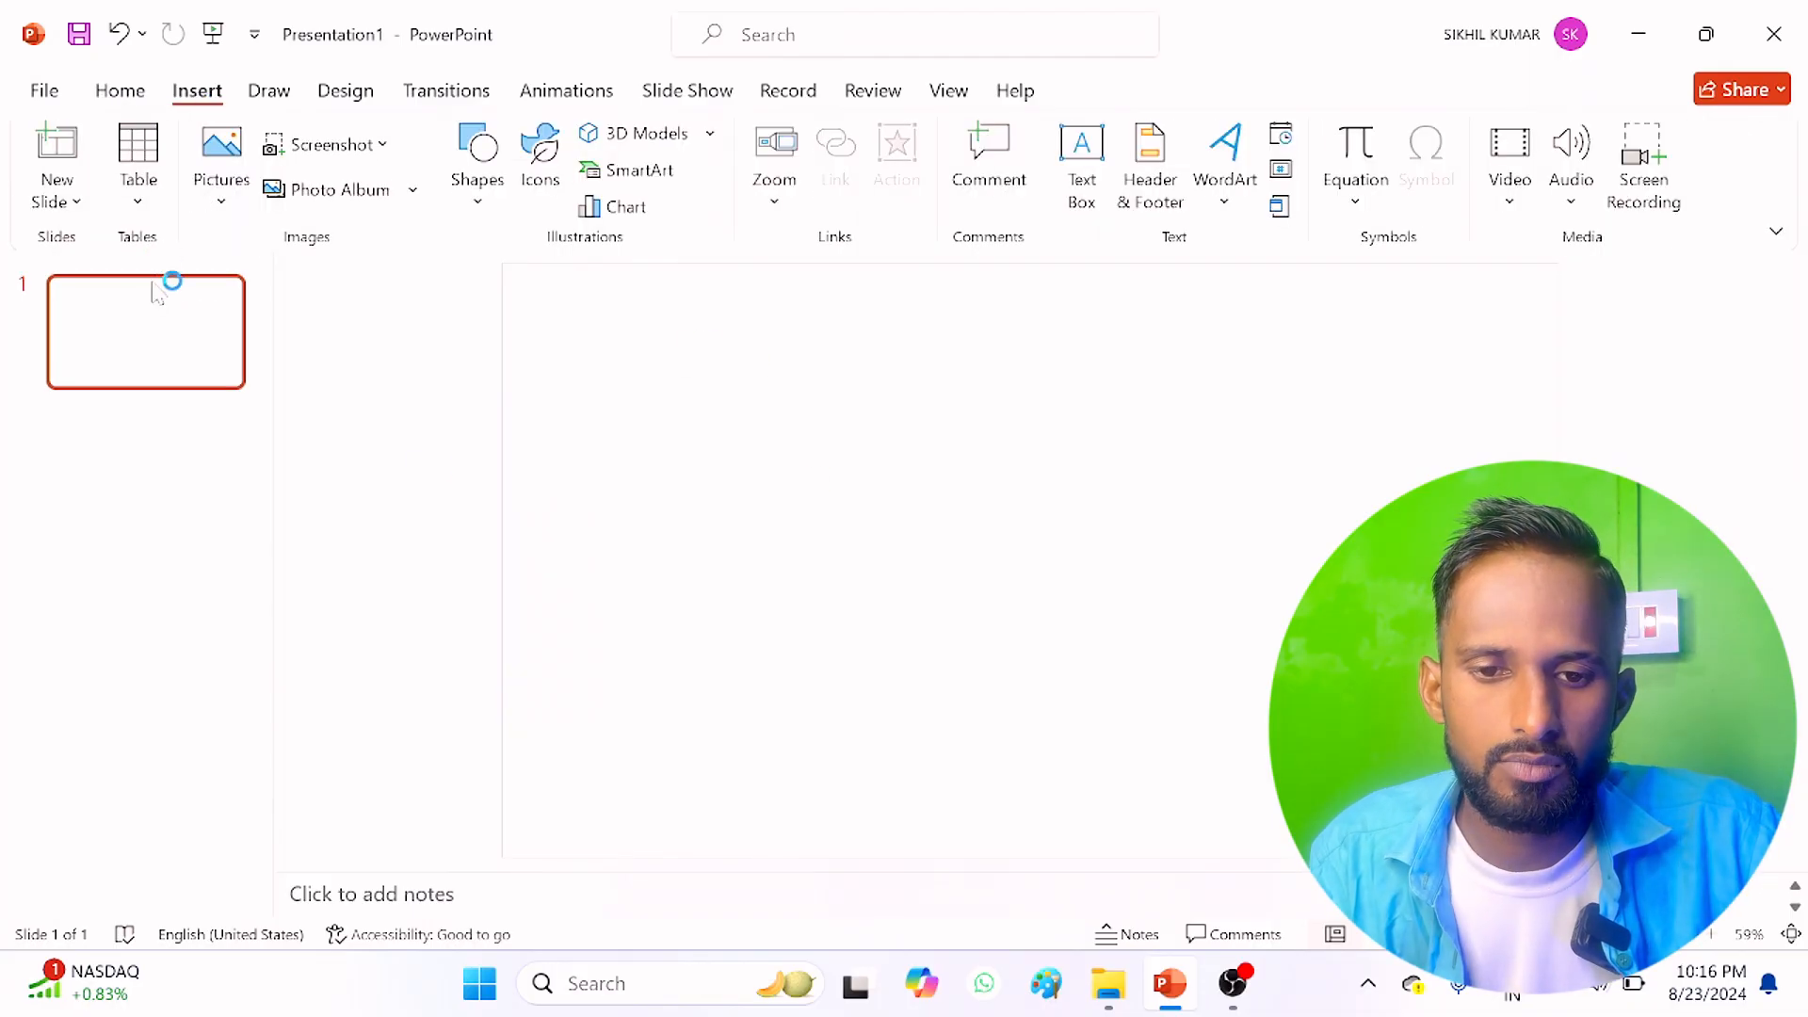
click(485, 202)
click(546, 279)
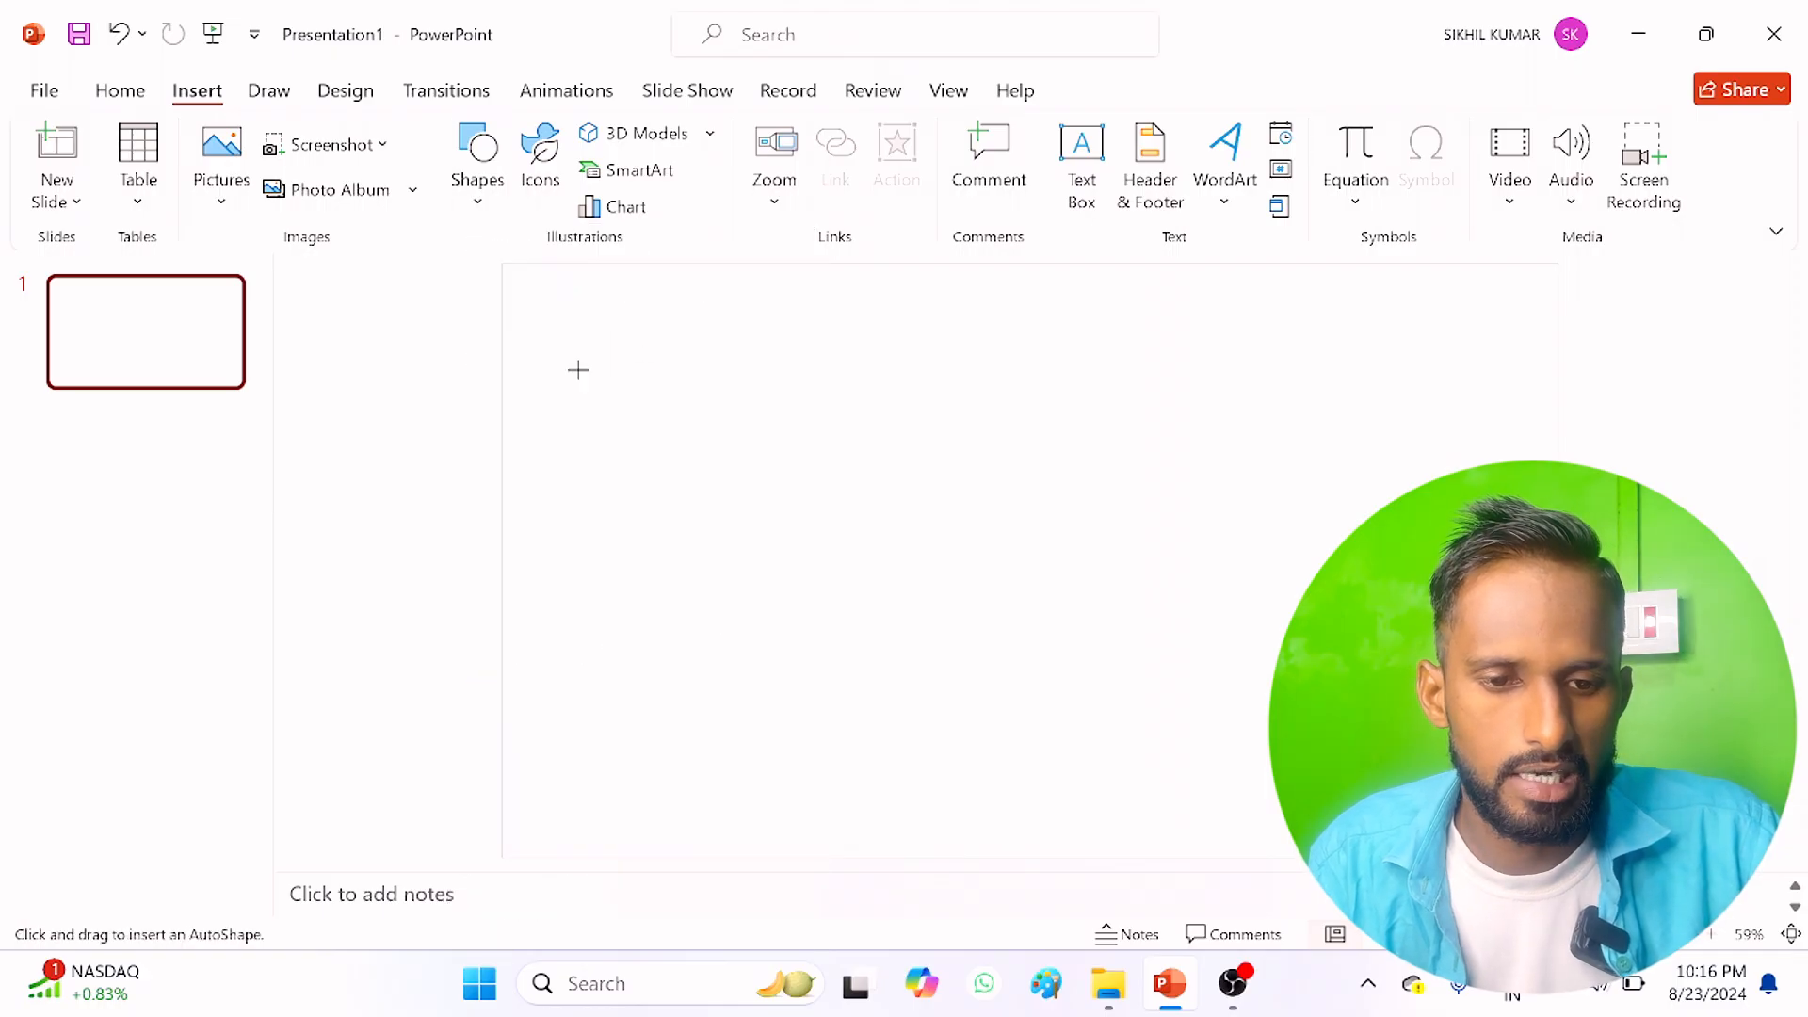
drag(577, 369, 760, 470)
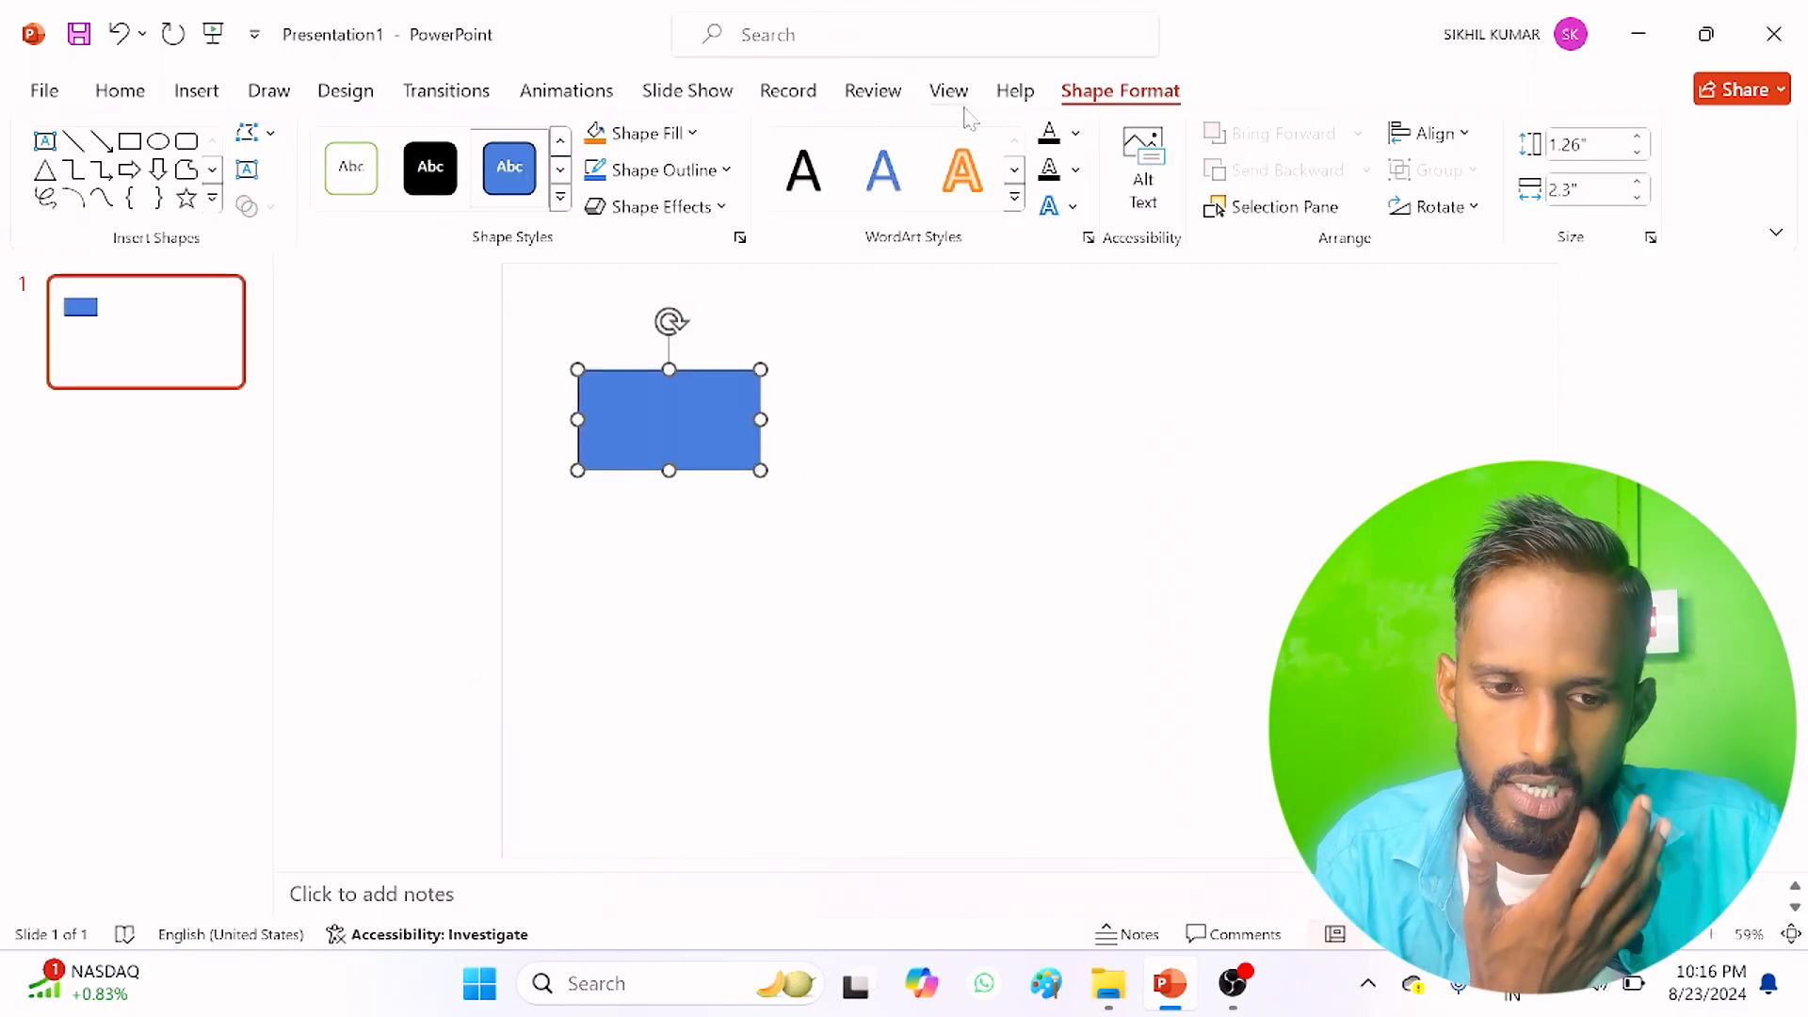
Step: Fill the rectangle with the standard red color
click(649, 133)
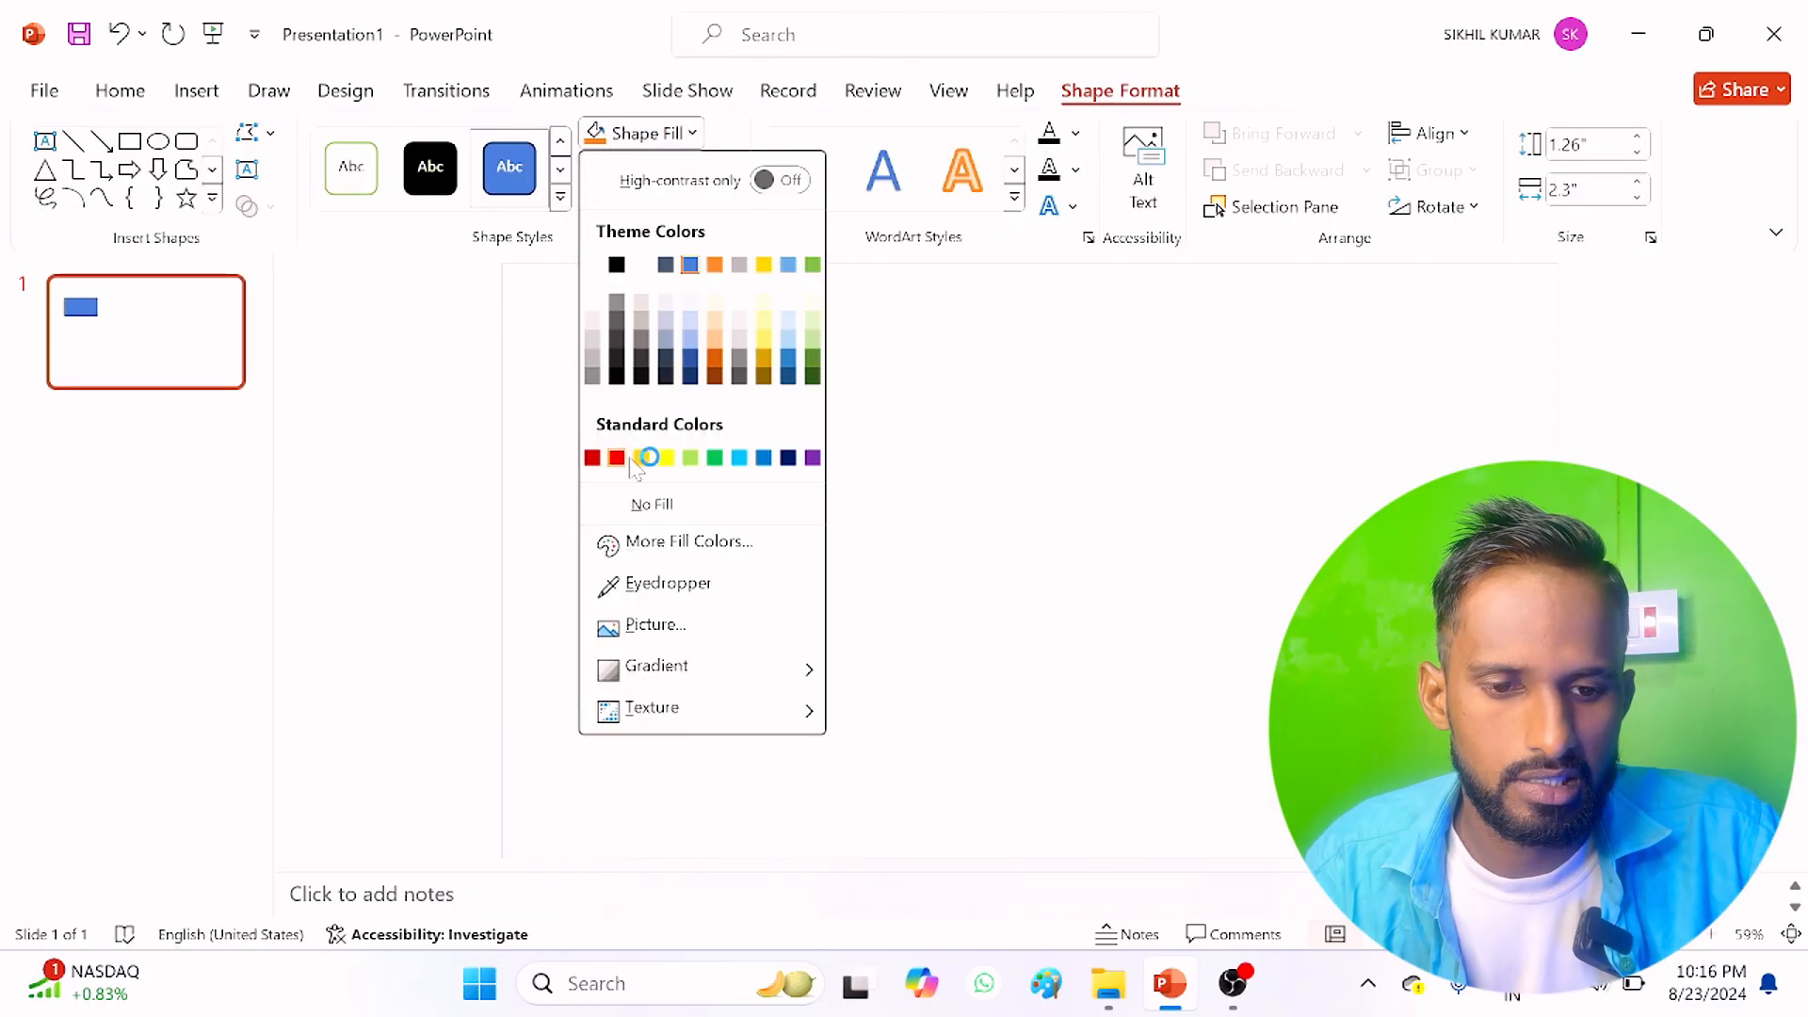
click(617, 458)
click(730, 553)
click(665, 471)
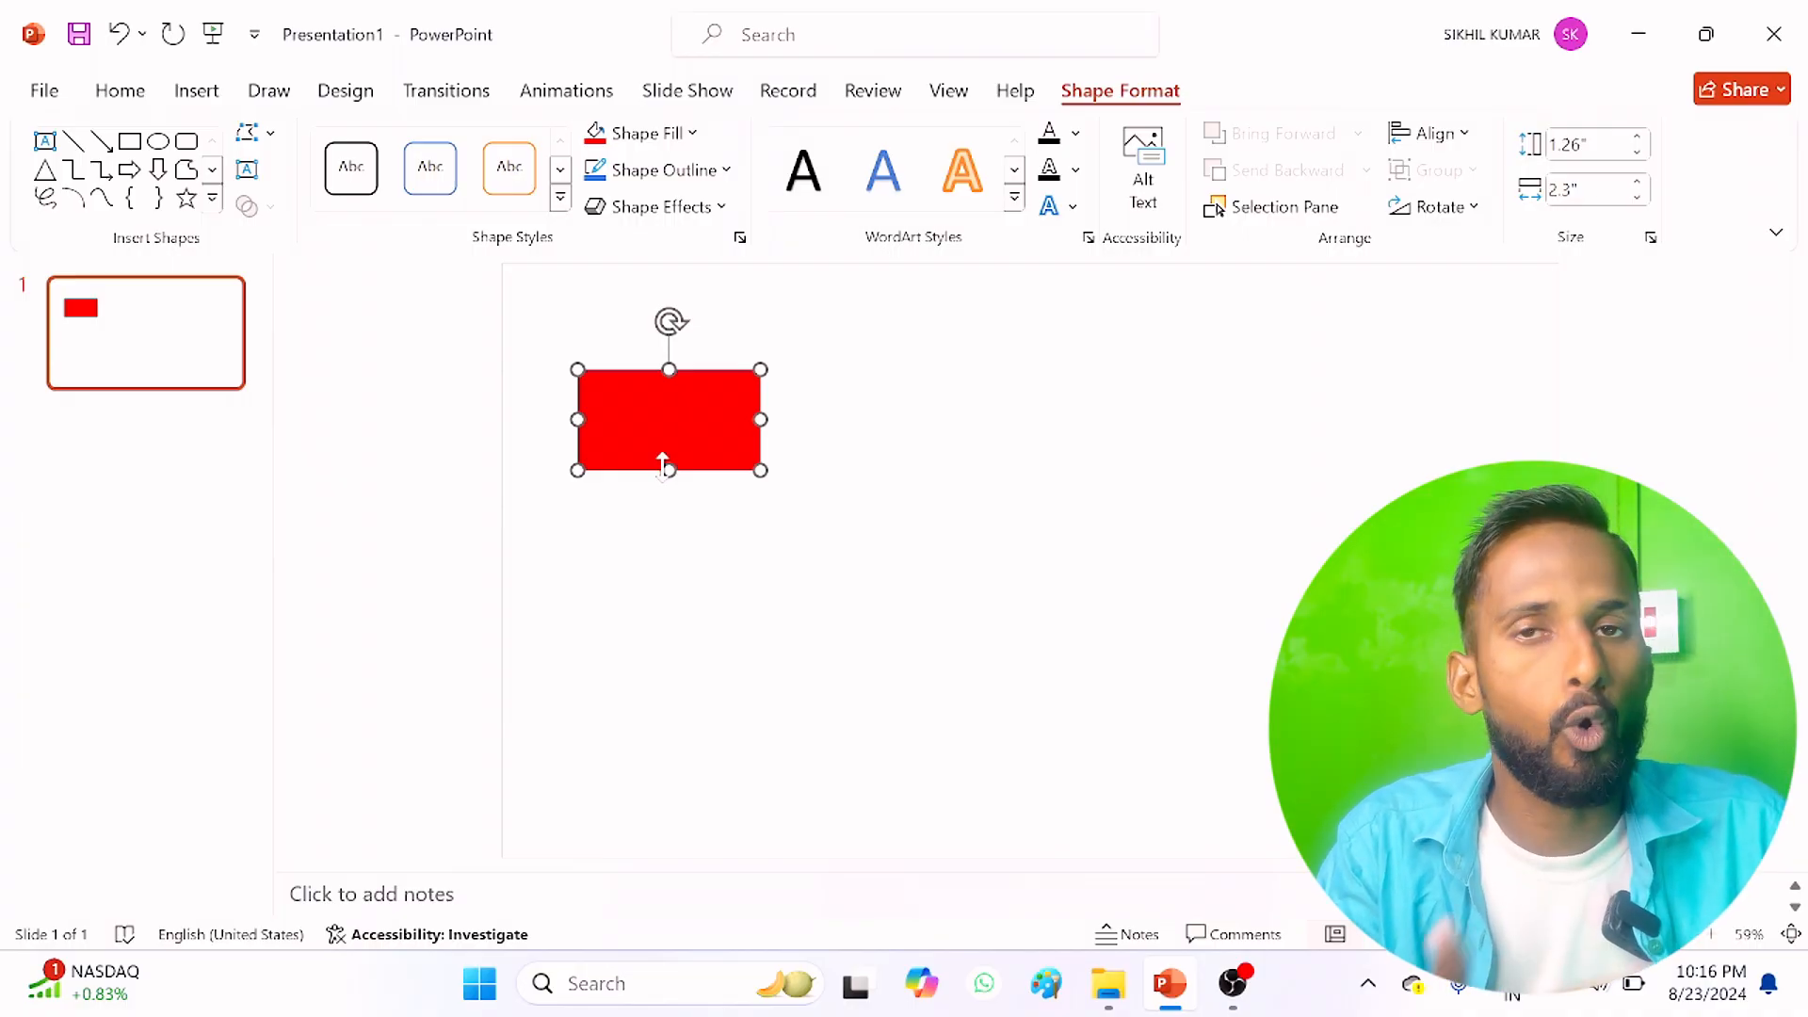
Step: Paste a copy of the red rectangle and place it to the right of the original, at about the same height
click(121, 94)
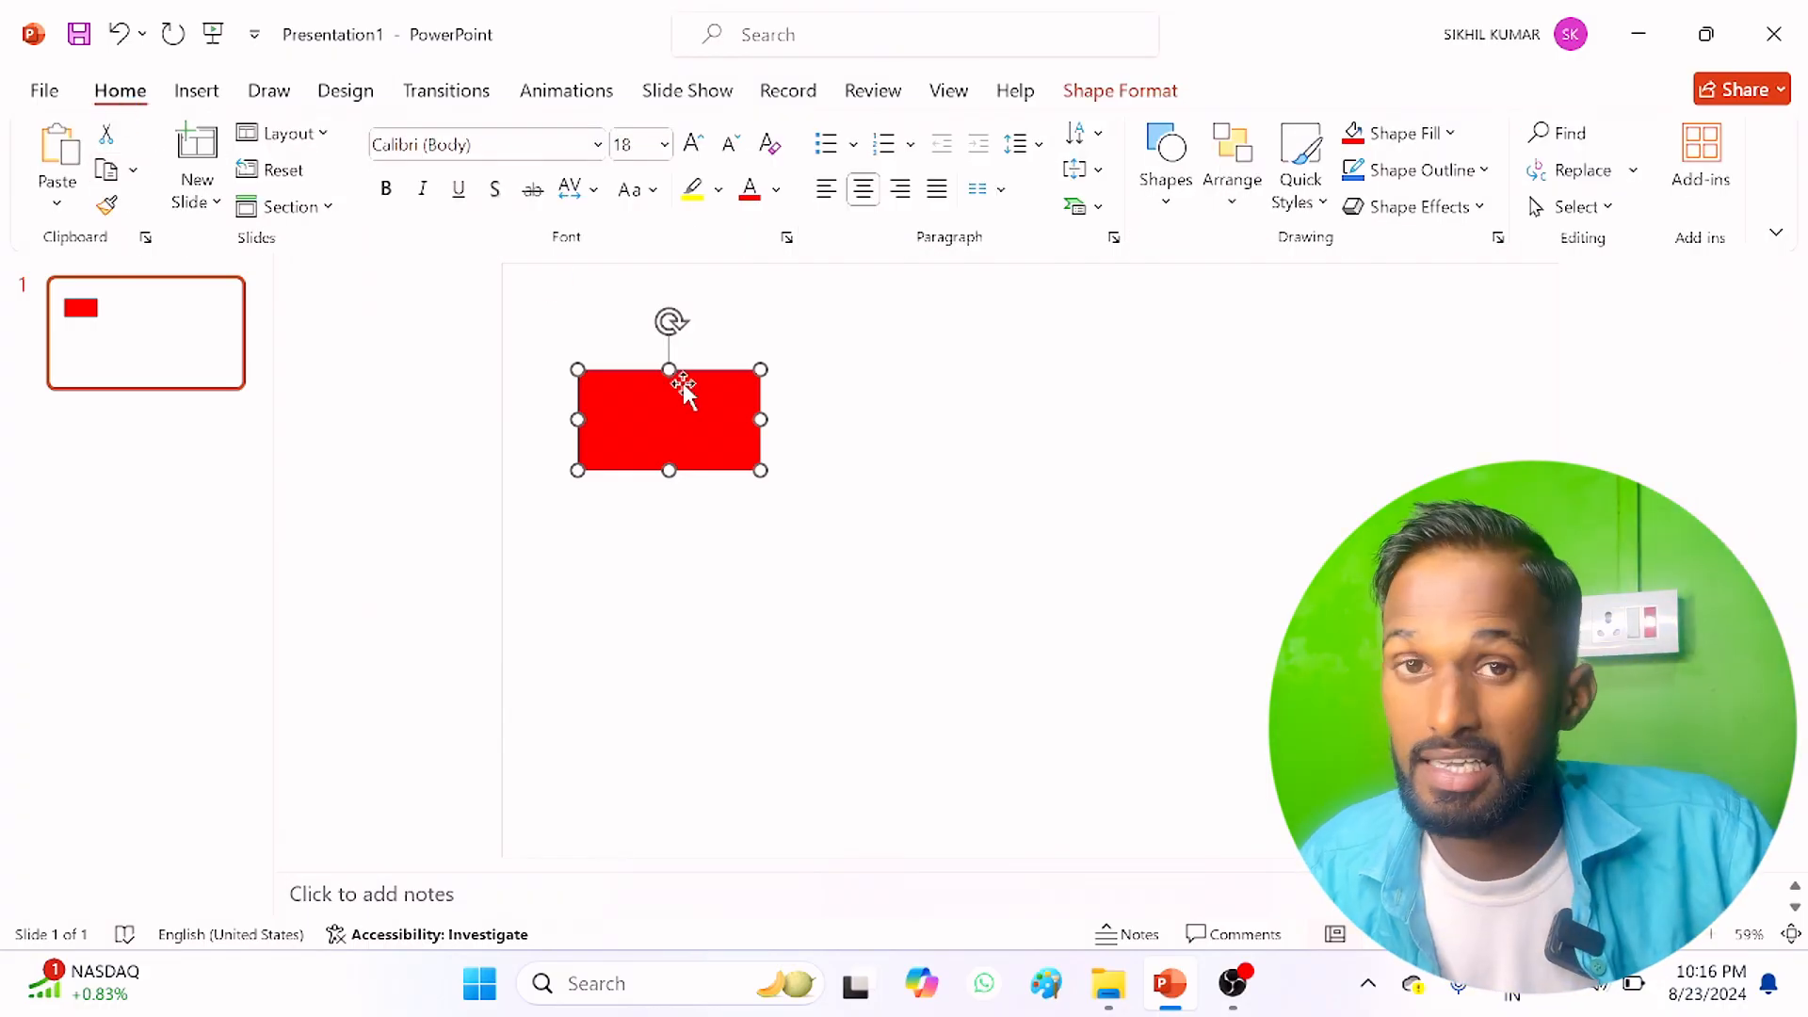
click(59, 153)
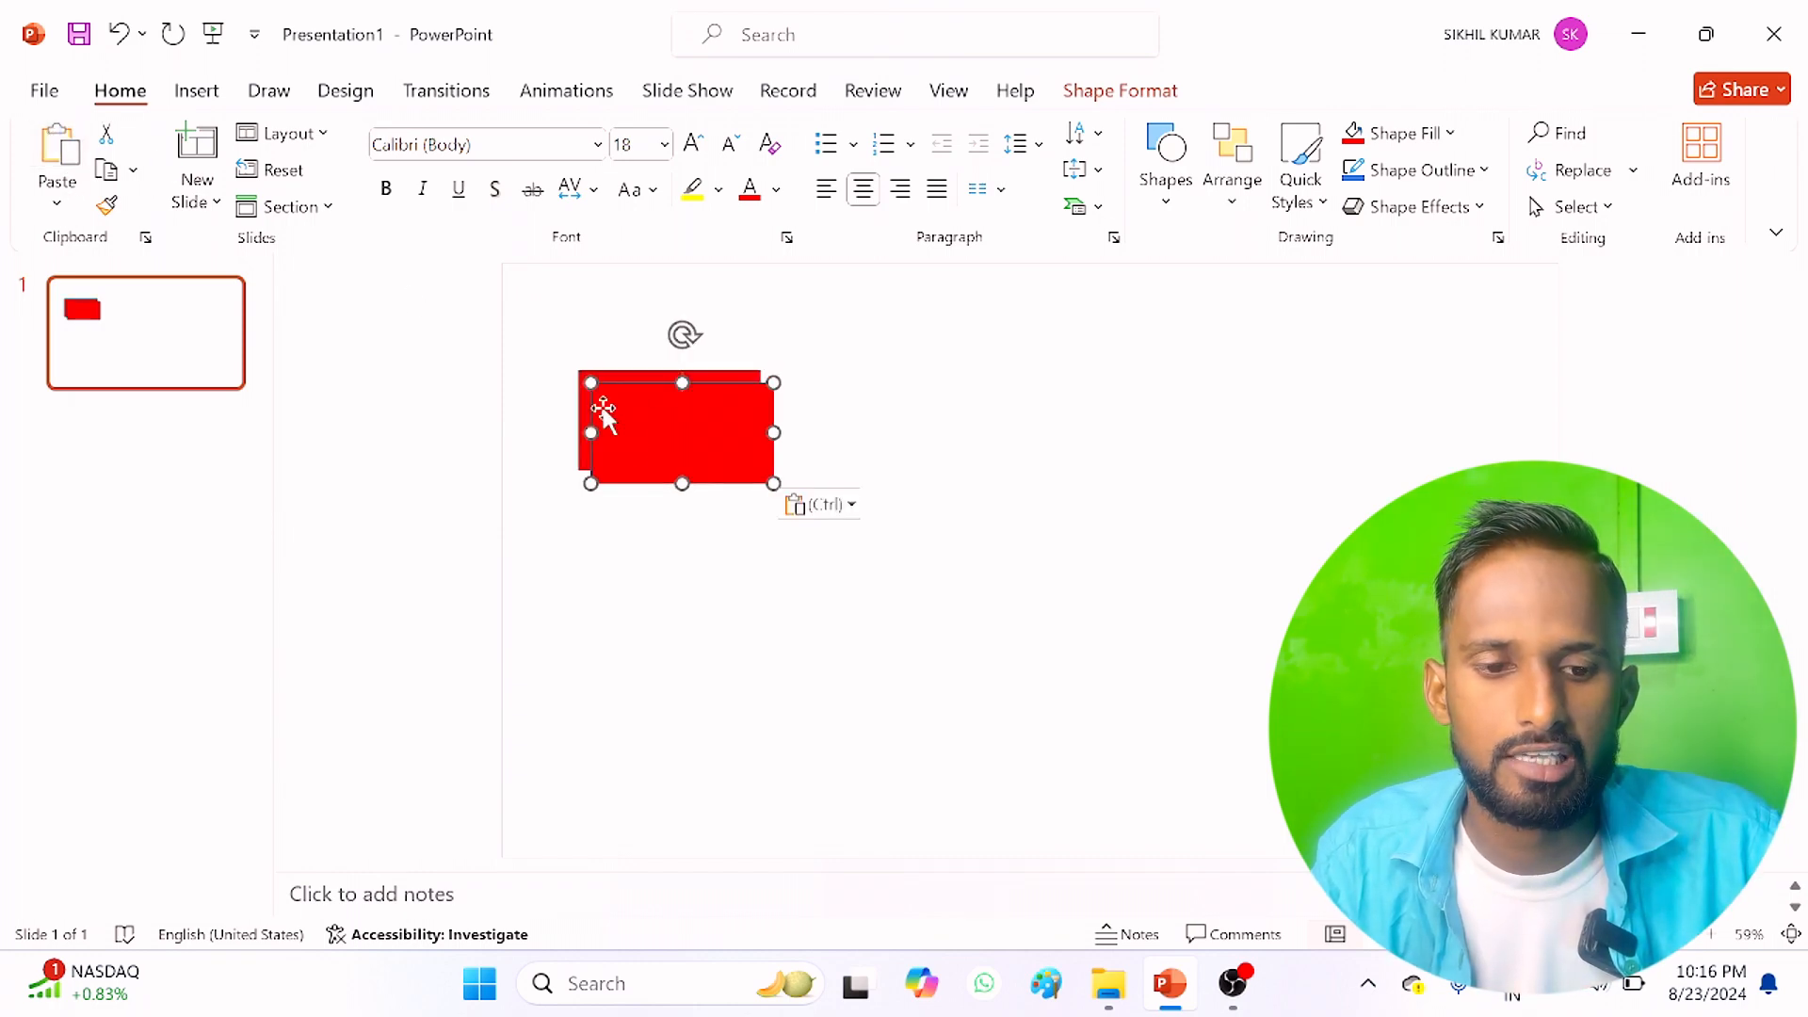
drag(651, 442, 1002, 421)
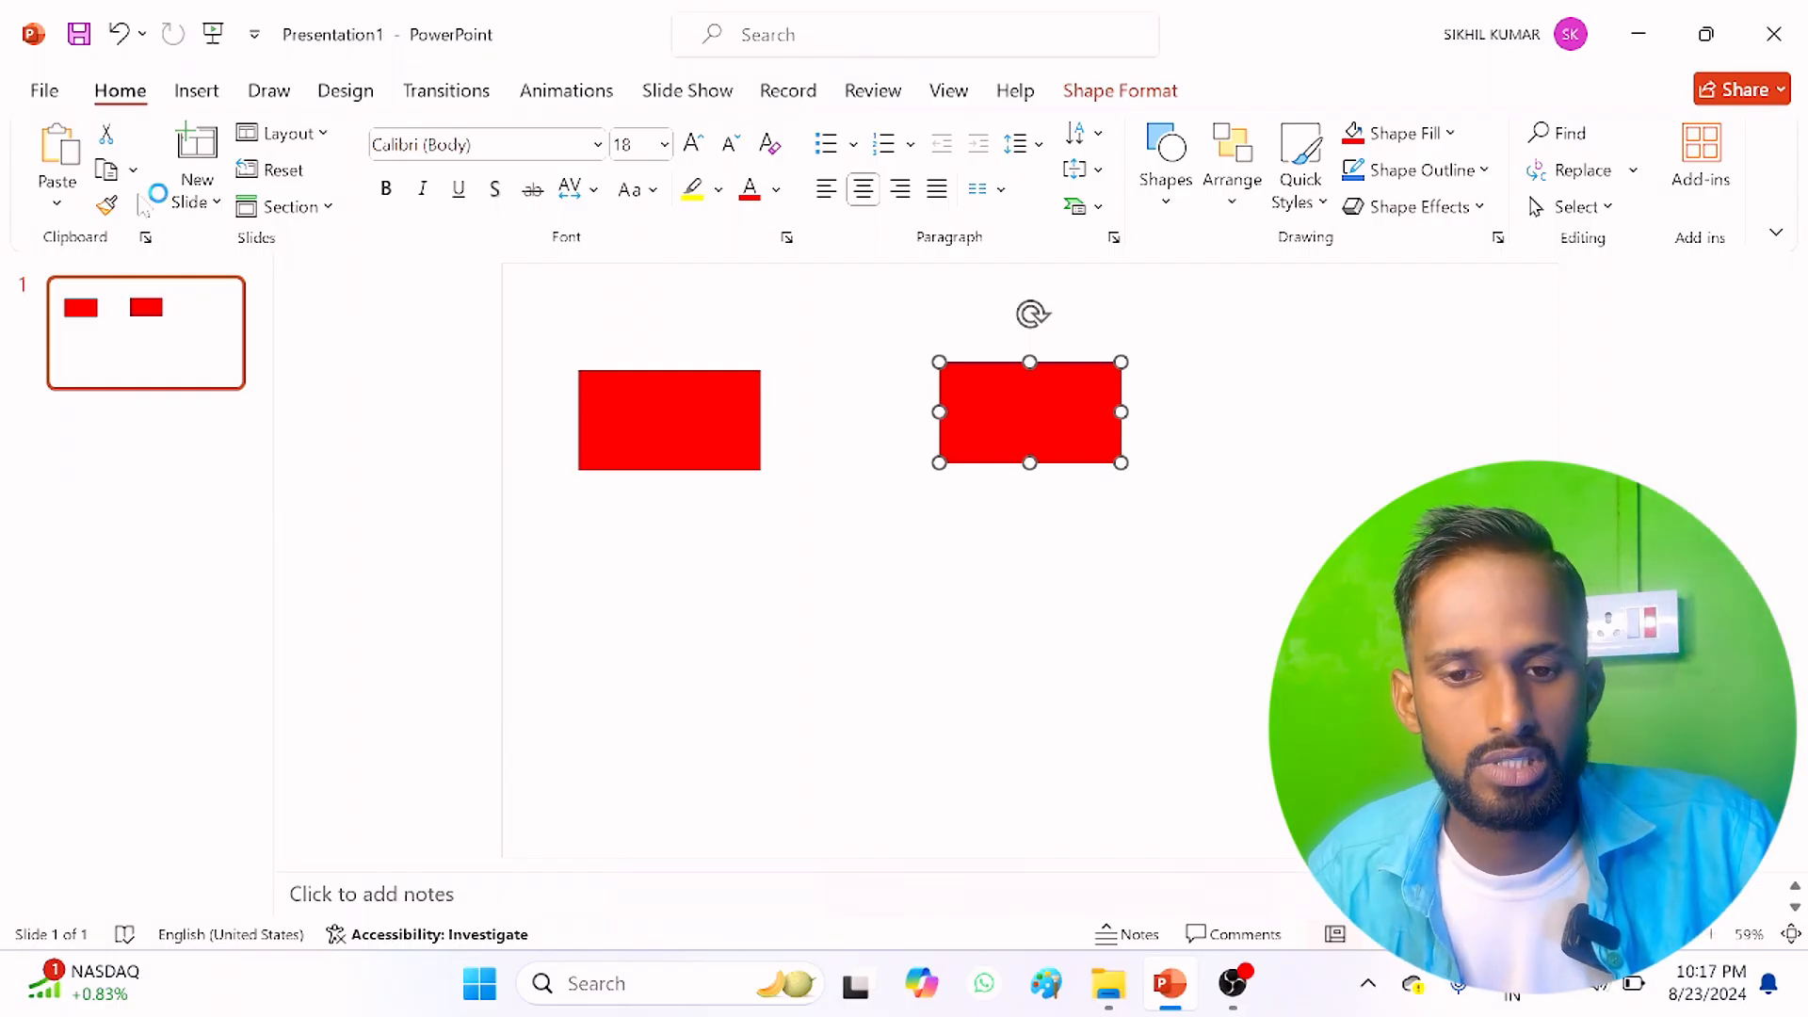
Step: Cut and paste the original rectangle, and rearrange both rectangles side by side just below the slide's middle, the pasted one on the right
click(659, 414)
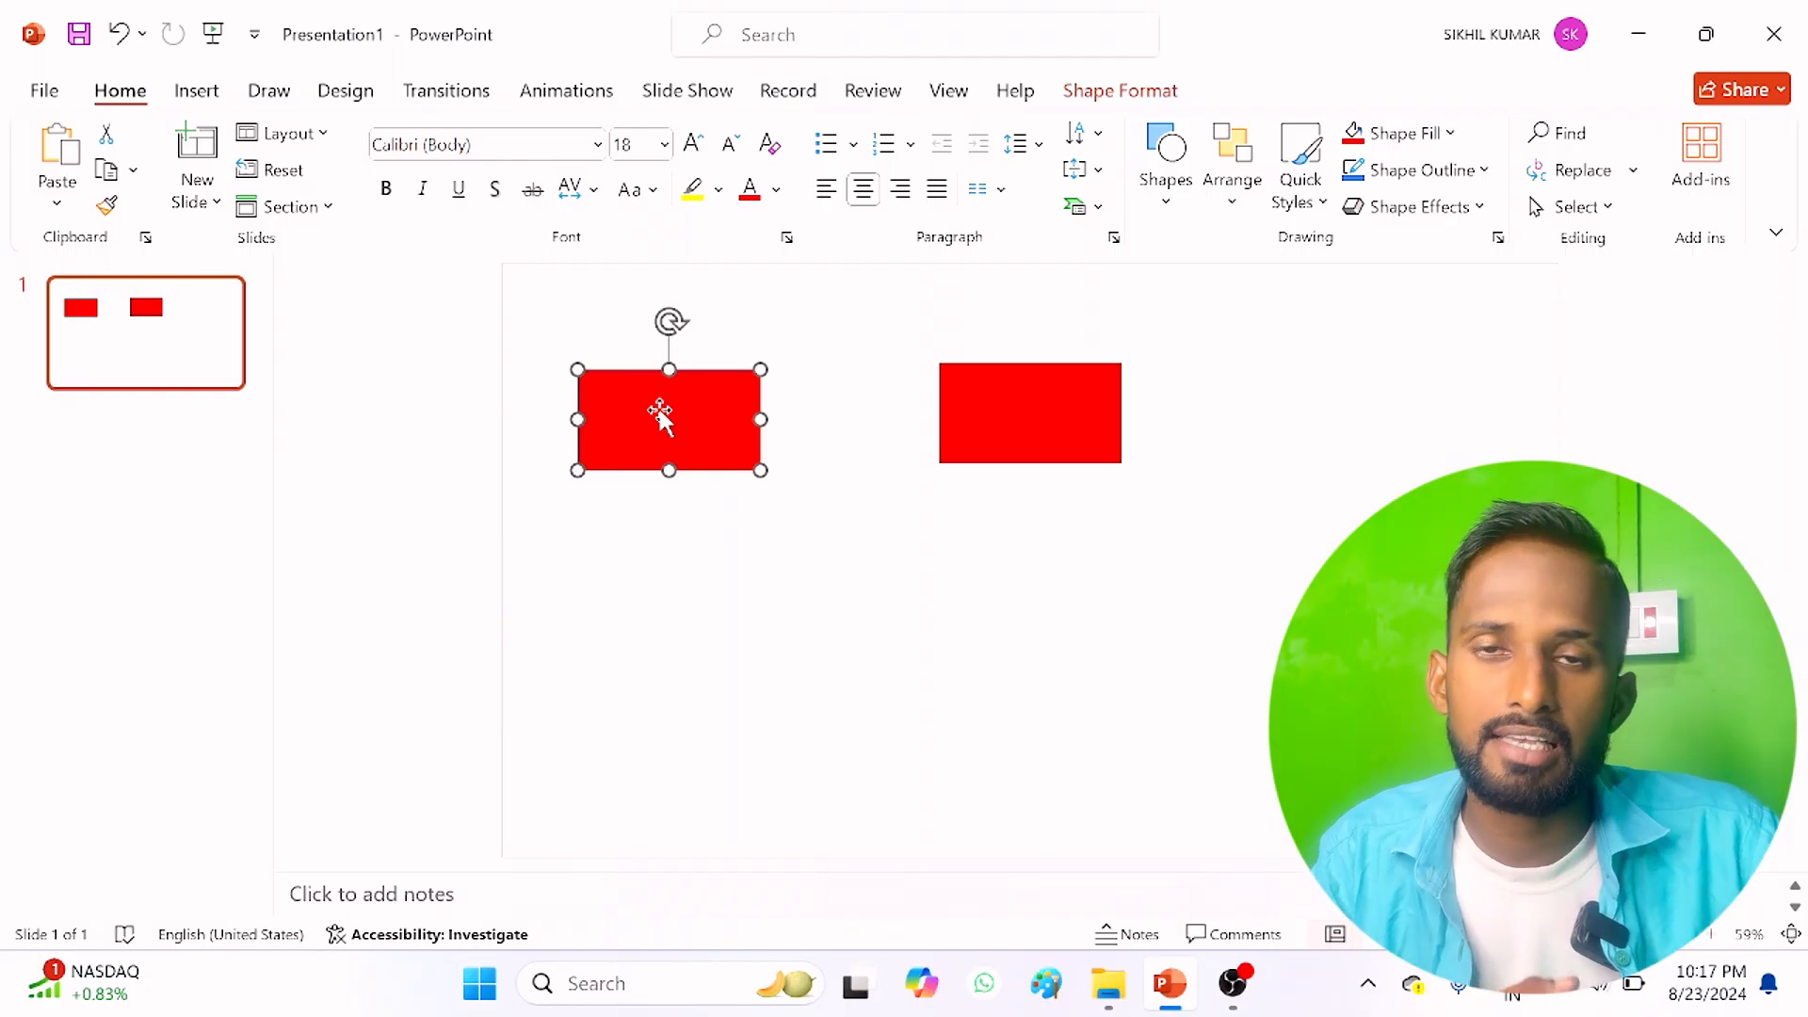
click(109, 138)
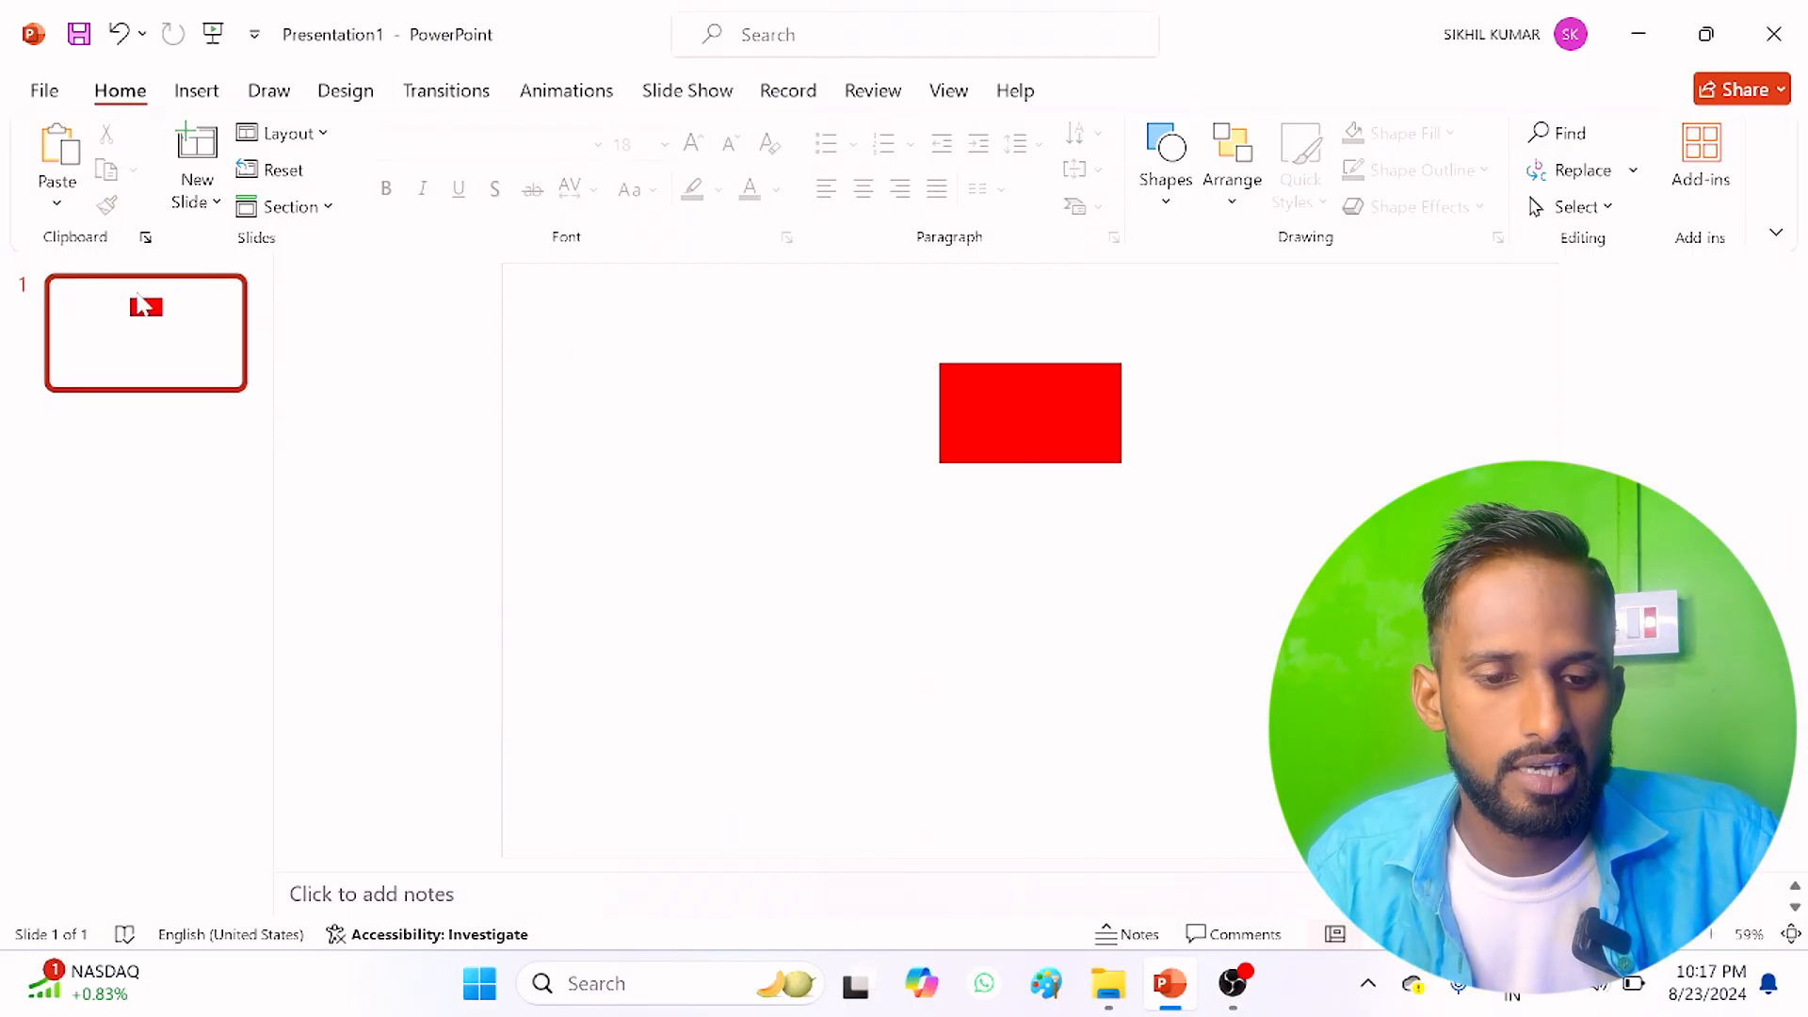
click(54, 149)
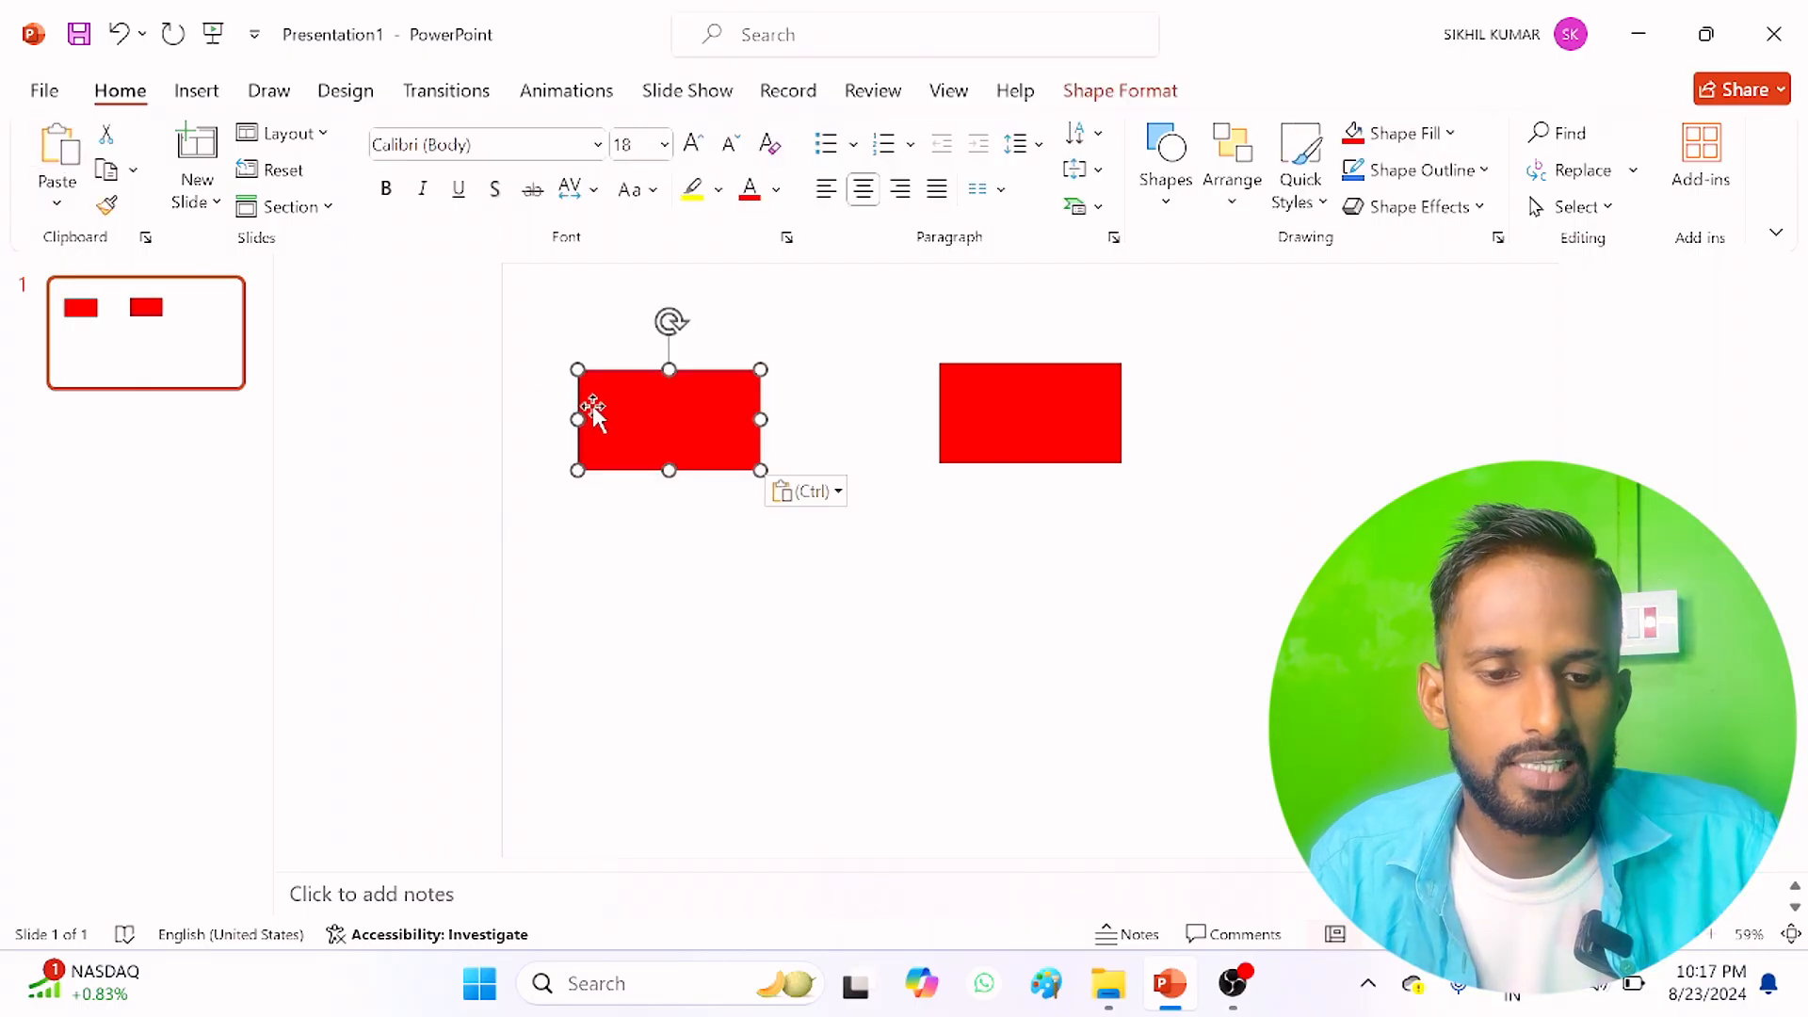
drag(698, 420, 1047, 596)
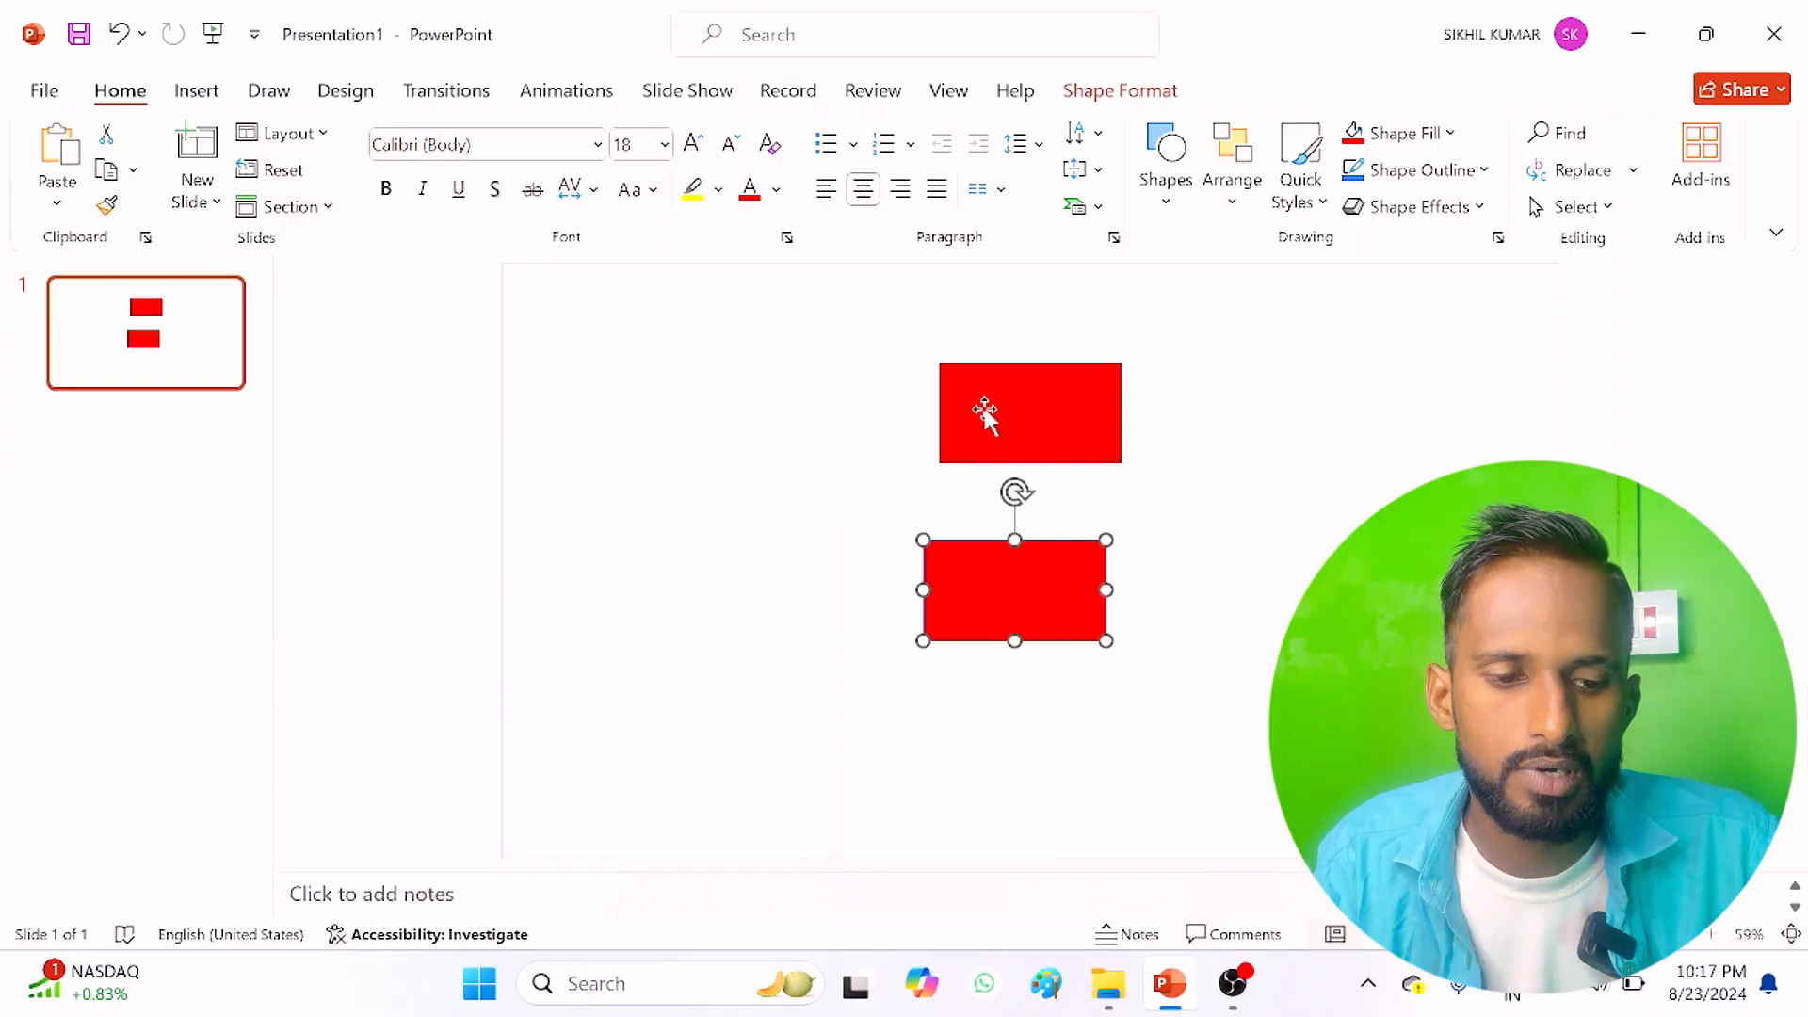
click(1055, 416)
drag(1019, 415, 668, 589)
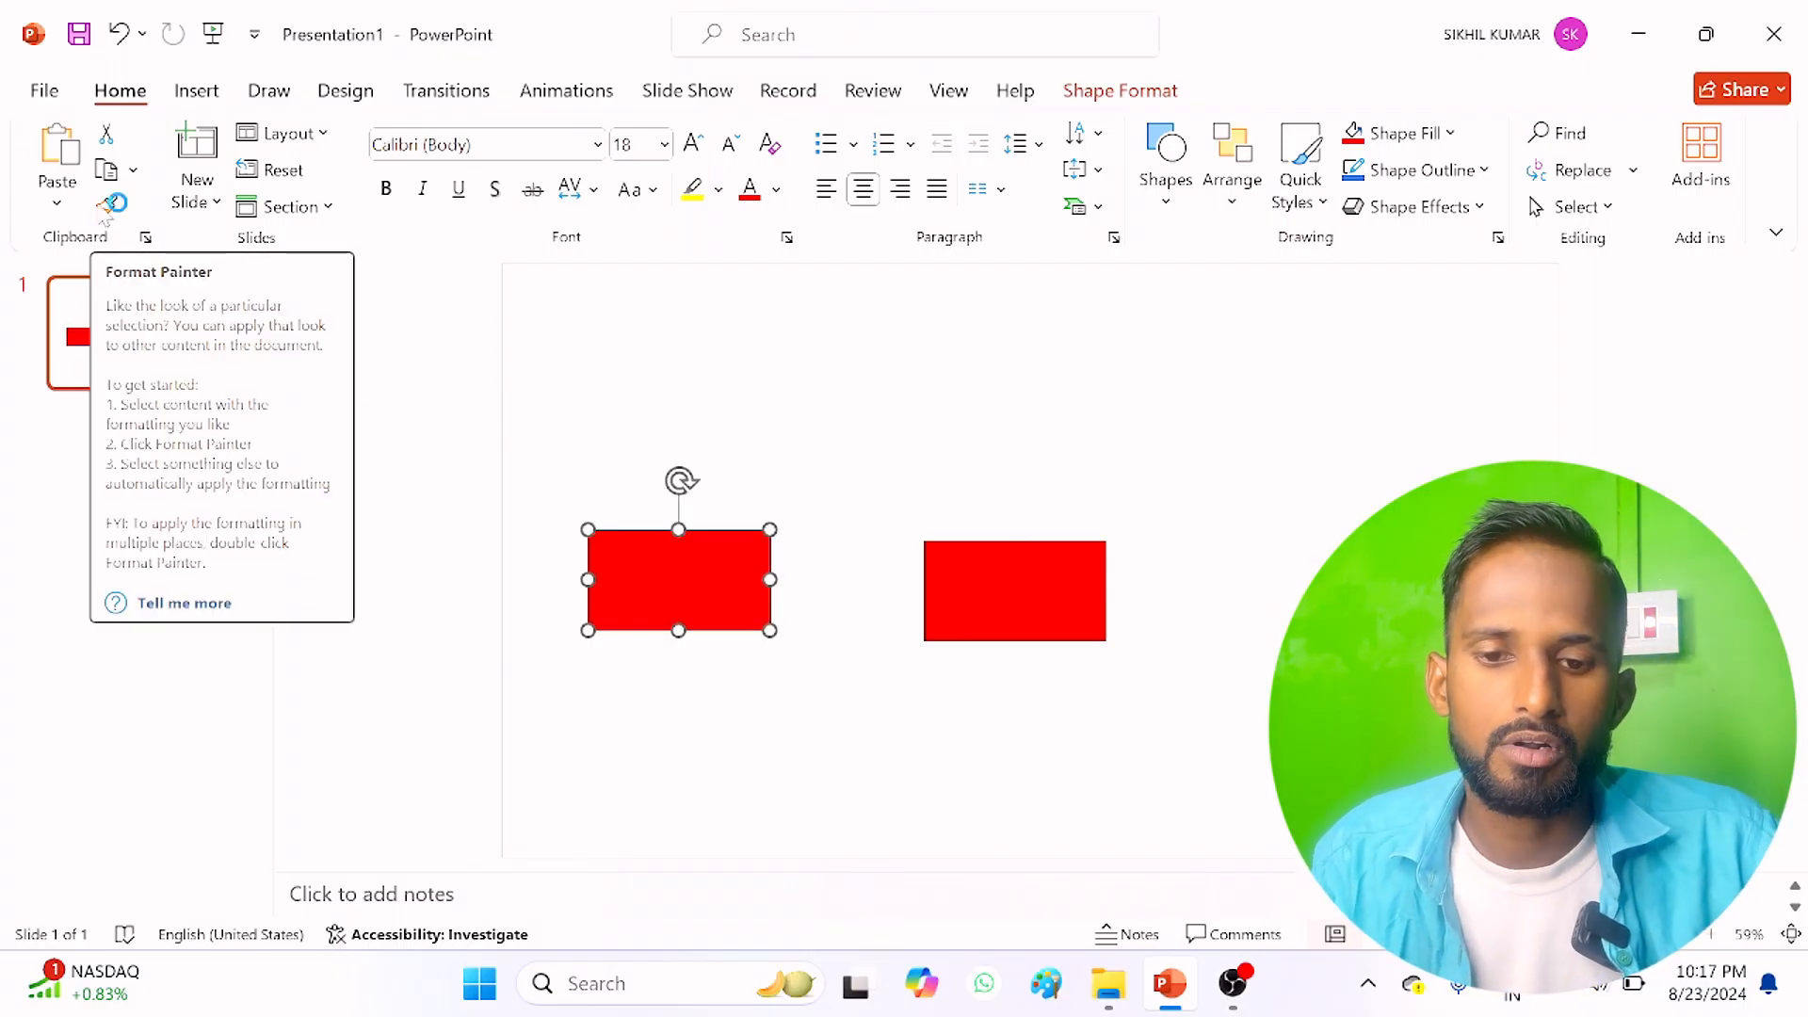
Step: Add a Two Content slide and list Cpu, Keyboard, Mouse and ram as bullets in its left placeholder
click(198, 200)
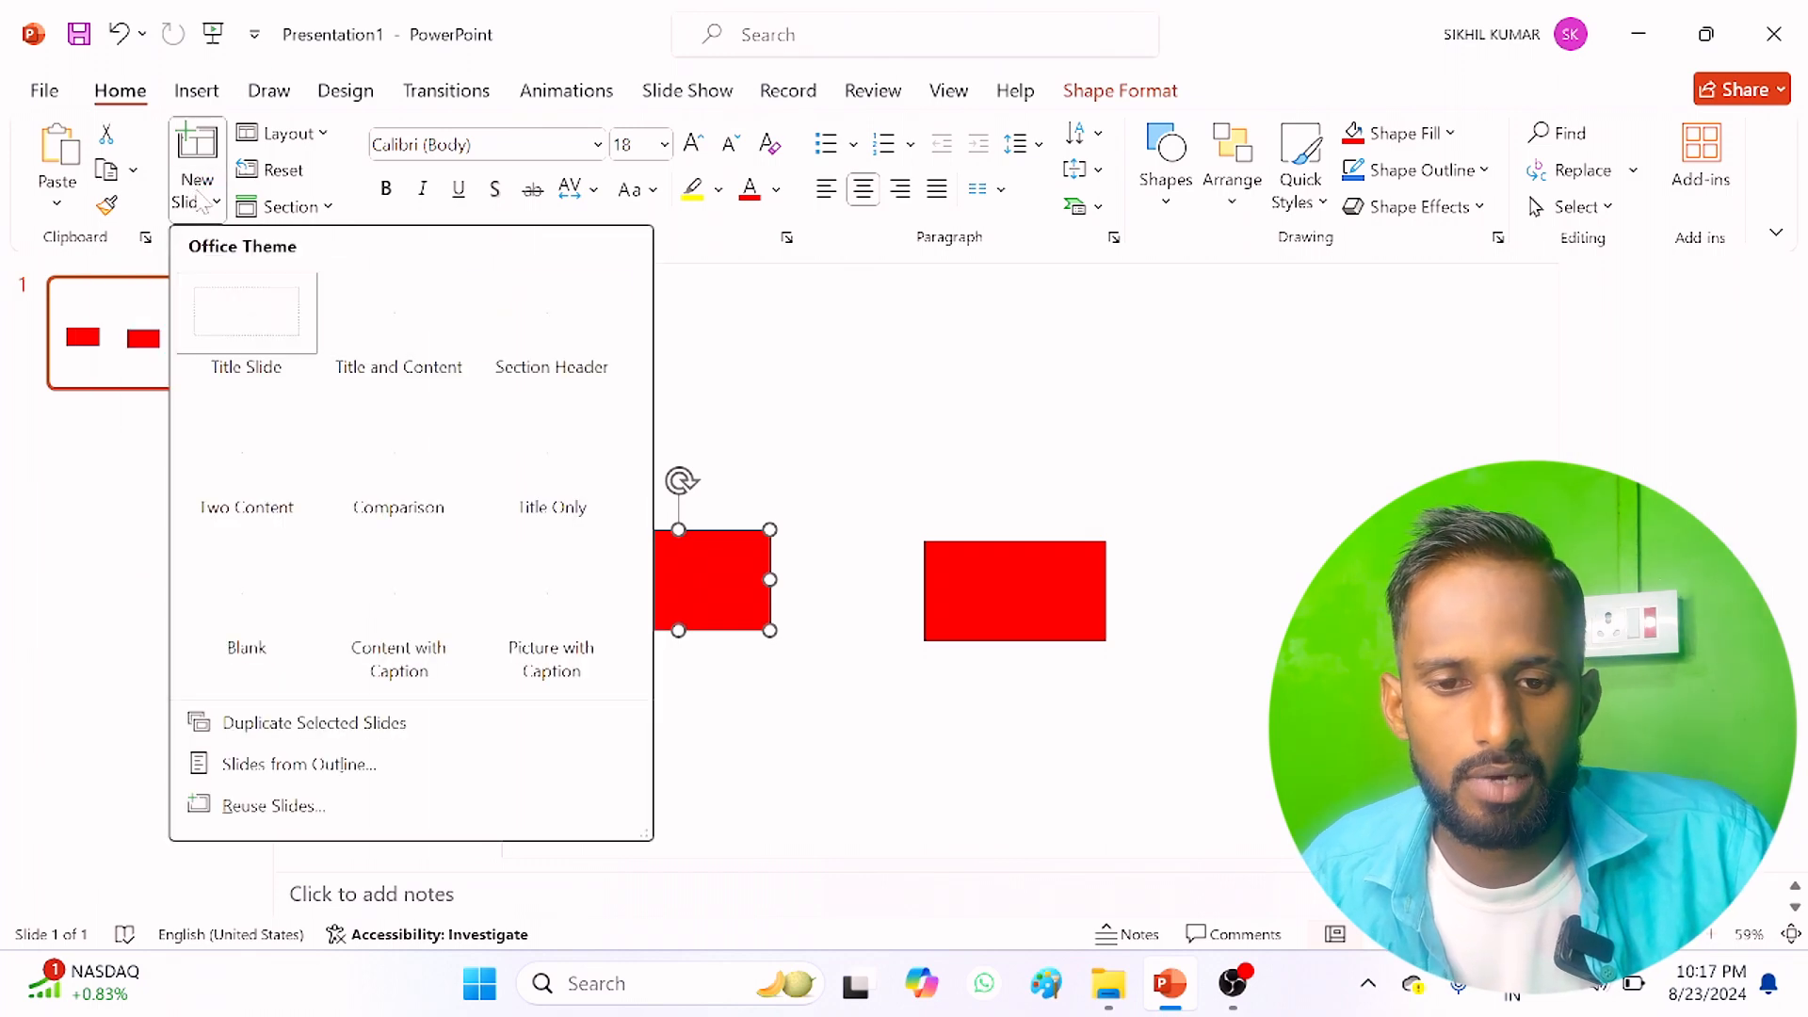
click(247, 452)
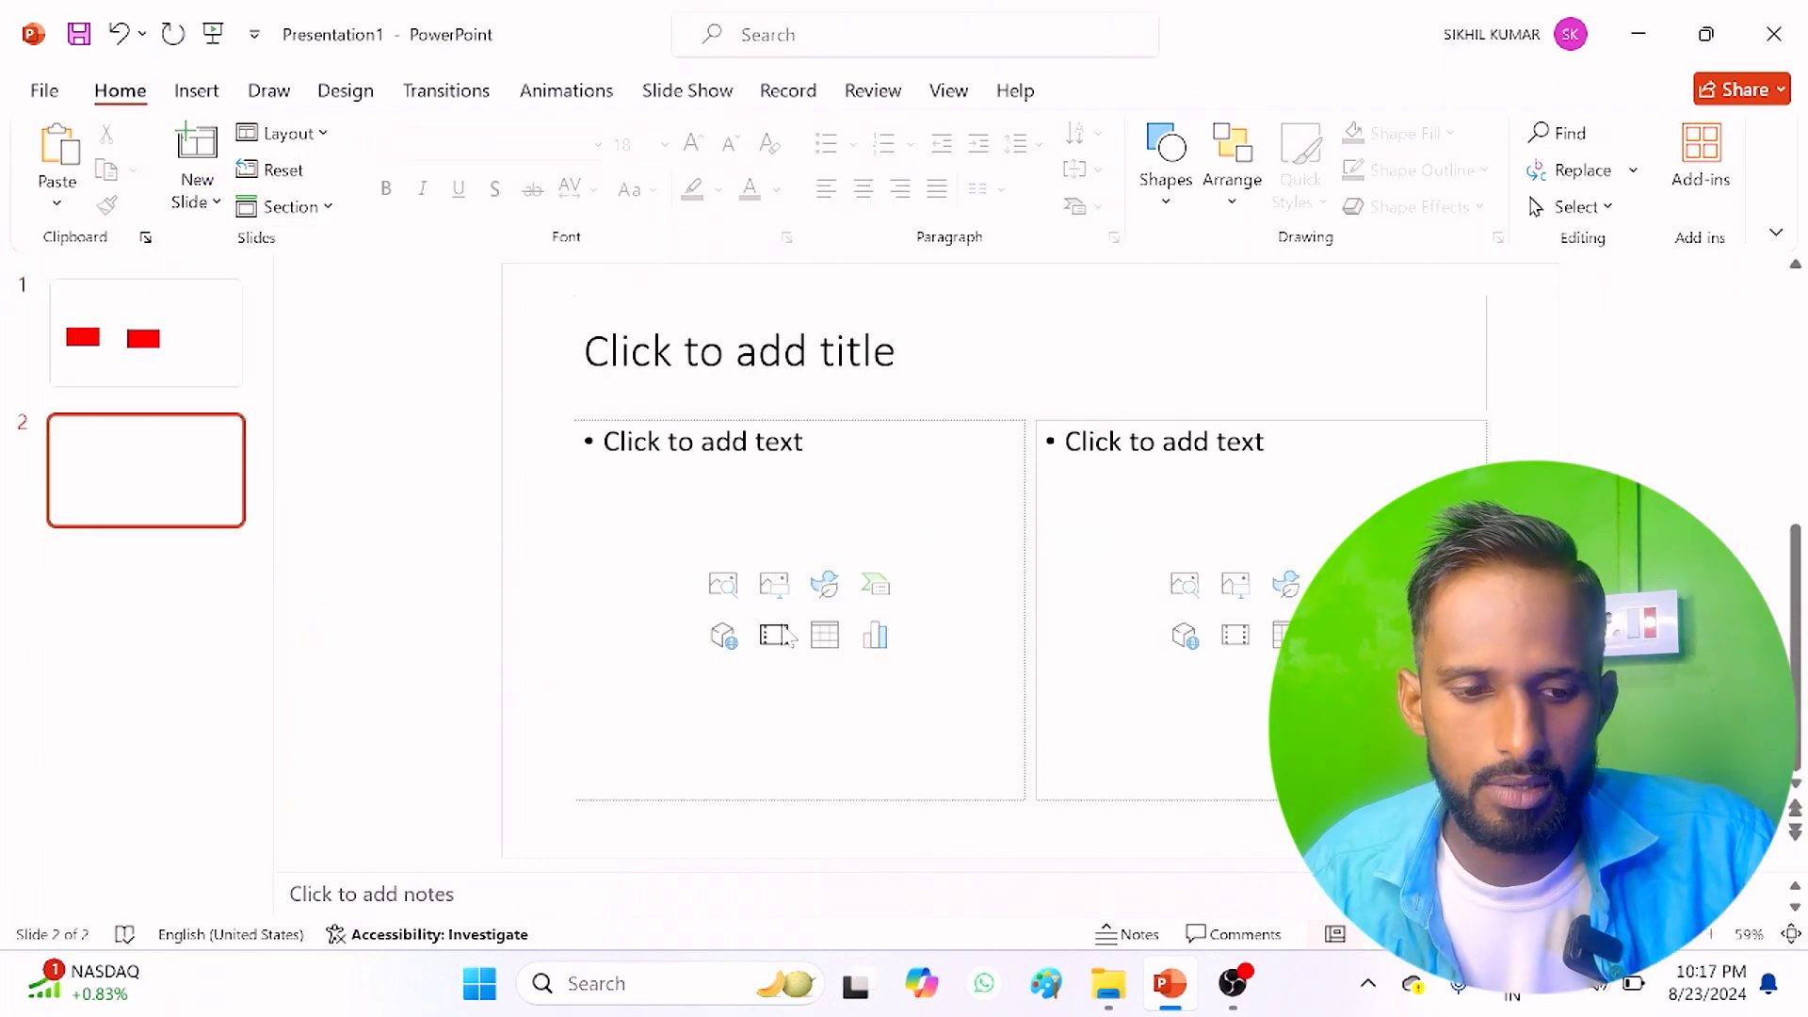
click(701, 442)
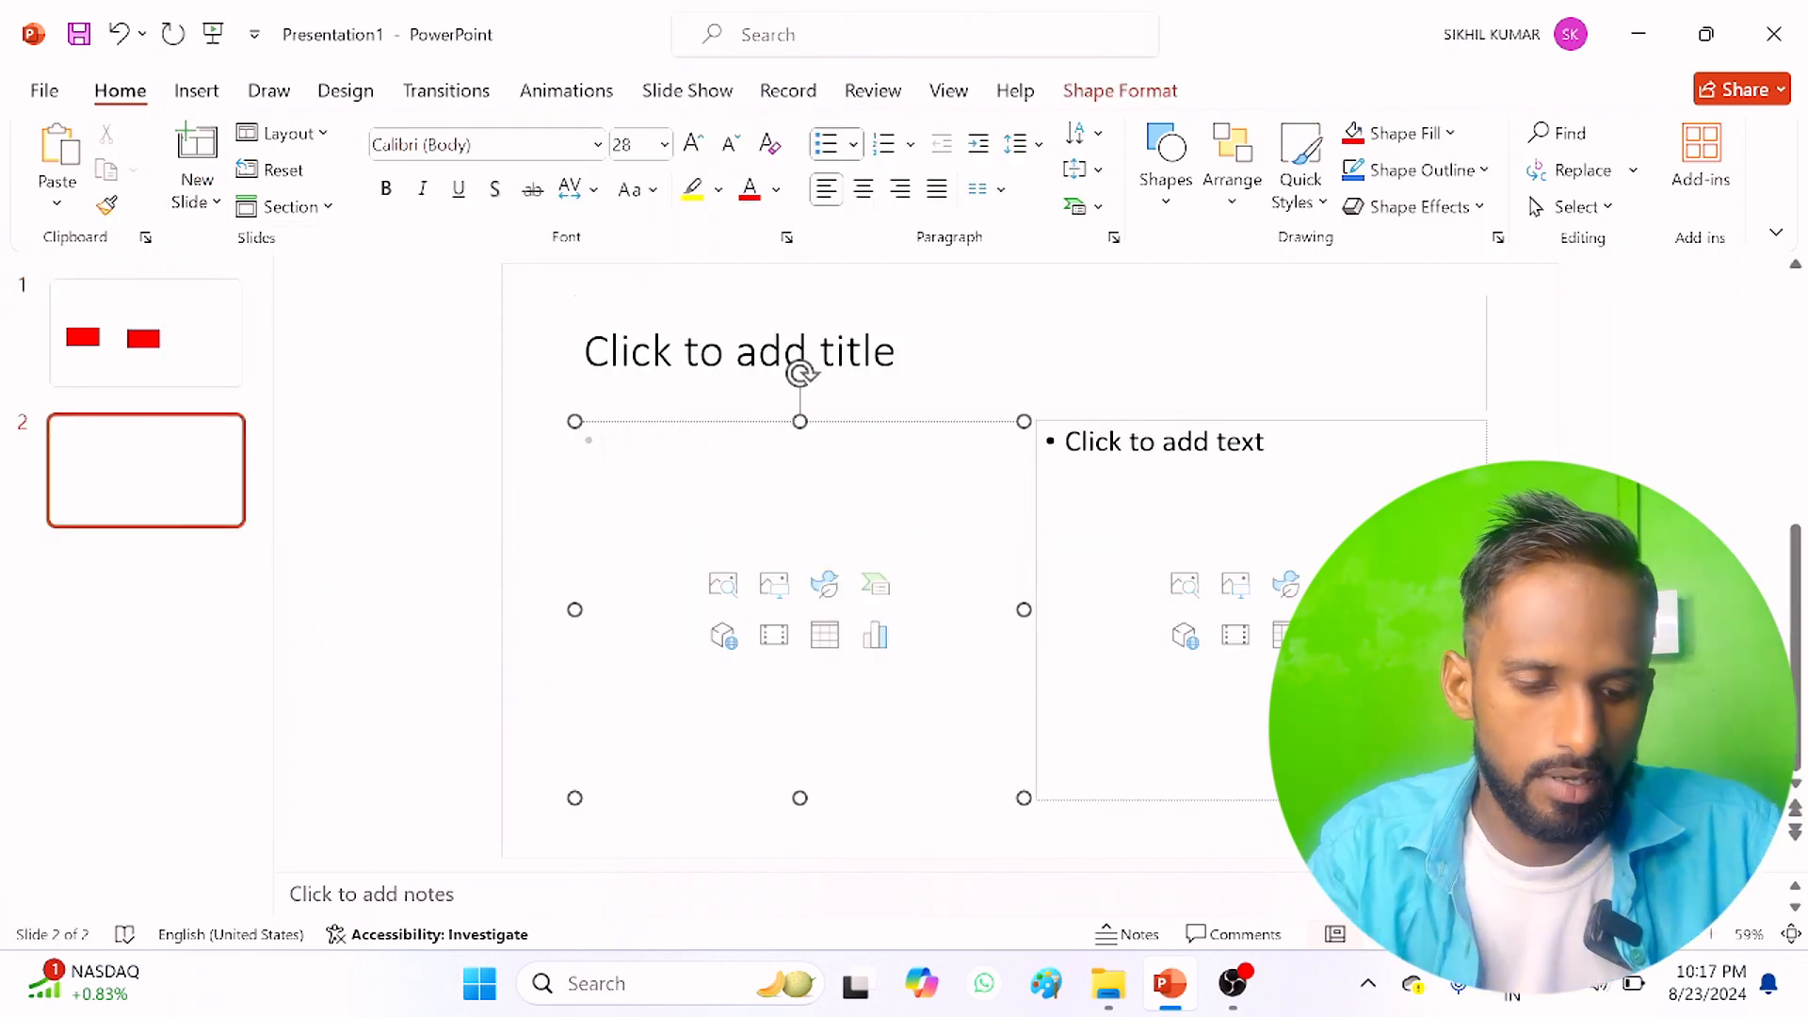
text(cpu)
key(Return)
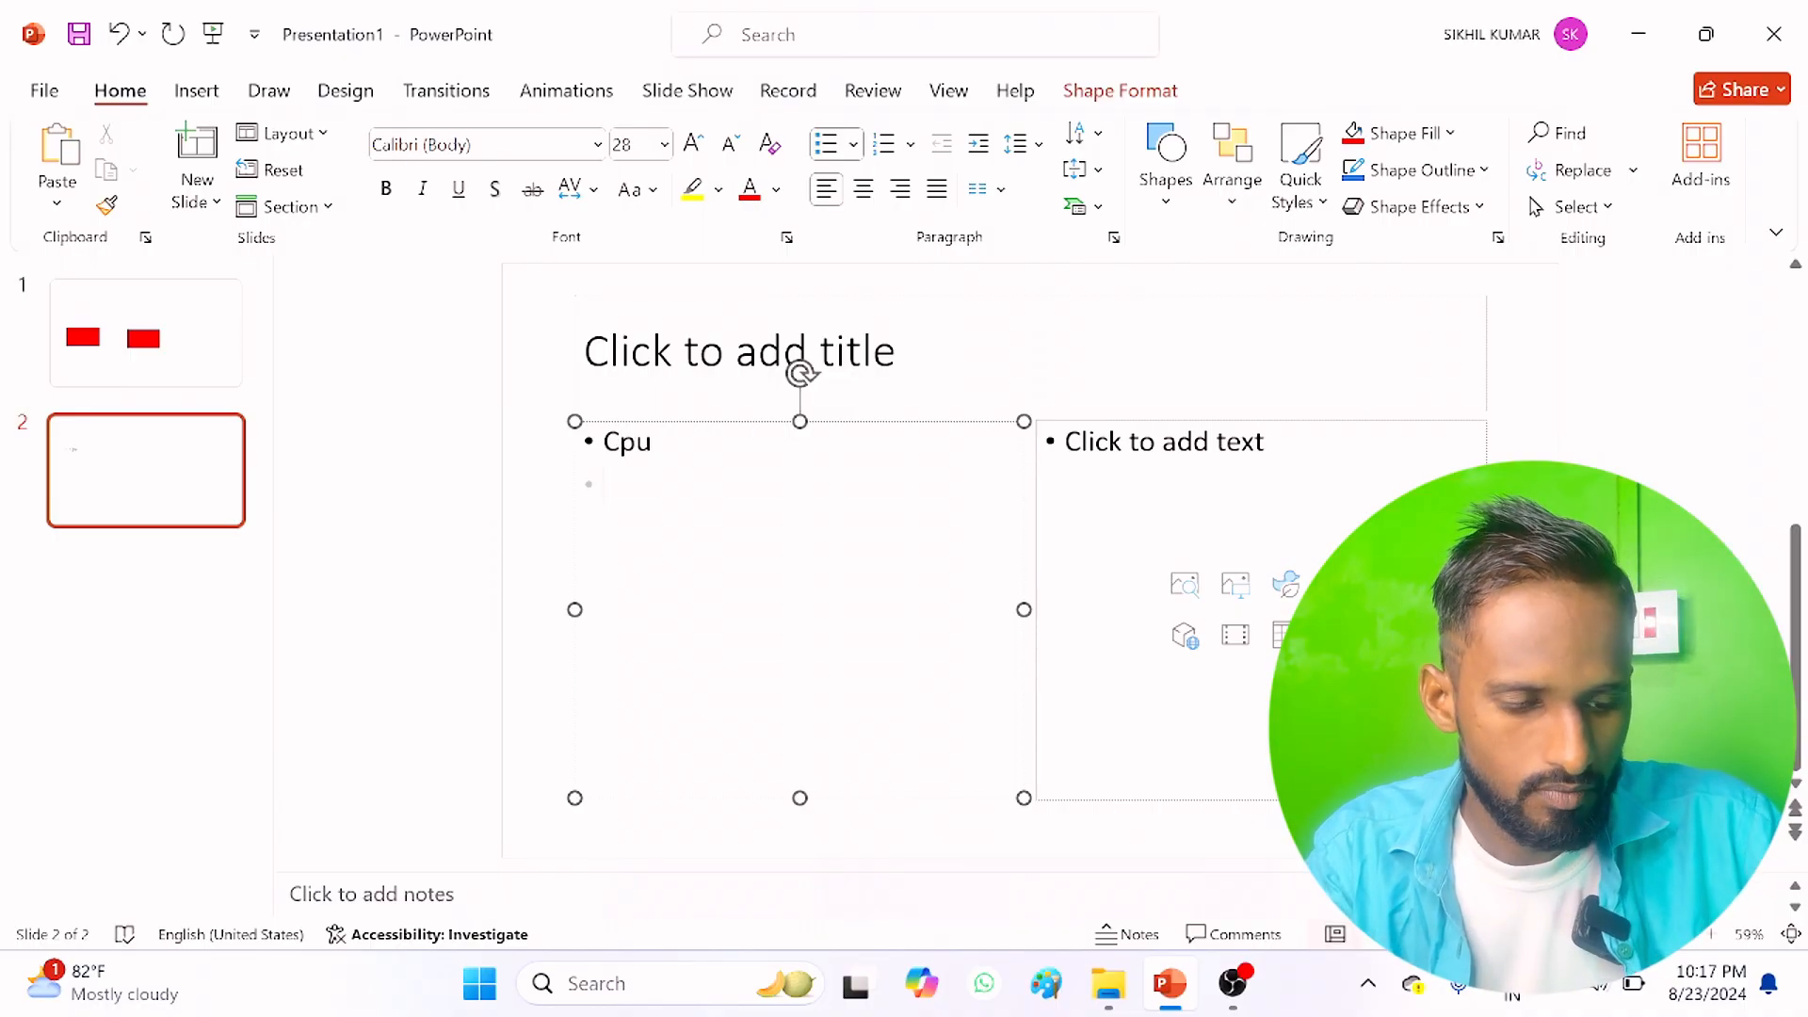
text(keyboard)
key(Return)
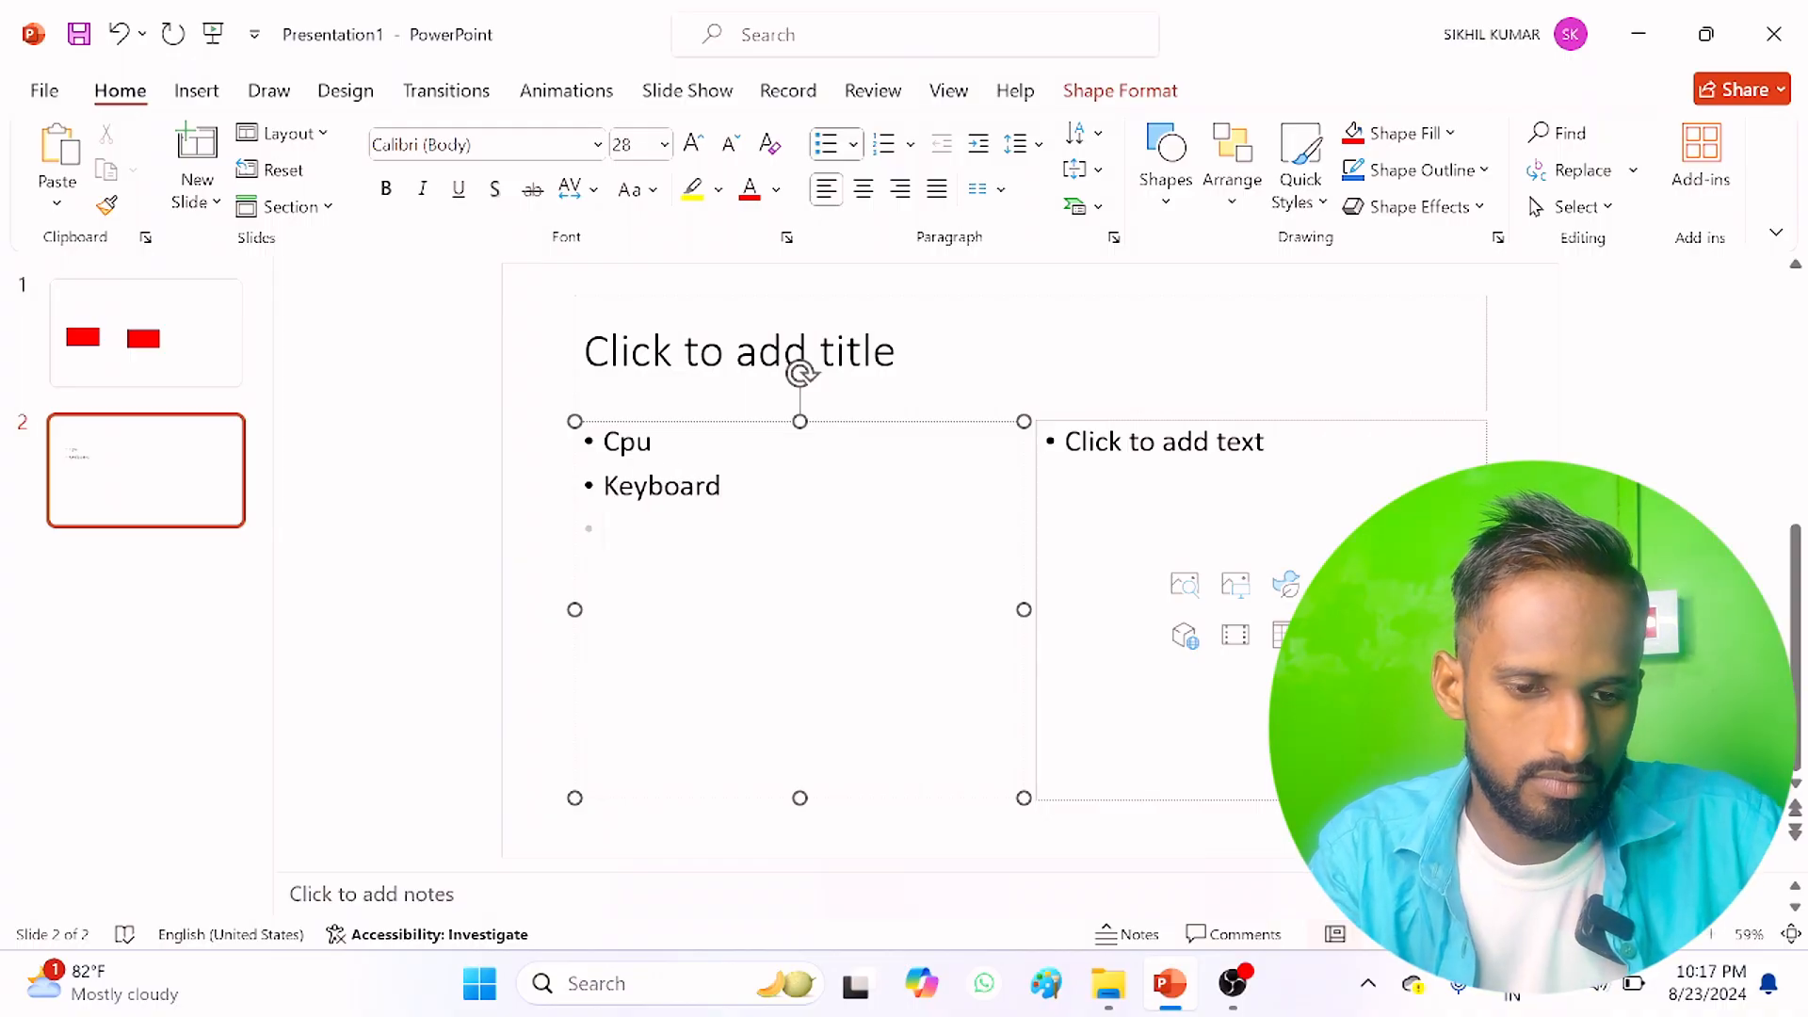
text(mouse)
key(Return)
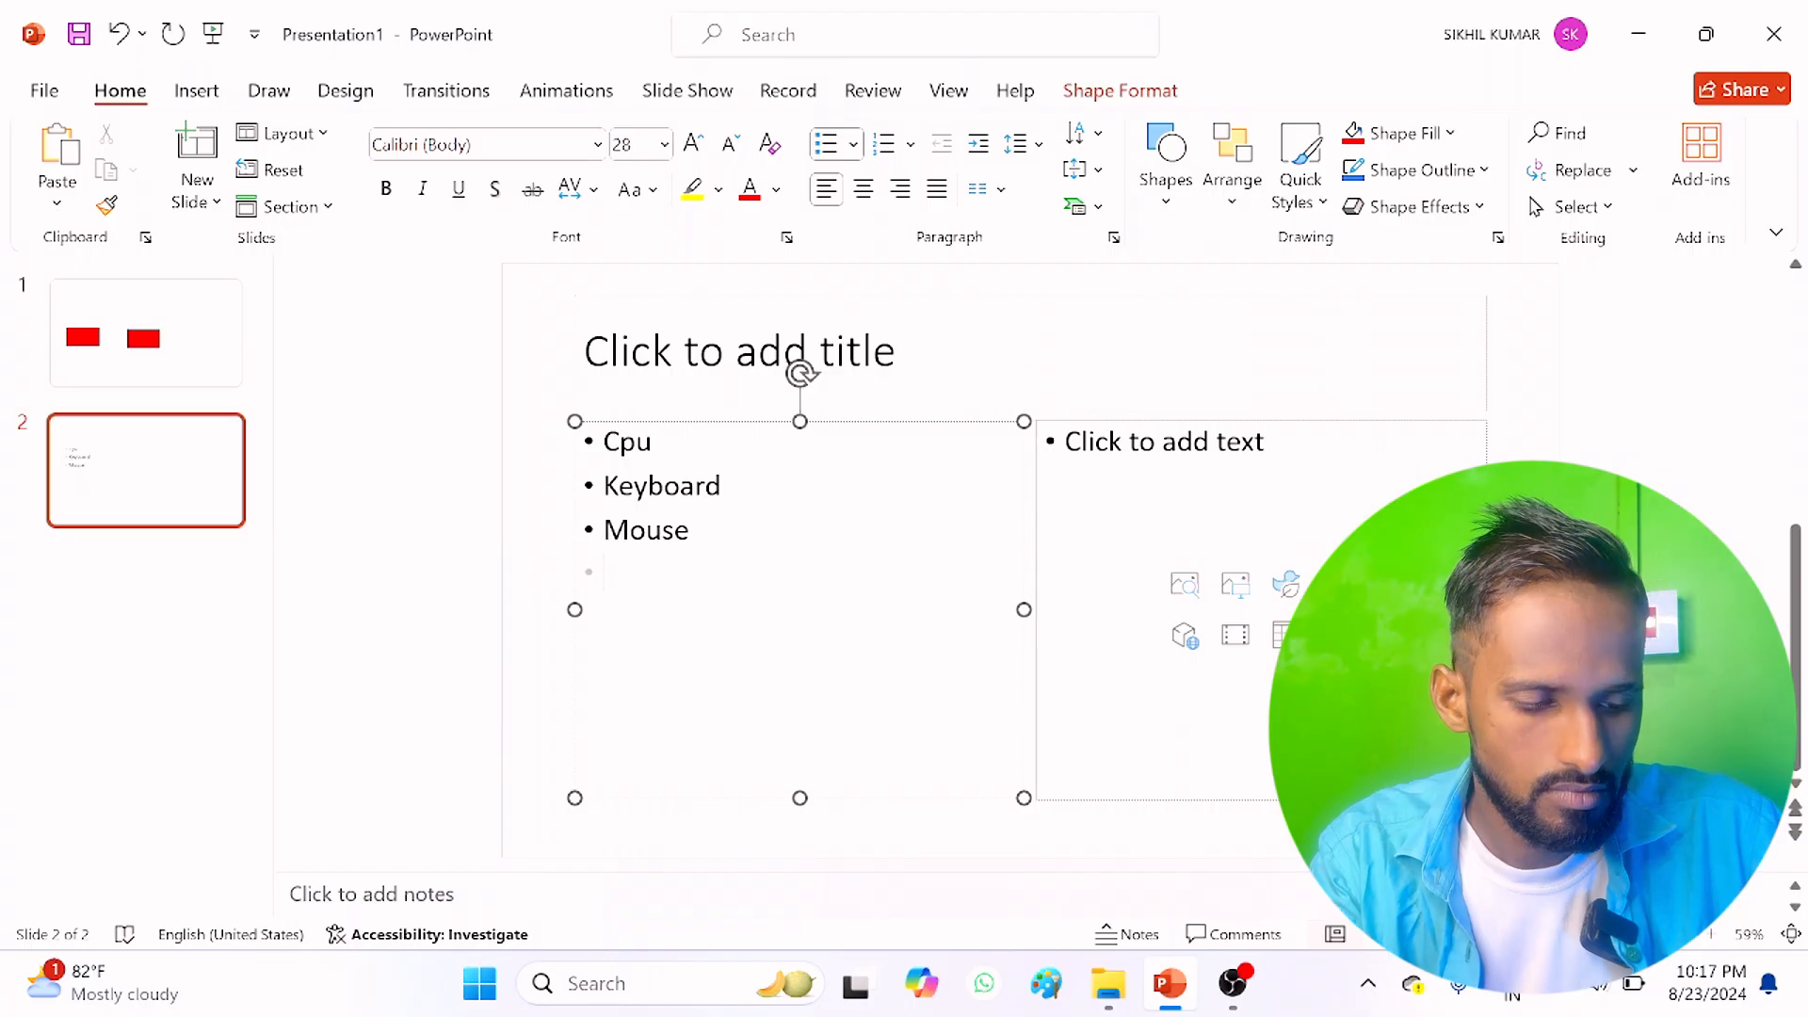
text(ram)
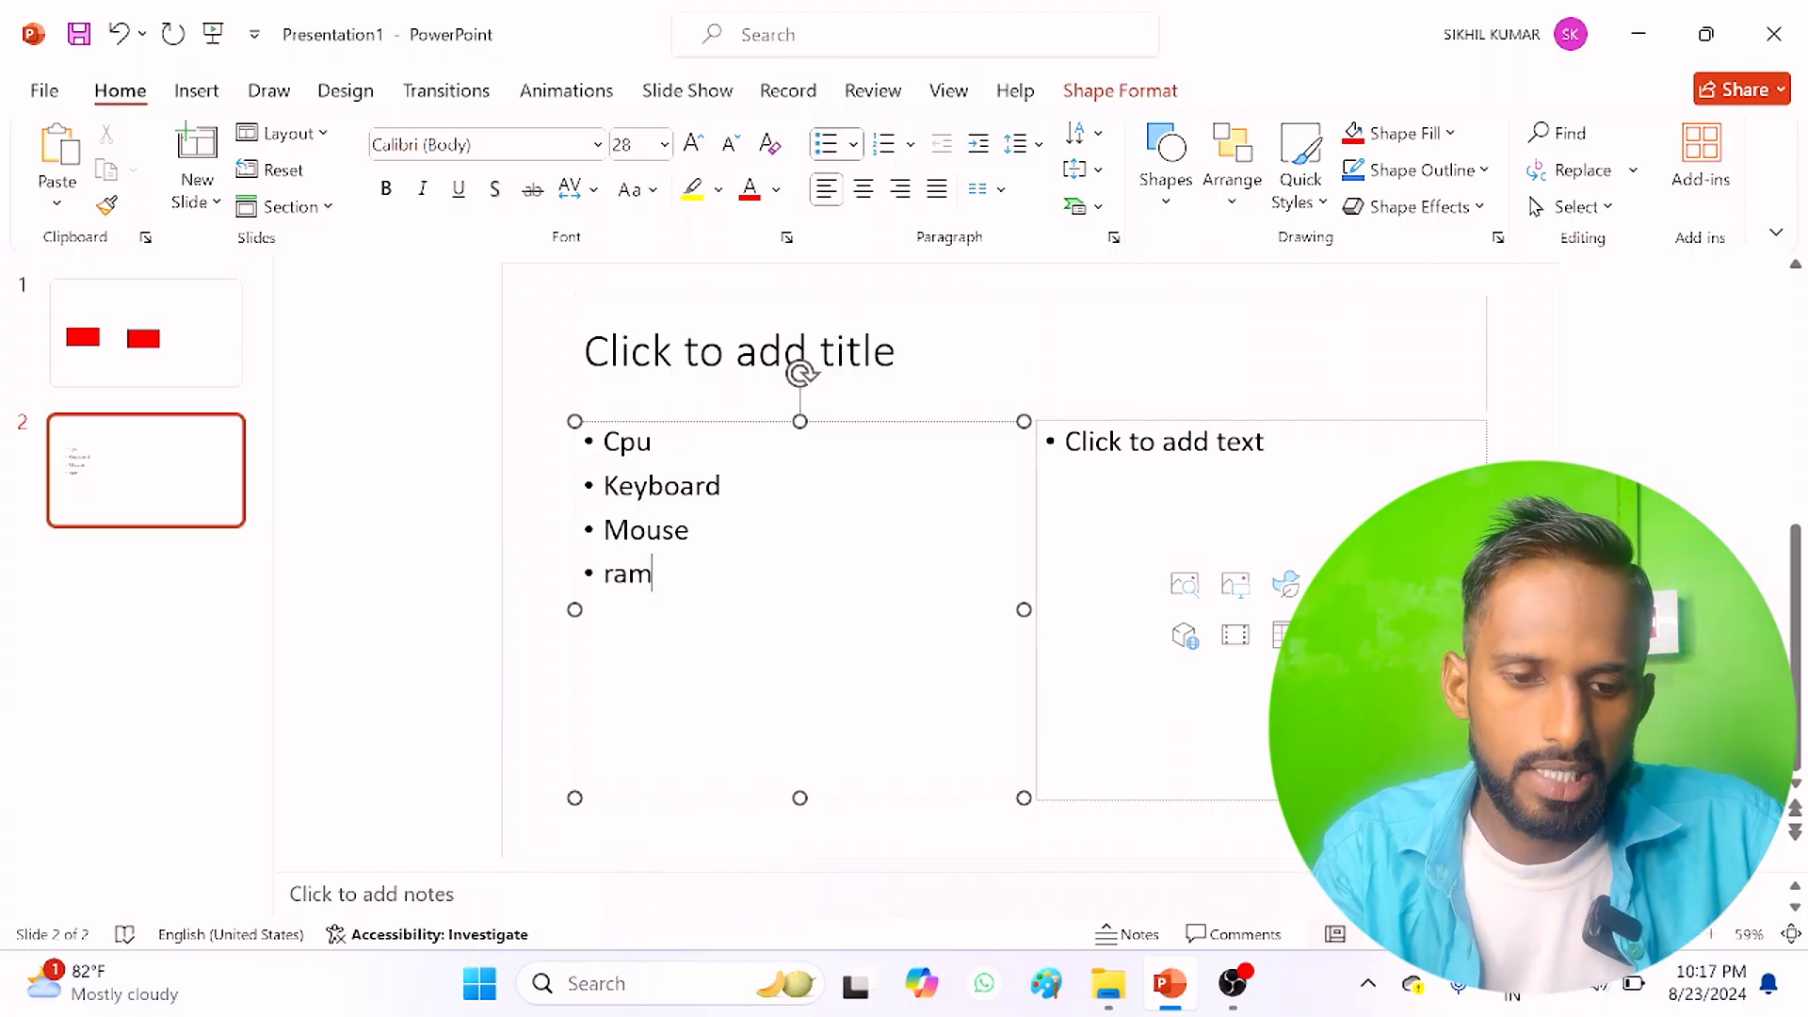
Step: Format the Cpu bullet text as bold red Algerian at size 40
drag(653, 440, 603, 441)
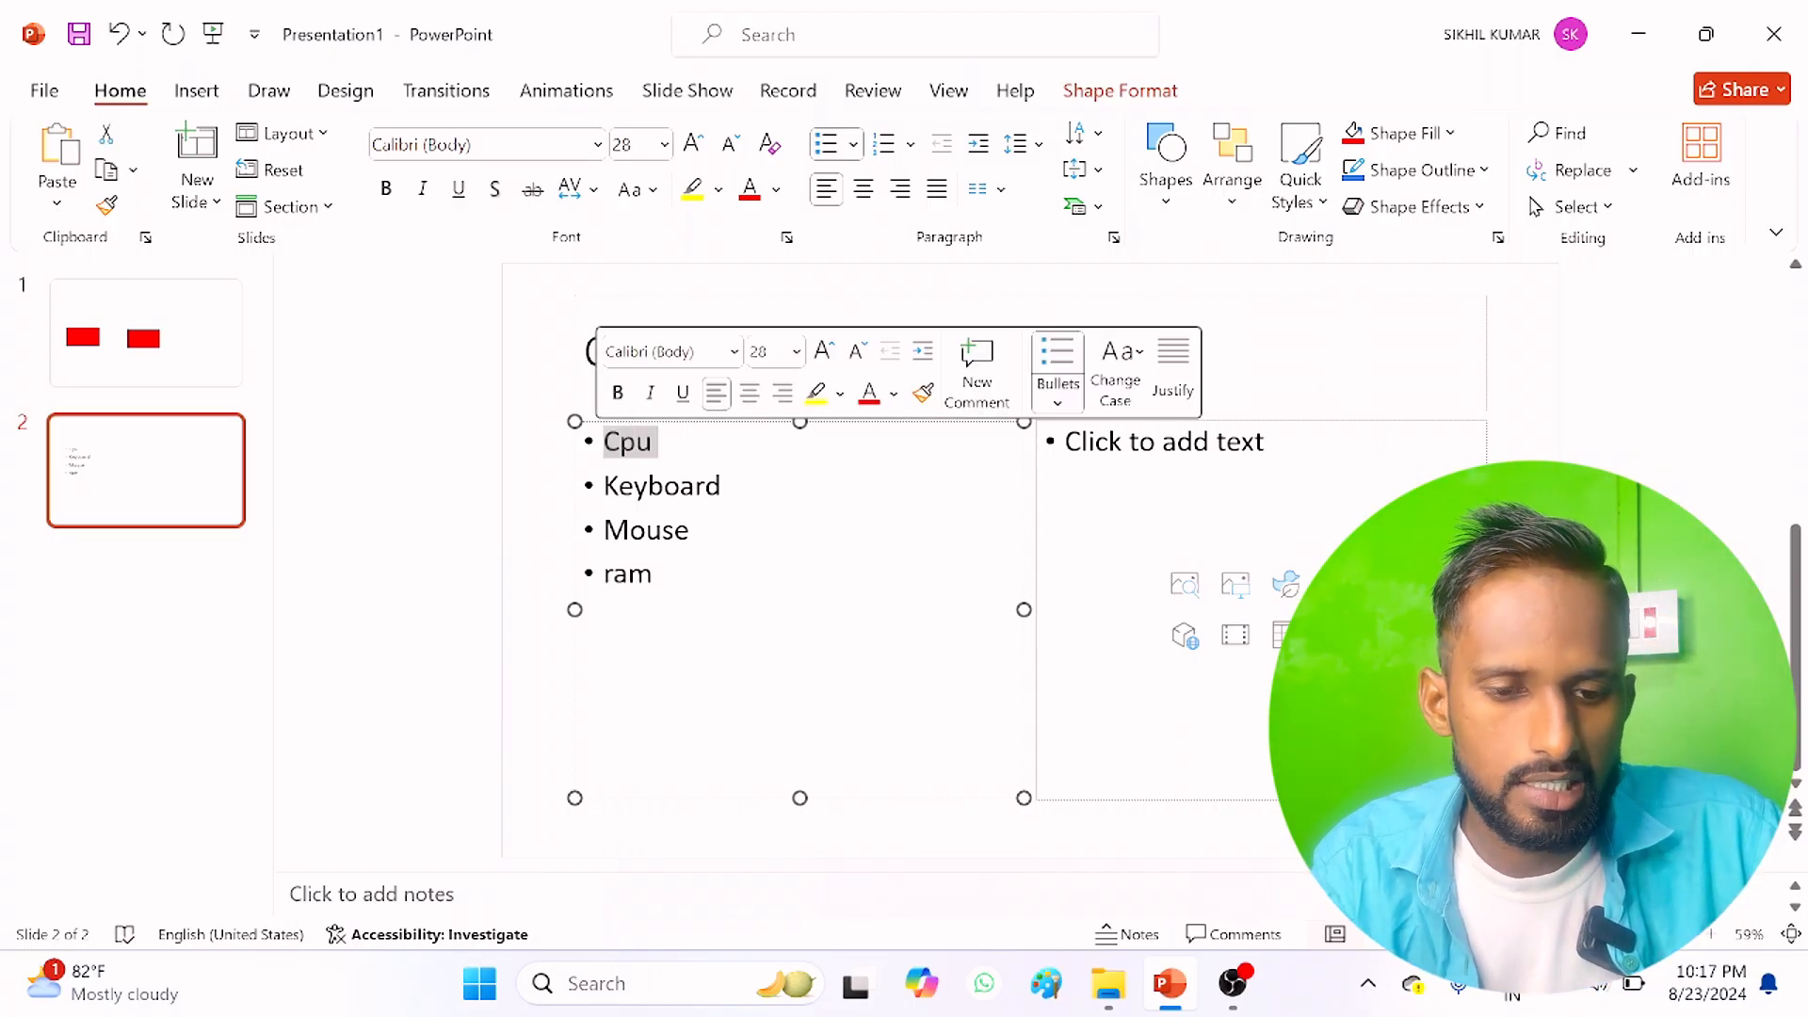
click(693, 143)
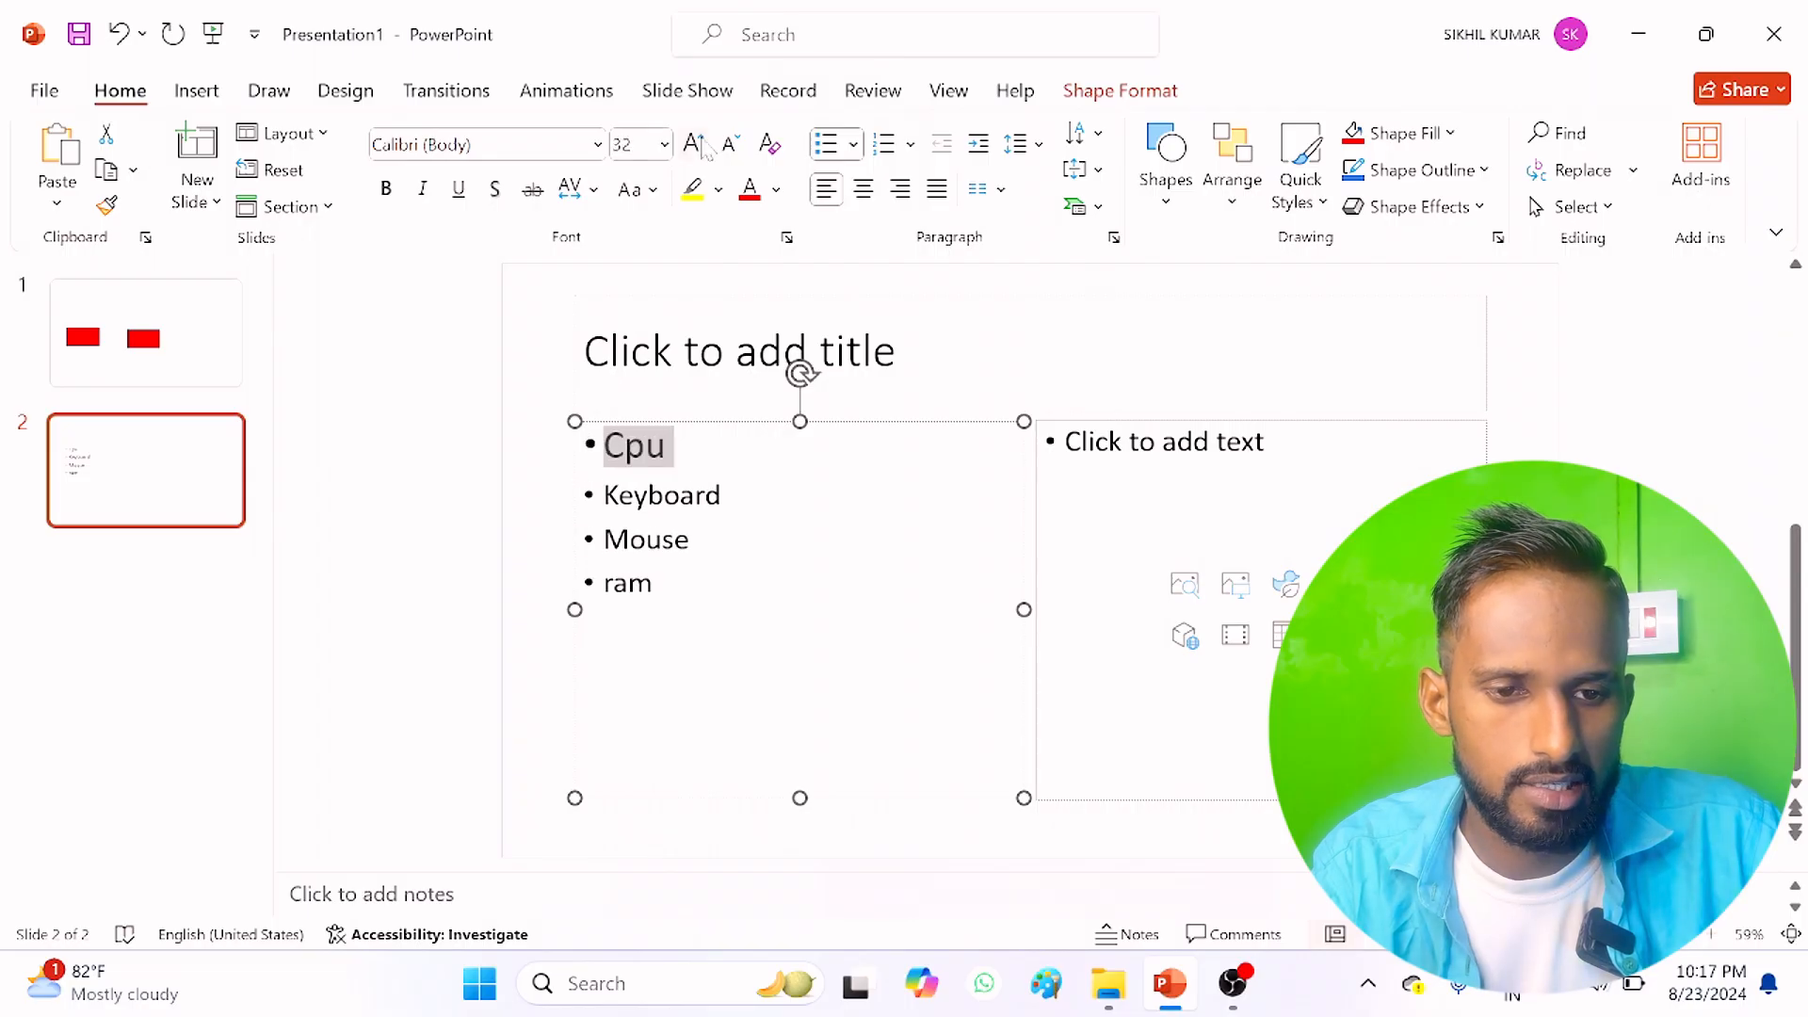
click(693, 143)
click(693, 143)
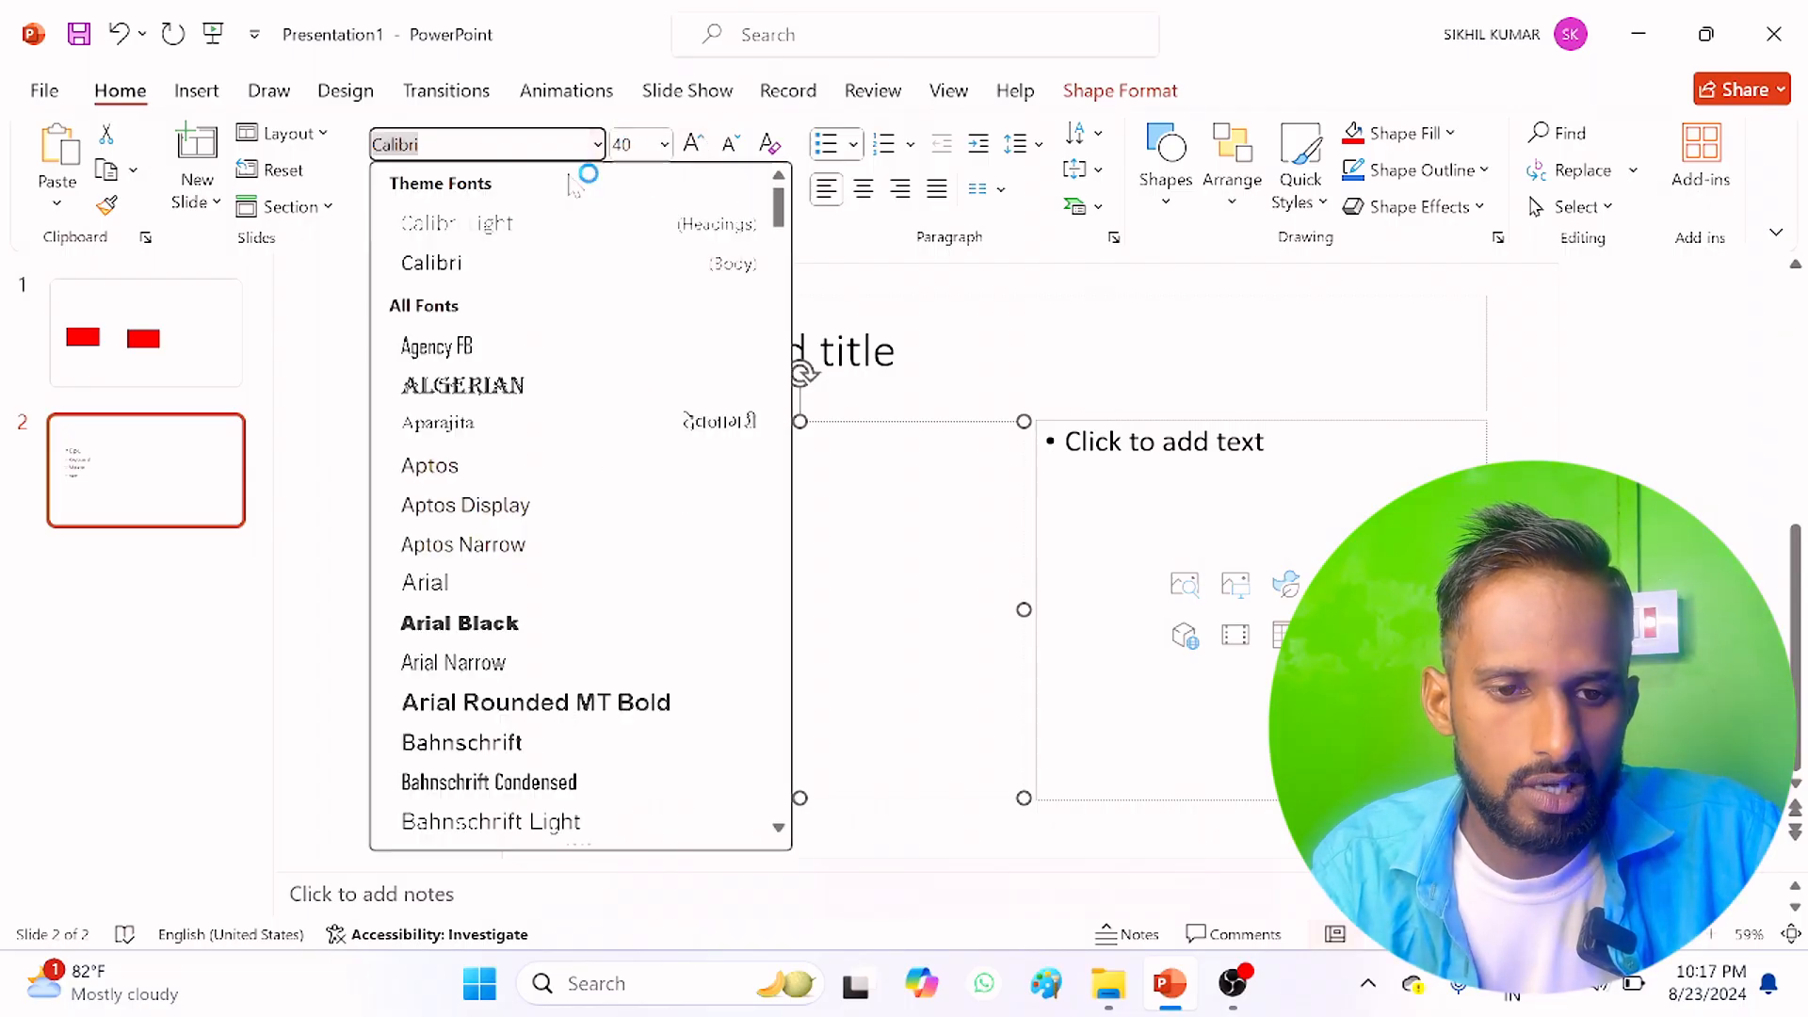
click(465, 387)
click(751, 191)
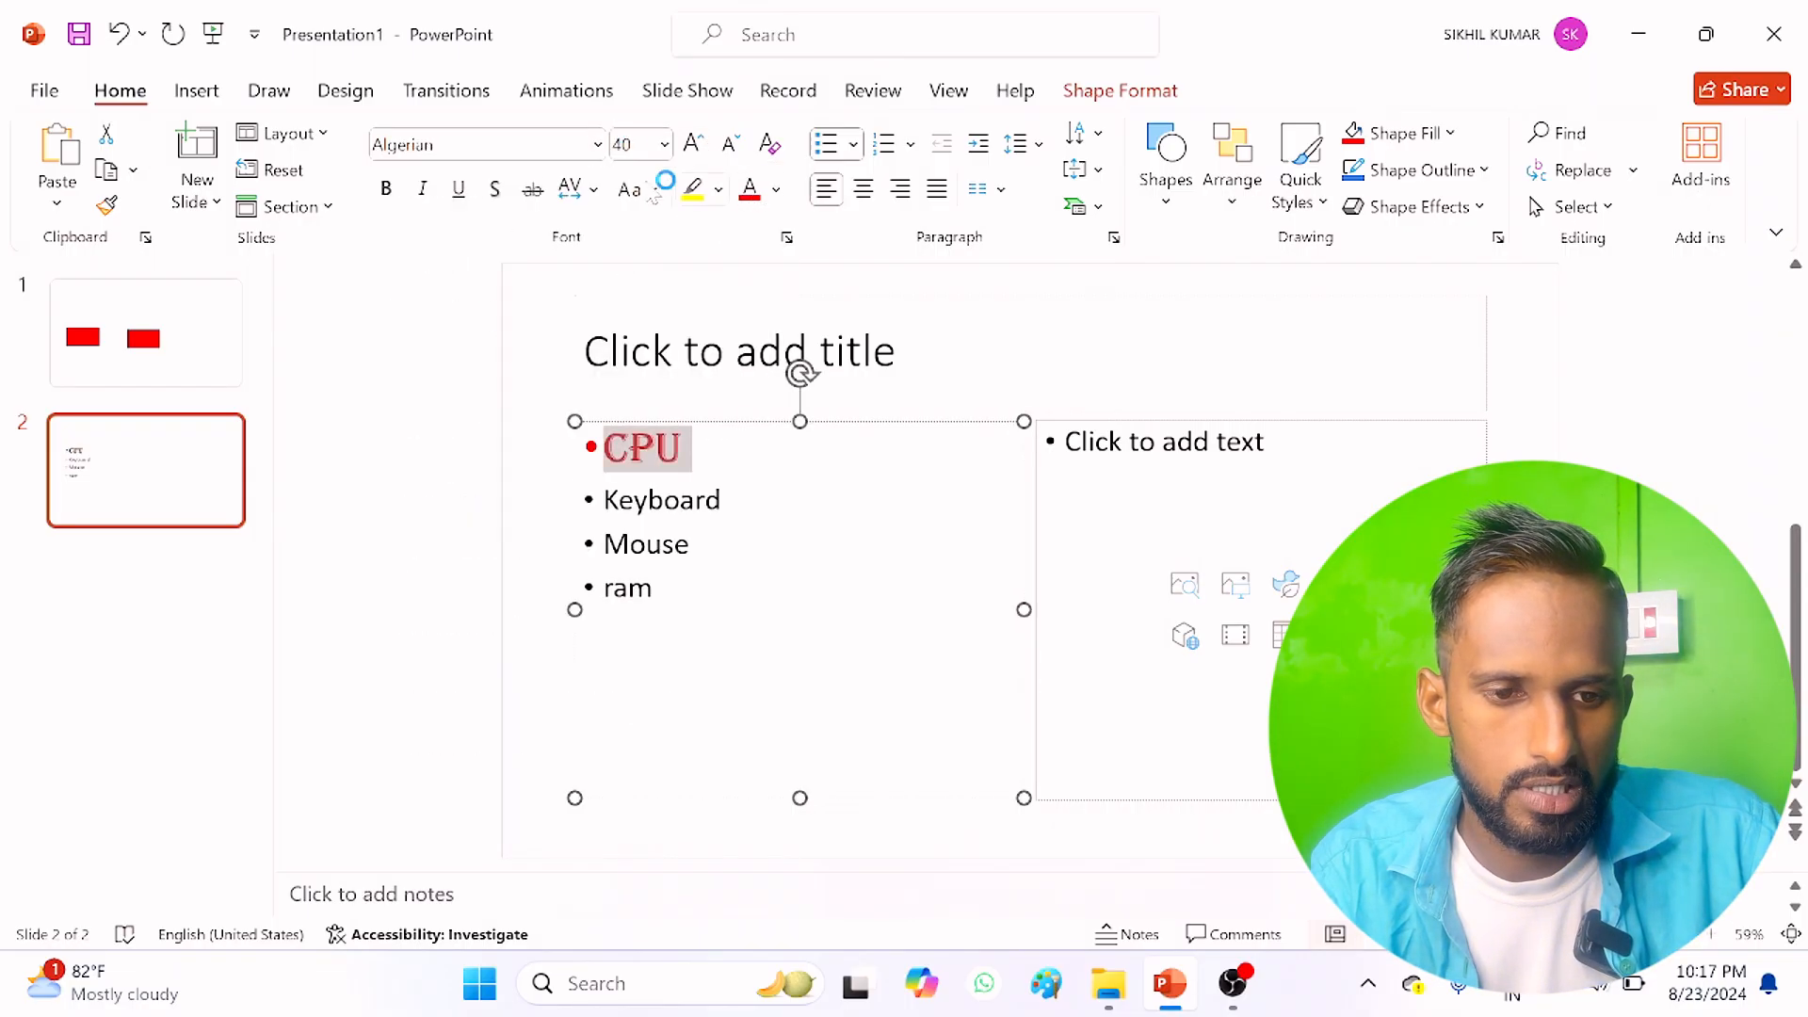
click(386, 189)
click(689, 544)
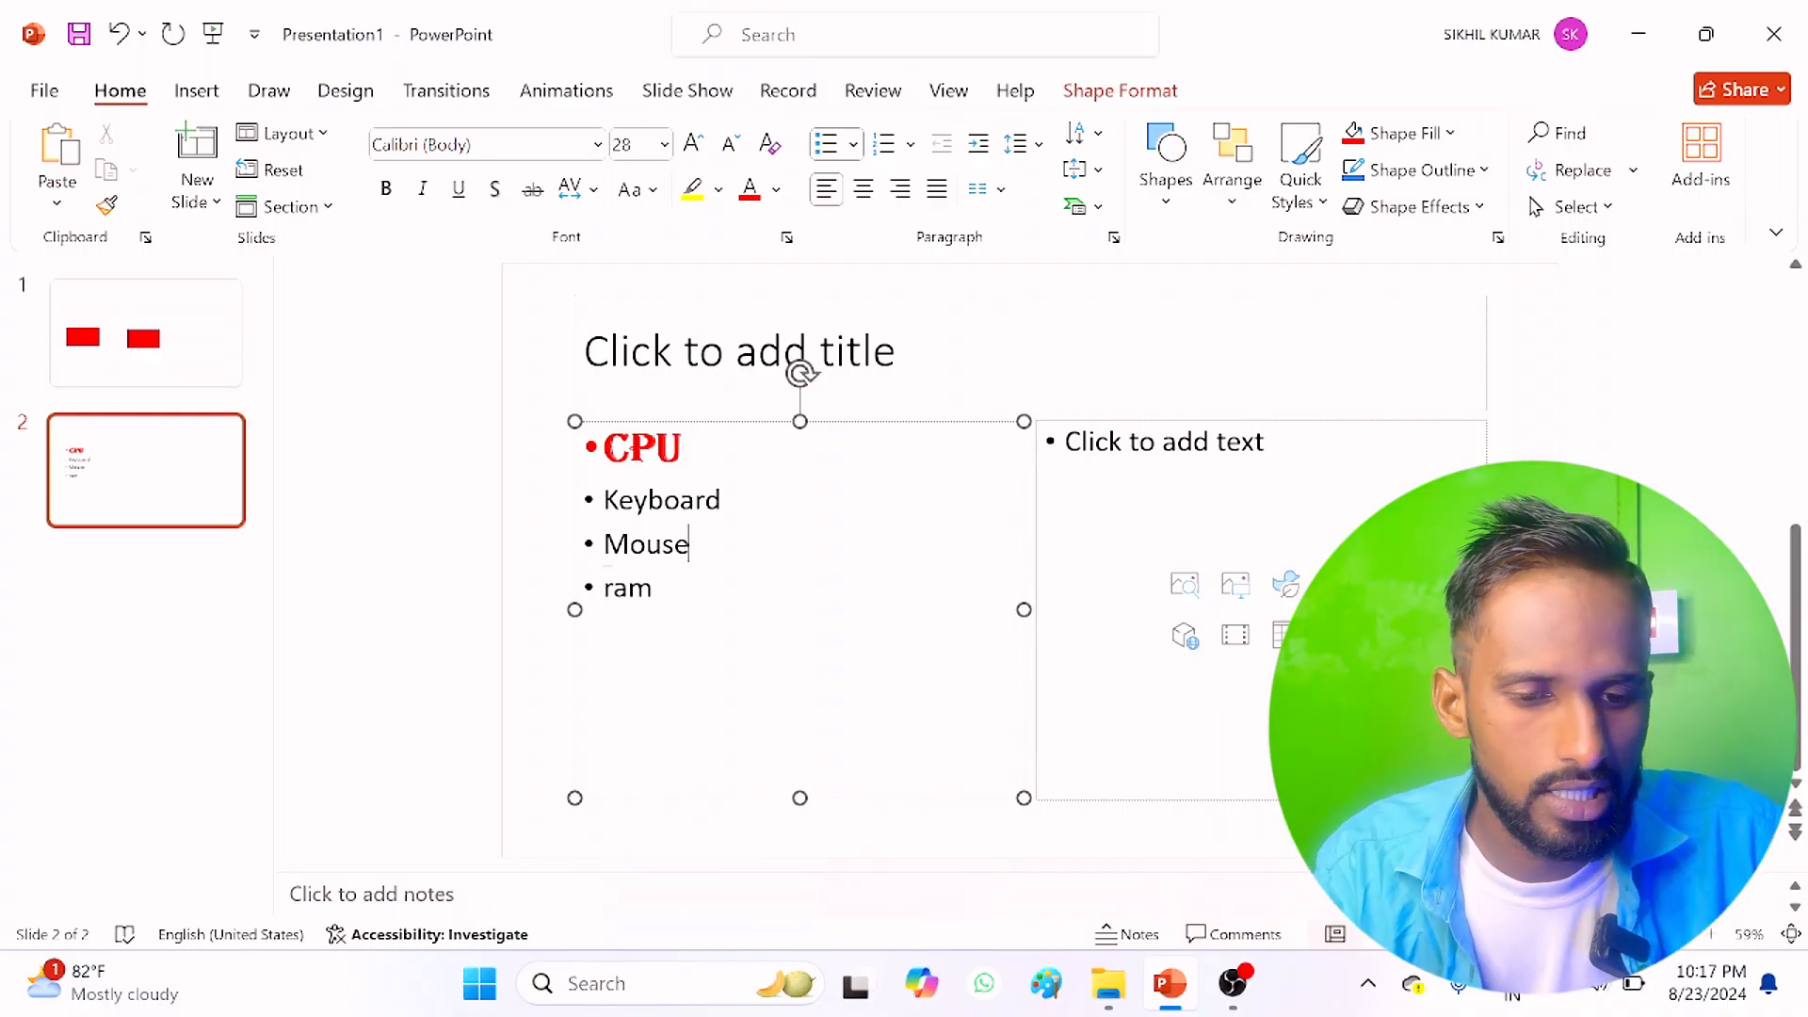
Step: Apply the CPU bullet's formatting to the ram bullet with Format Painter
double_click(642, 449)
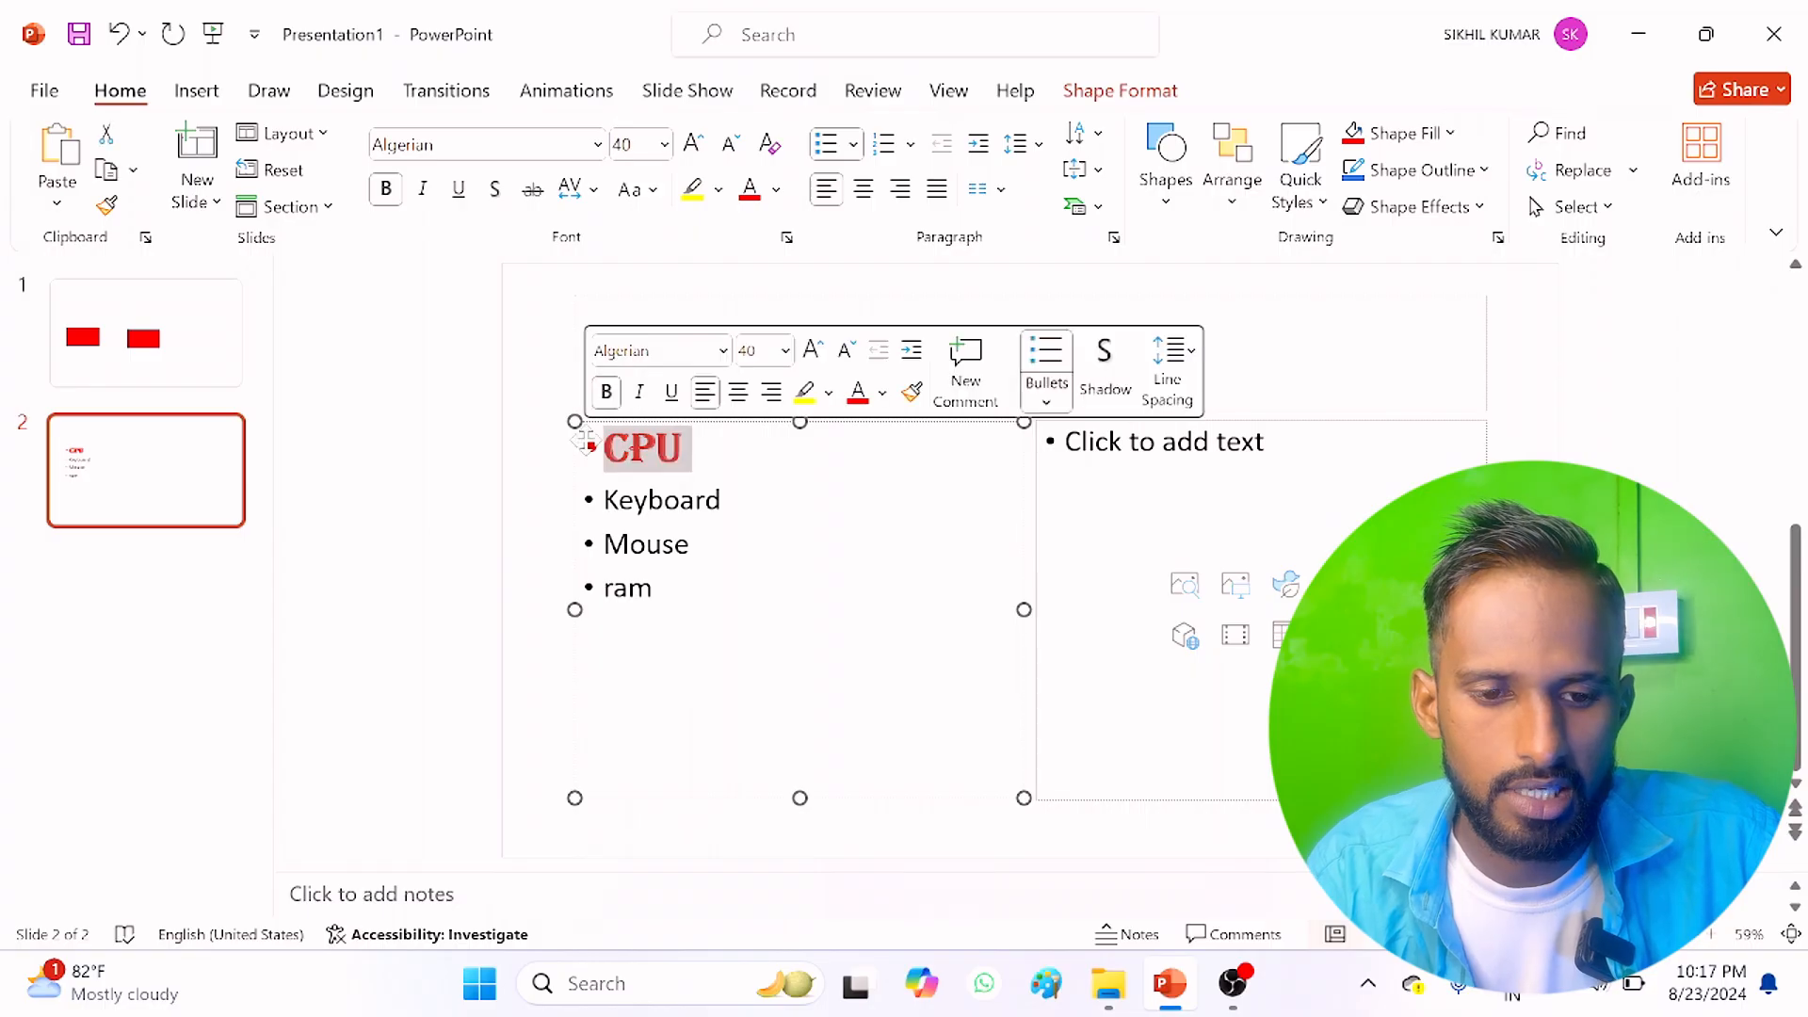
click(102, 204)
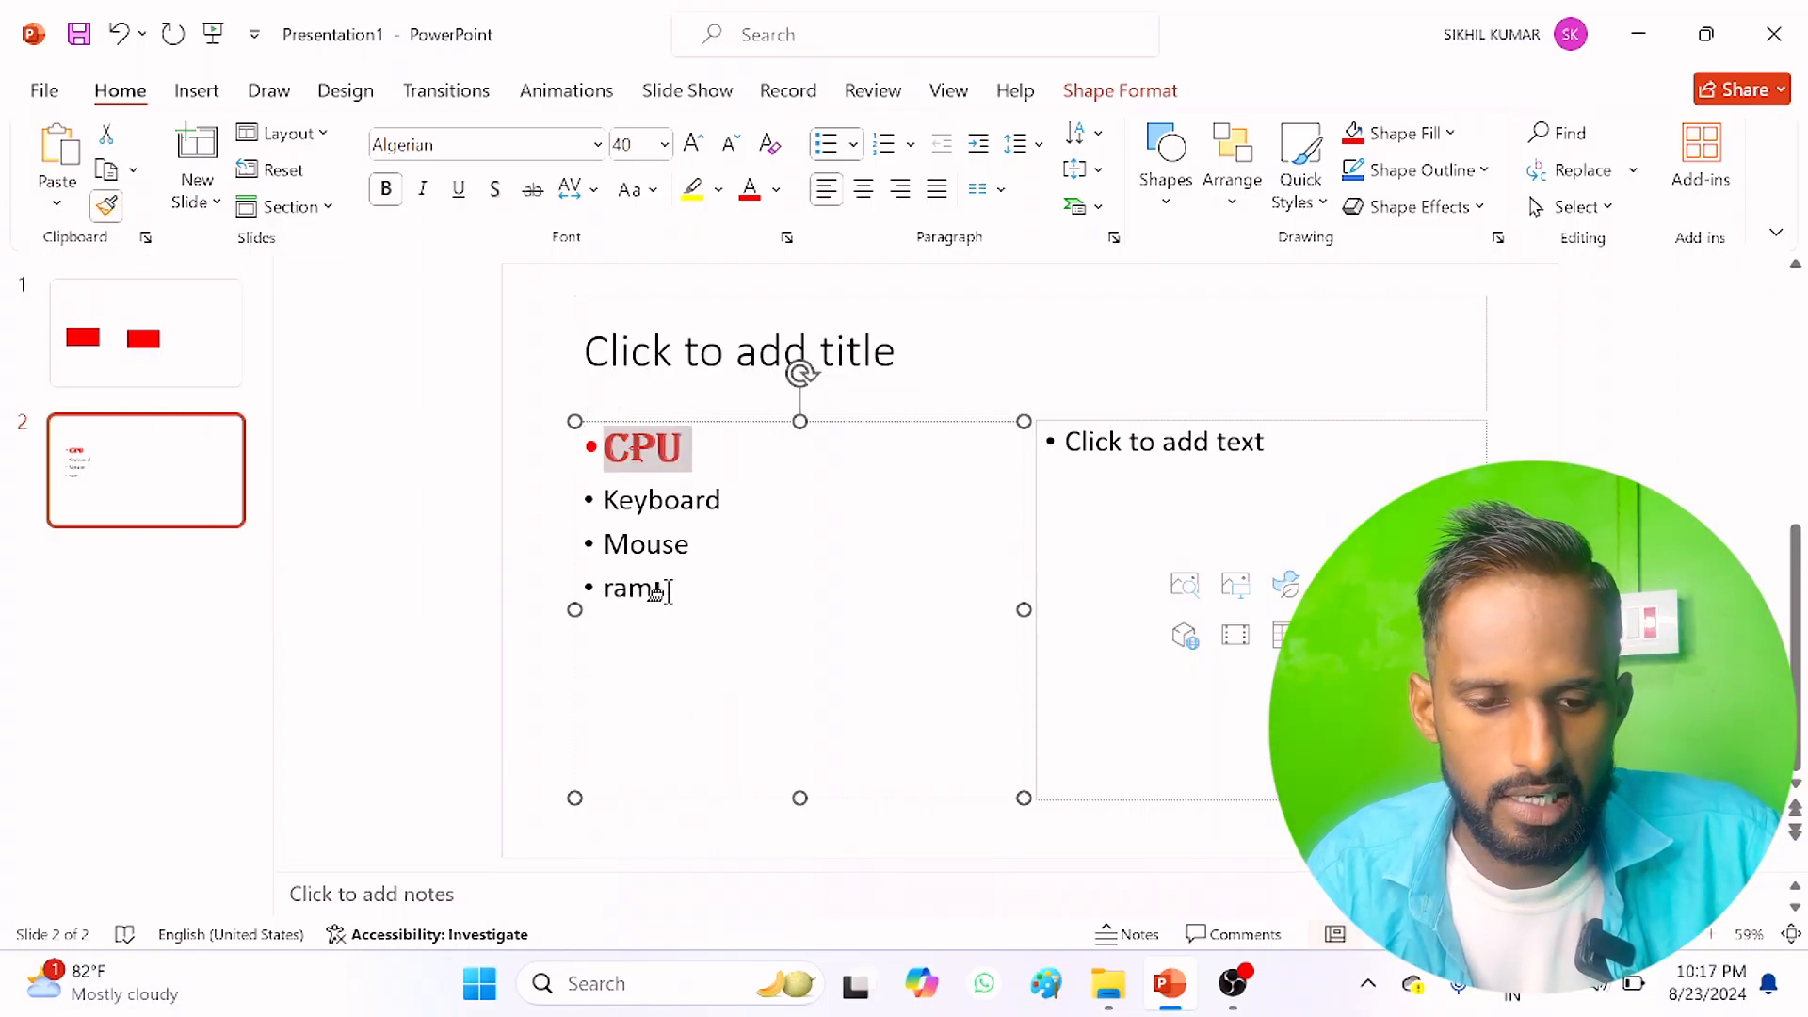
drag(669, 590, 598, 593)
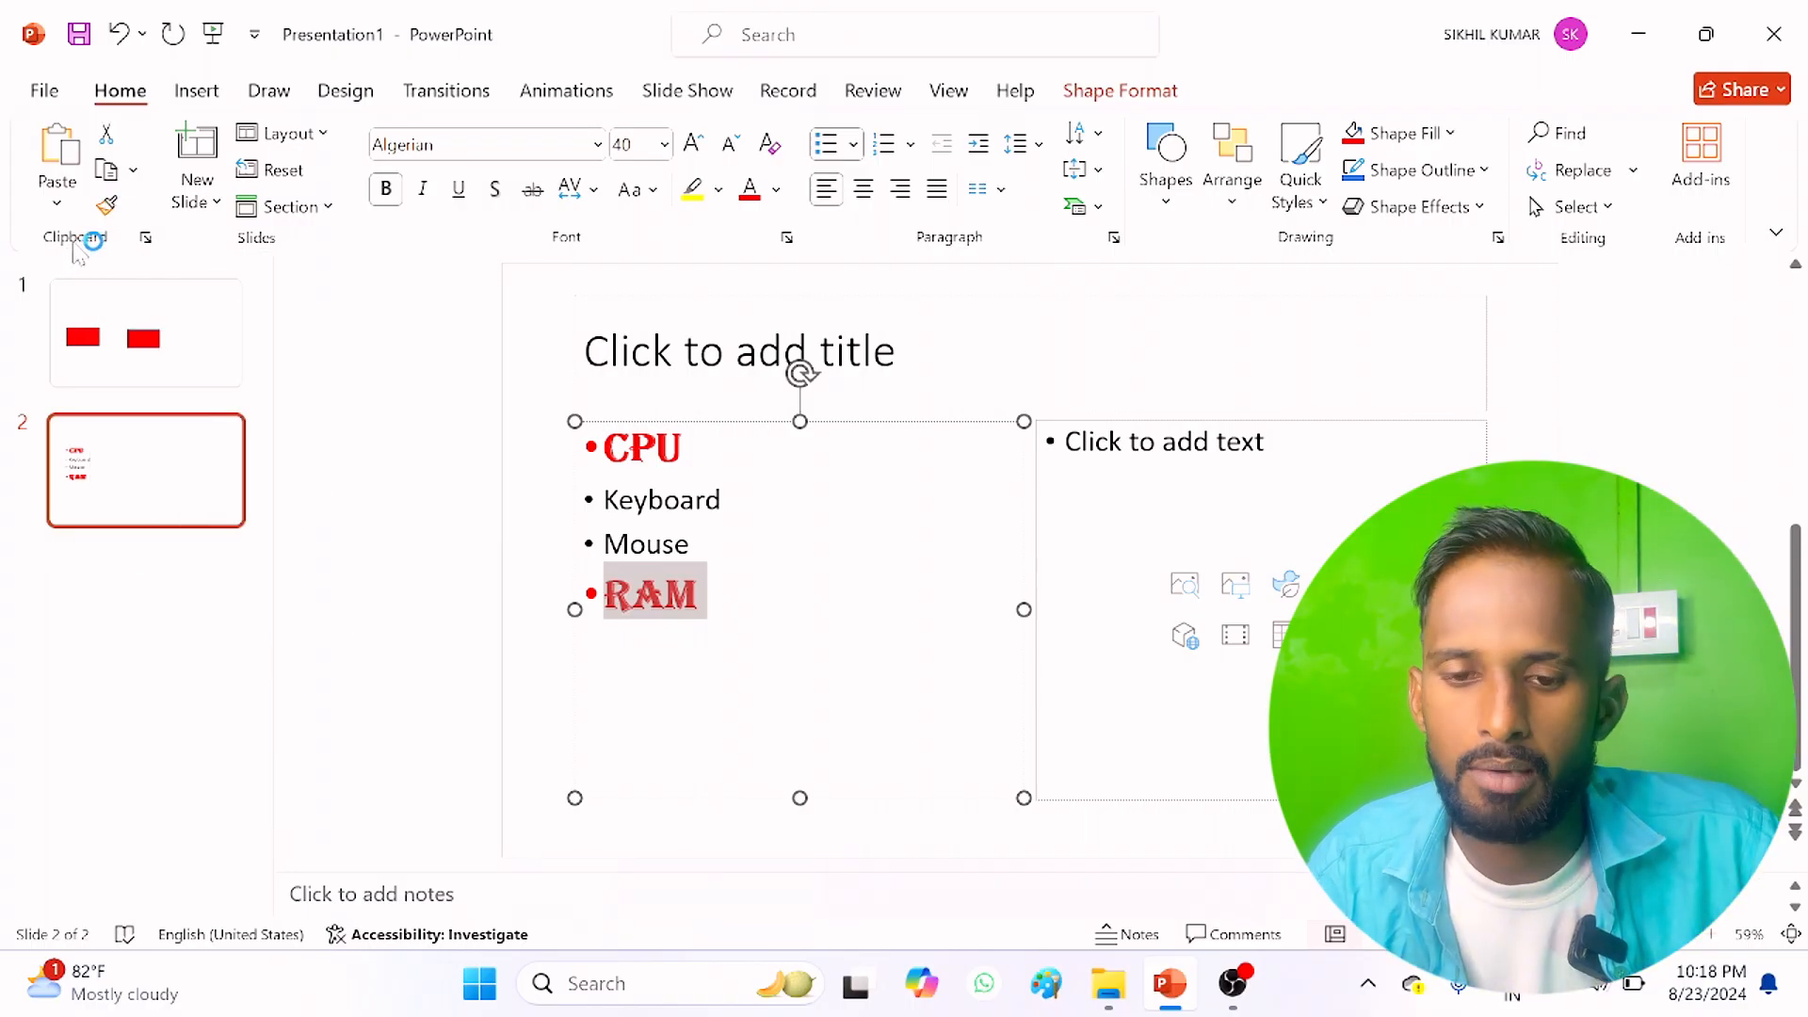
Step: Copy the formatted RAM text and delete the second slide
click(107, 172)
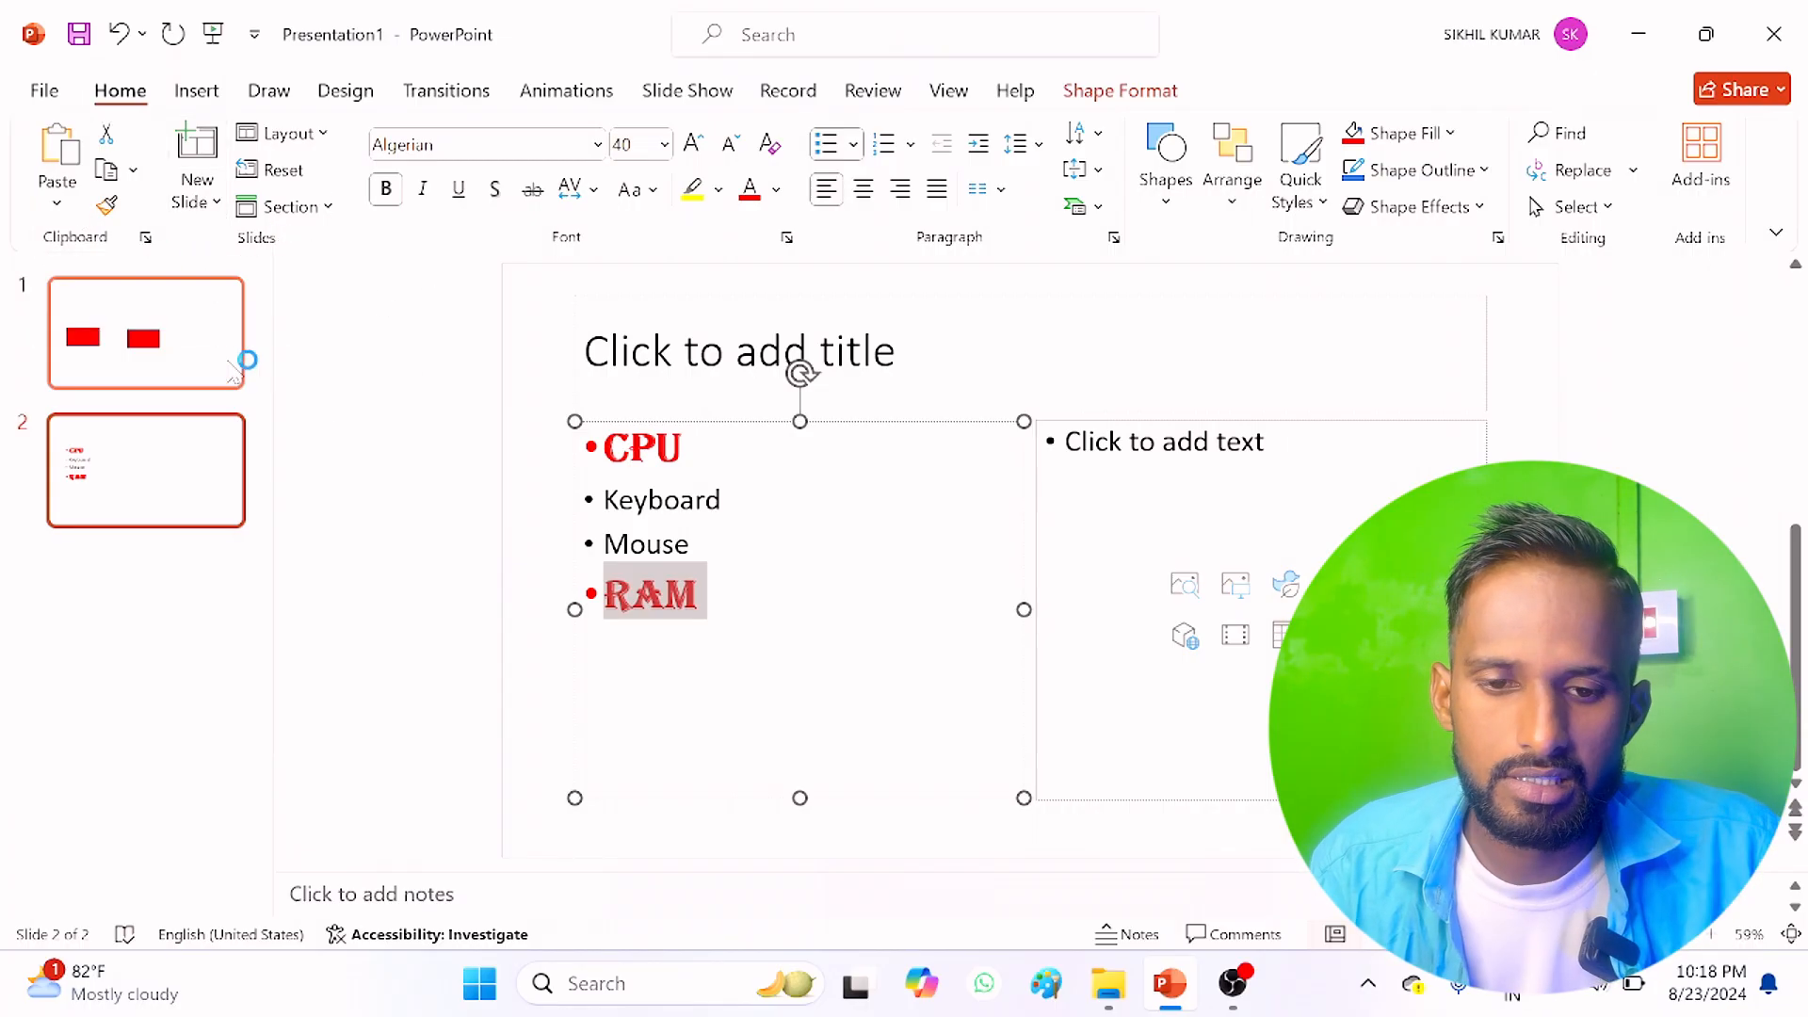
right_click(221, 466)
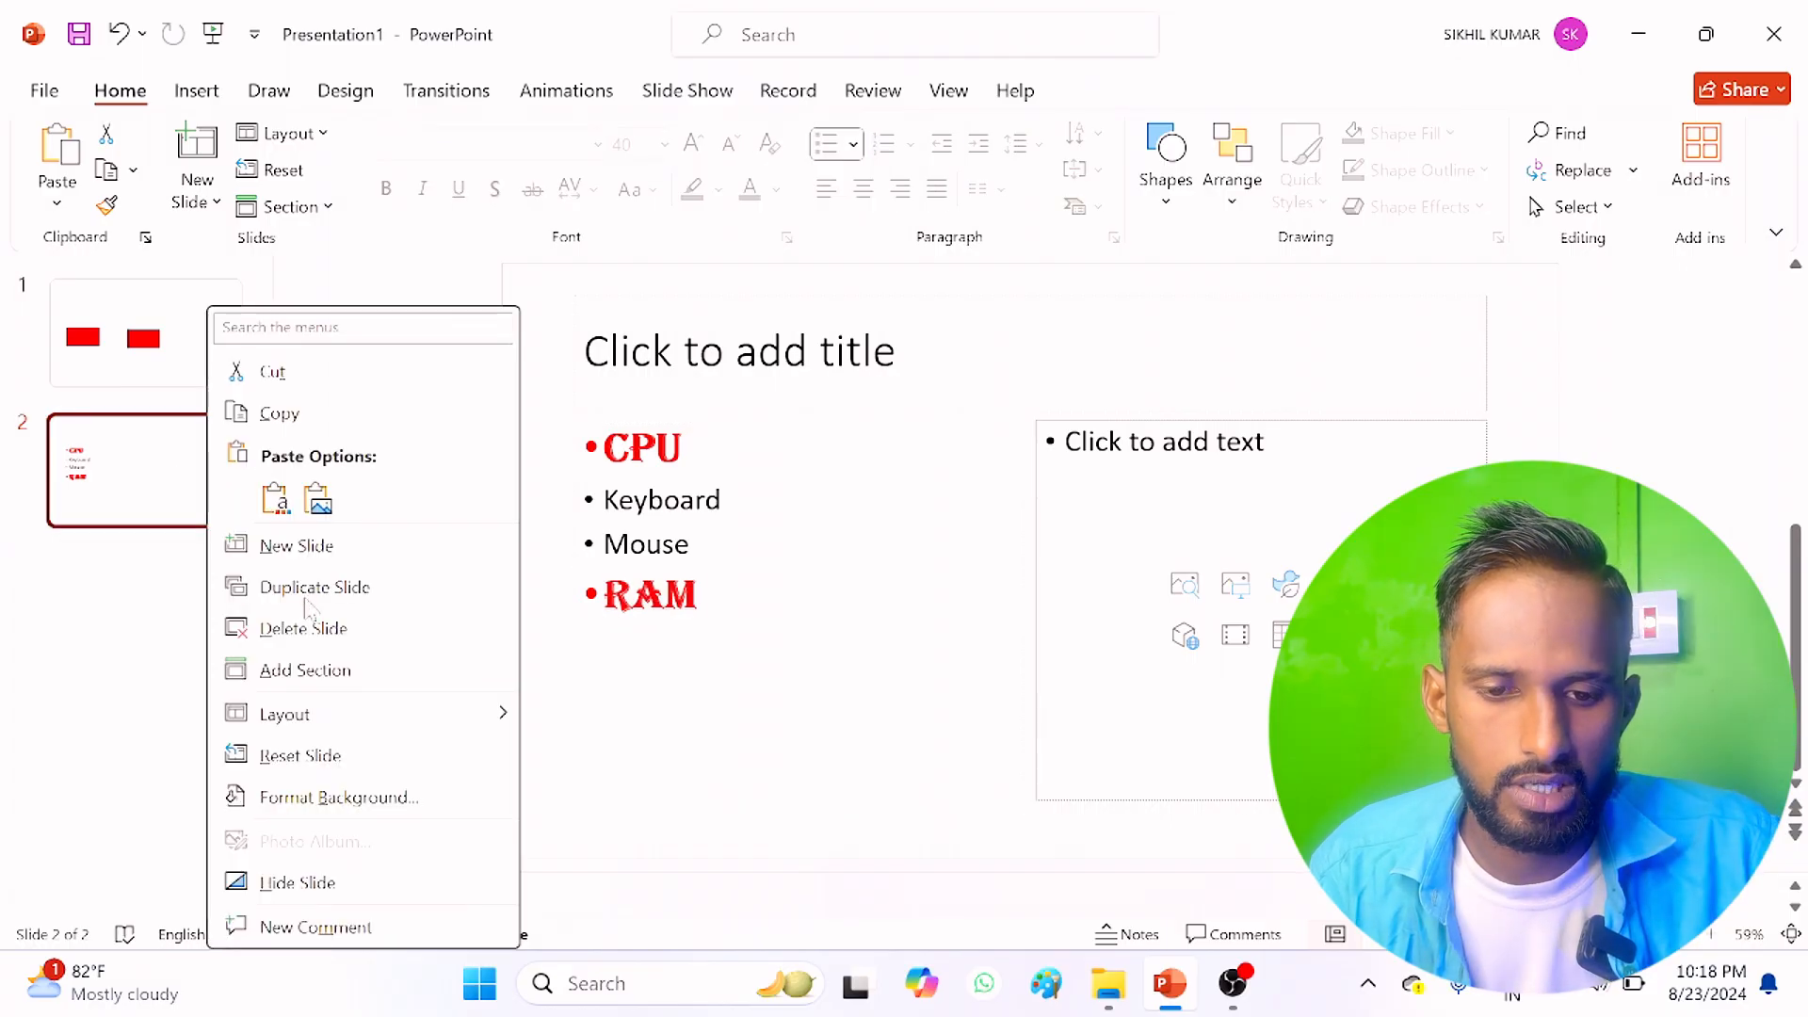
click(304, 628)
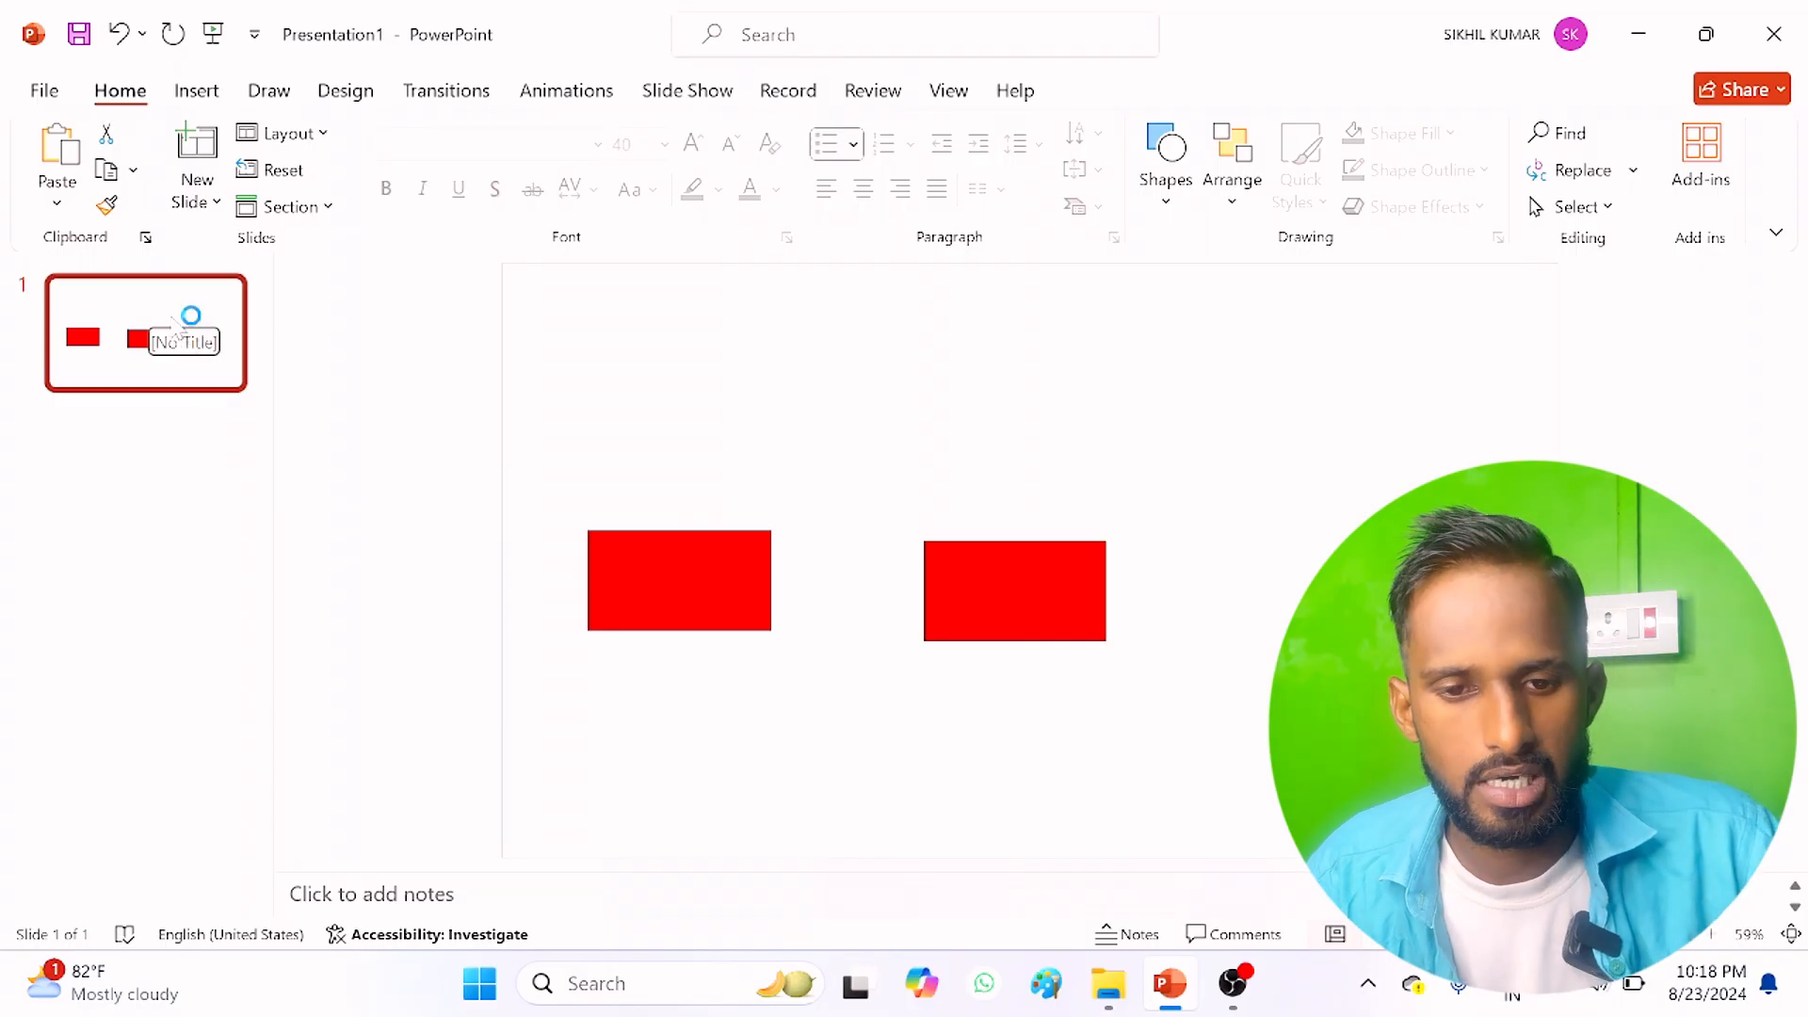
Step: Add a slide with the Comparison layout after the first slide
click(211, 202)
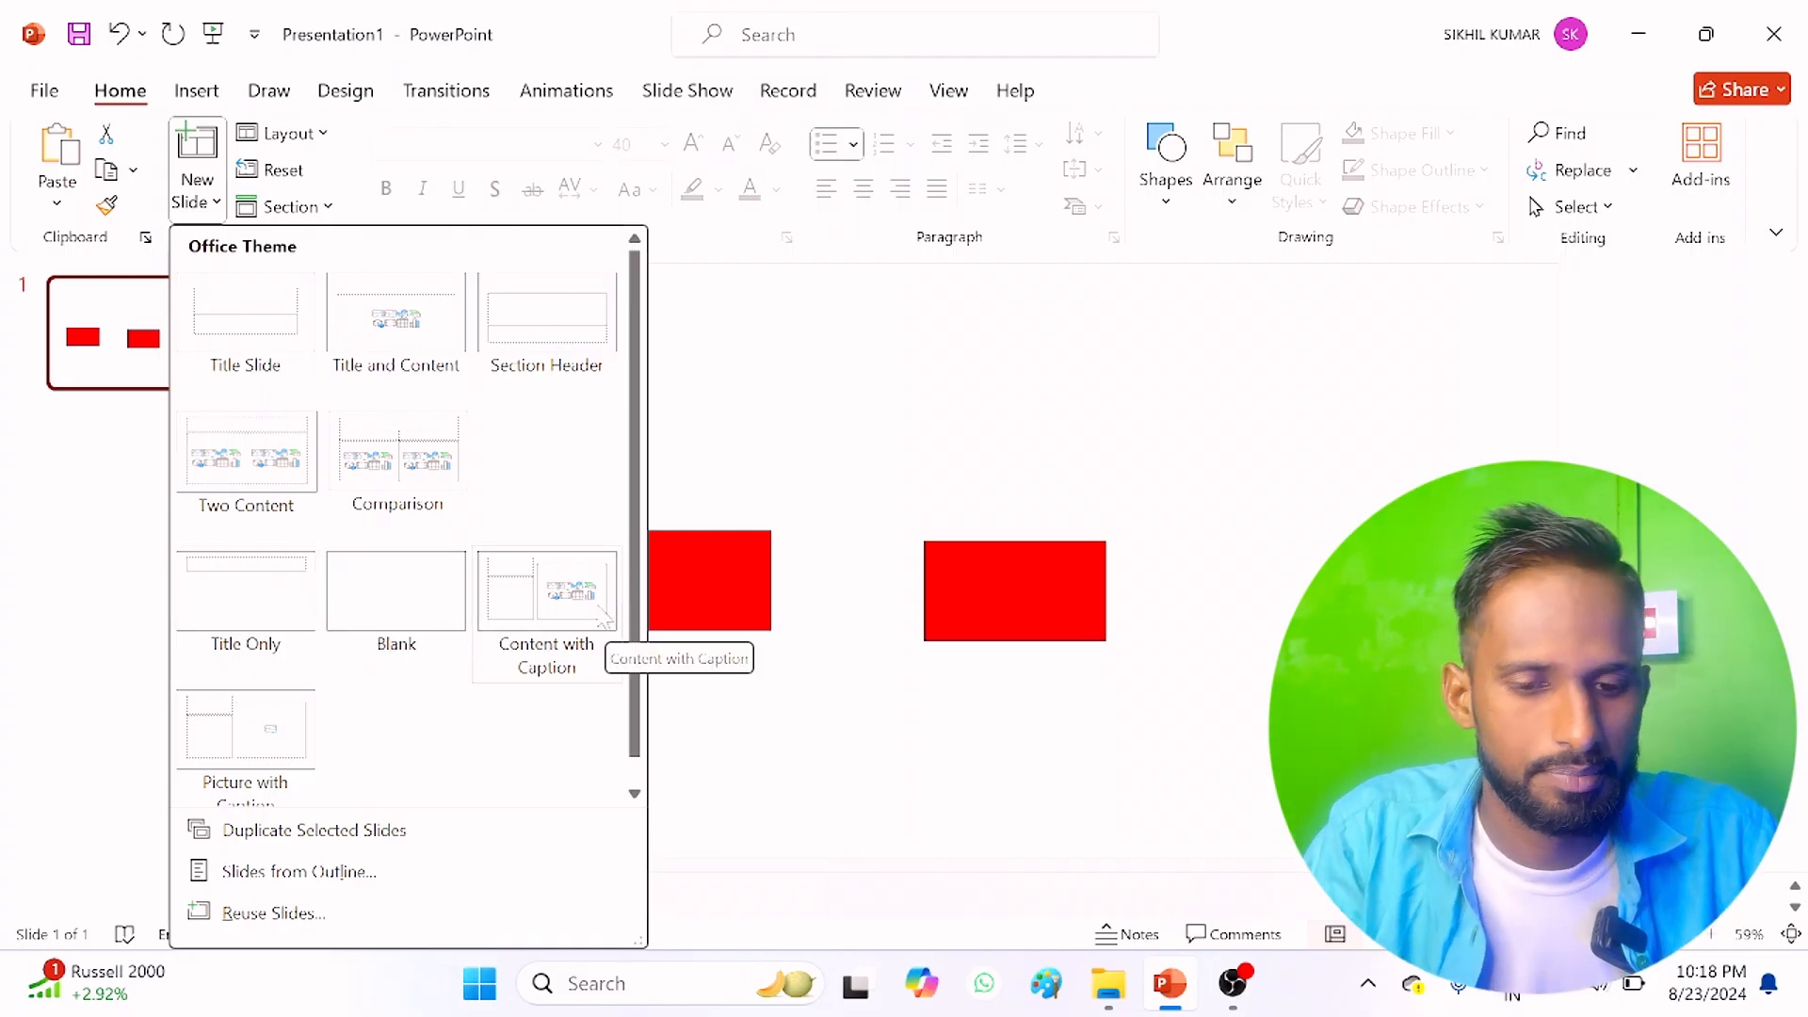
scroll(394, 640, down, 1)
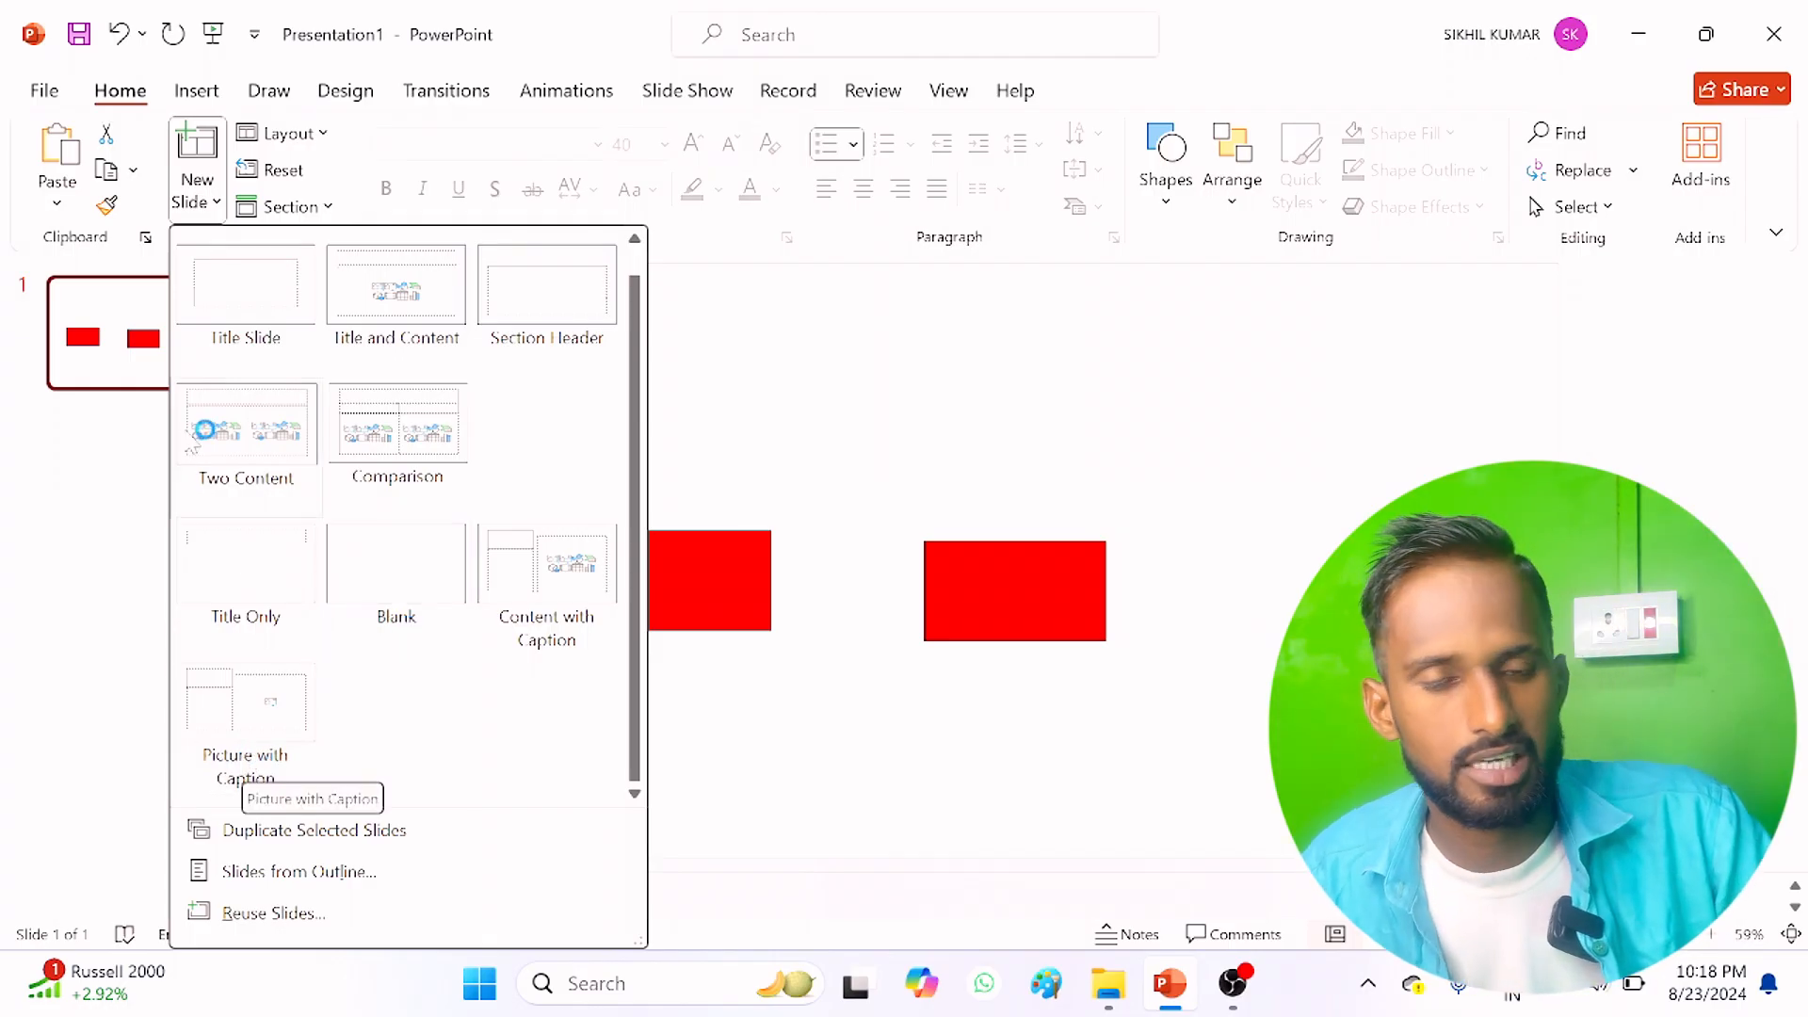
scroll(240, 452, up, 1)
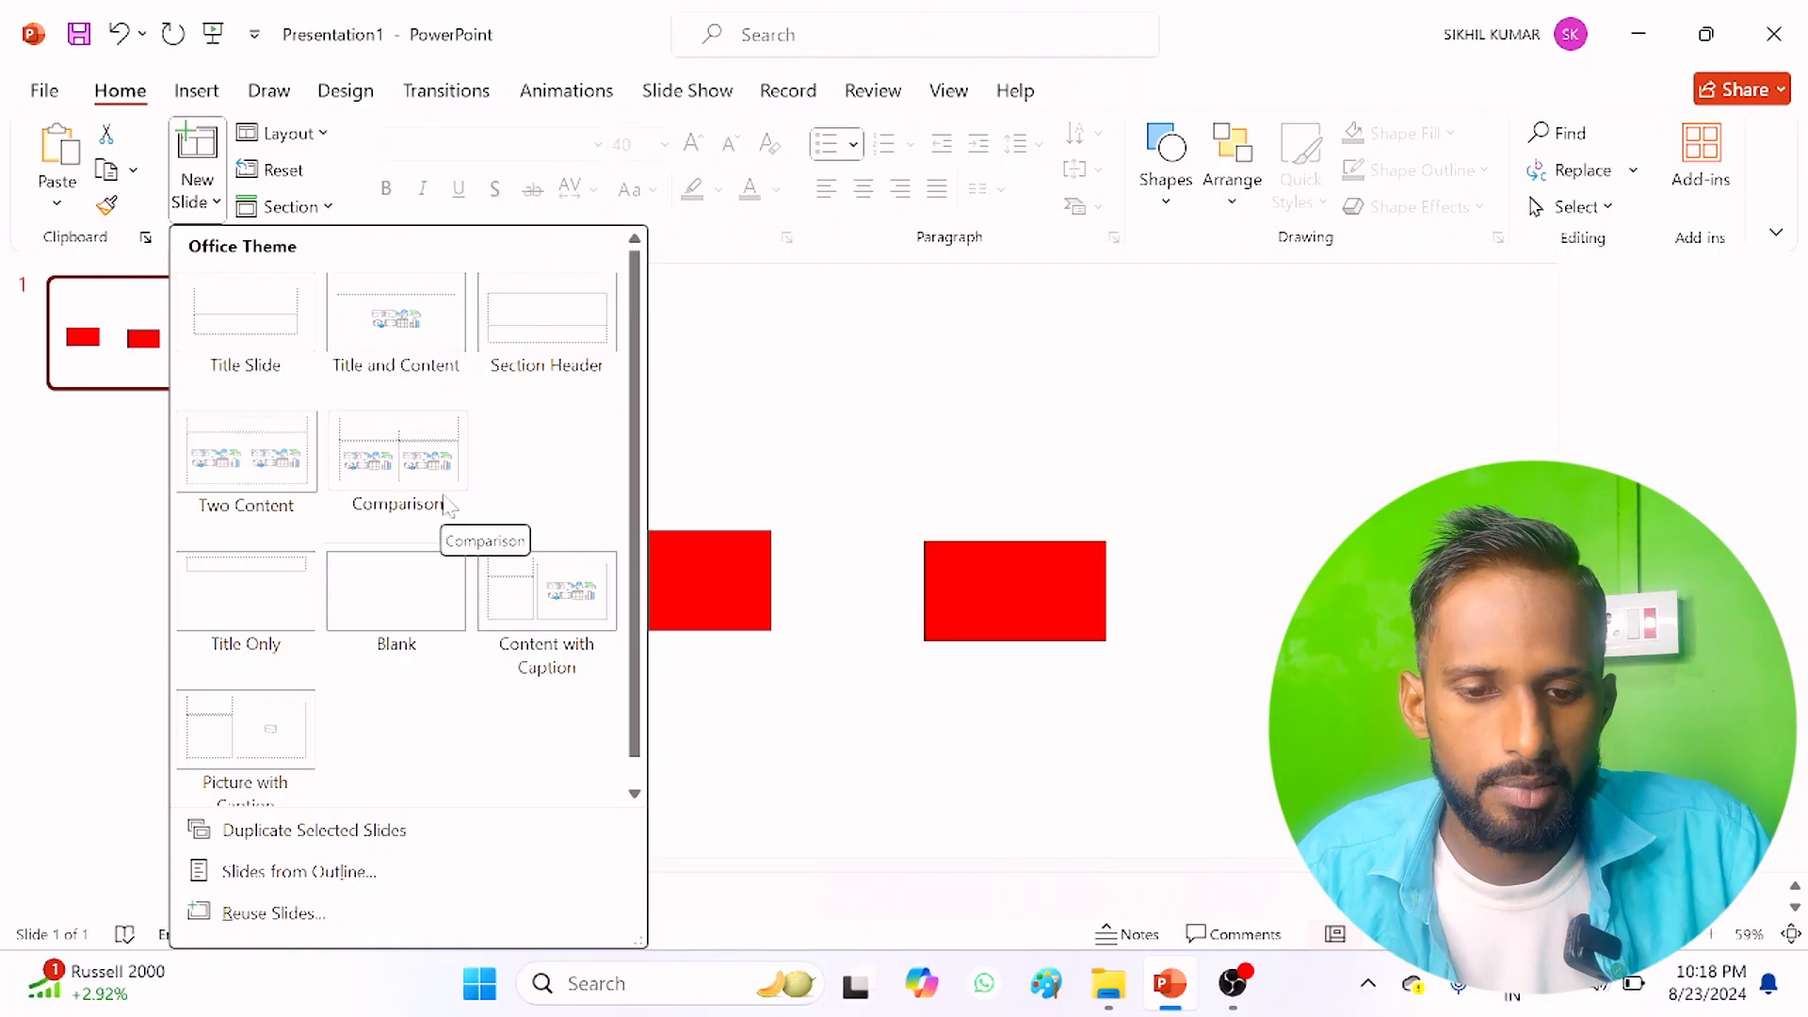
click(407, 460)
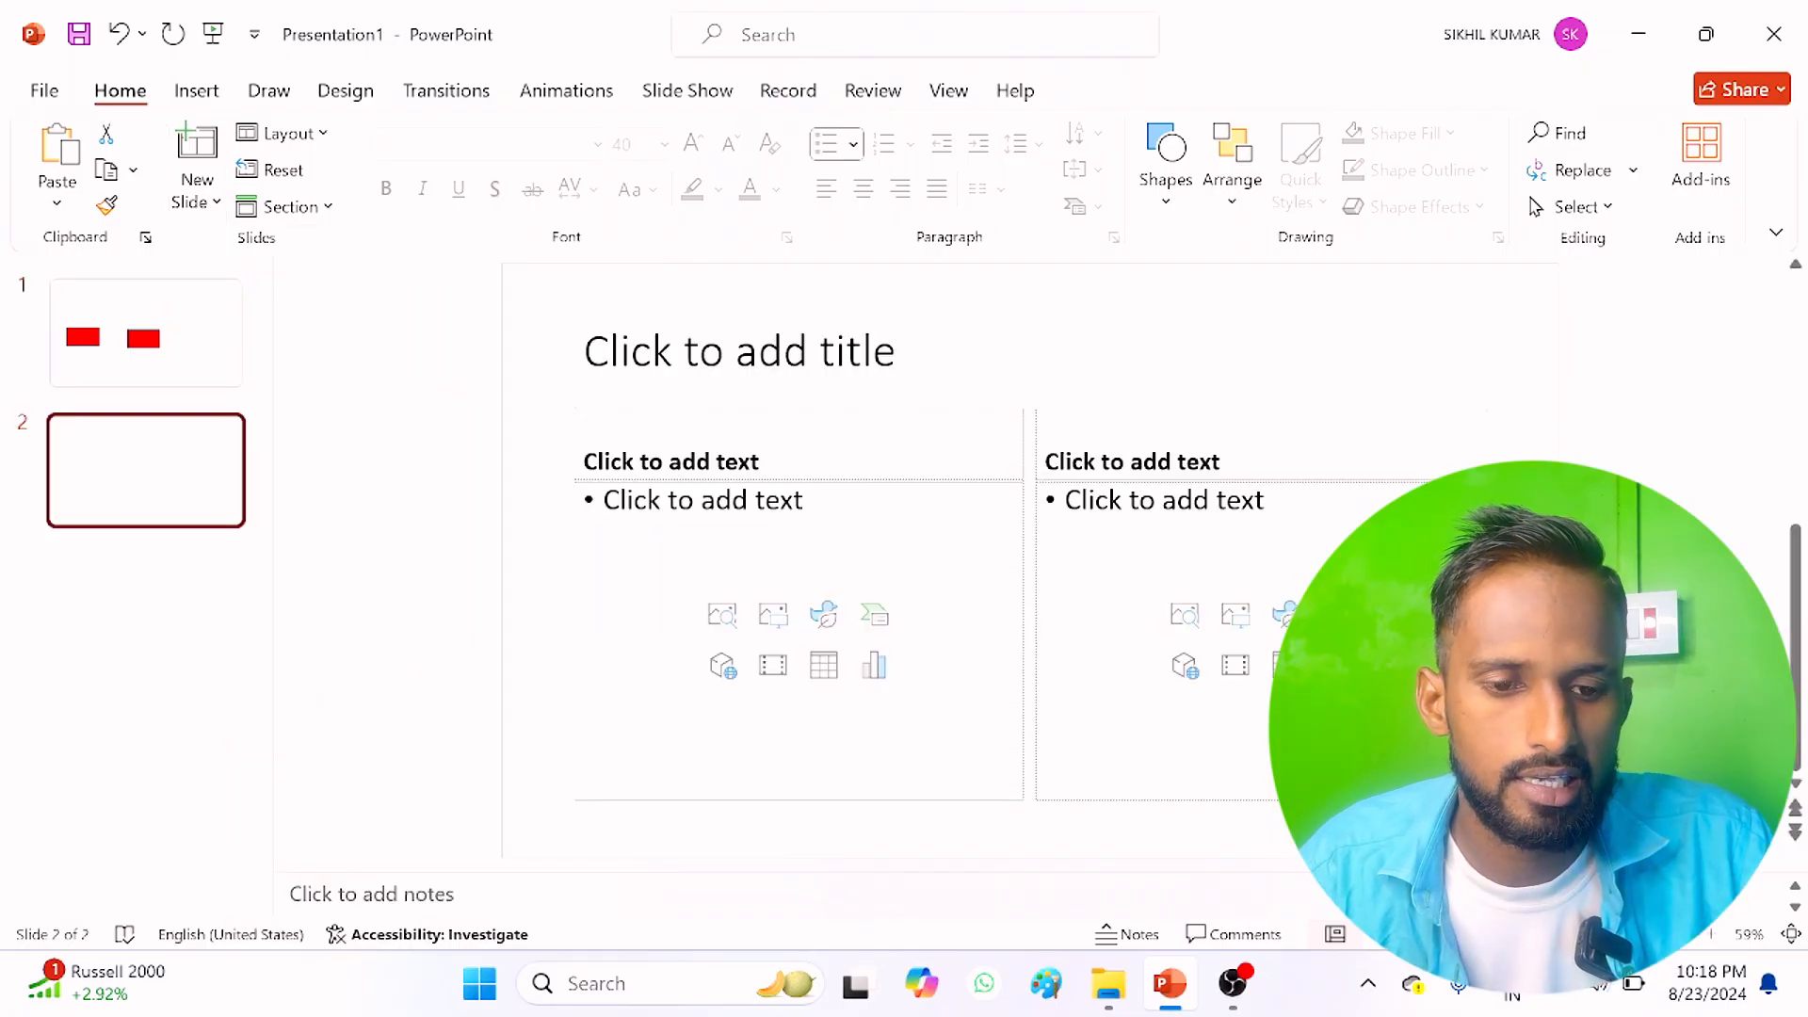
Step: Enter "Hardware" and "software" as the left and right column headings on the Comparison slide
click(739, 352)
click(671, 464)
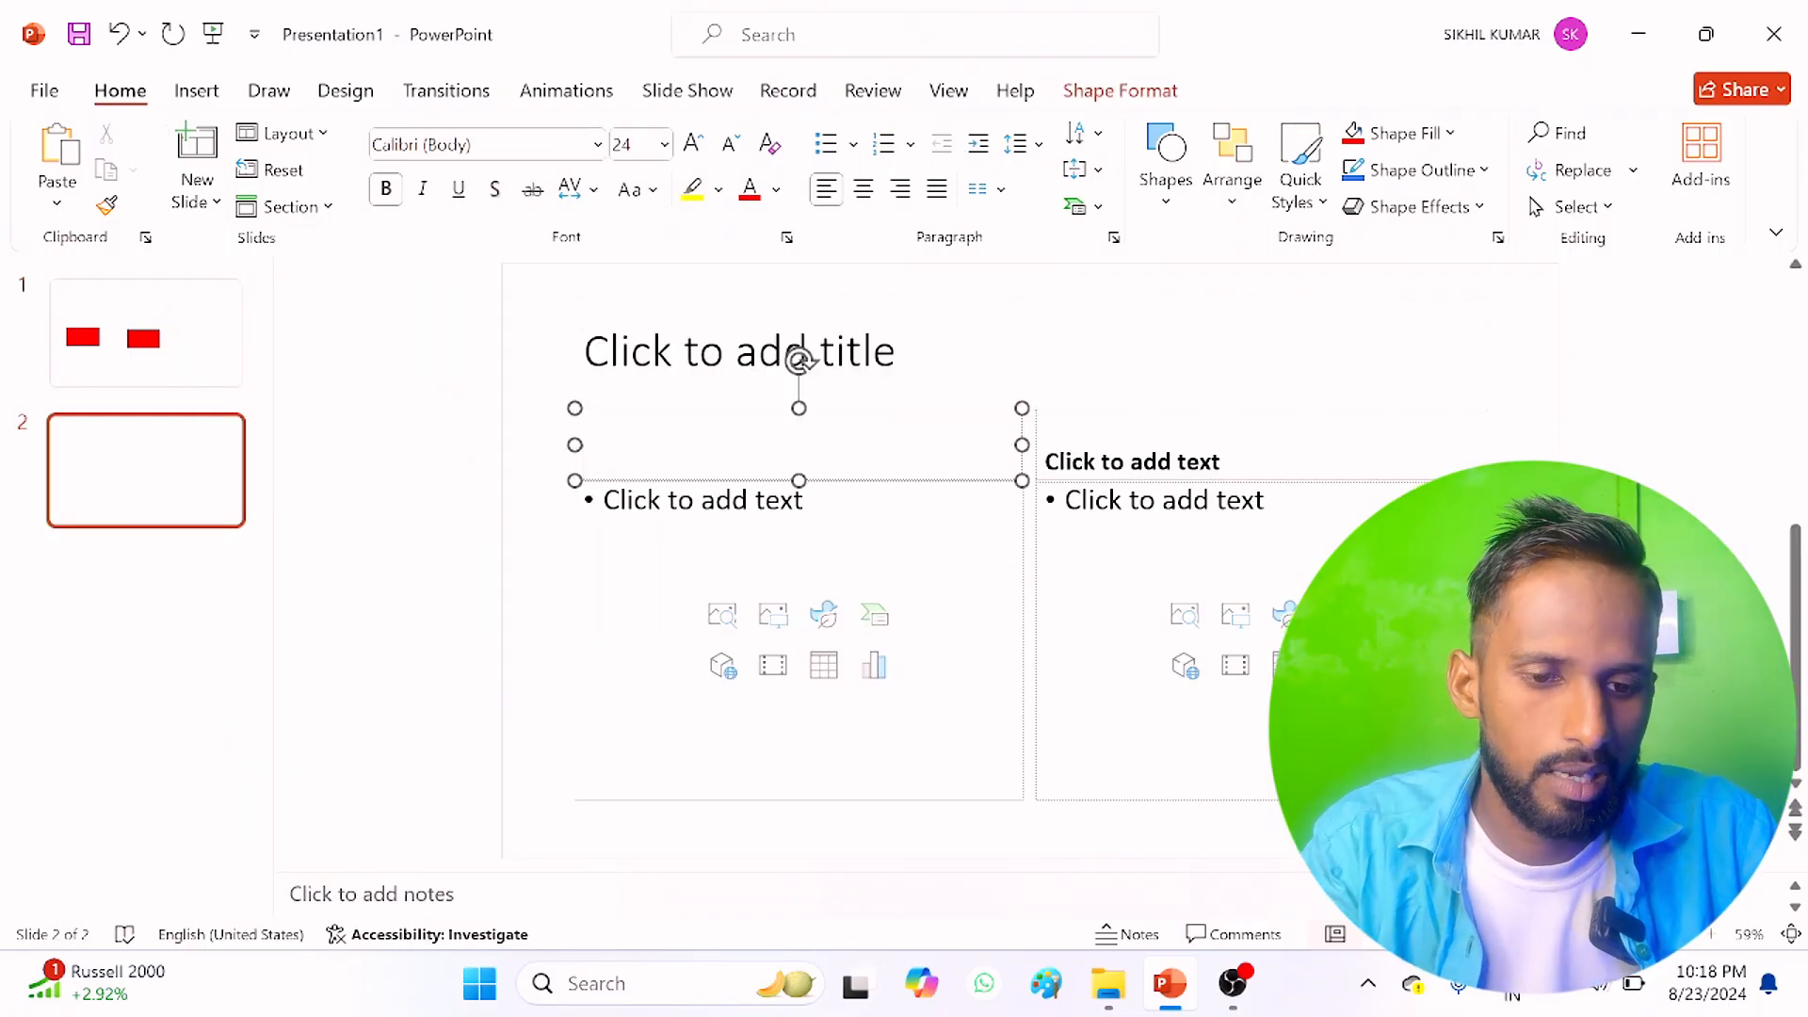
text(hardw)
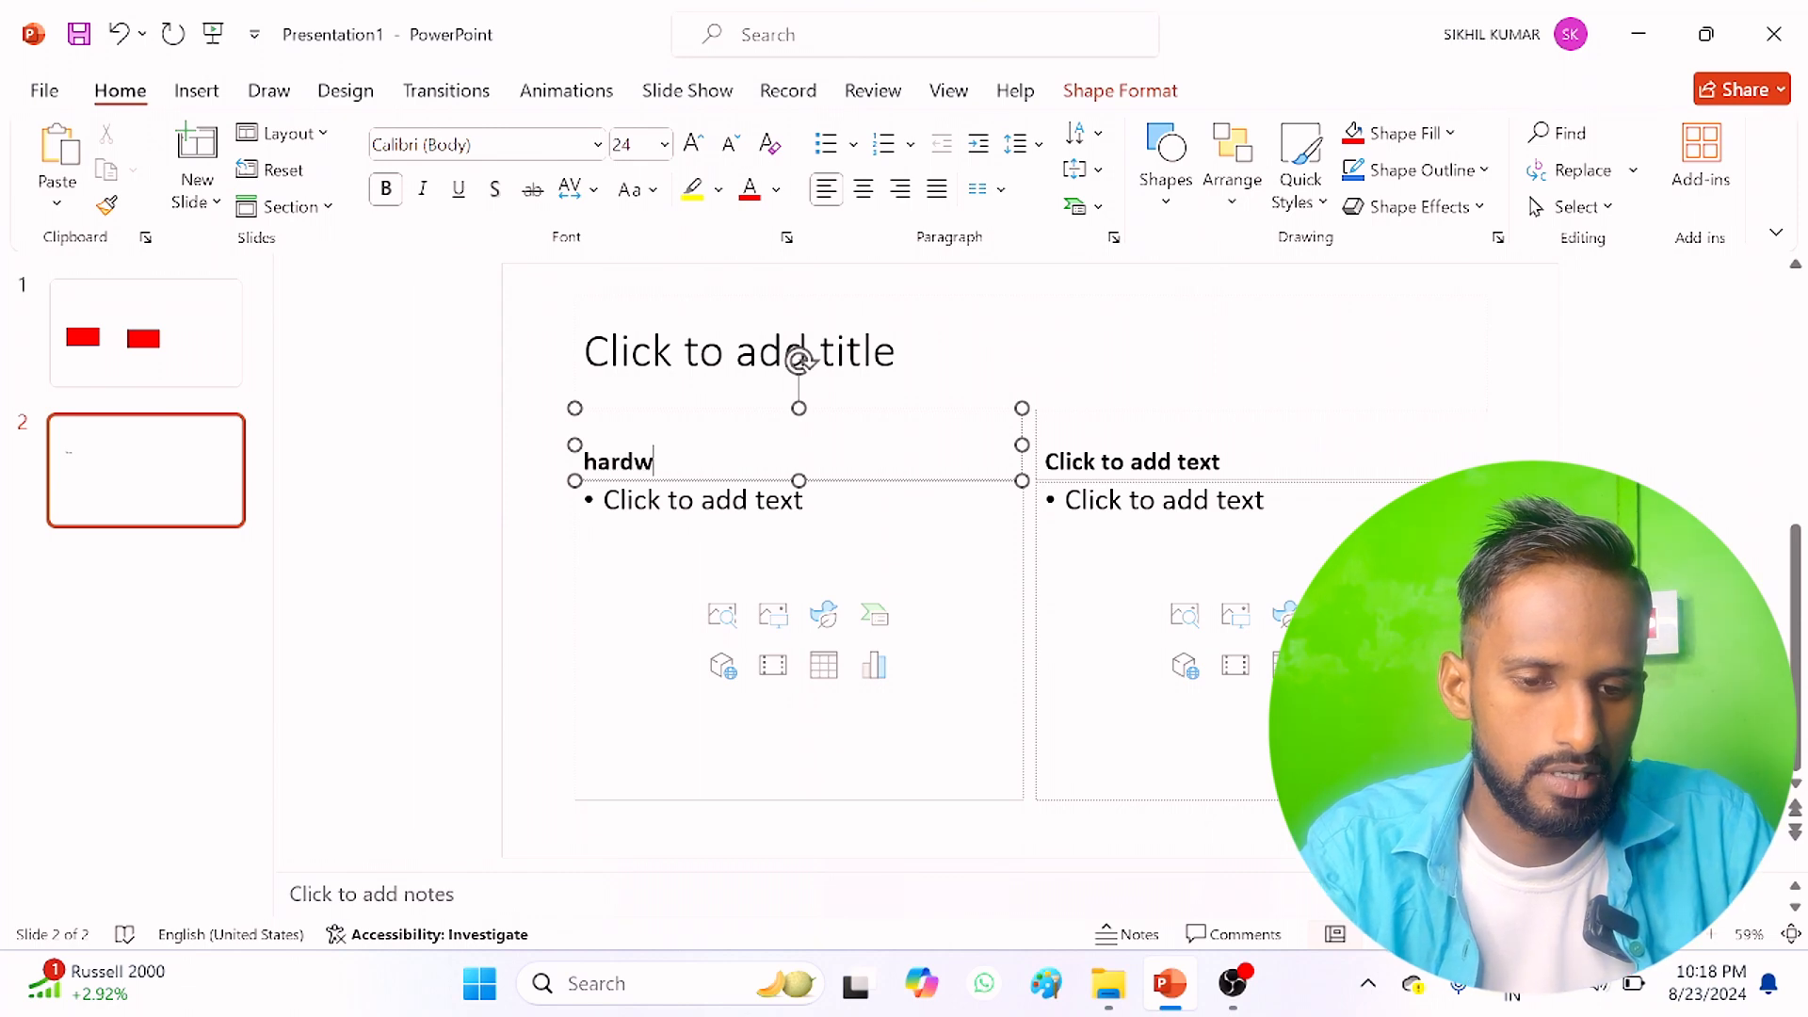
text(are)
click(1132, 461)
text(s)
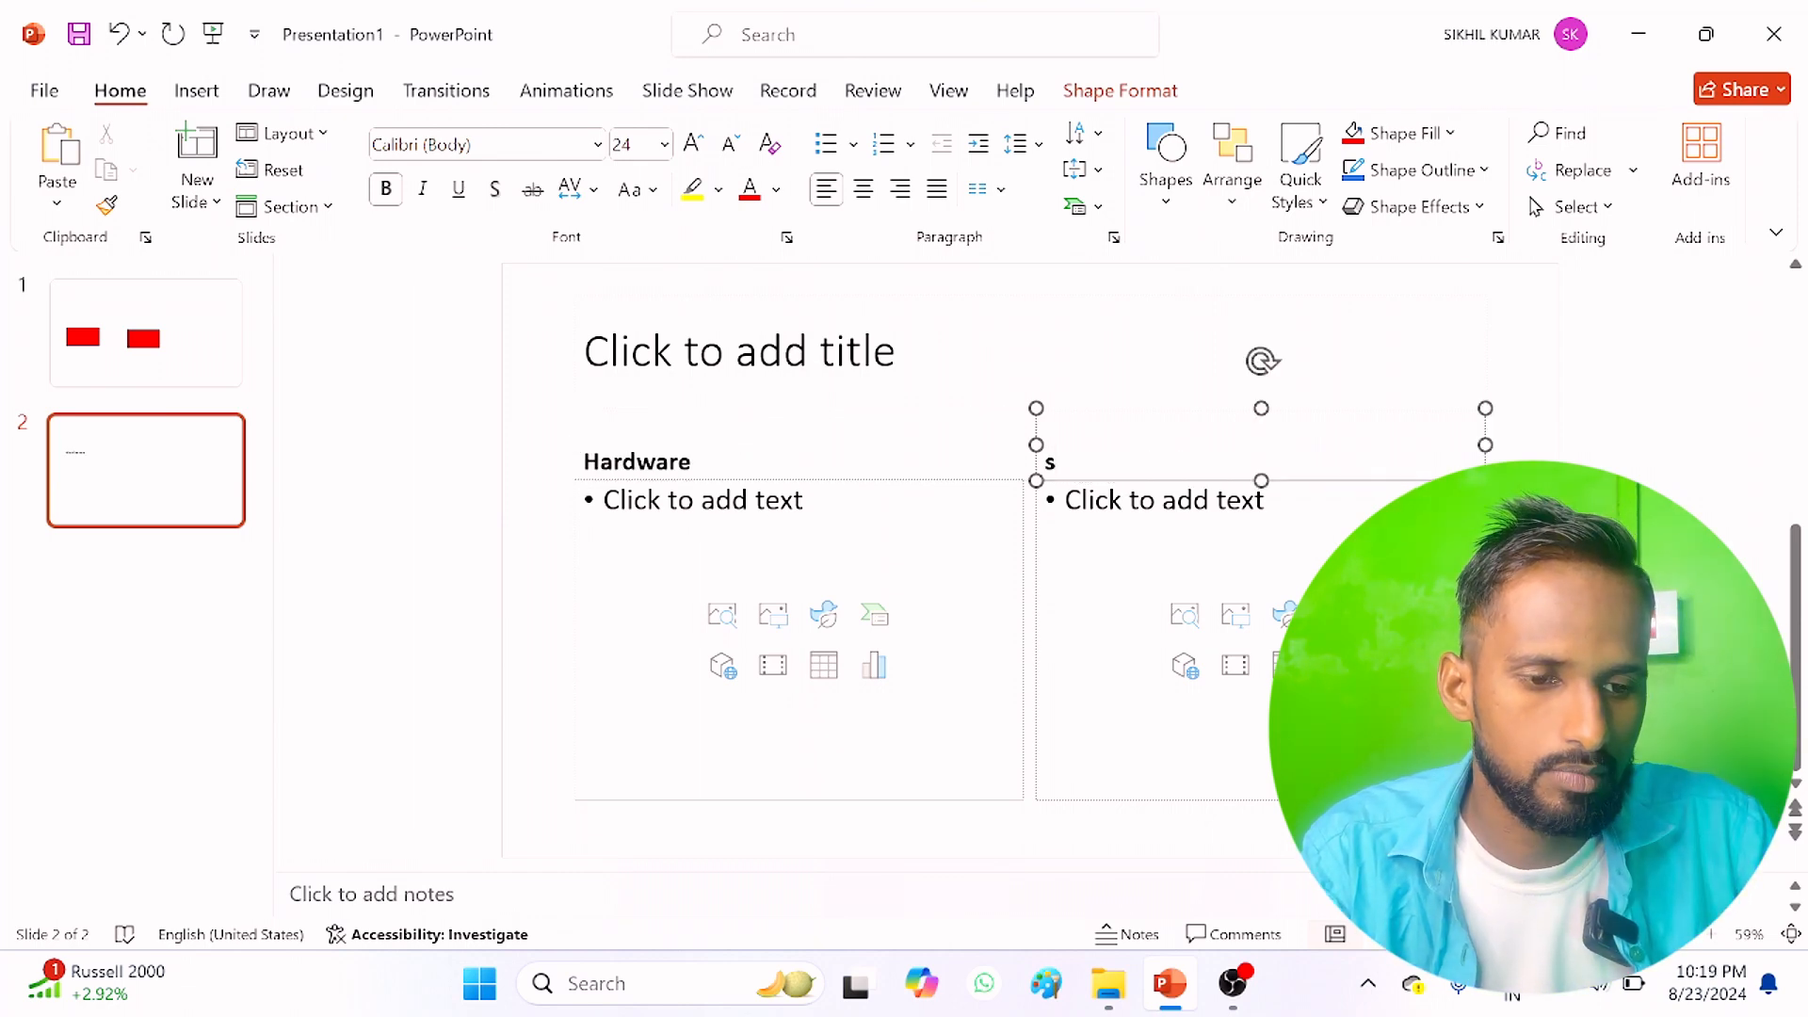
text(of)
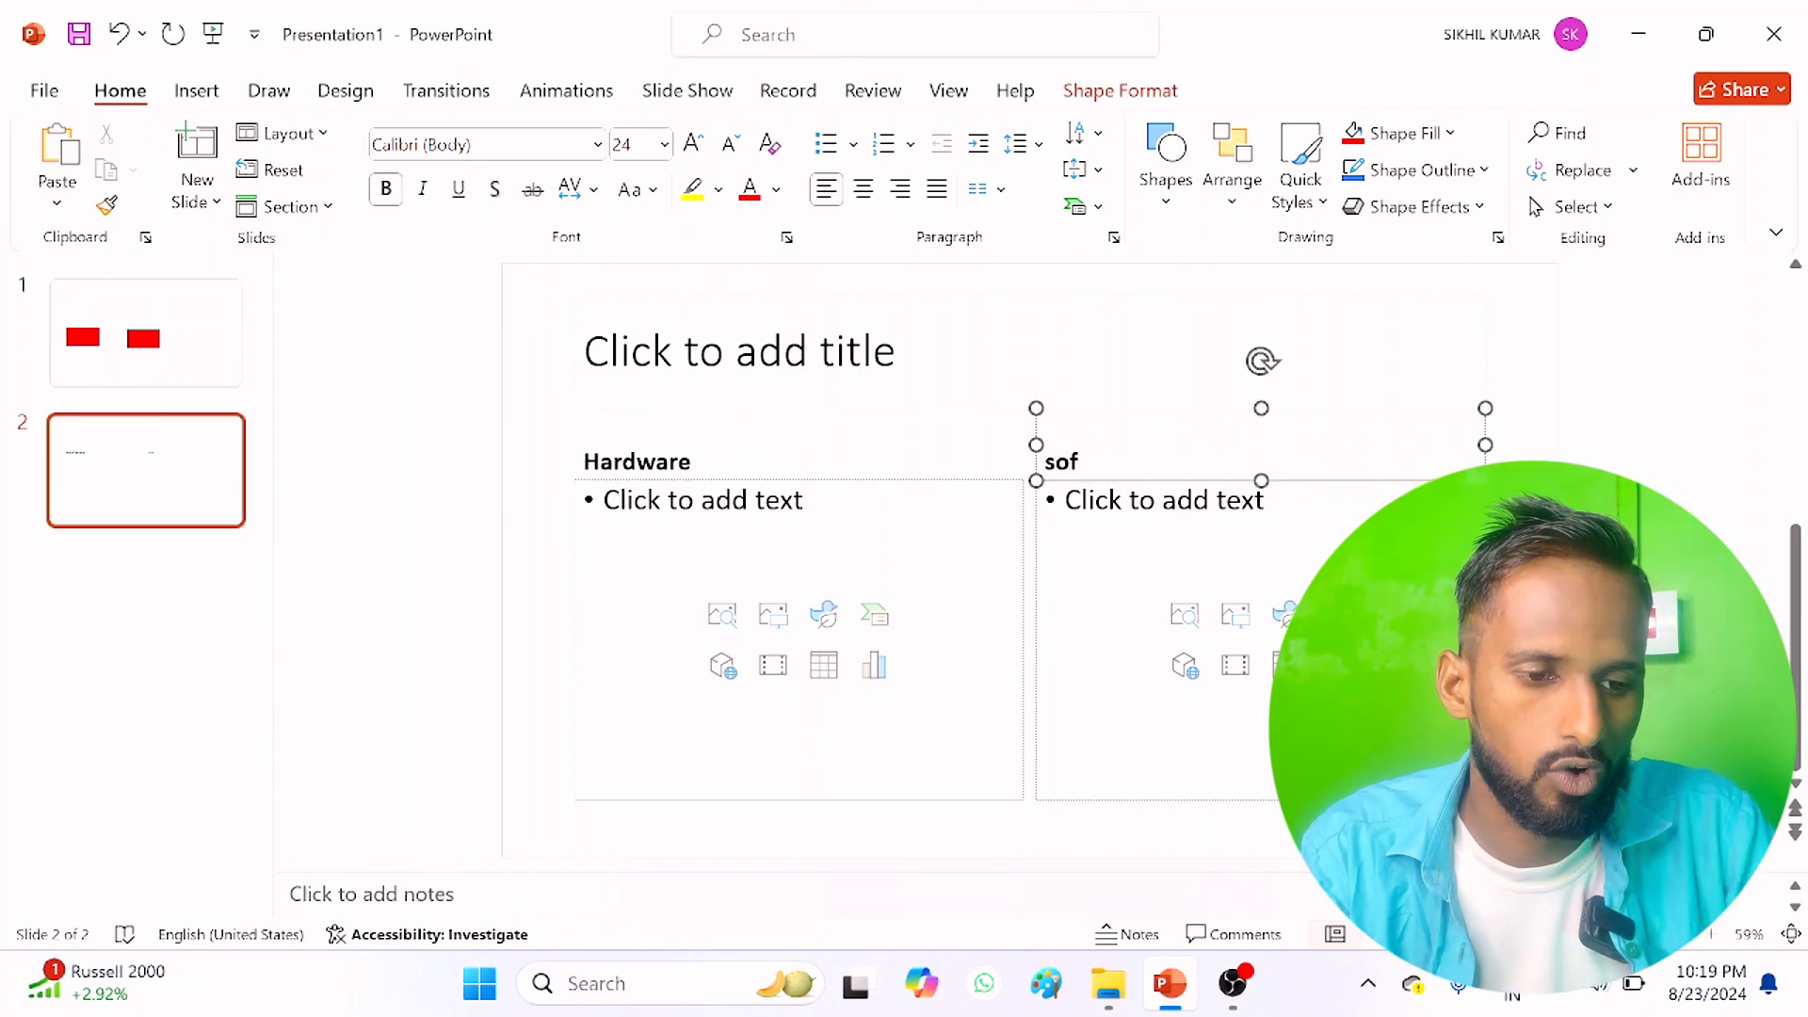
text(tware)
Step: List Input and output as bullets under the Hardware heading
click(703, 501)
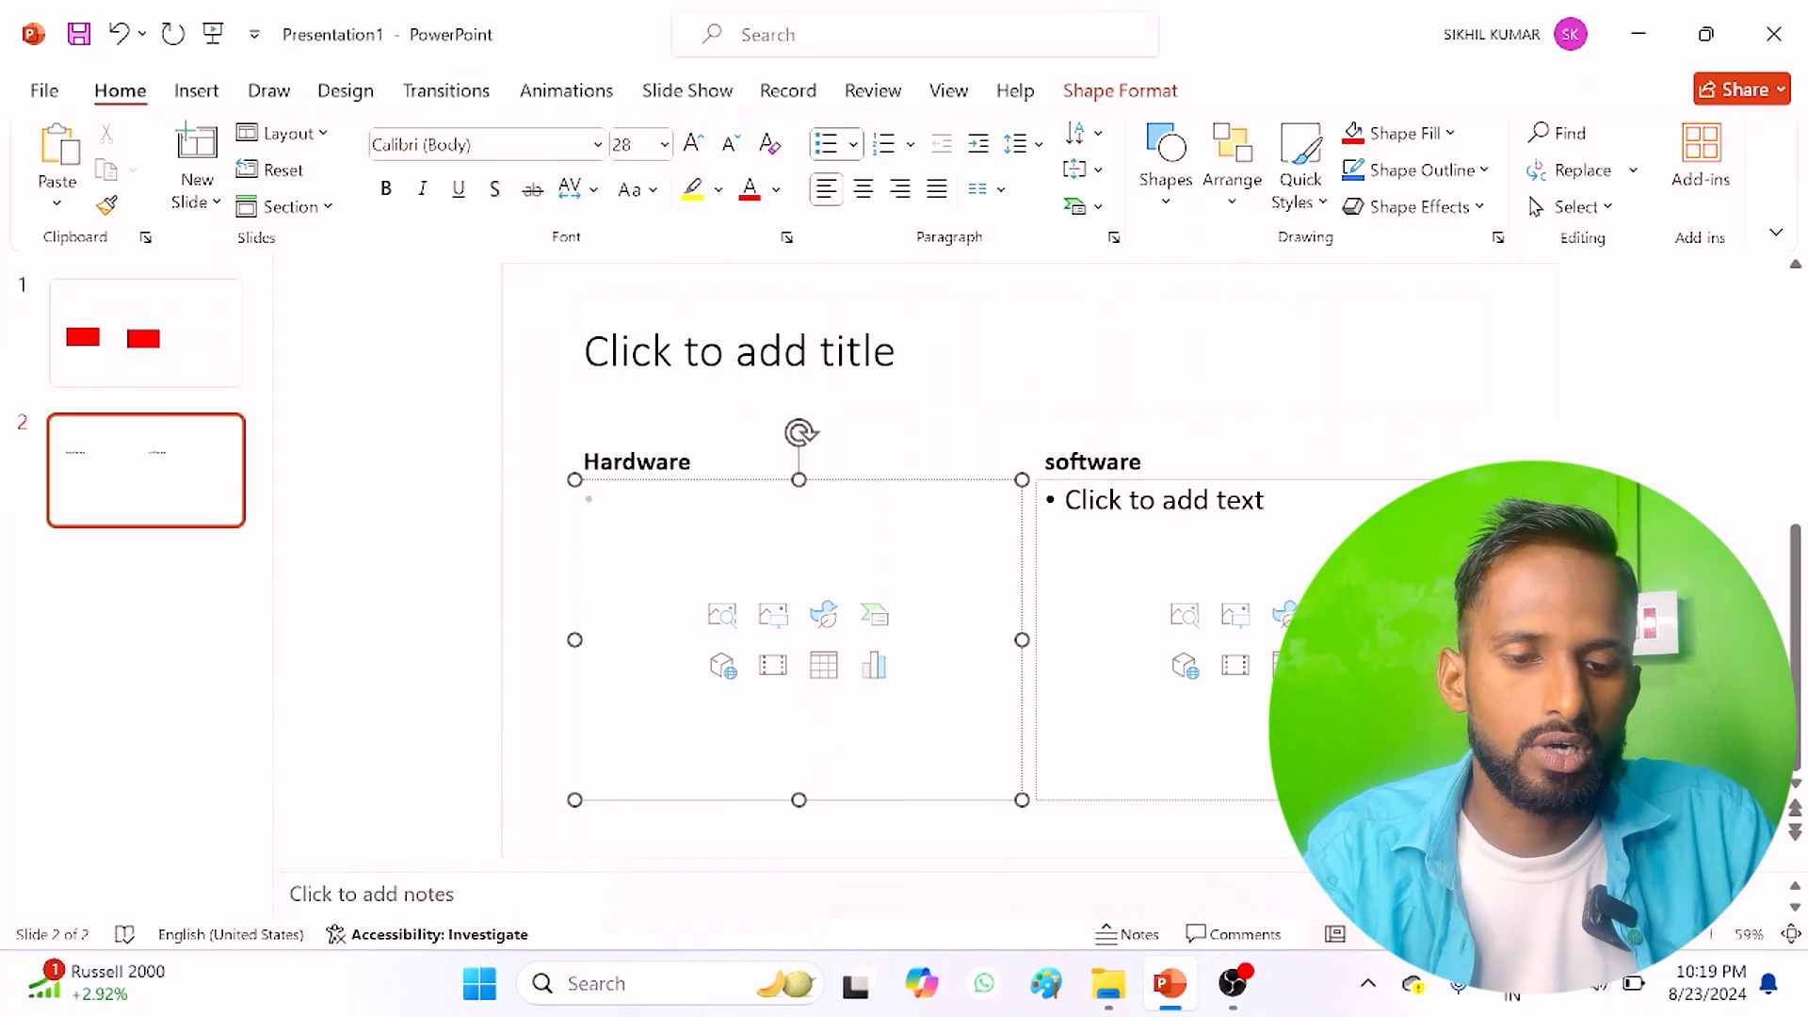
text(input)
key(Return)
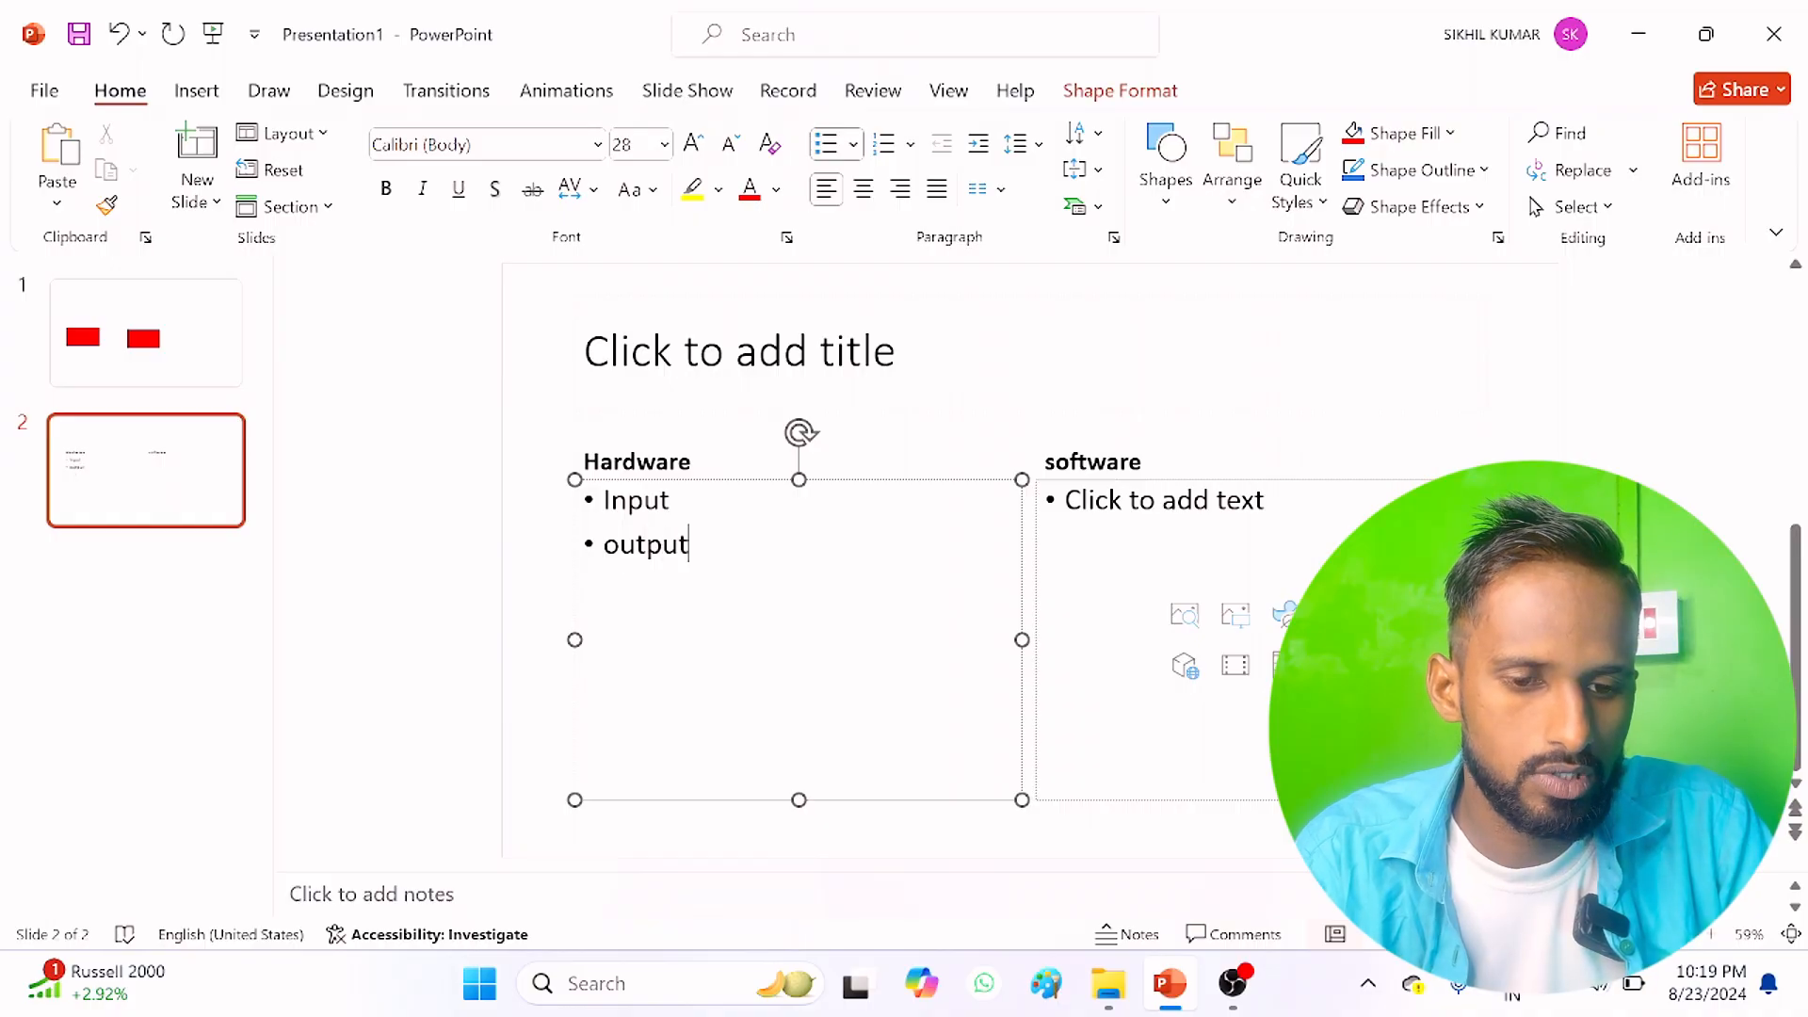
Step: List Application, System and Utility as bullets under the software heading
click(1163, 501)
text(a)
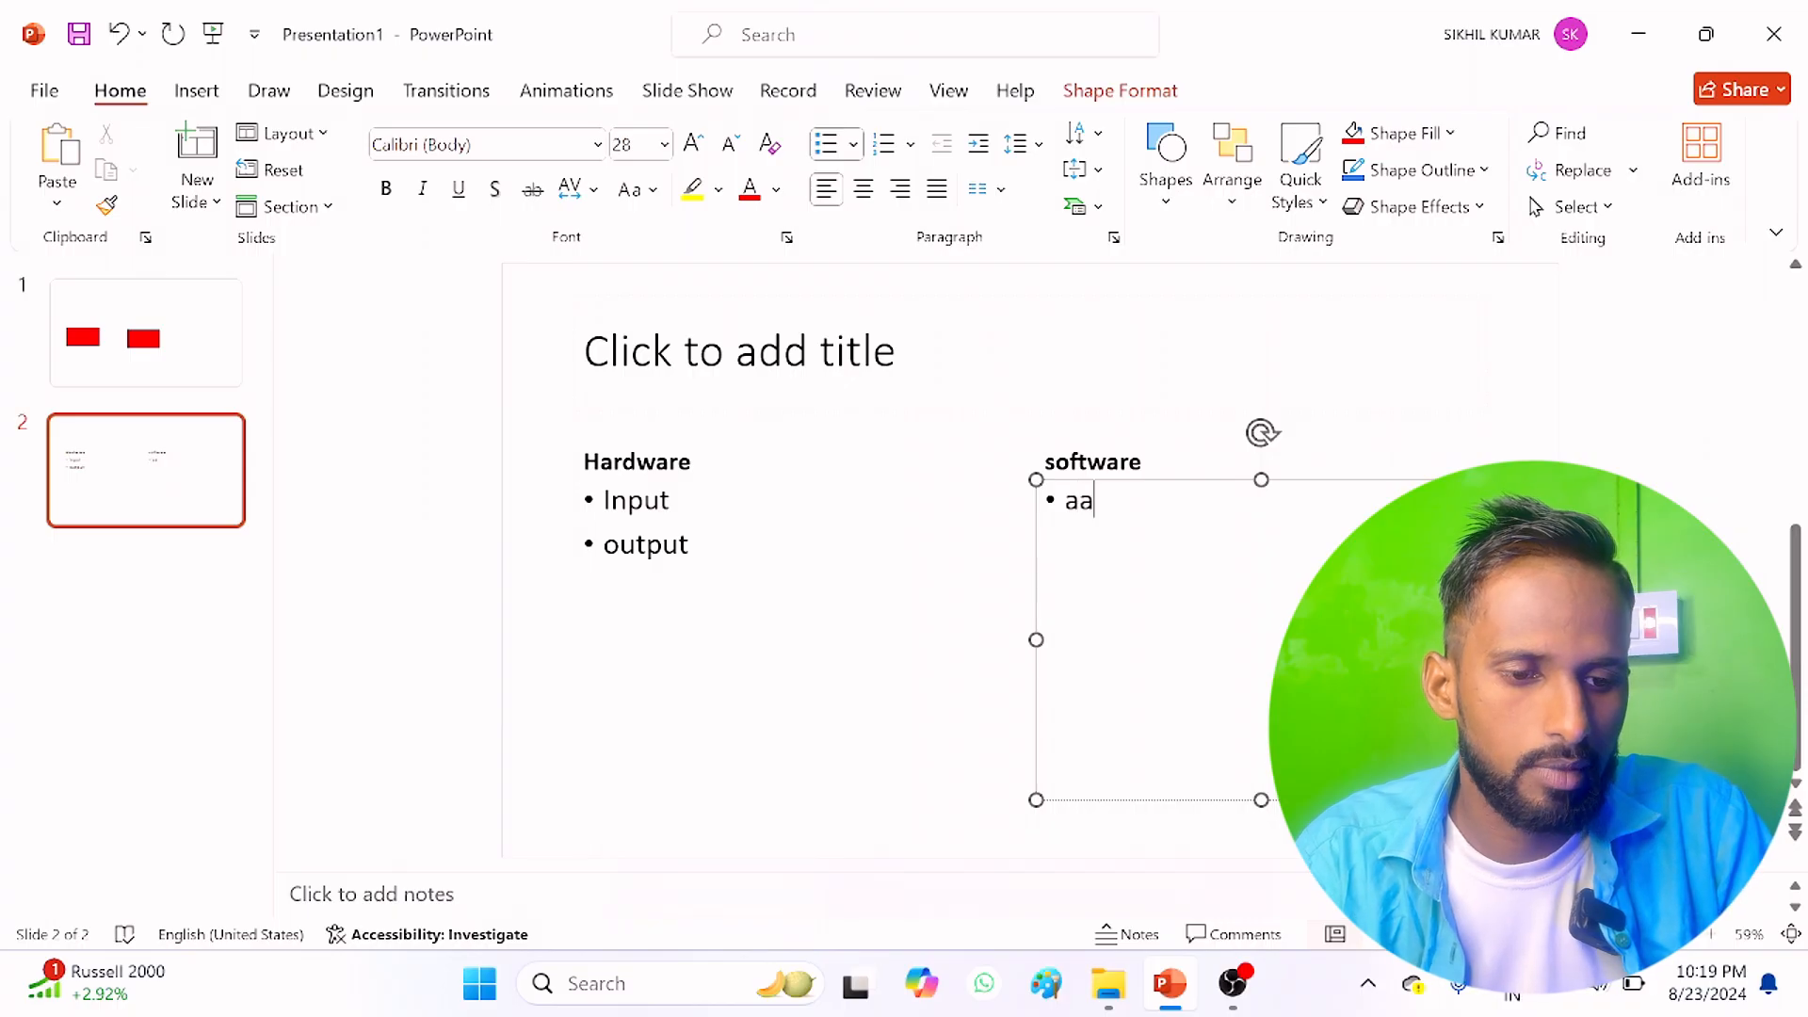
text(pplication)
key(Return)
text(System)
key(Return)
text(Utility)
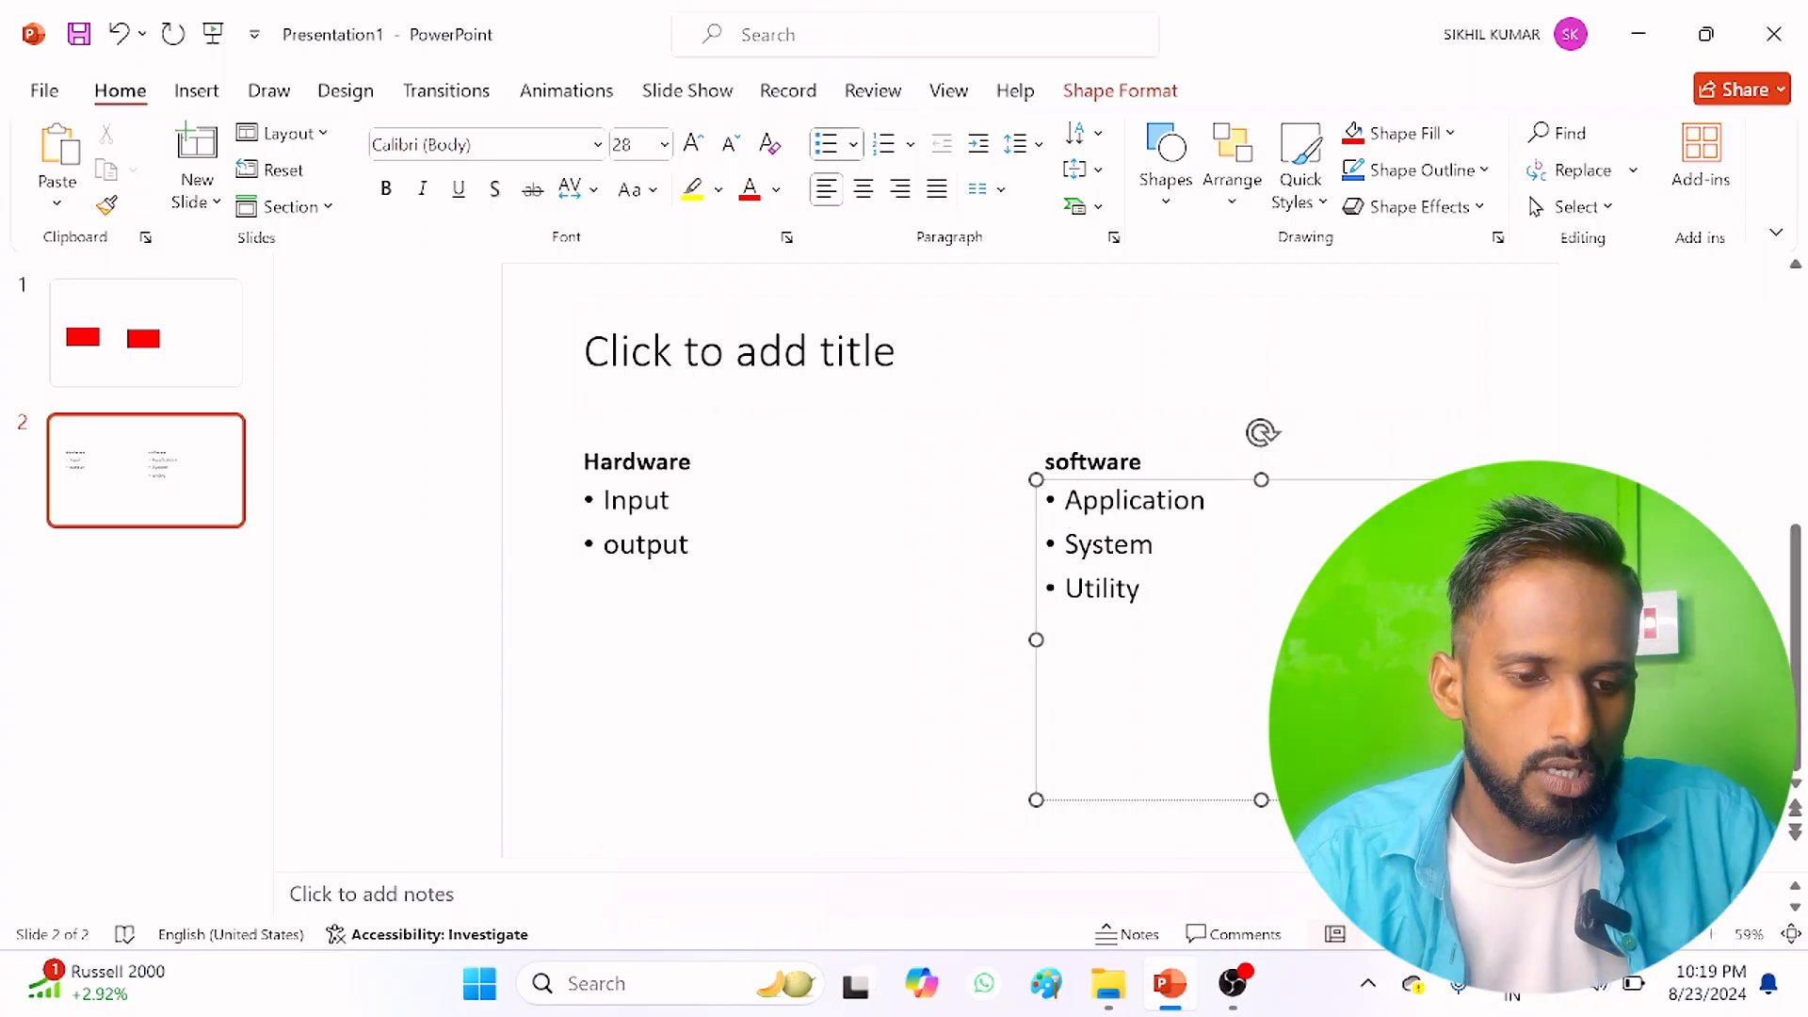
Step: Title the Comparison slide "computer" and centre the title text
click(690, 545)
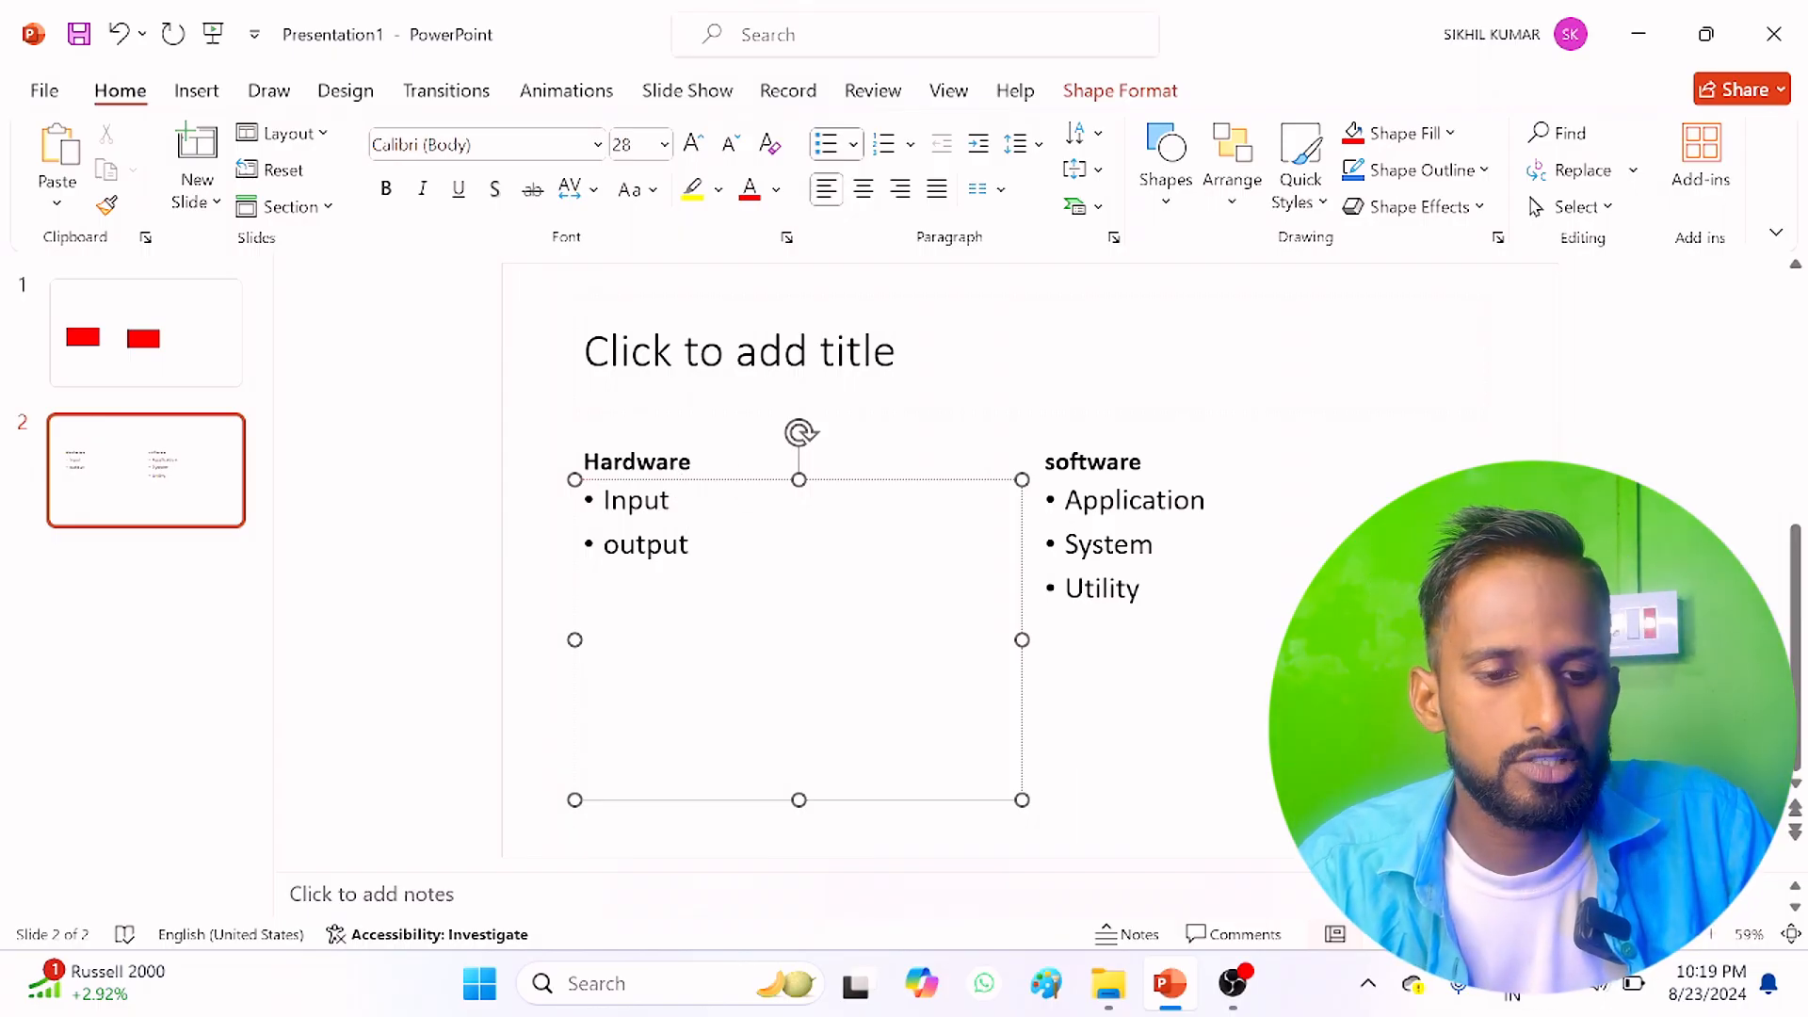
click(739, 354)
text(computer)
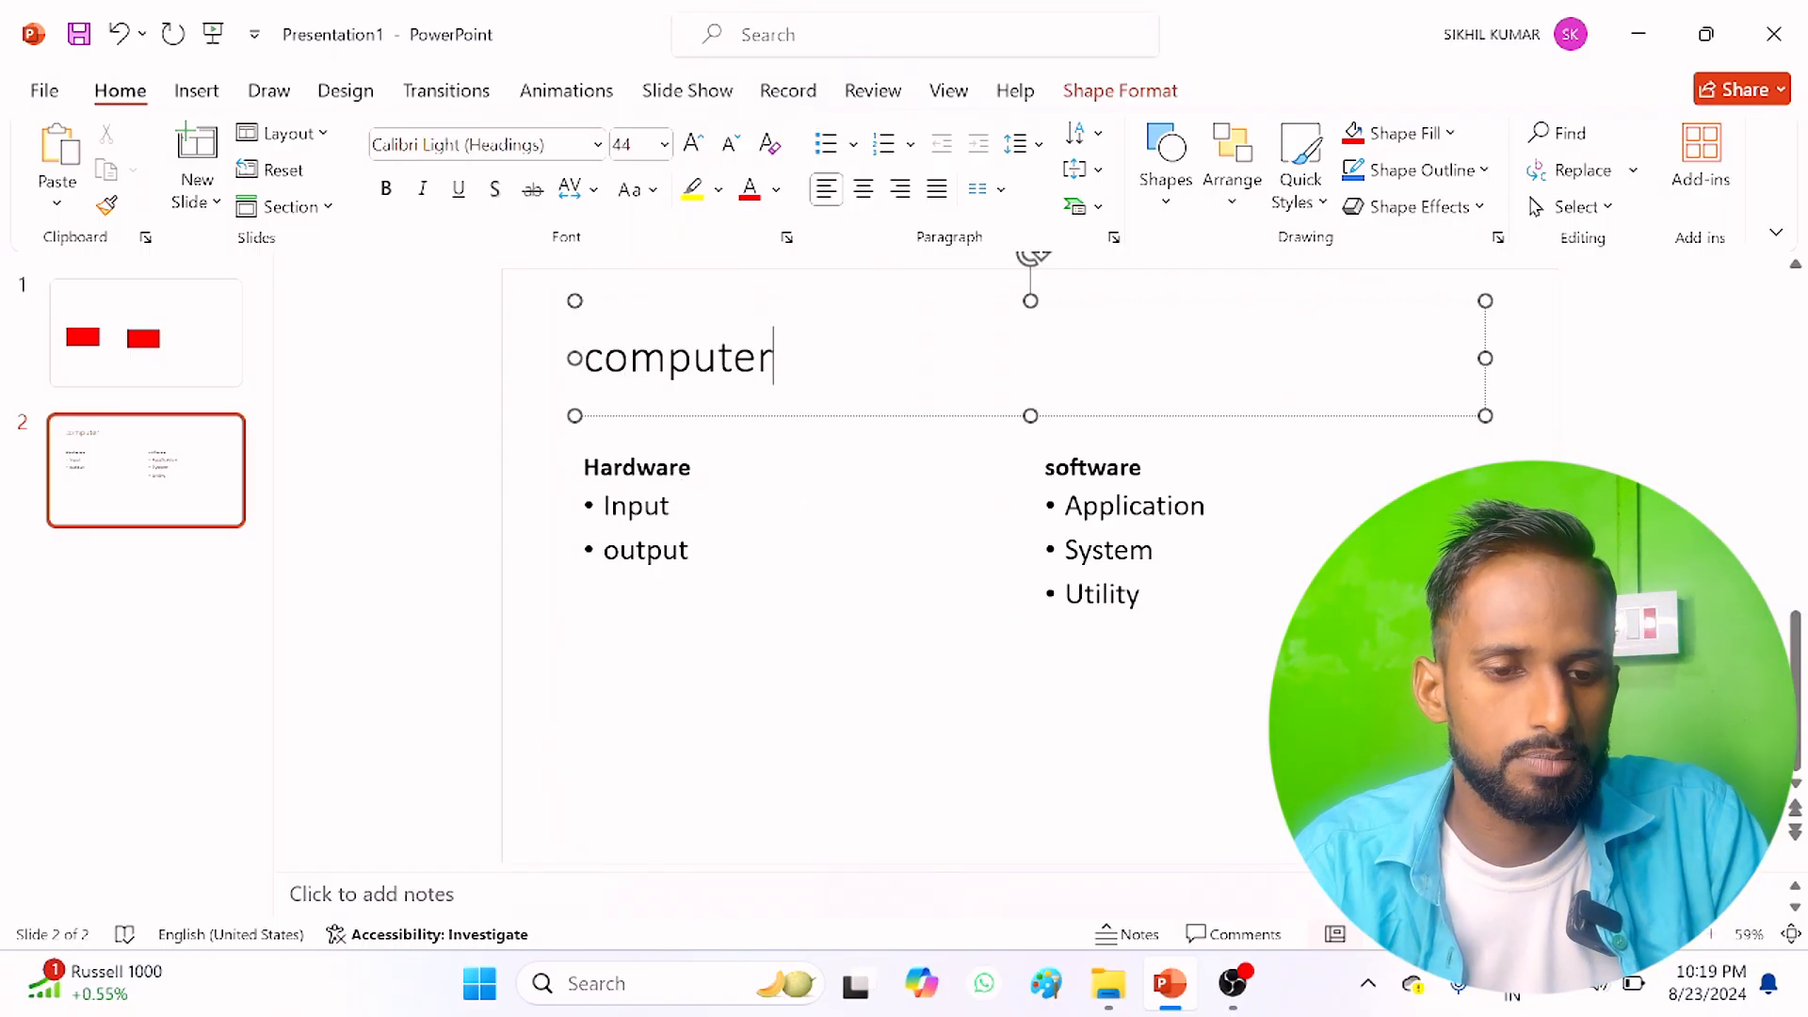
key(ctrl+a)
key(ctrl+e)
click(1065, 594)
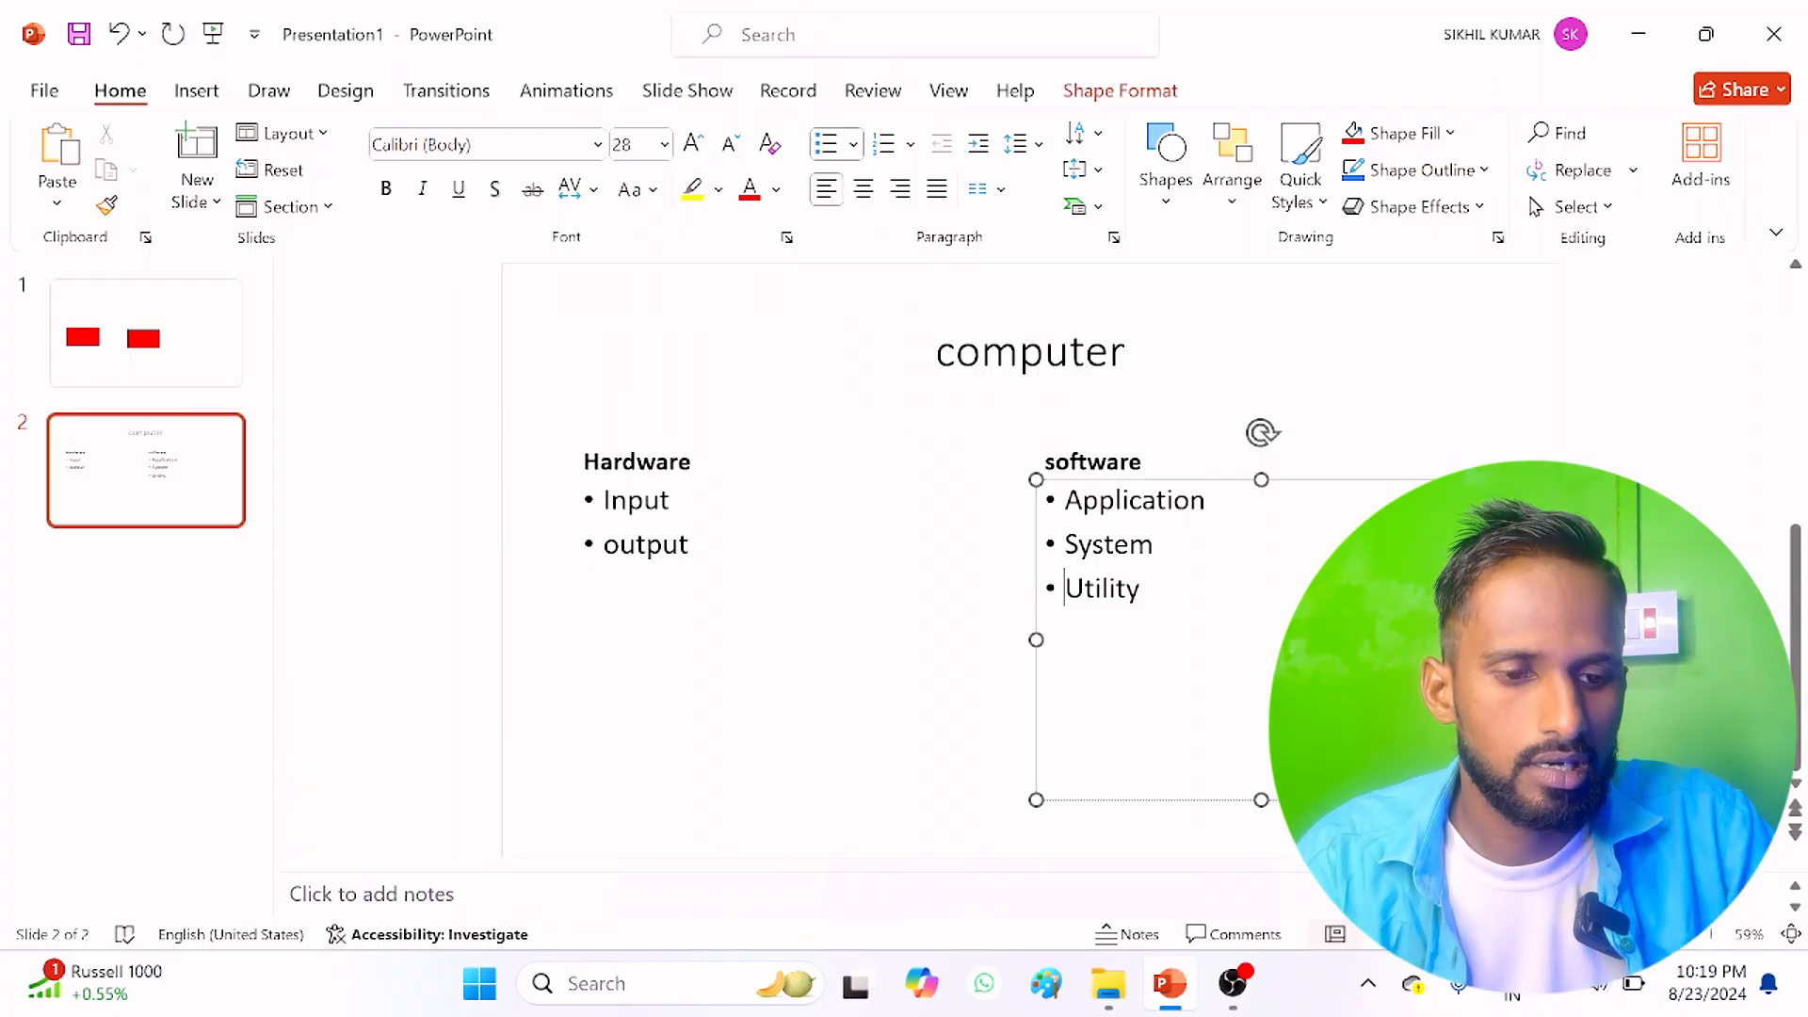
Step: Add a Blank slide and draw a text box in its upper part reading "What is computer"
click(196, 201)
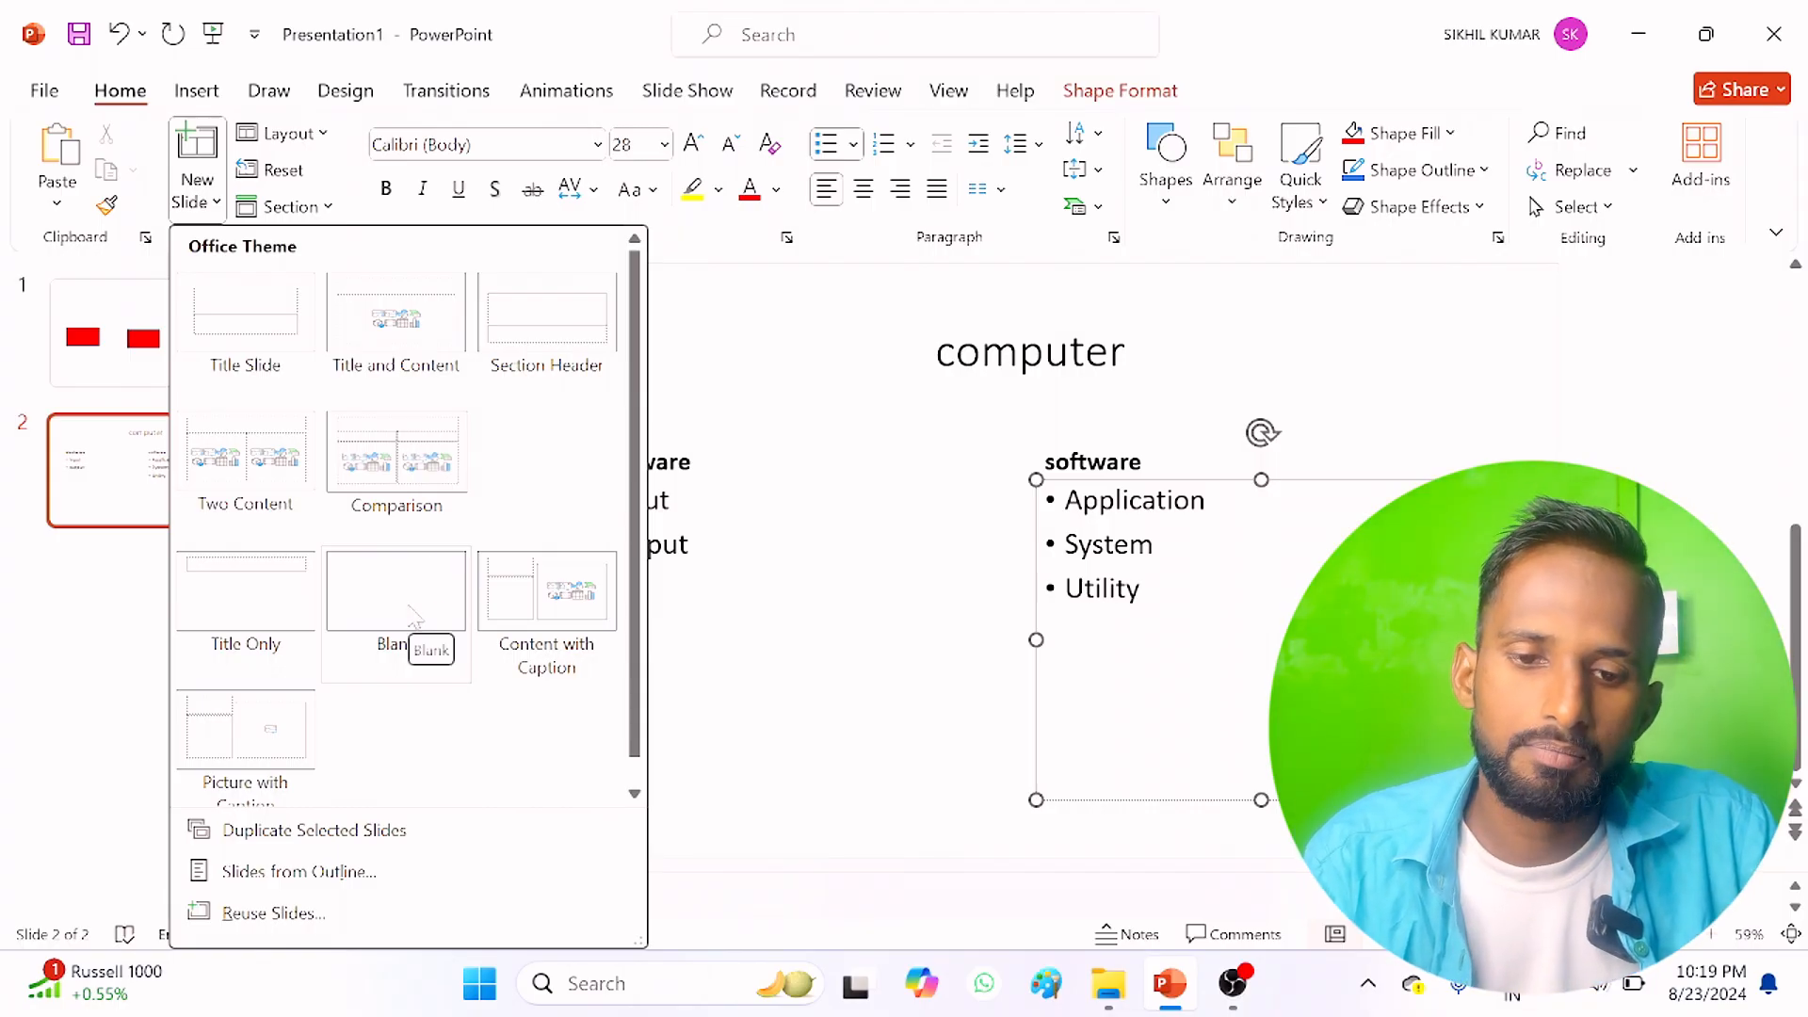
click(411, 615)
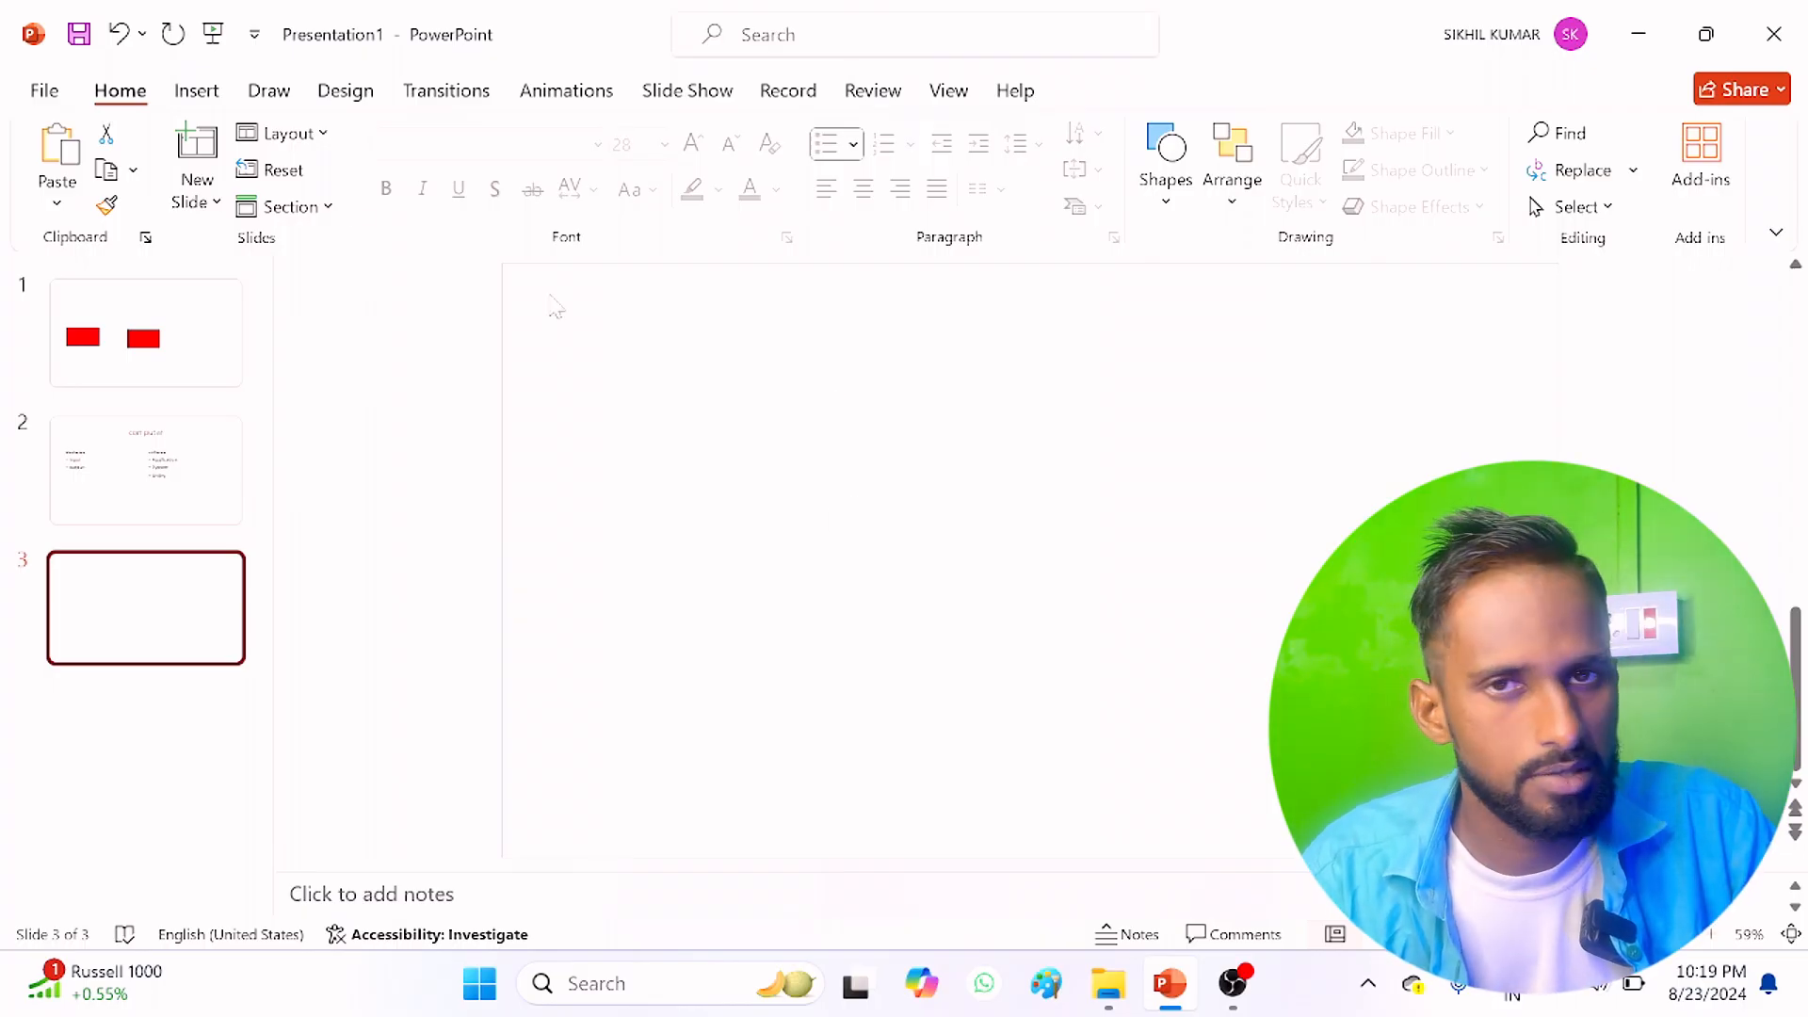
click(202, 92)
click(478, 193)
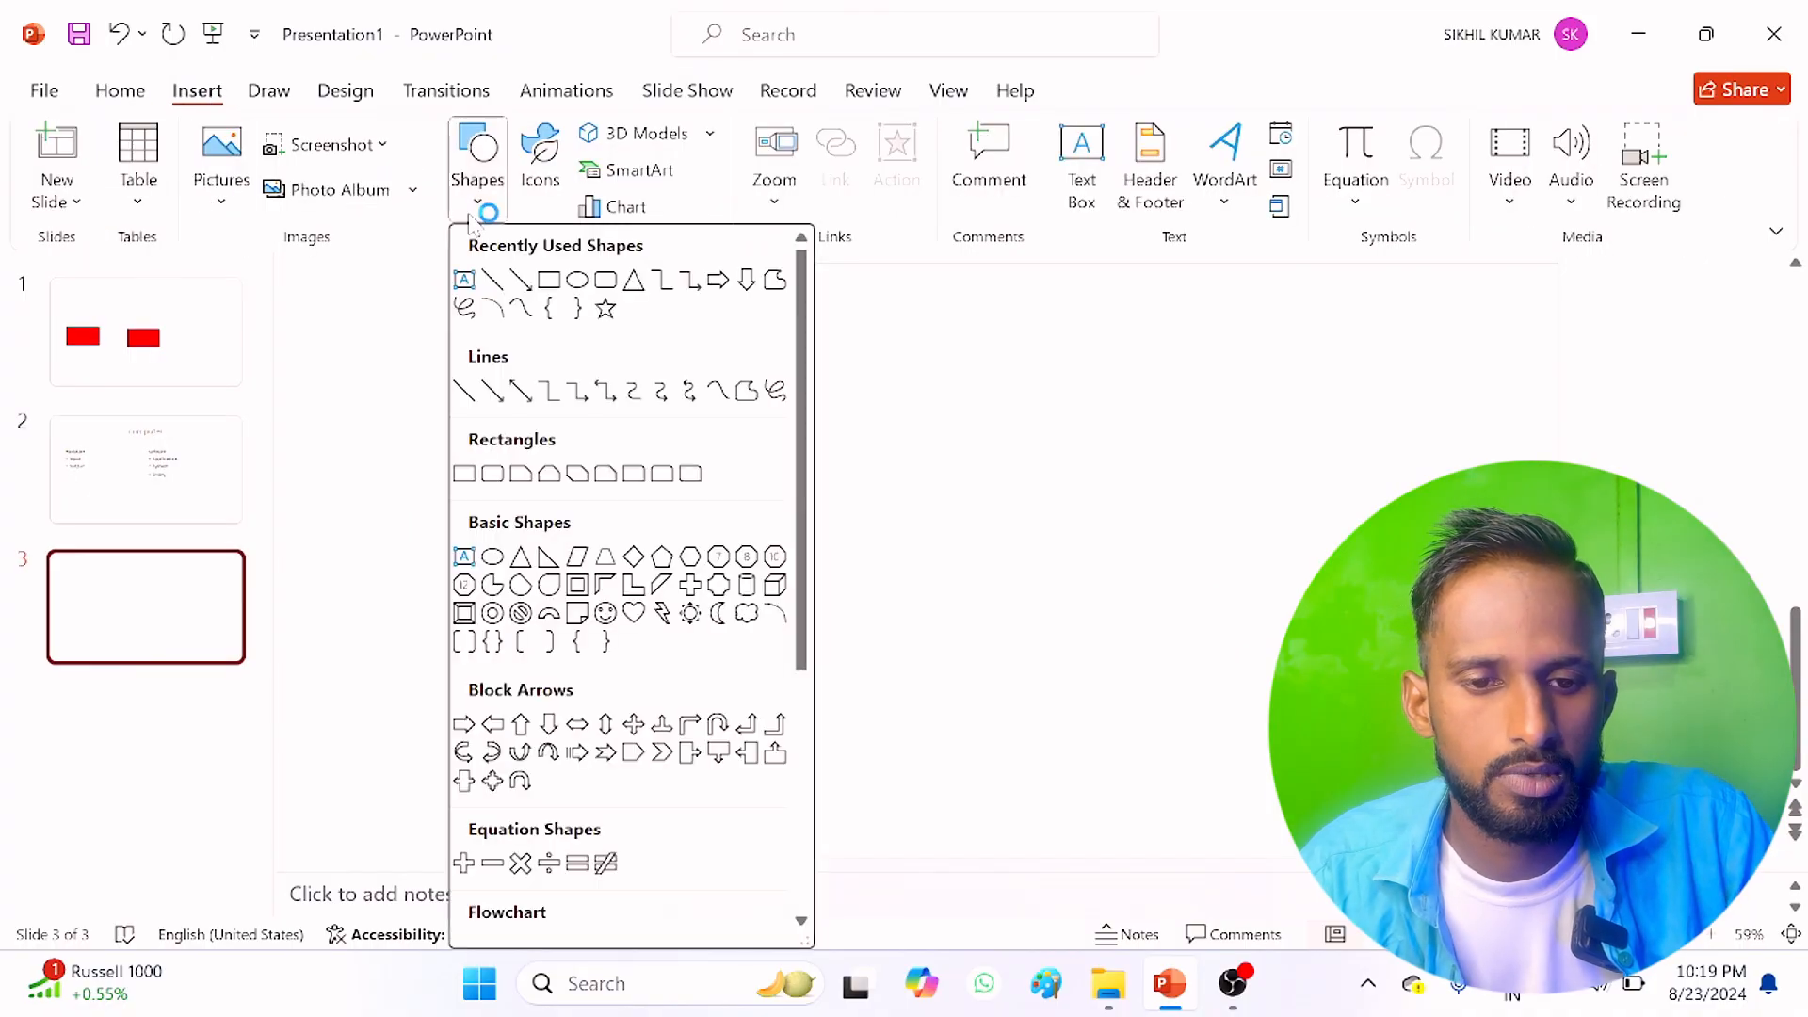
click(464, 280)
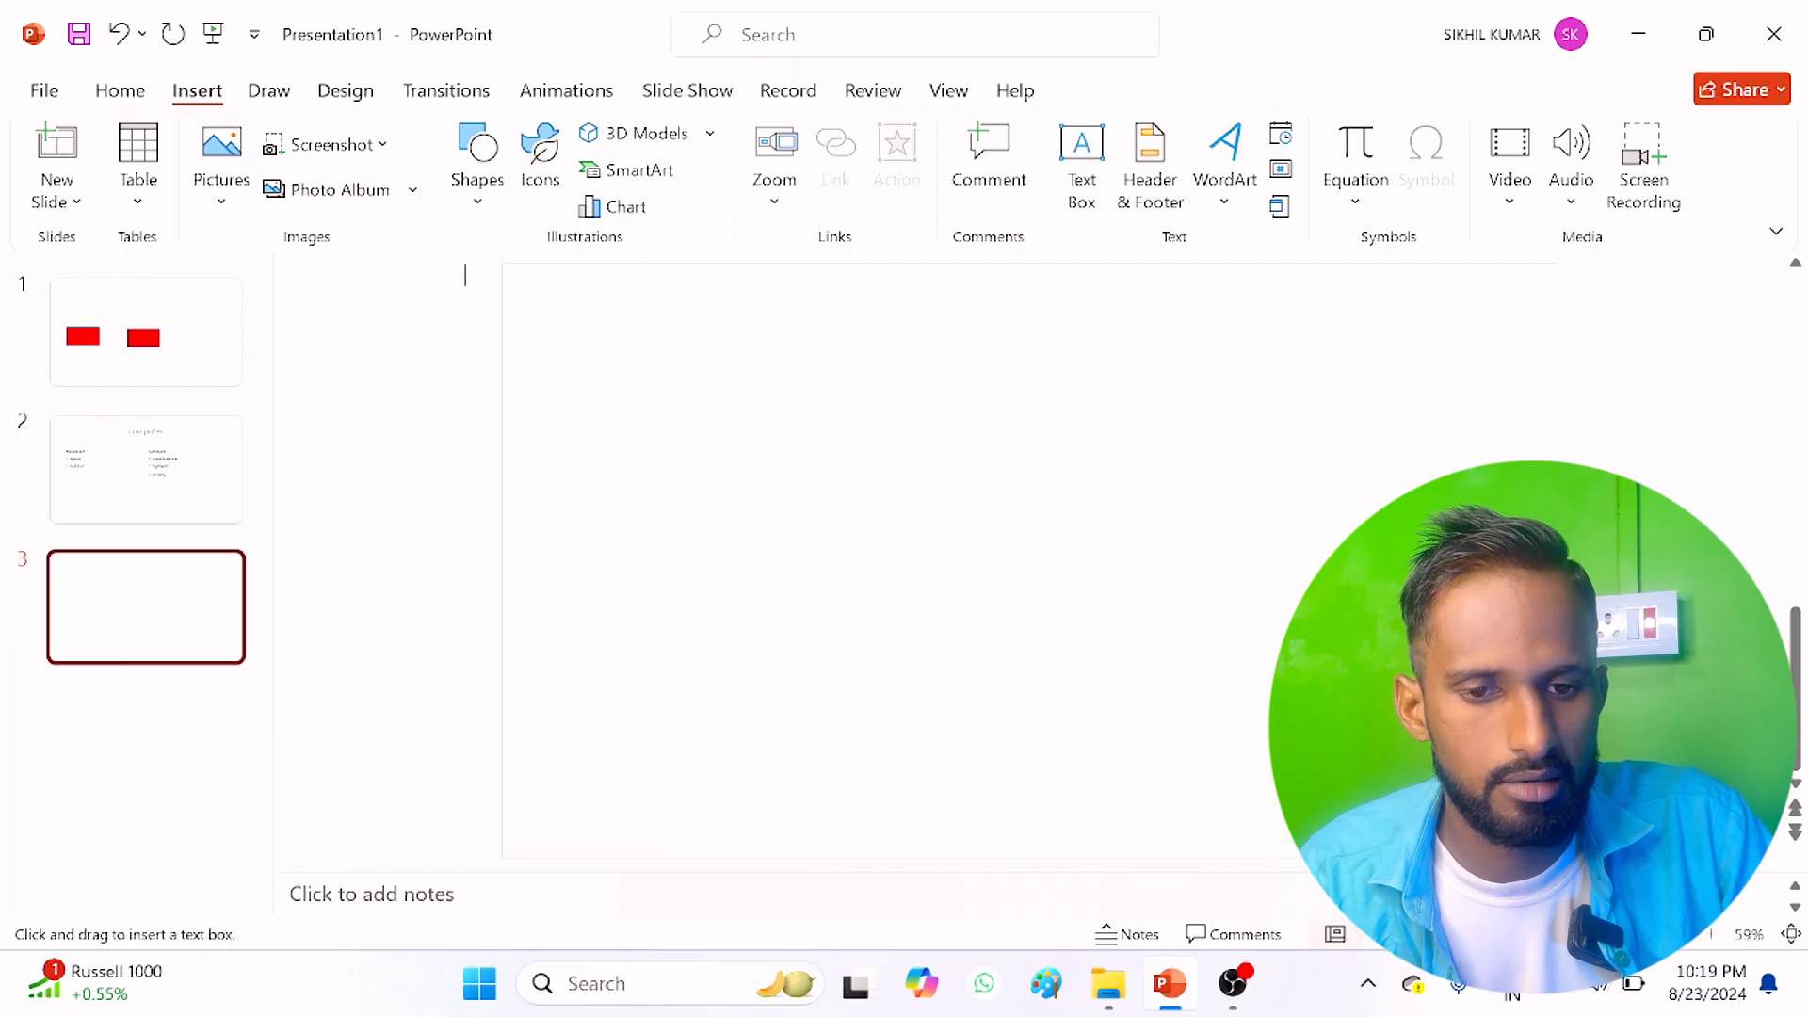
drag(657, 331, 1065, 536)
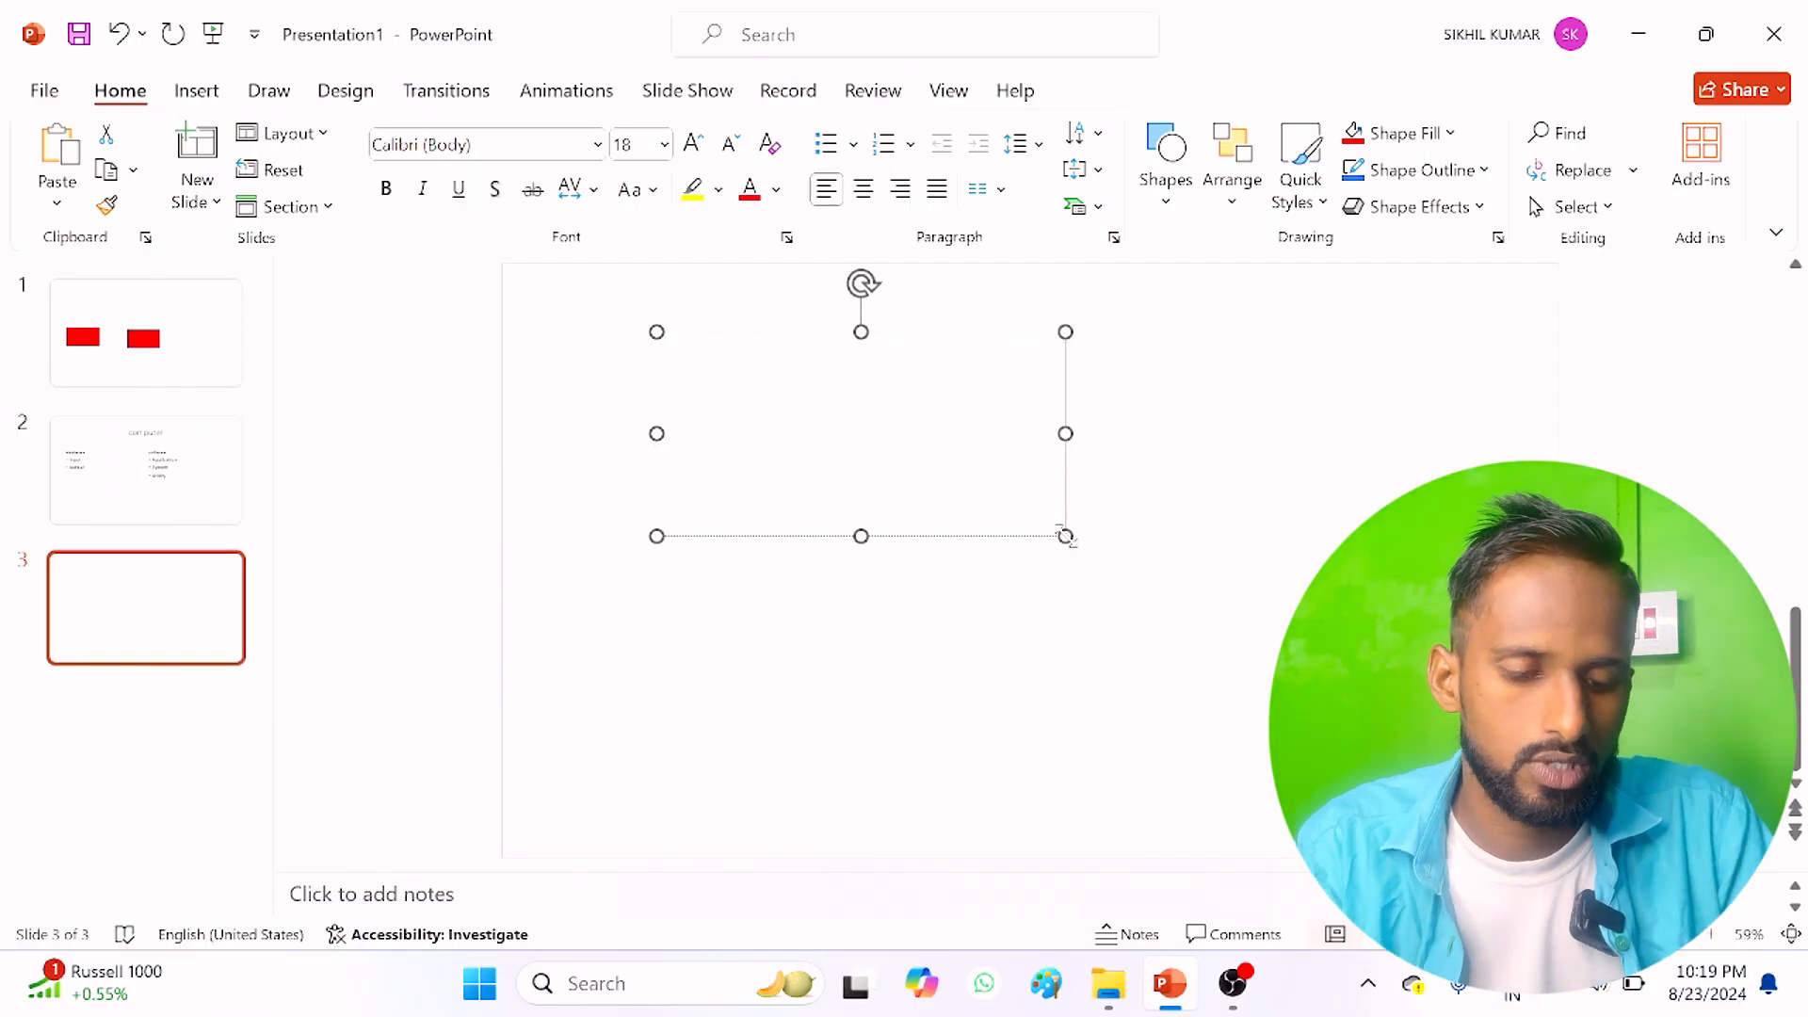
text(wha)
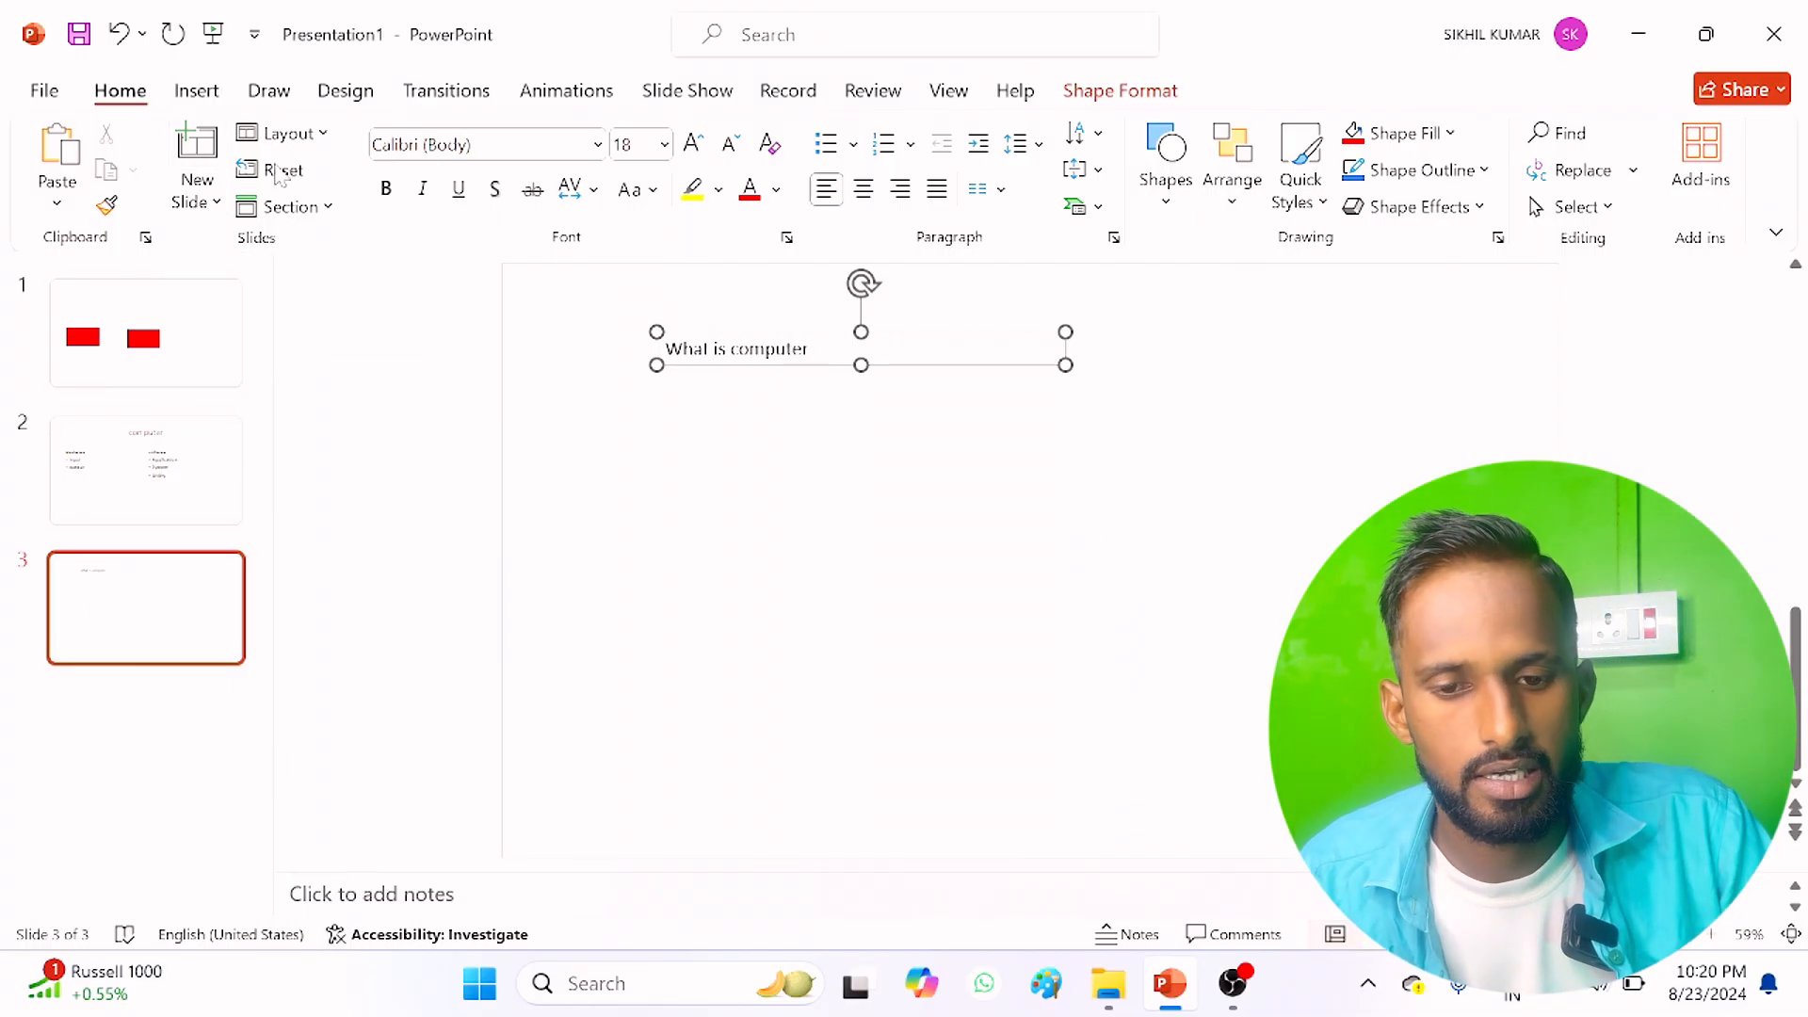
Step: Try the Title and Content layout and the Title Only layout on the third slide
click(328, 141)
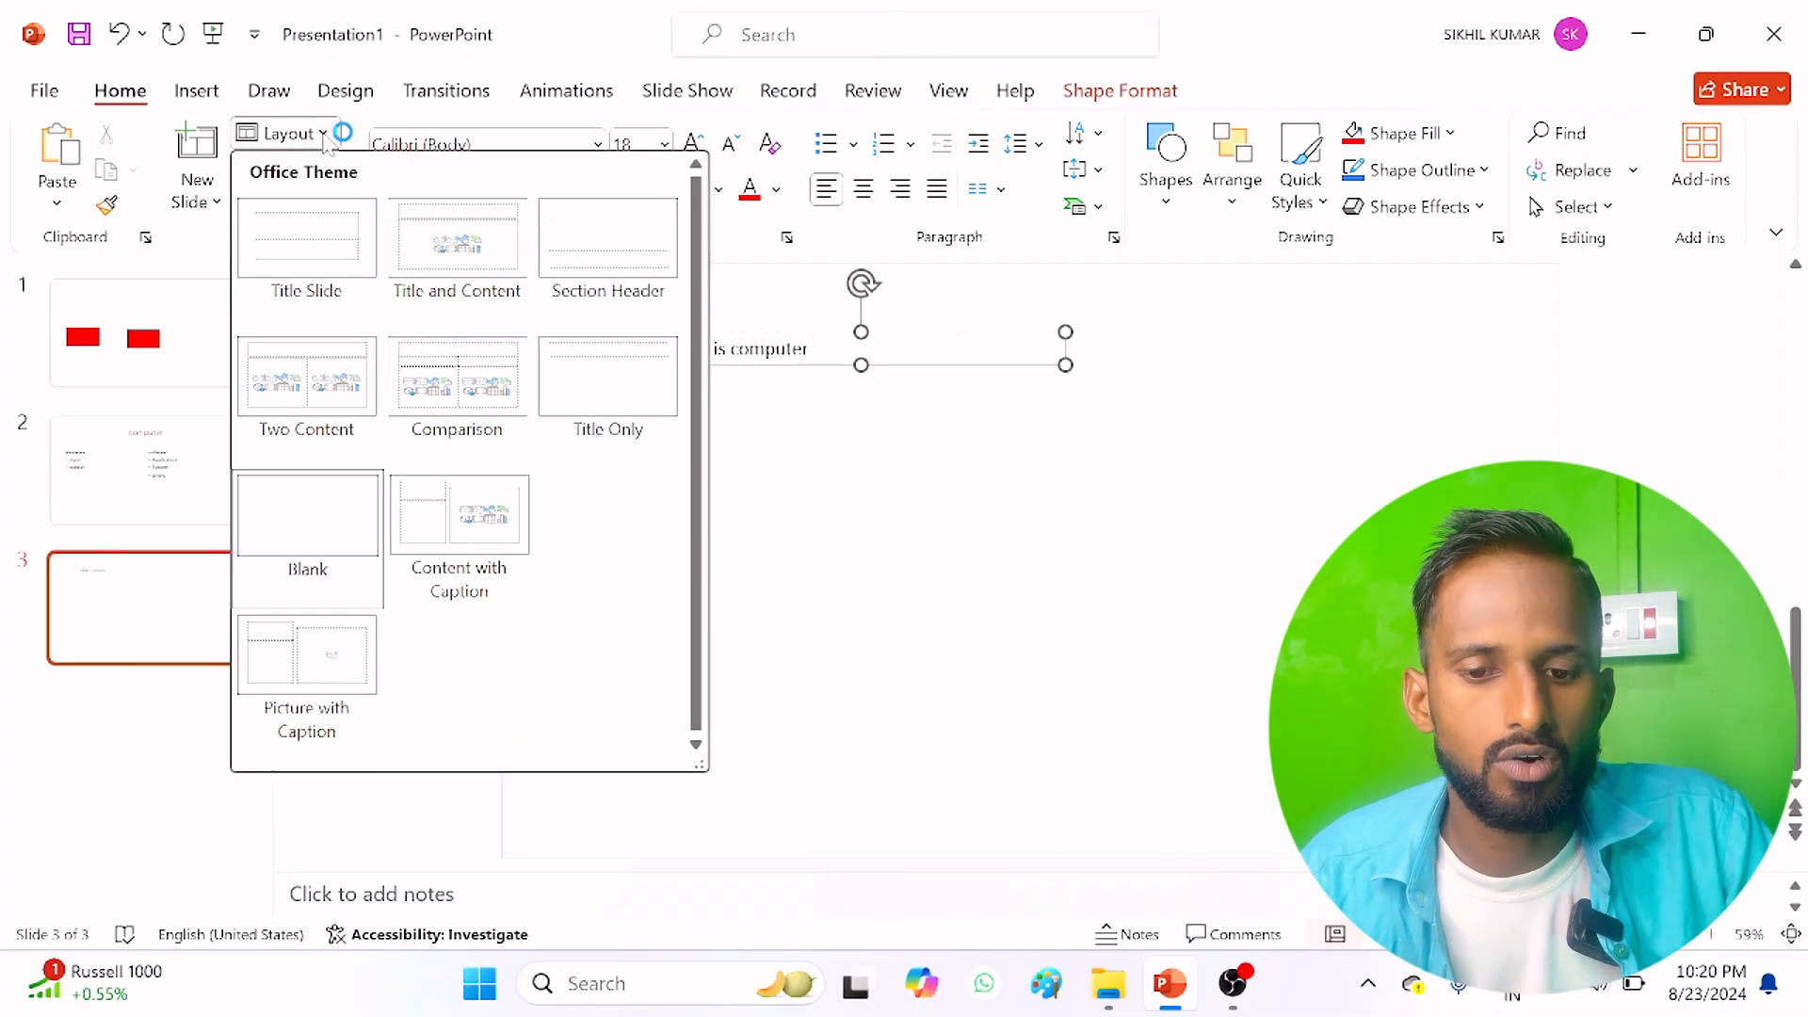
click(197, 470)
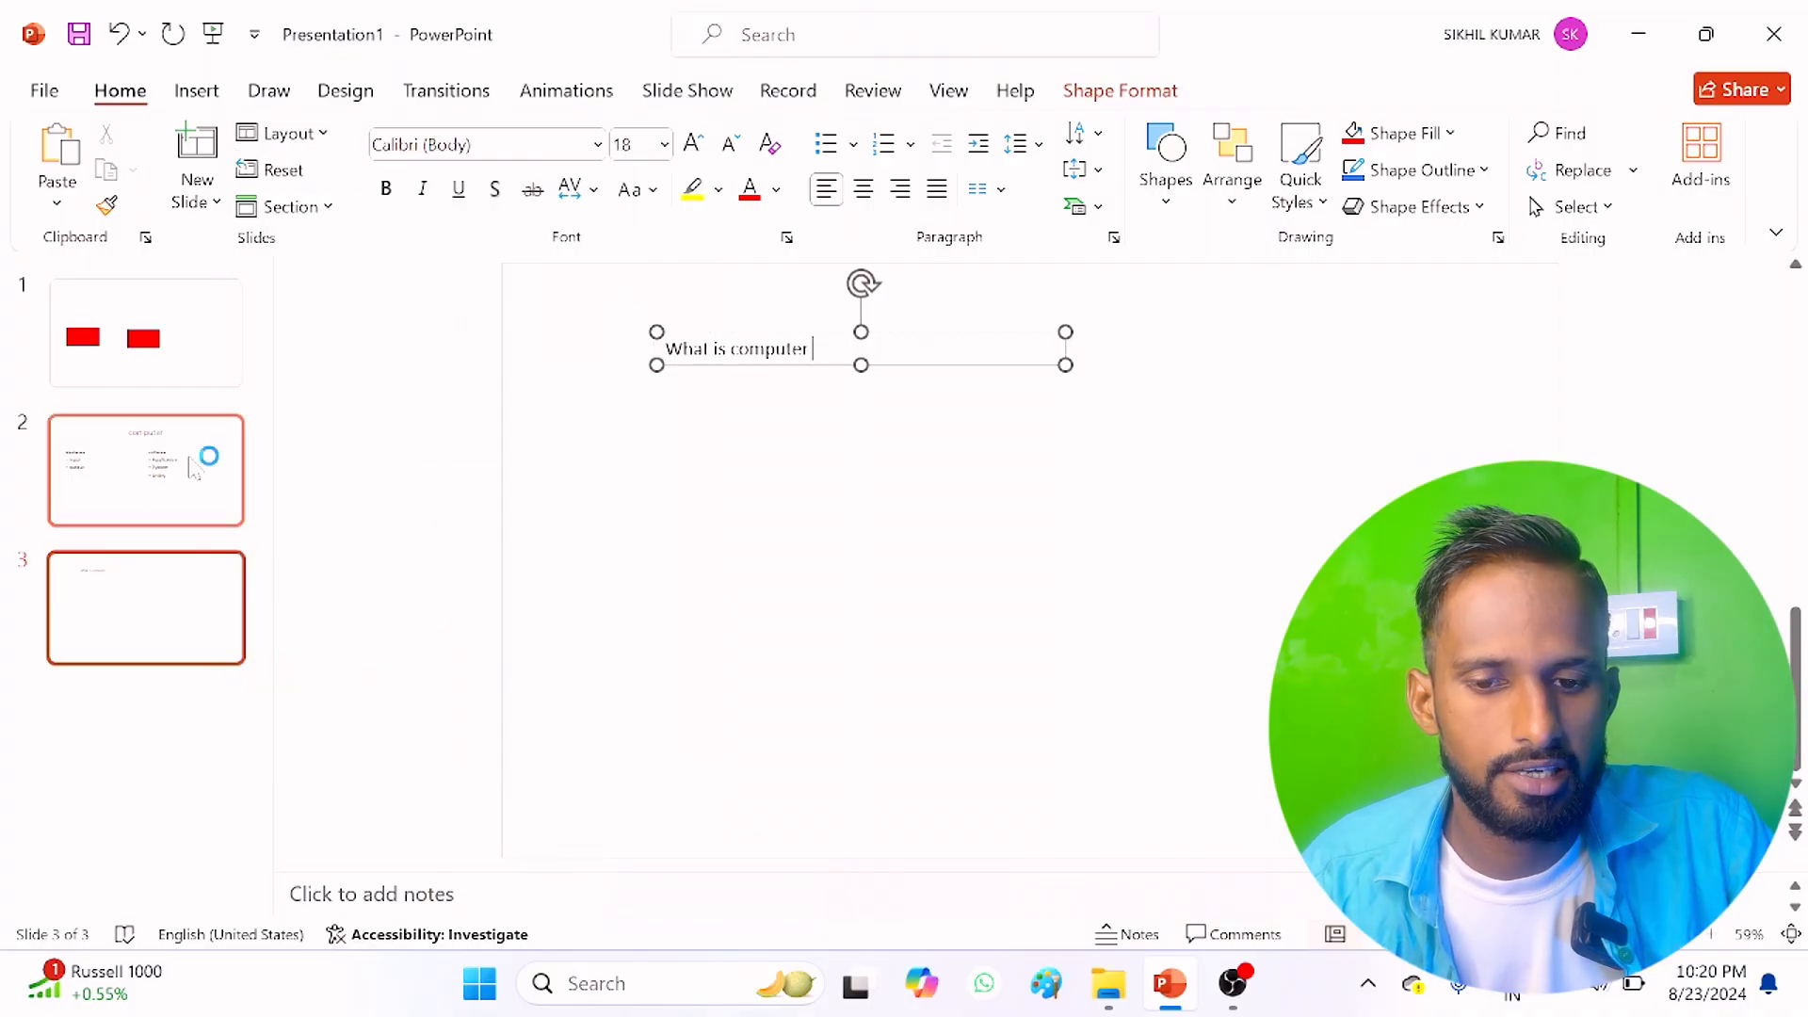
click(134, 631)
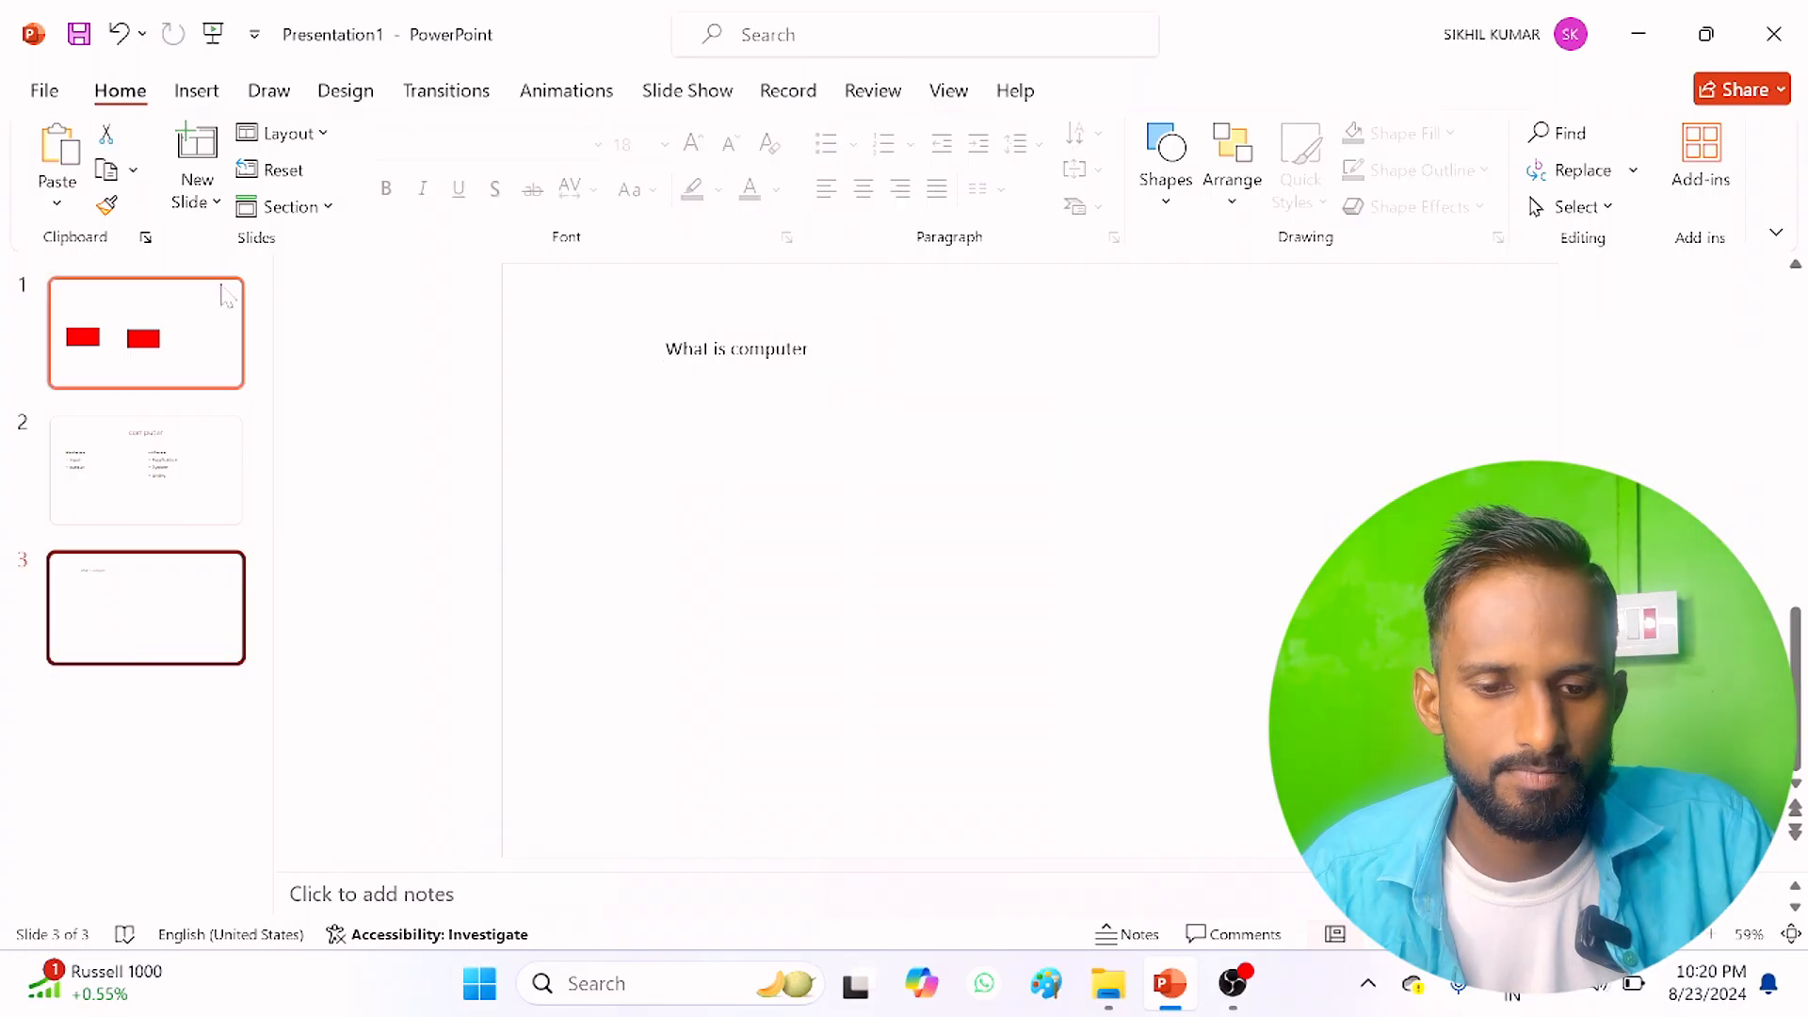
click(330, 133)
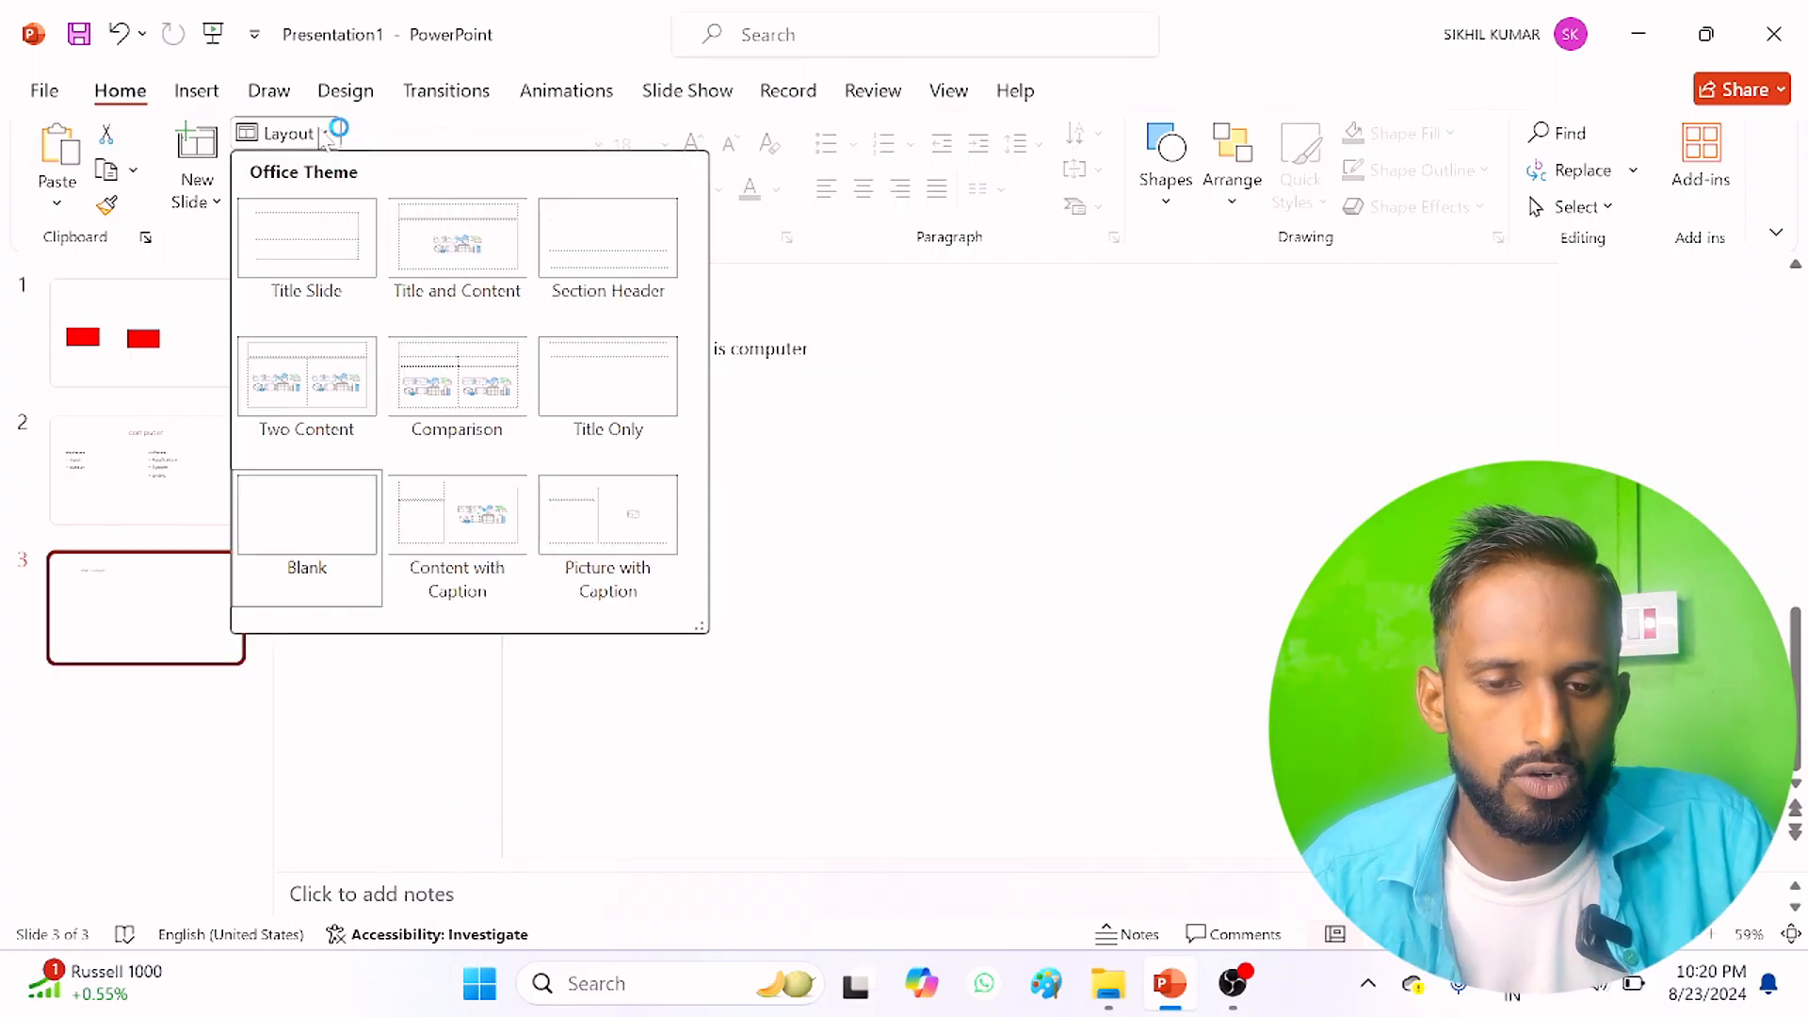
click(444, 252)
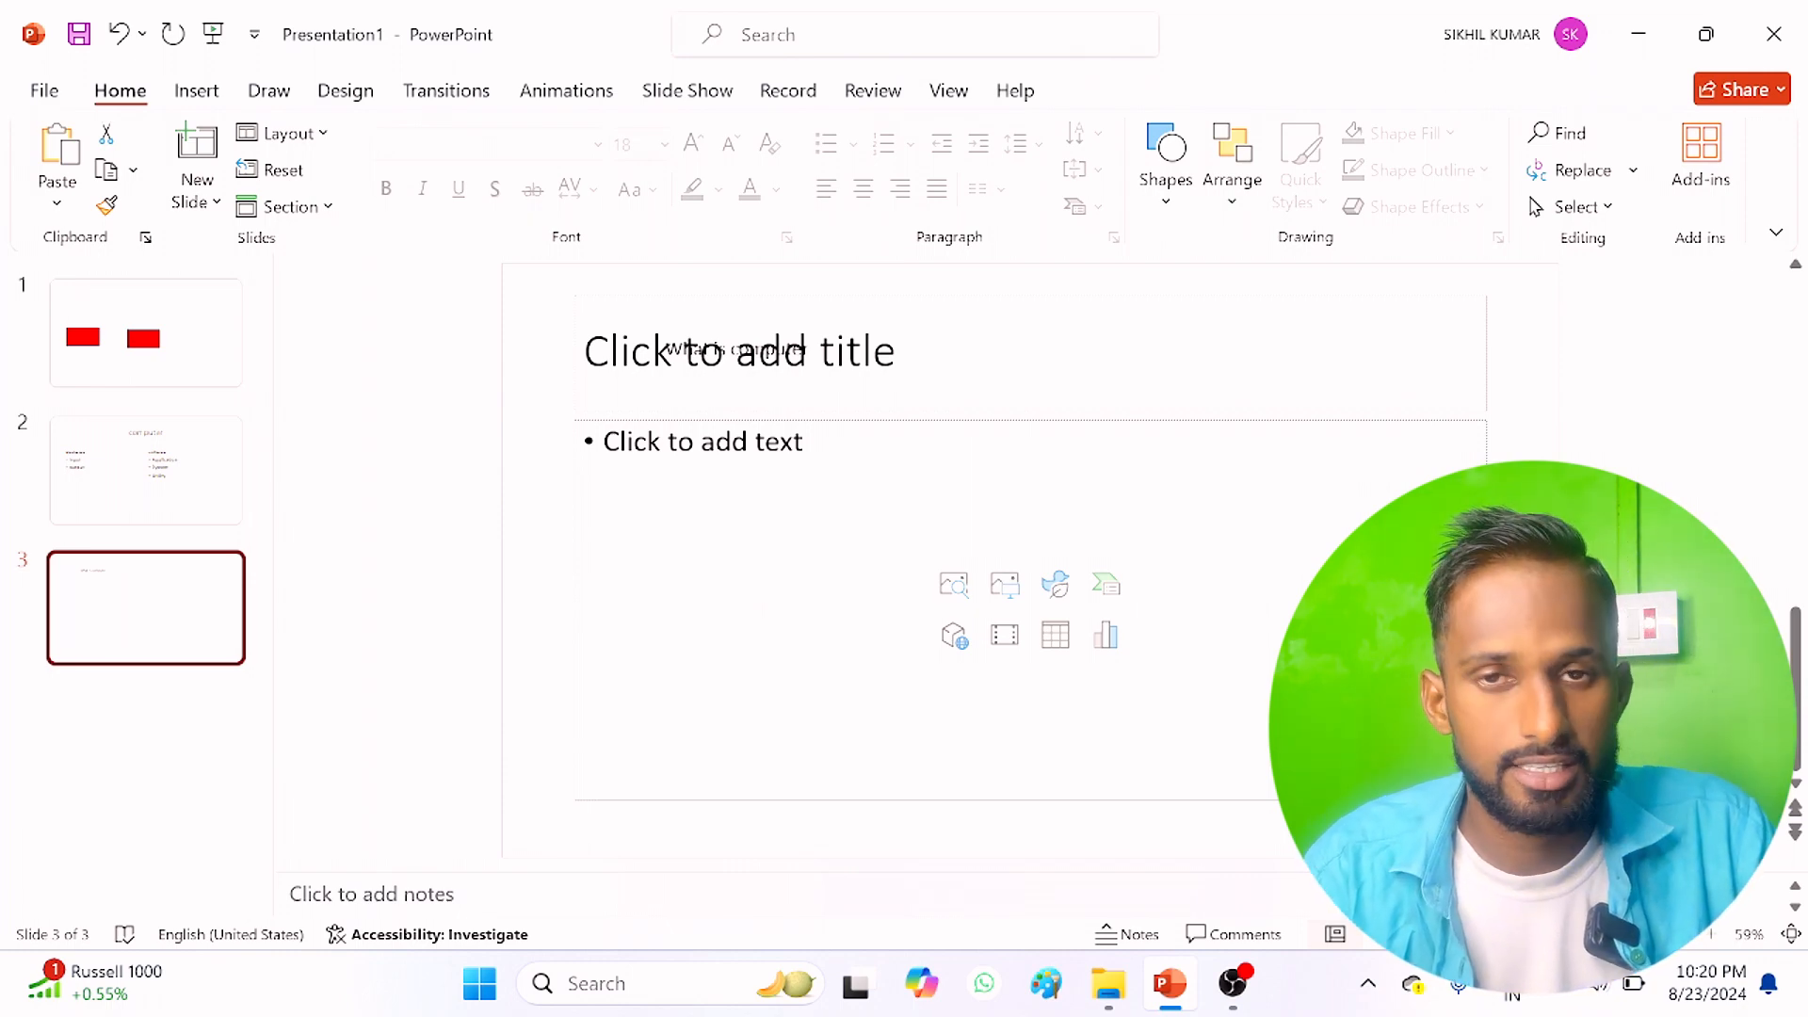
click(285, 133)
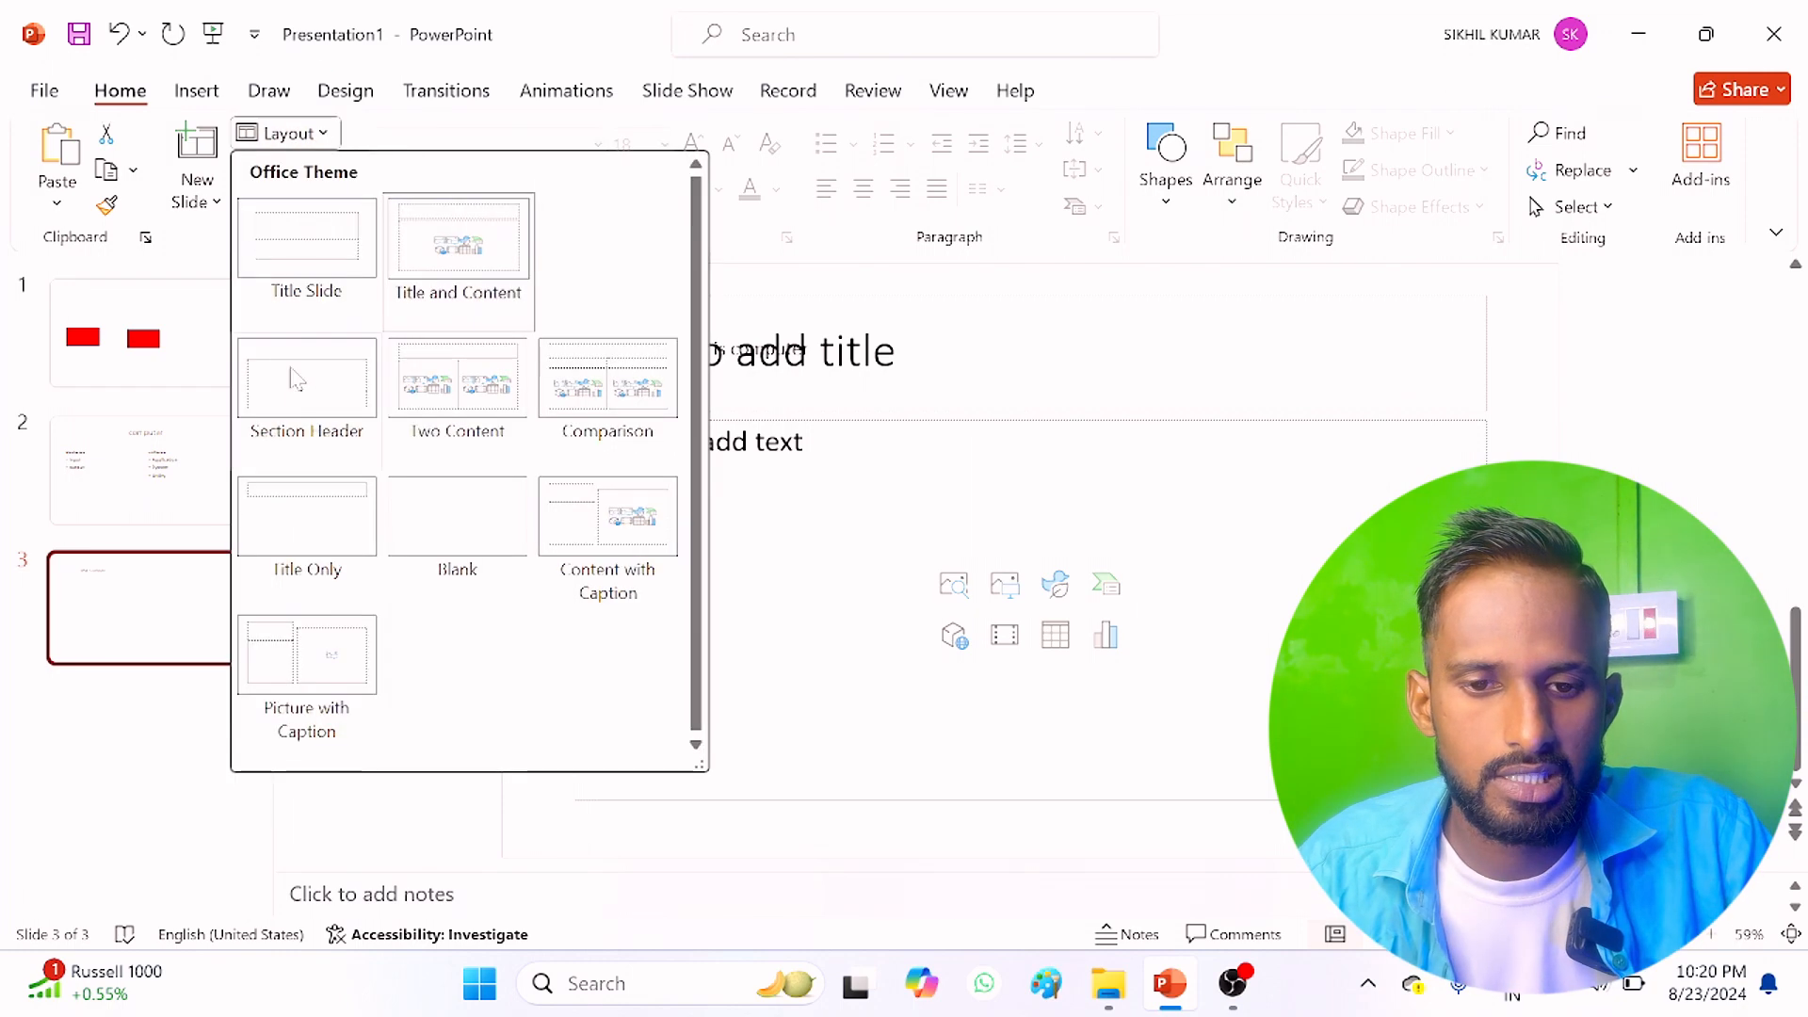
click(315, 508)
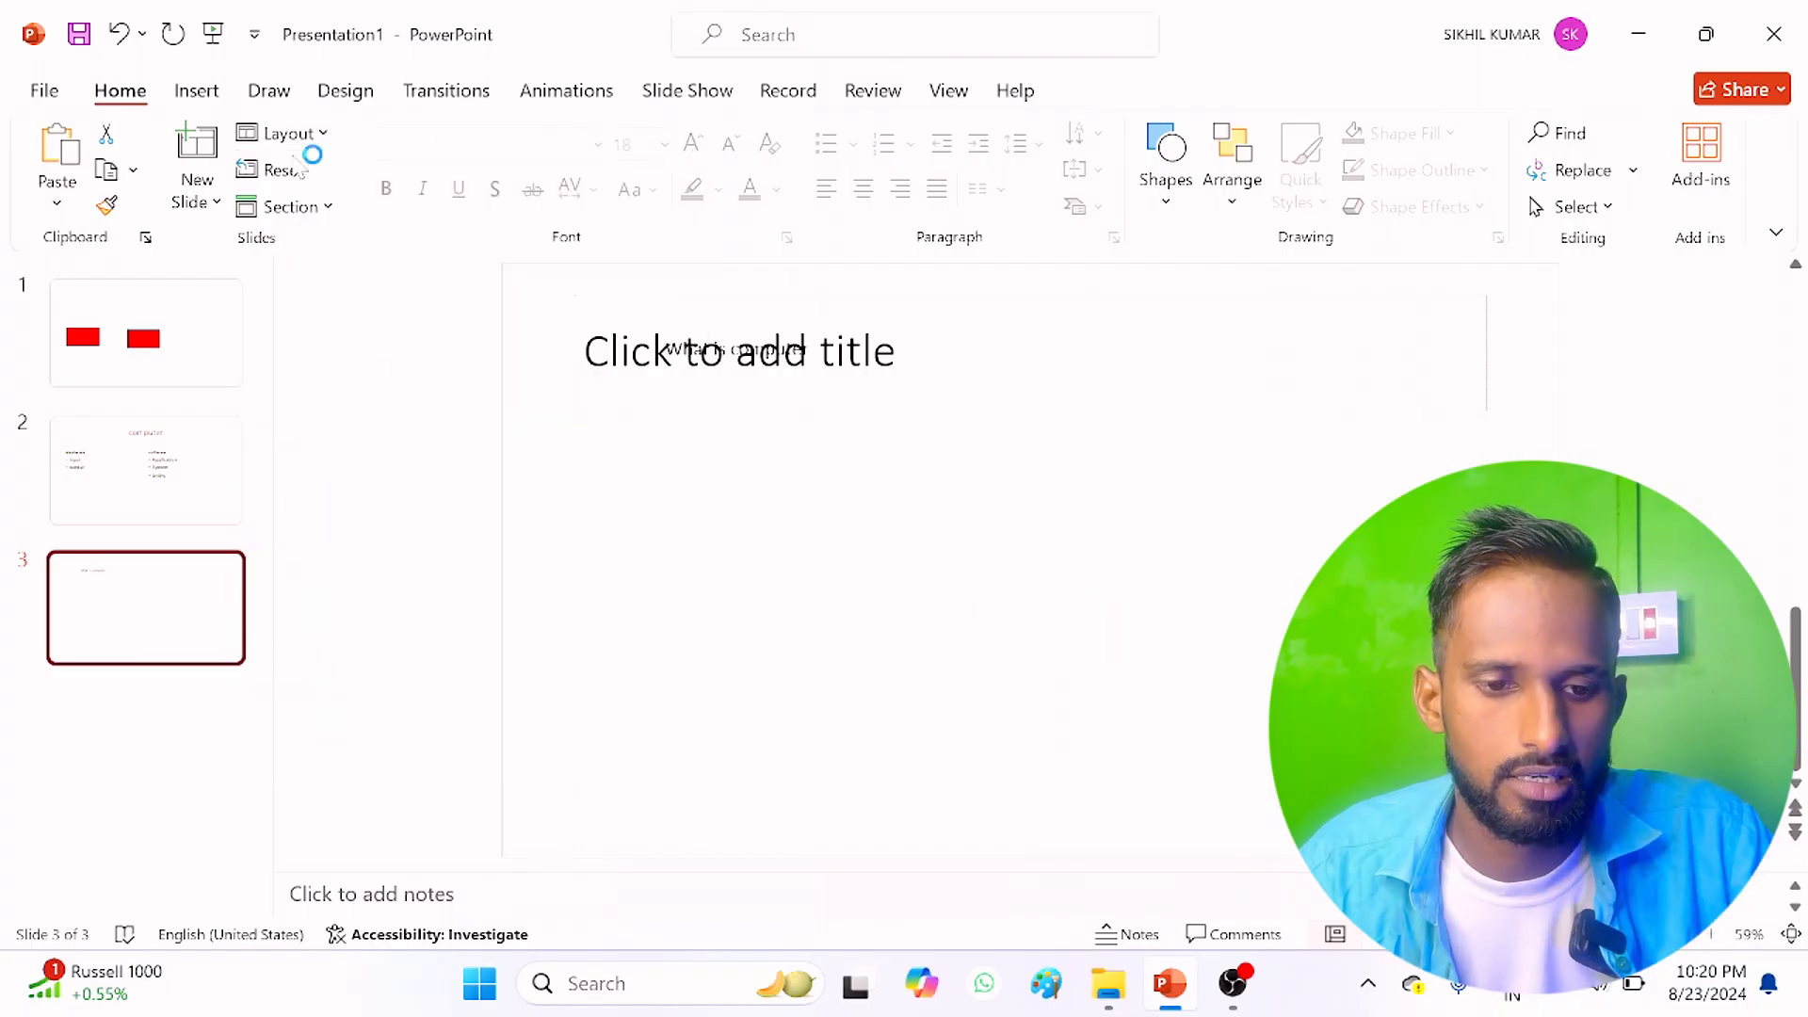
Step: Change the third slide's layout to Picture with Caption
click(314, 133)
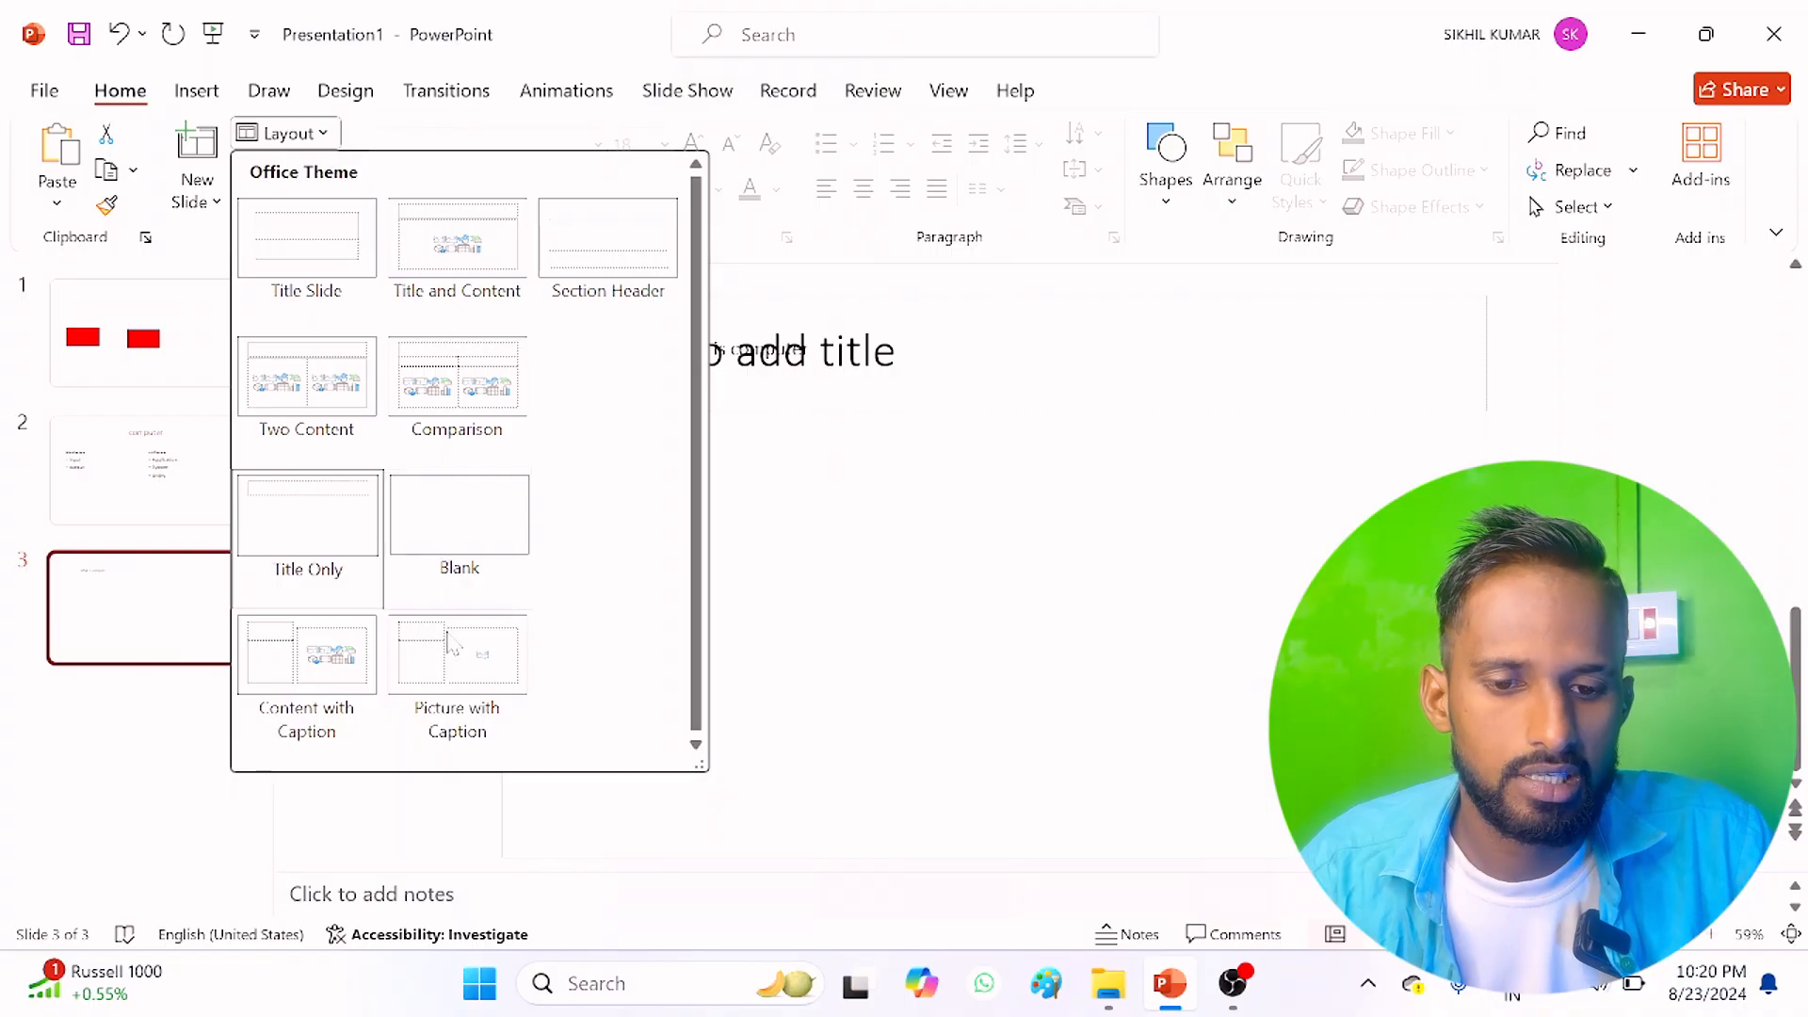
click(457, 654)
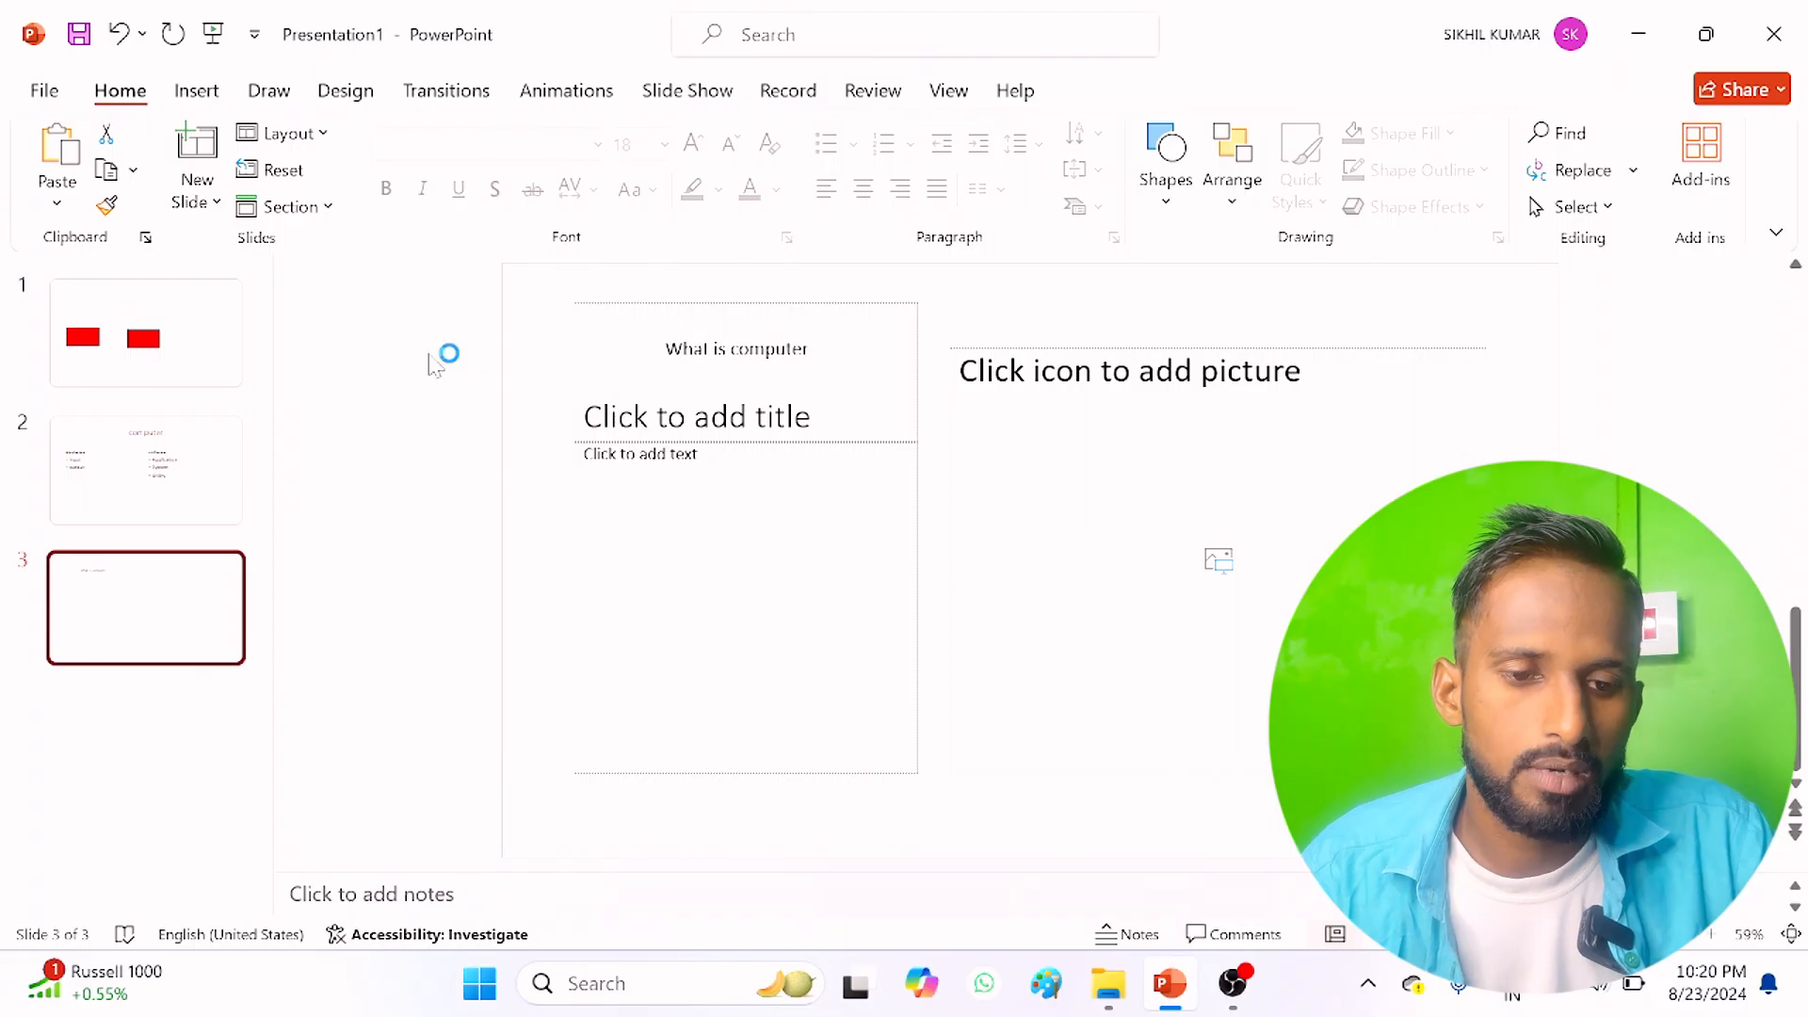
click(307, 139)
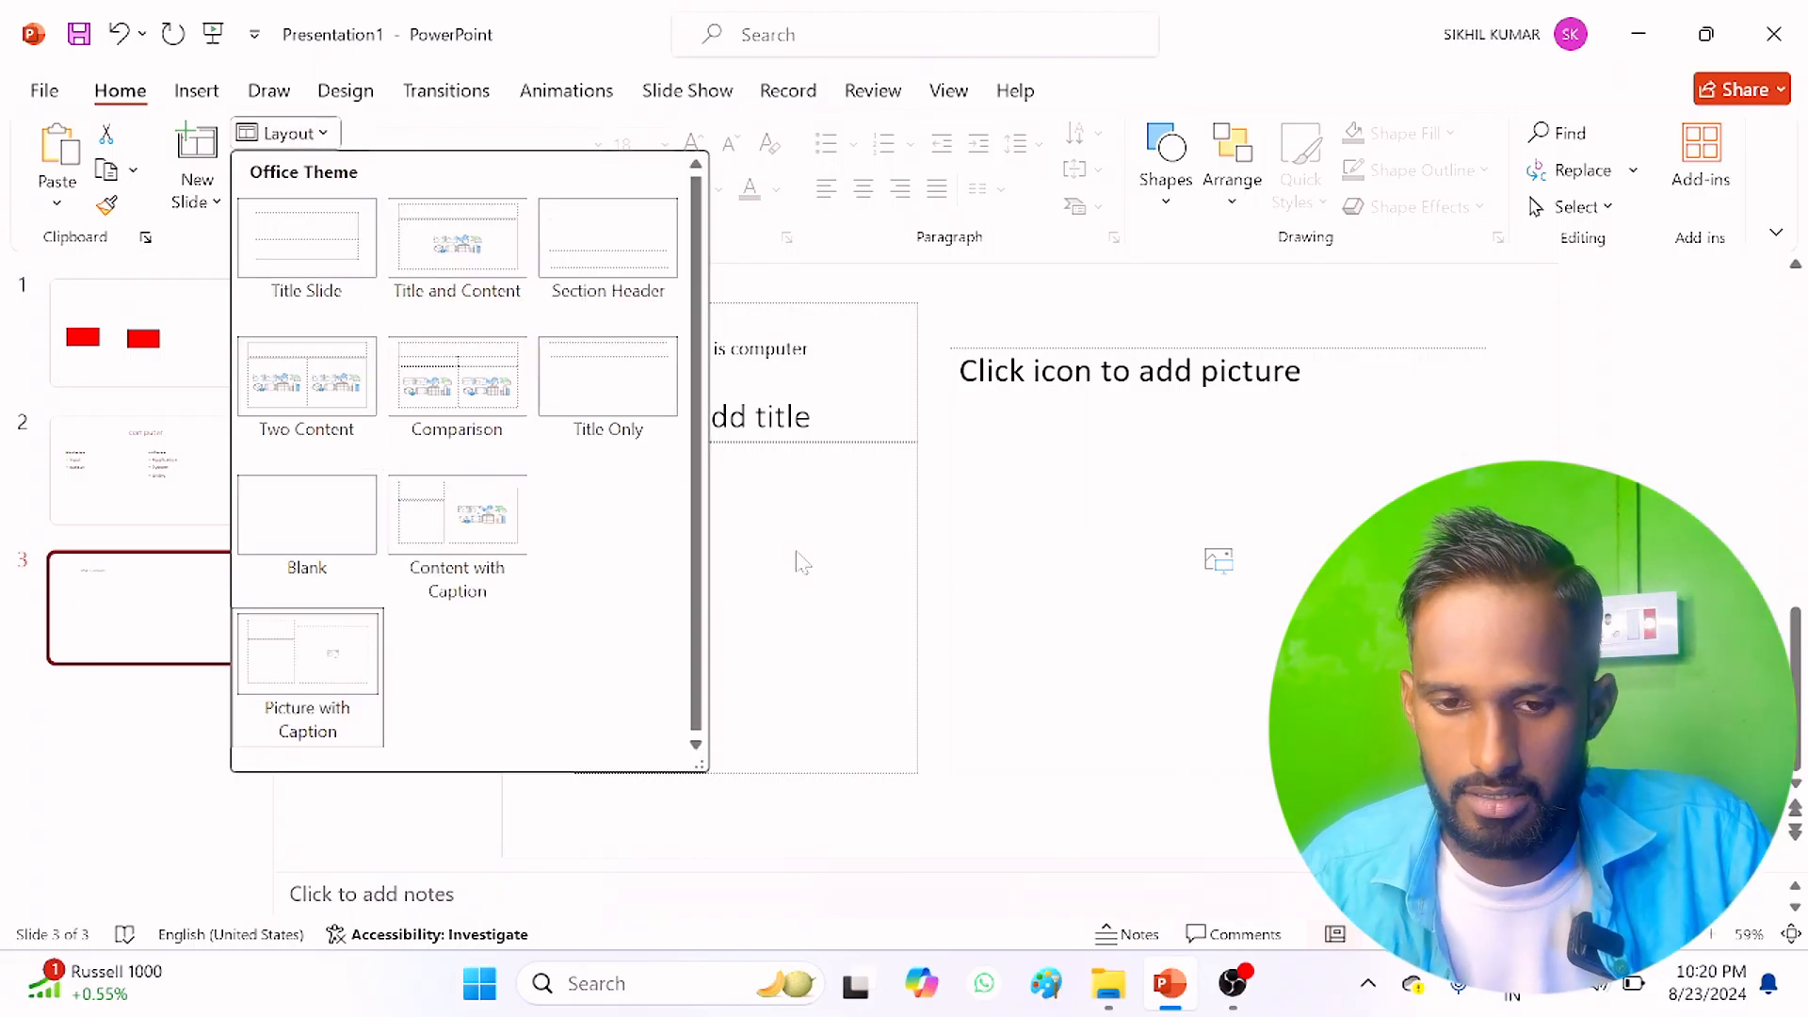
click(416, 481)
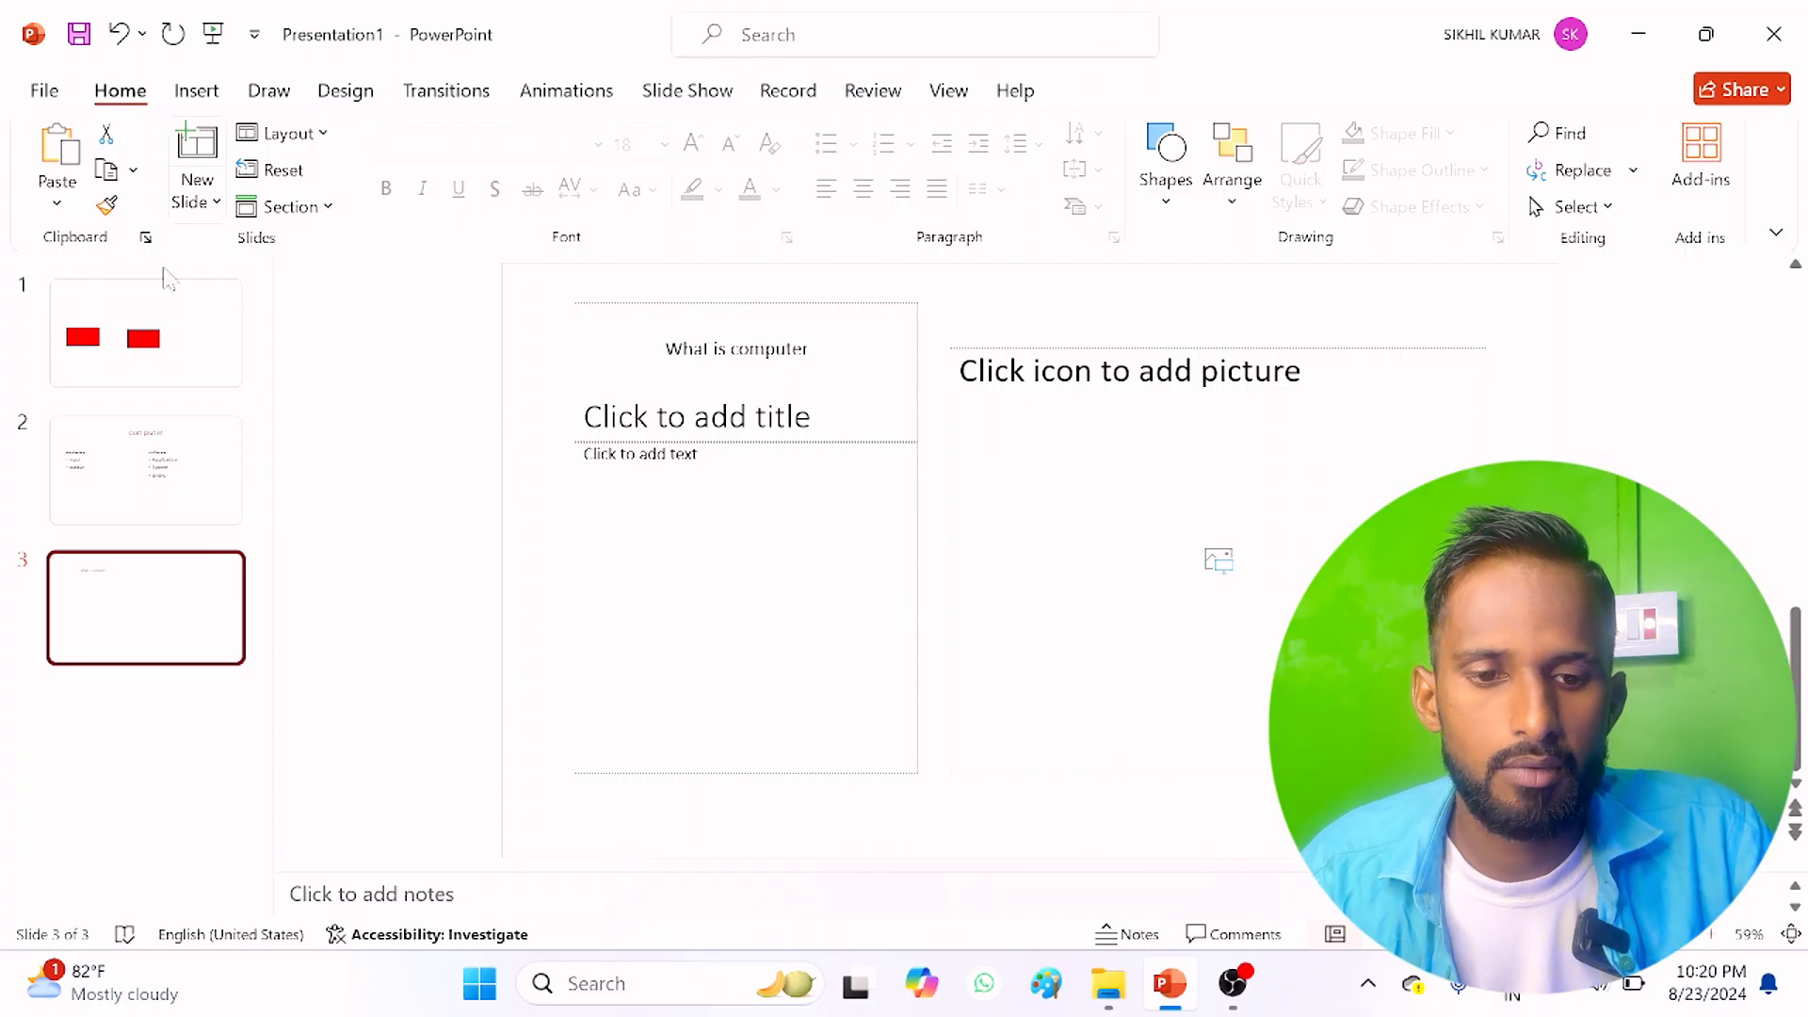
Step: Reset the second slide and the first slide to their default layout placeholders and formatting
click(141, 466)
click(277, 174)
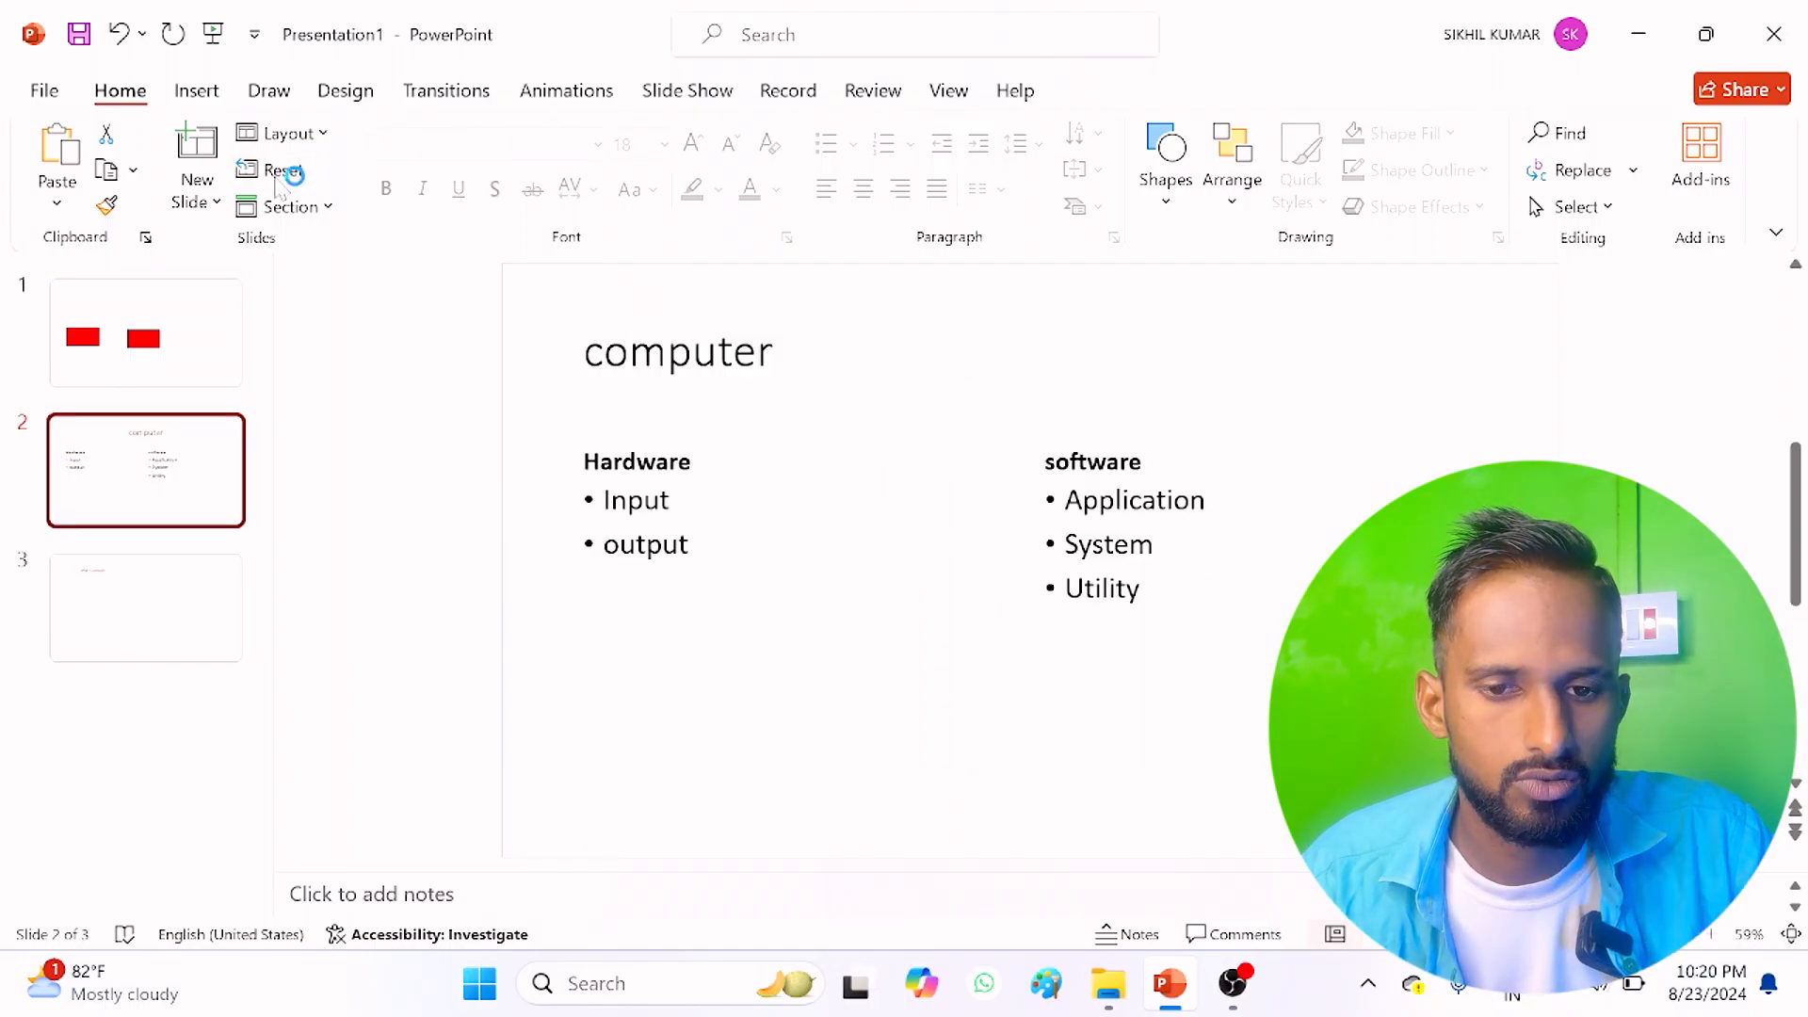
click(195, 339)
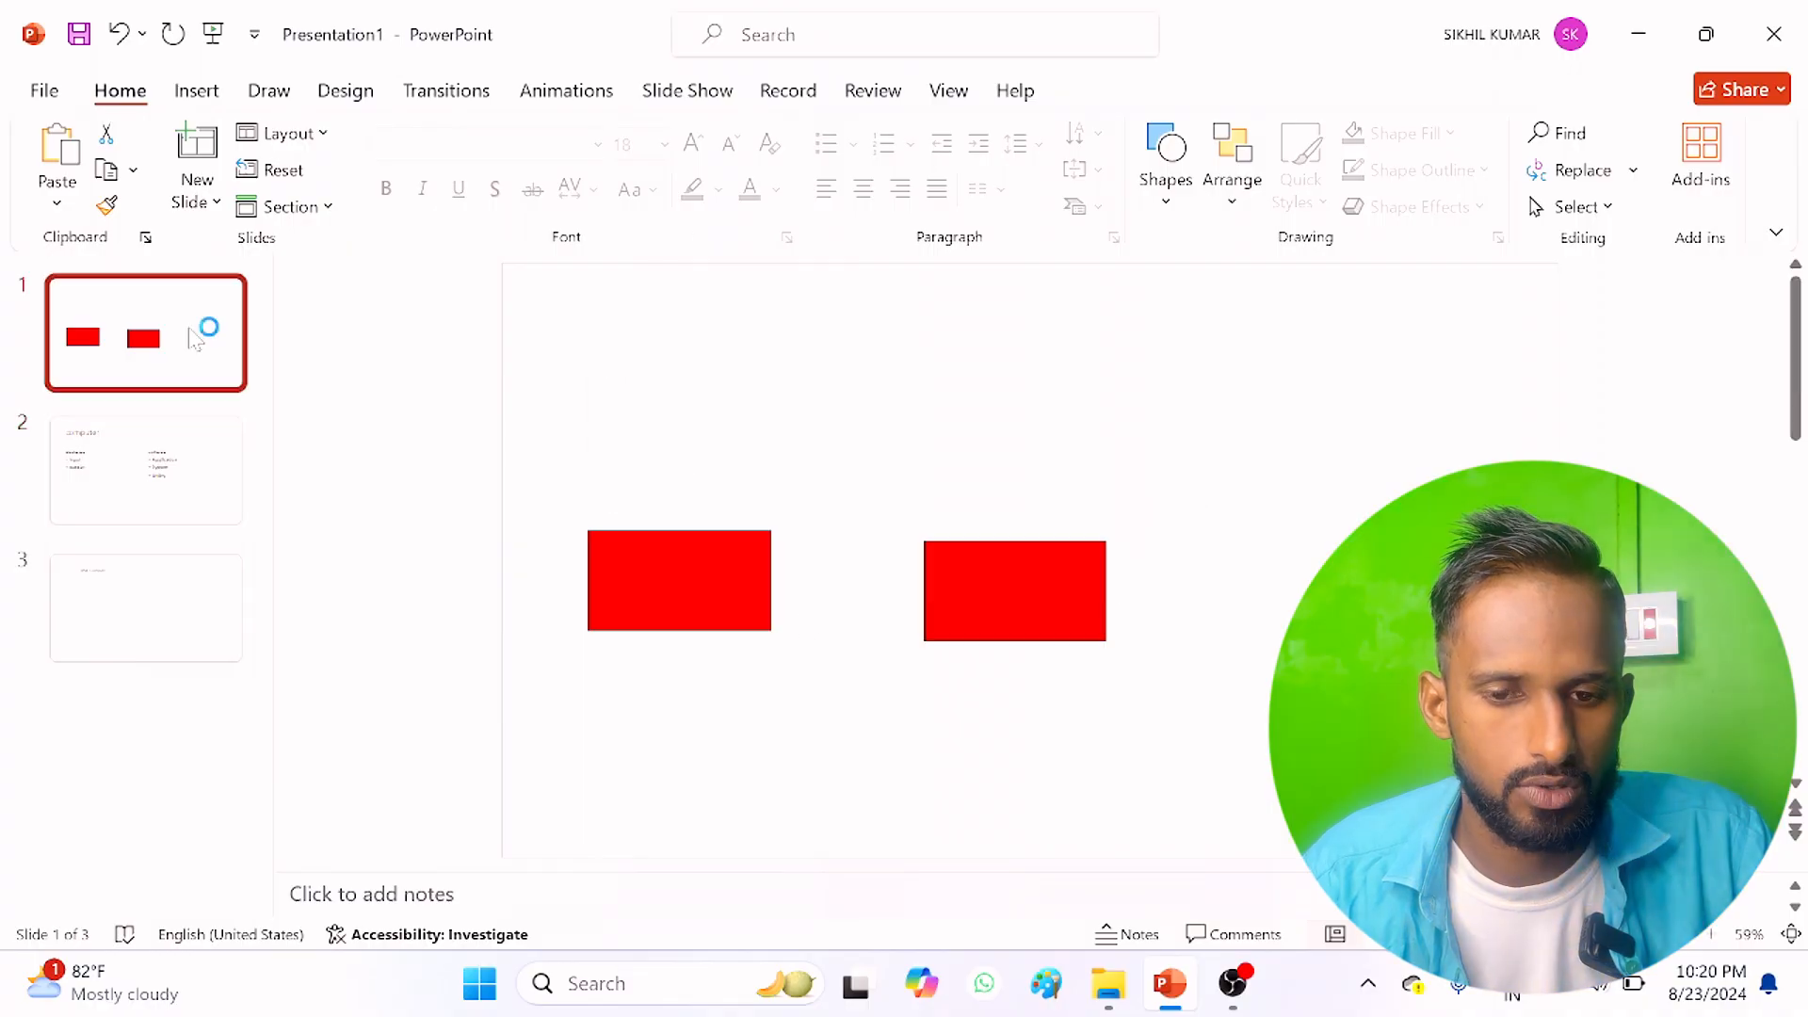
click(287, 174)
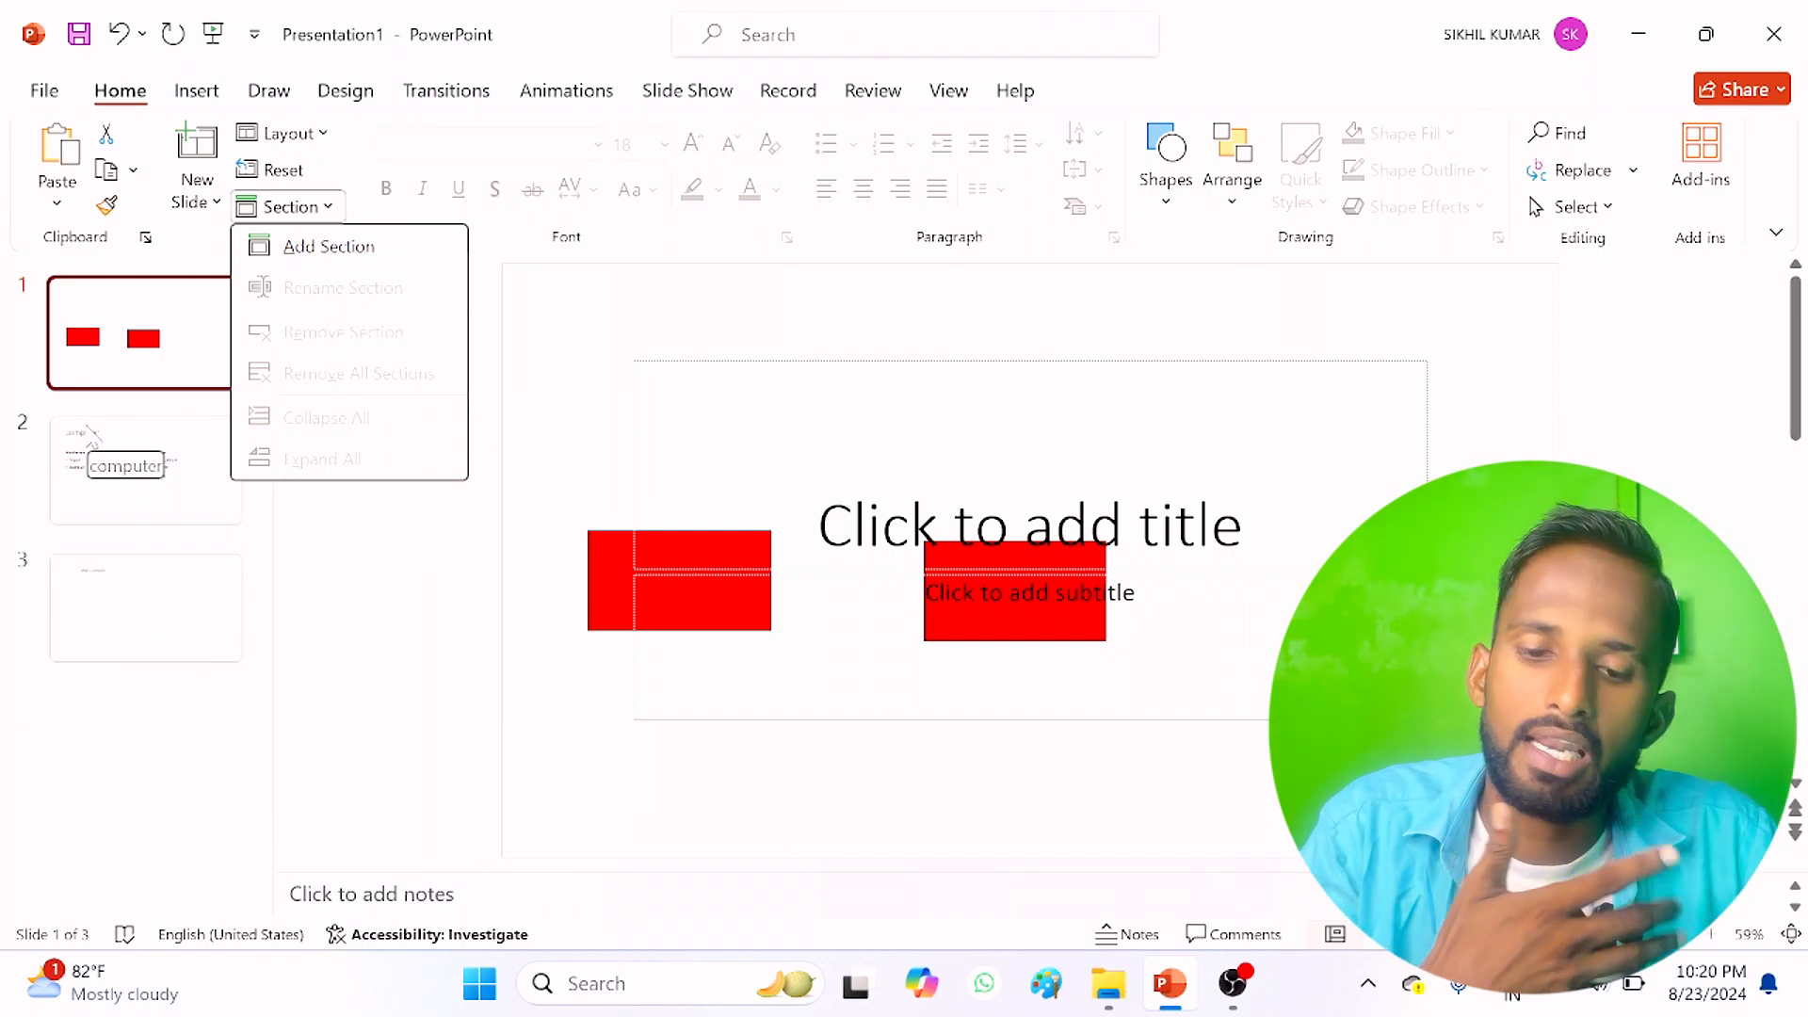
click(154, 350)
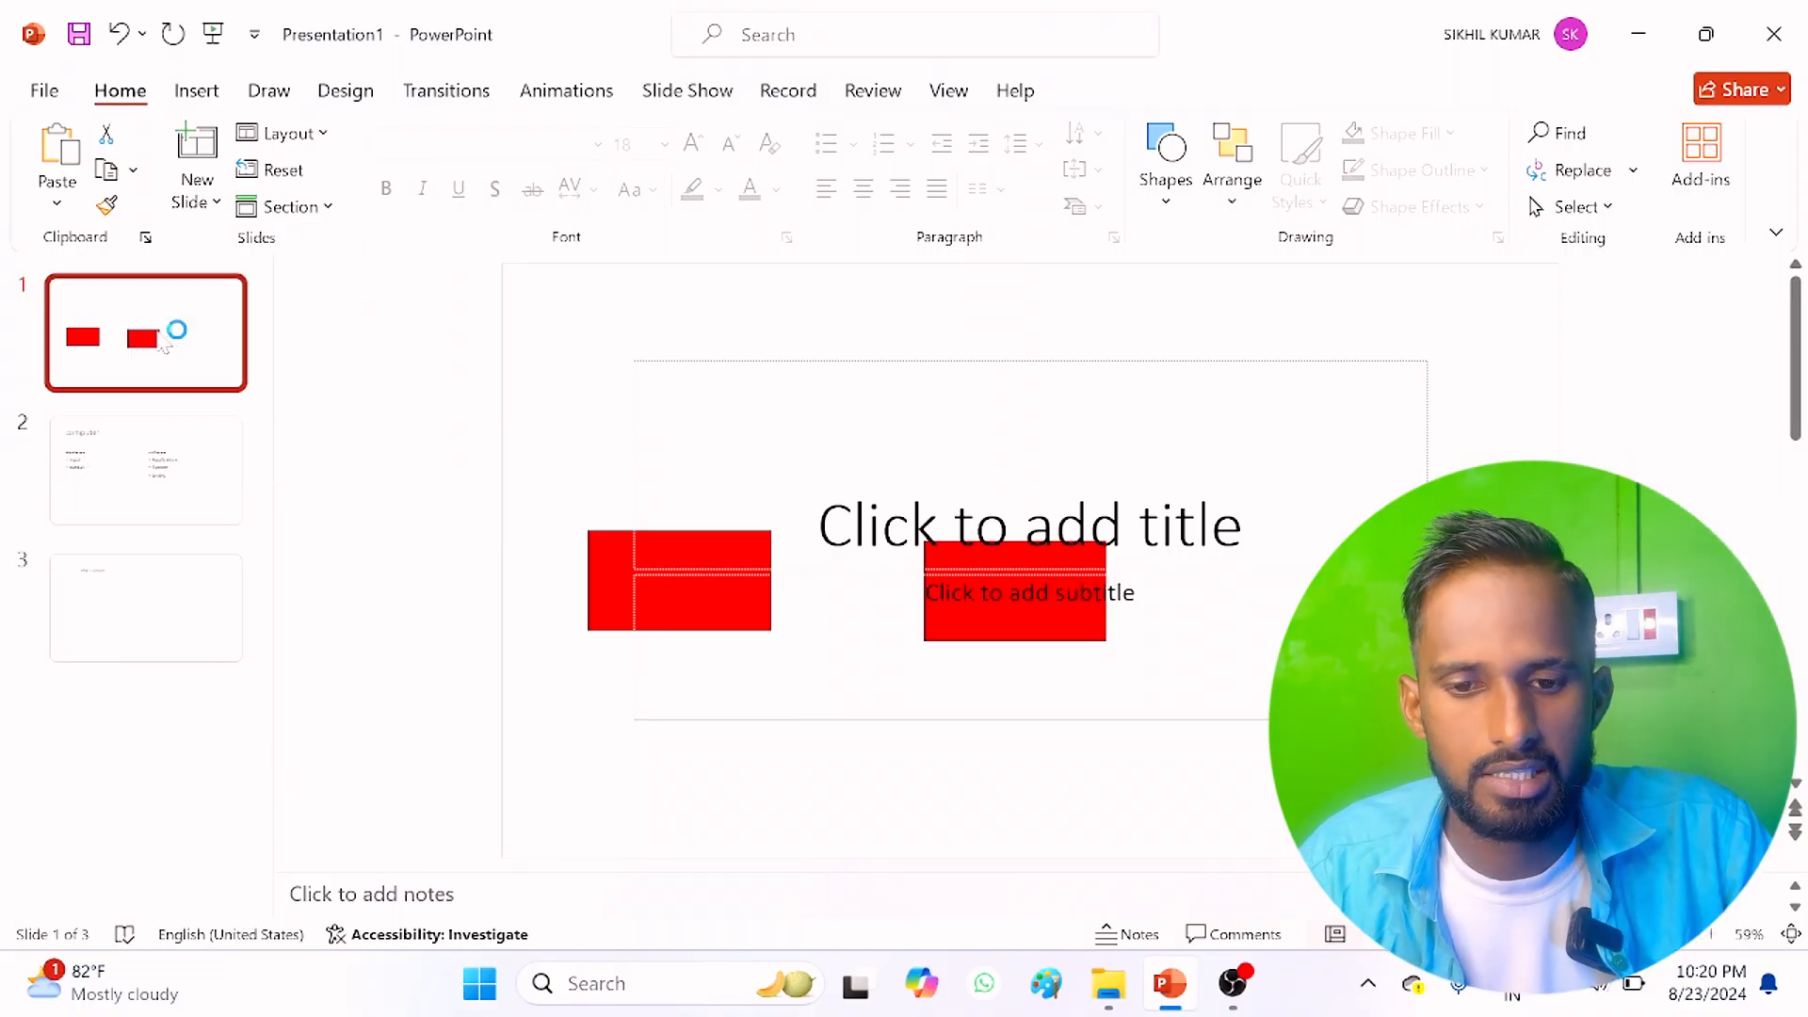
Step: Add a section starting at the first slide, accepting the default name Untitled Section, and dismiss the linking tip
click(290, 208)
click(294, 246)
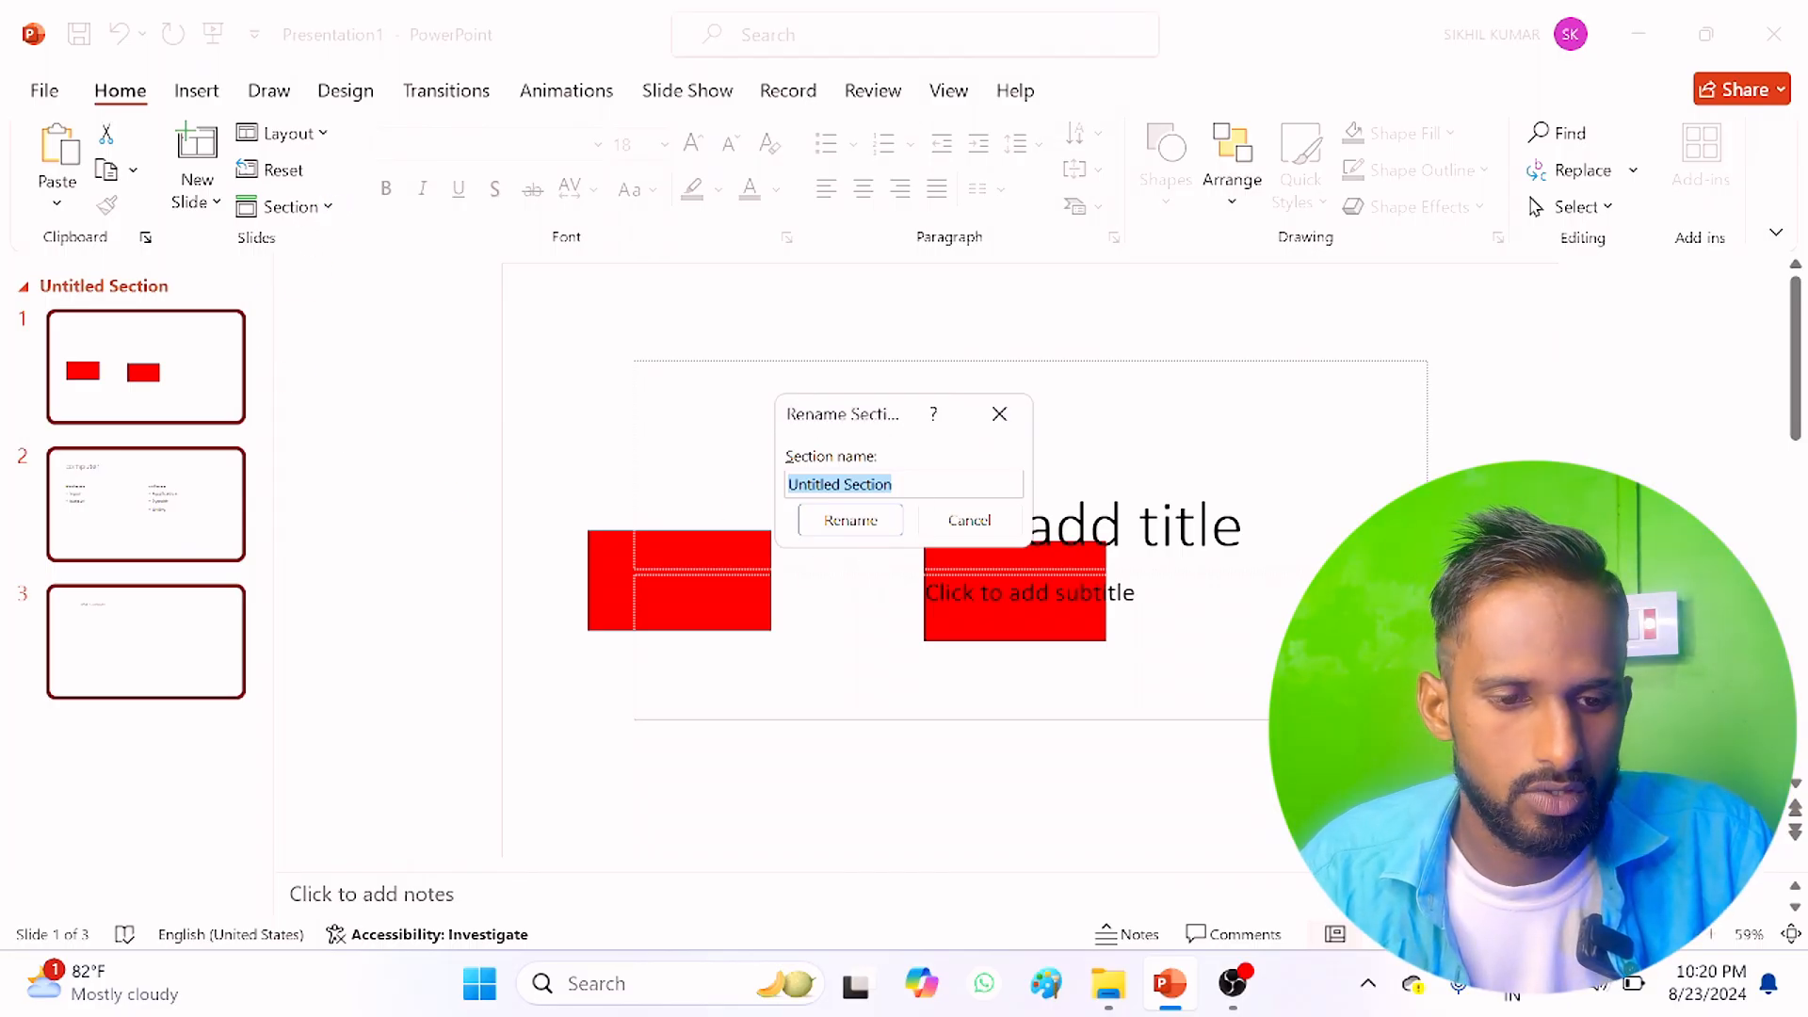
click(867, 520)
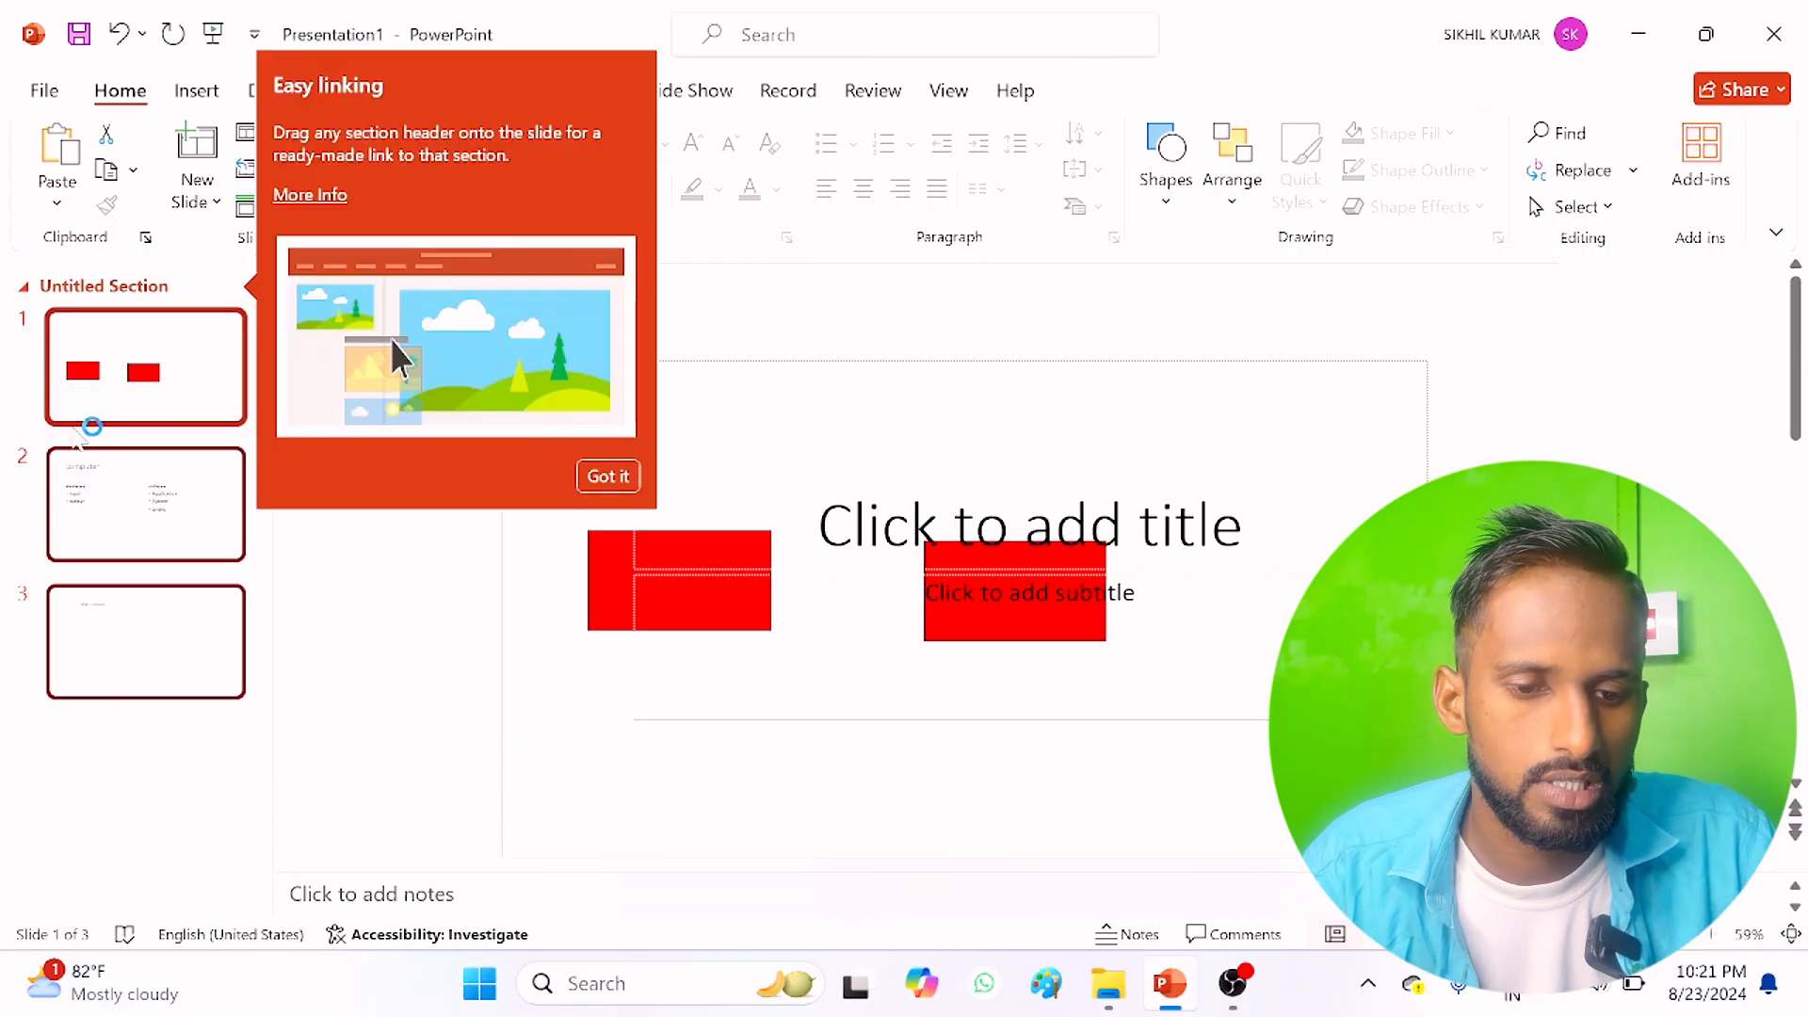
click(607, 476)
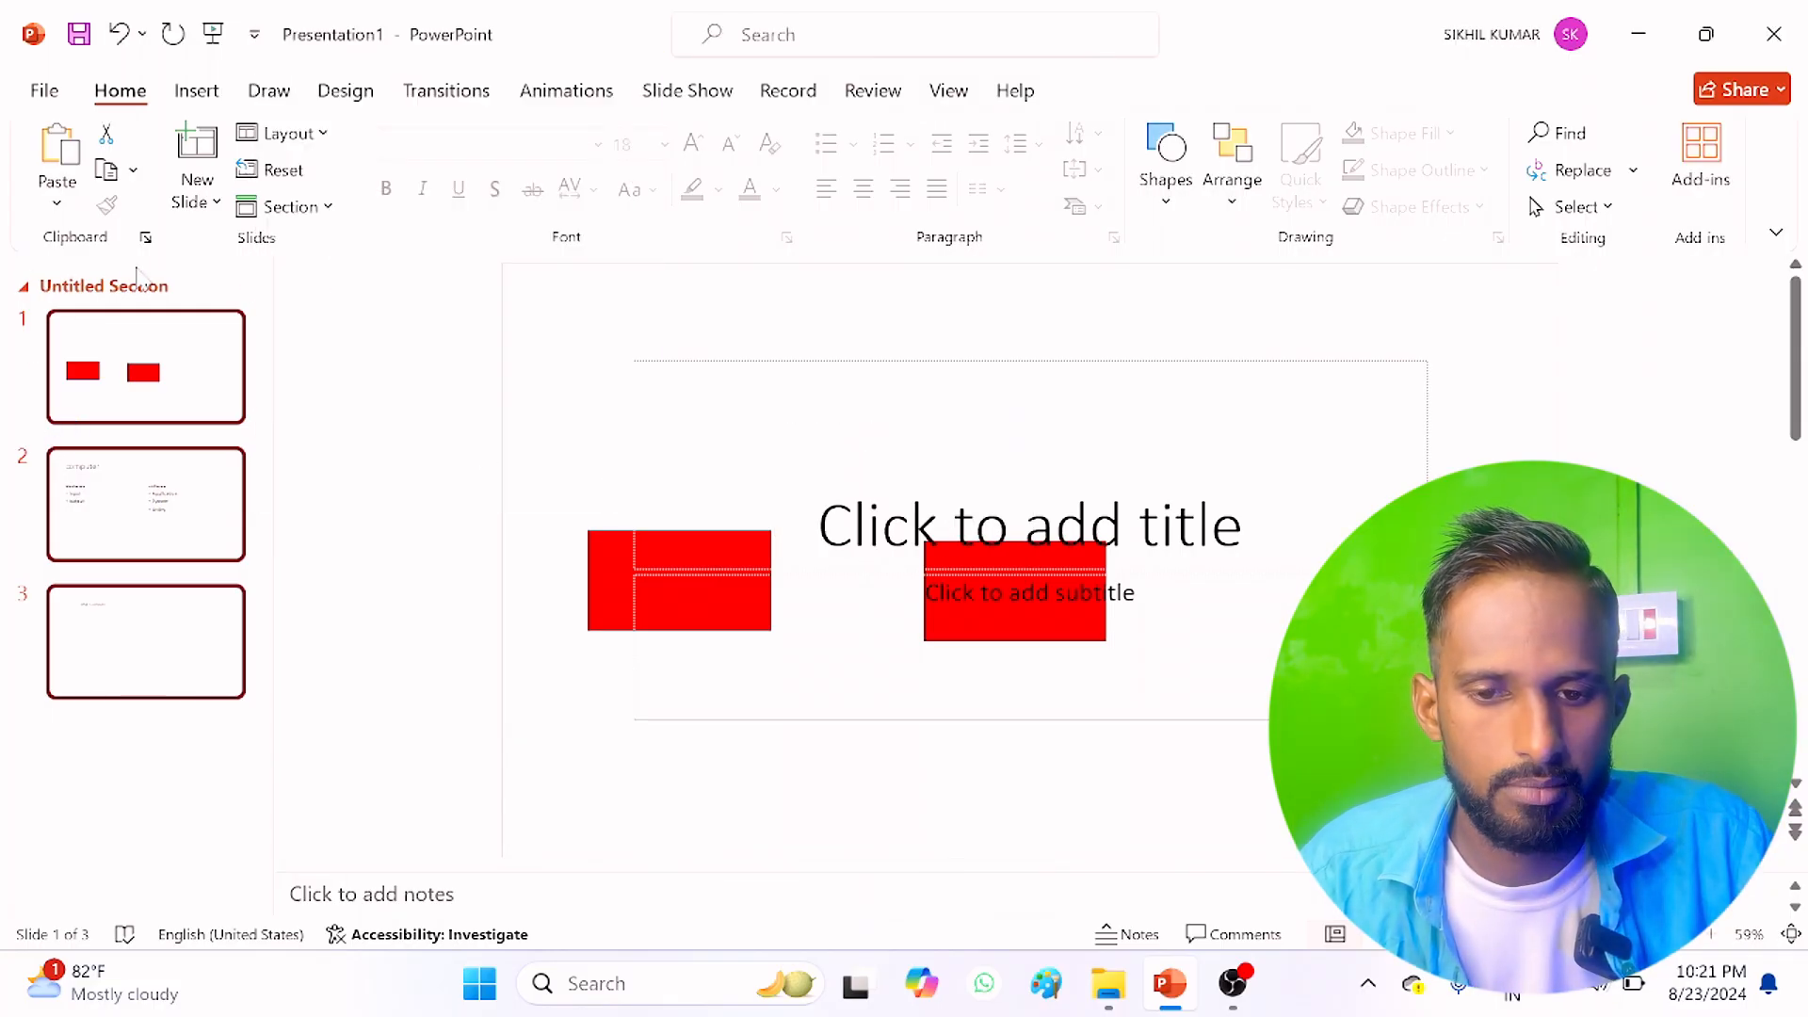
Step: Add another section starting at the second slide, keeping the default section name
click(141, 479)
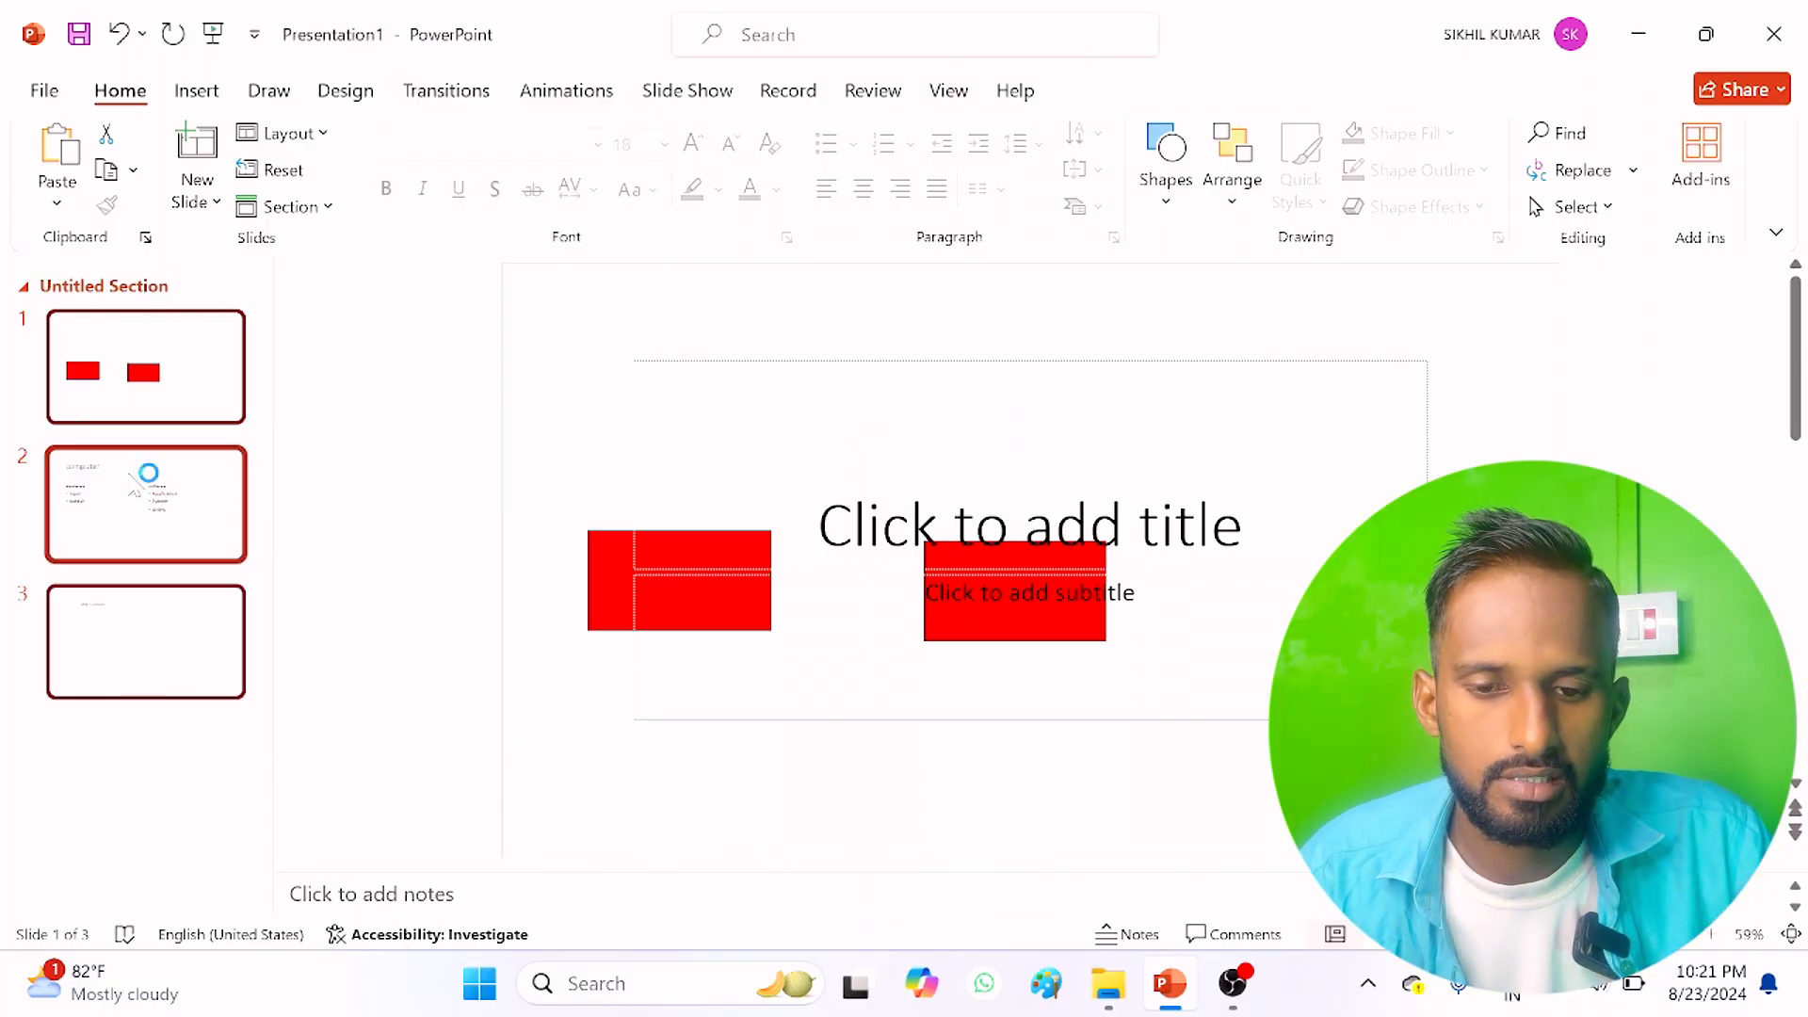
click(204, 202)
click(291, 208)
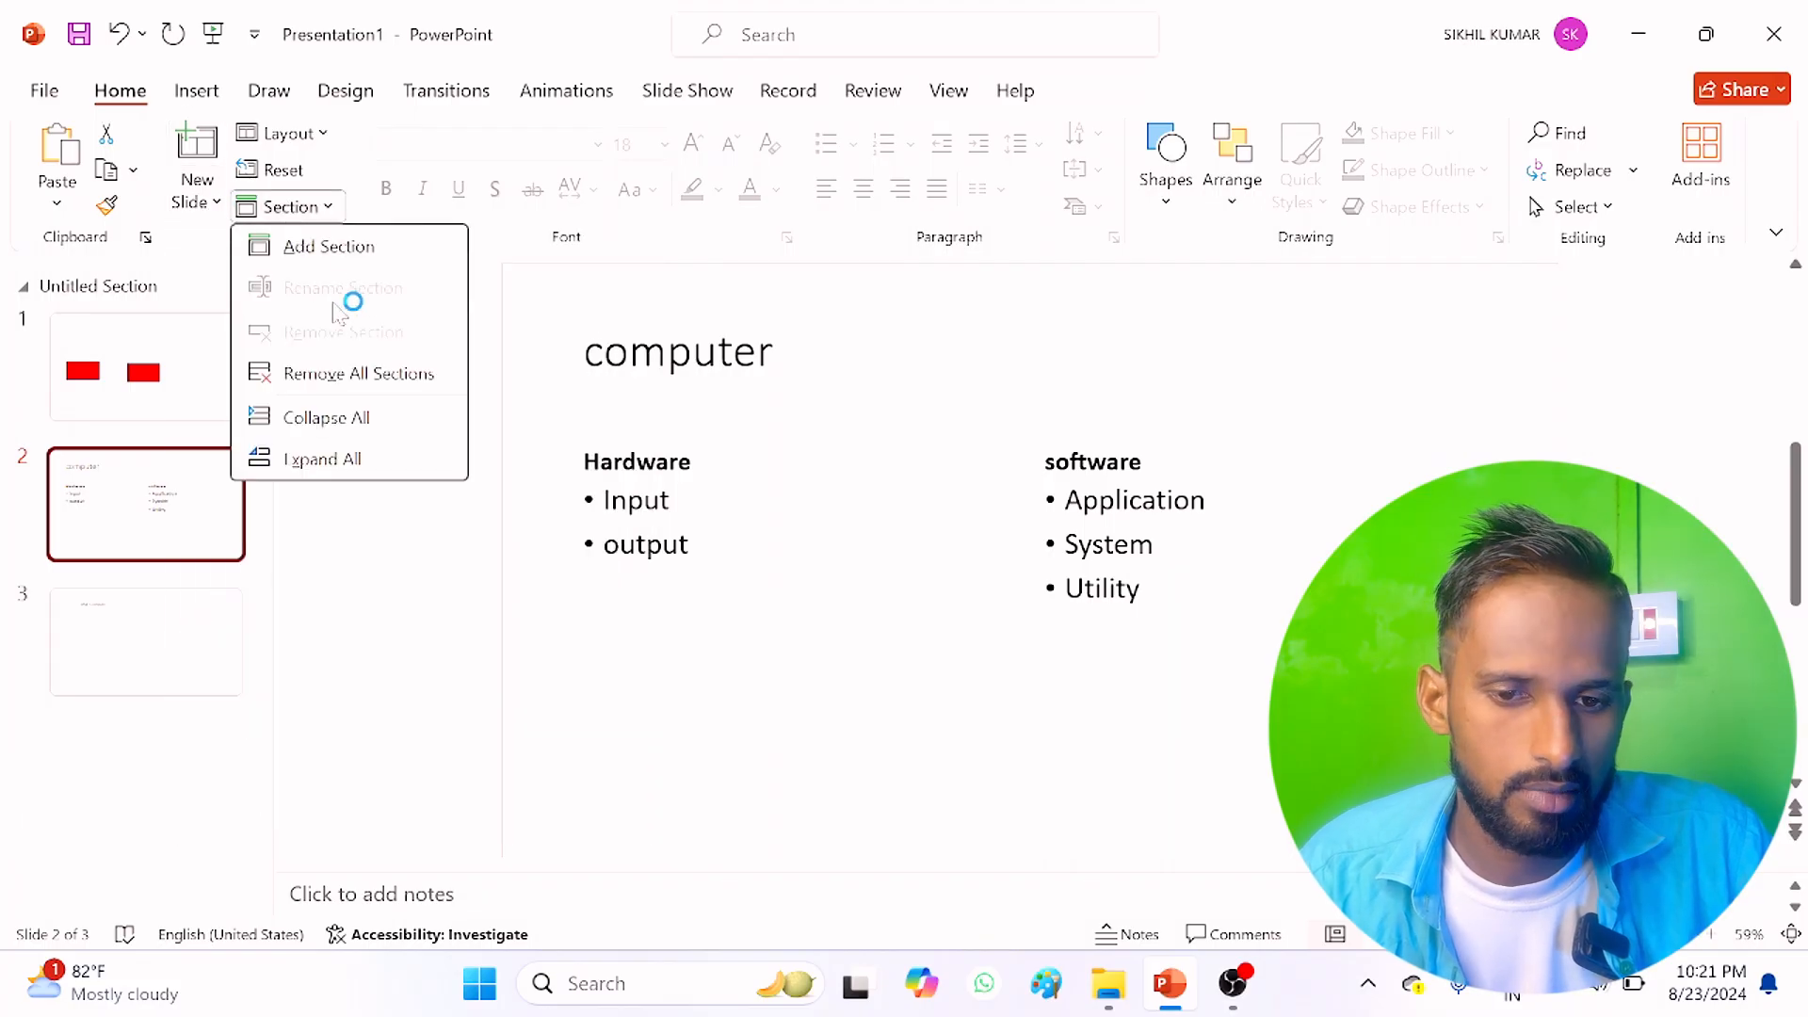
click(347, 247)
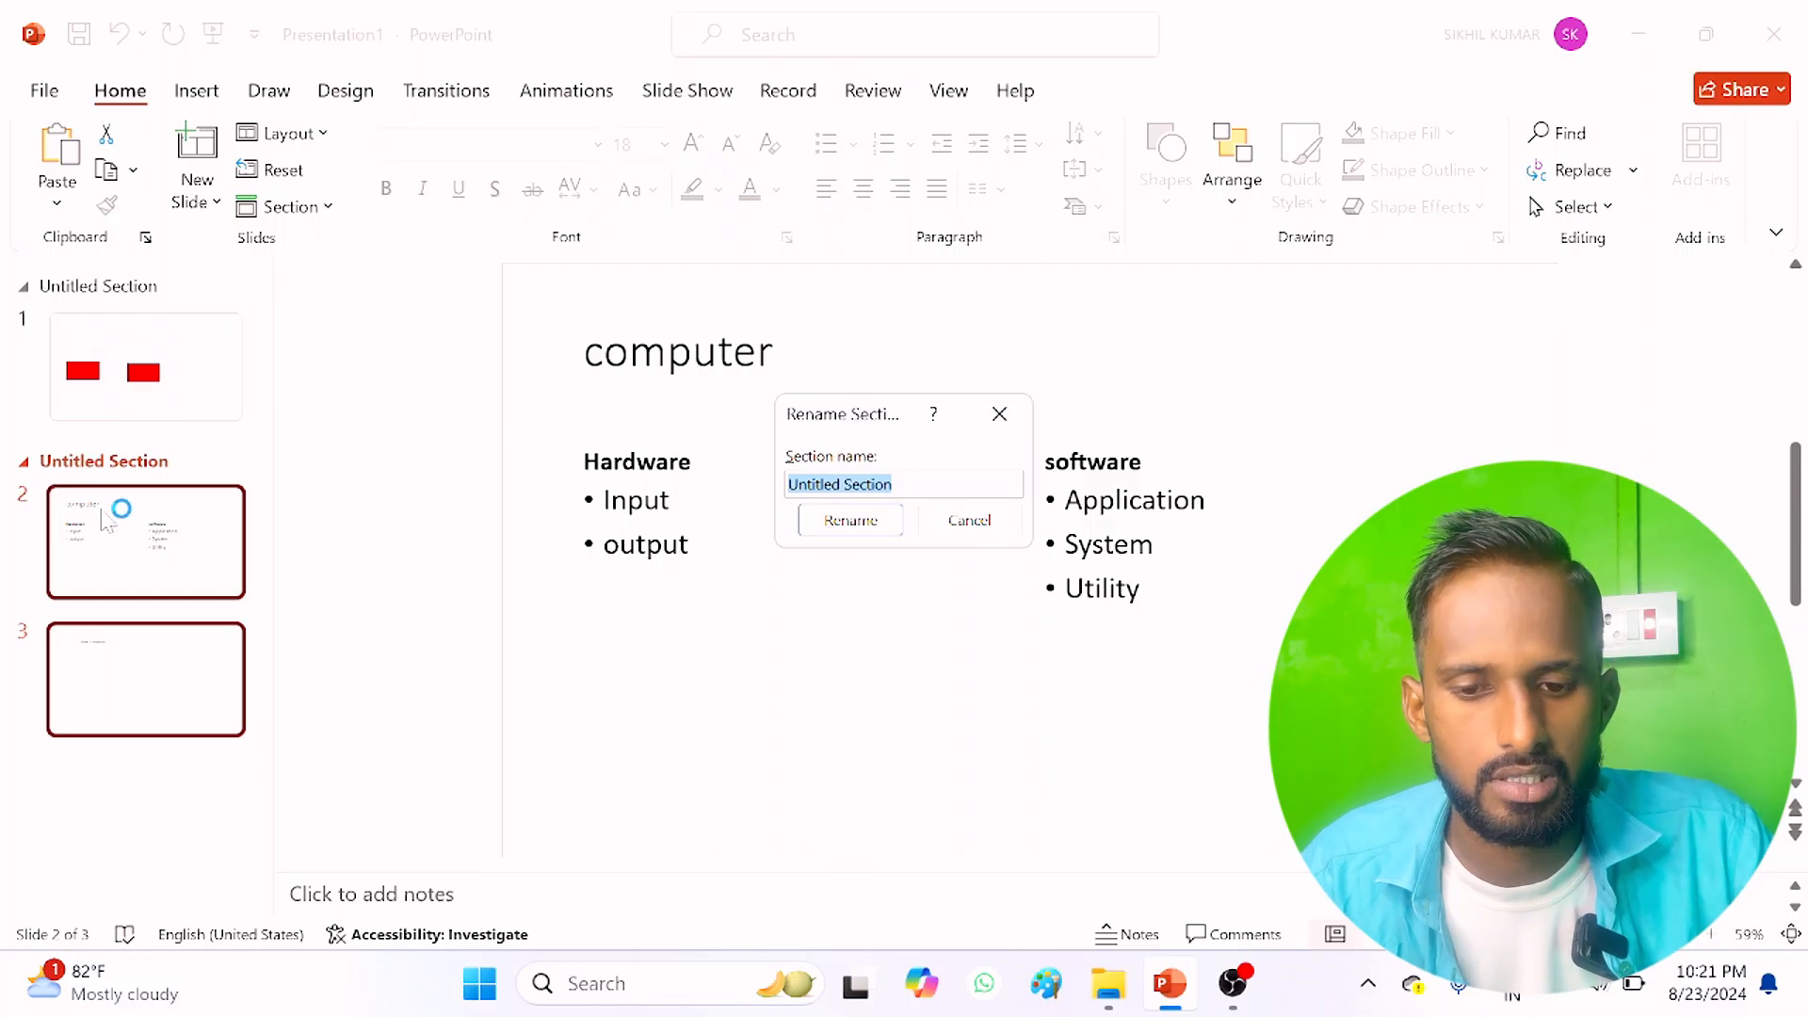
click(850, 521)
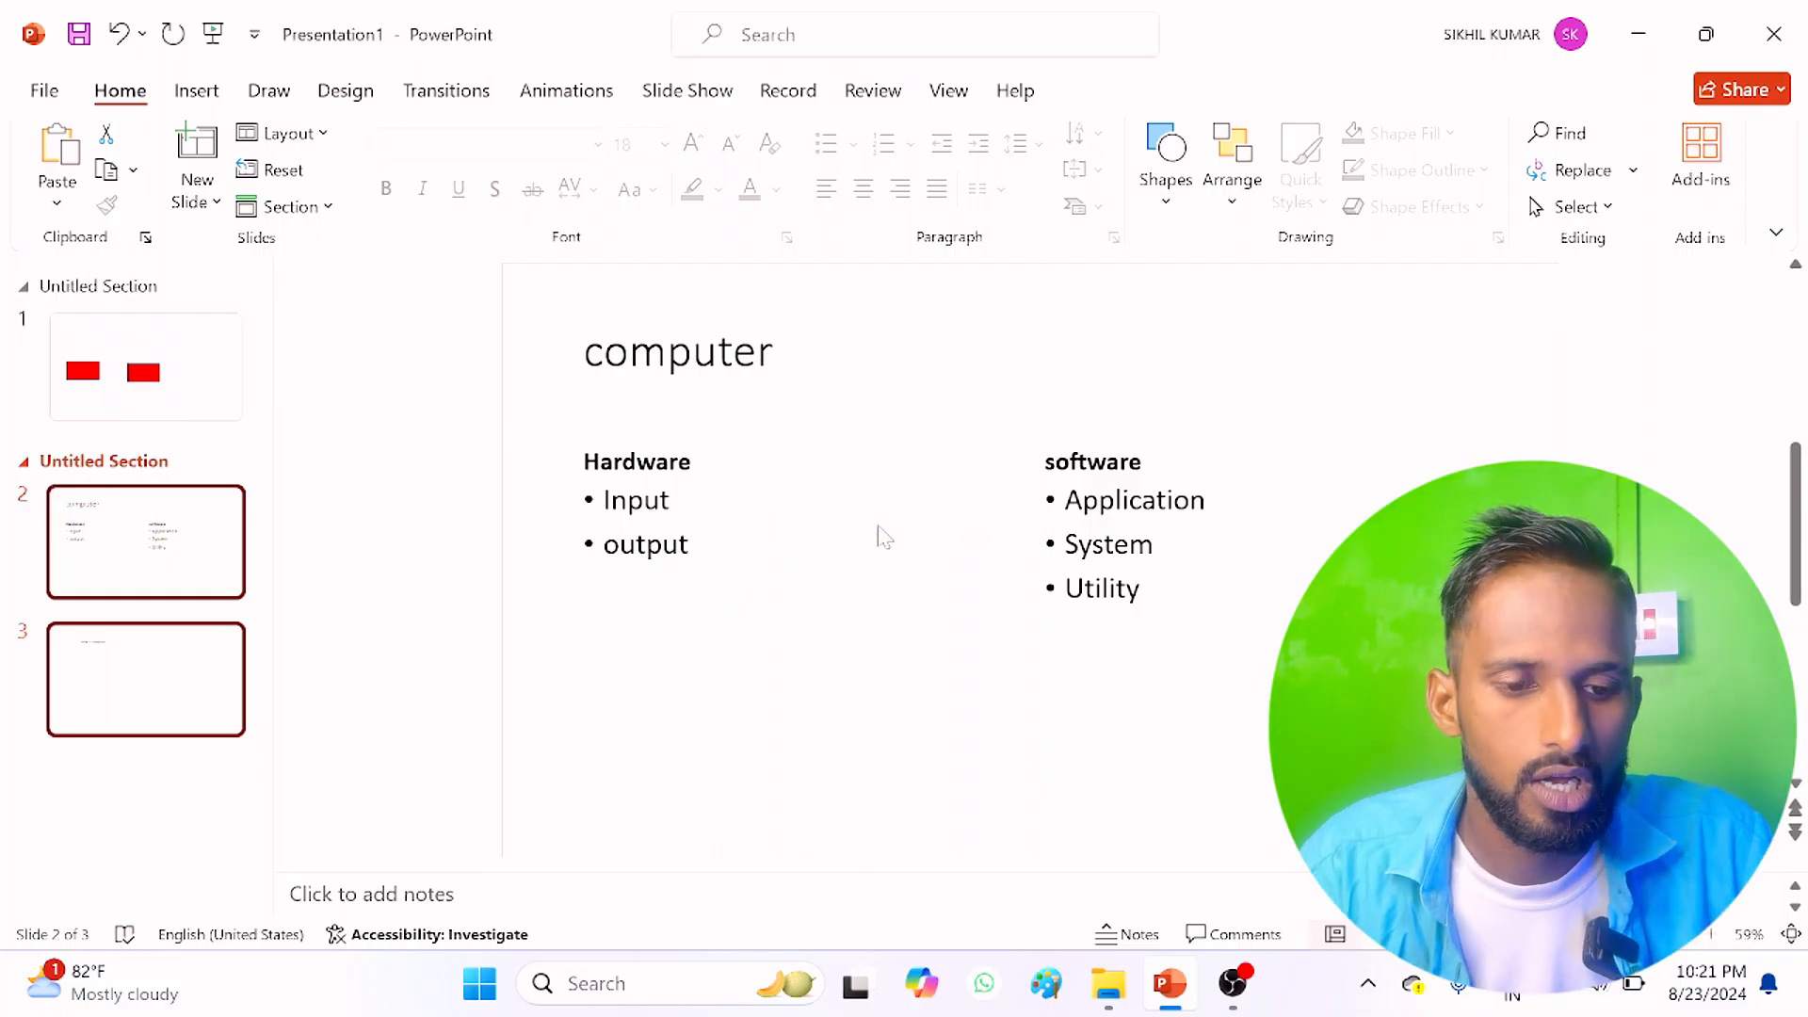
Step: Add a section for the third slide and accept the suggested section name
click(127, 691)
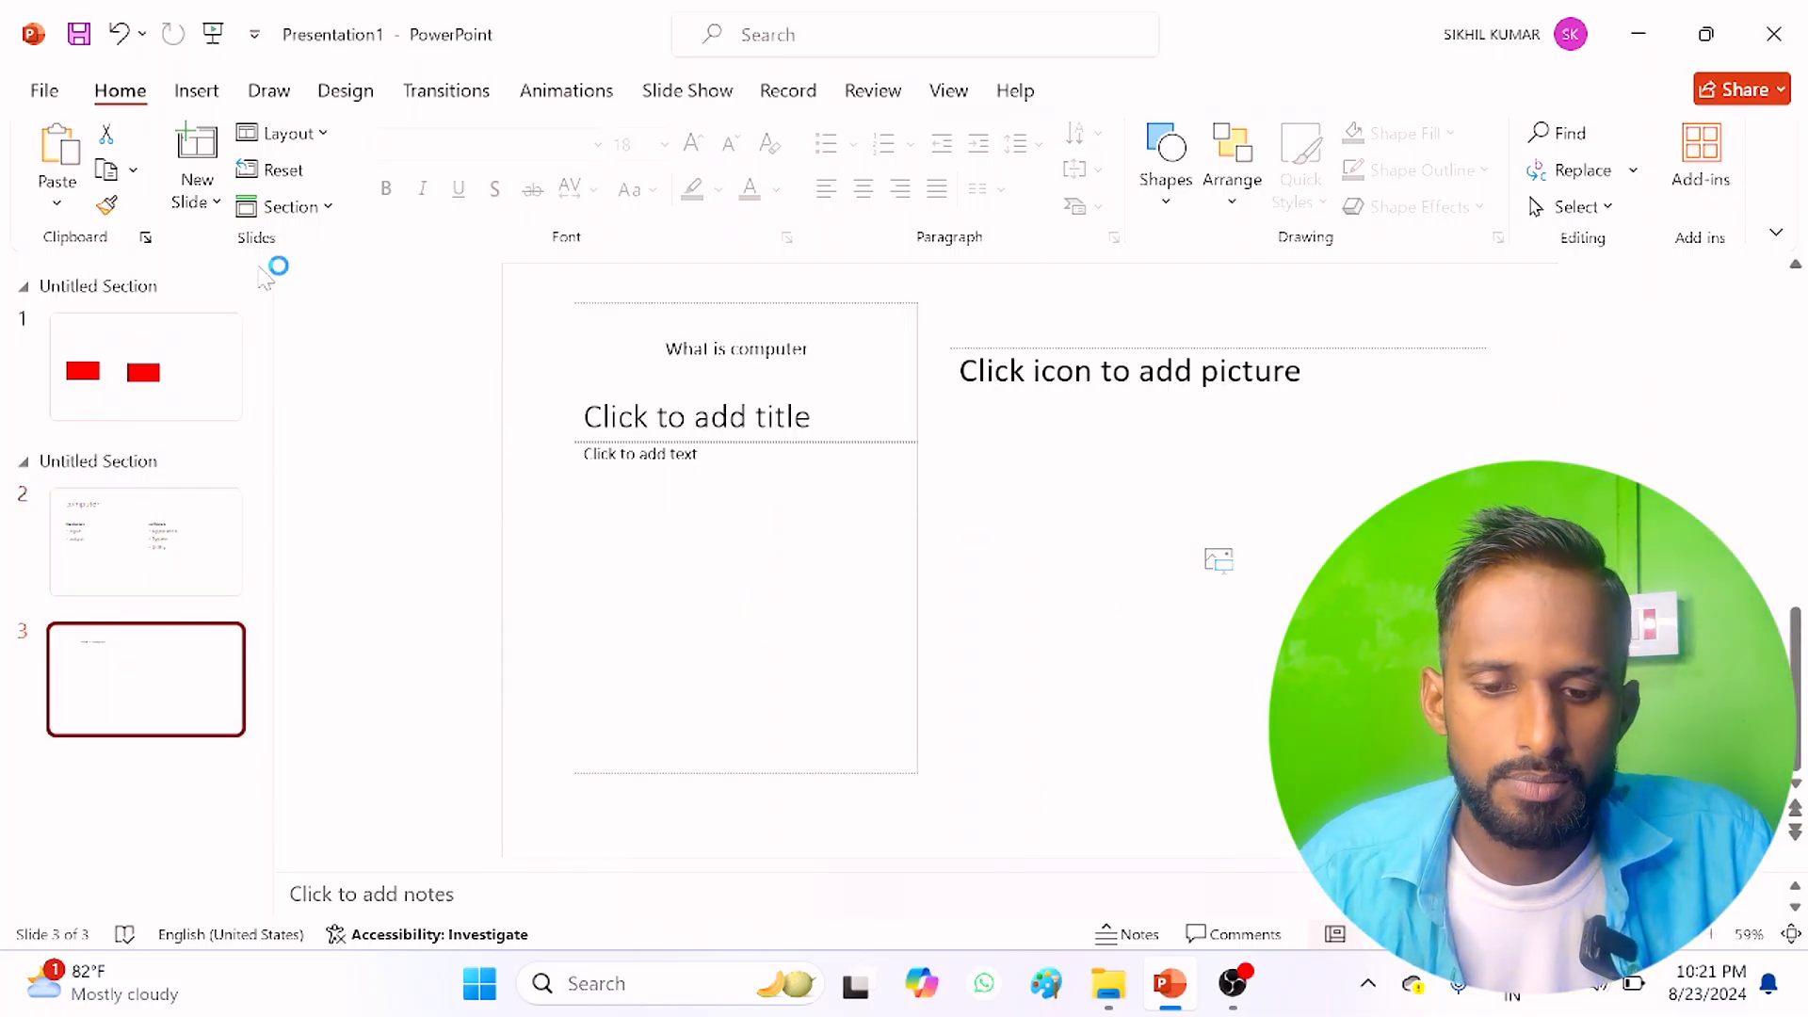
click(327, 207)
click(336, 250)
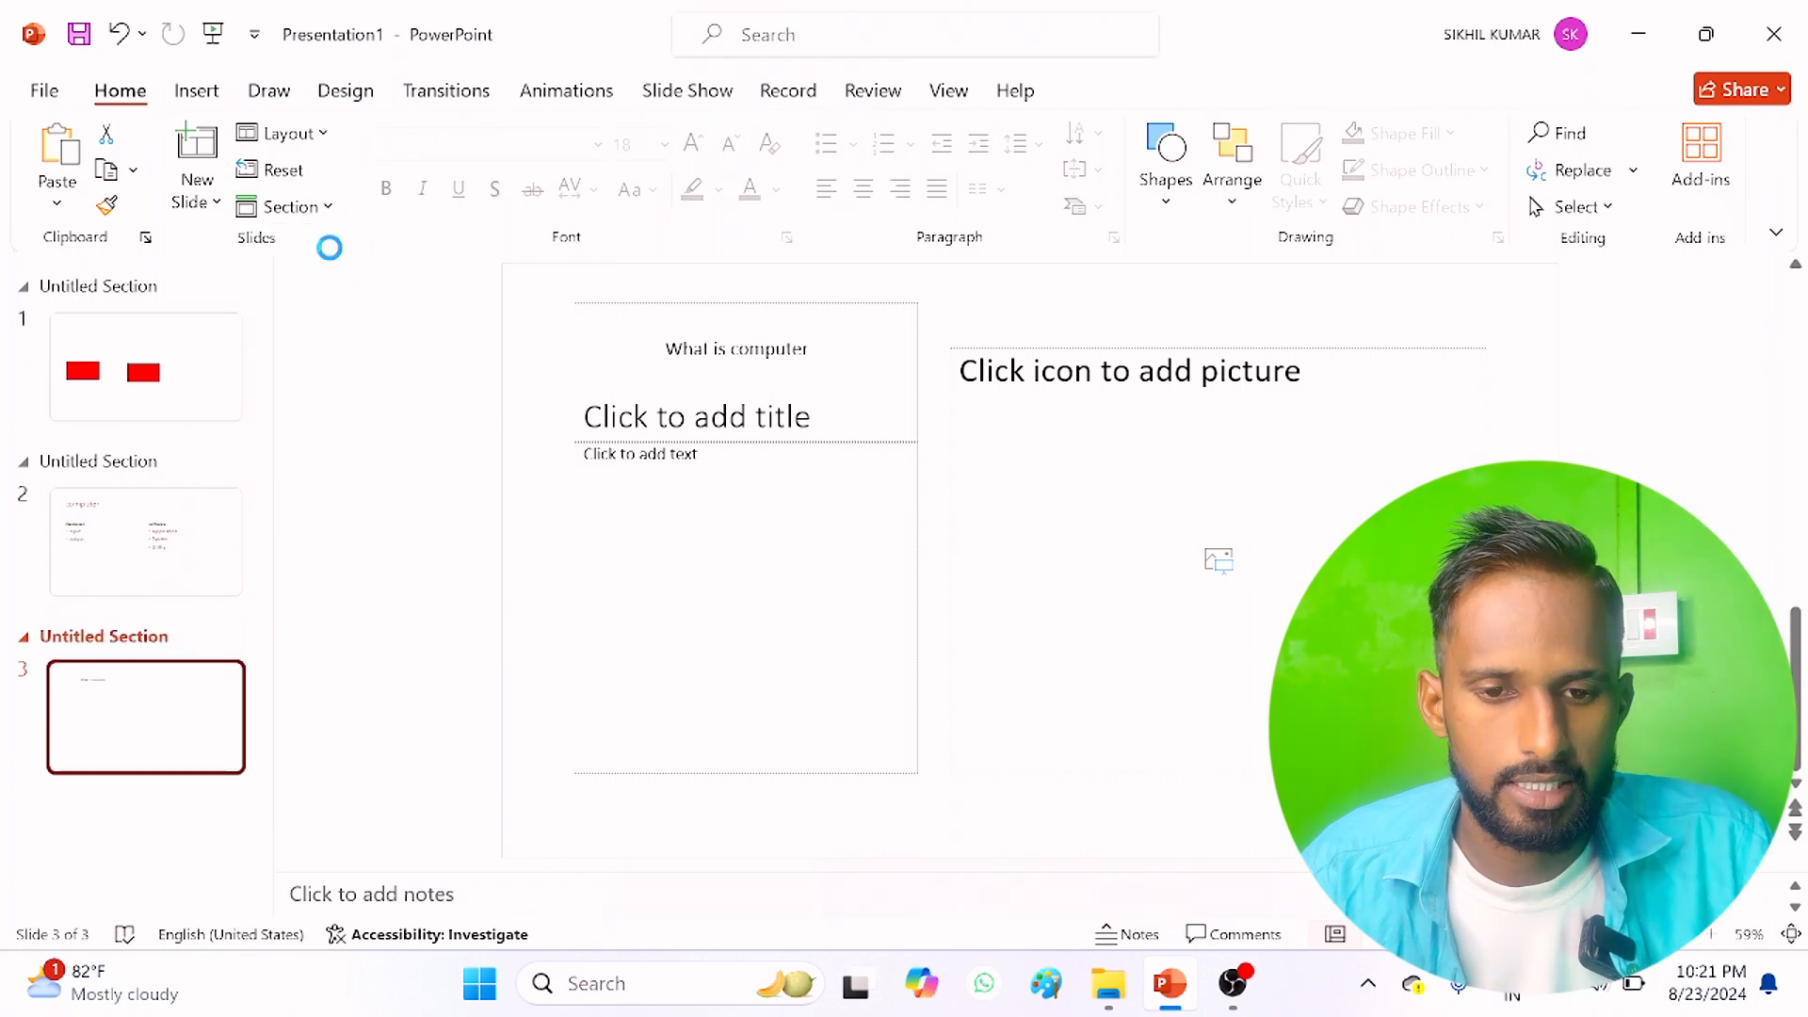
click(847, 526)
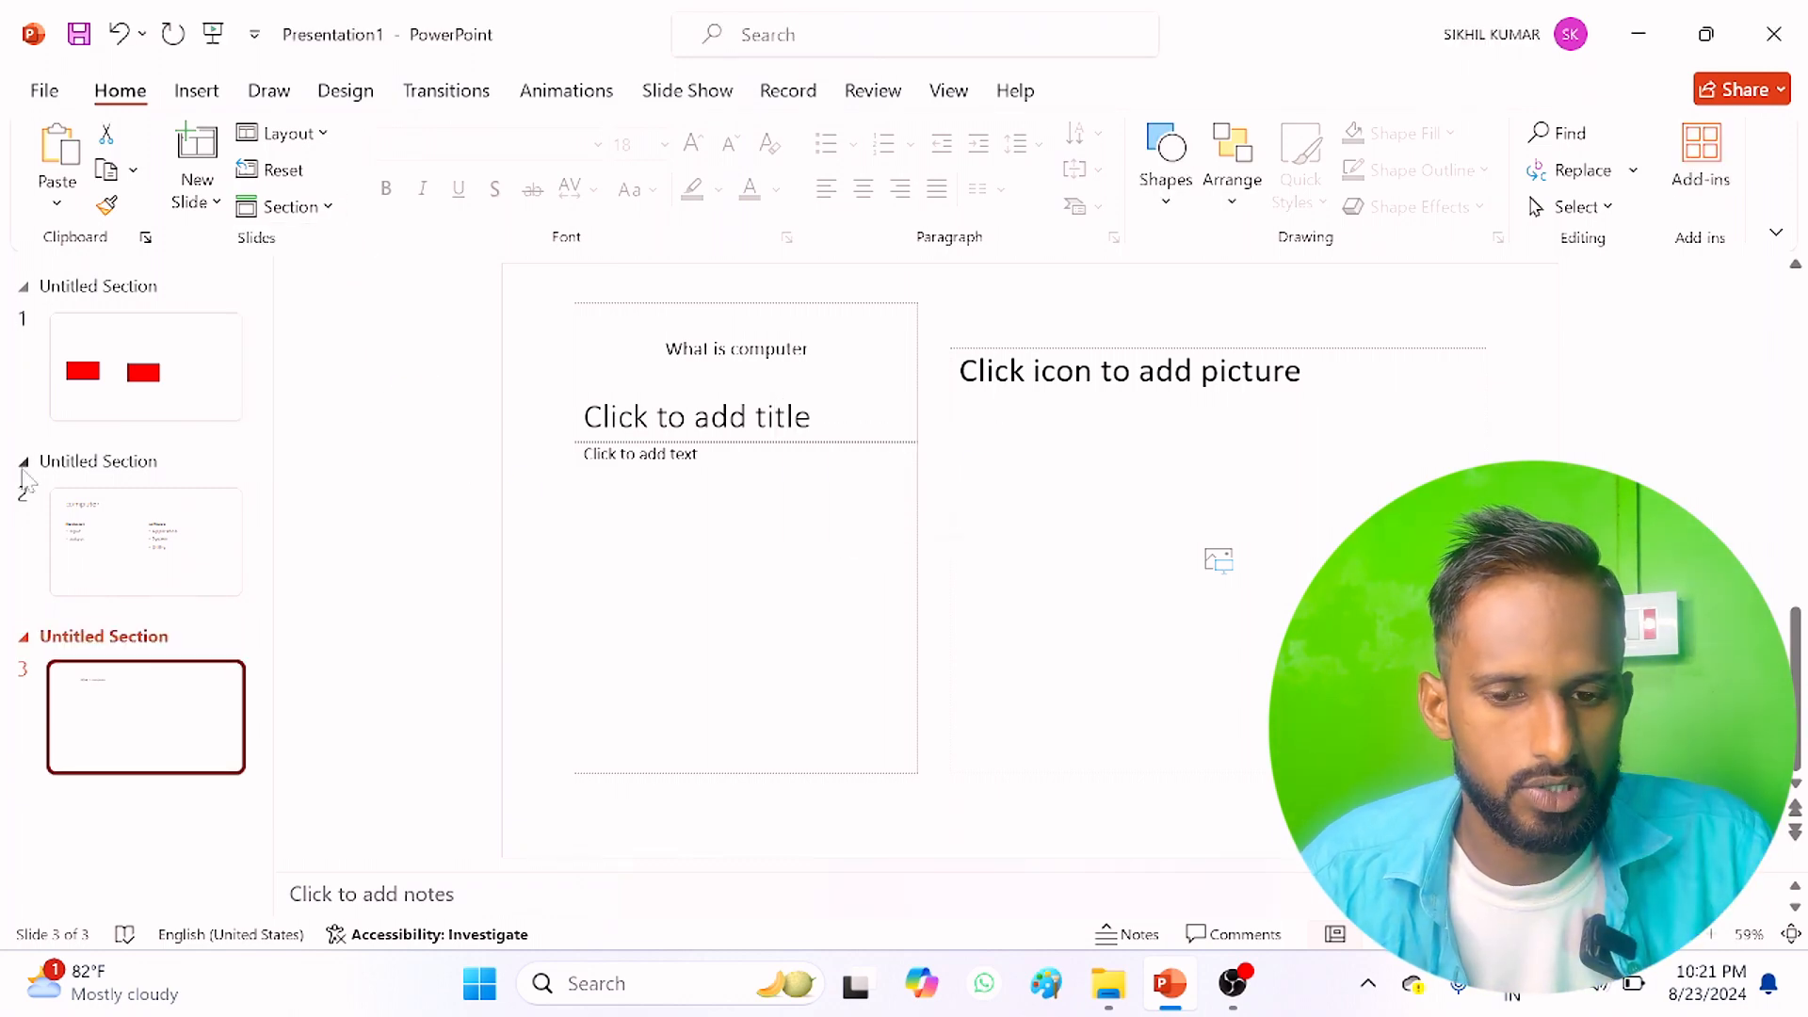
Step: Apply the light pink theme with the wooden floor to the presentation's slides
click(165, 389)
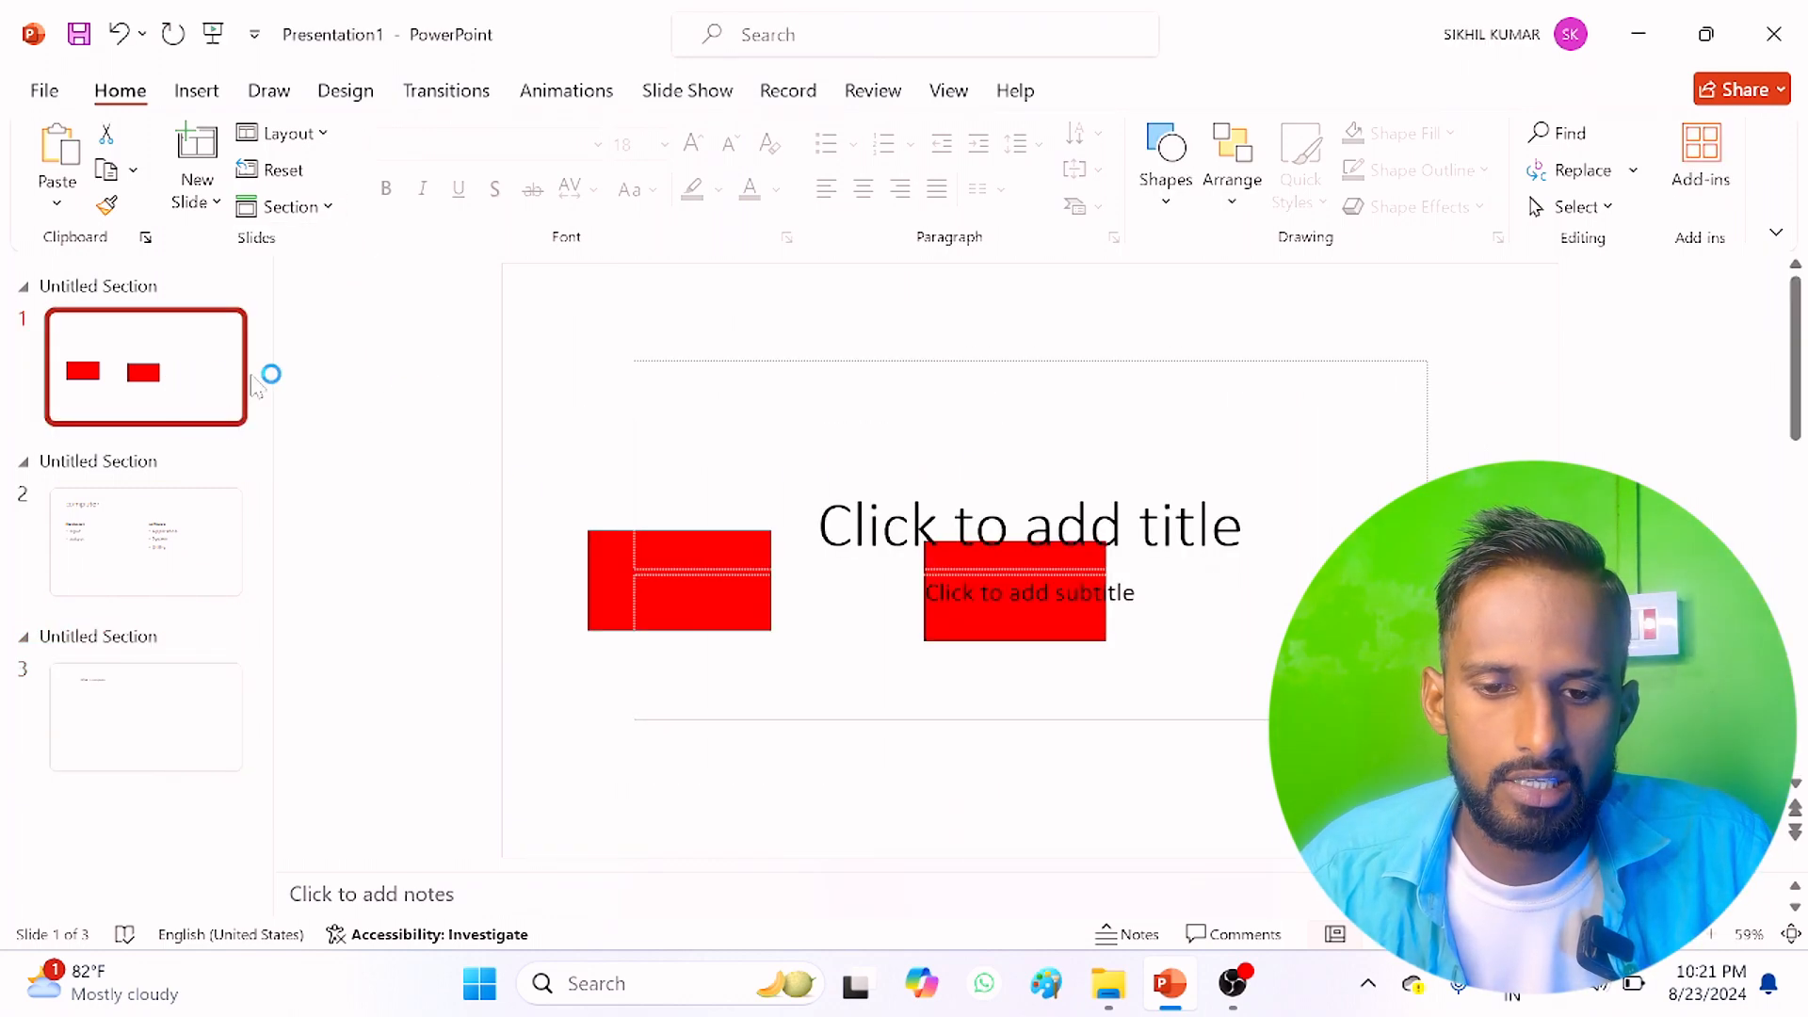
click(345, 91)
click(490, 168)
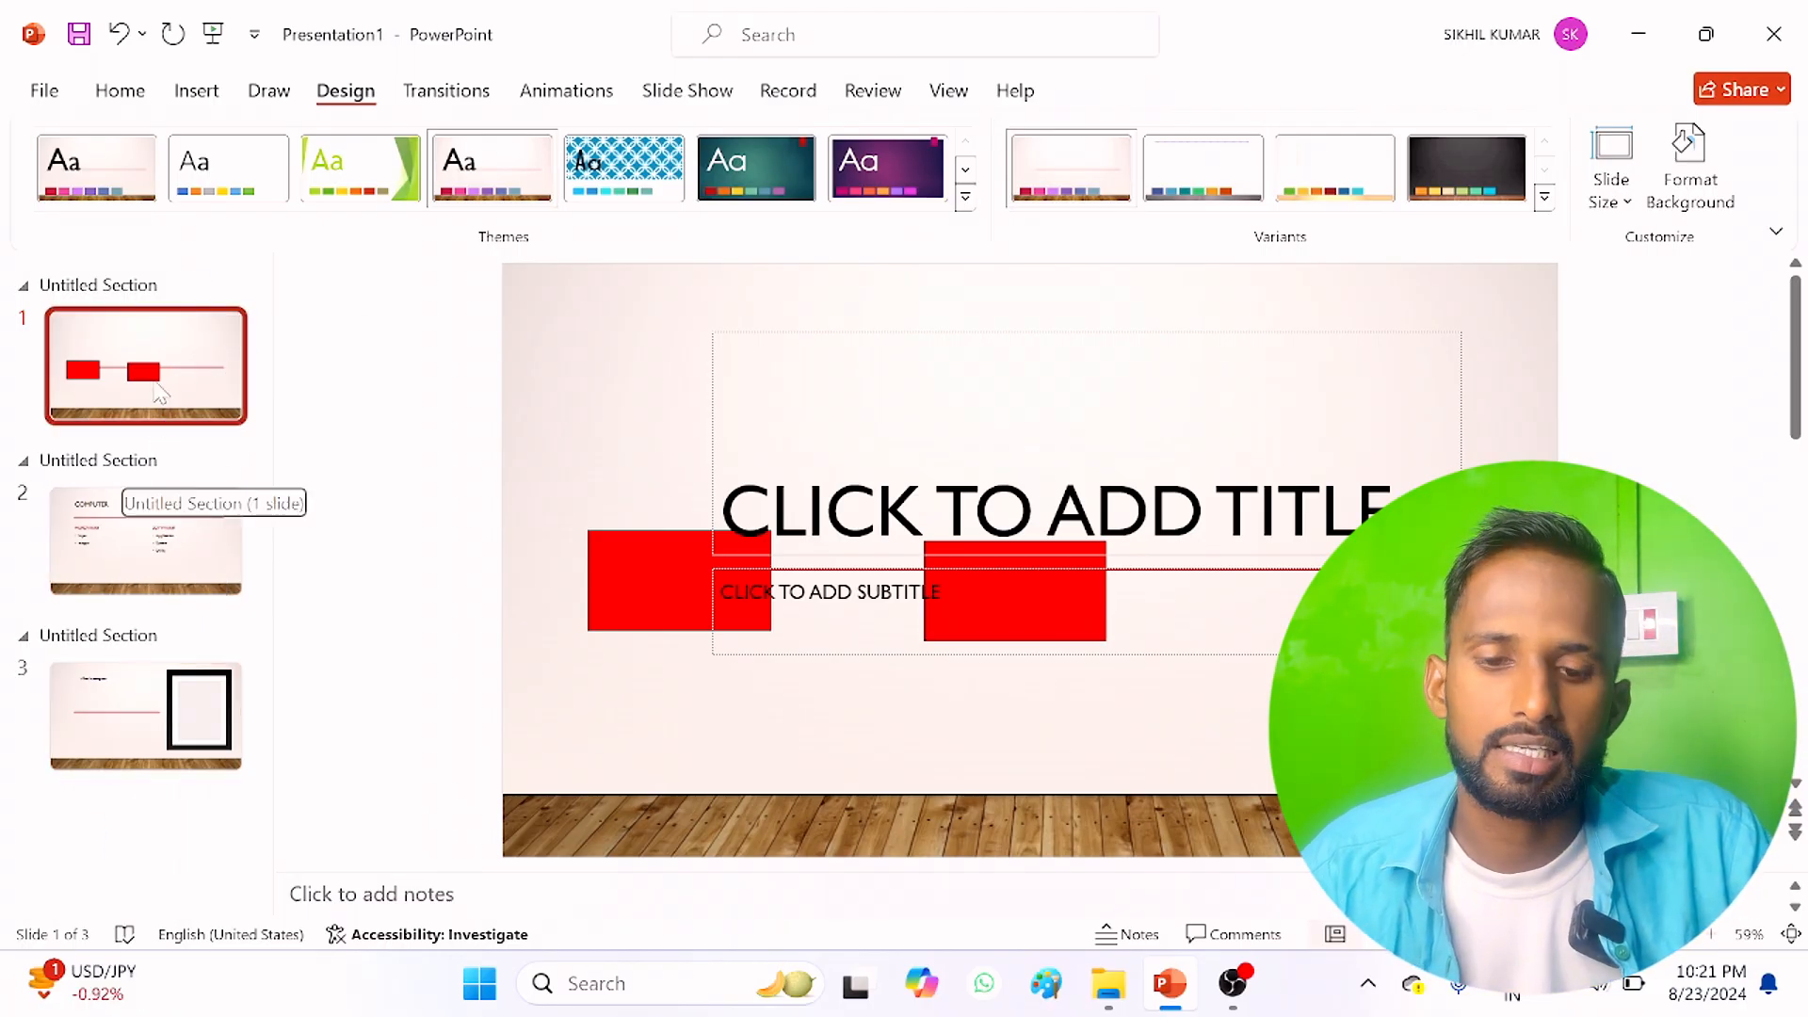
Step: Select the first section and apply the dark teal theme with the red tab to it
click(151, 545)
click(142, 635)
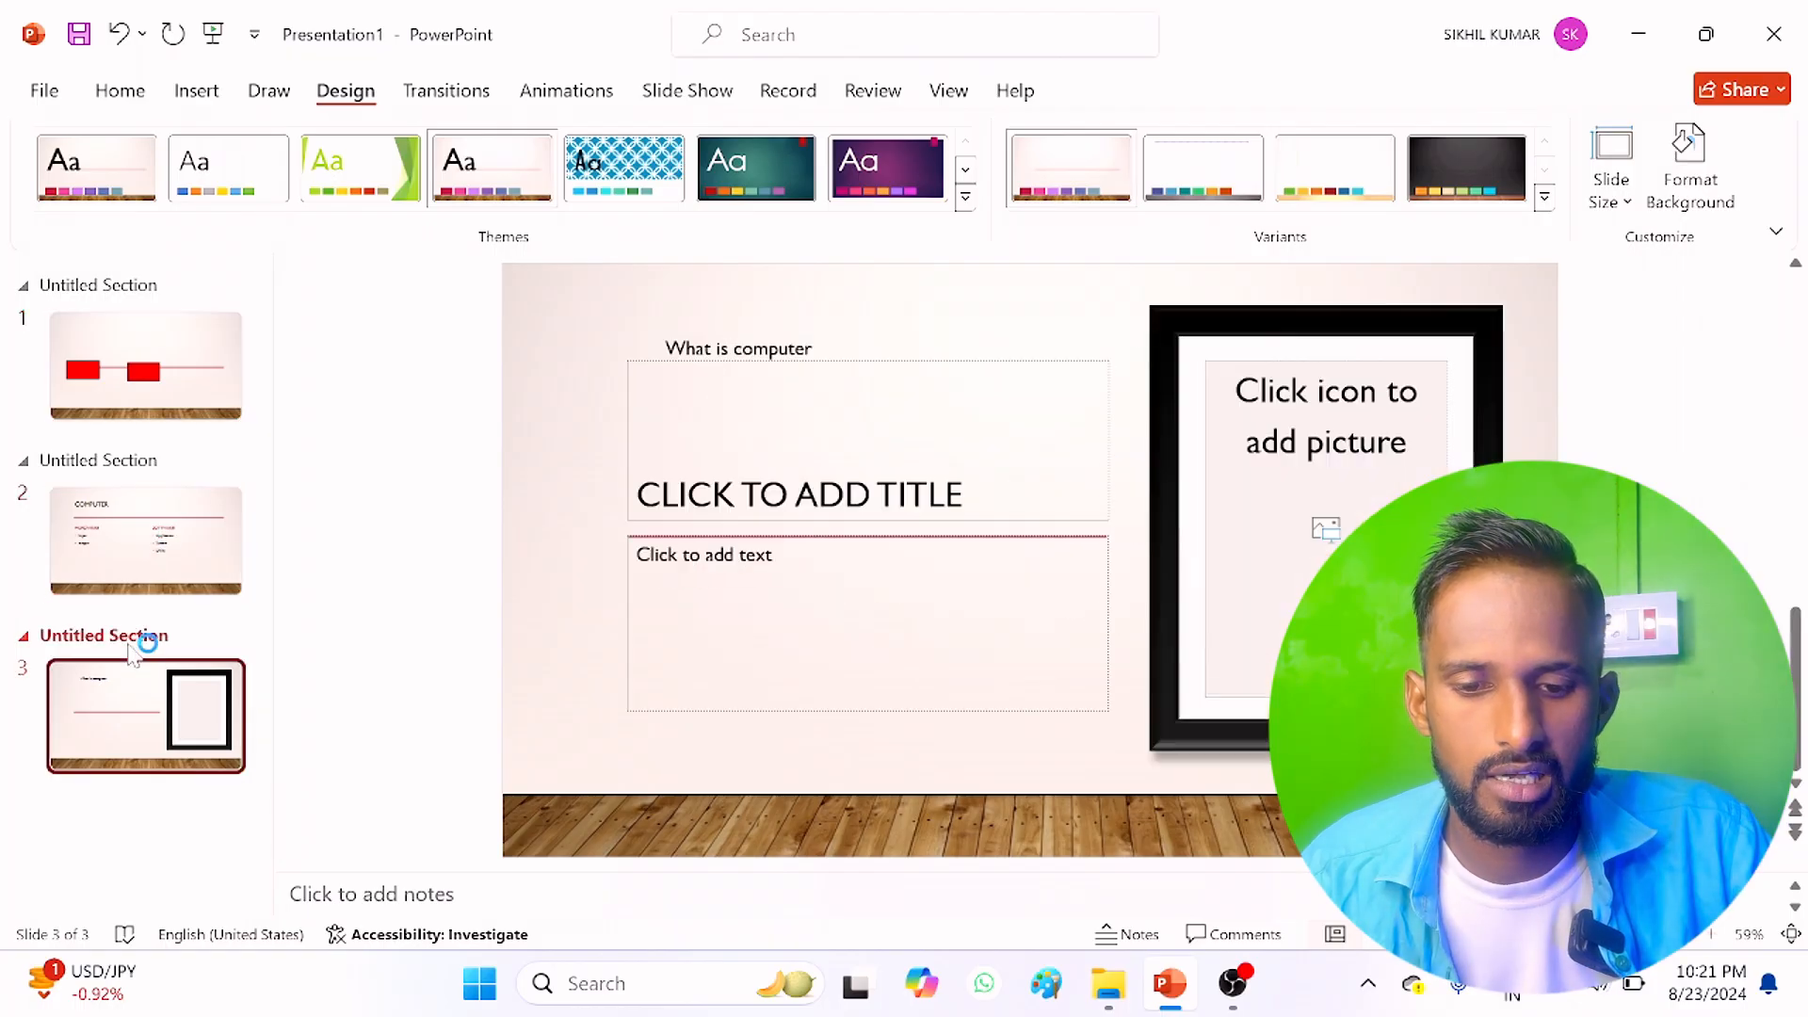
click(114, 287)
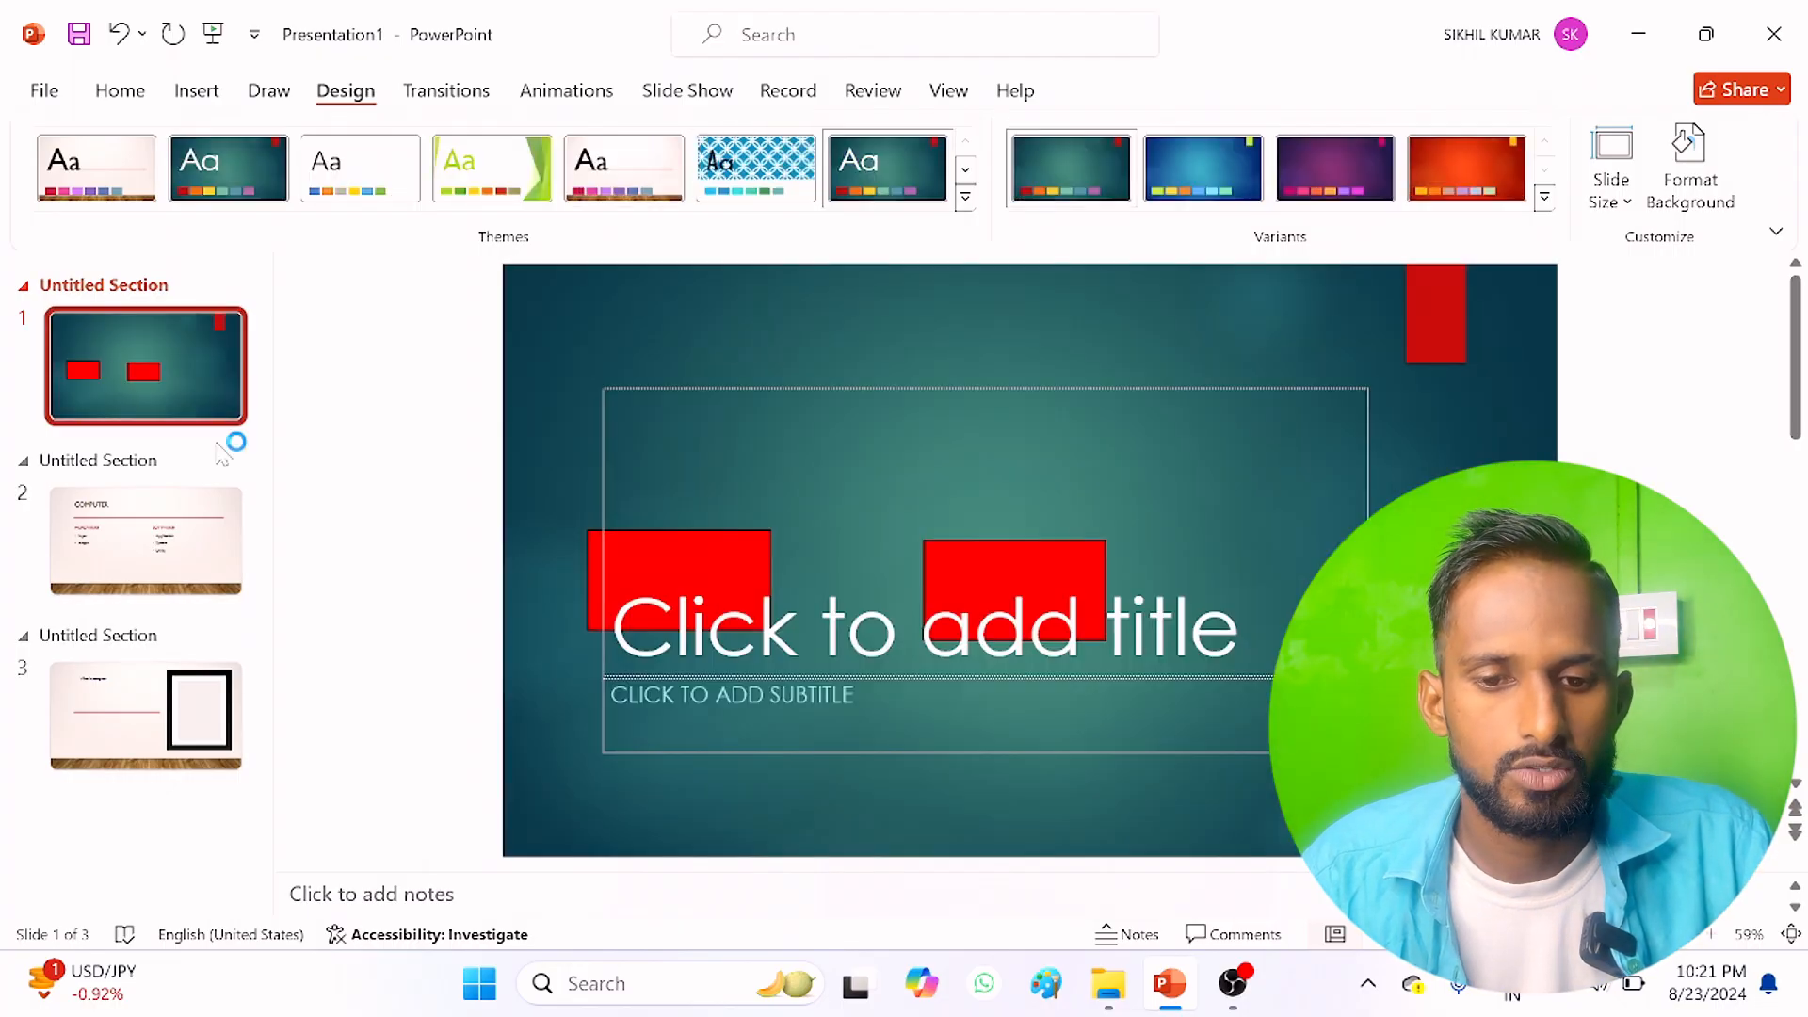
Step: Apply the blue patterned theme to the second section and to the third section
click(111, 464)
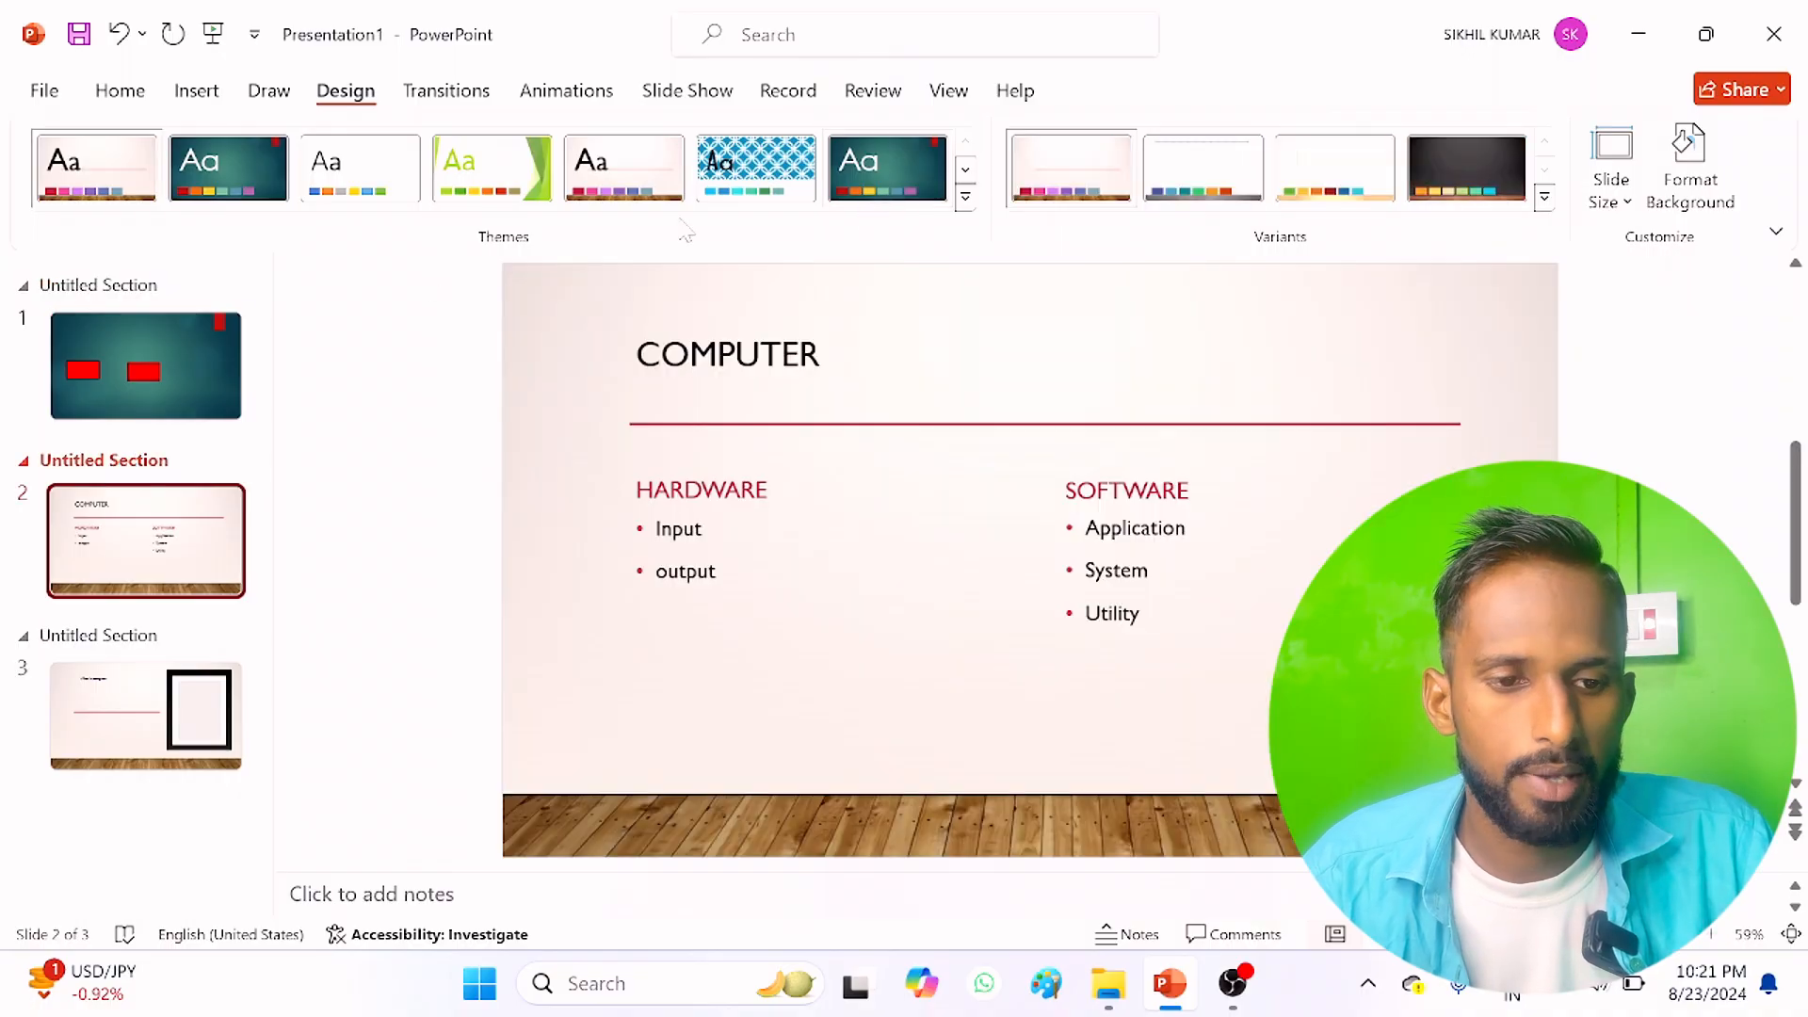
click(770, 193)
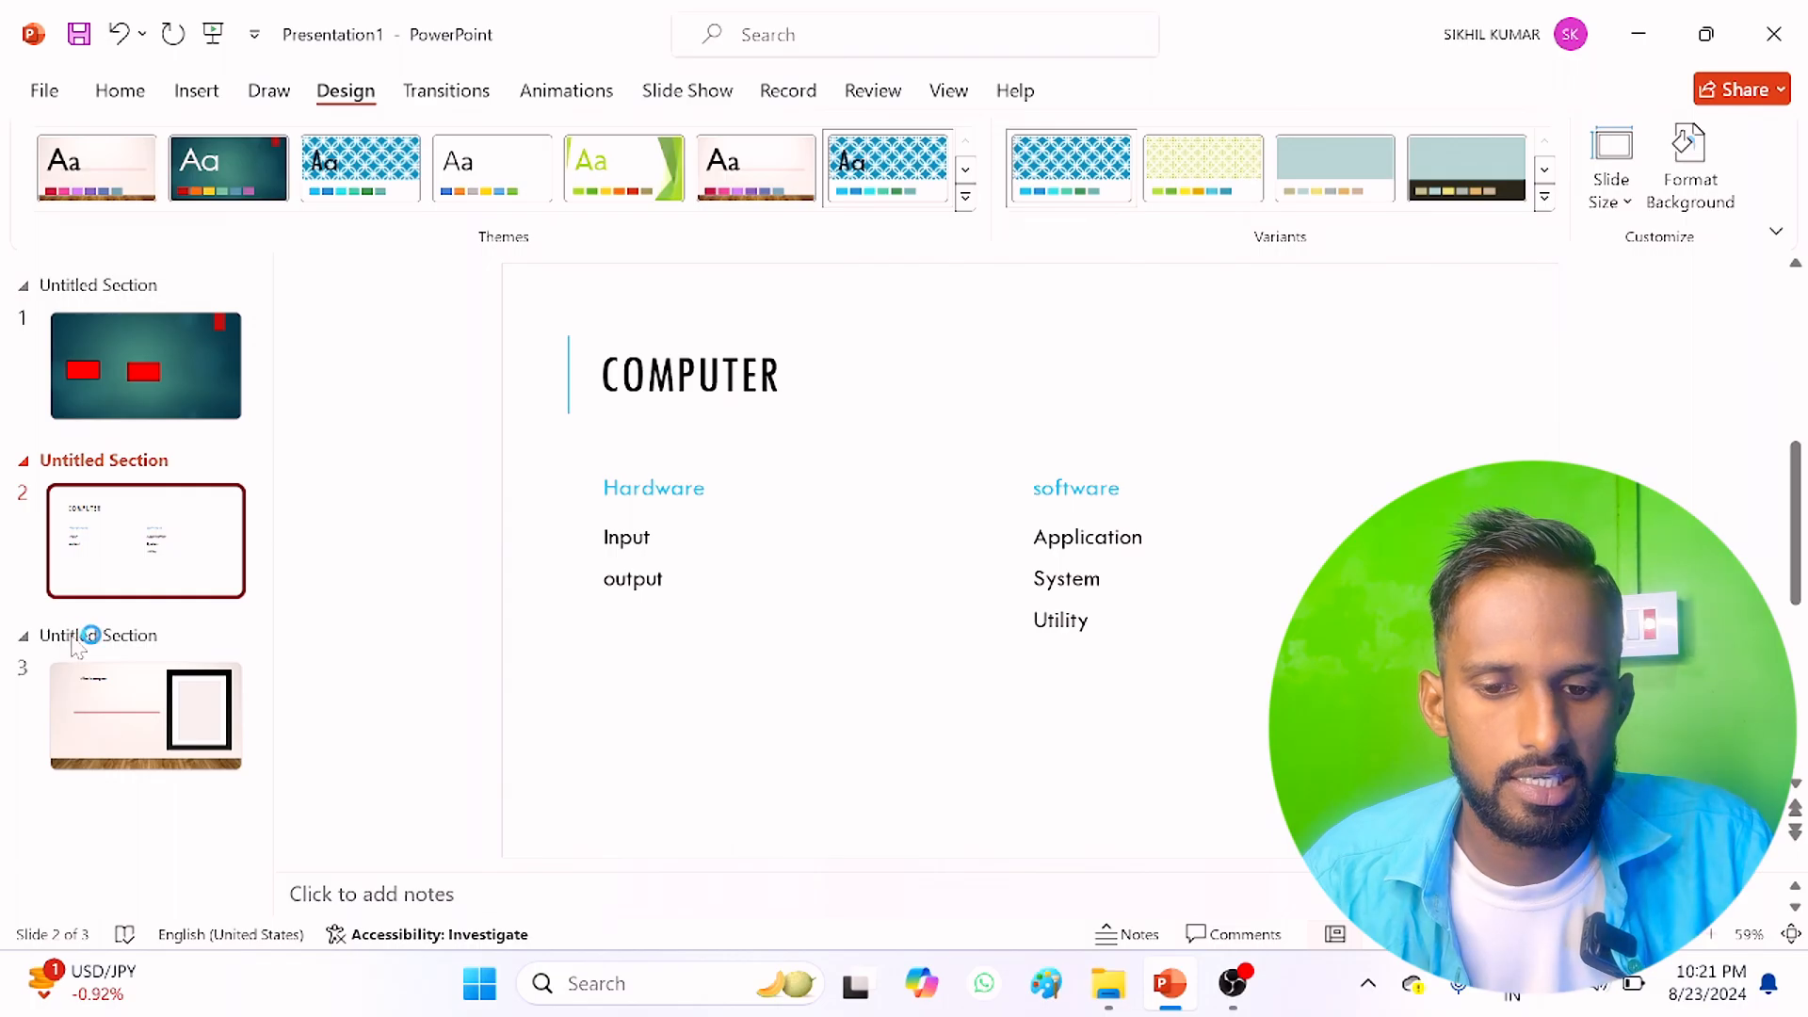
click(76, 637)
click(336, 173)
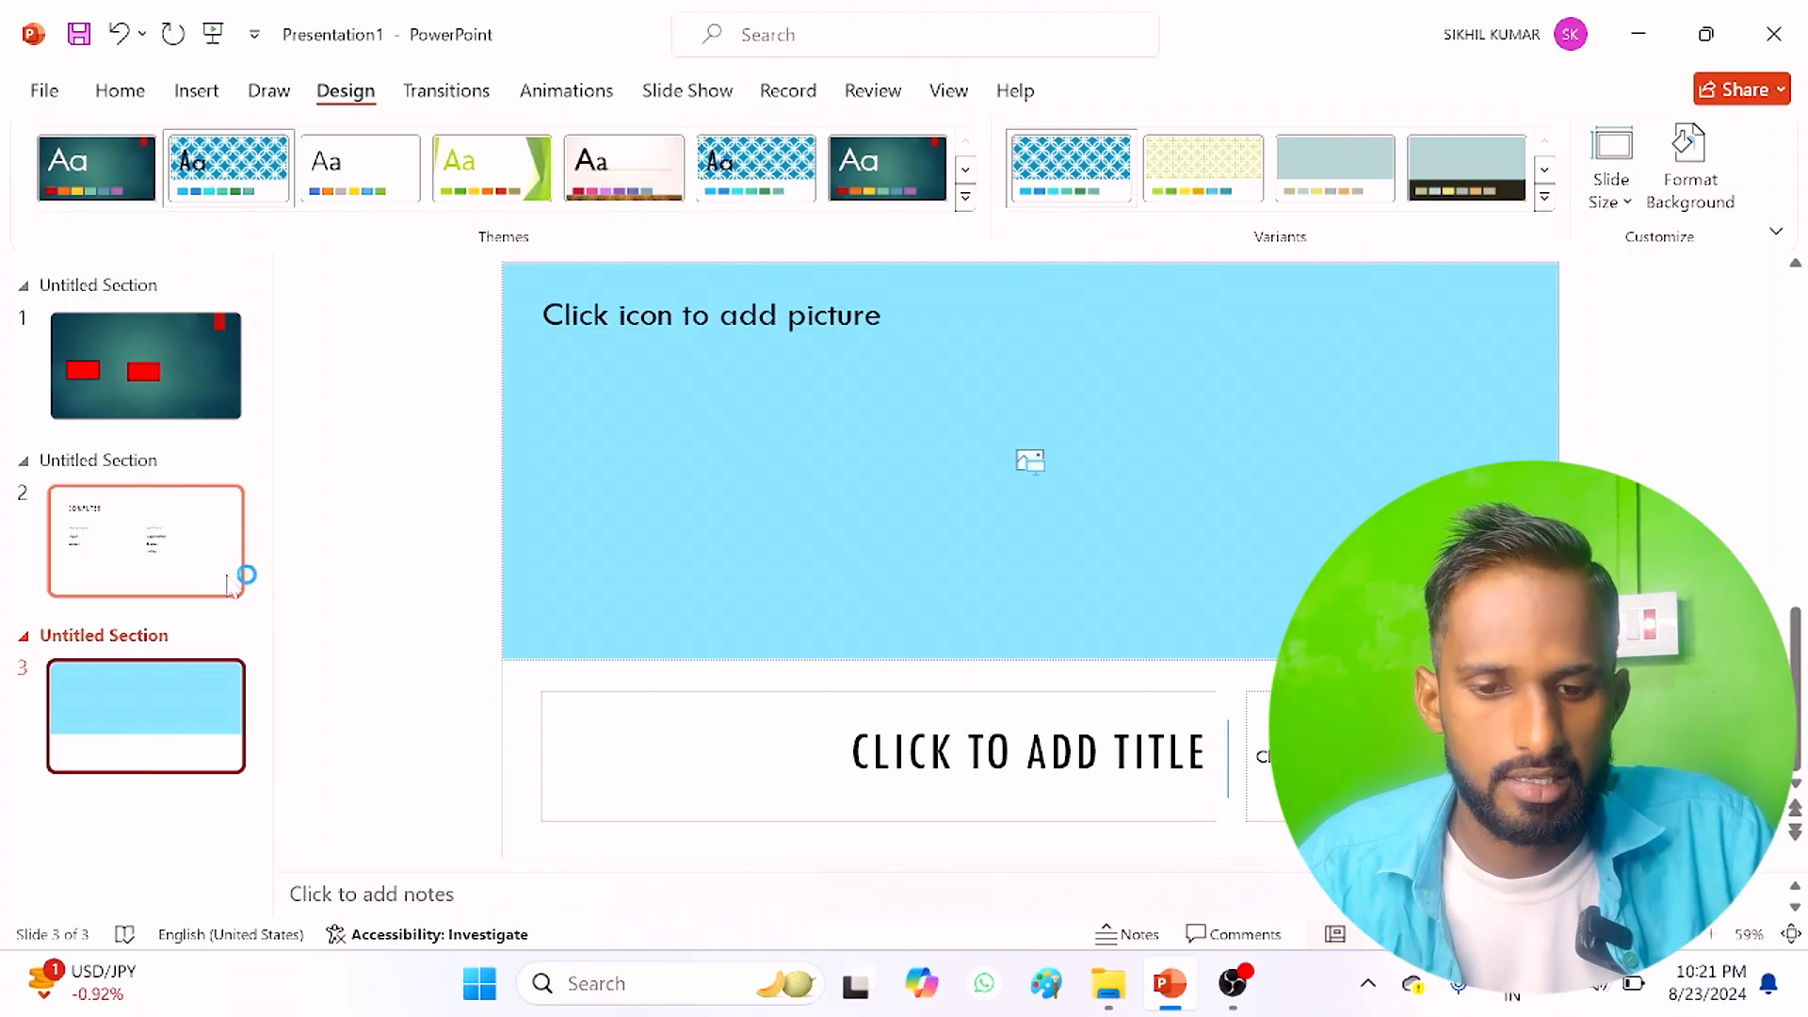
Step: Remove all sections from the presentation
click(120, 91)
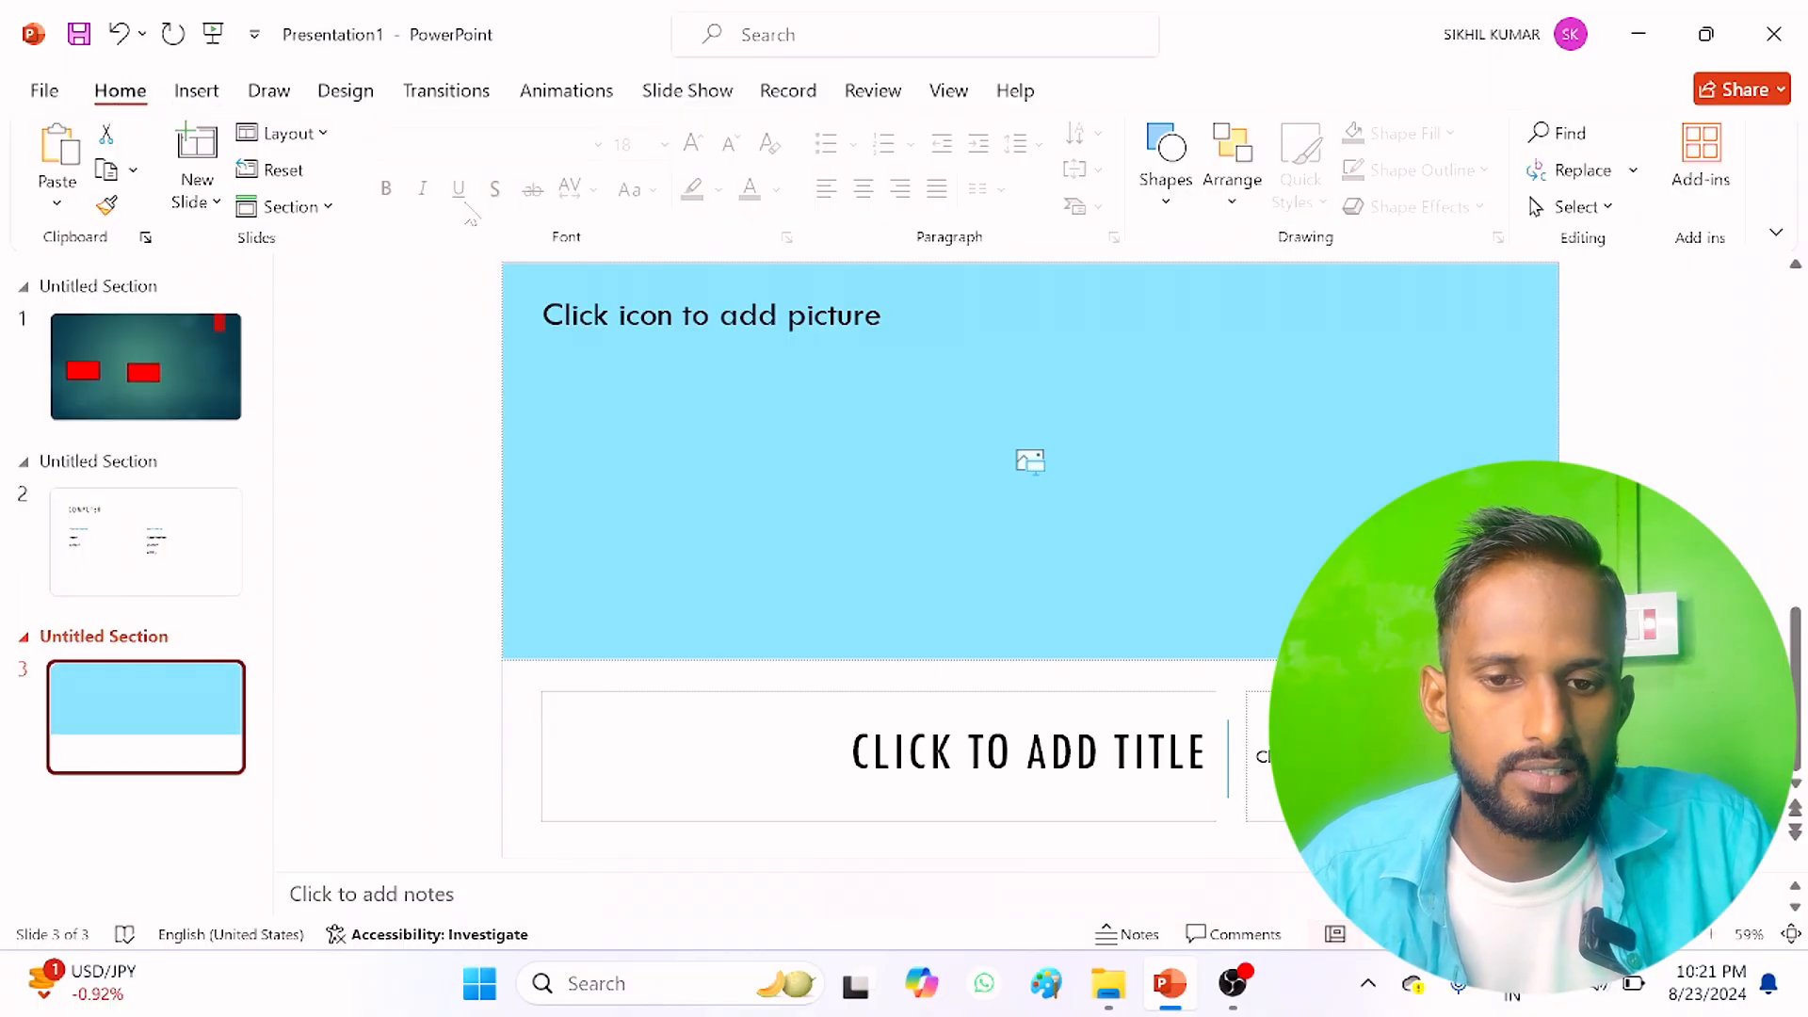
click(290, 207)
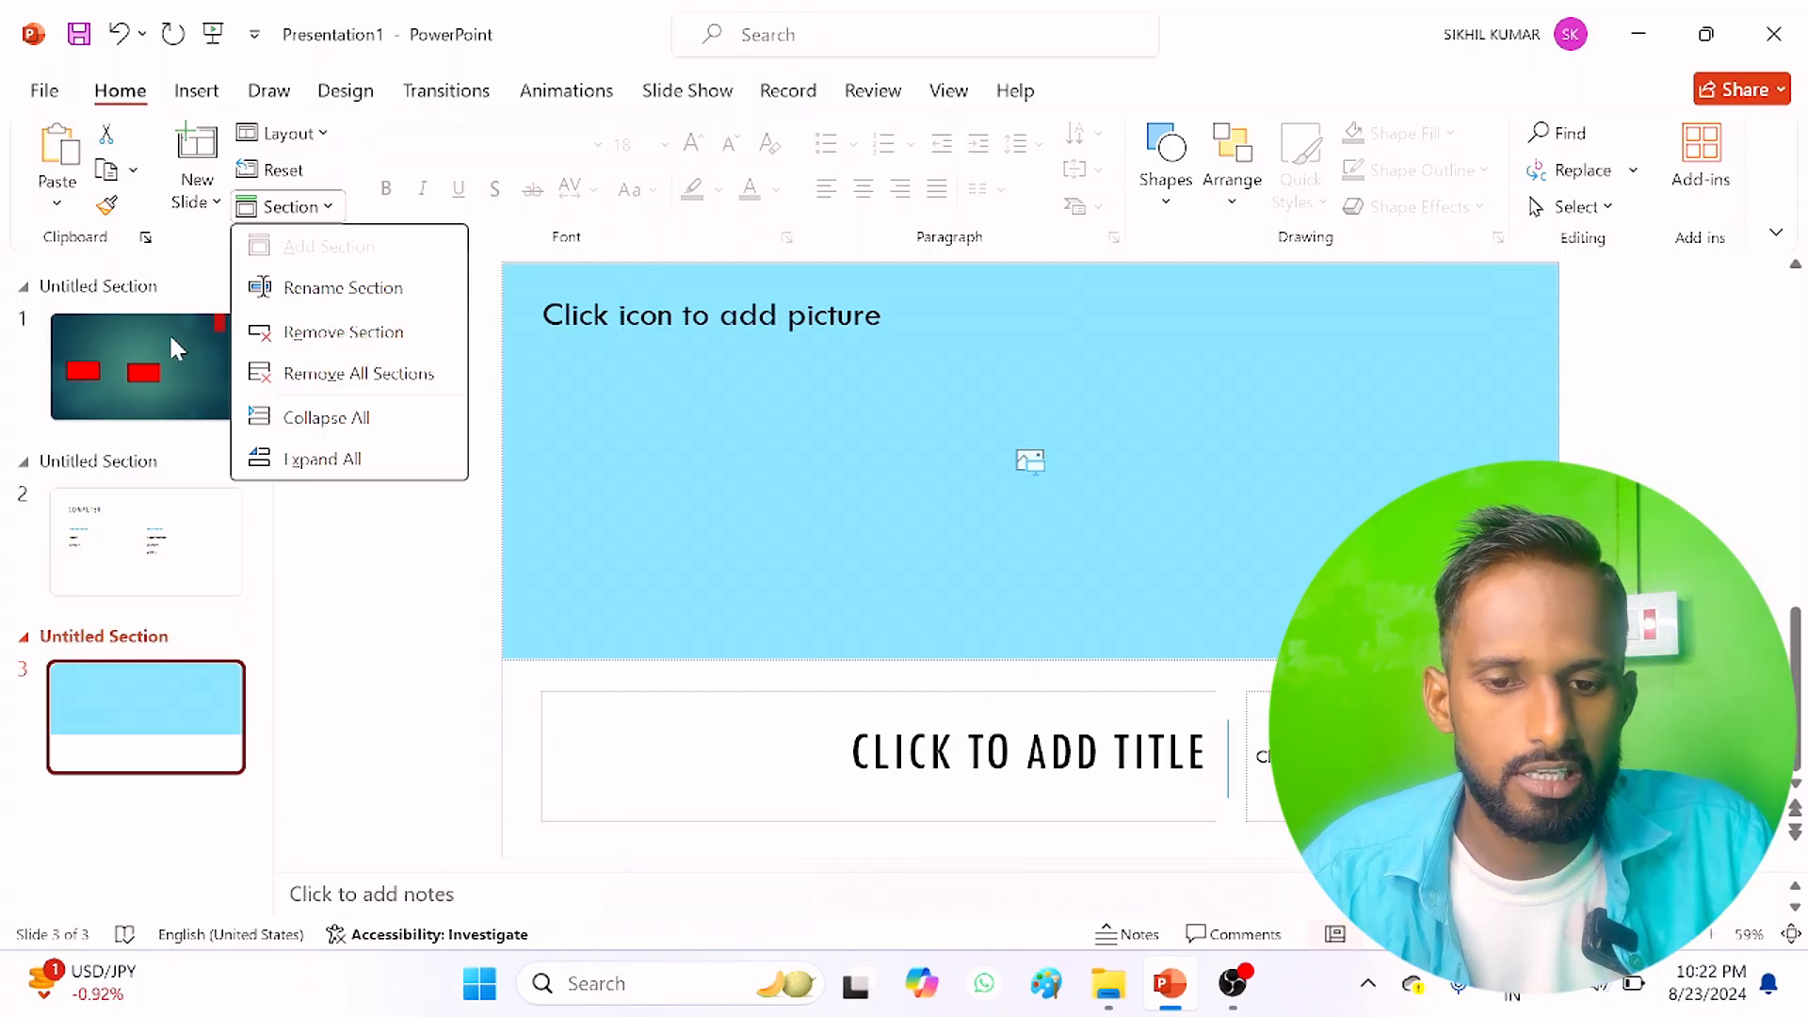
click(358, 373)
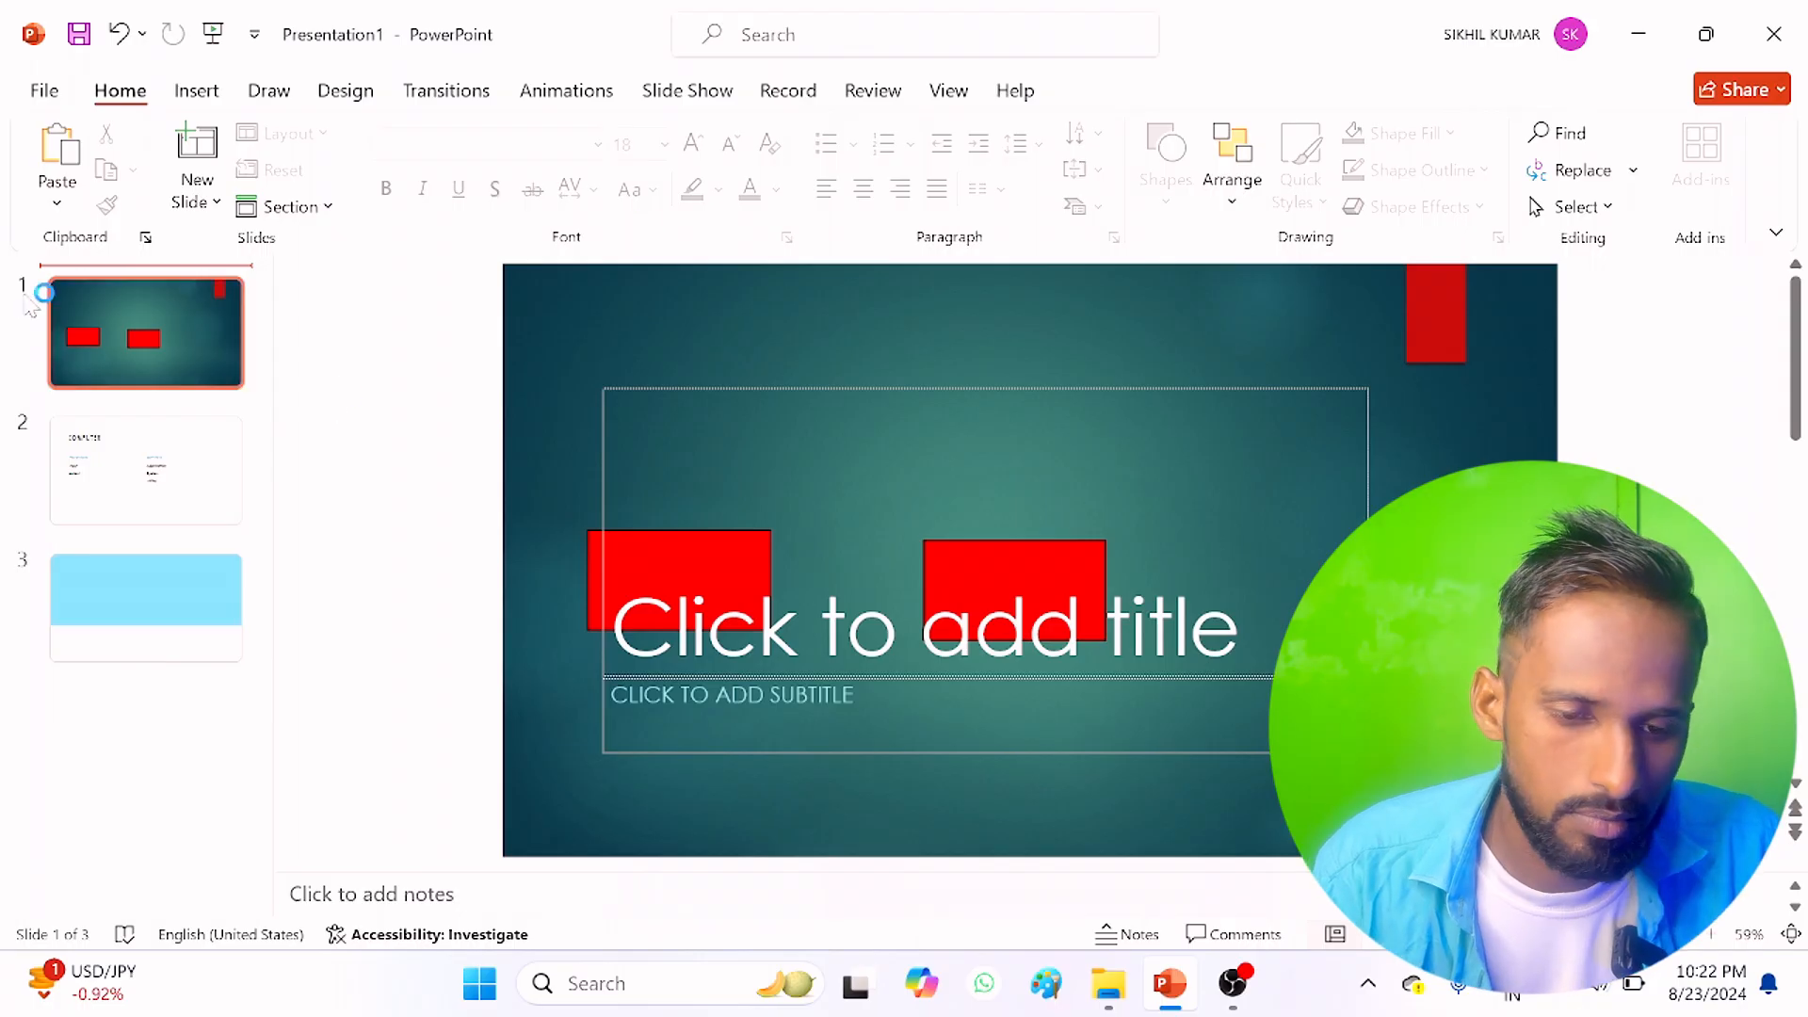
Step: Format the second slide's title "COMPUTER" with bold, italic, underline and text shadow
click(146, 456)
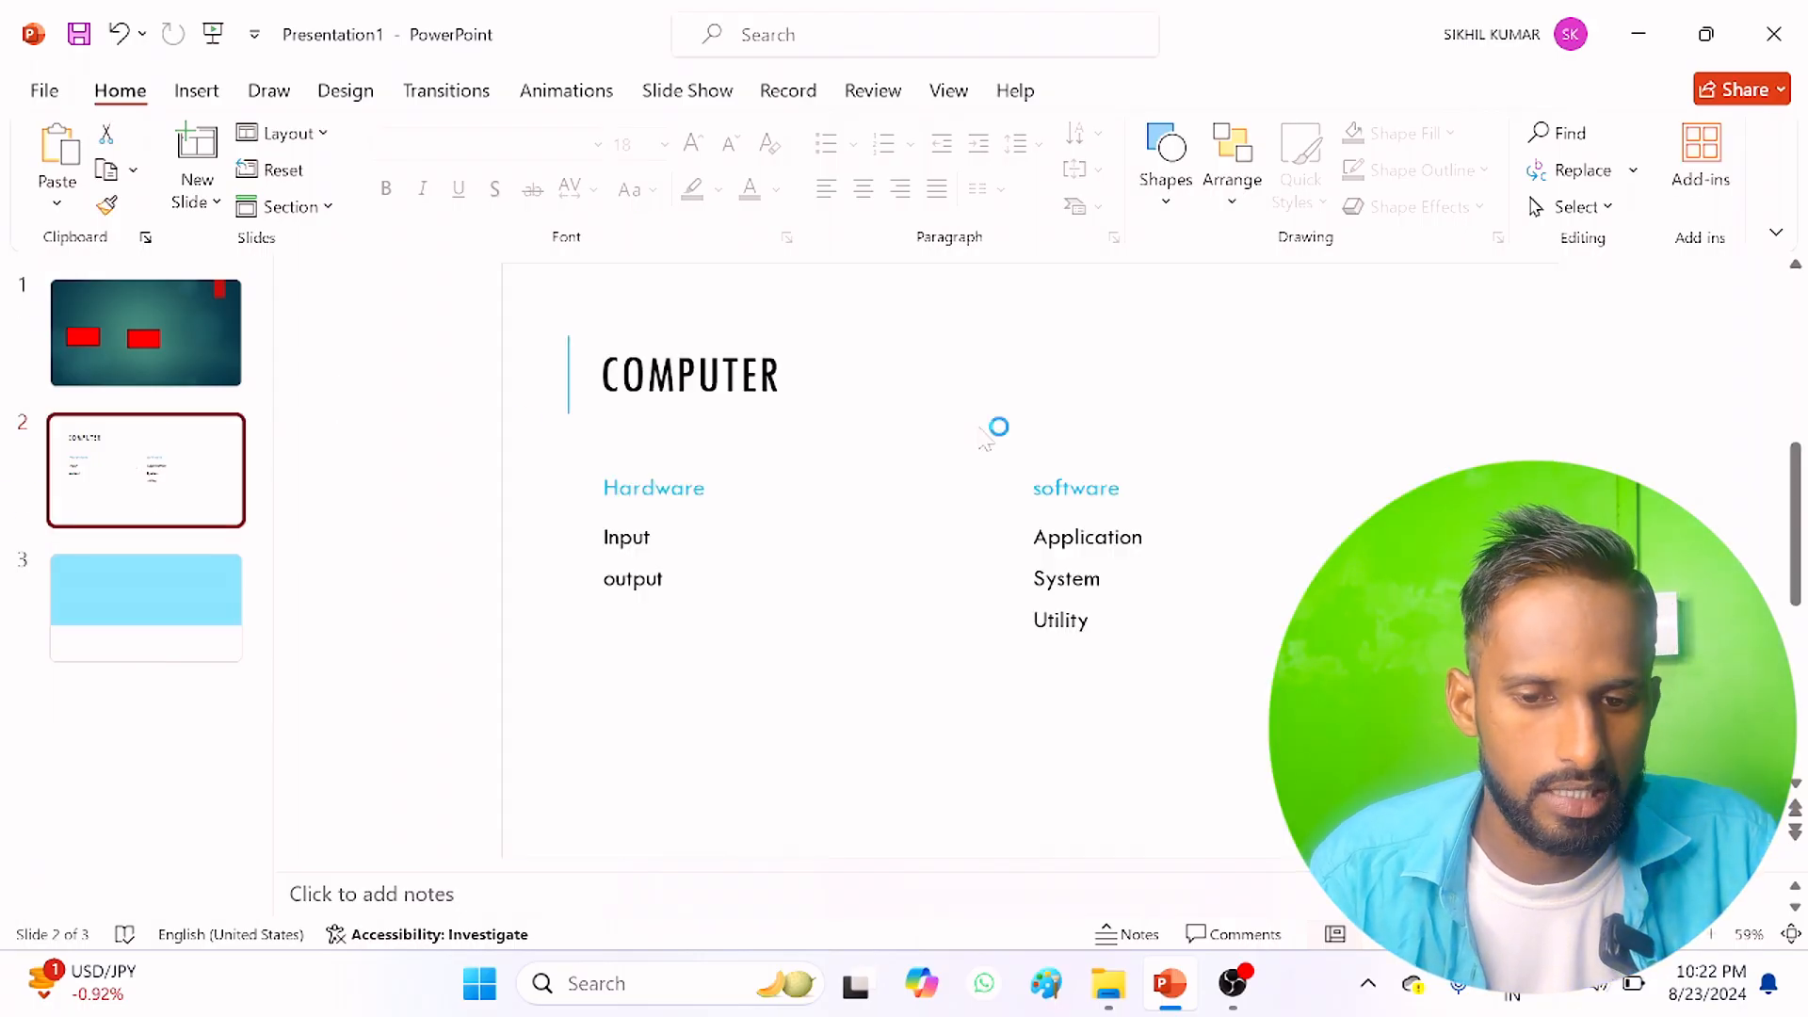
click(843, 355)
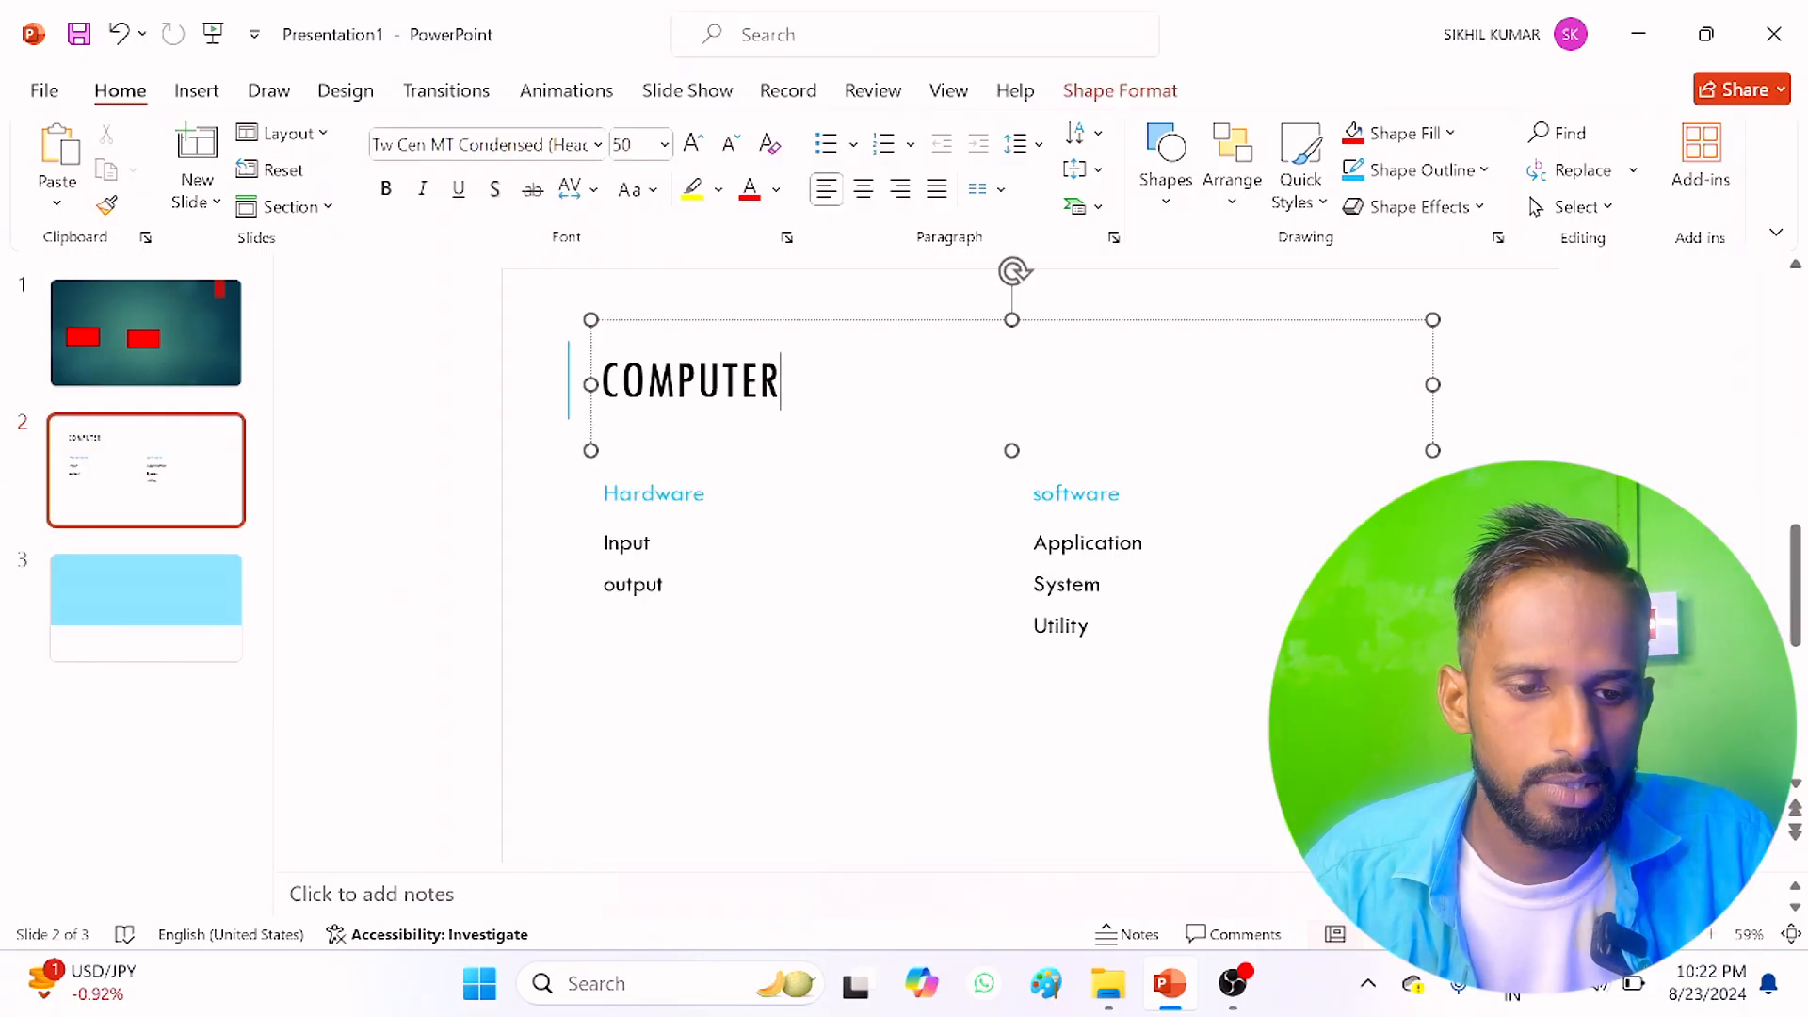
double_click(691, 381)
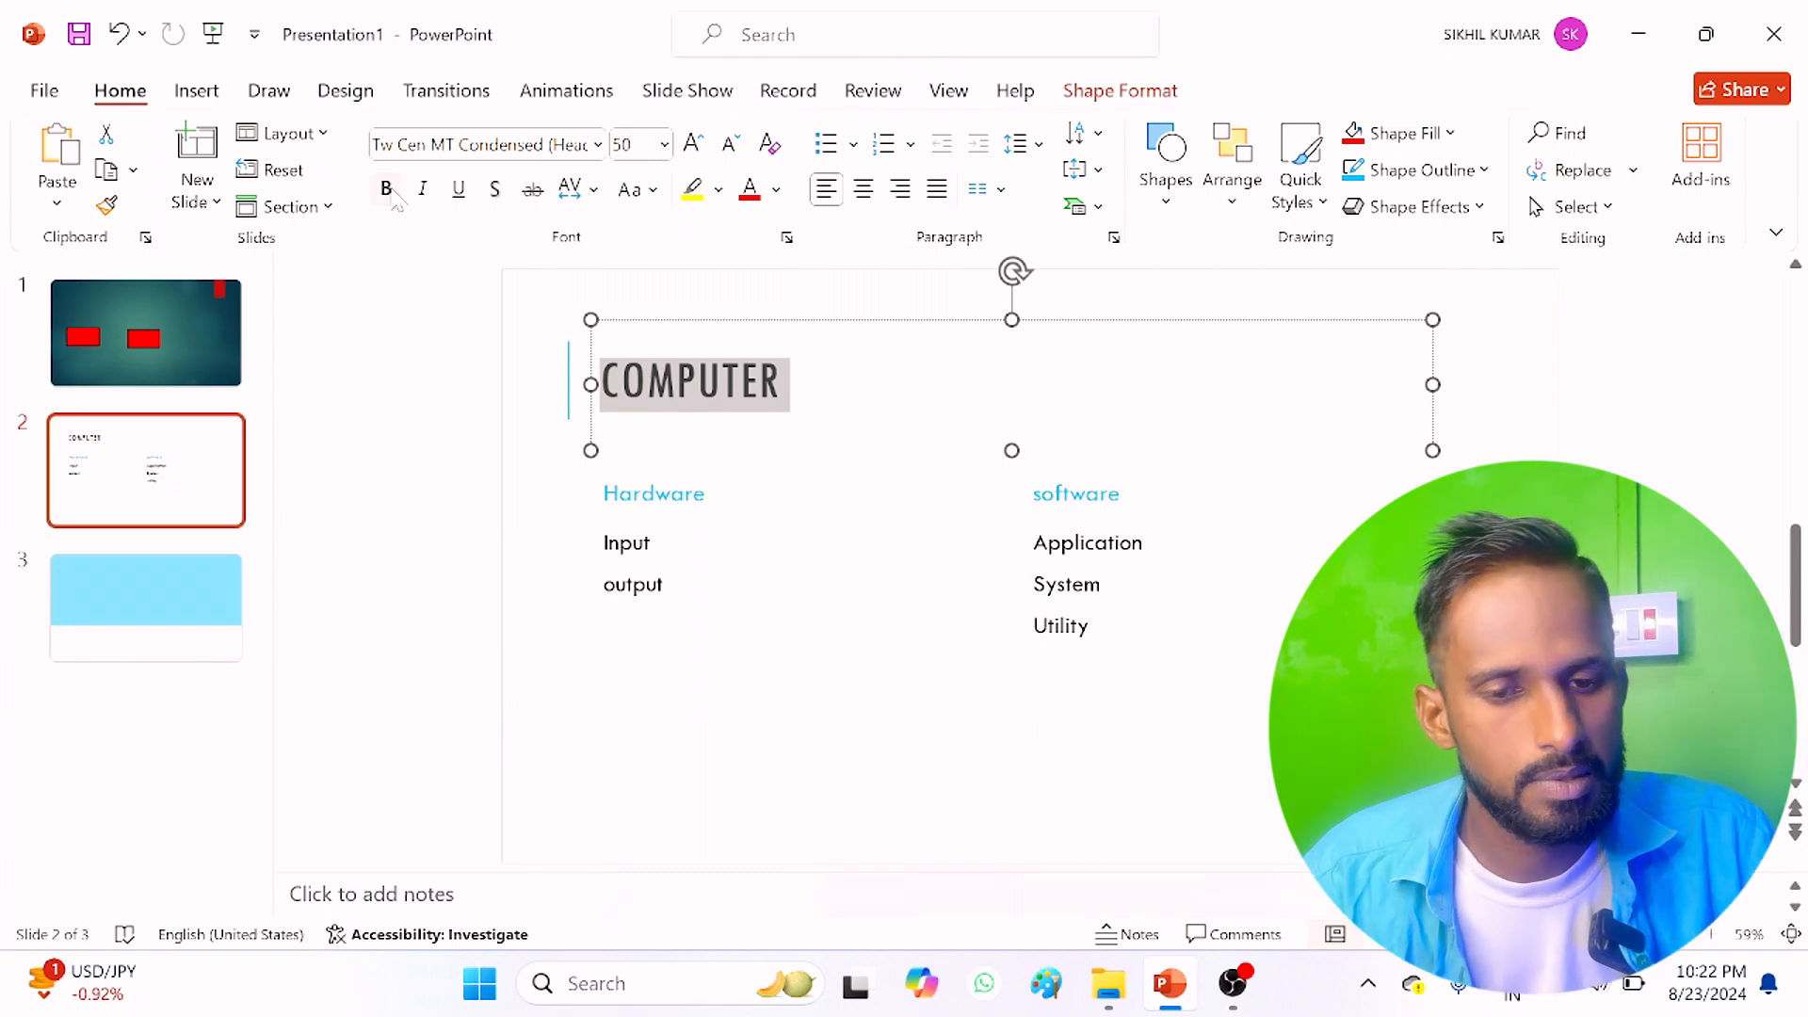
click(388, 190)
click(422, 192)
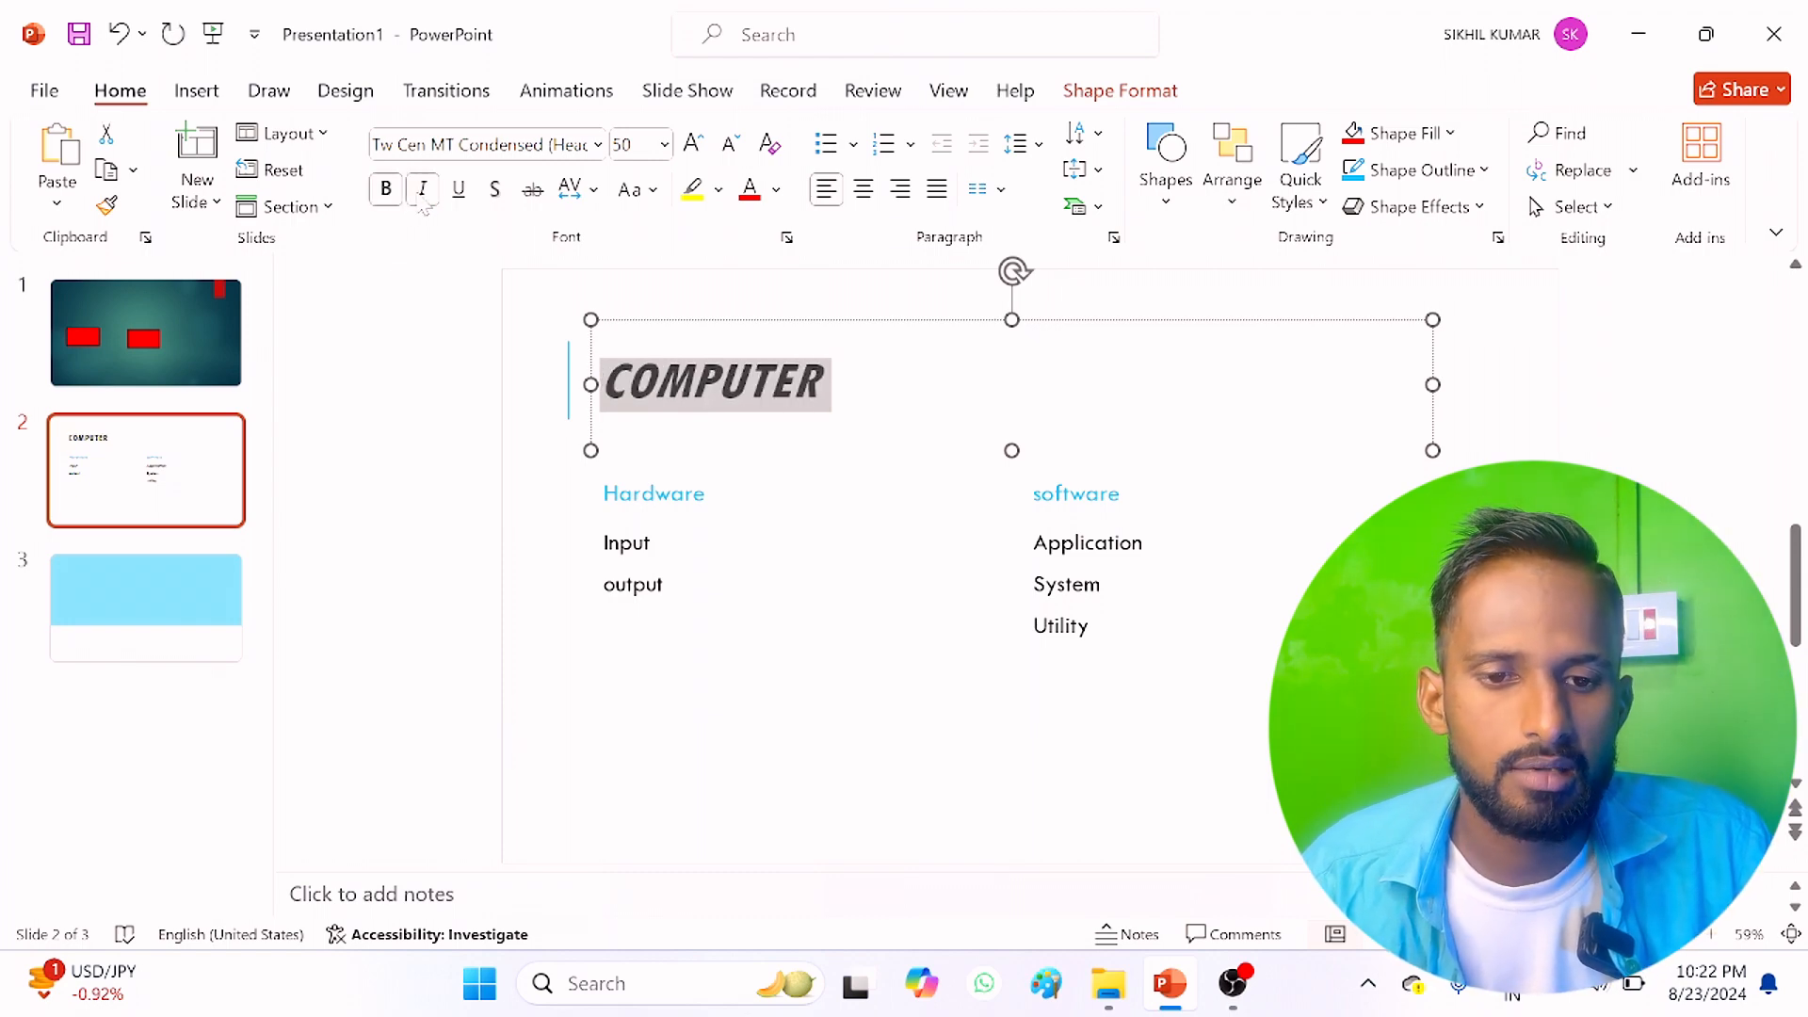
click(451, 200)
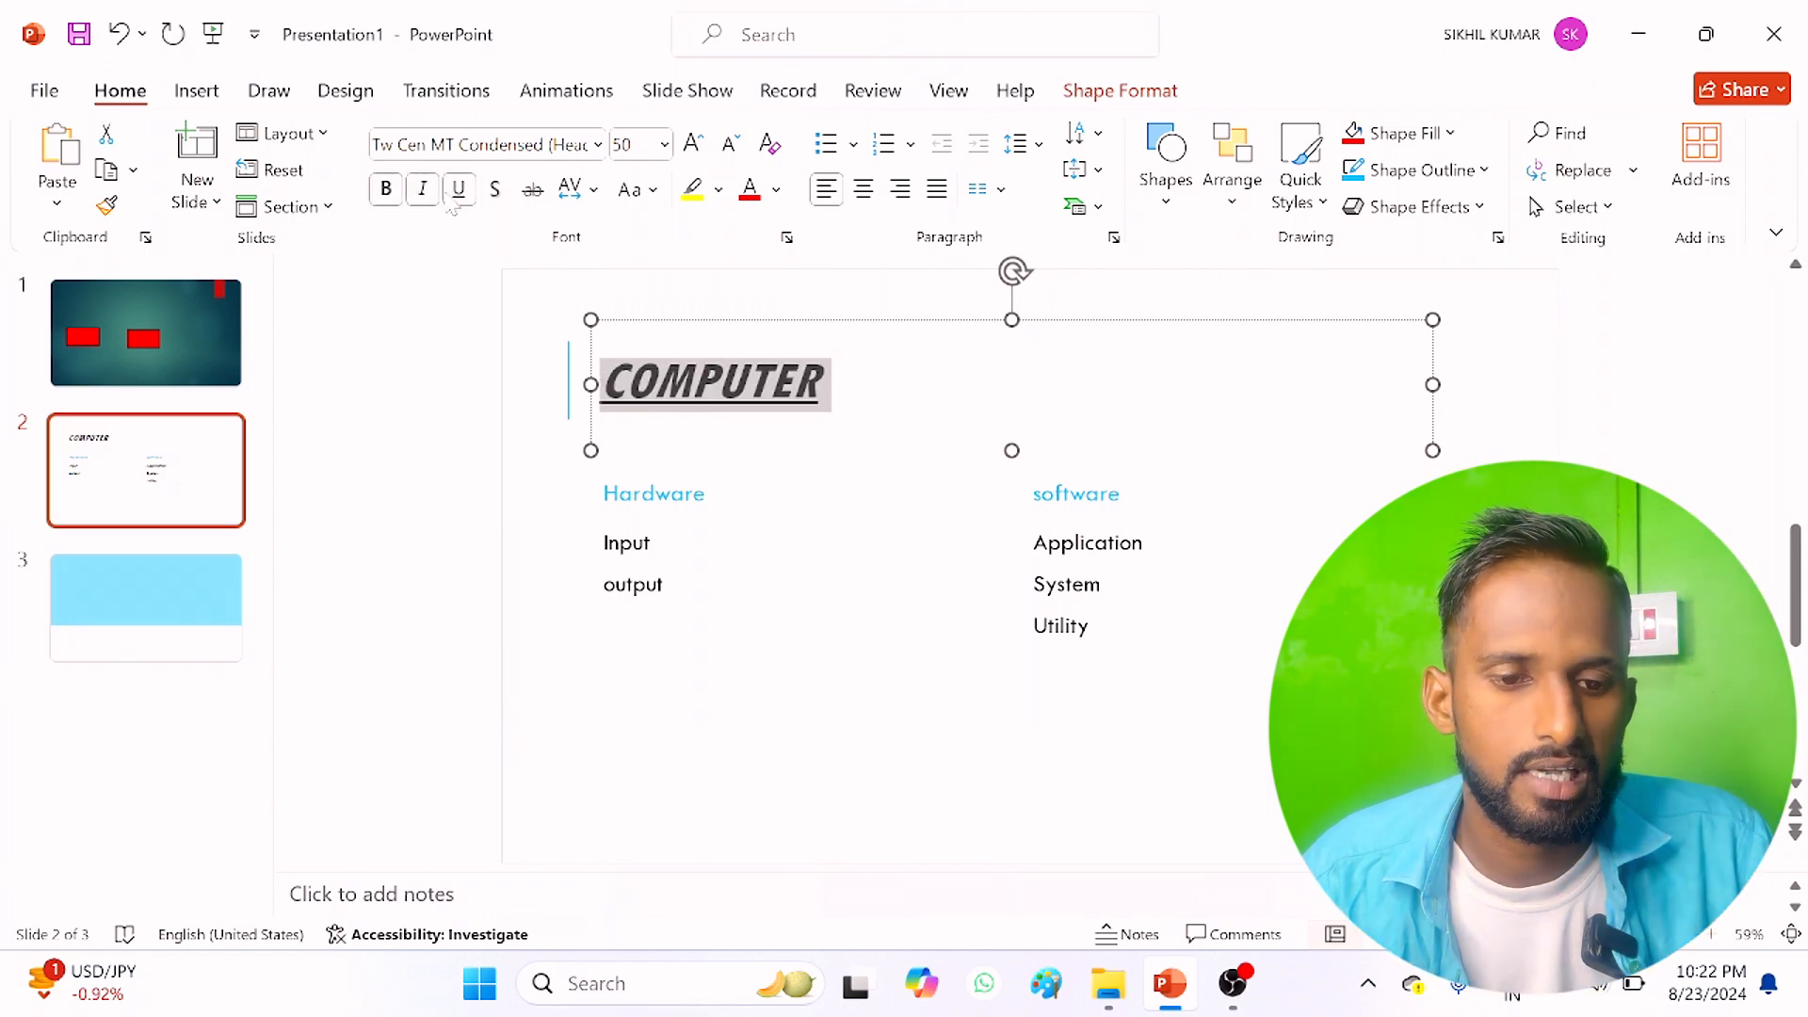
click(496, 191)
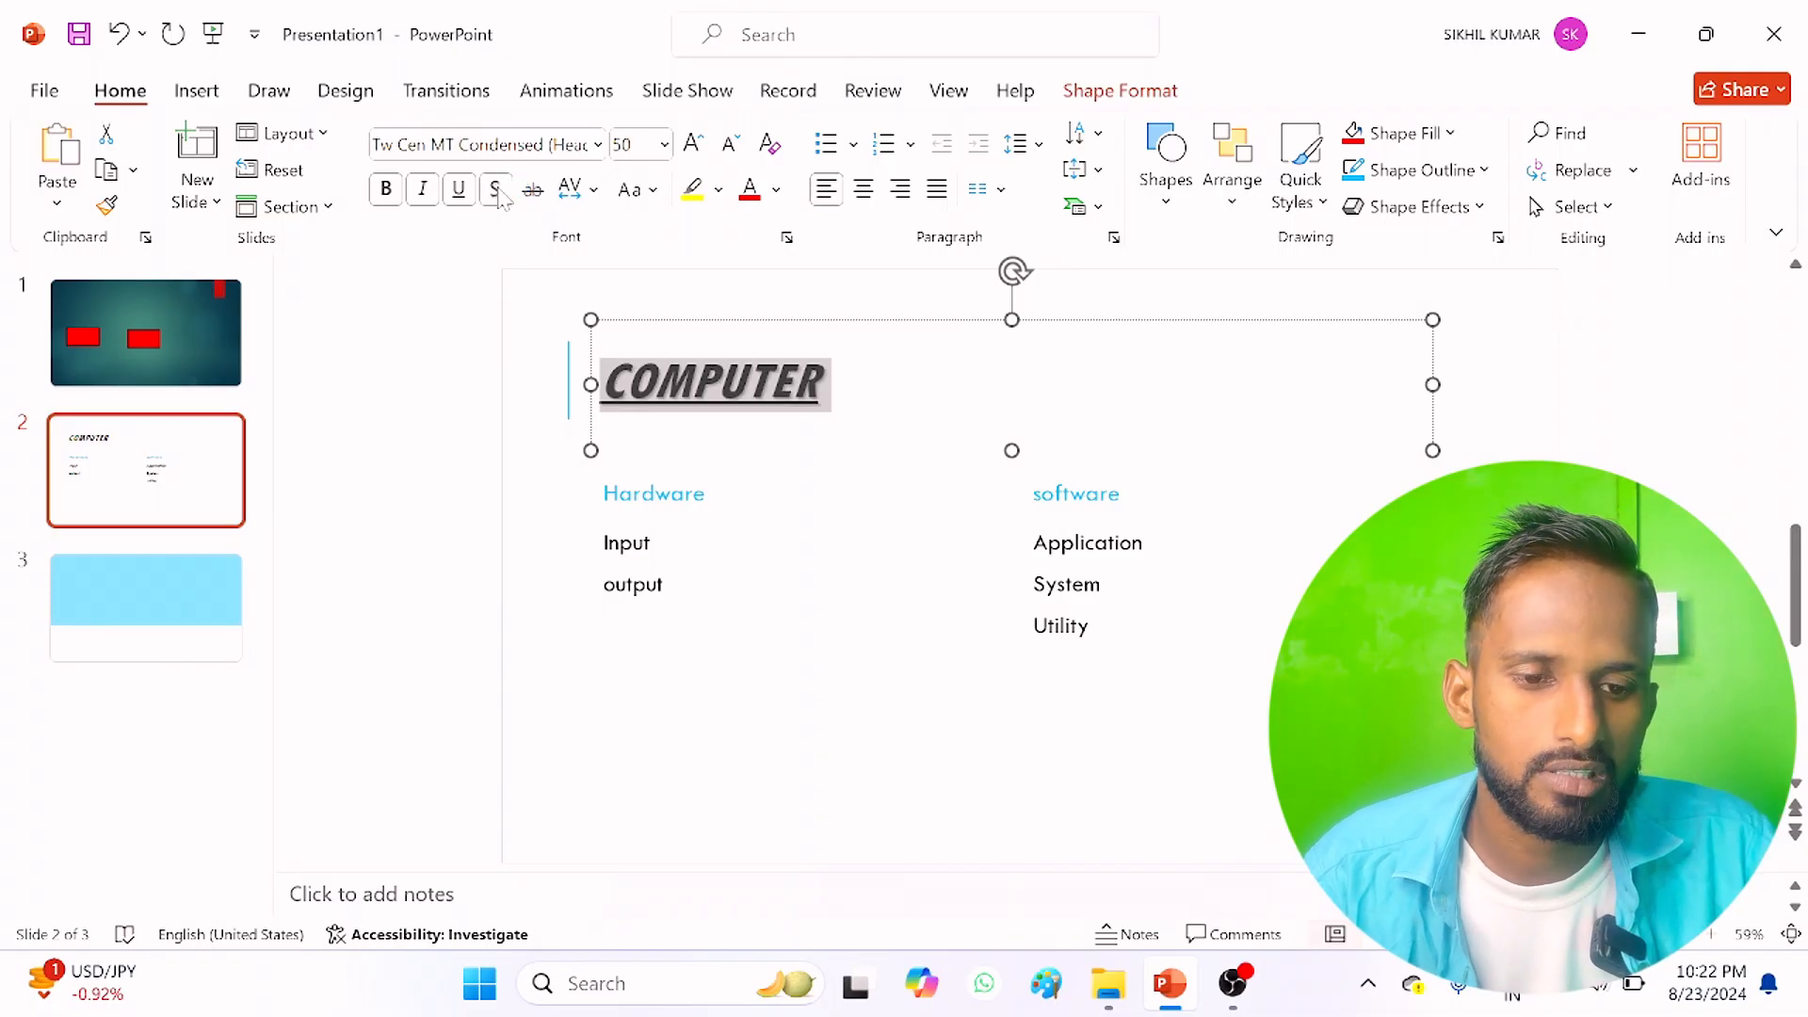
Step: Reselect the title "COMPUTER", remove its underline and try strikethrough on it
click(708, 494)
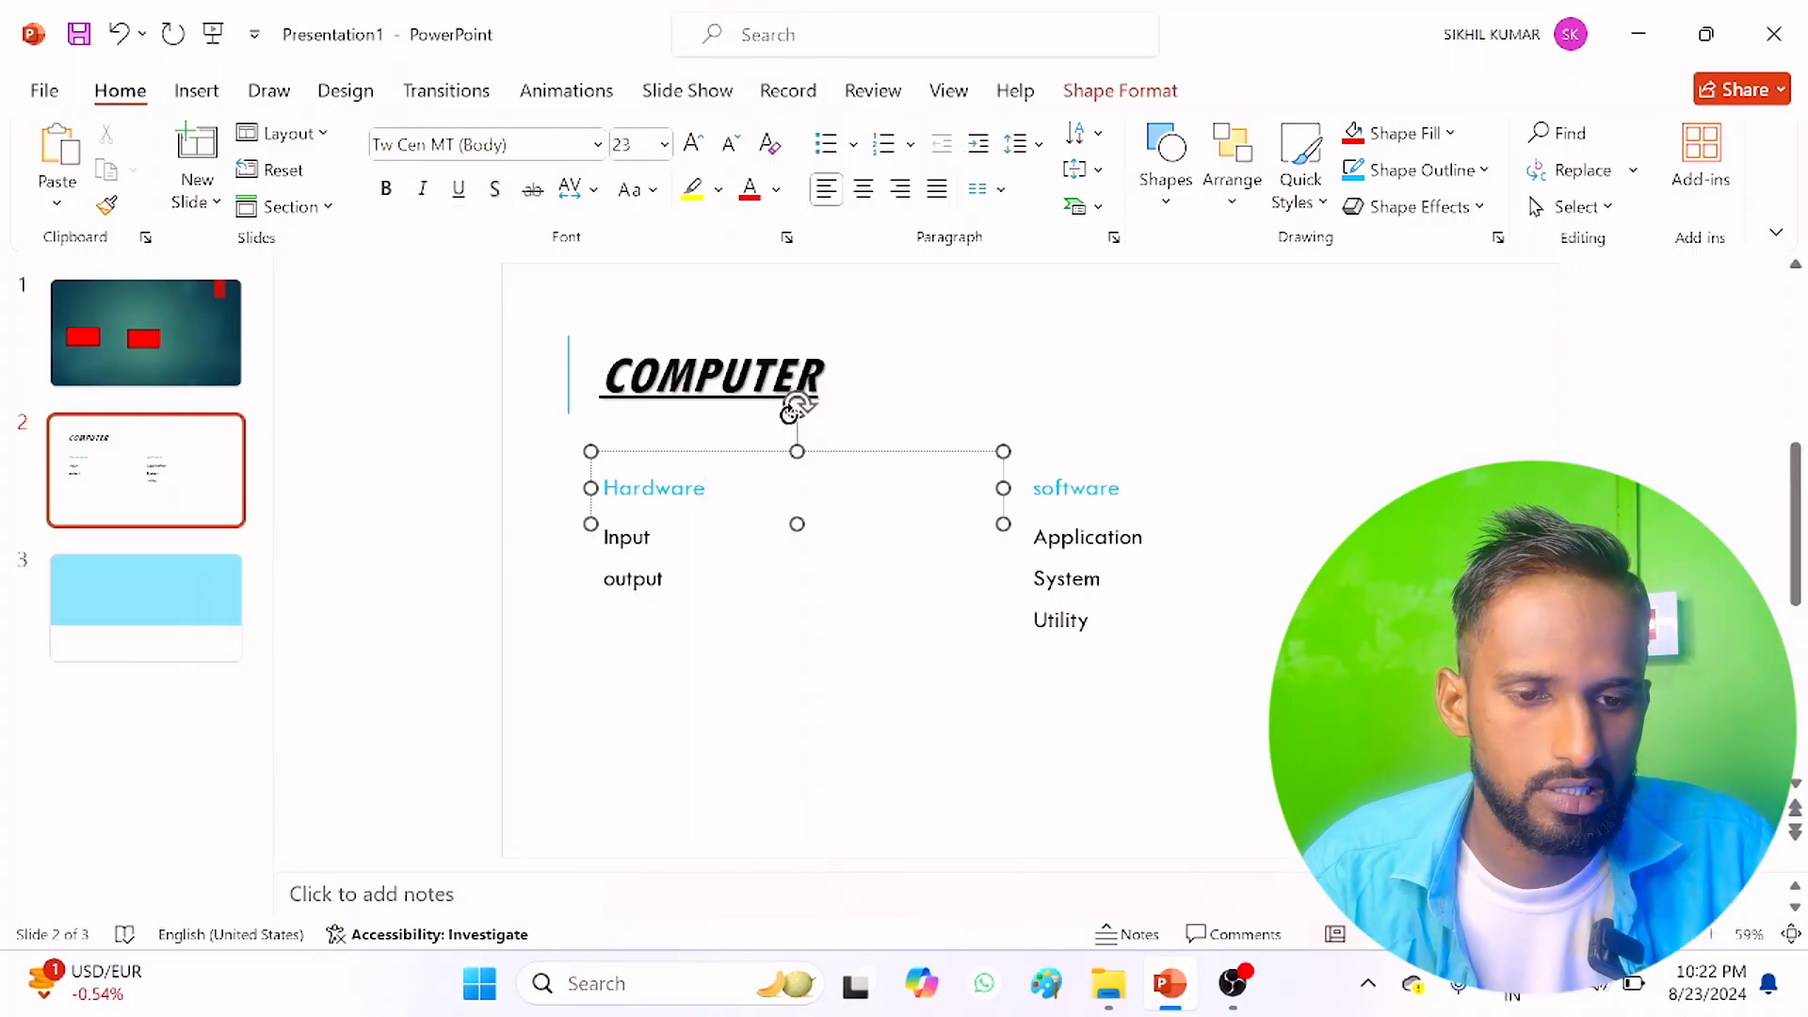
click(792, 382)
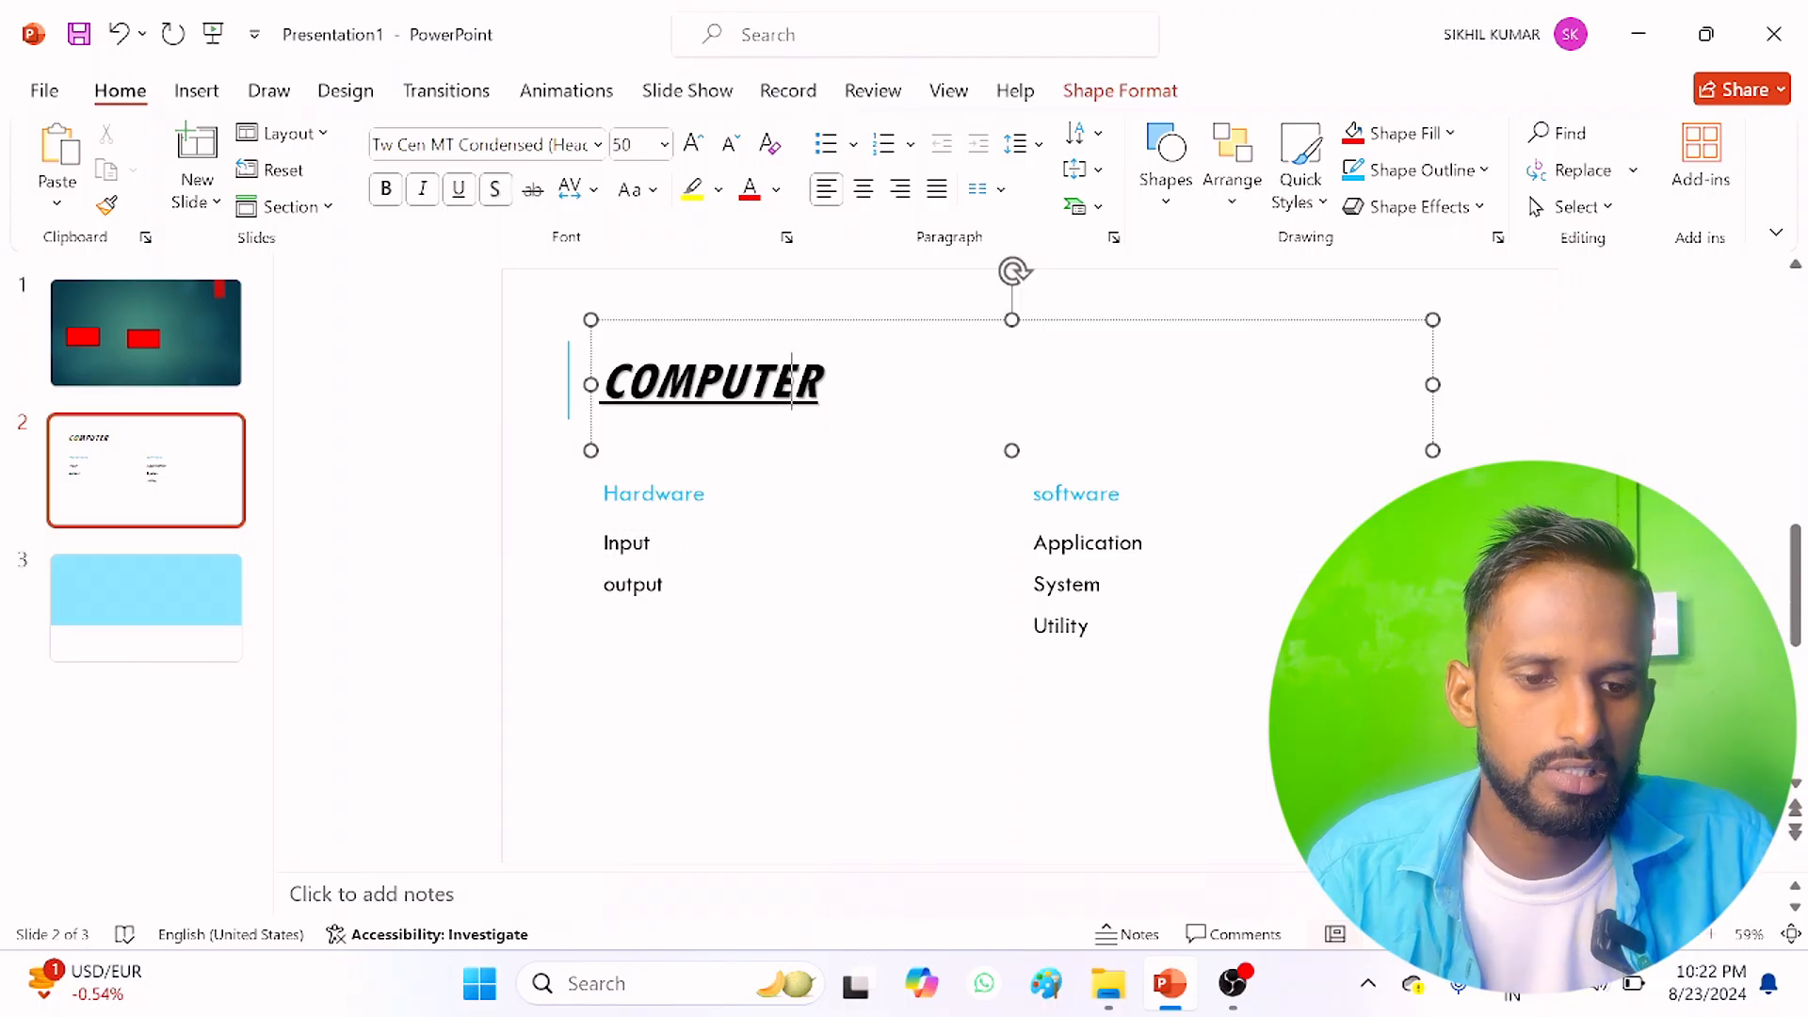
double_click(792, 381)
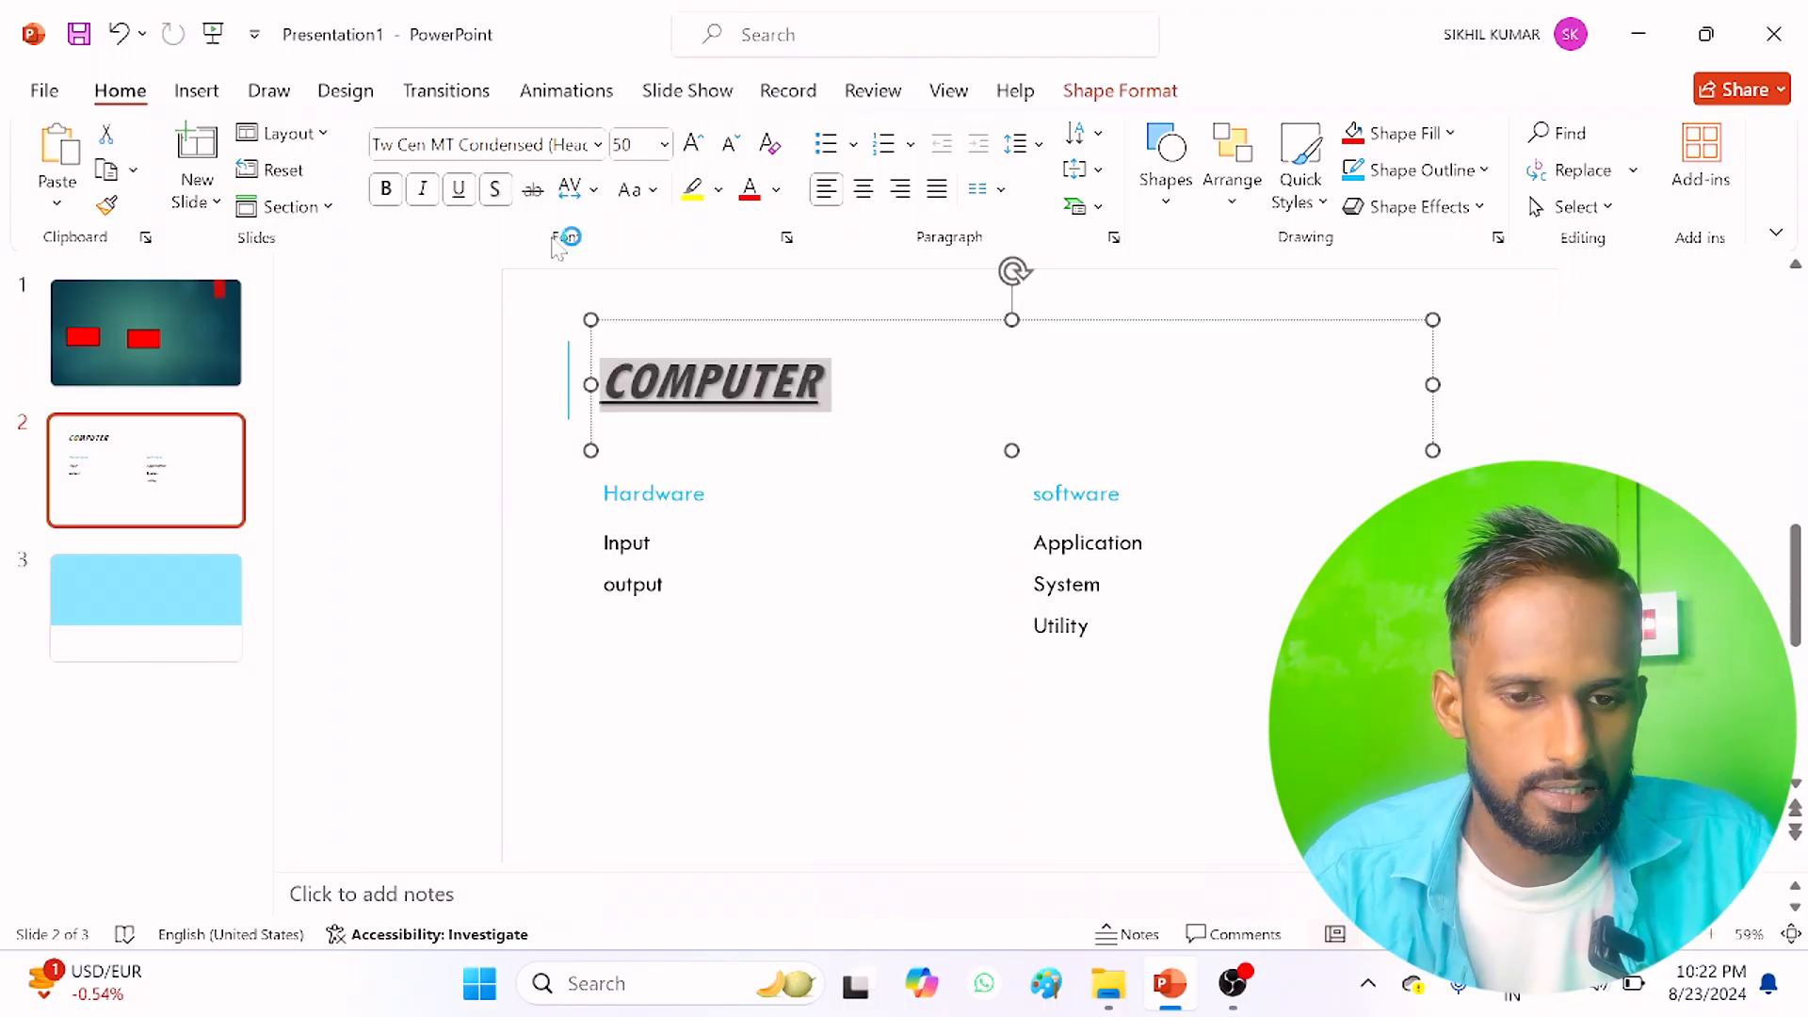
click(435, 188)
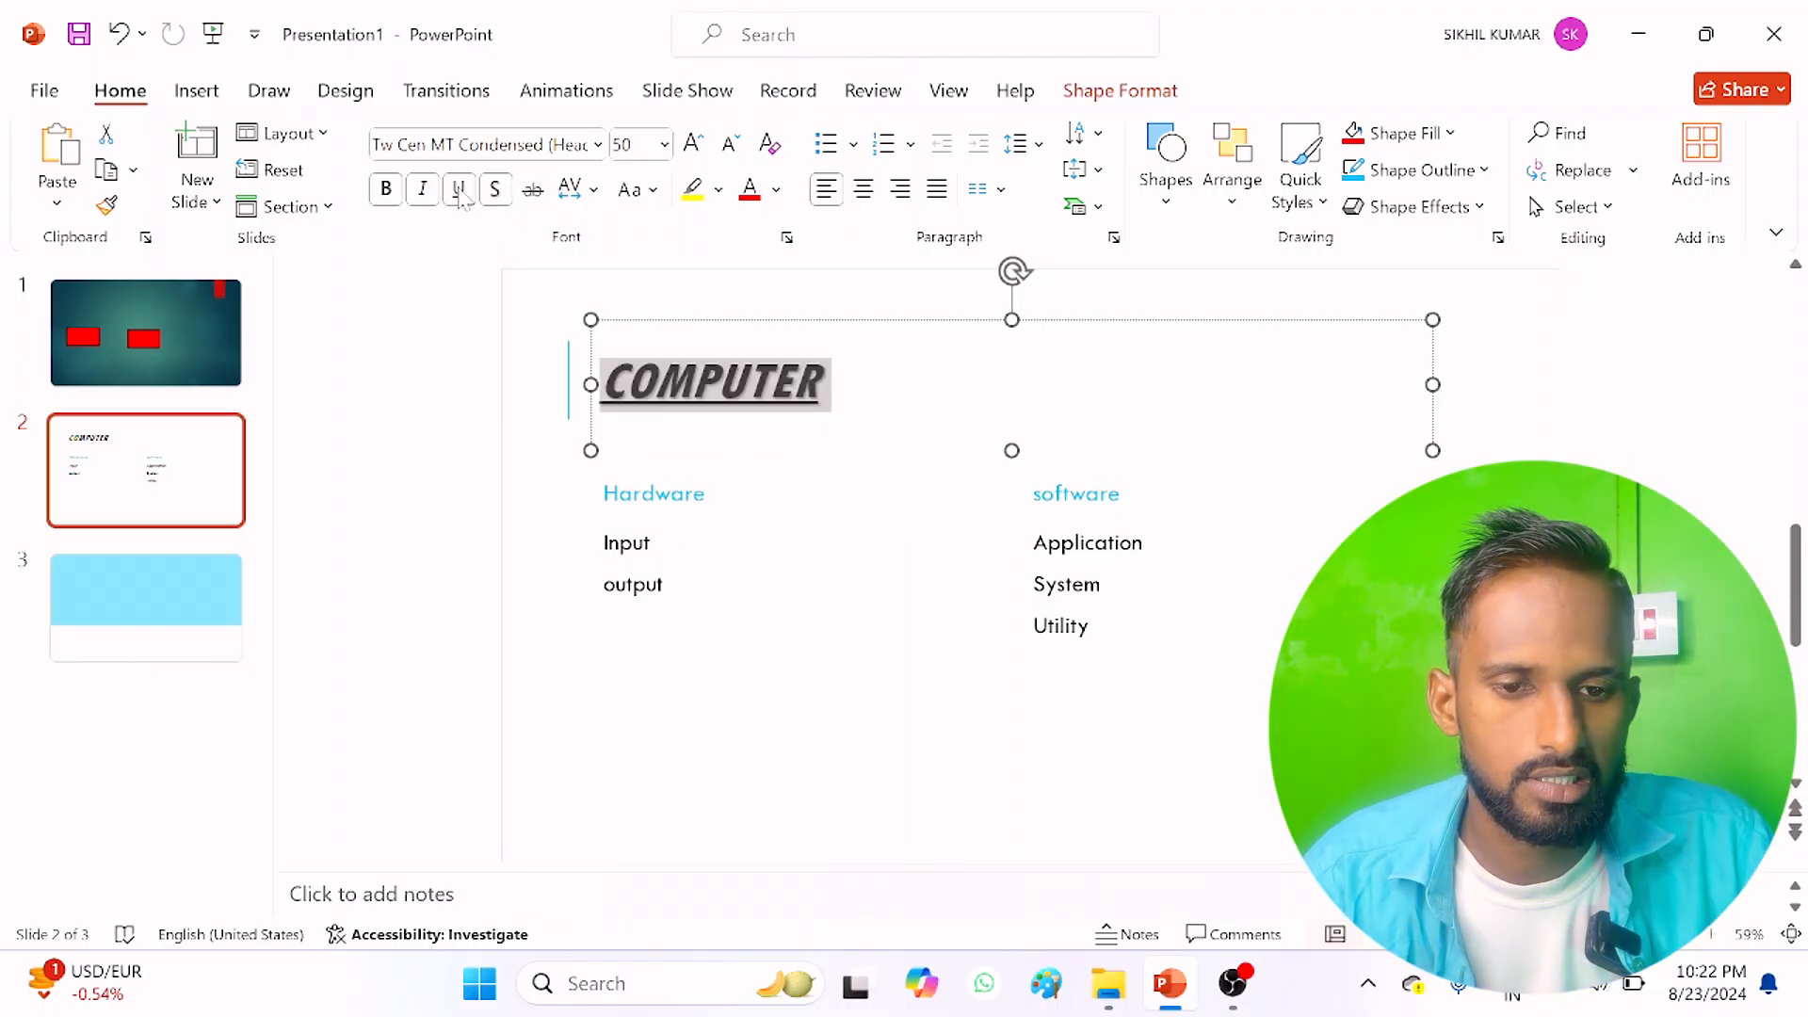
click(460, 190)
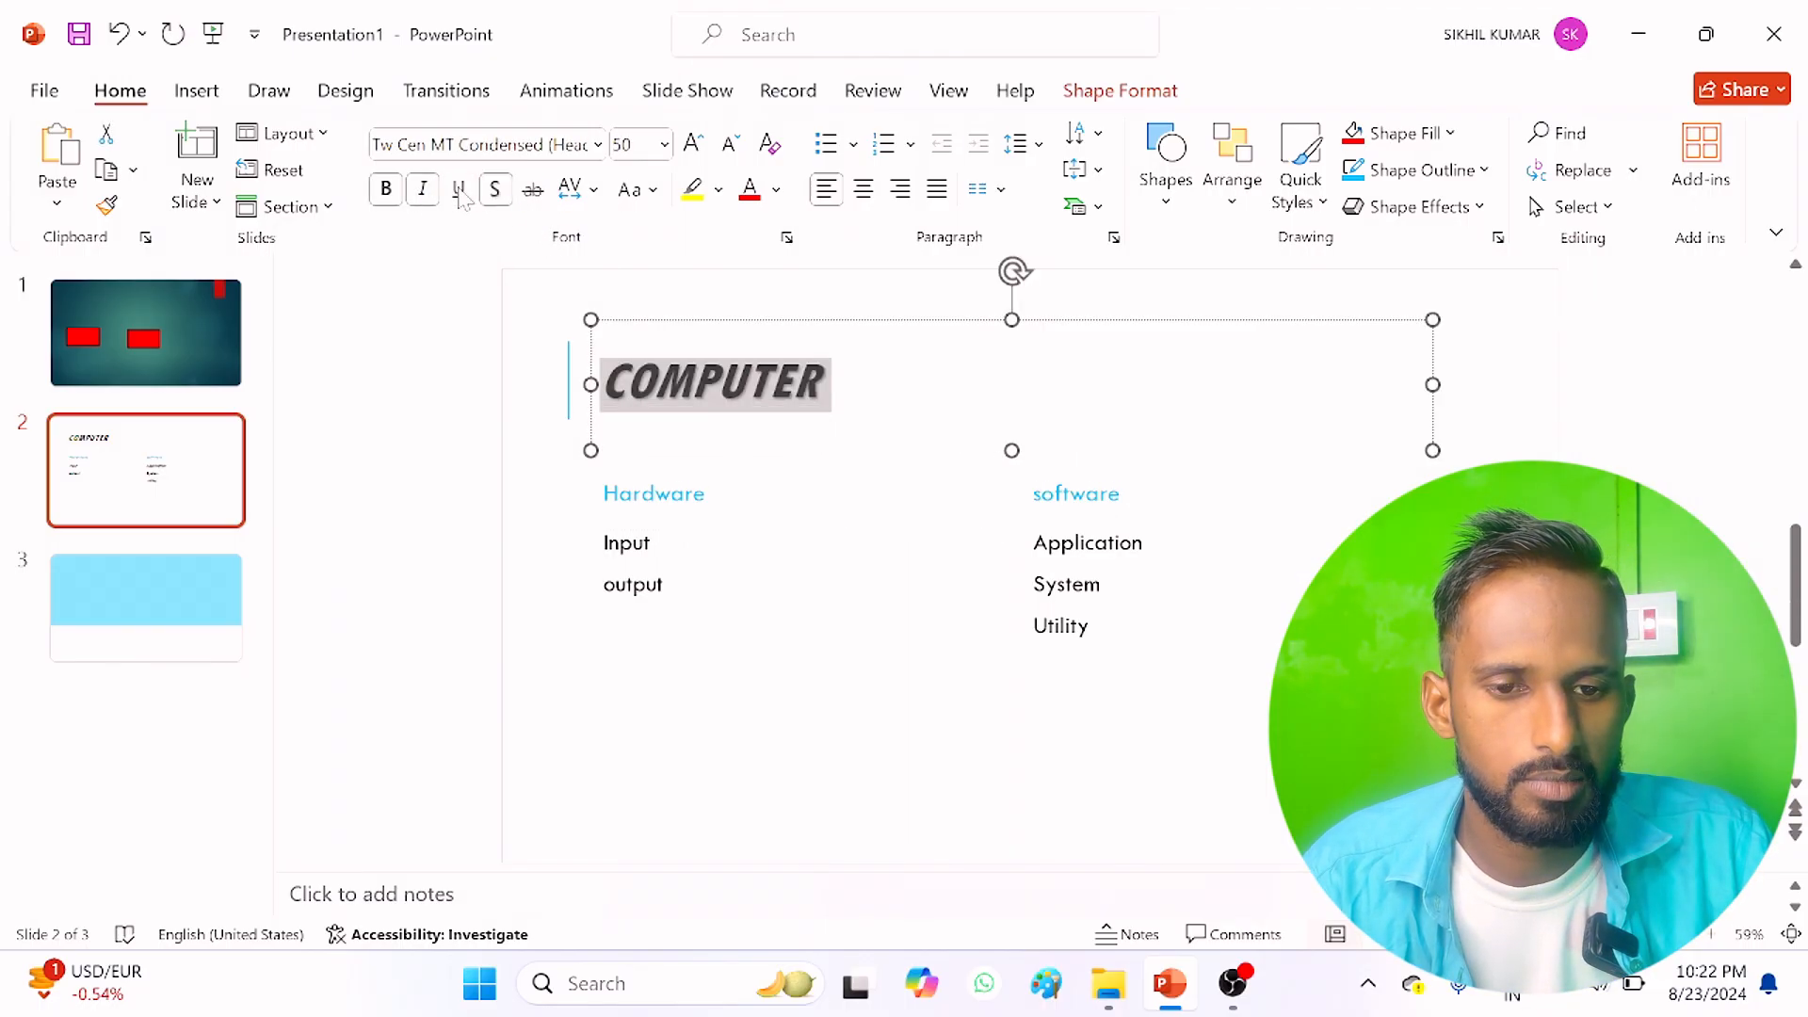
click(535, 192)
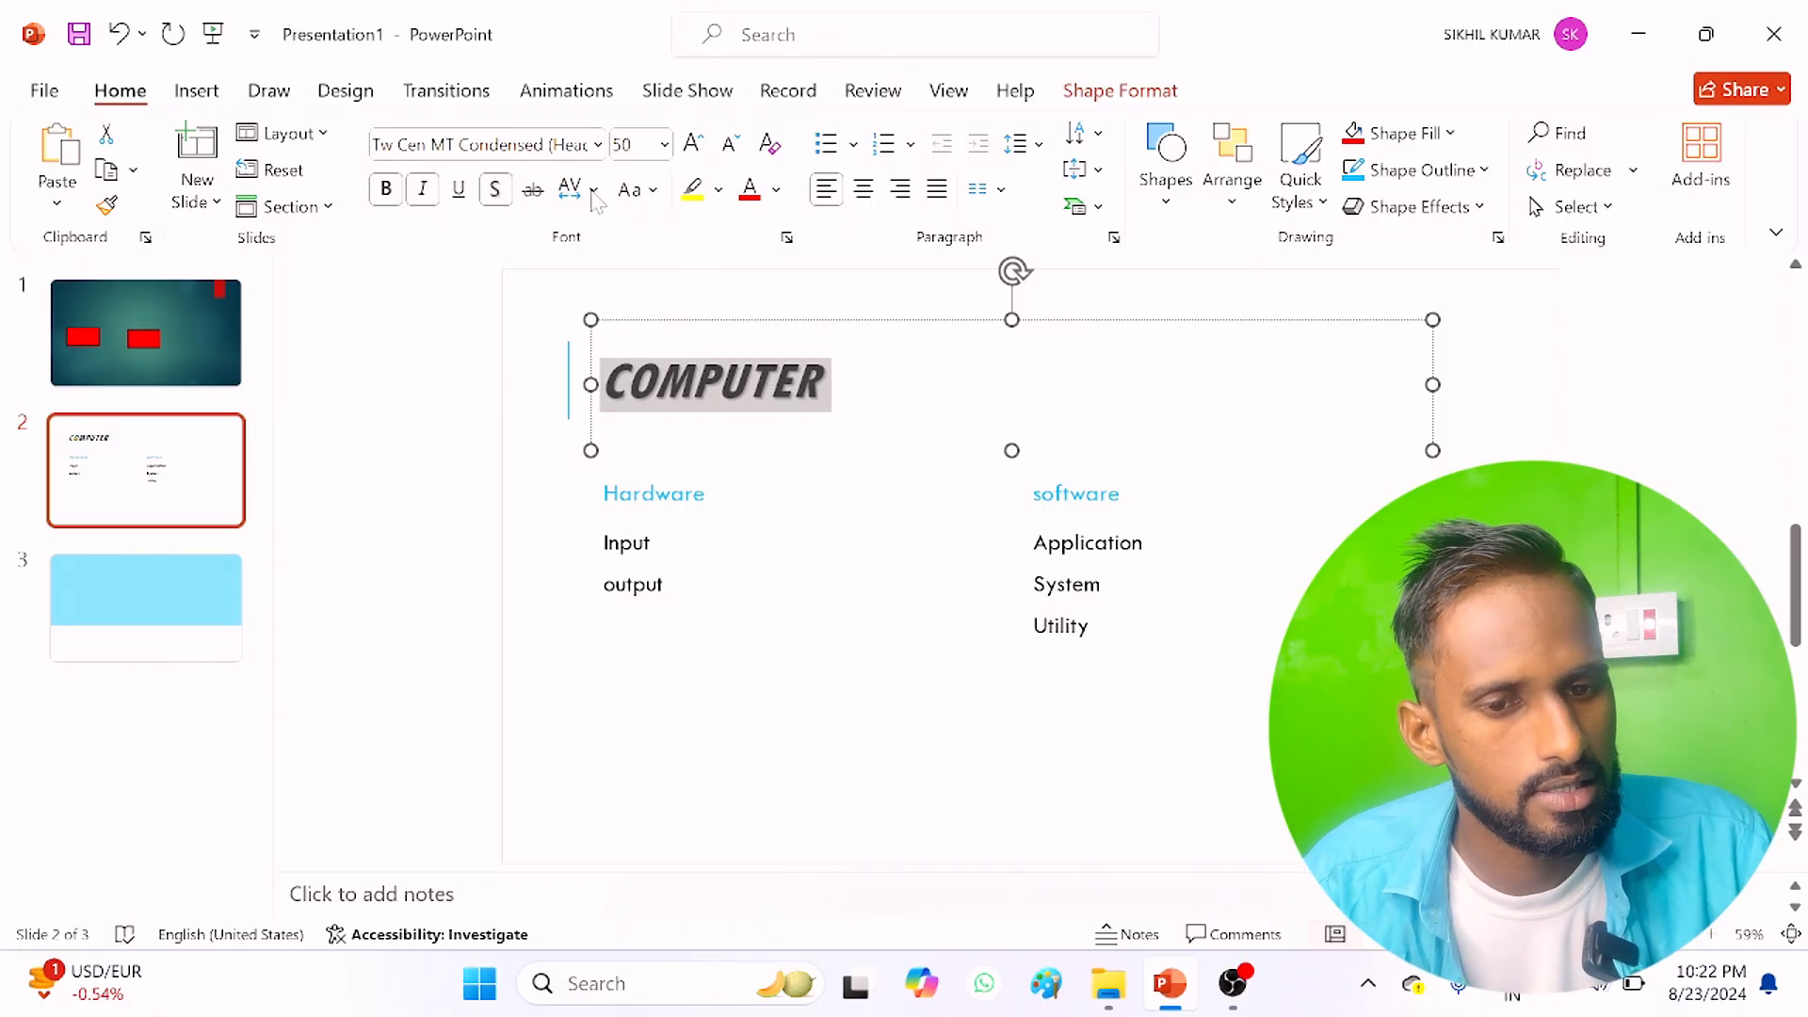
Step: Look through the character spacing and letter case options for the title "COMPUTER" and align the title right
click(584, 189)
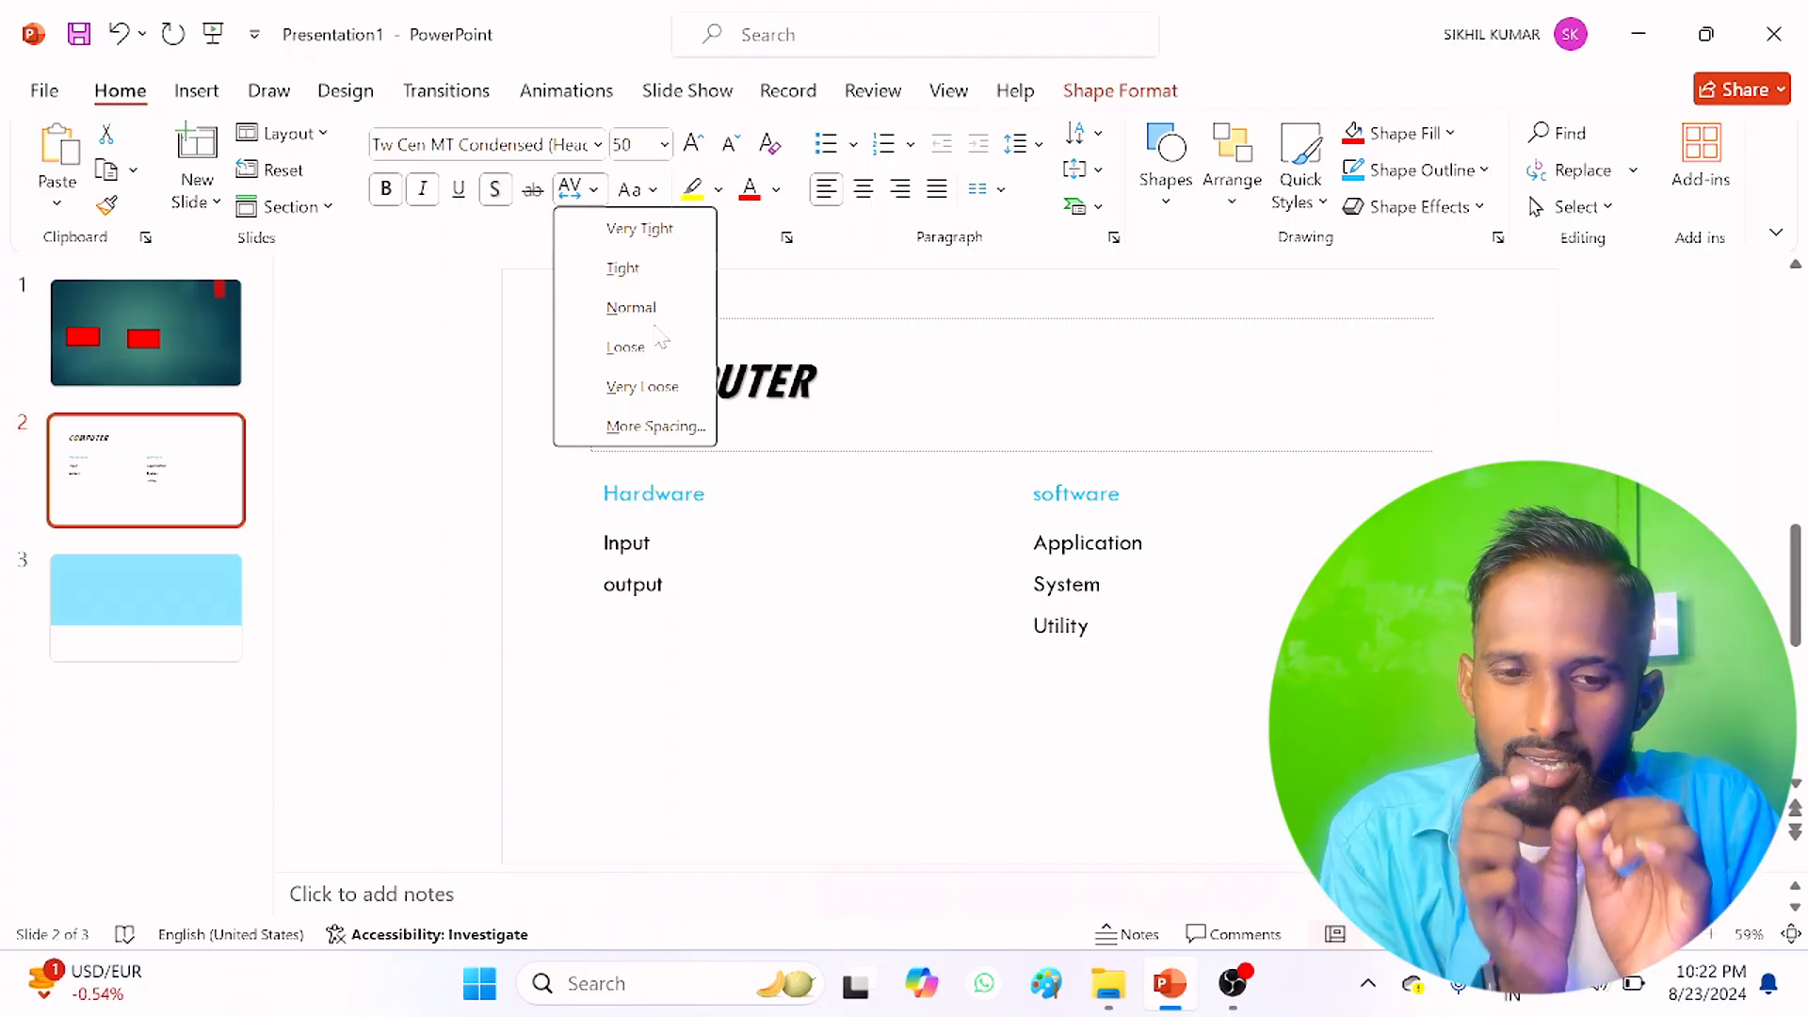
click(638, 363)
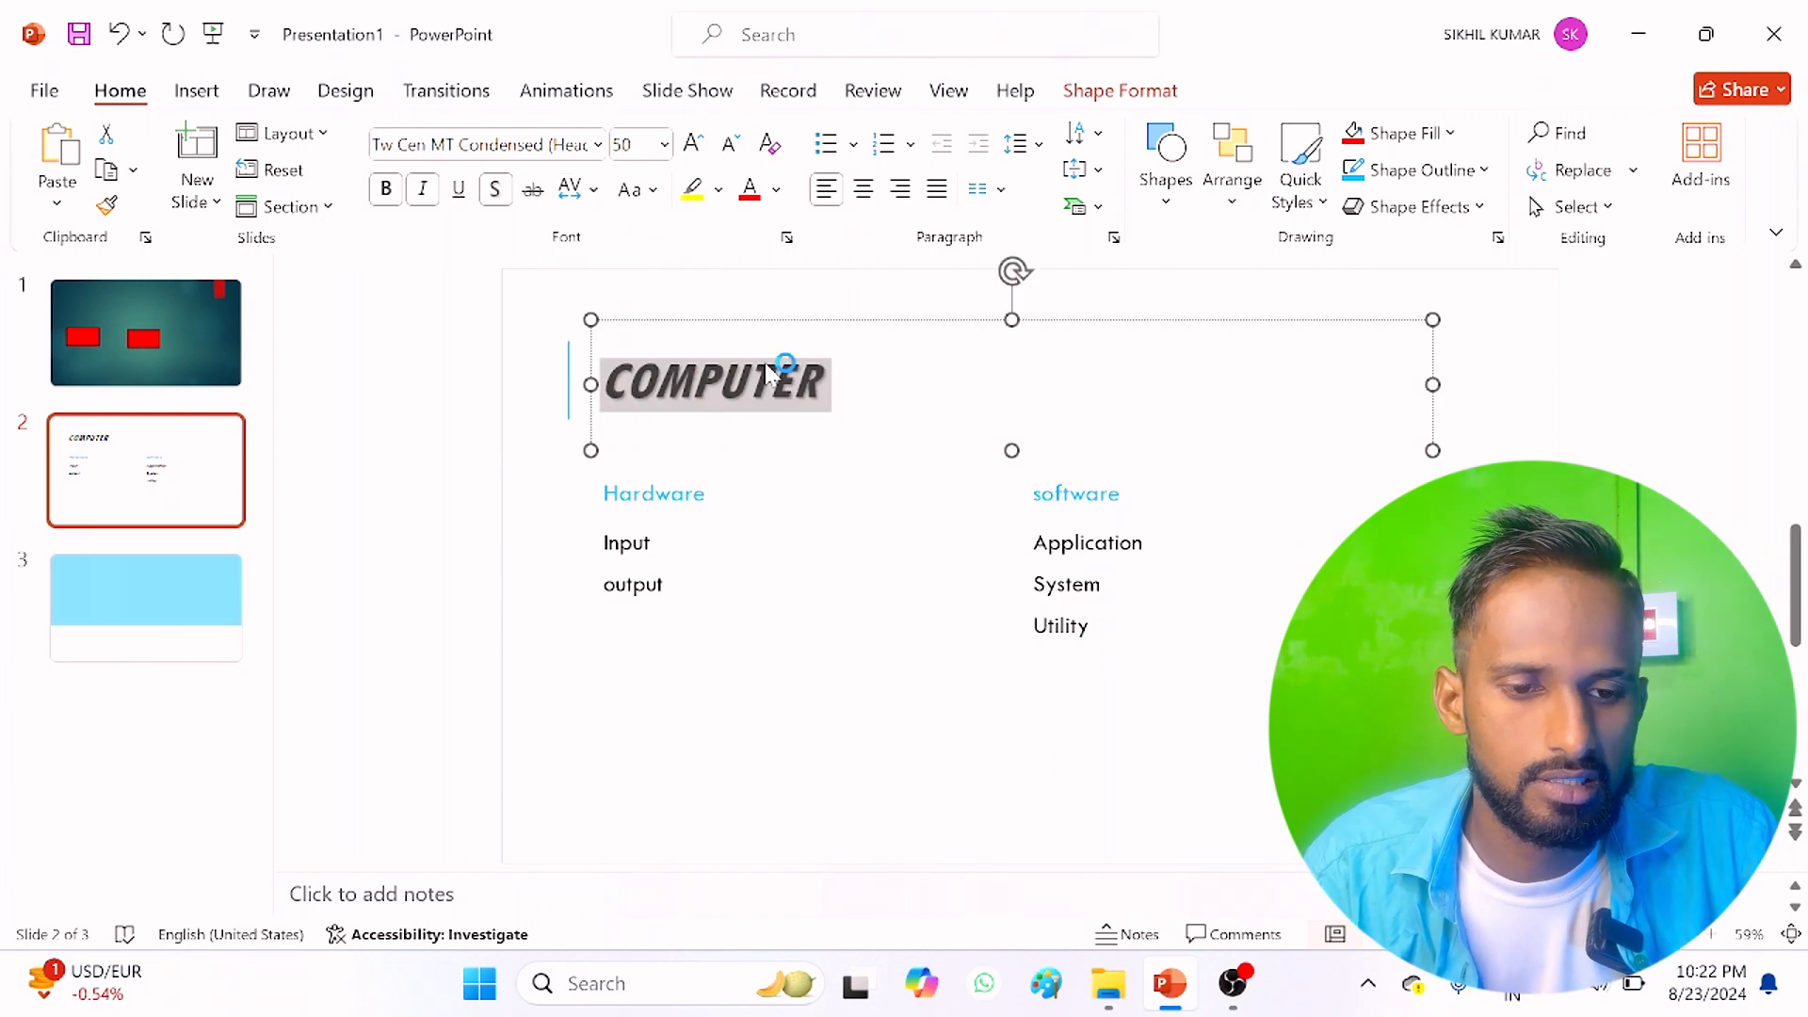
key(ctrl+r)
click(574, 196)
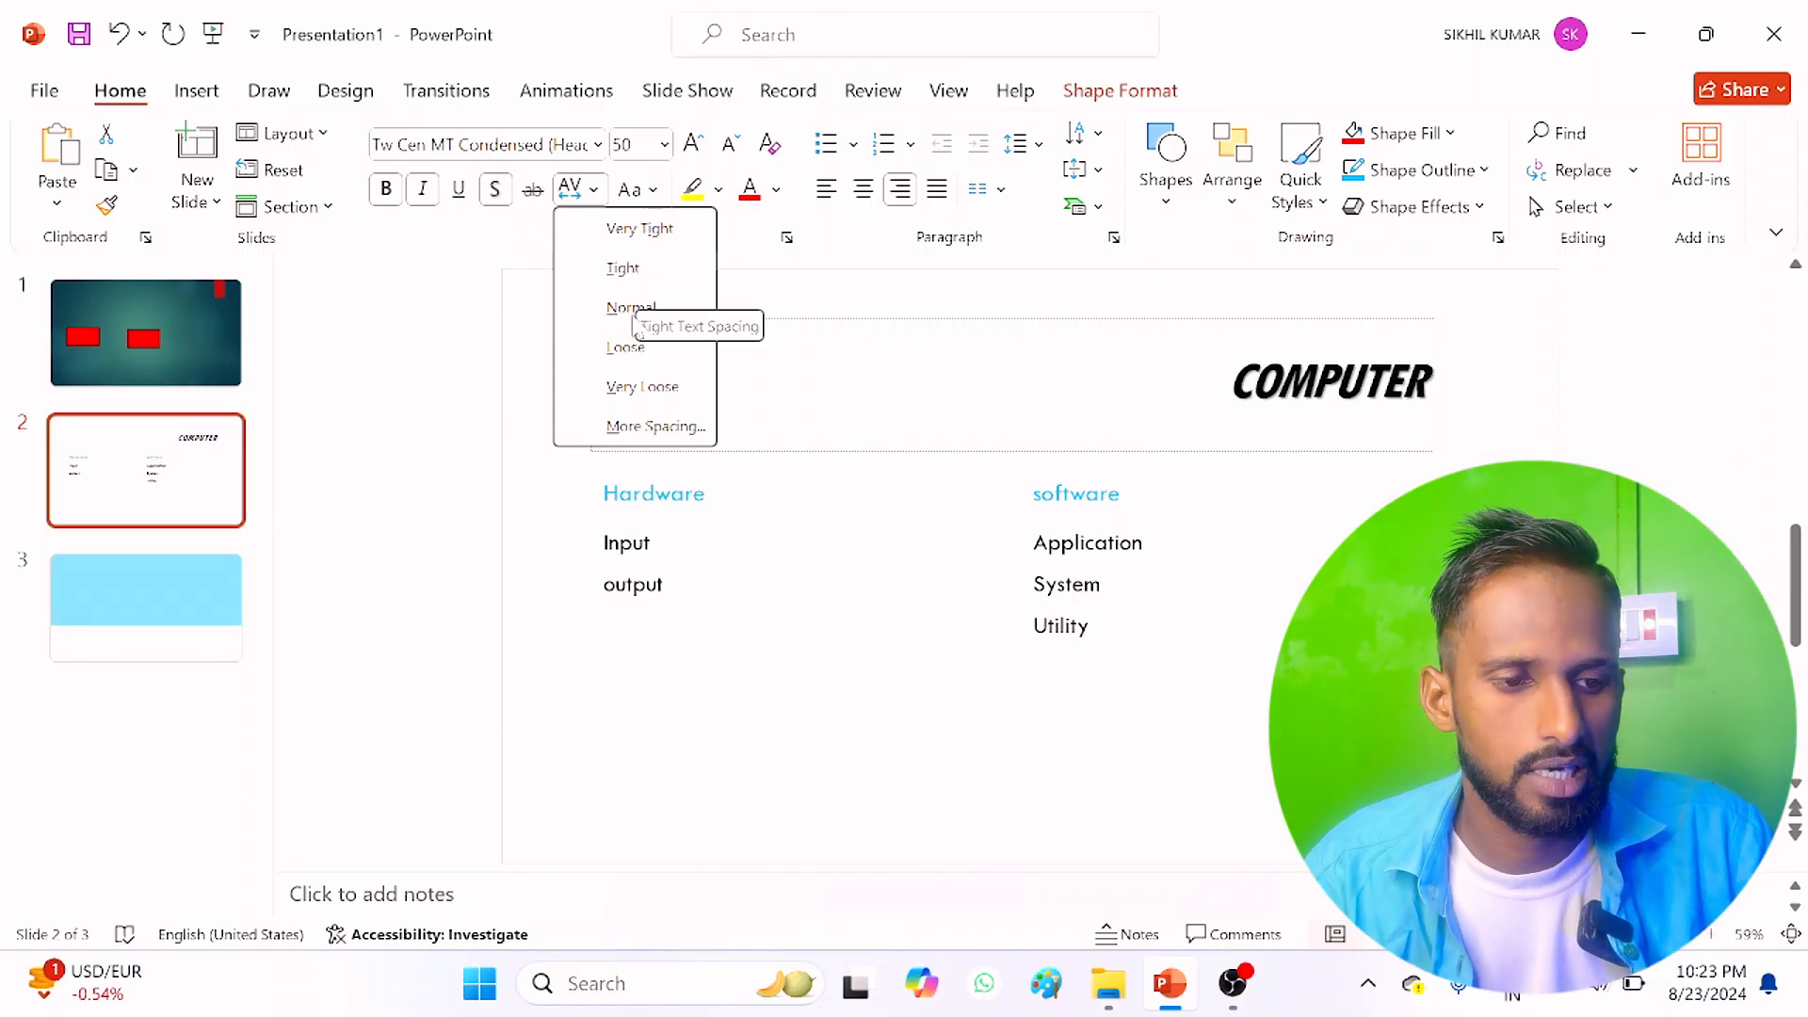
click(636, 193)
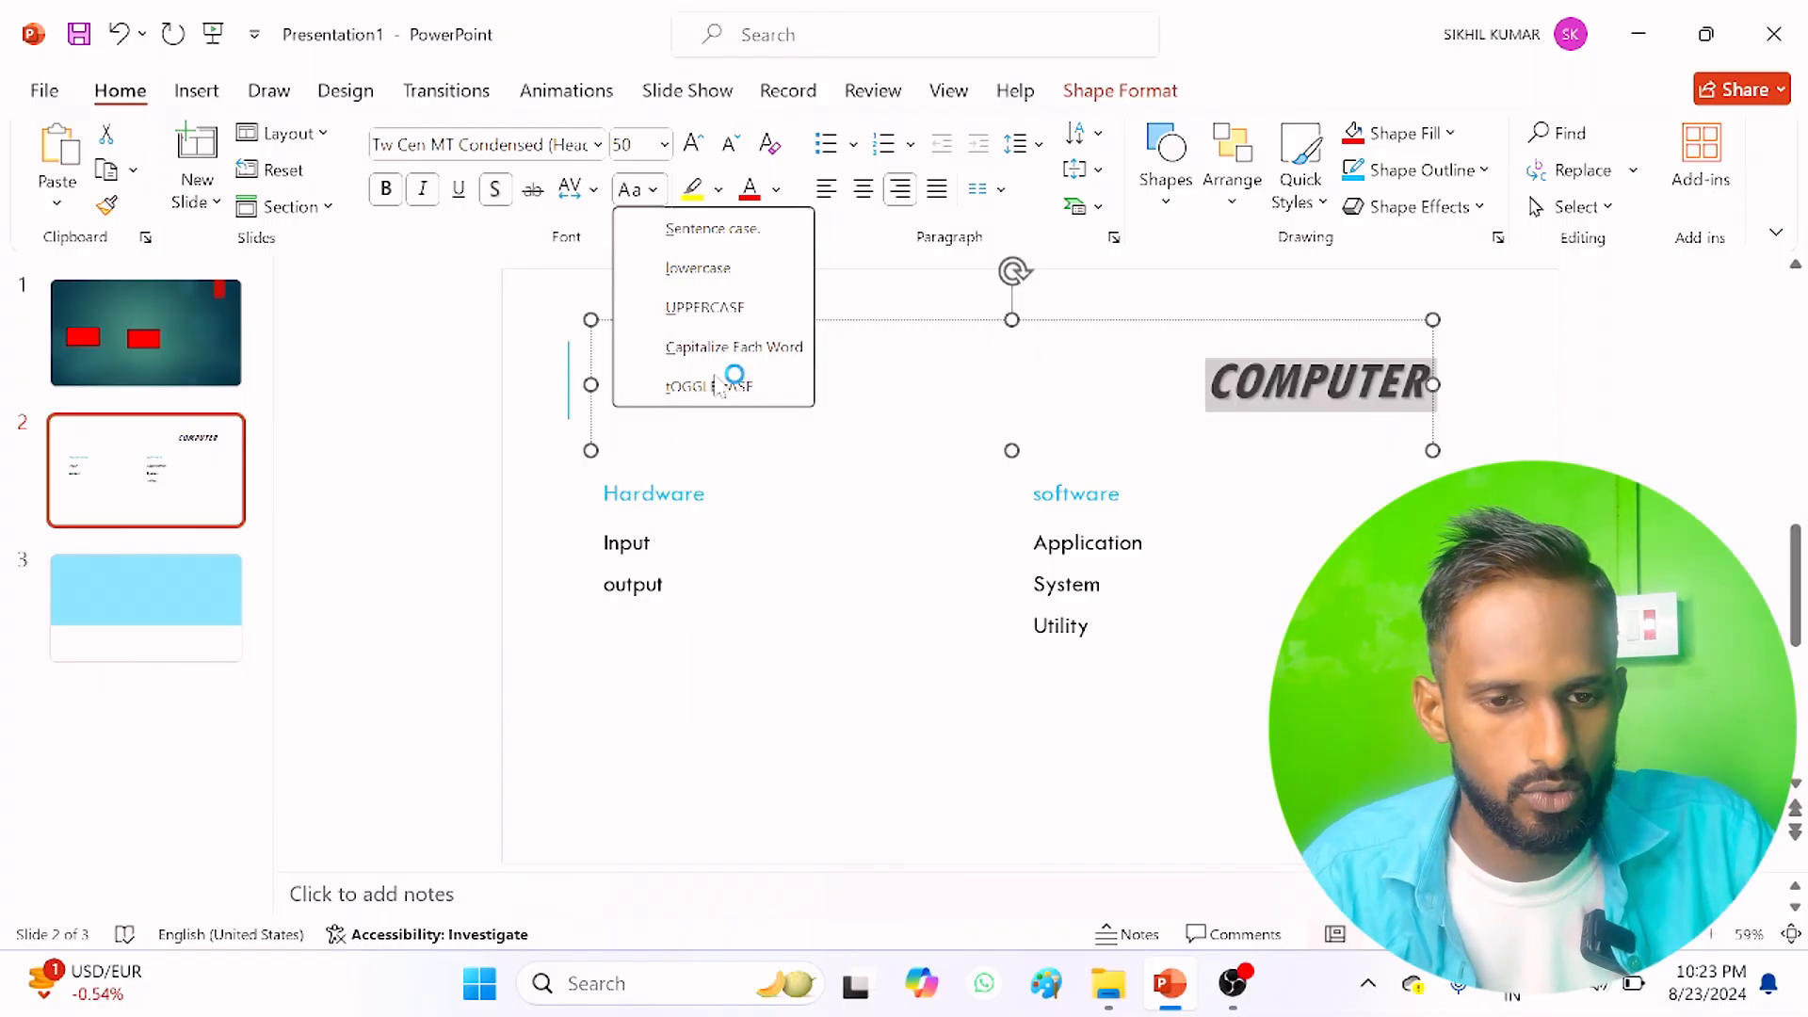
Step: Change the title "COMPUTER" to the Algerian font, enlarge it to size 54 and reduce it to 48
click(597, 144)
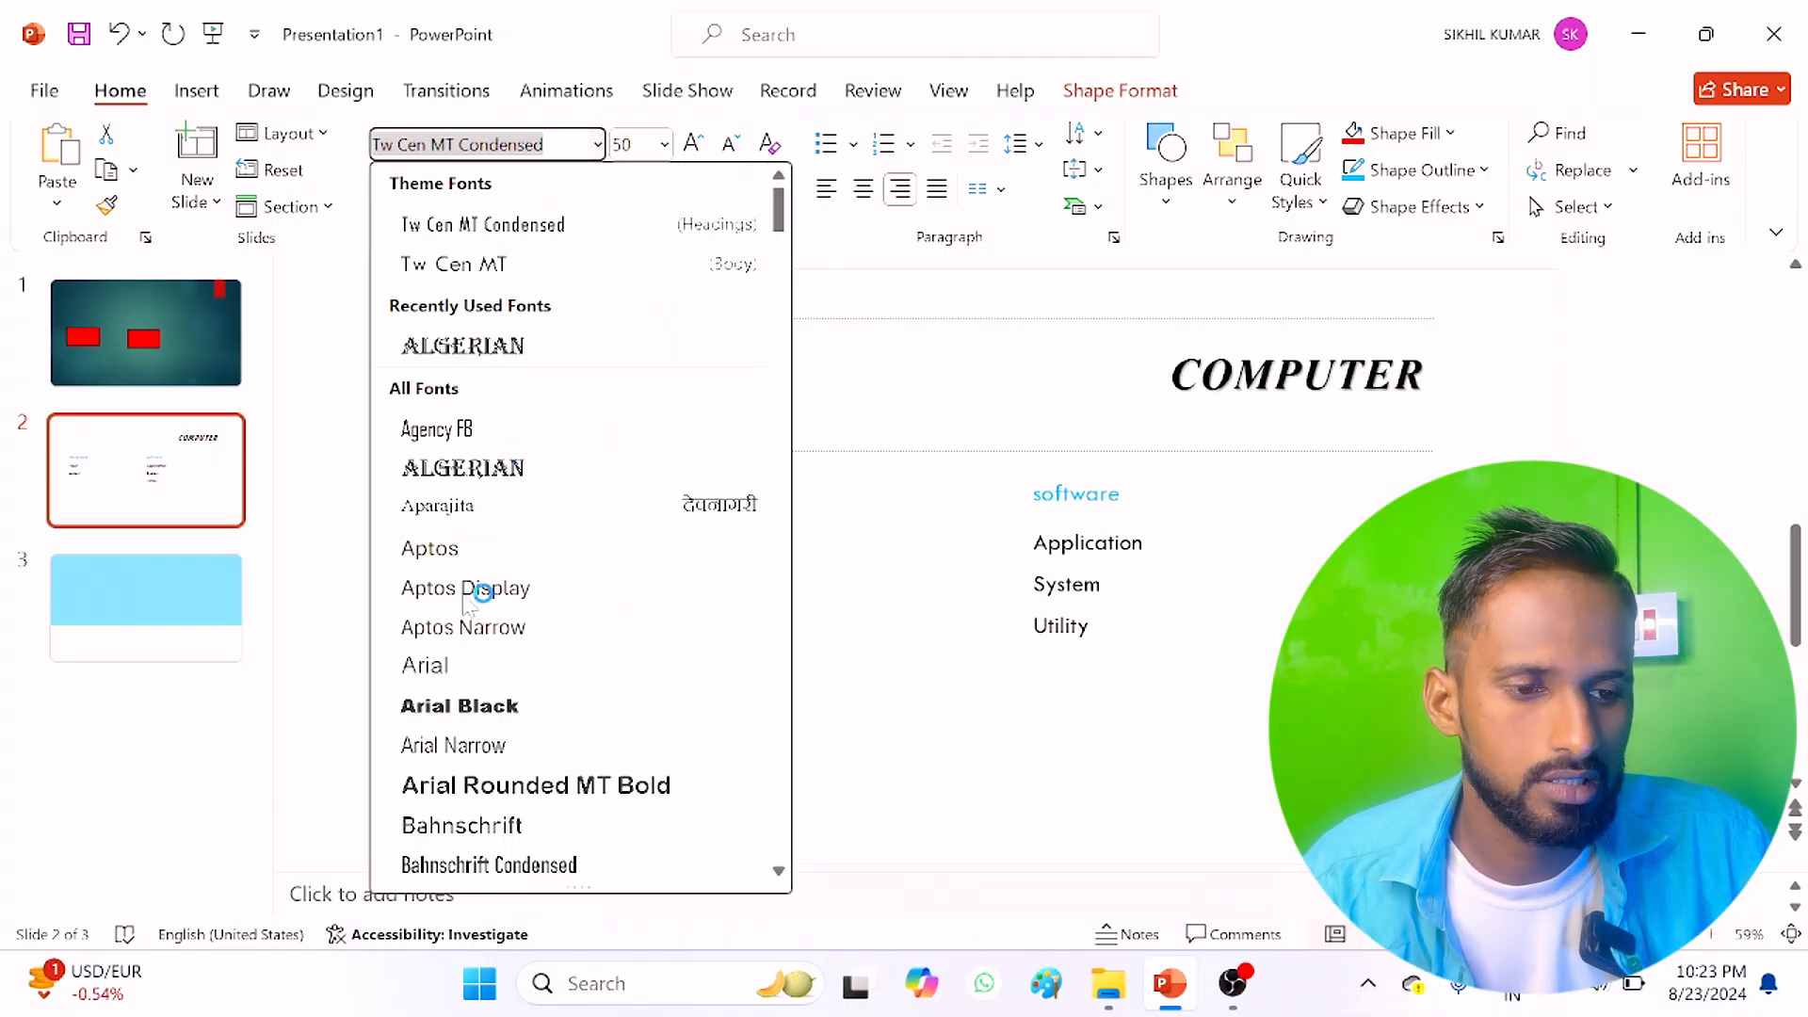
click(456, 475)
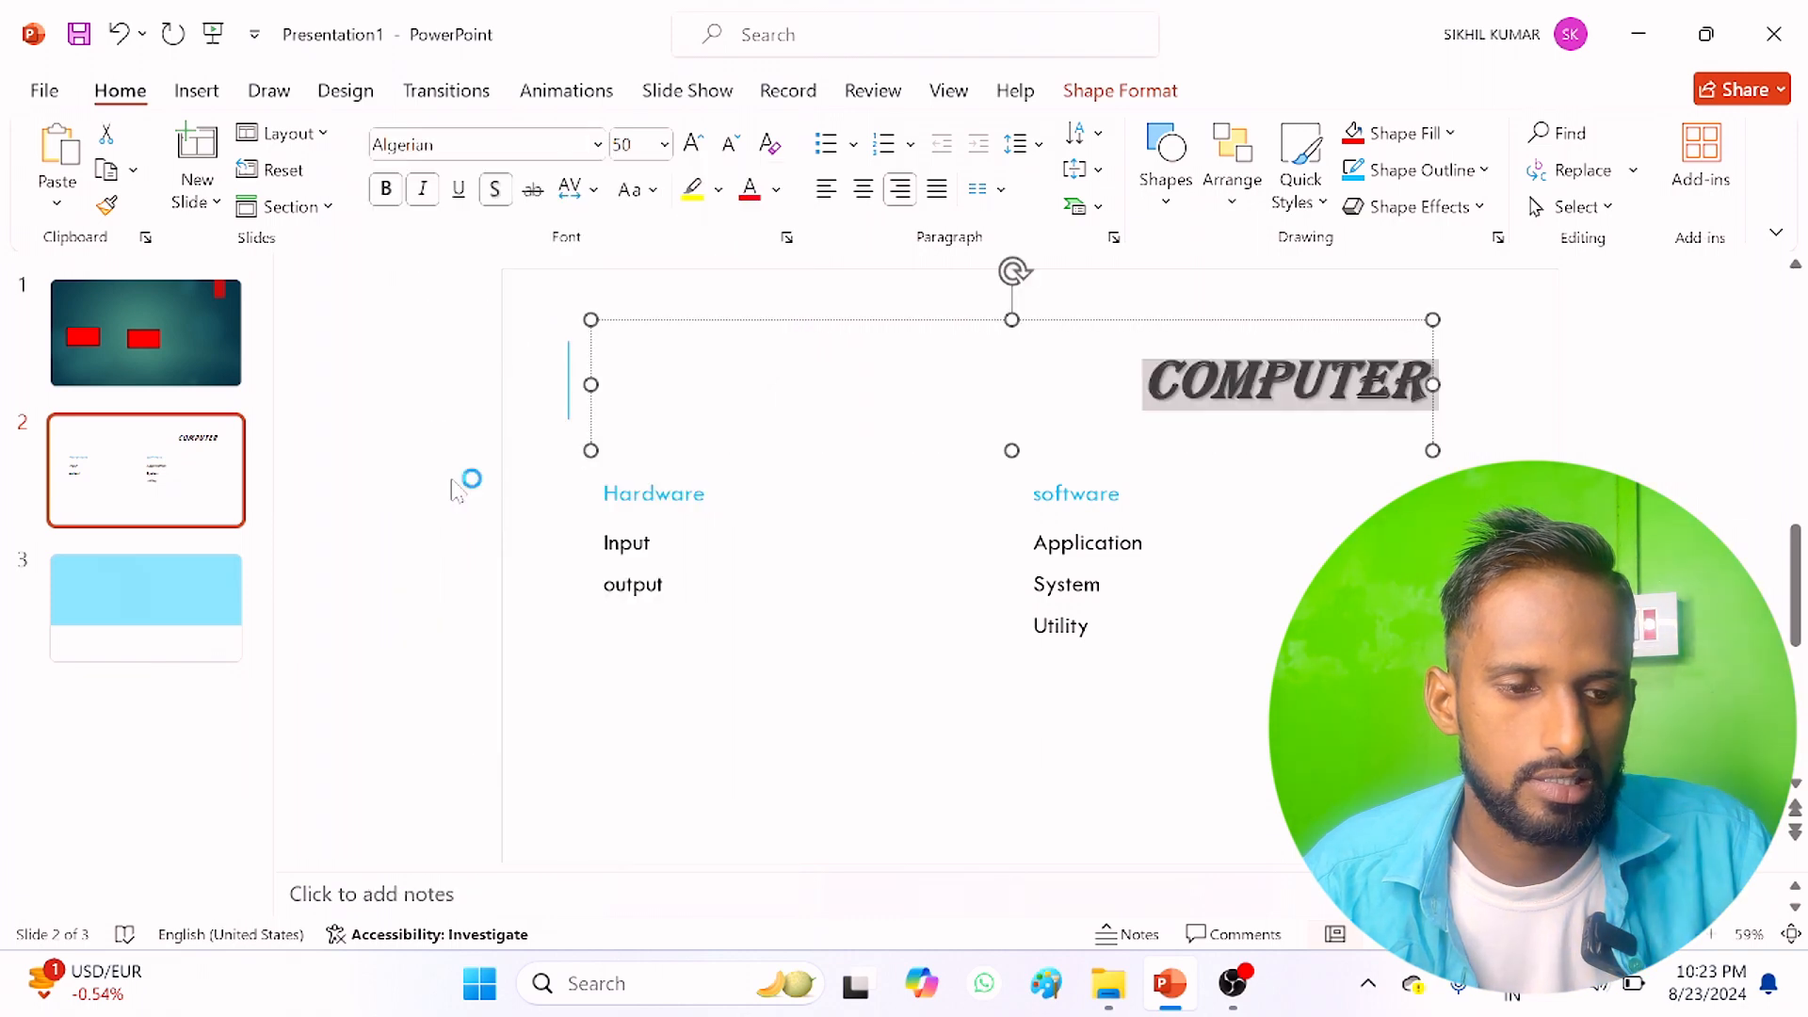
click(665, 144)
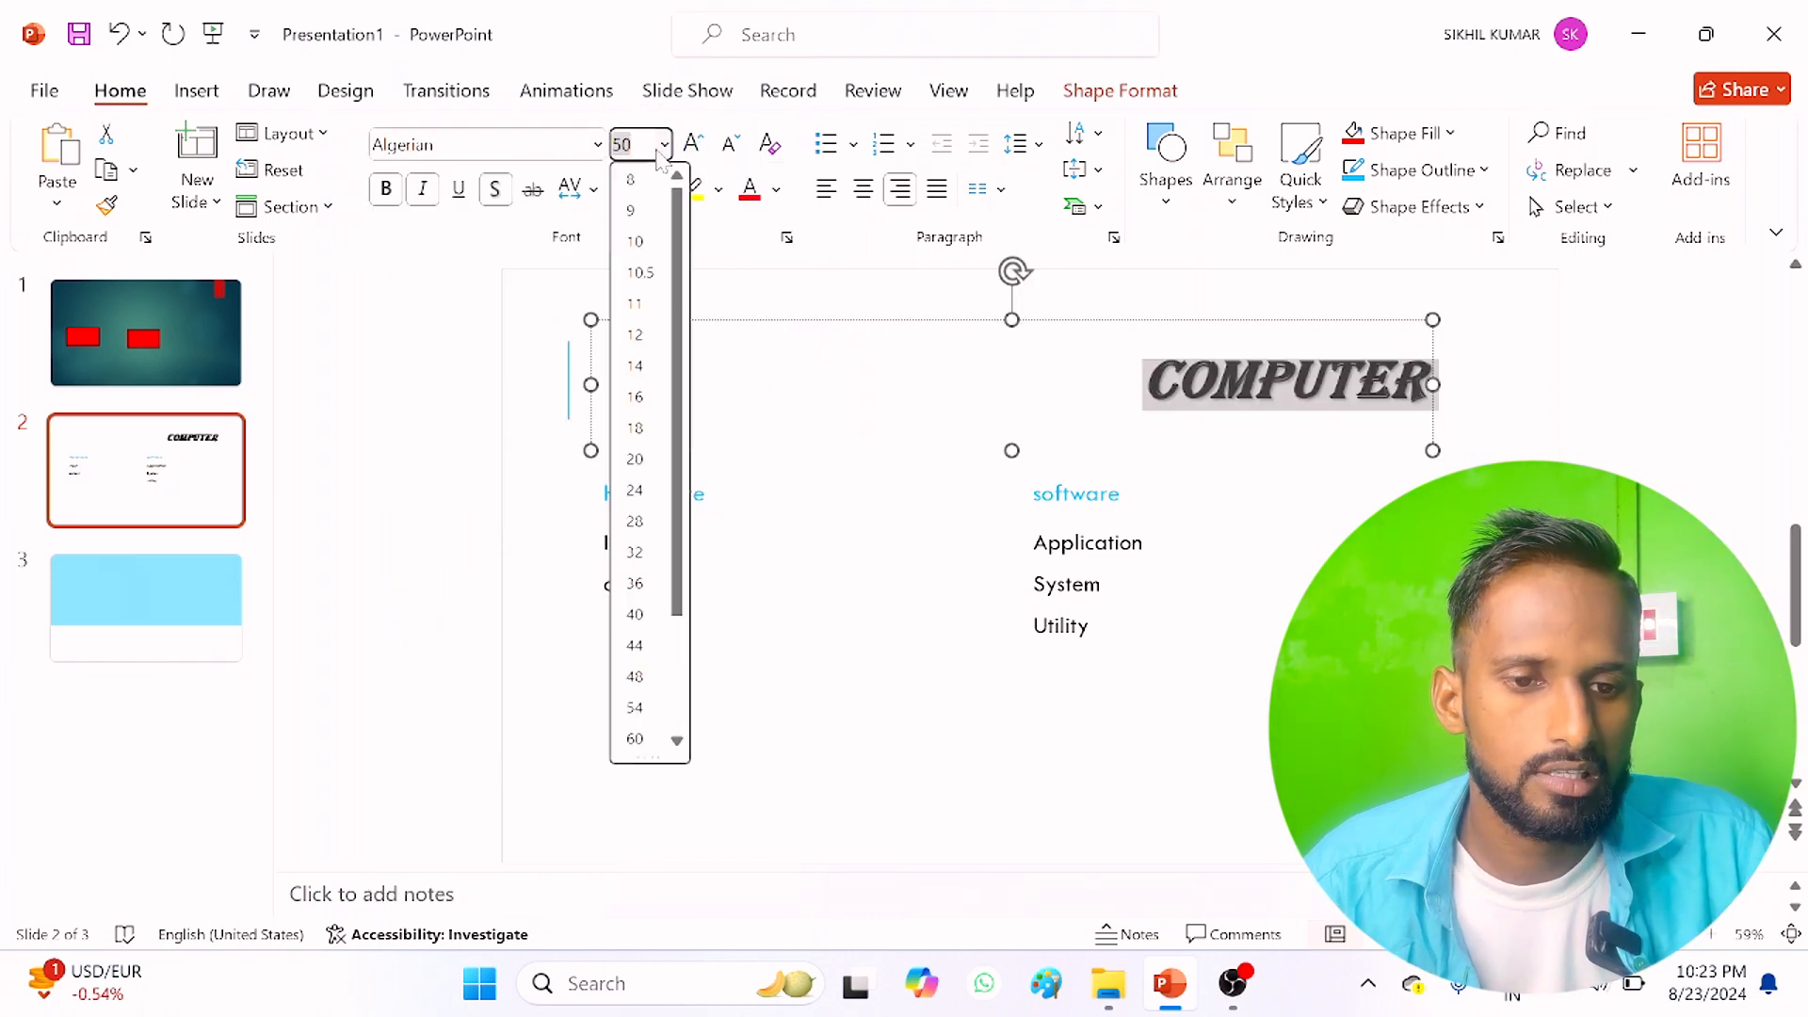
click(634, 645)
click(694, 144)
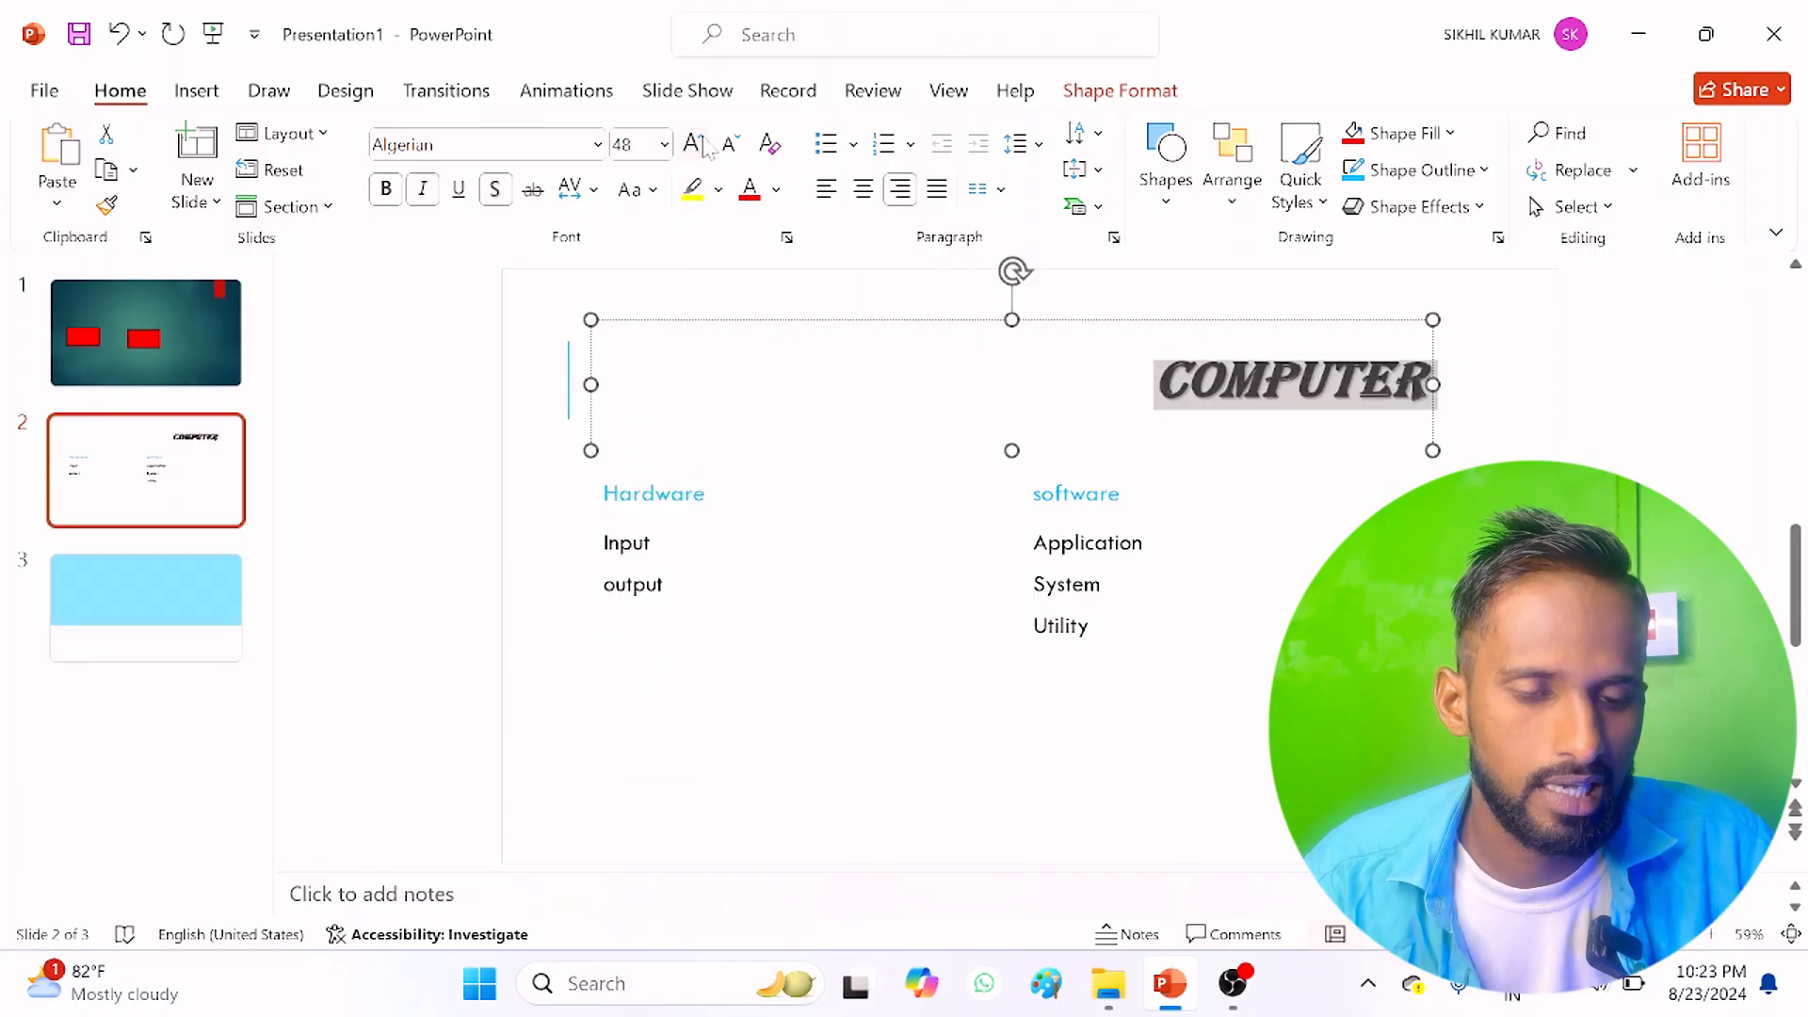
click(694, 144)
click(694, 144)
click(730, 144)
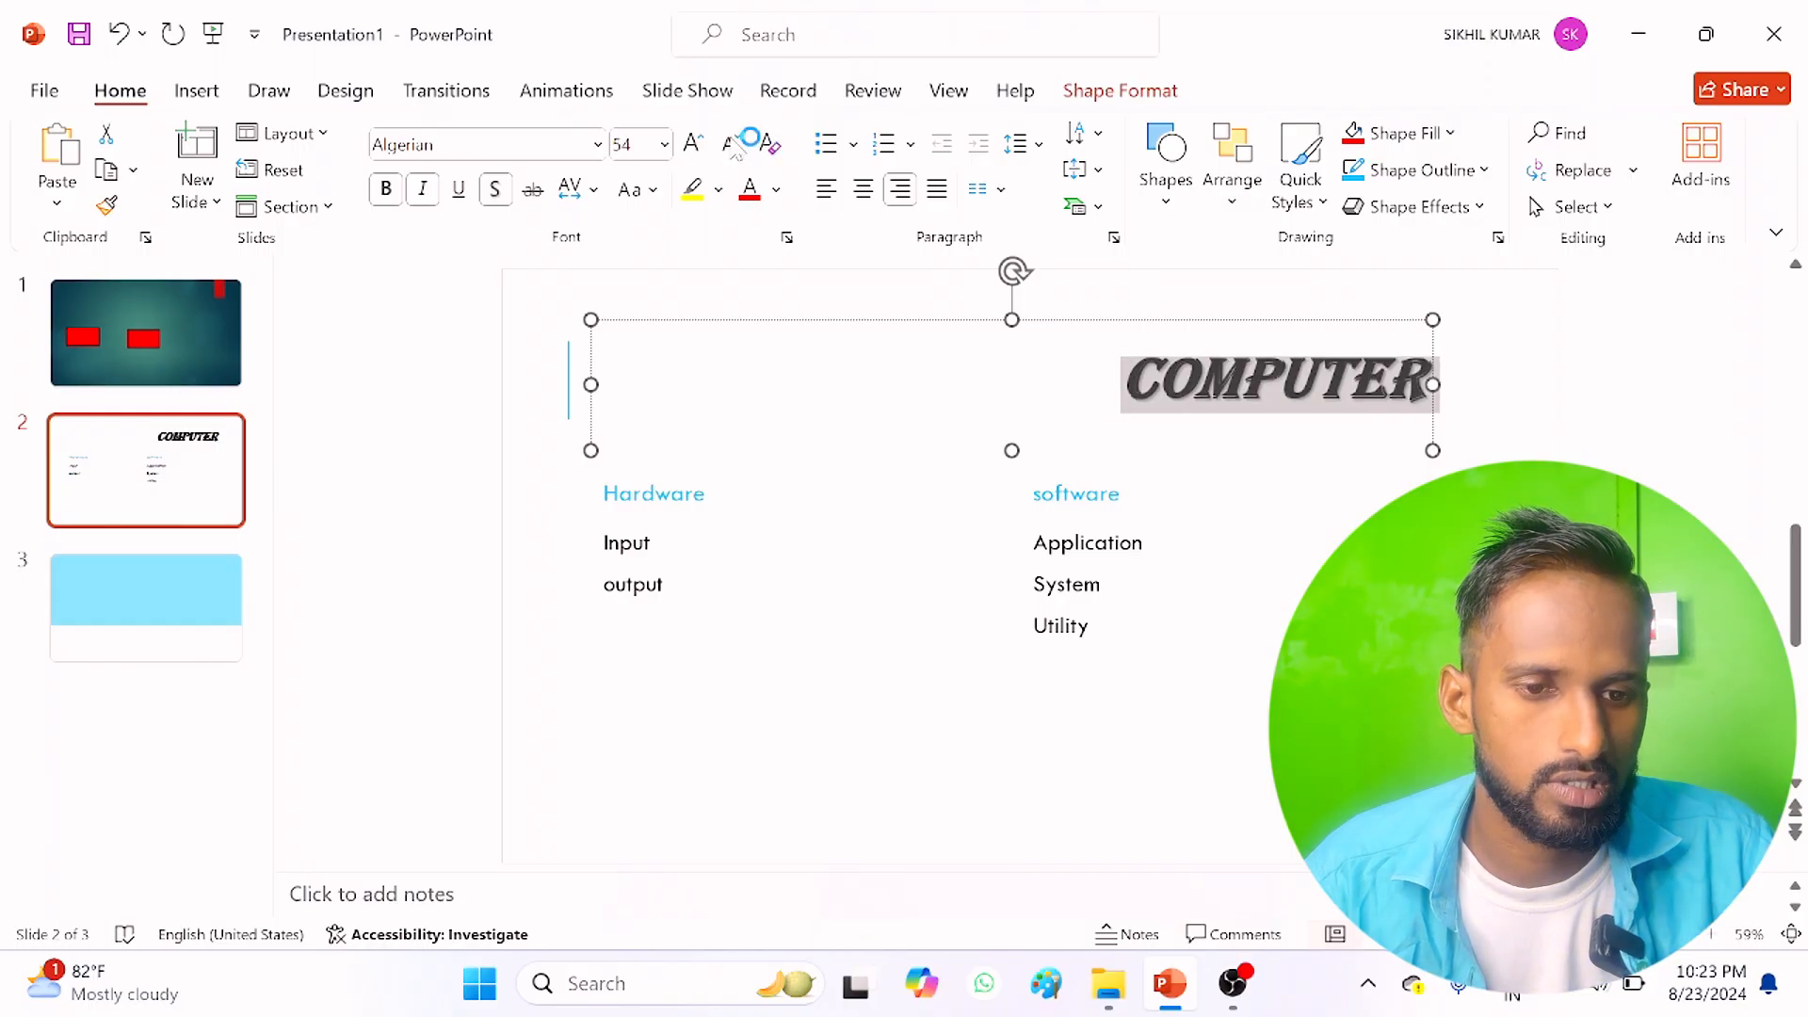
click(731, 144)
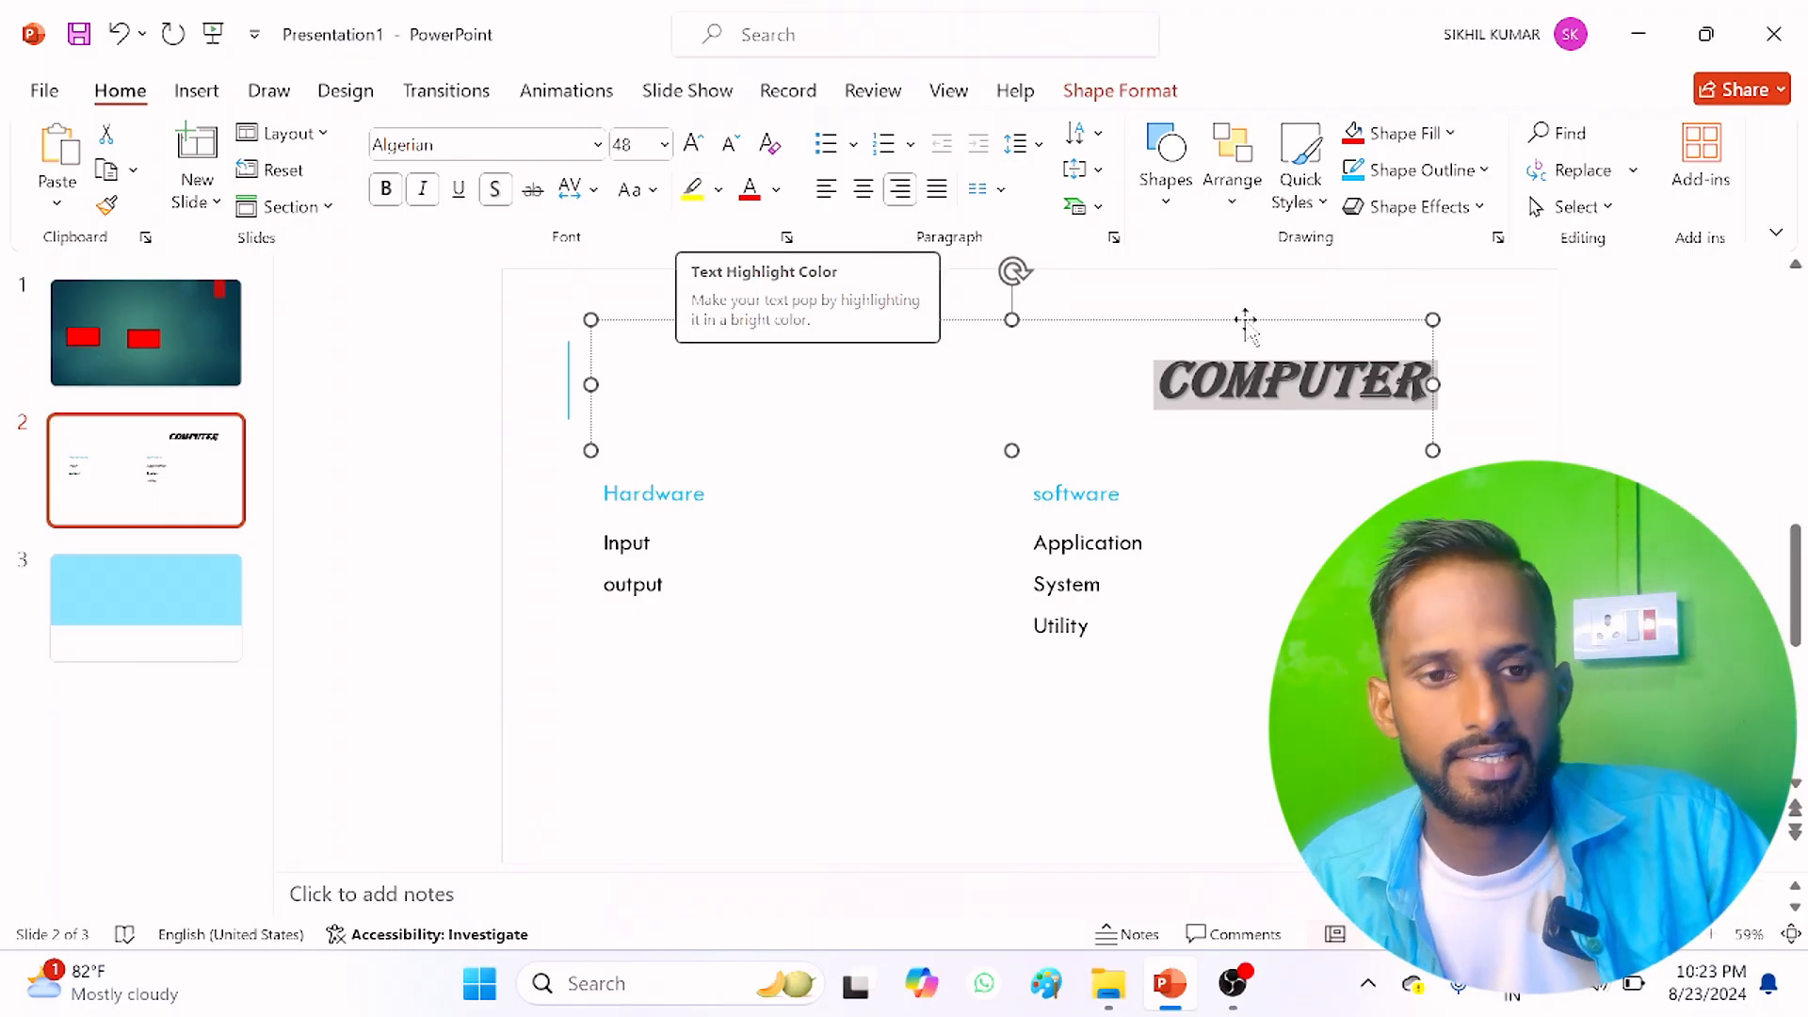
Step: Centre the title "COMPUTER" on the second slide
click(1419, 386)
double_click(1419, 386)
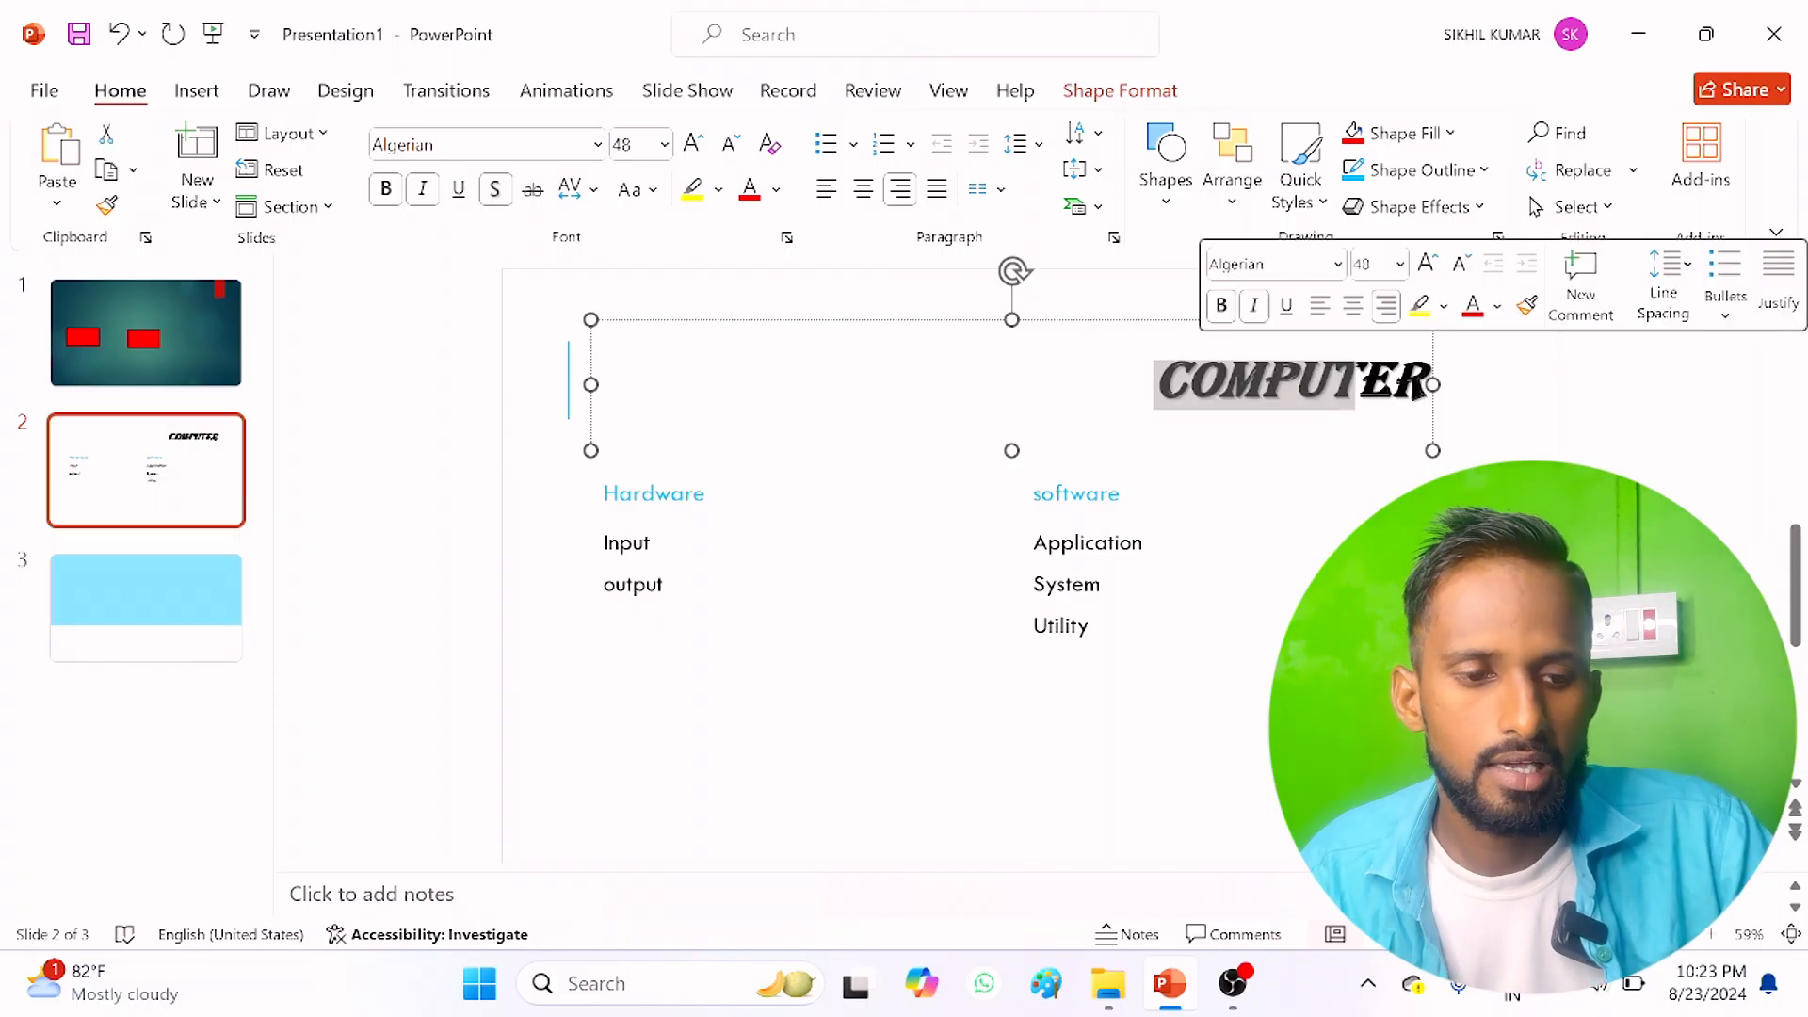
click(862, 189)
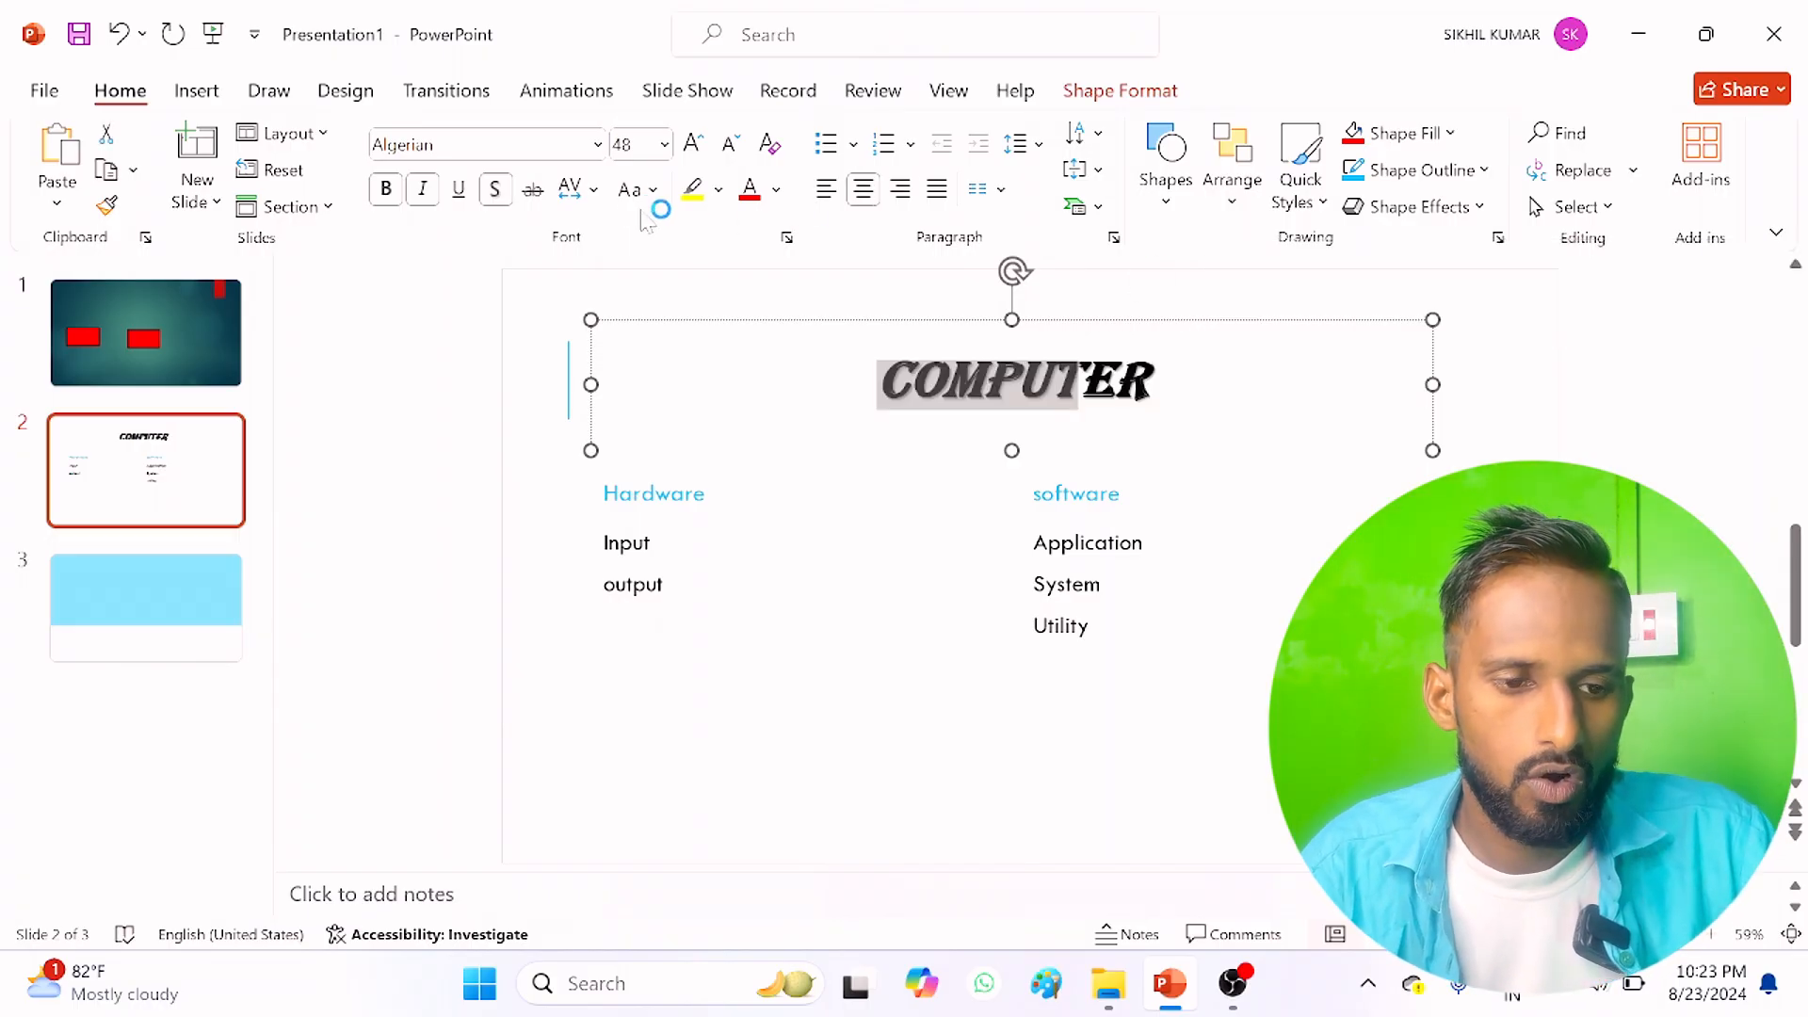
Step: Try dark blue and yellow text highlighting on the title "COMPUTER", and undo the yellow highlight
click(719, 190)
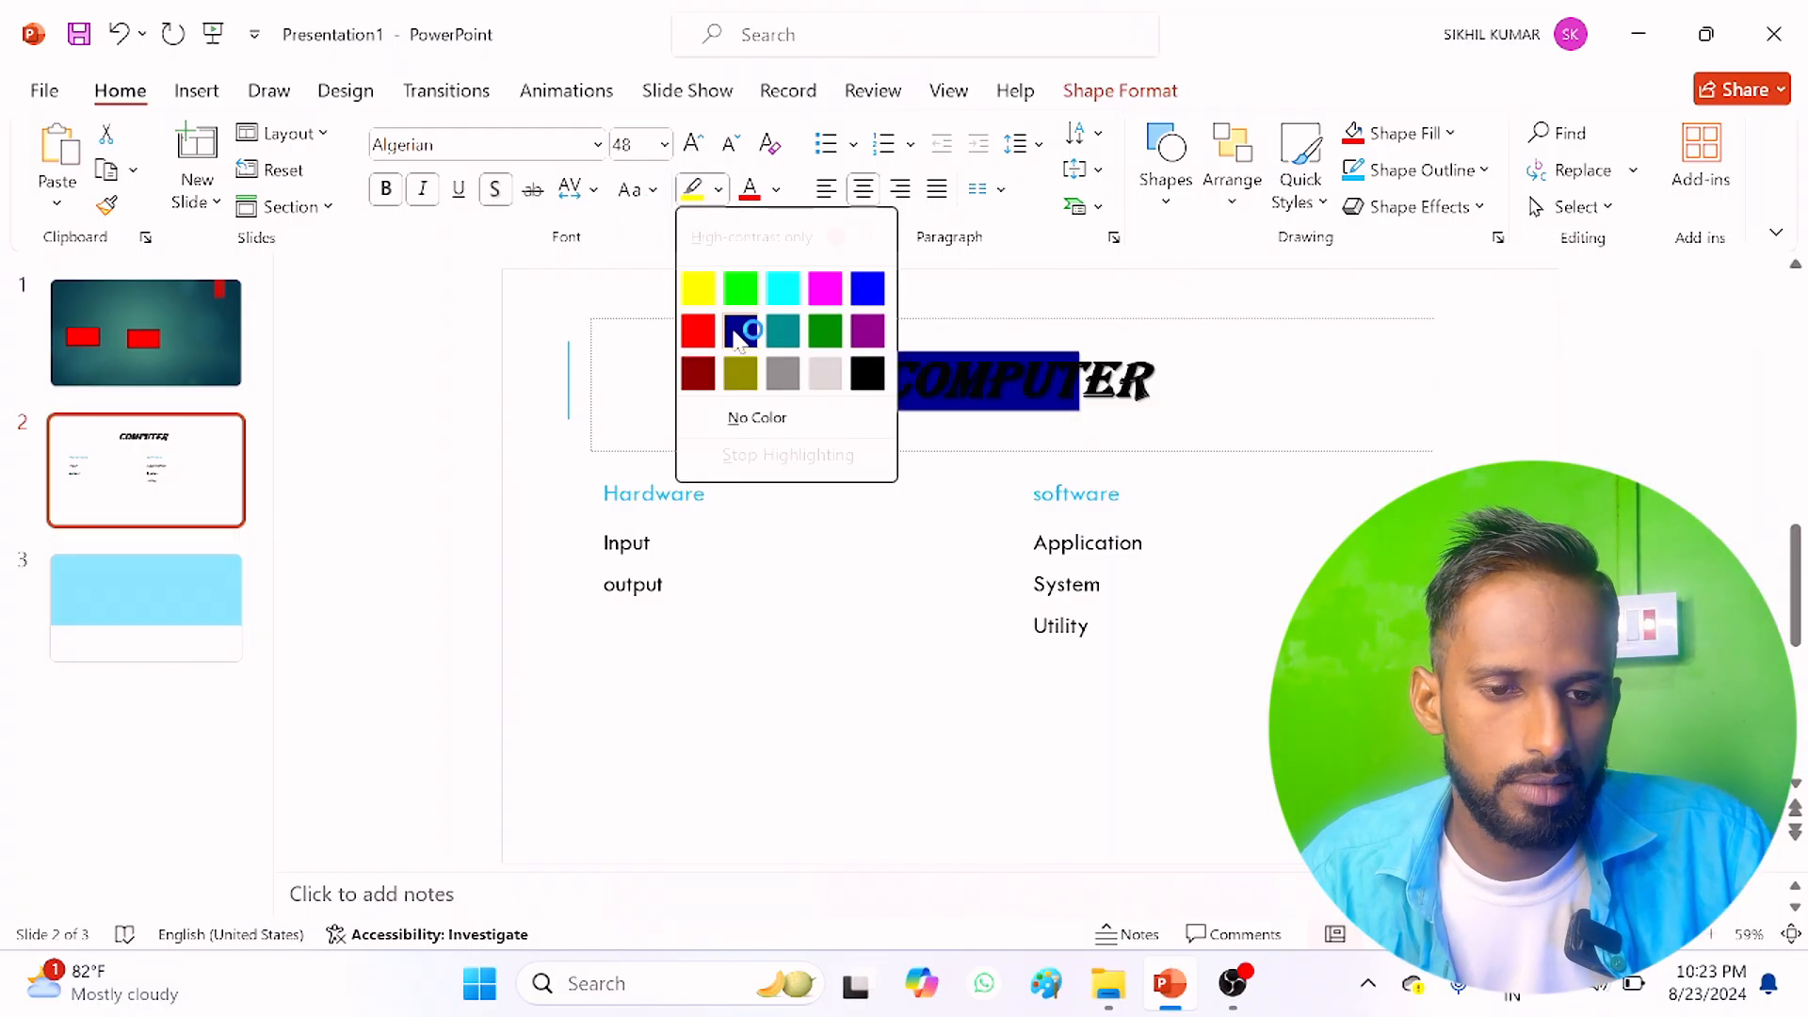
click(741, 331)
drag(1166, 385, 852, 384)
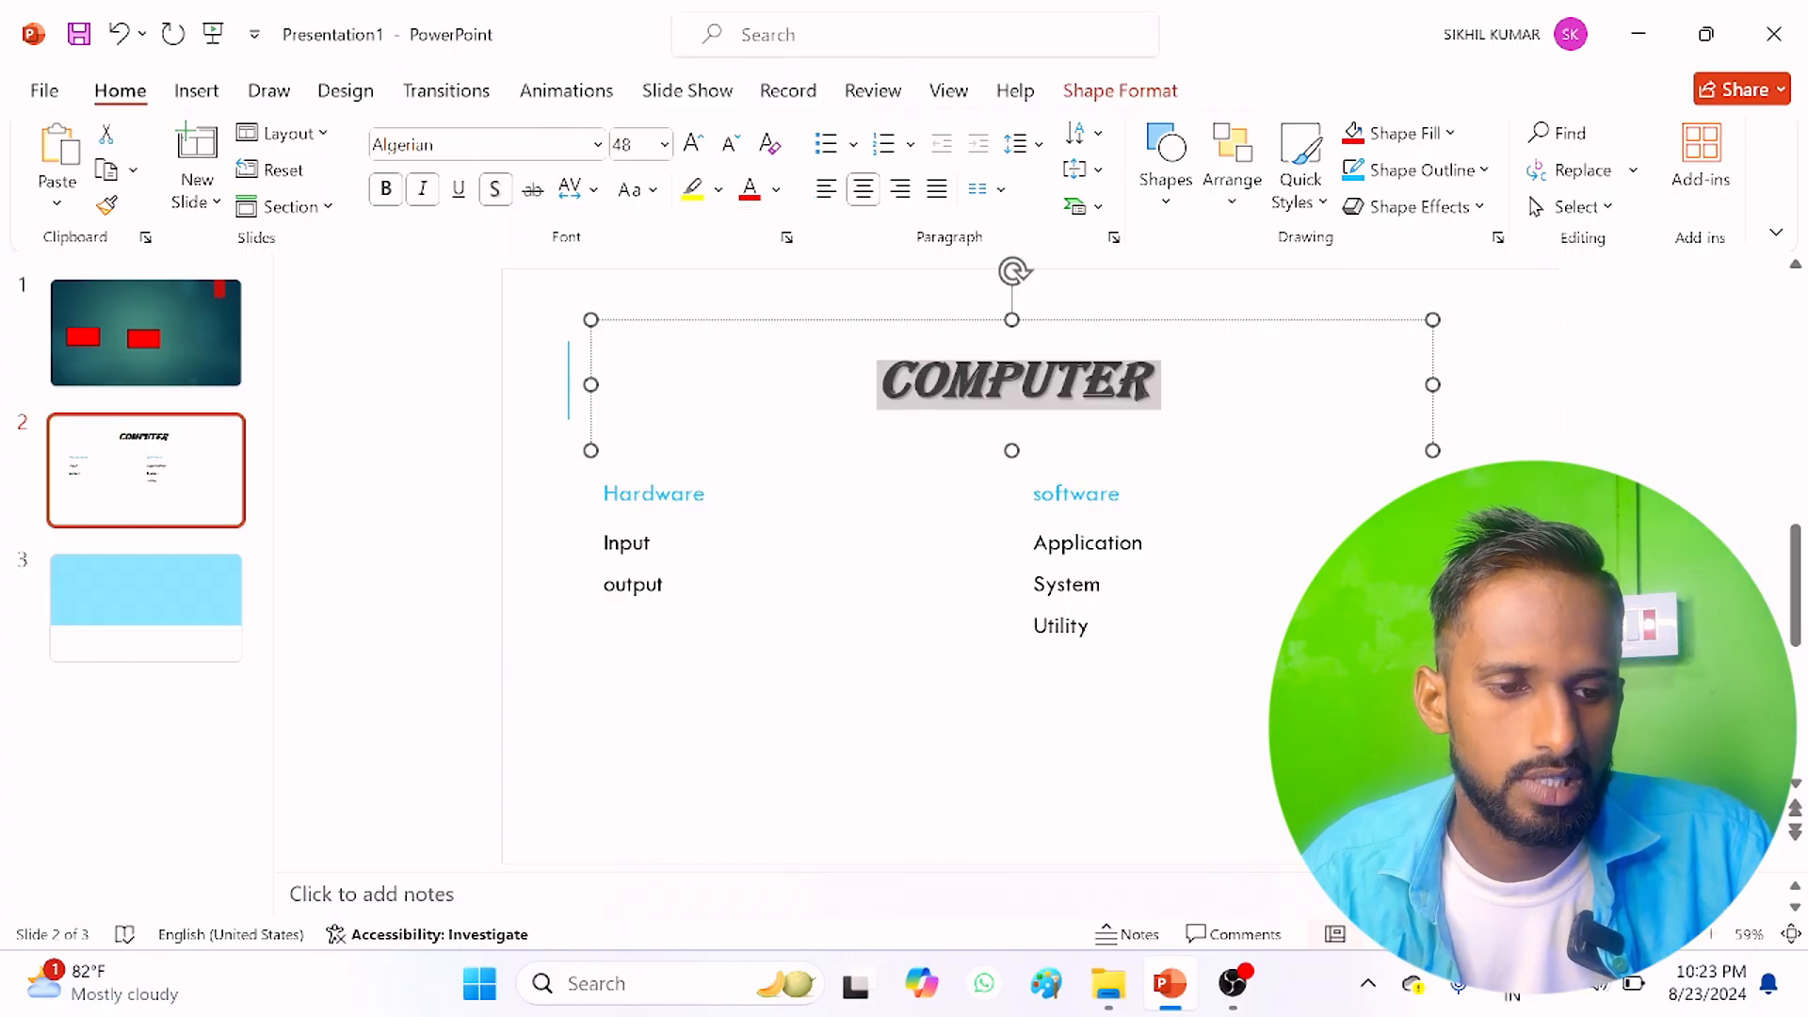
click(719, 190)
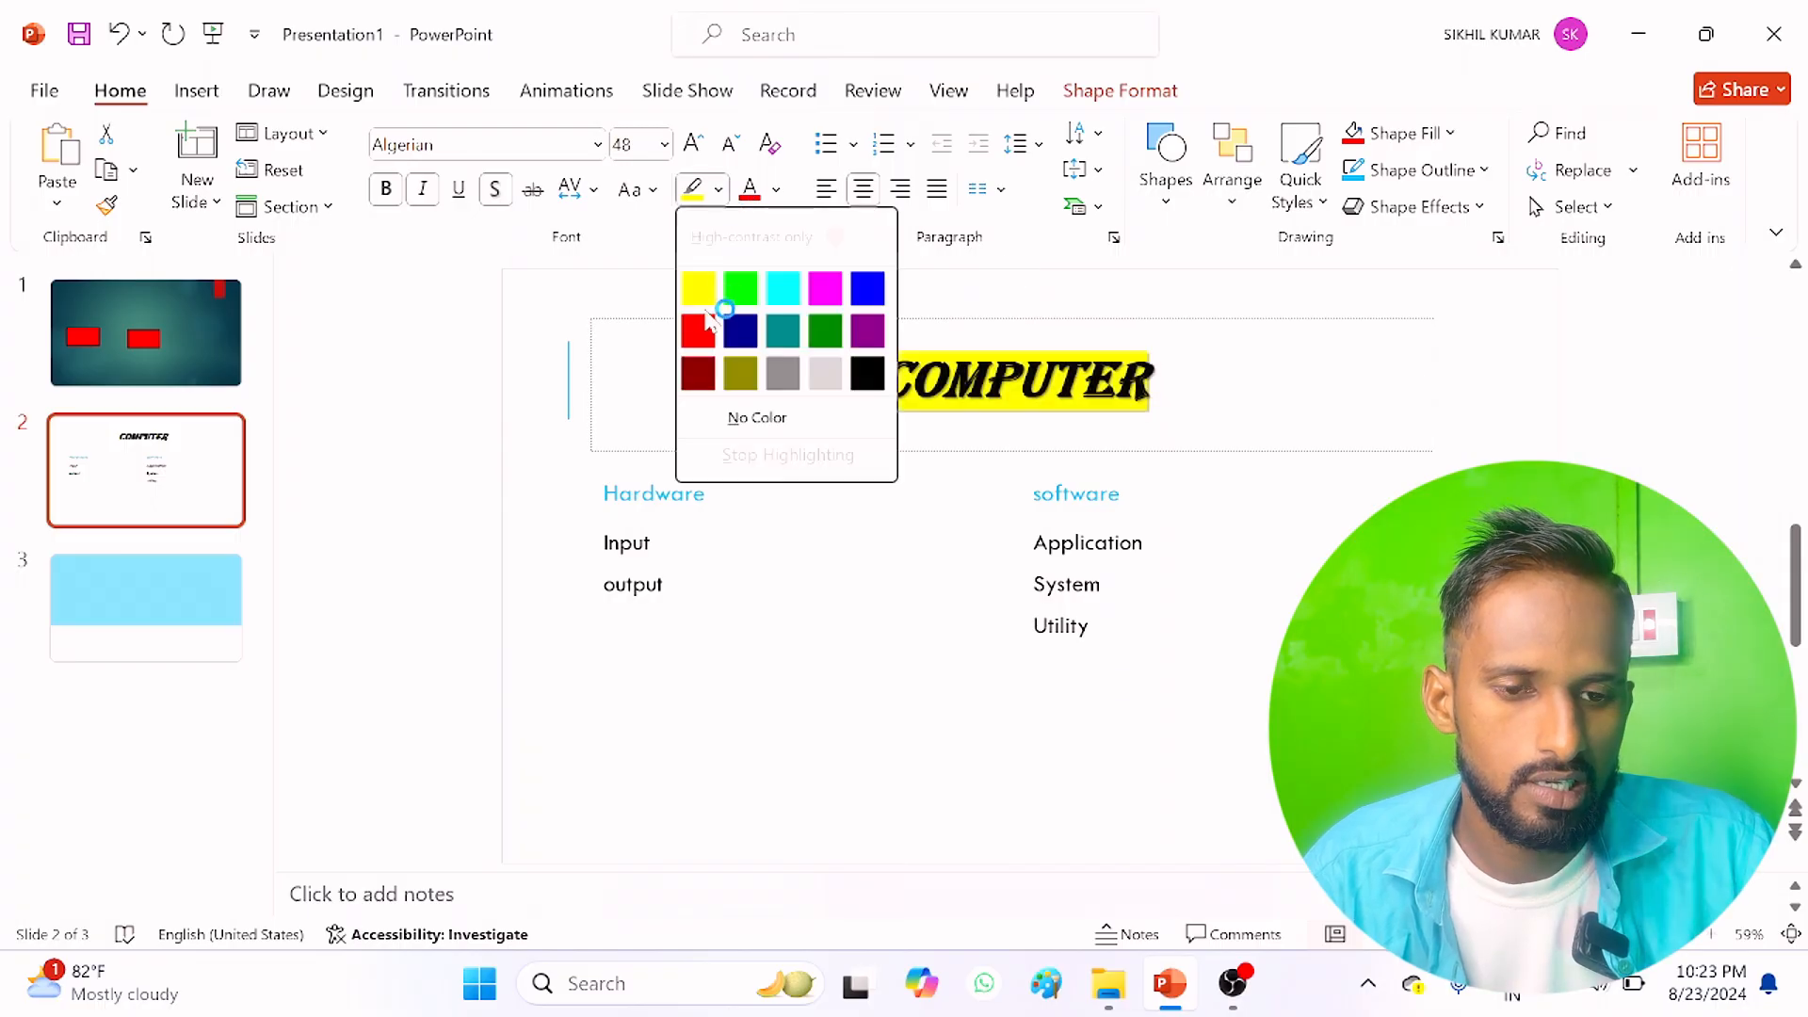
click(702, 299)
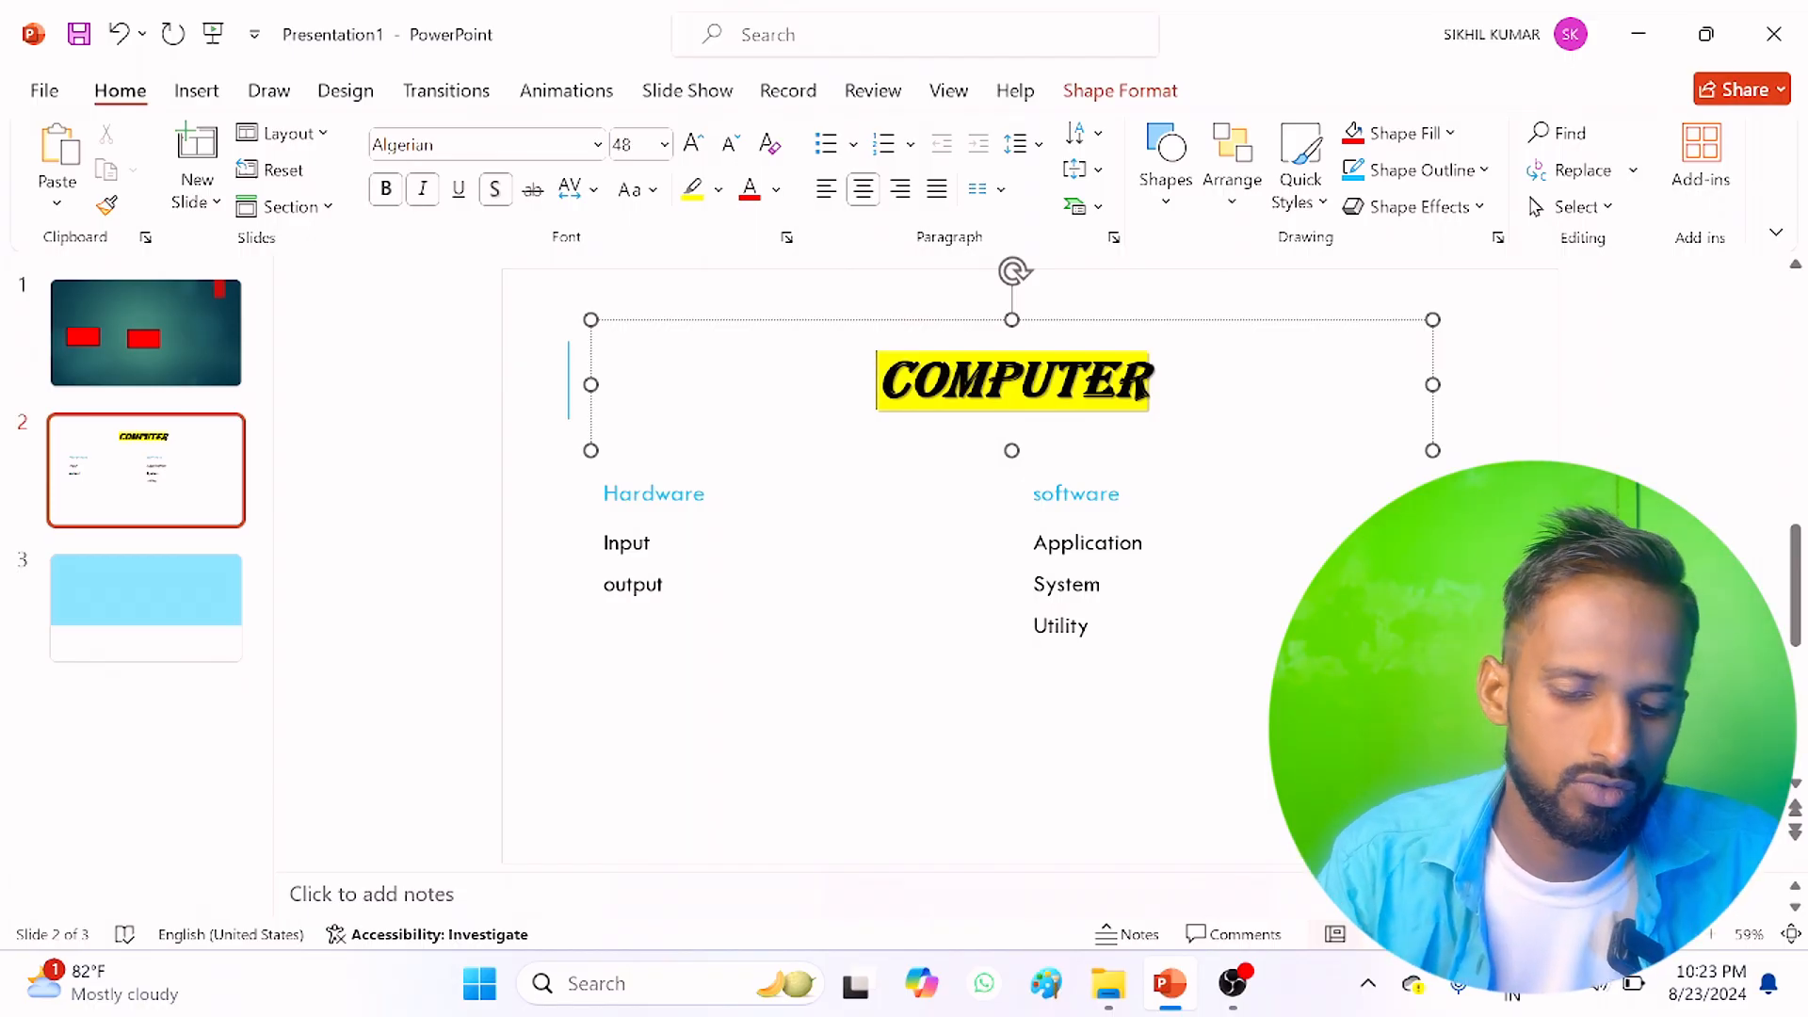
key(ctrl+z)
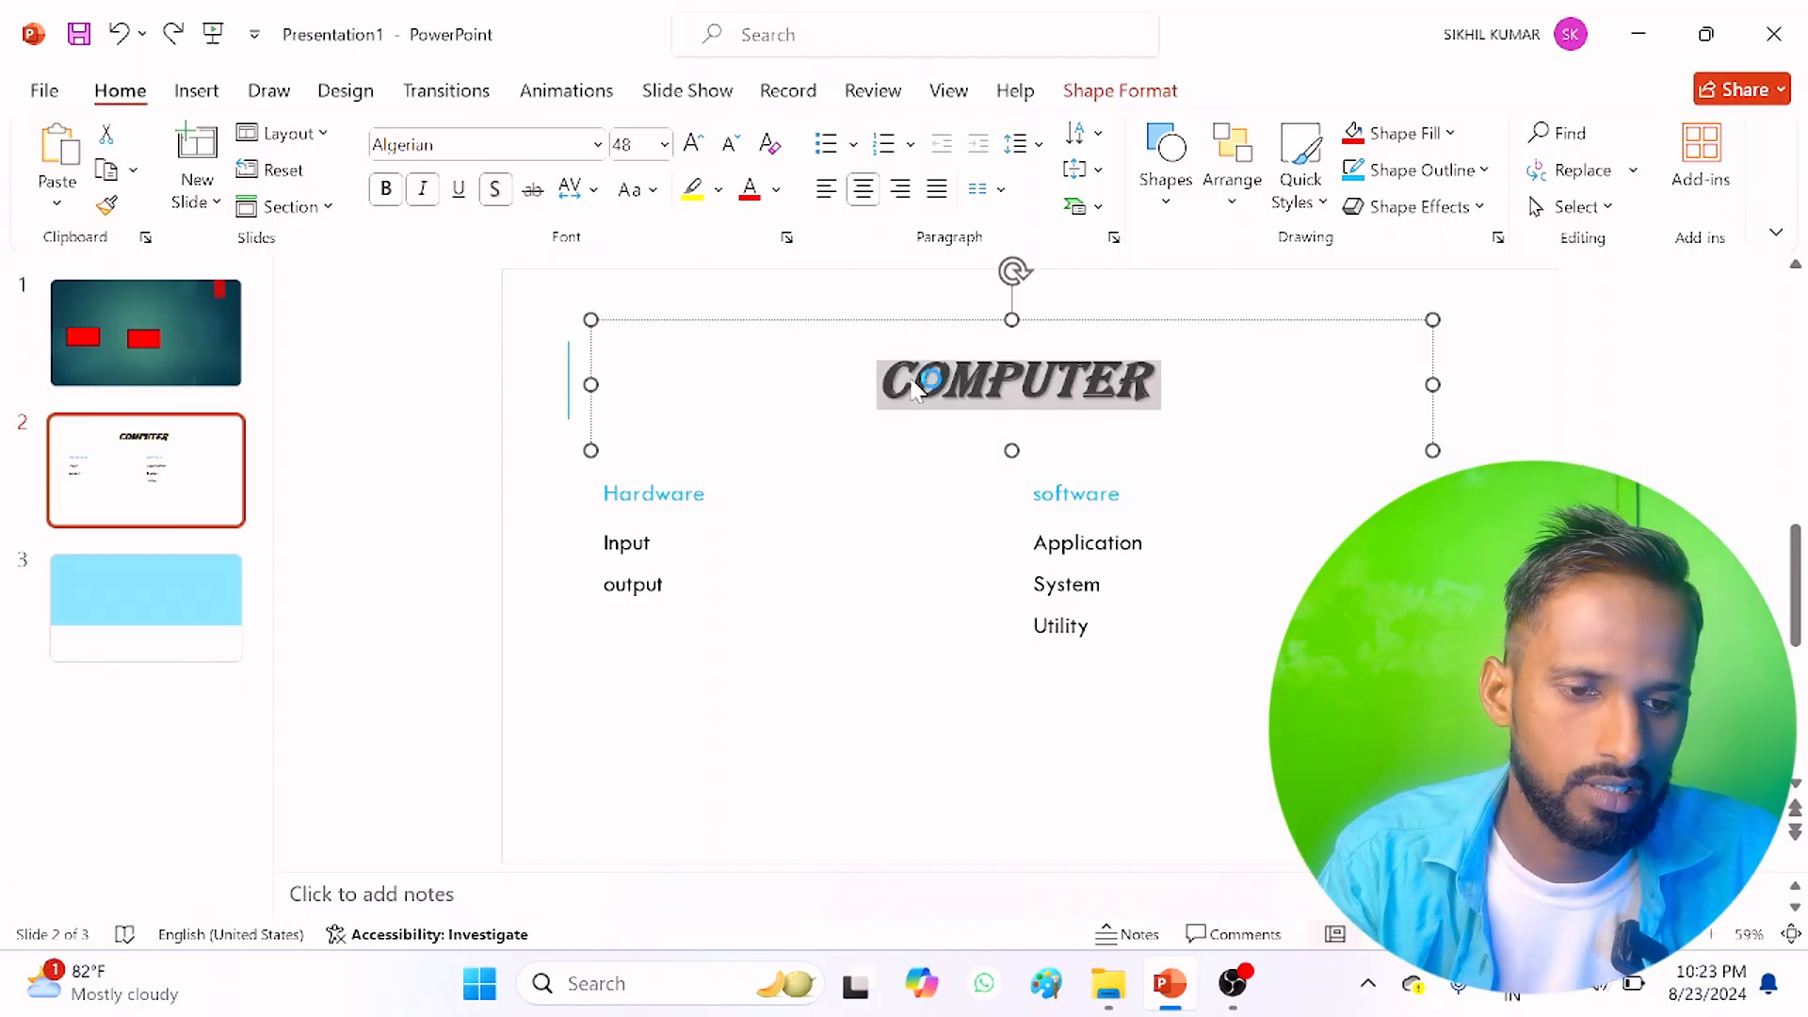
Step: Colour the title "COMPUTER" standard red, and clear all its character formatting
click(777, 192)
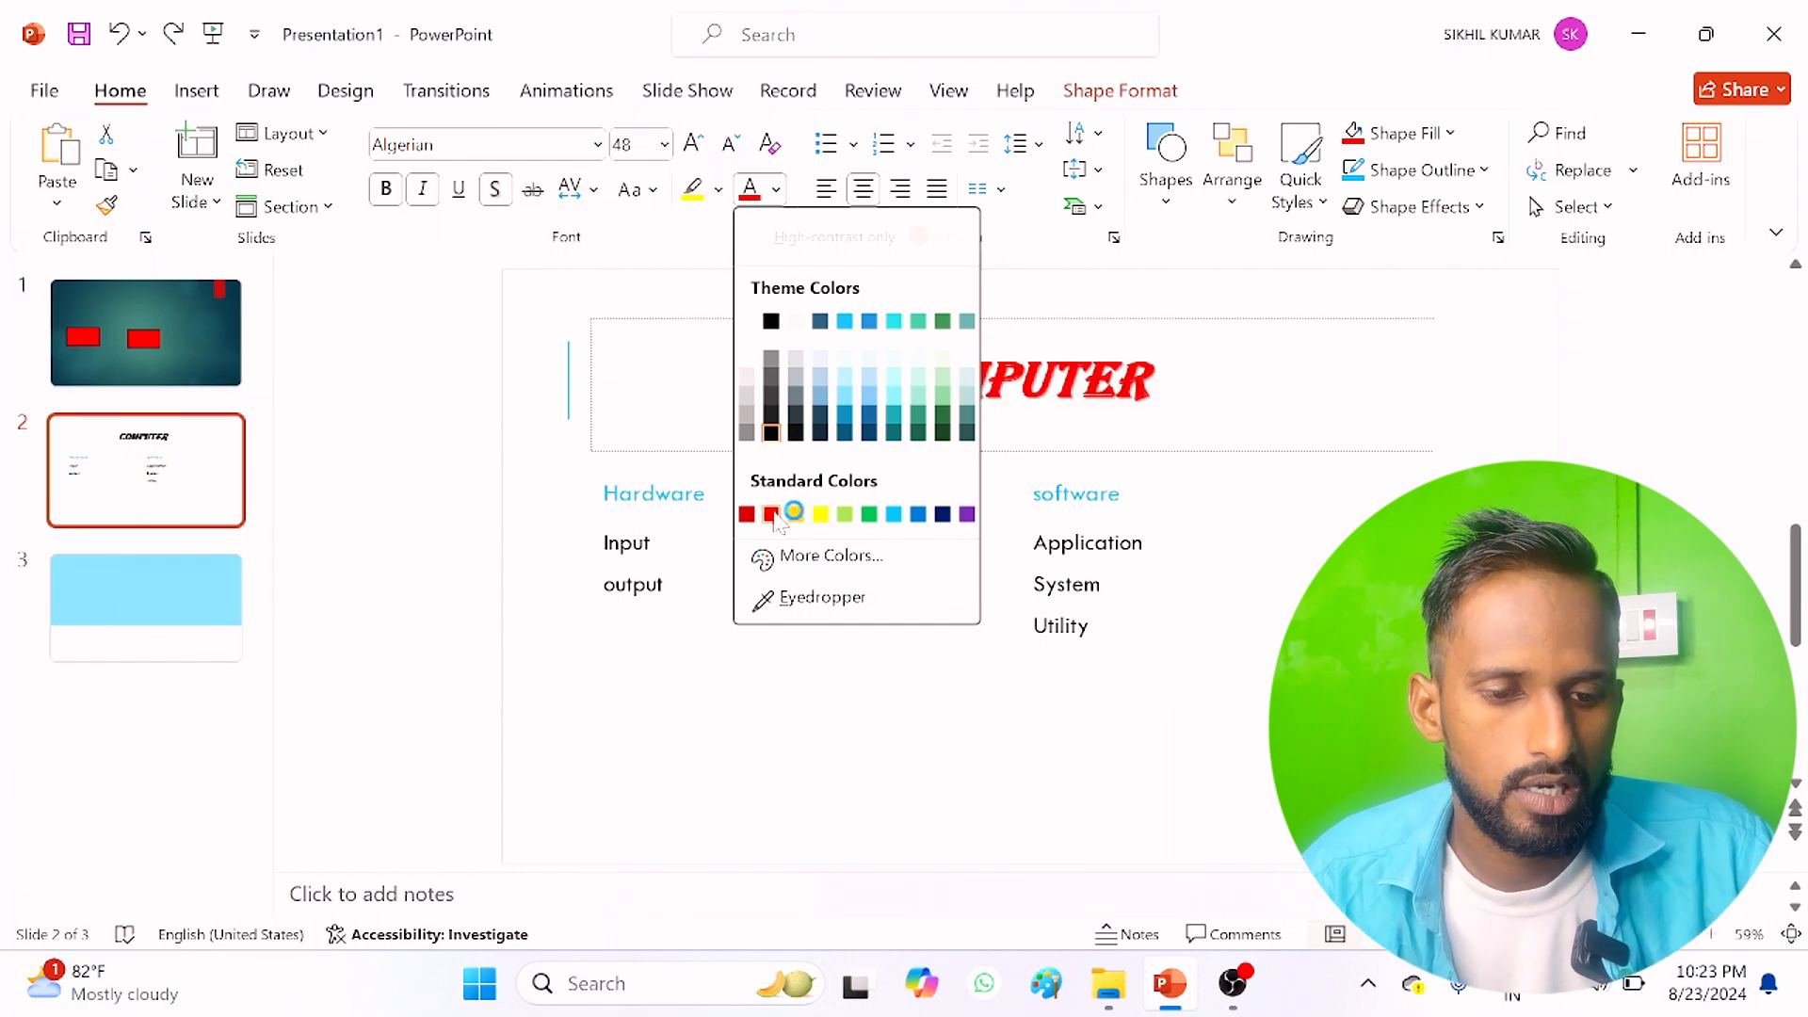
click(773, 515)
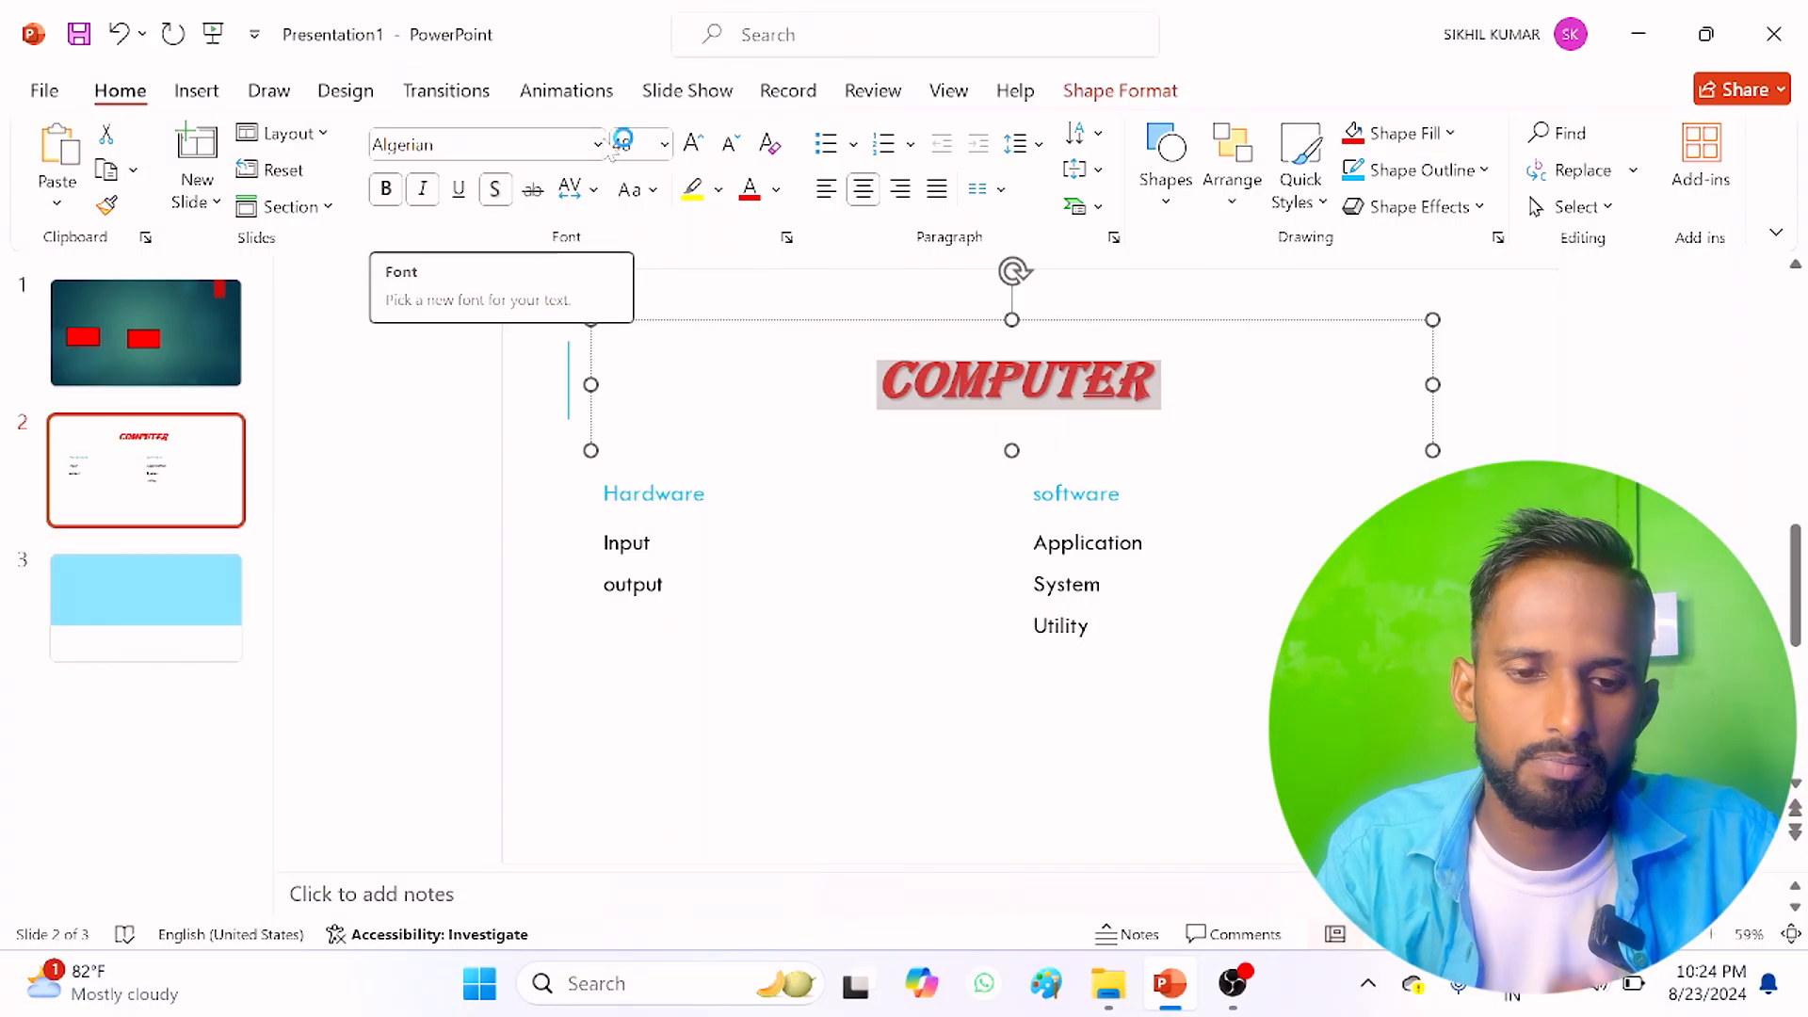
click(768, 146)
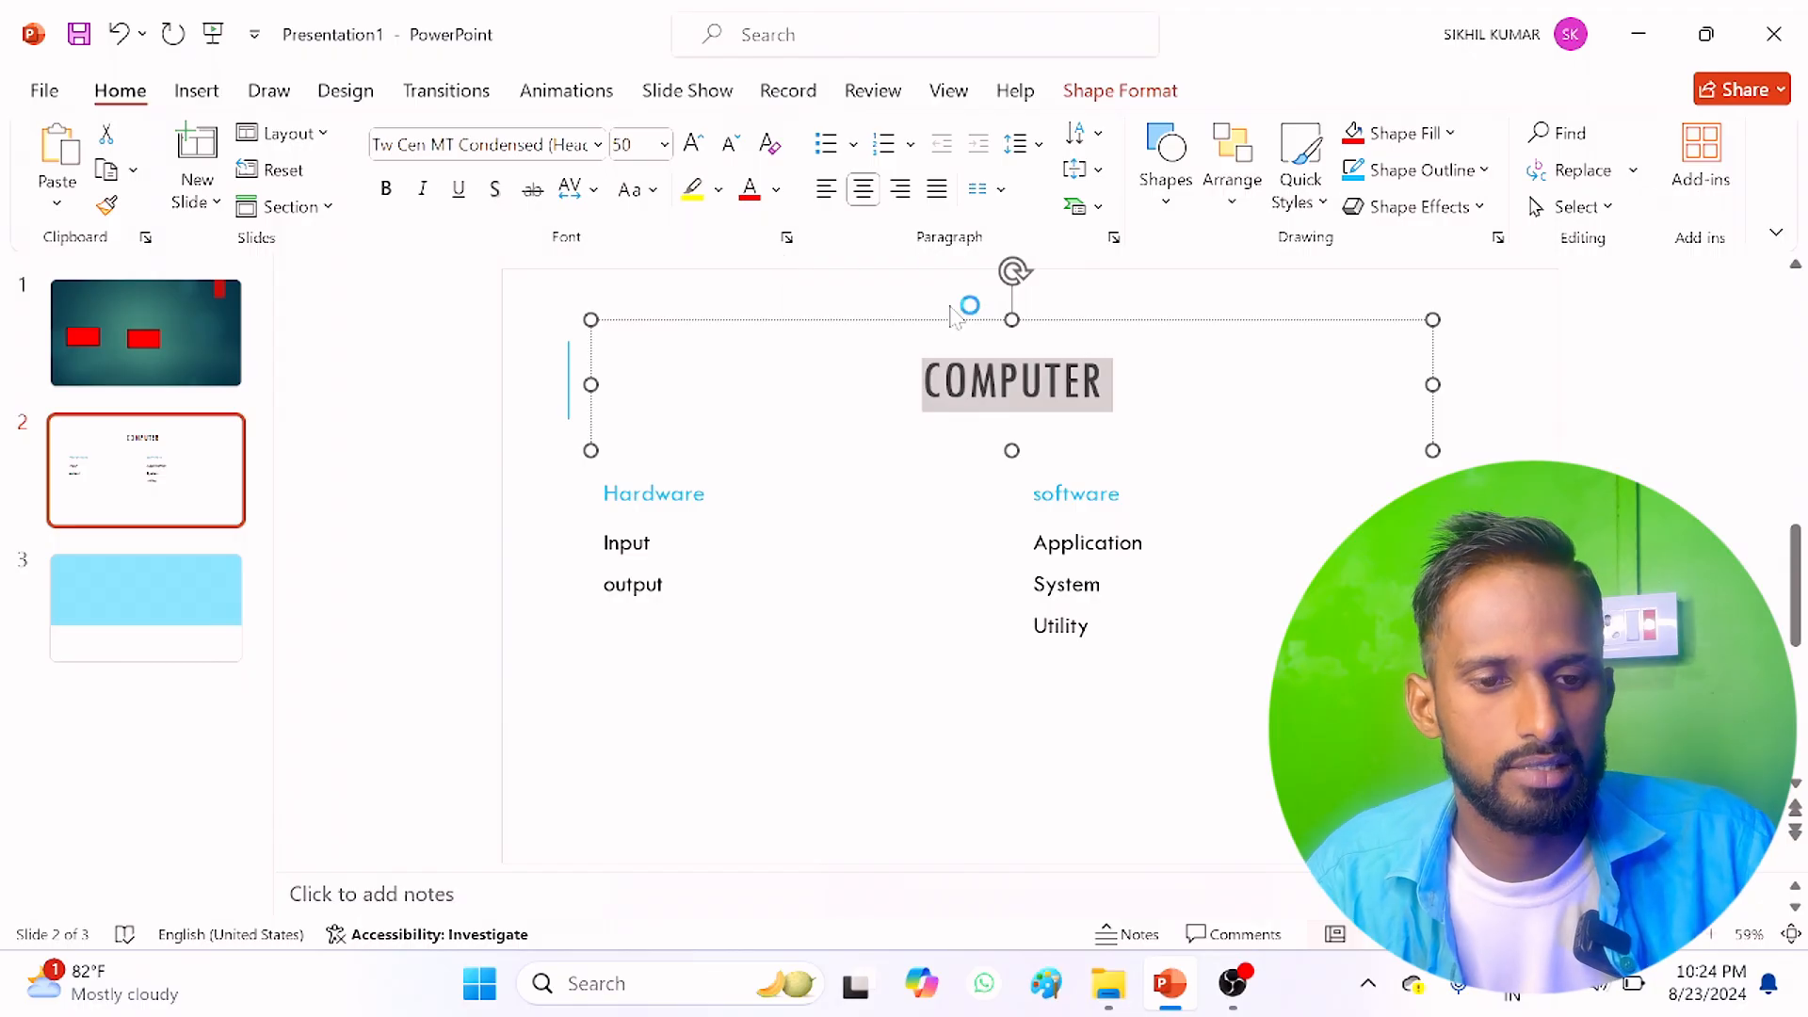
Step: Try left, centre and right alignment on the title "COMPUTER", and finish with it justified
click(826, 191)
click(862, 192)
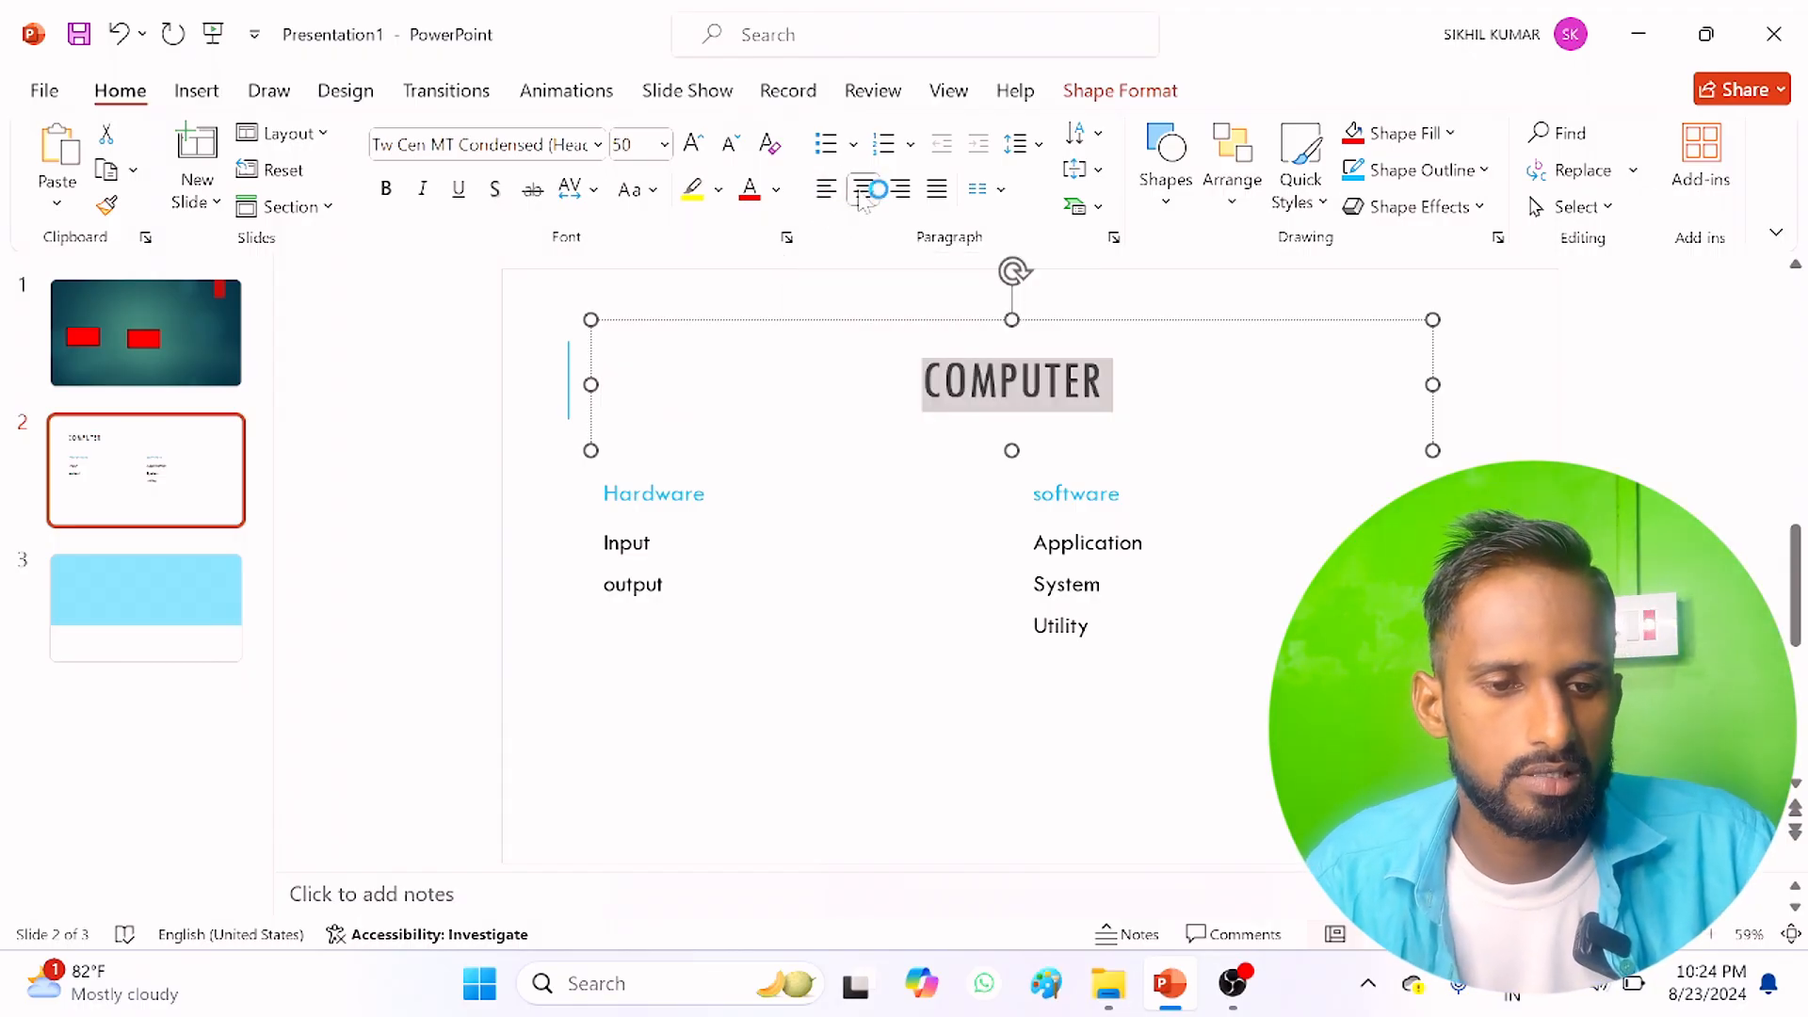
click(901, 191)
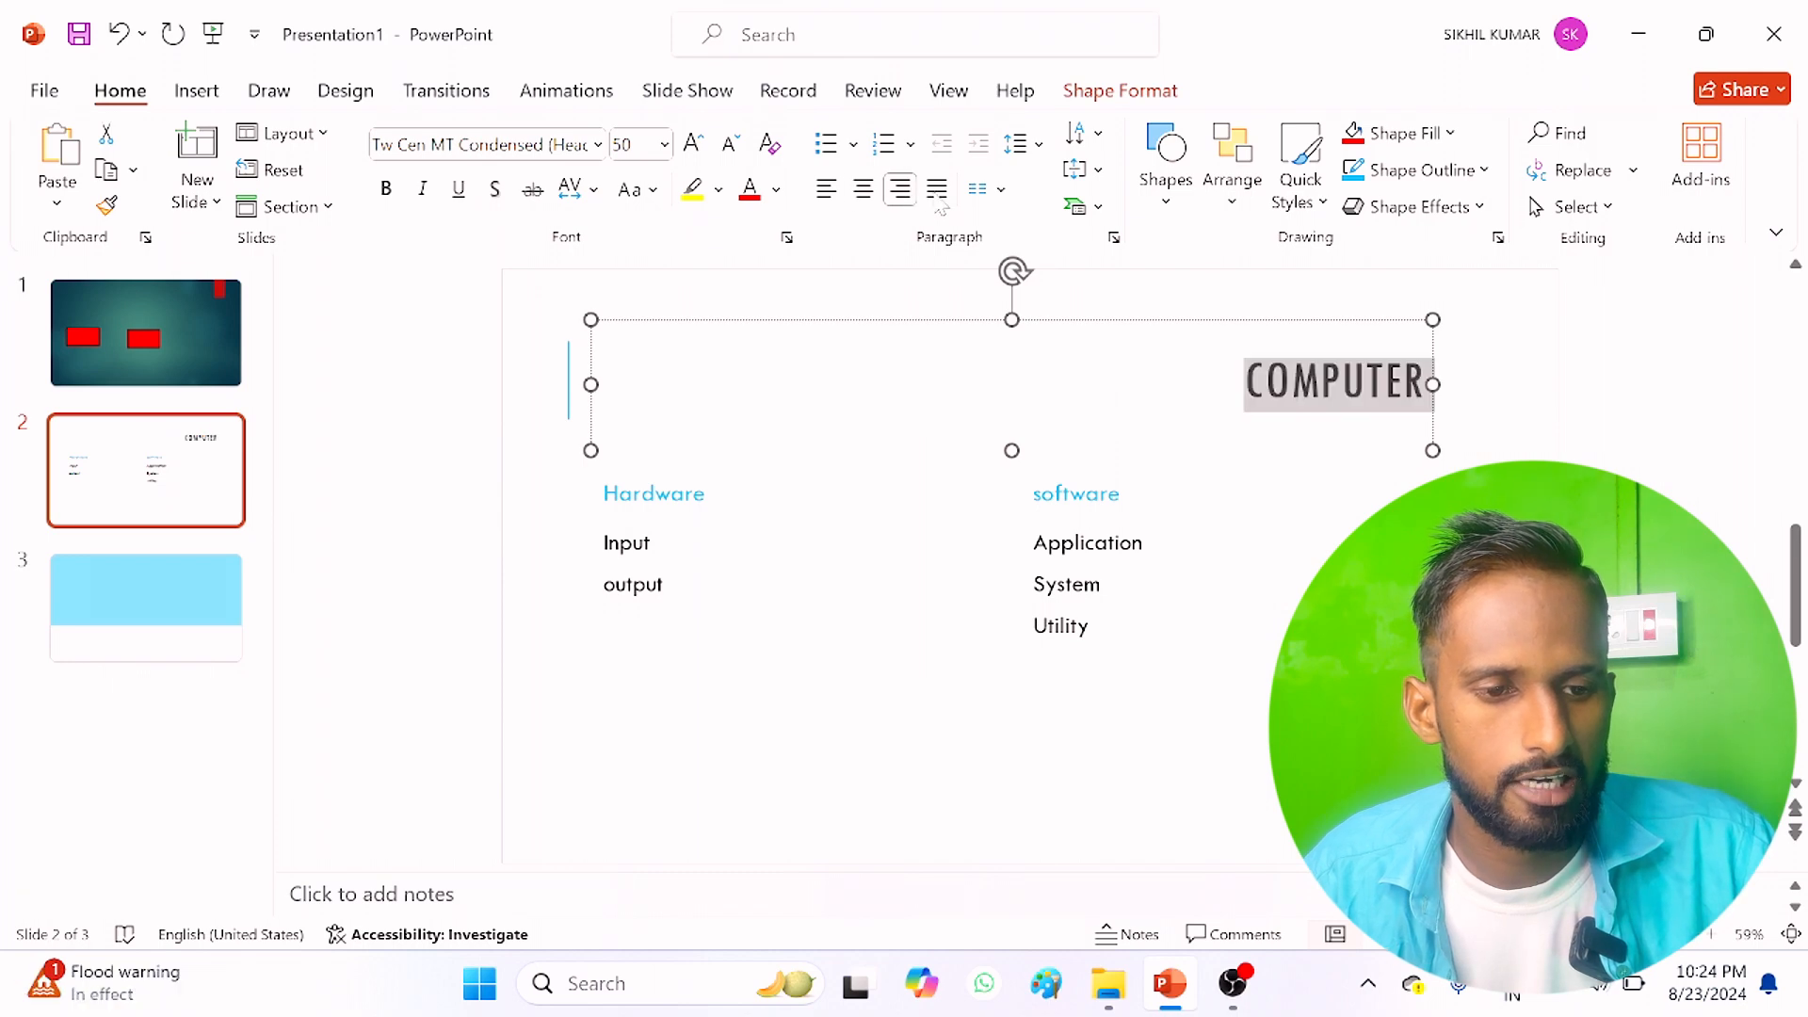
click(938, 192)
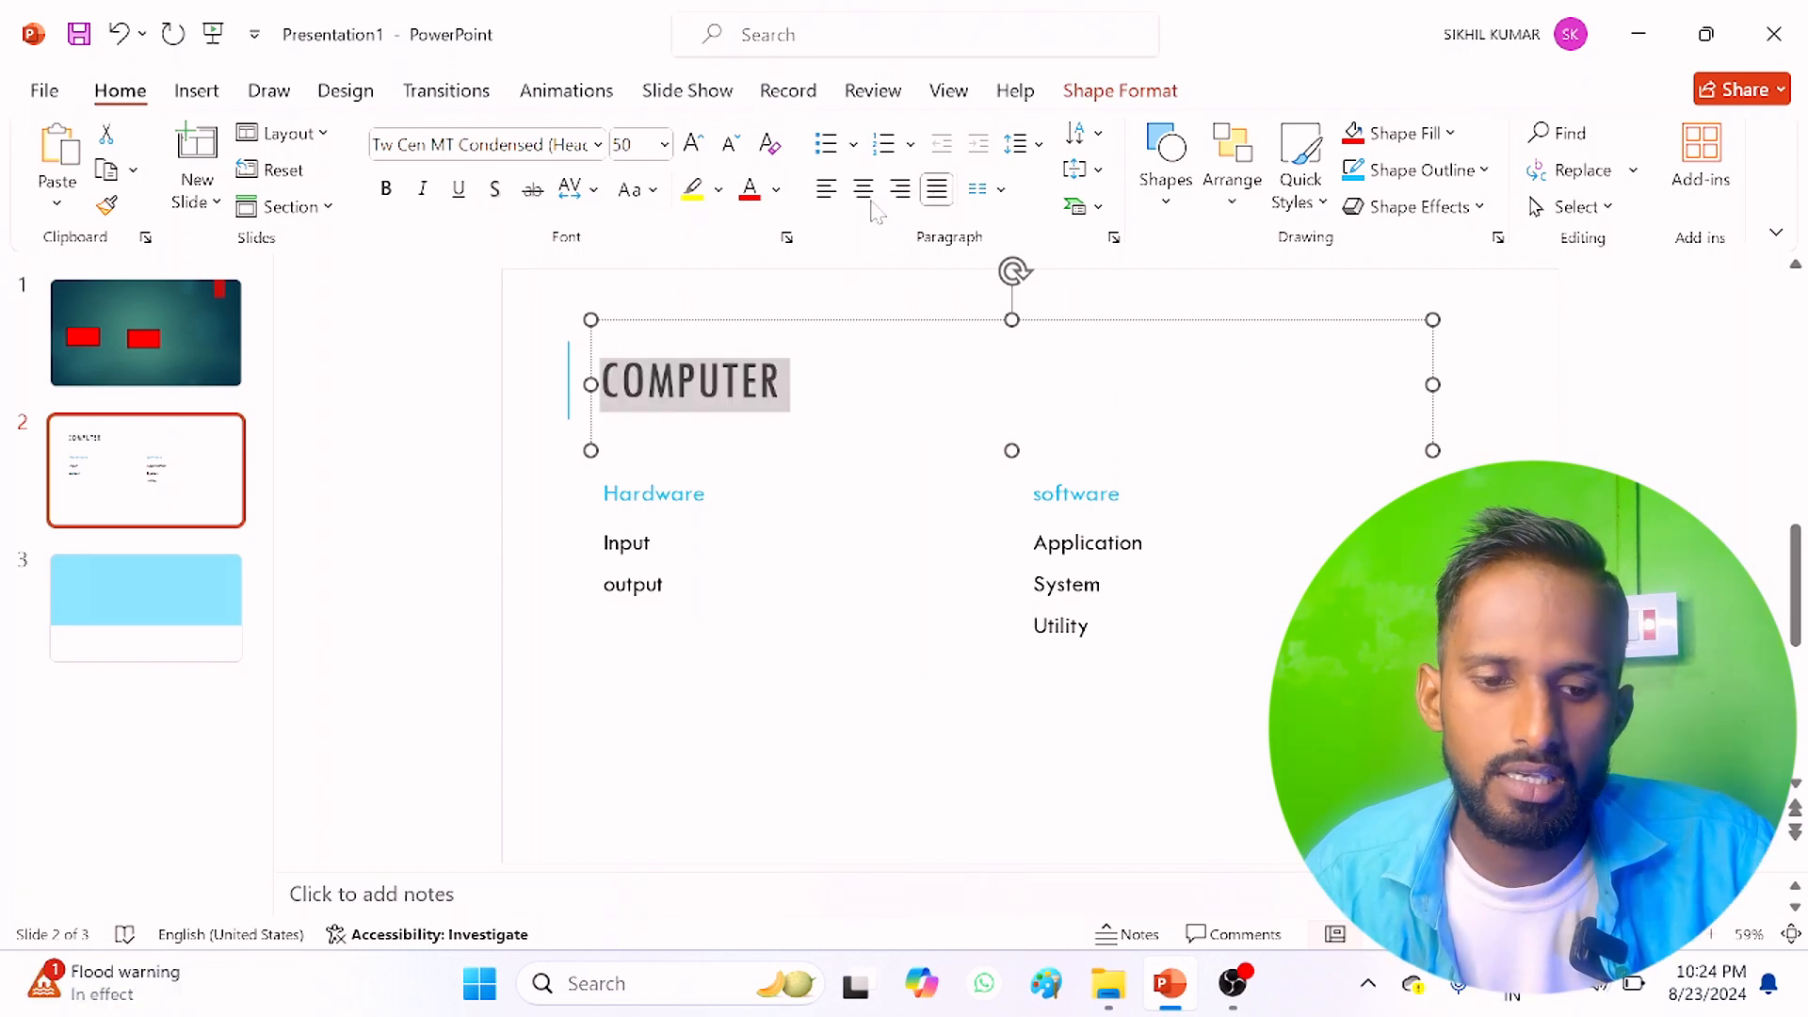
Step: Apply four-diamond bullets to the "Input" and "output" lines under Hardware
click(671, 584)
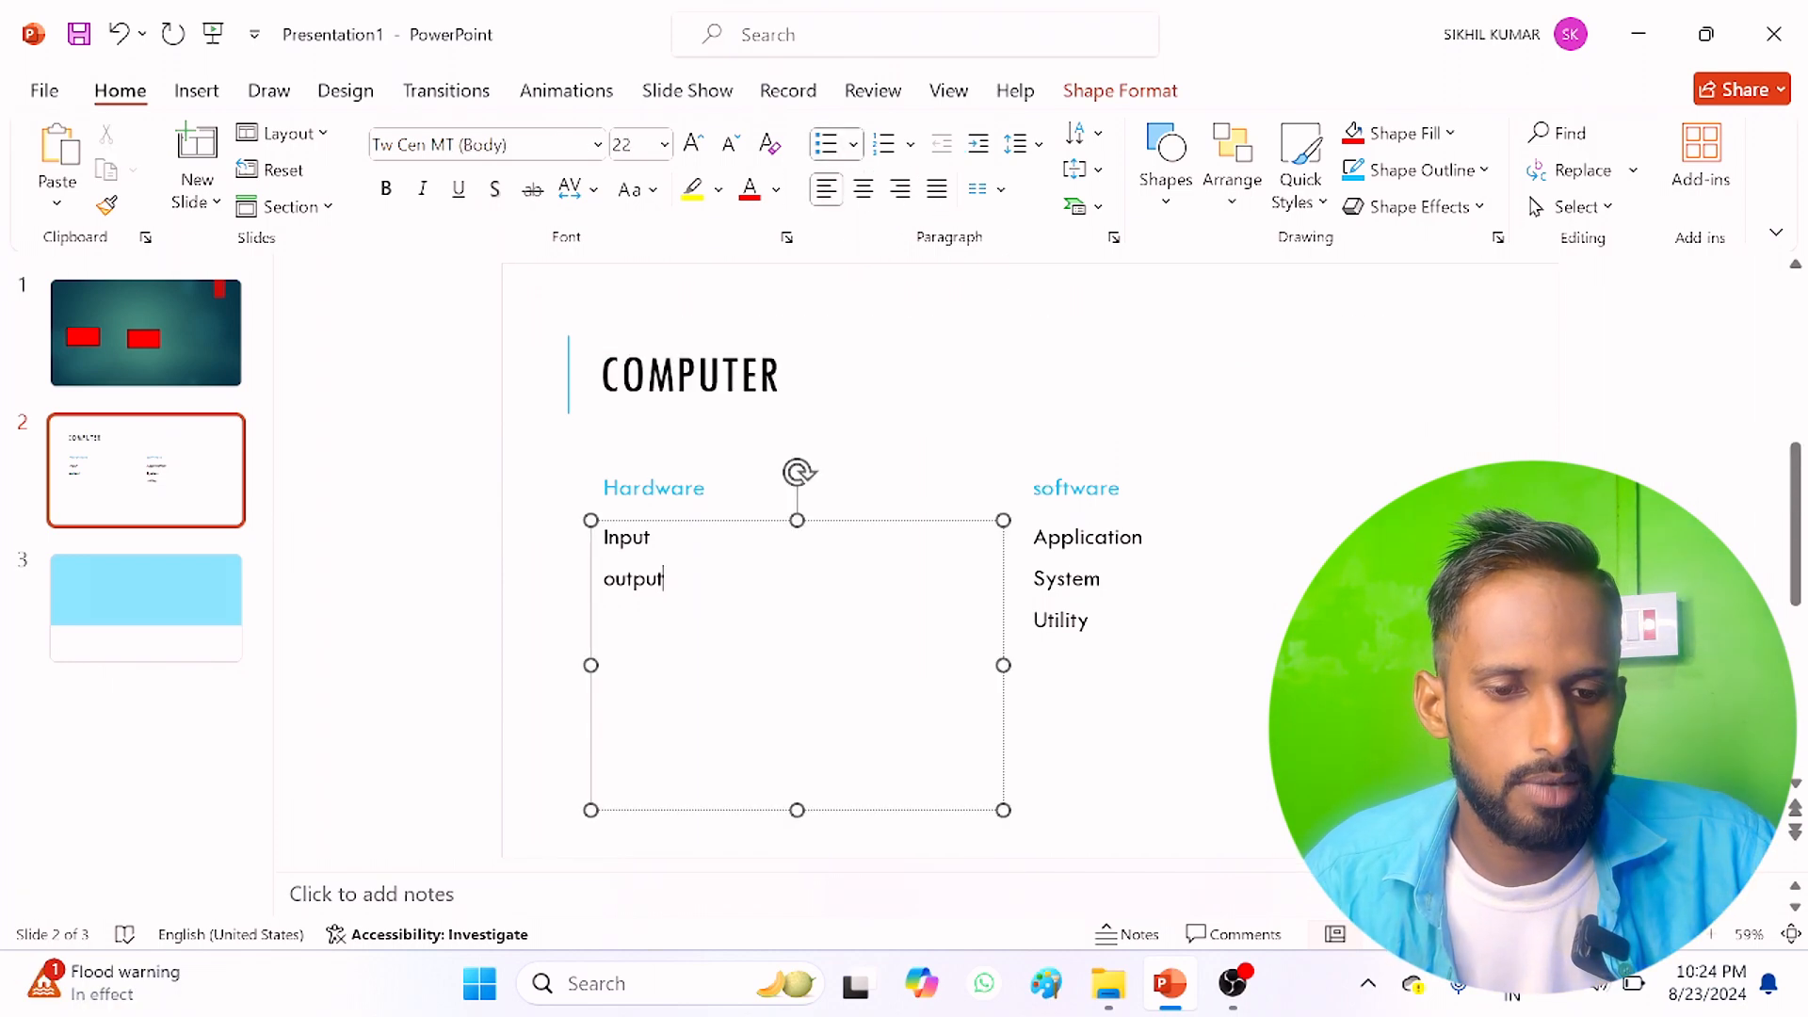
drag(671, 584, 604, 536)
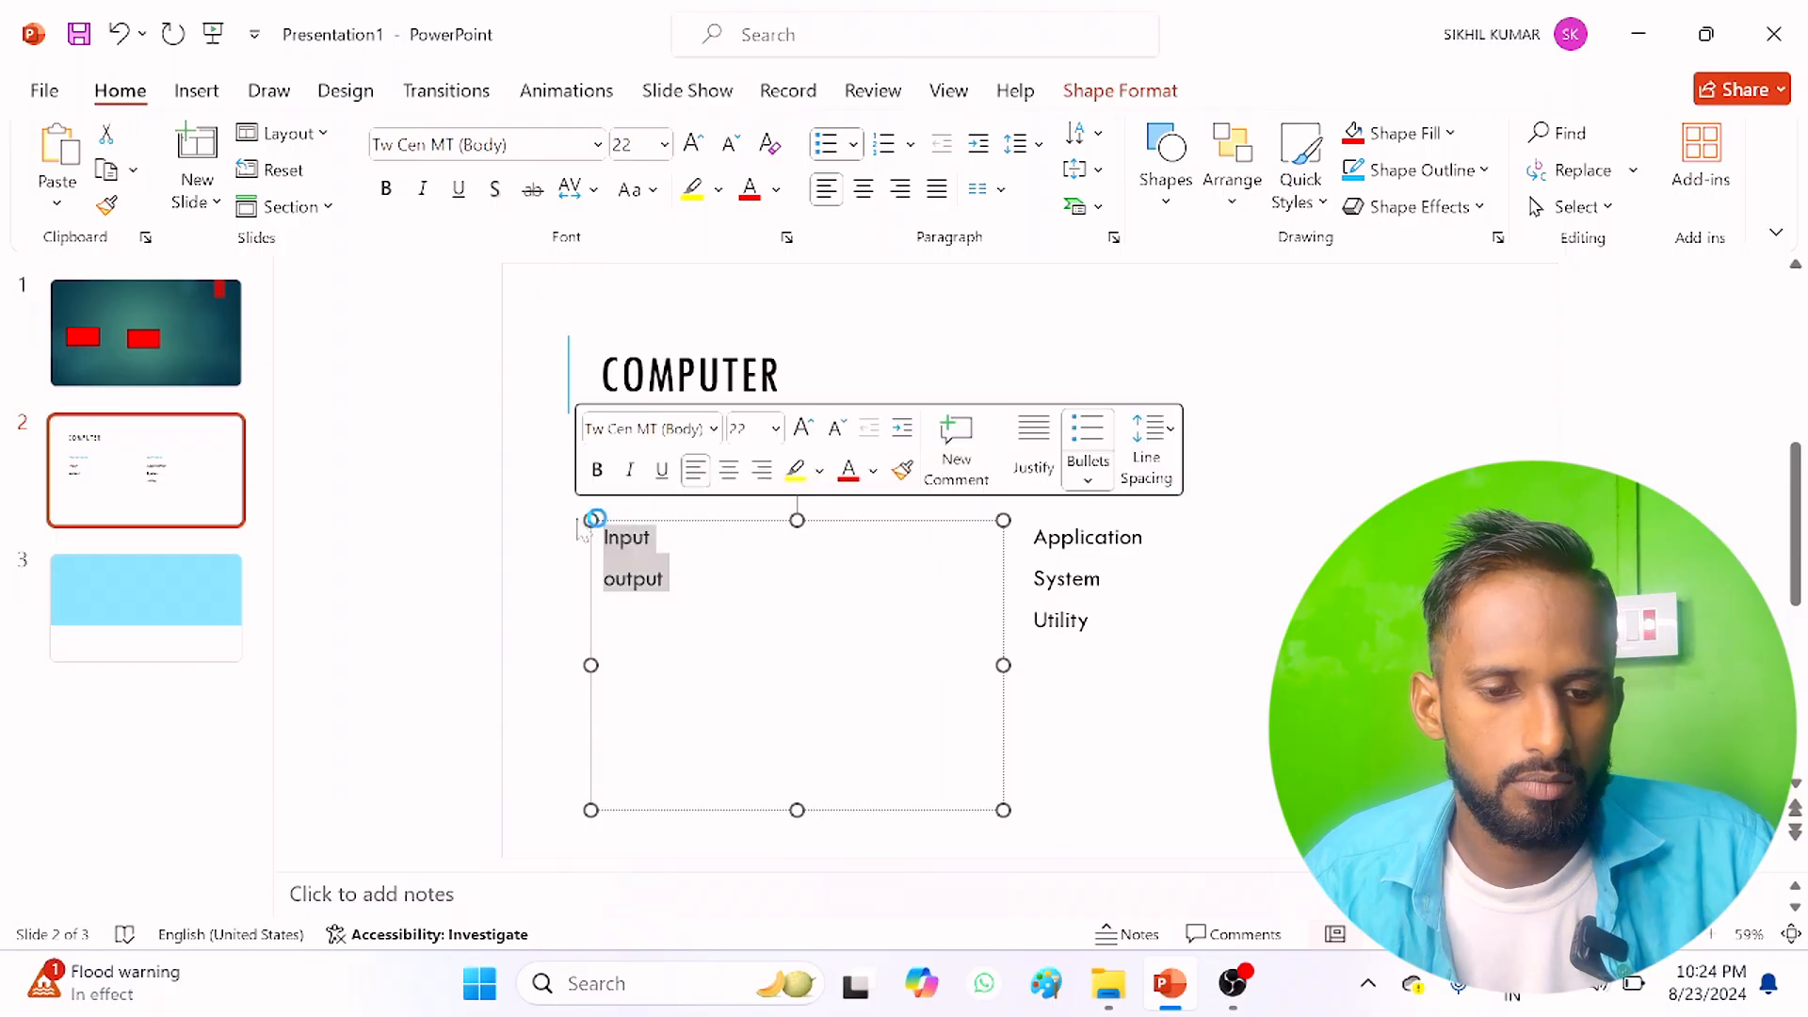
click(853, 144)
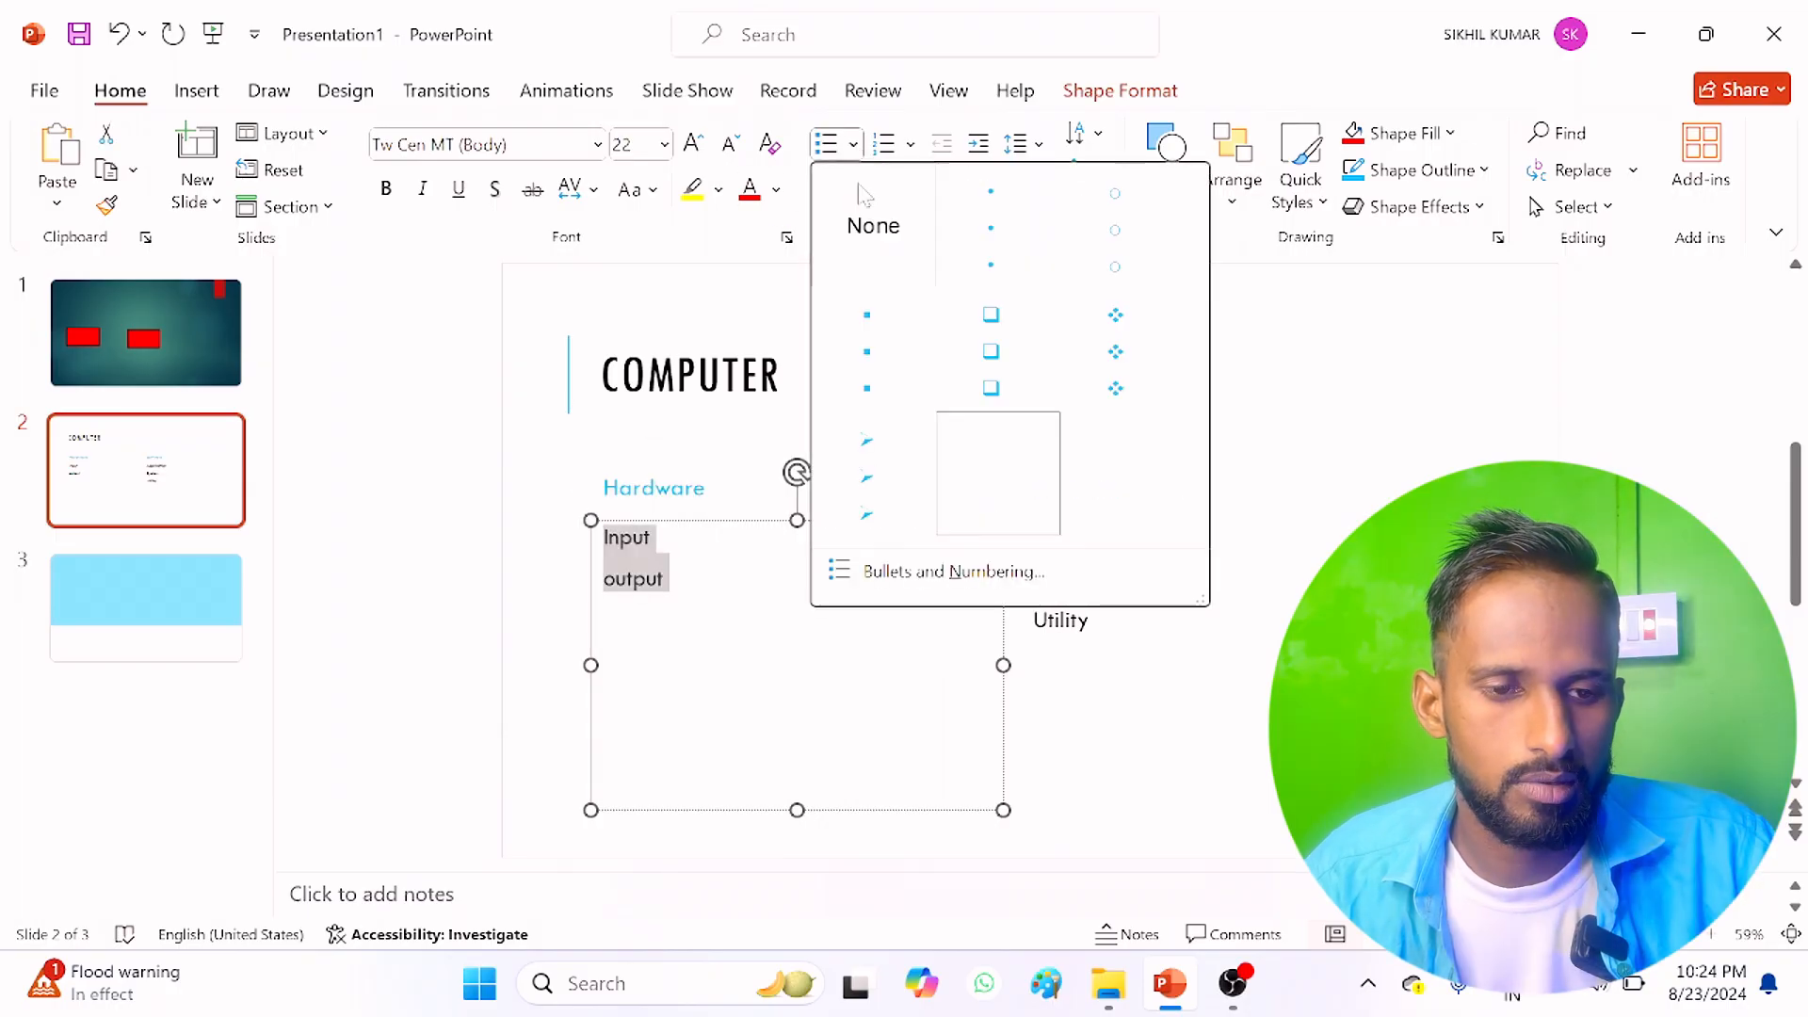
click(1115, 388)
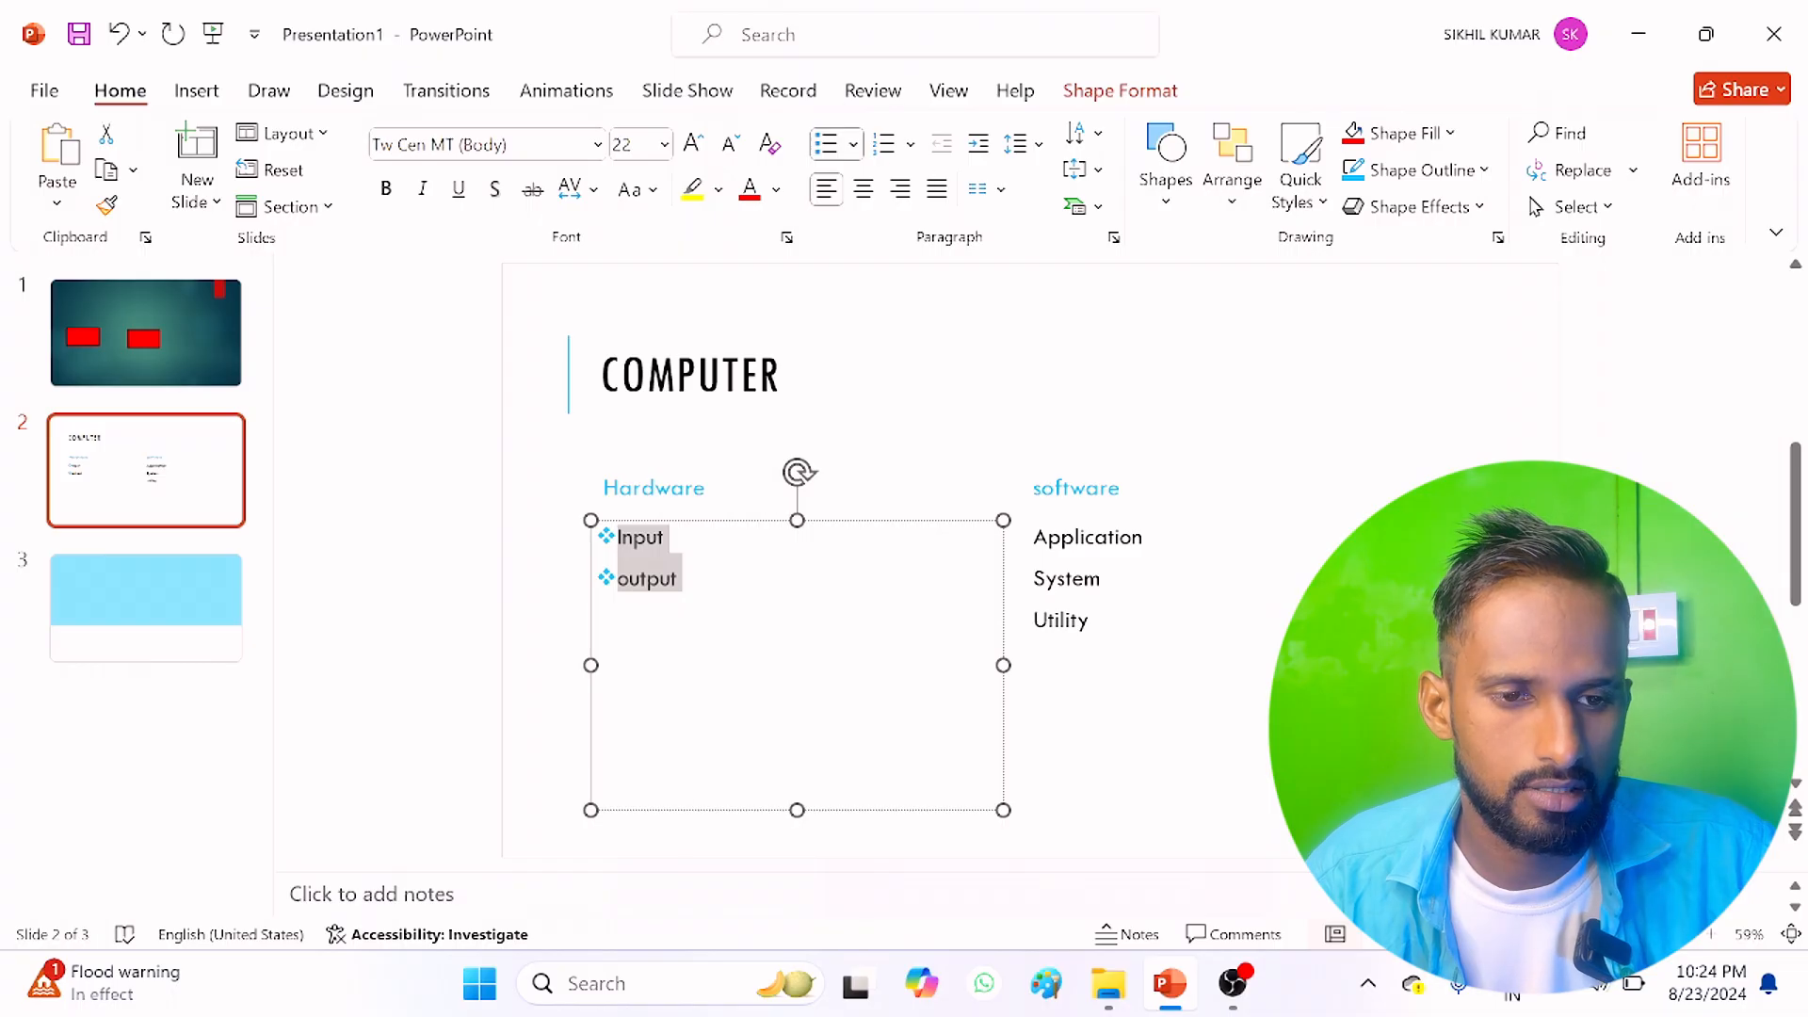
Step: Number the "Application", "System" and "Utility" lines under software in the 1., 2., 3. style
click(1098, 620)
drag(1096, 620, 1033, 533)
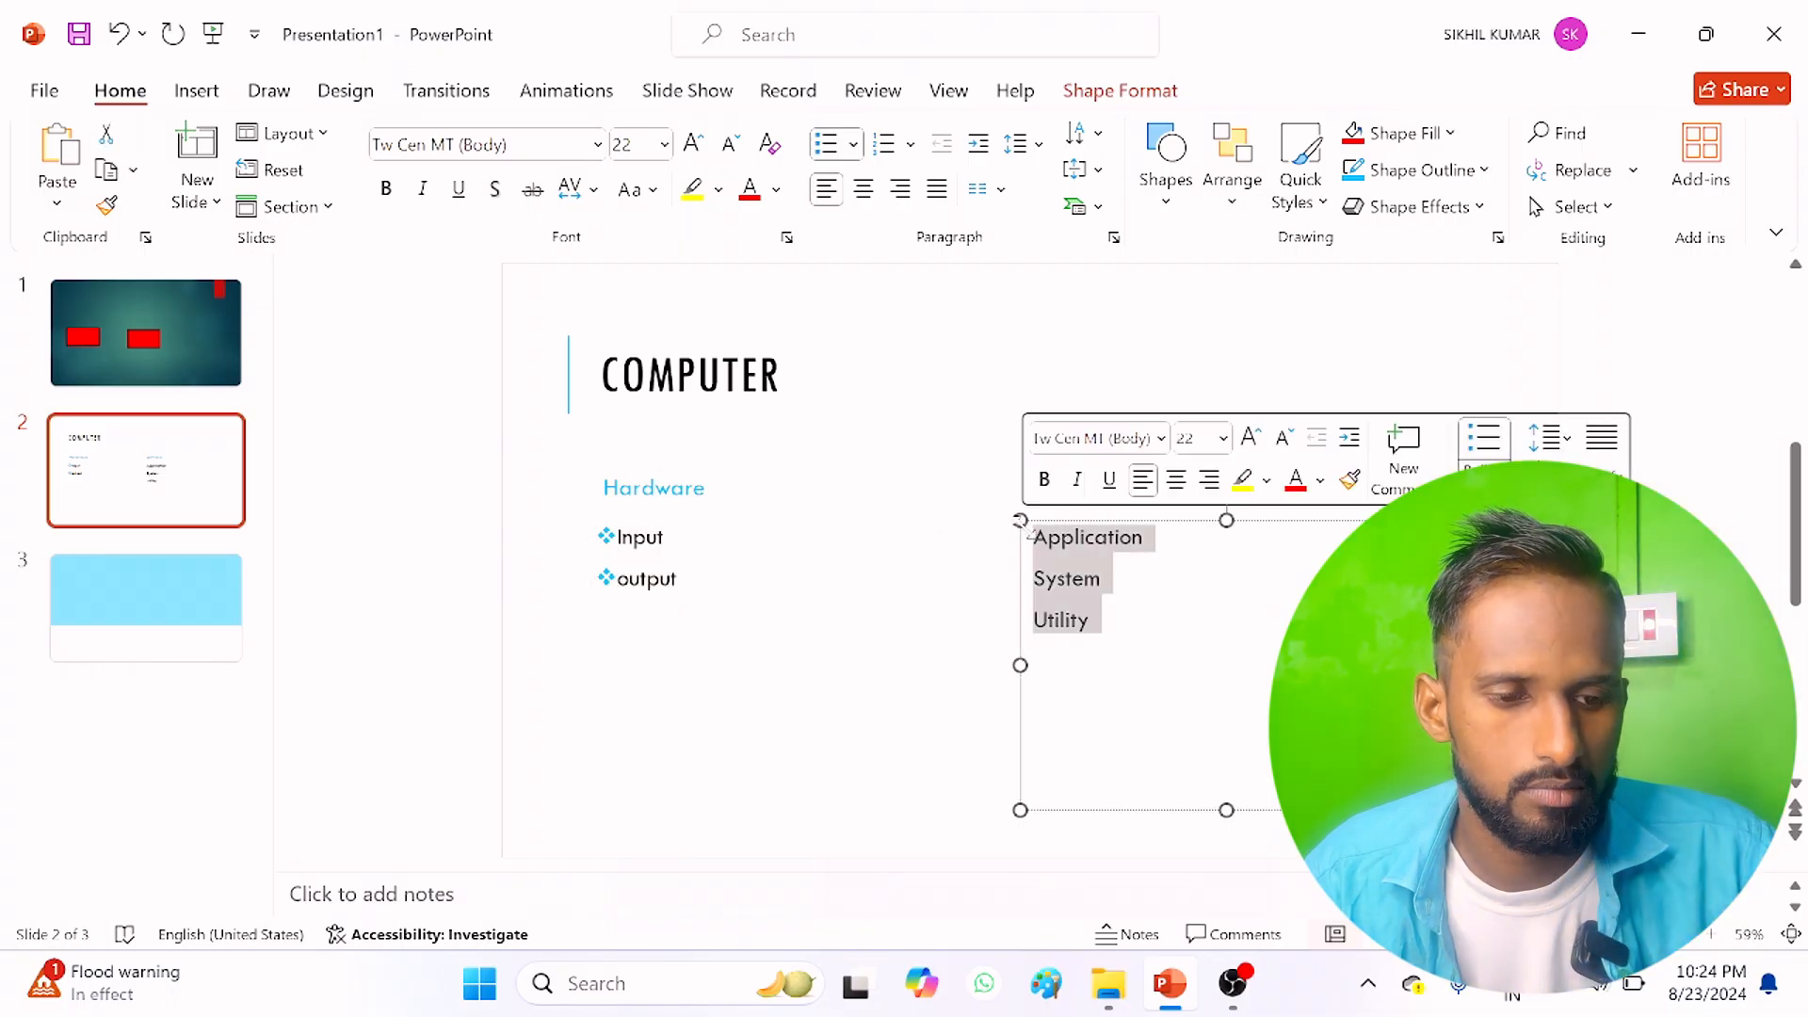
click(911, 149)
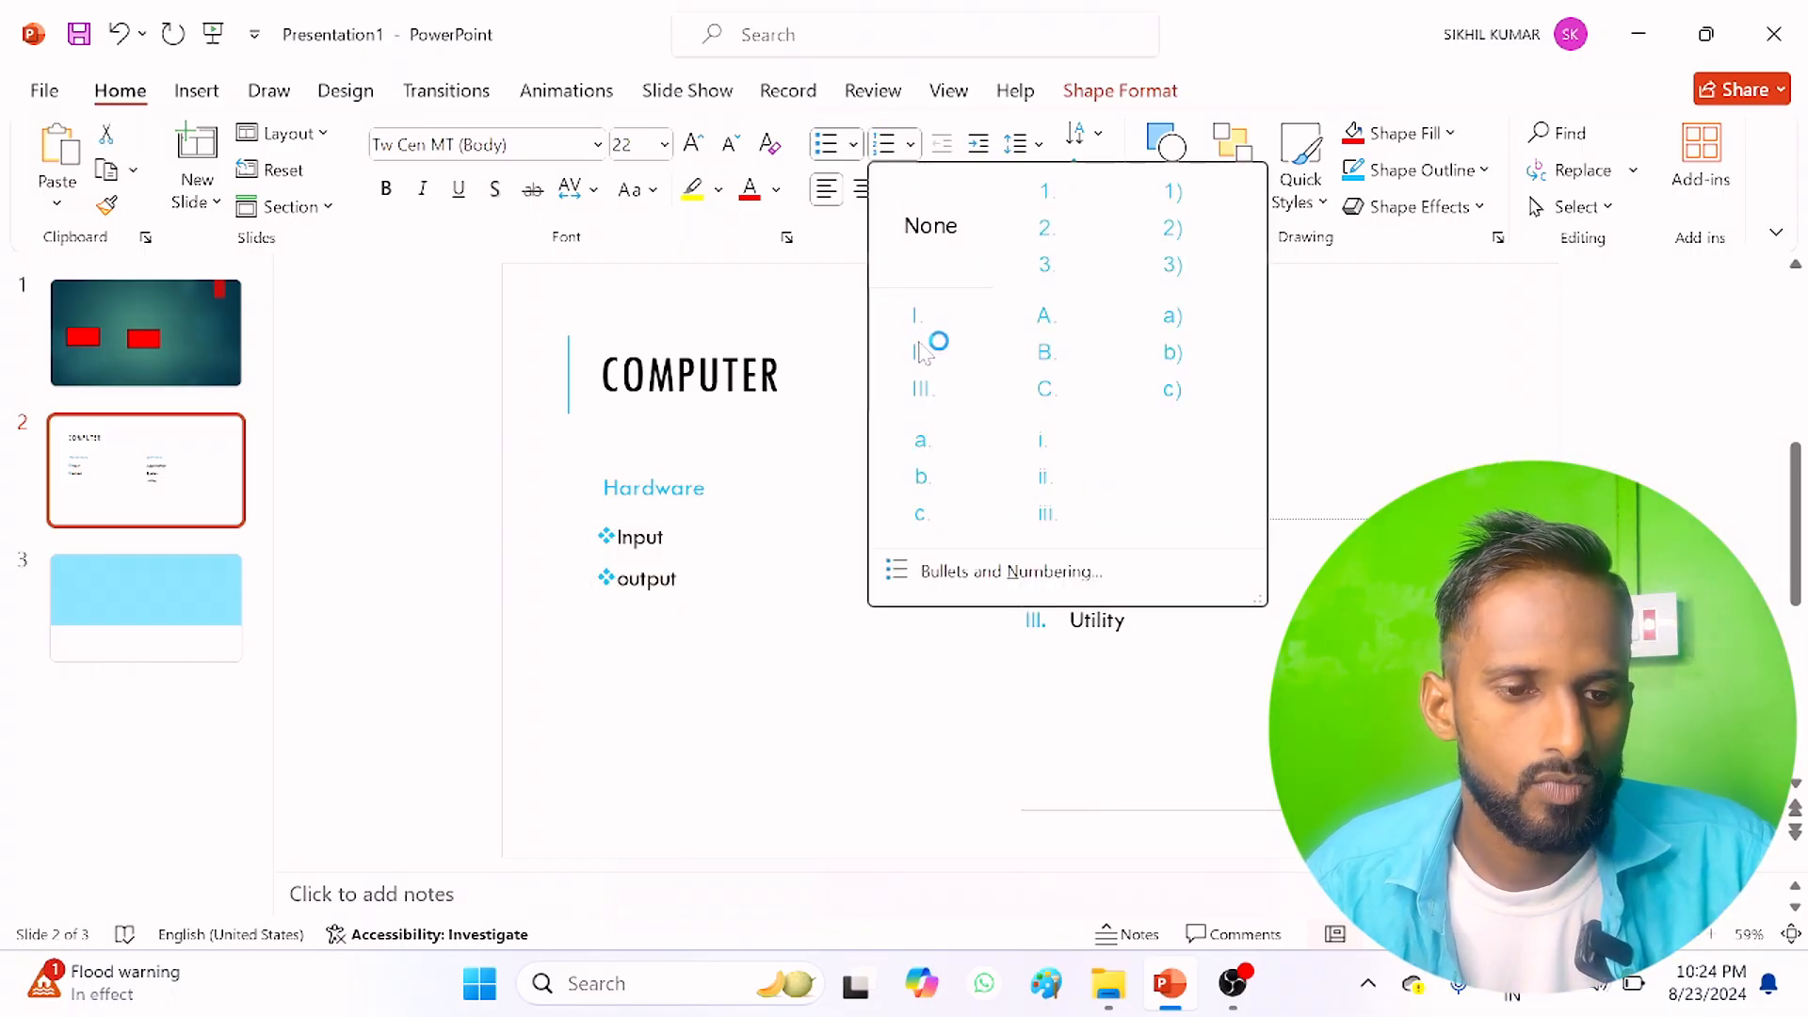
click(1076, 215)
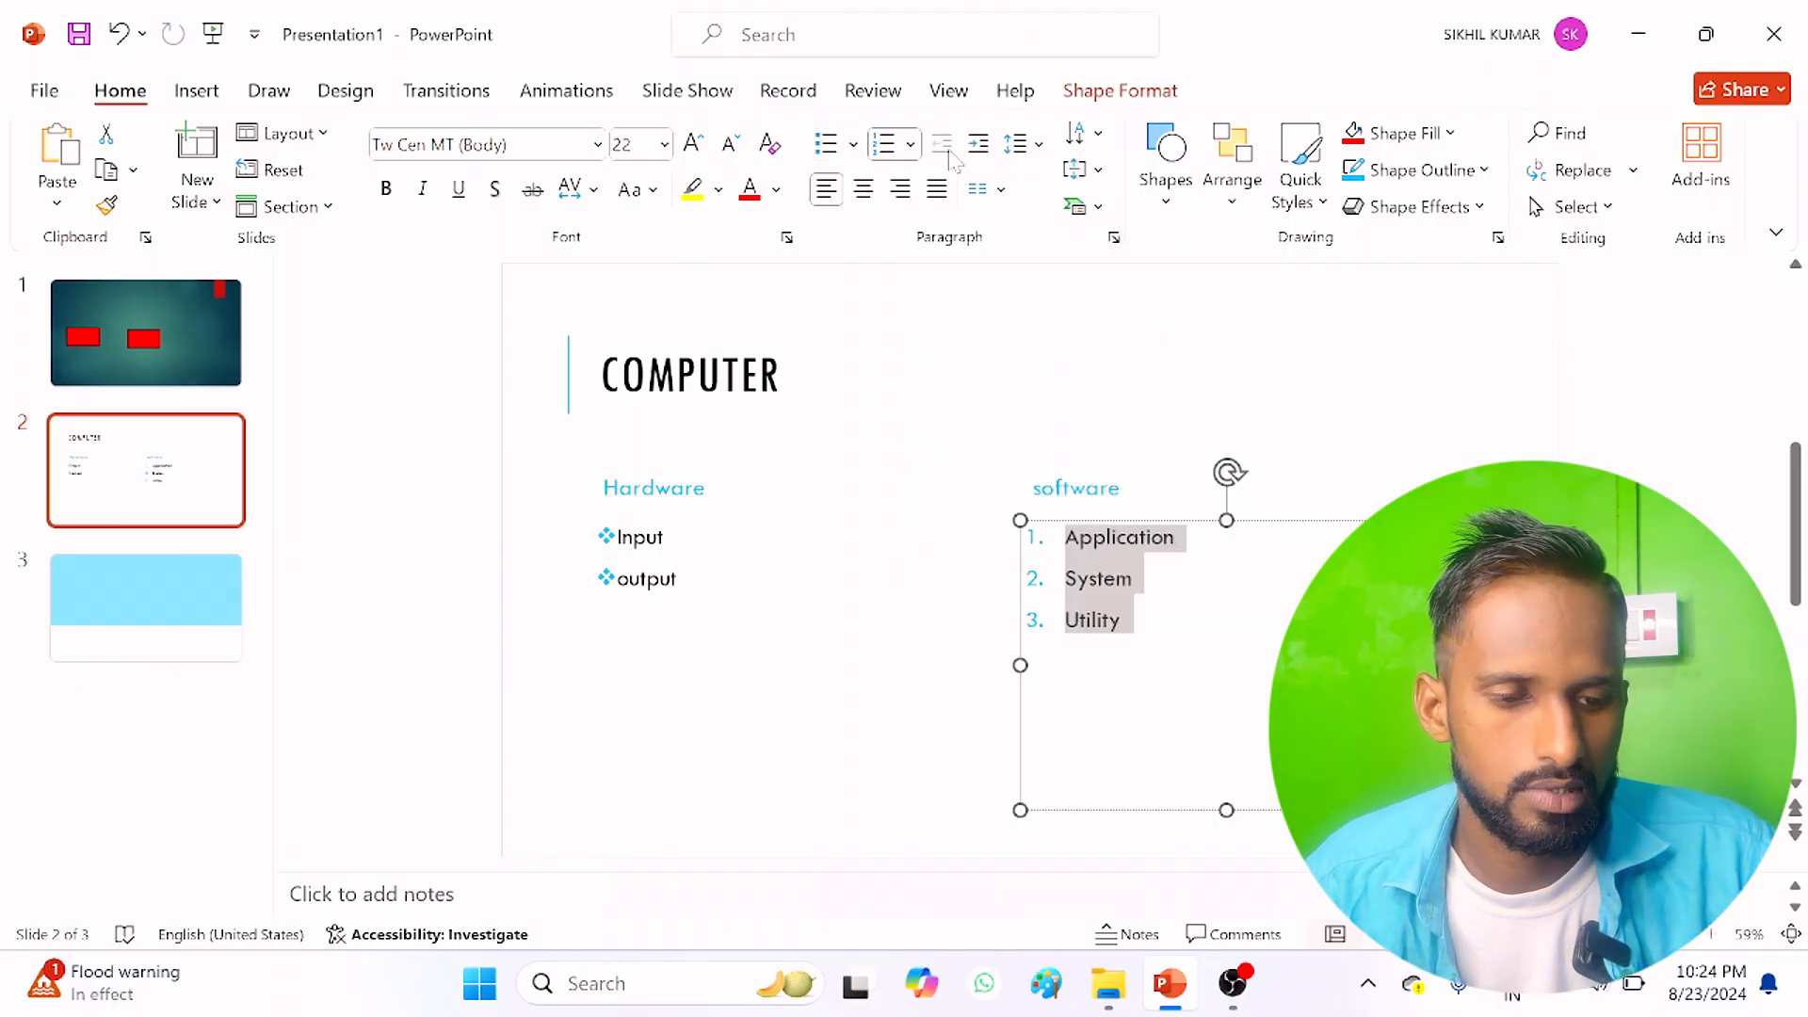
Step: Set the numbered software list to 1.0 line spacing and lay it out in three columns with 0" spacing
click(1029, 150)
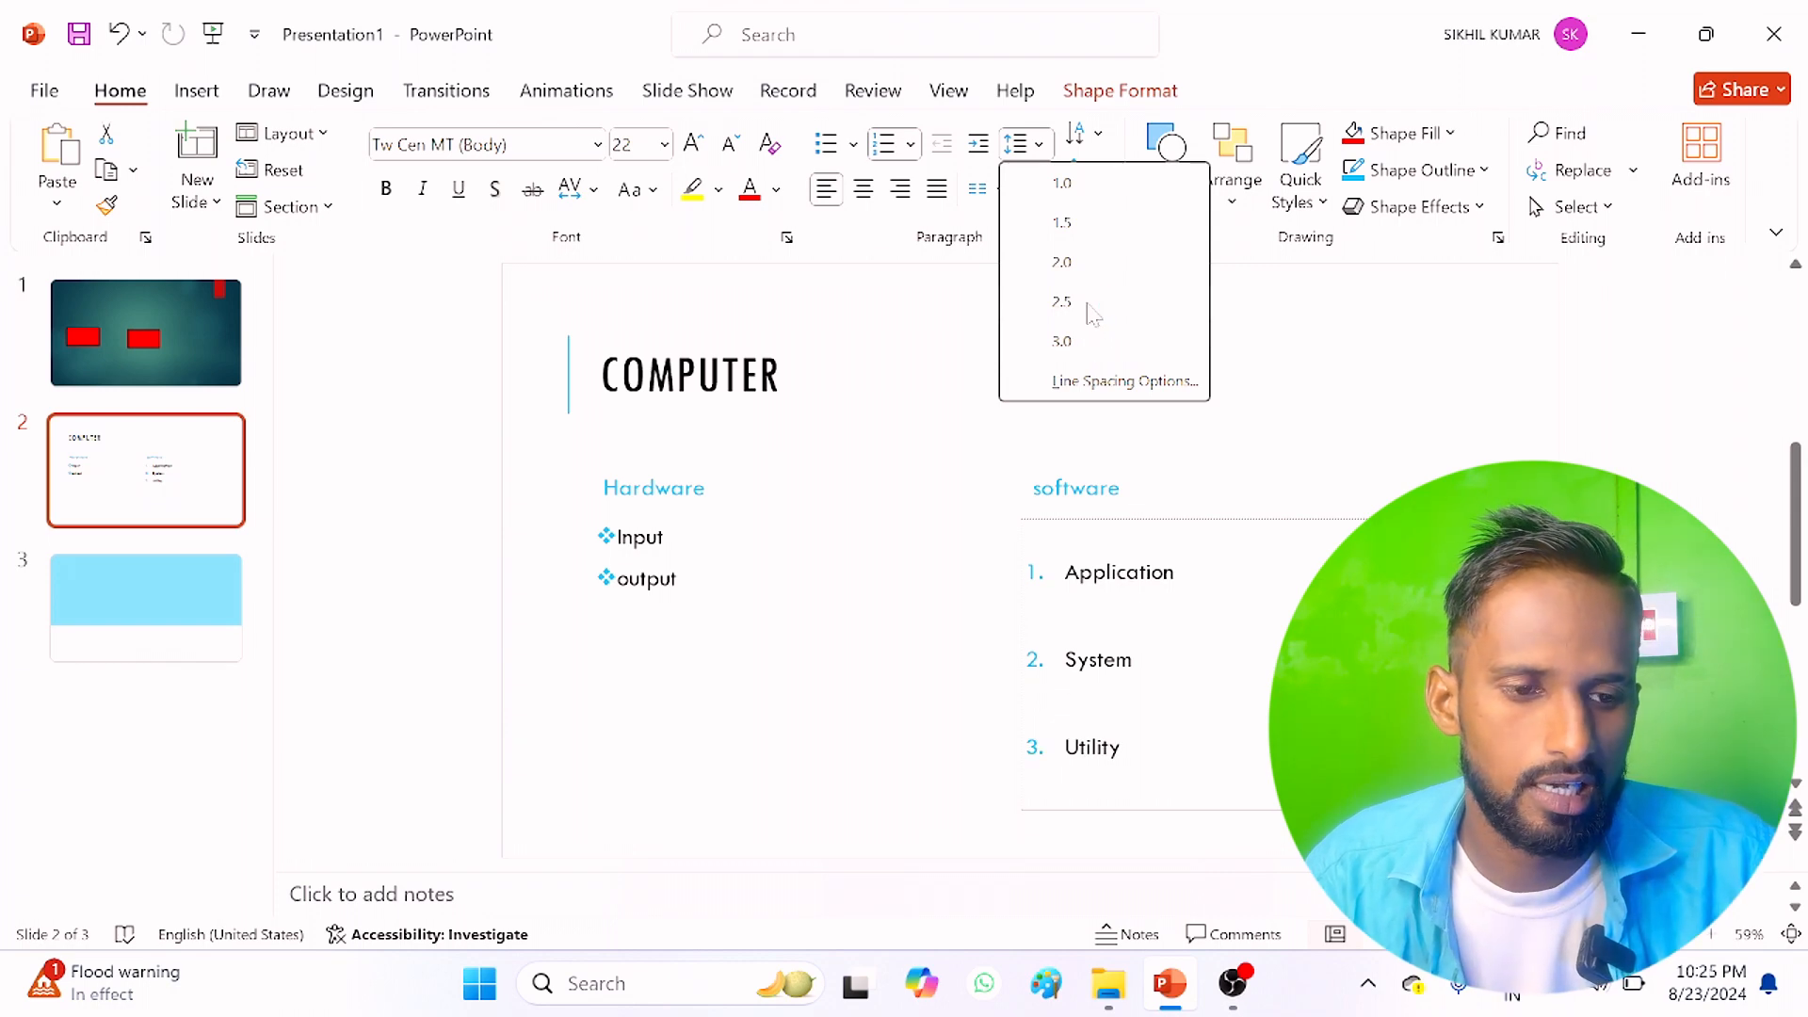
click(1077, 193)
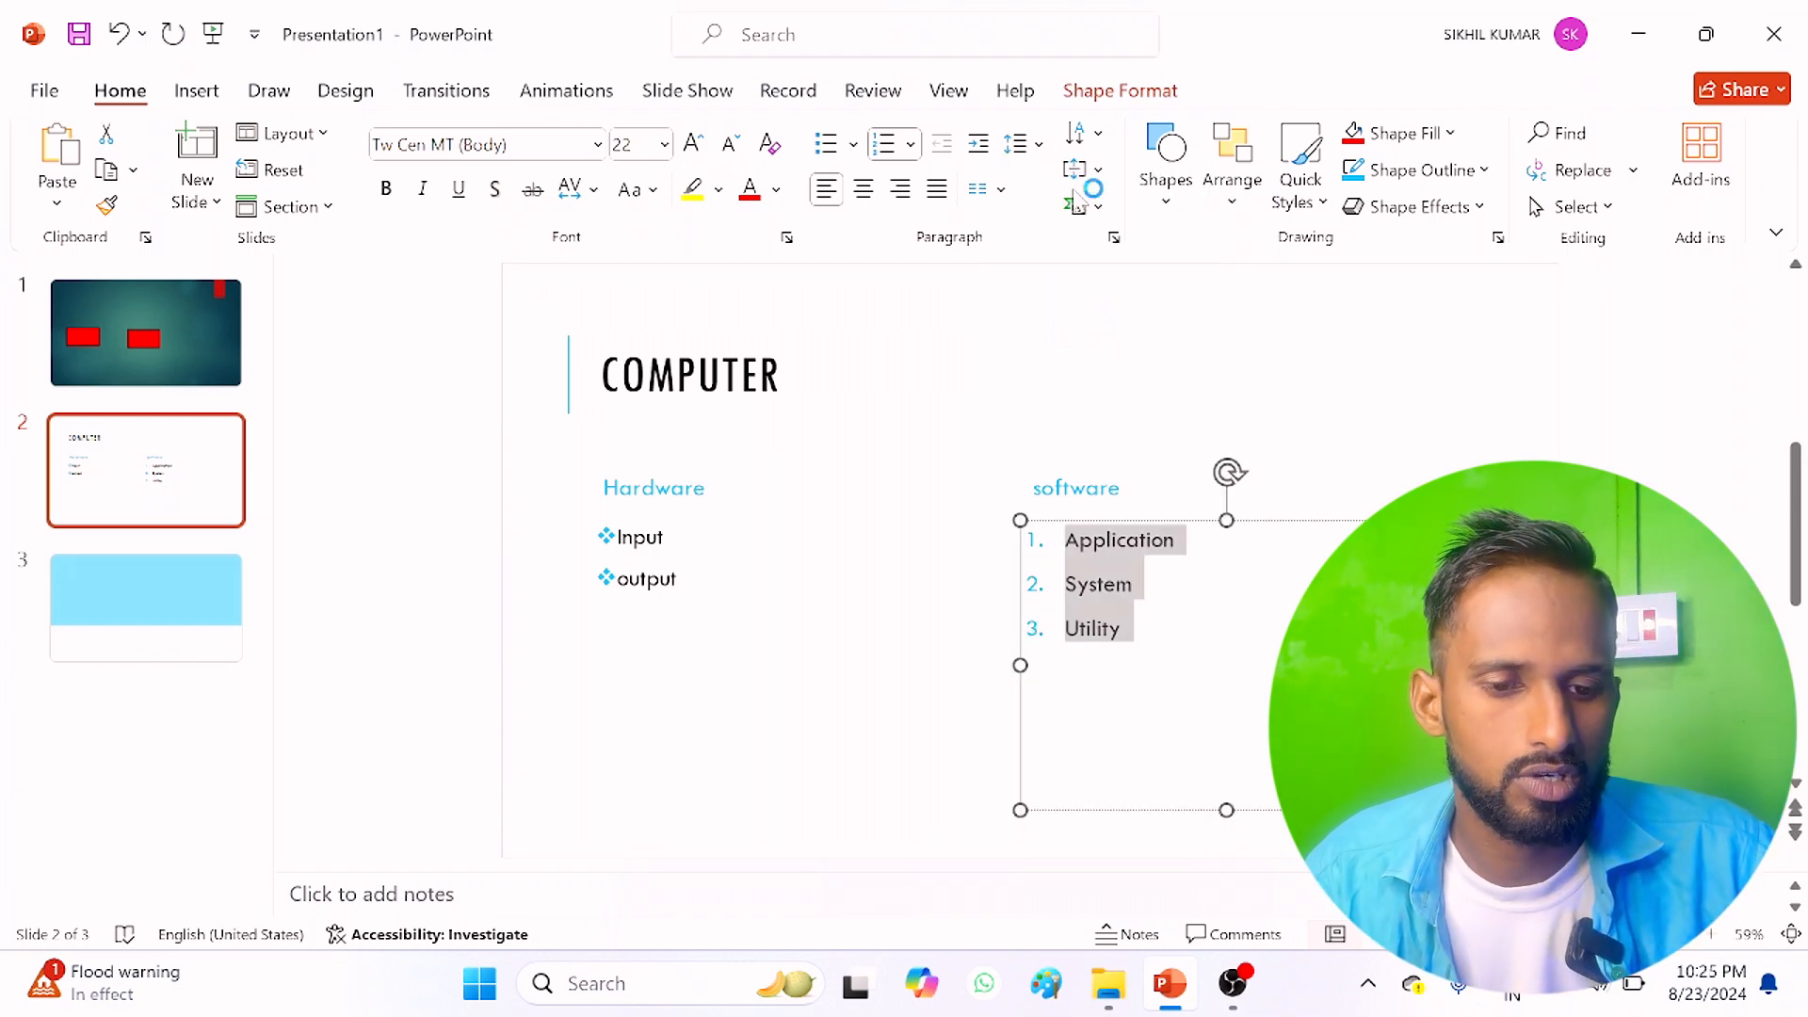
click(1002, 191)
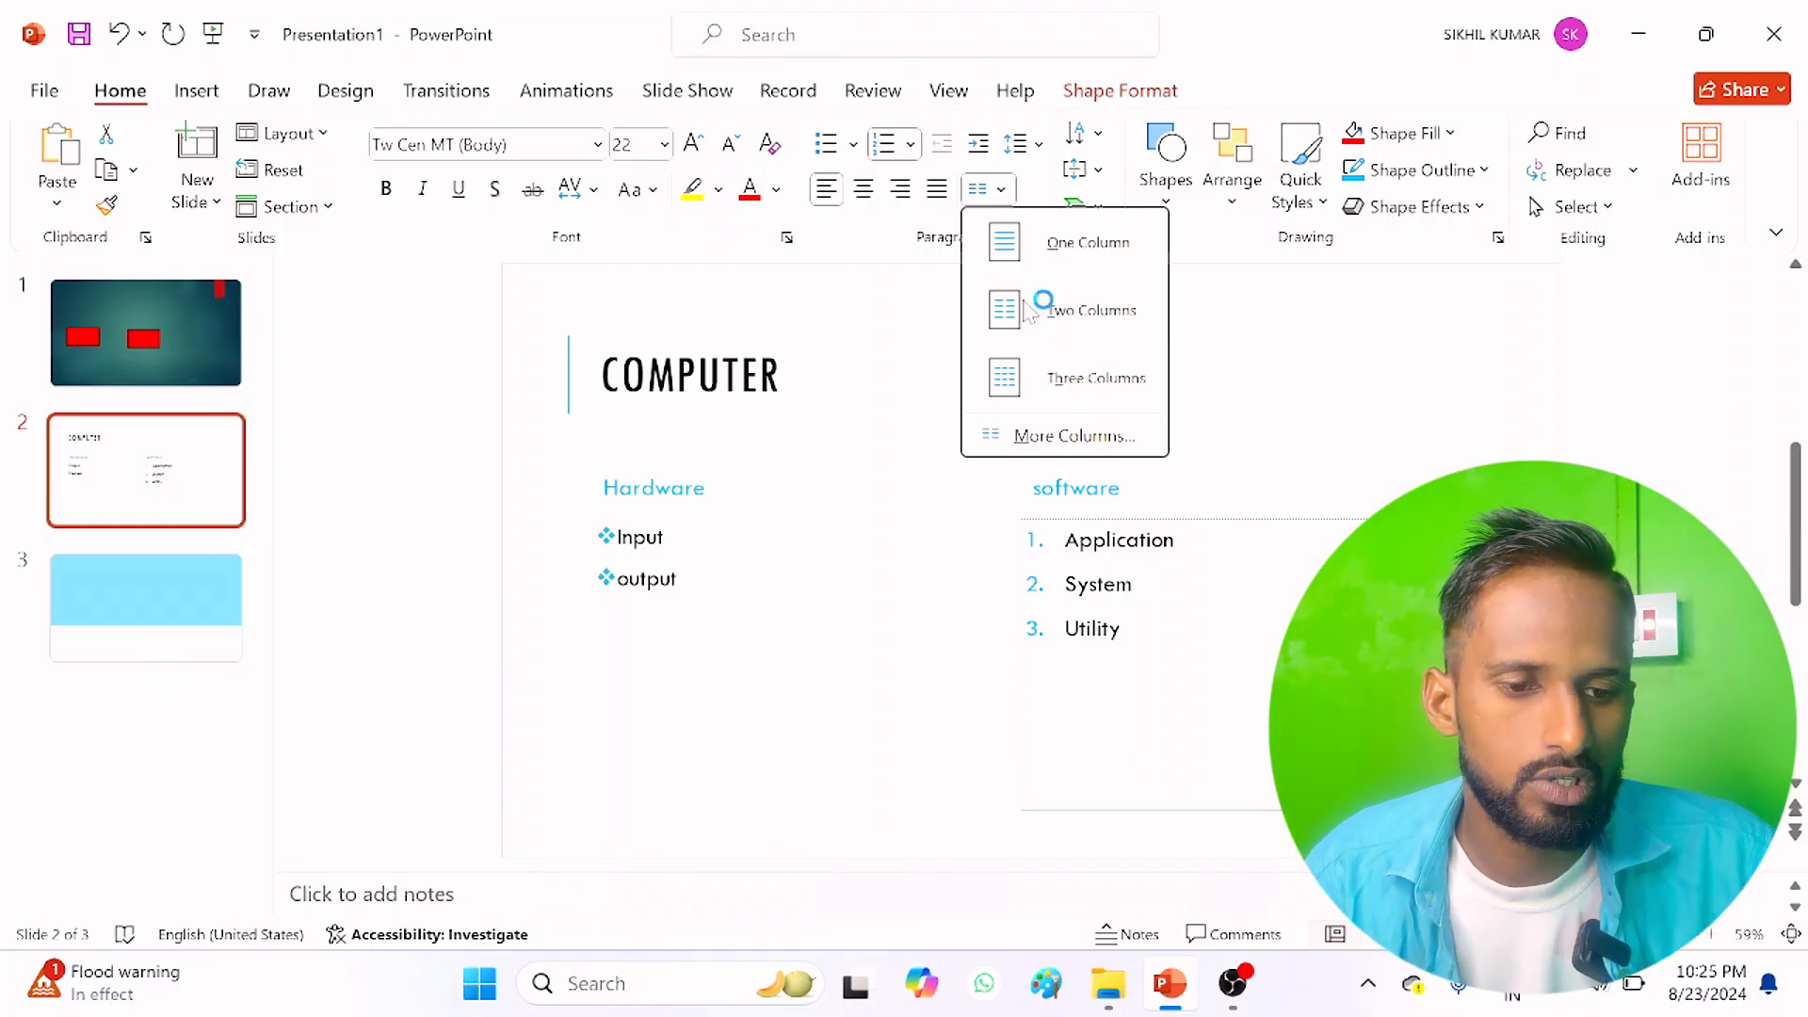
click(1053, 374)
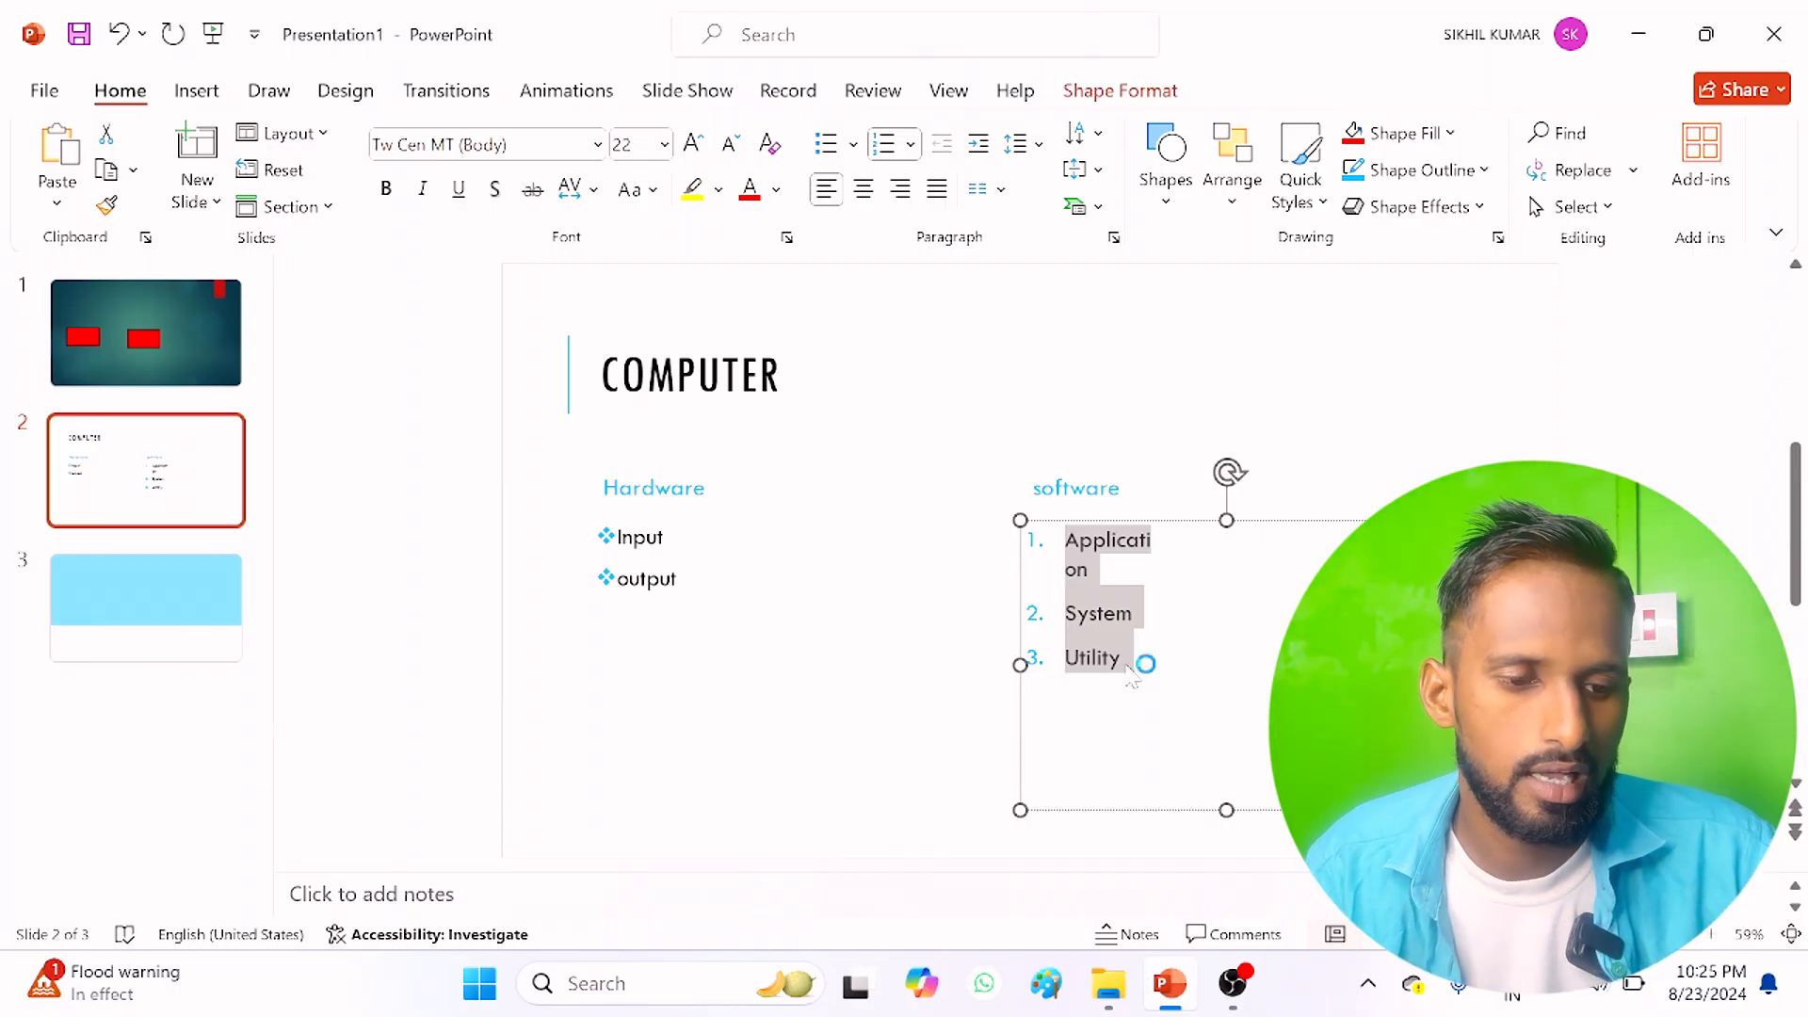
click(1008, 190)
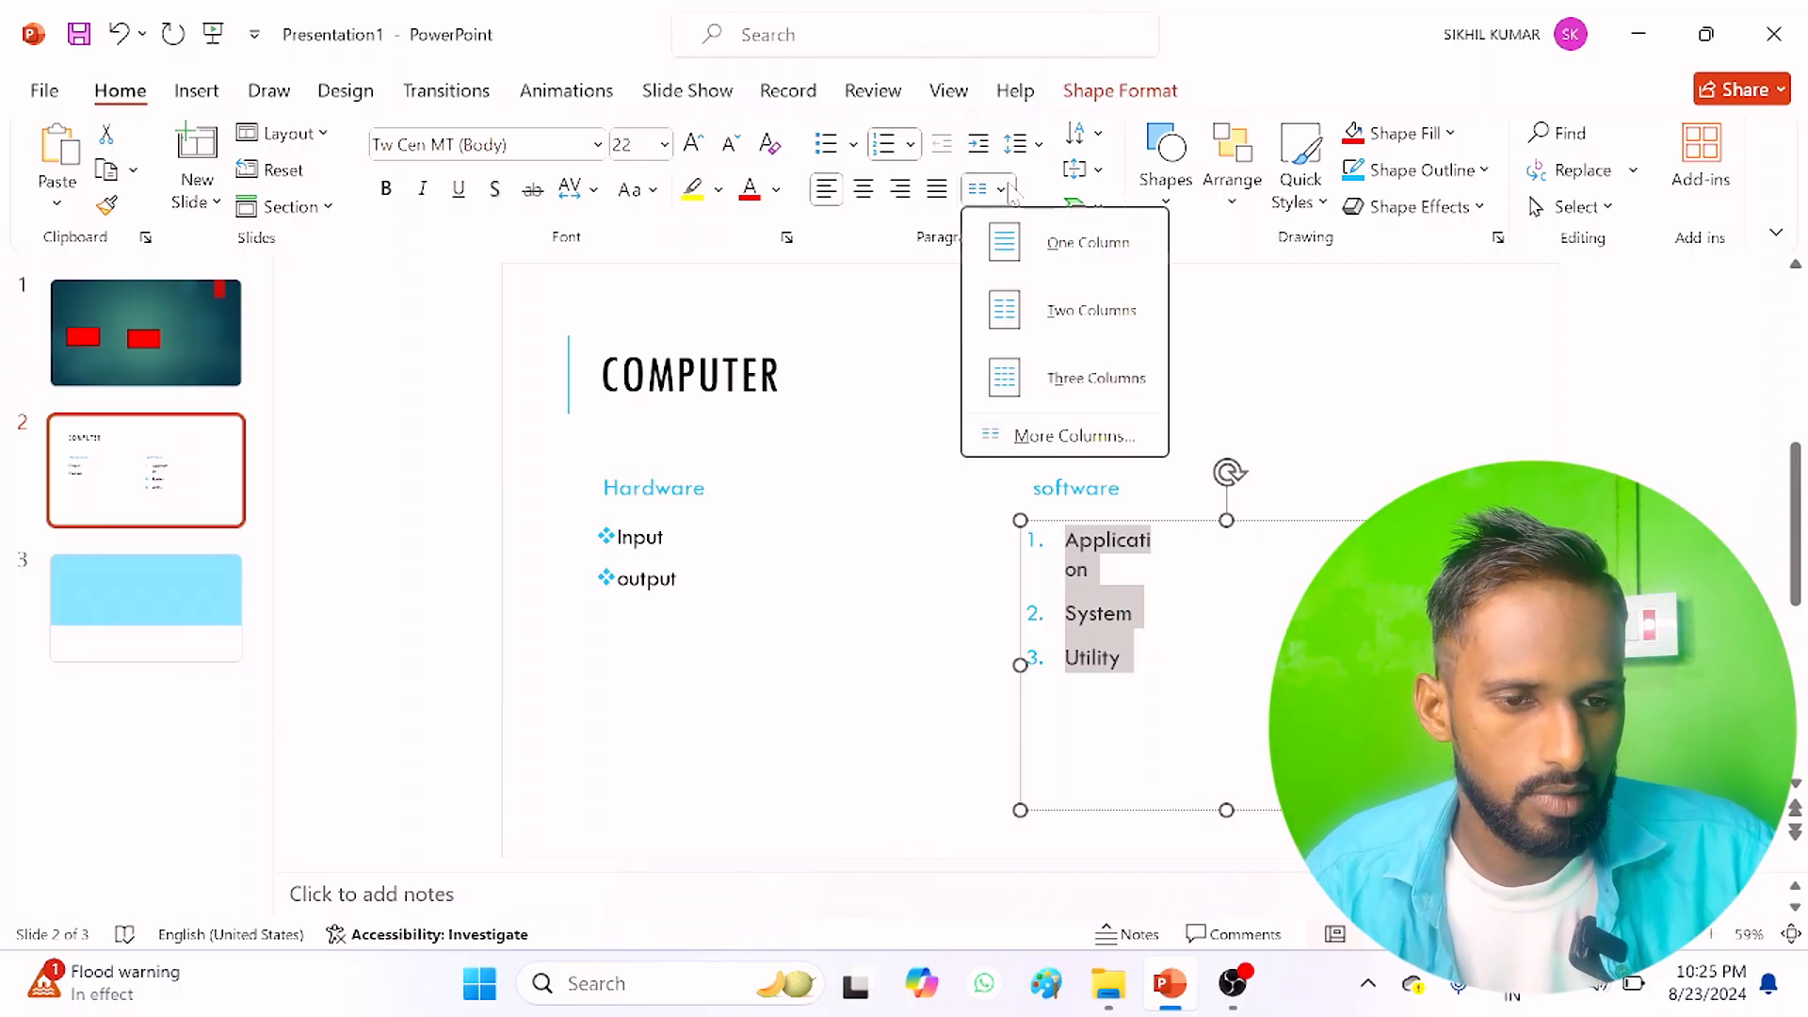
click(1031, 443)
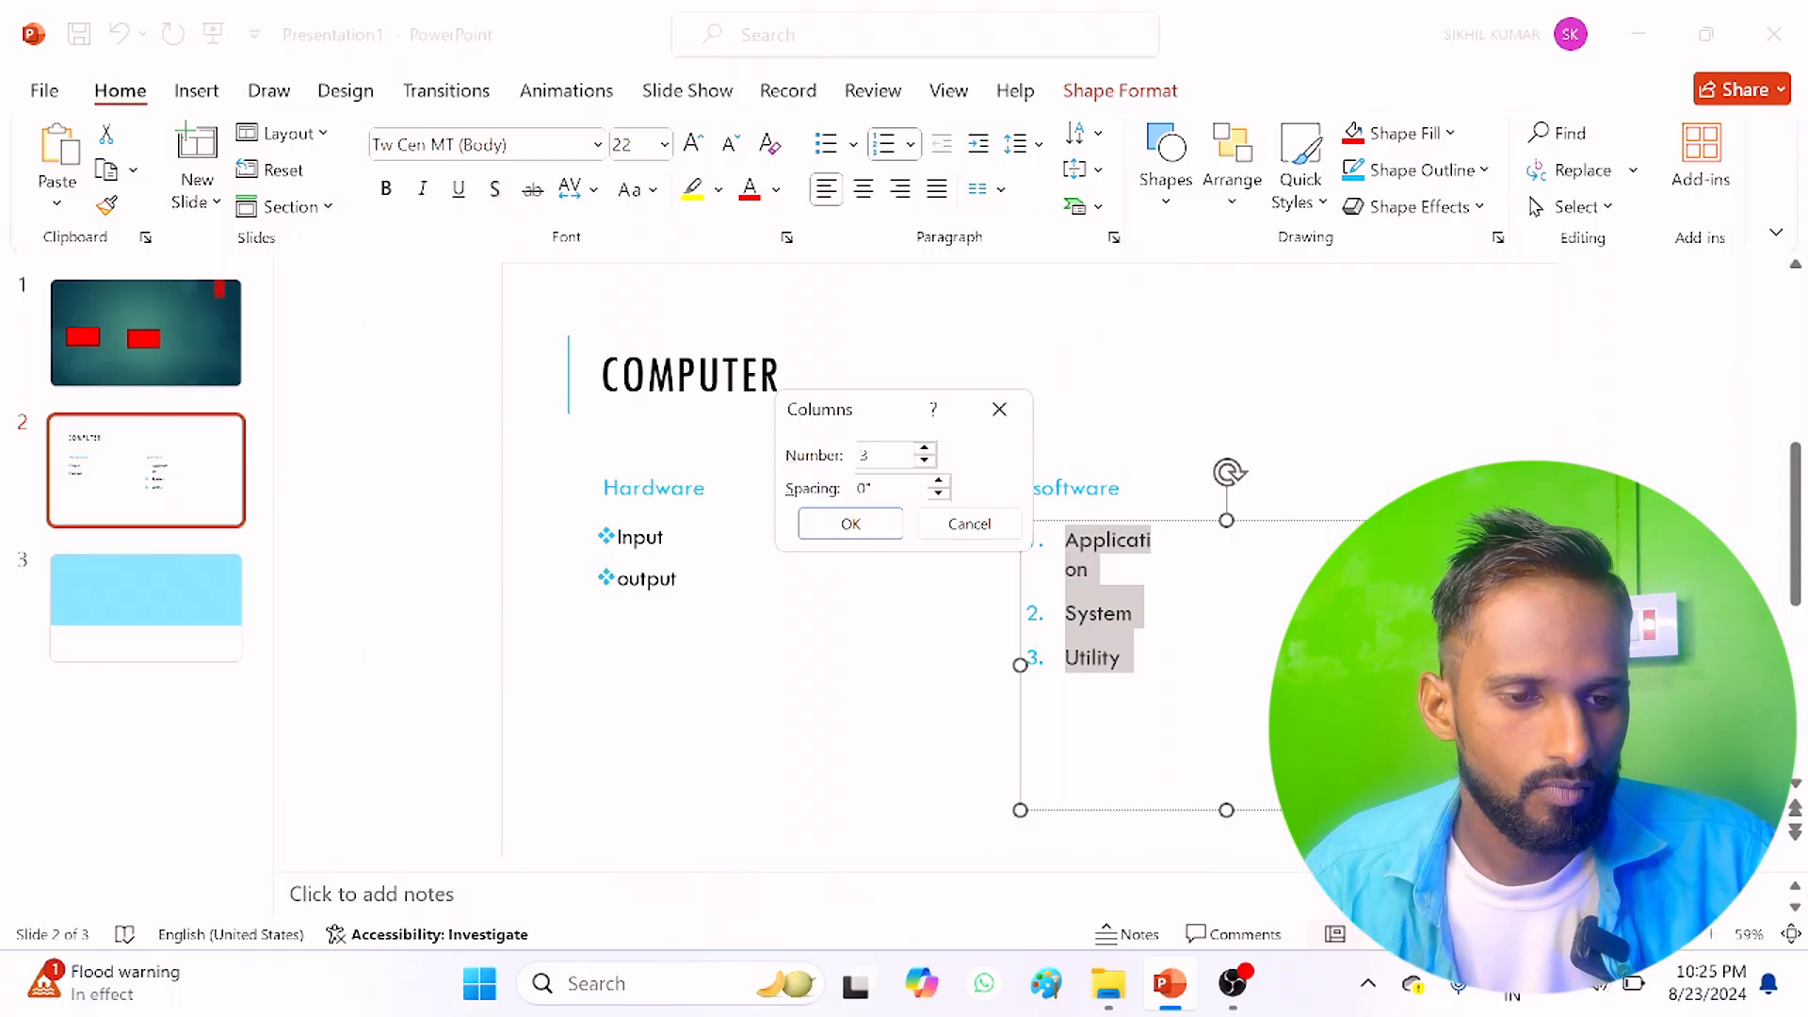
click(815, 533)
Step: Copy the Application, System and Utility lines and paste them repeatedly at the end of the software list
click(1141, 665)
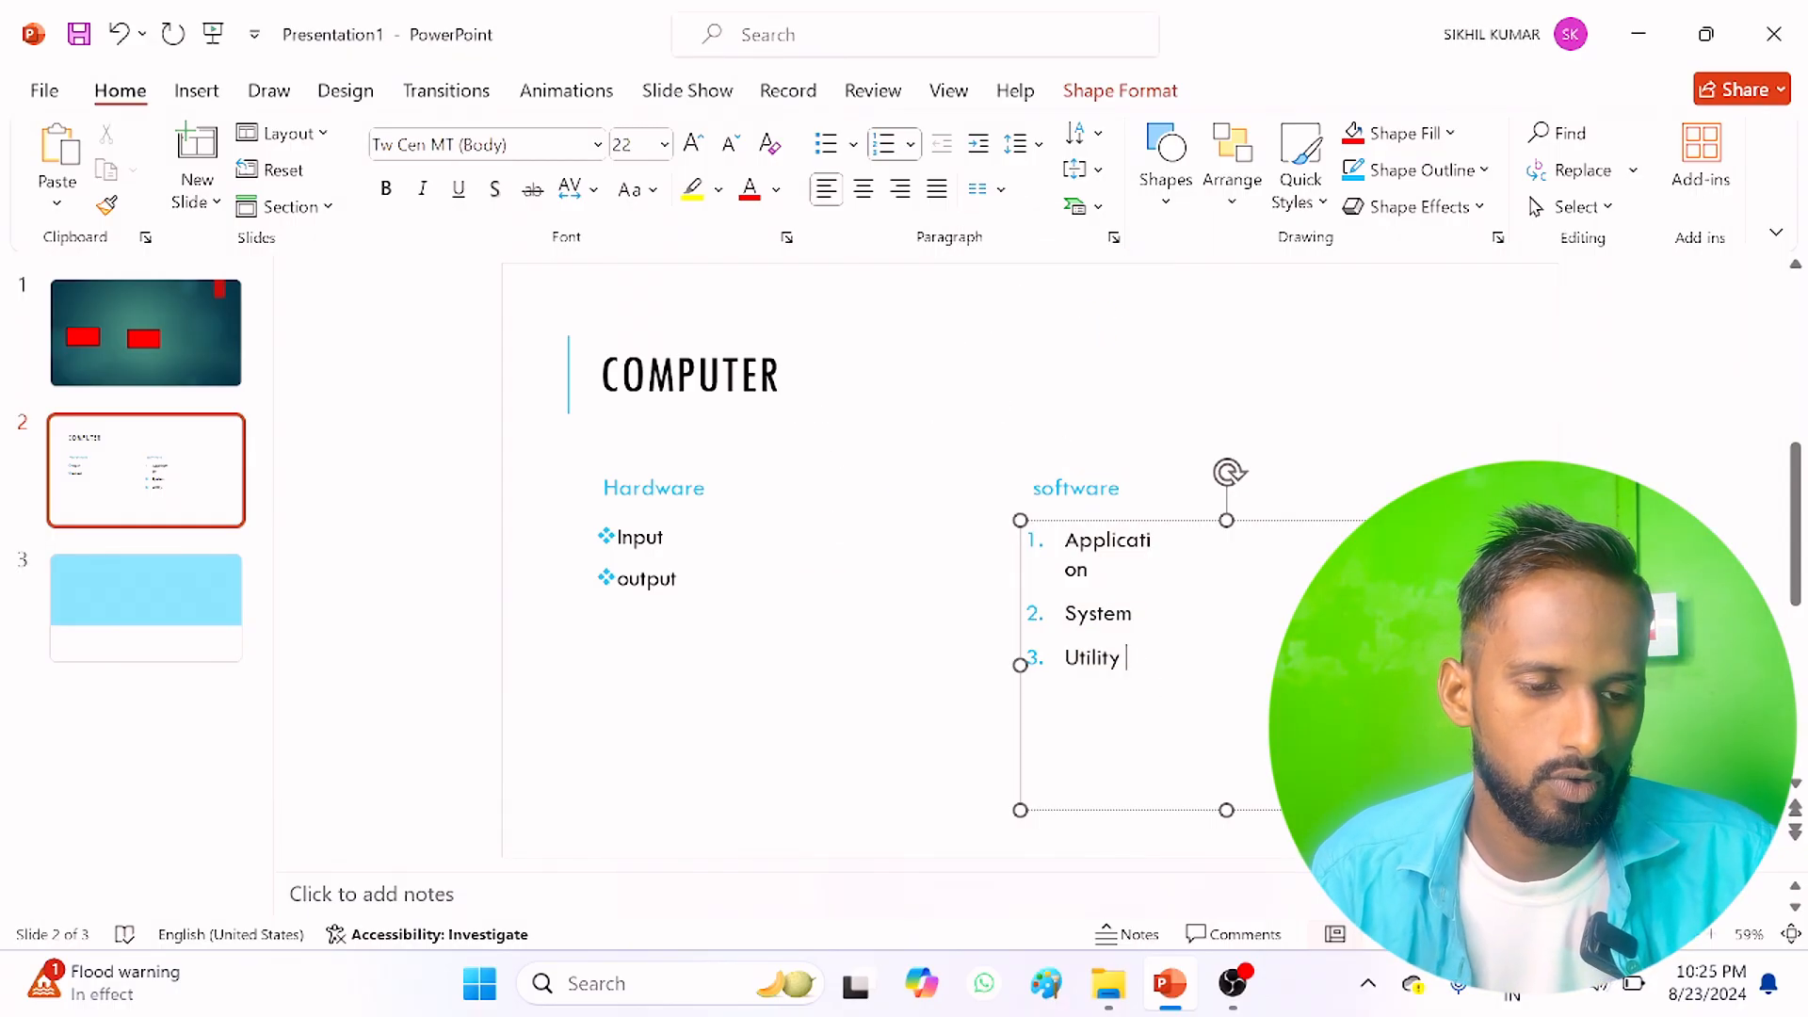
drag(1127, 659, 1019, 520)
key(ctrl+v)
key(ctrl+v)
key(ctrl+v)
key(ctrl+v)
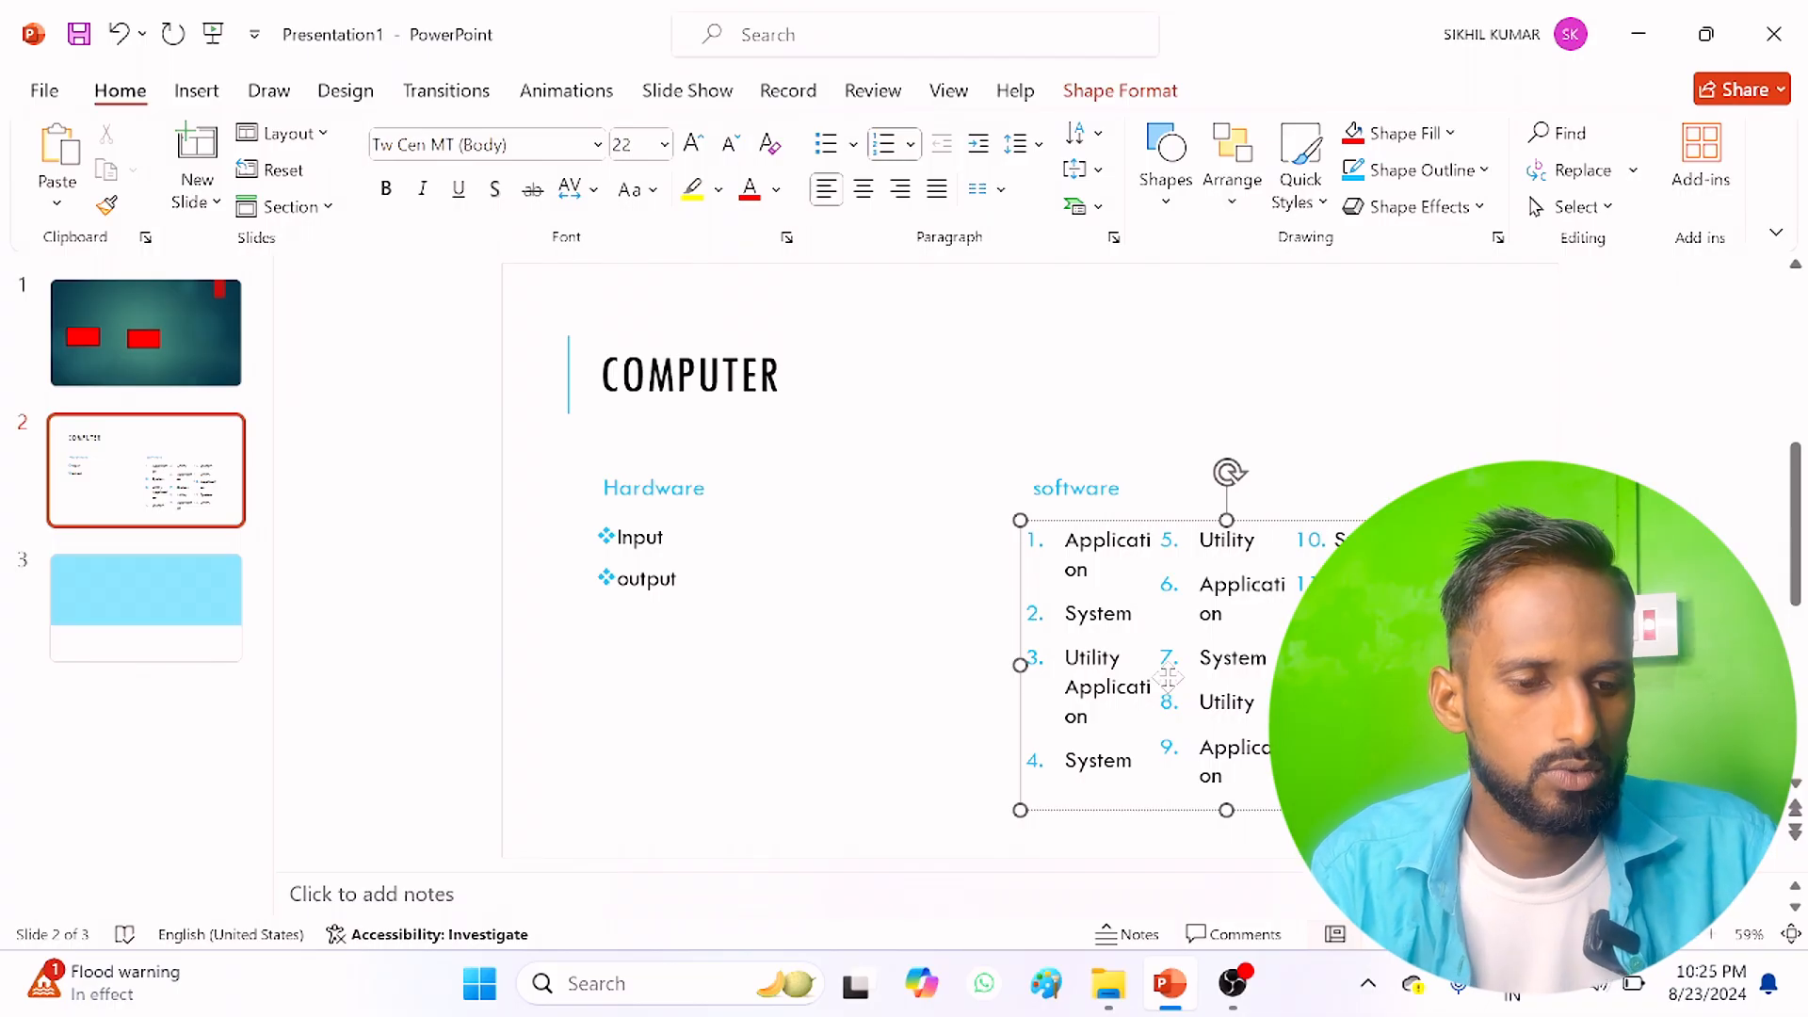
Step: Try smaller and larger font sizes on the whole software list, and finish at size 18
key(ctrl+a)
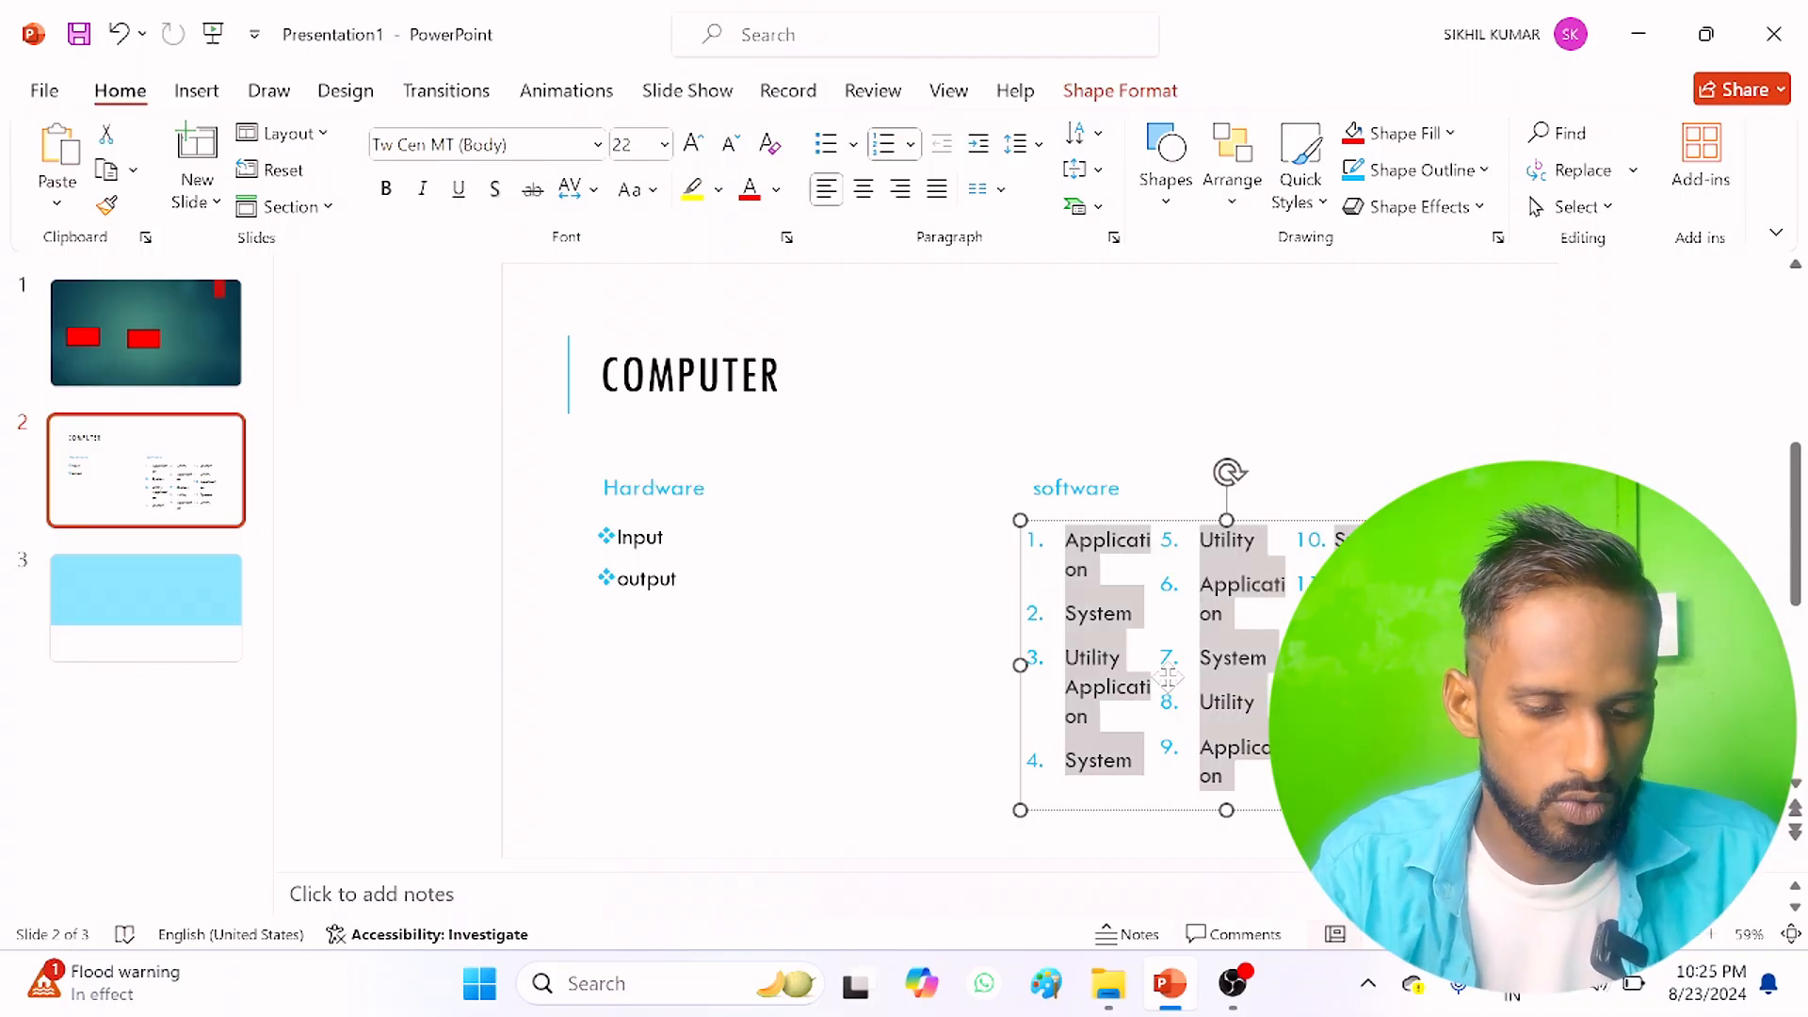
key(ctrl+bracketleft)
key(ctrl+bracketleft)
key(ctrl+bracketleft)
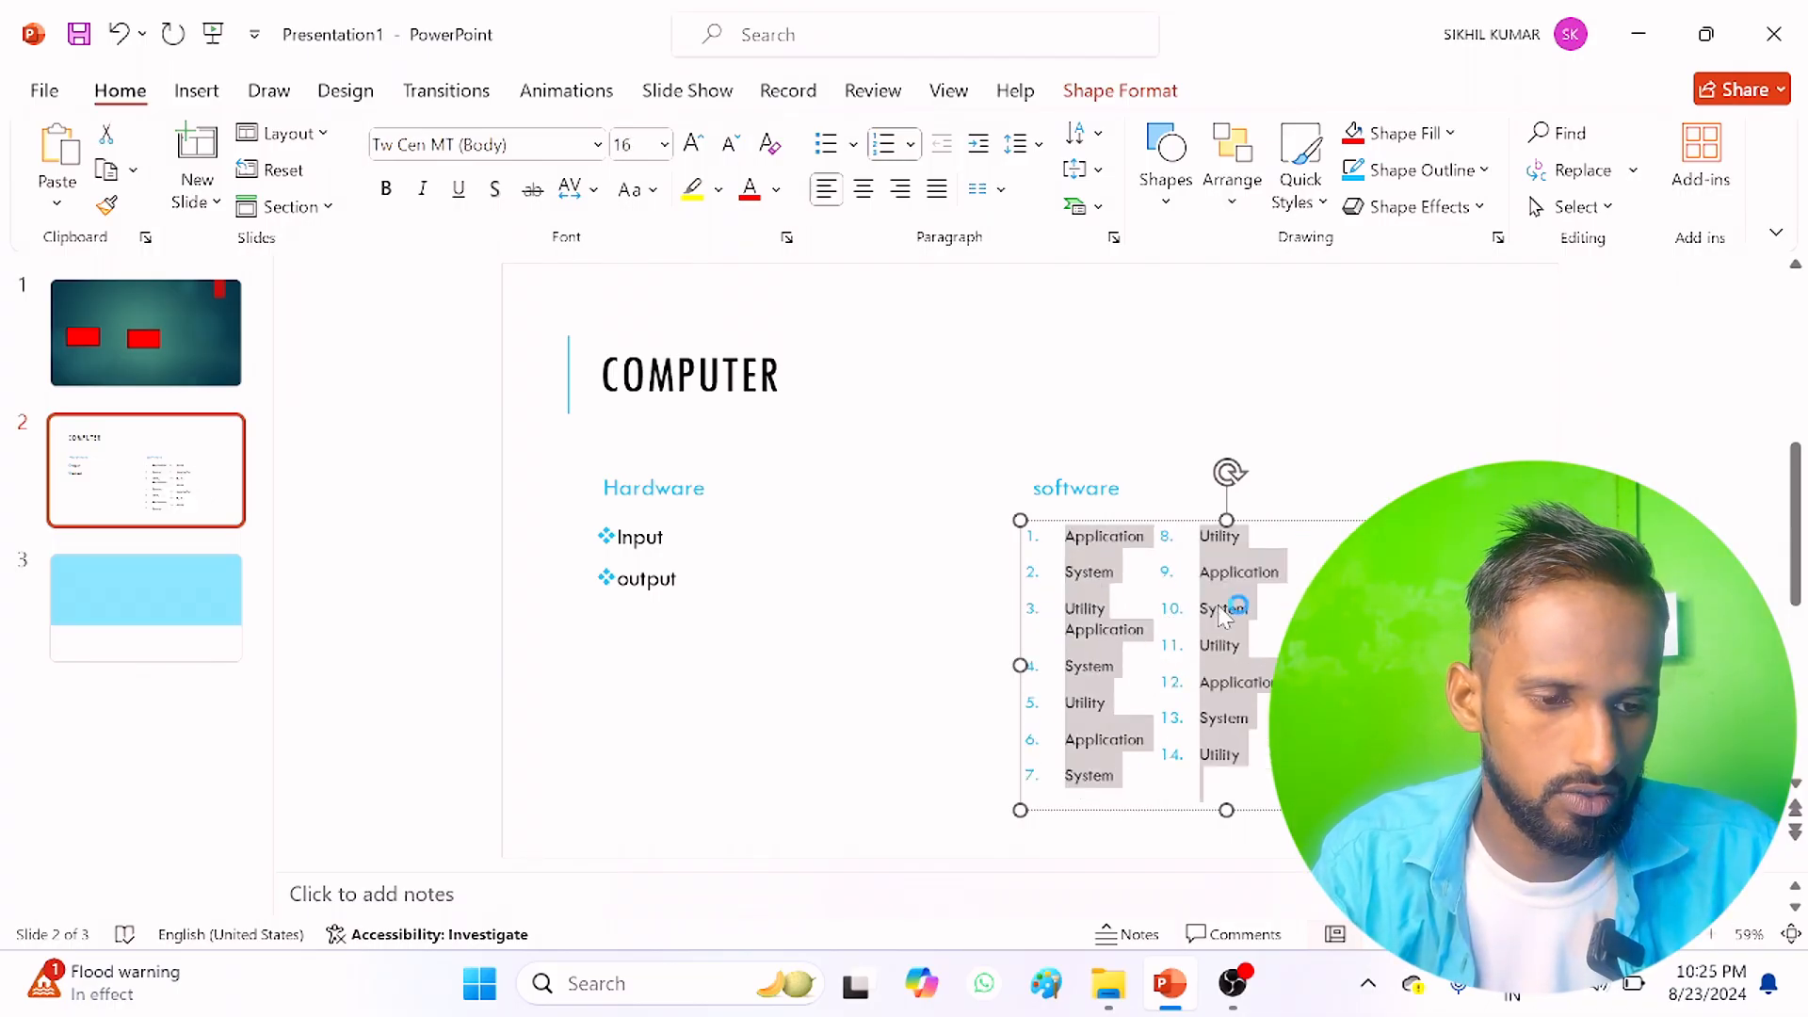
key(ctrl+shift+period)
key(ctrl+shift+period)
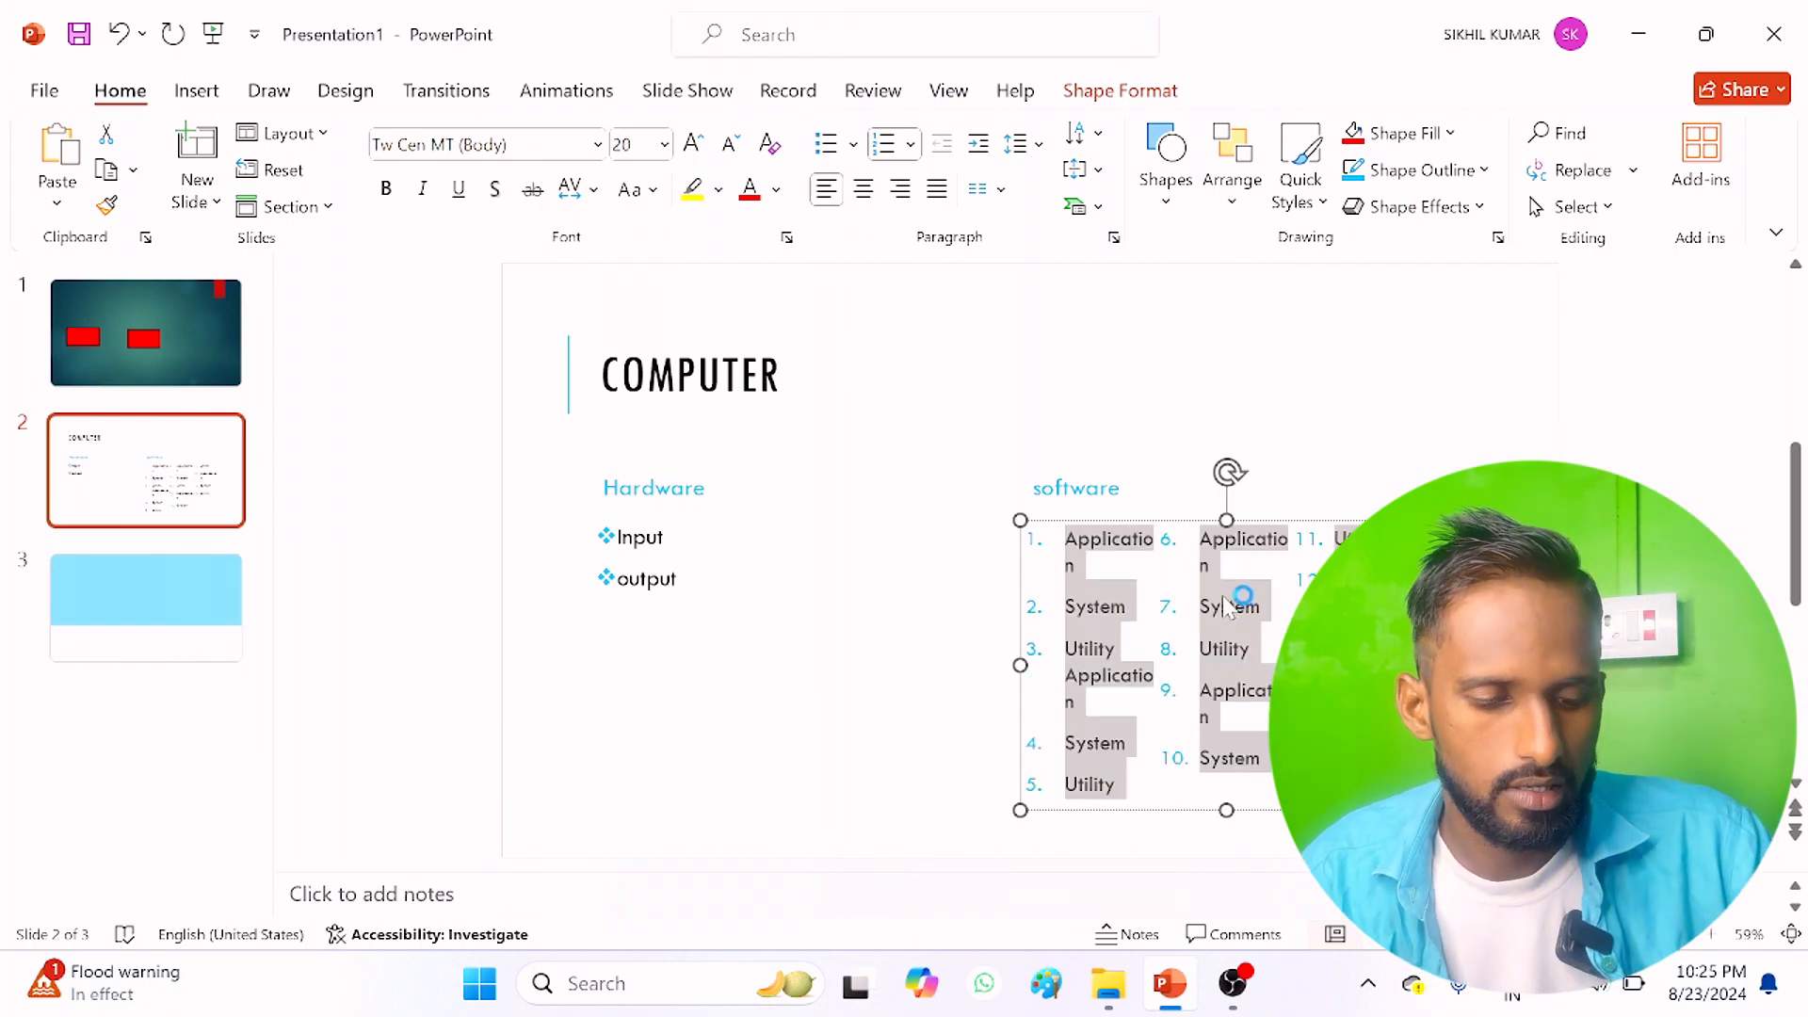
key(ctrl+z)
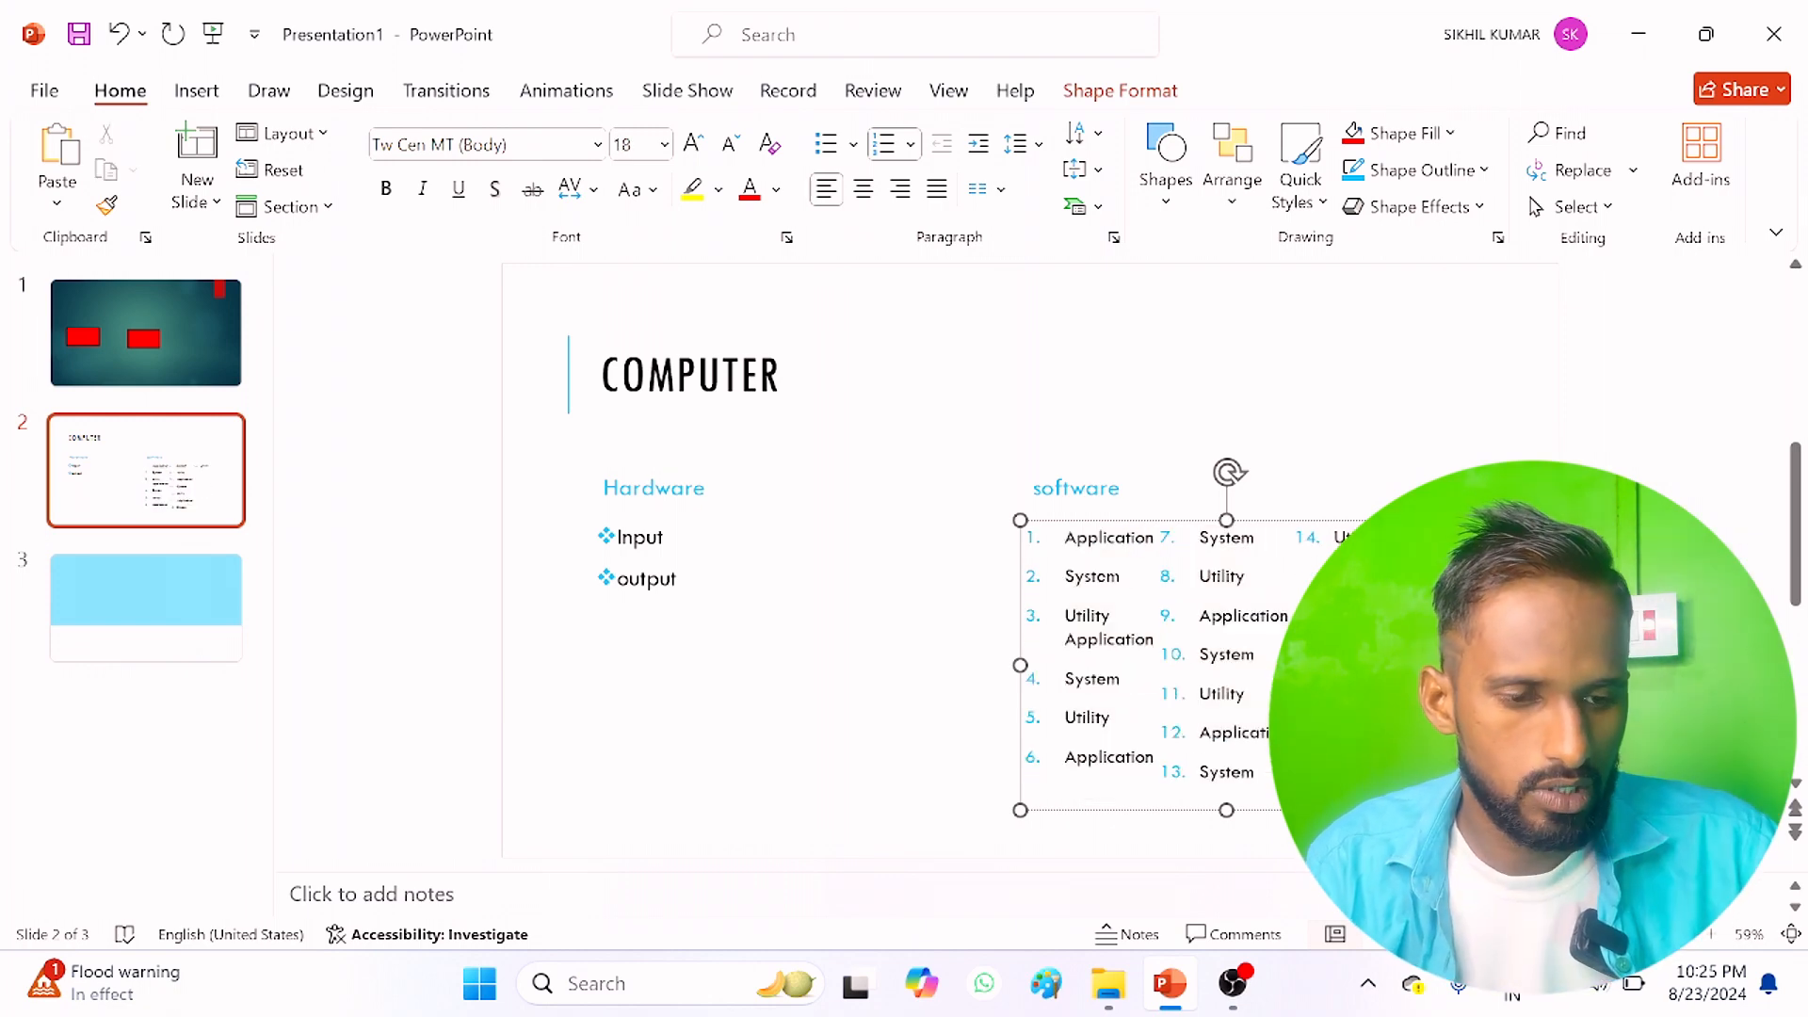
Step: Set the text direction of the title "COMPUTER" to Horizontal, and preview its vertical text alignment options
click(1079, 142)
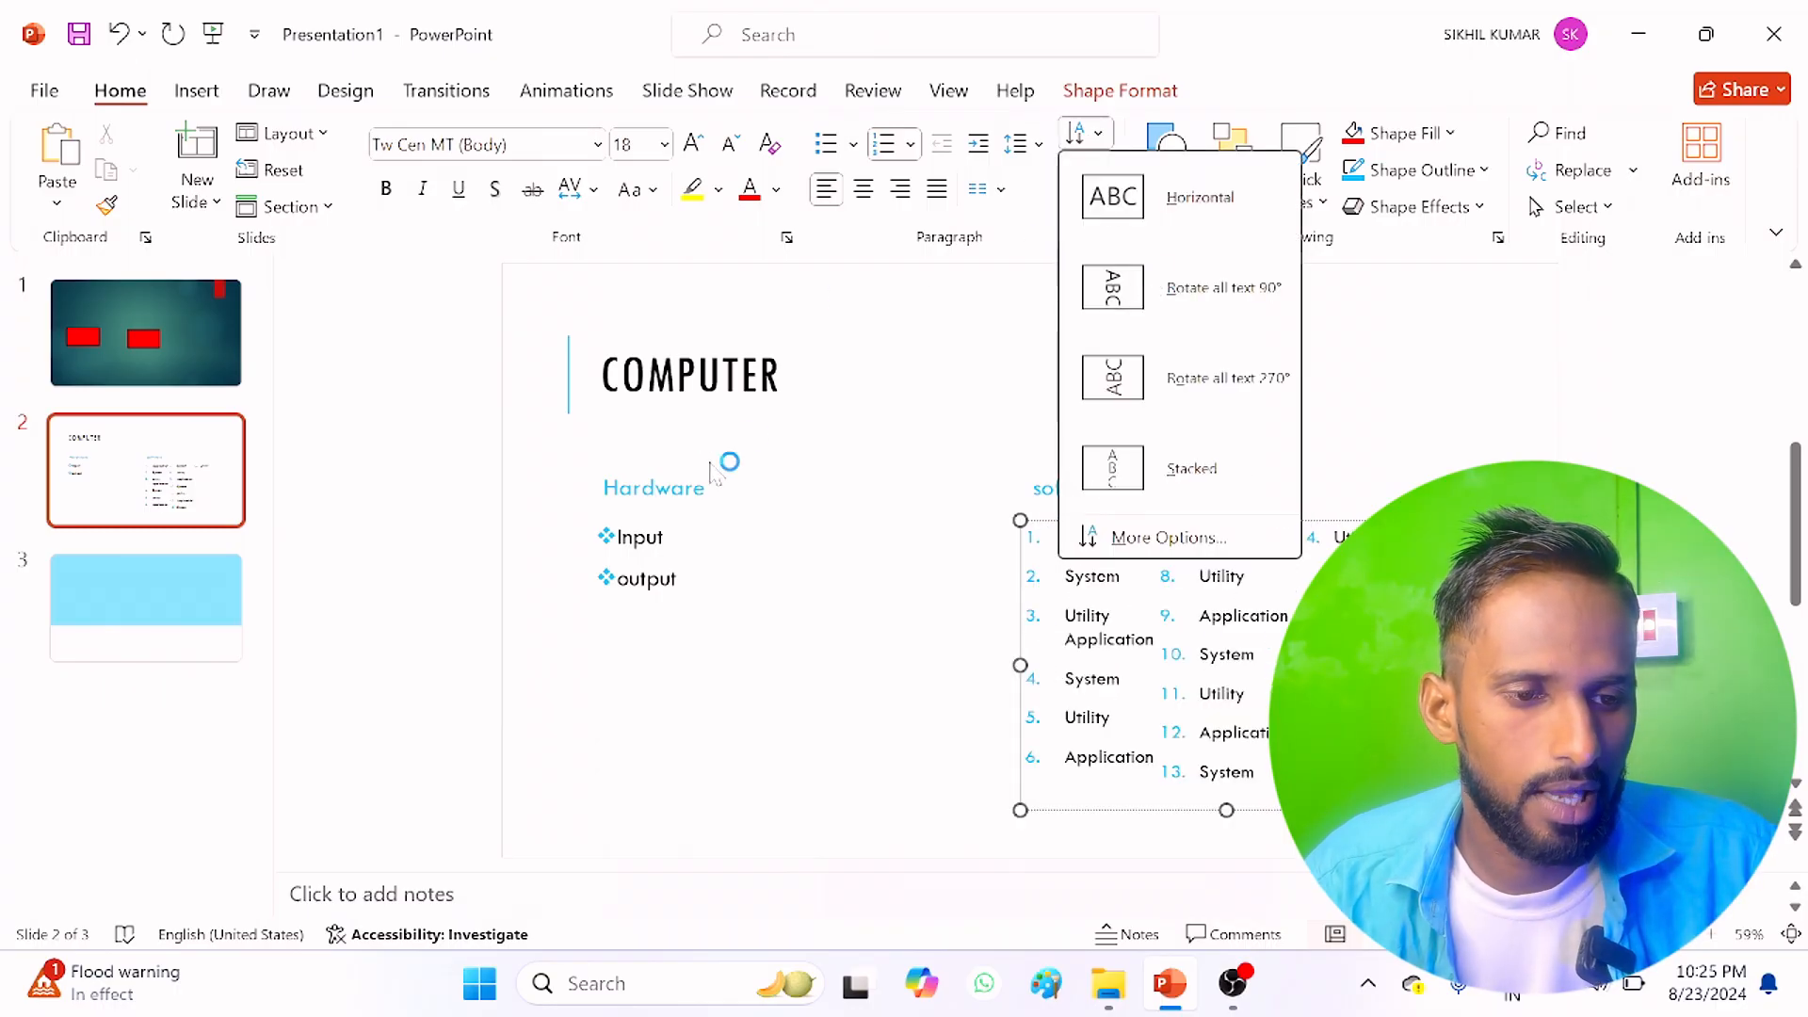
click(732, 406)
click(740, 381)
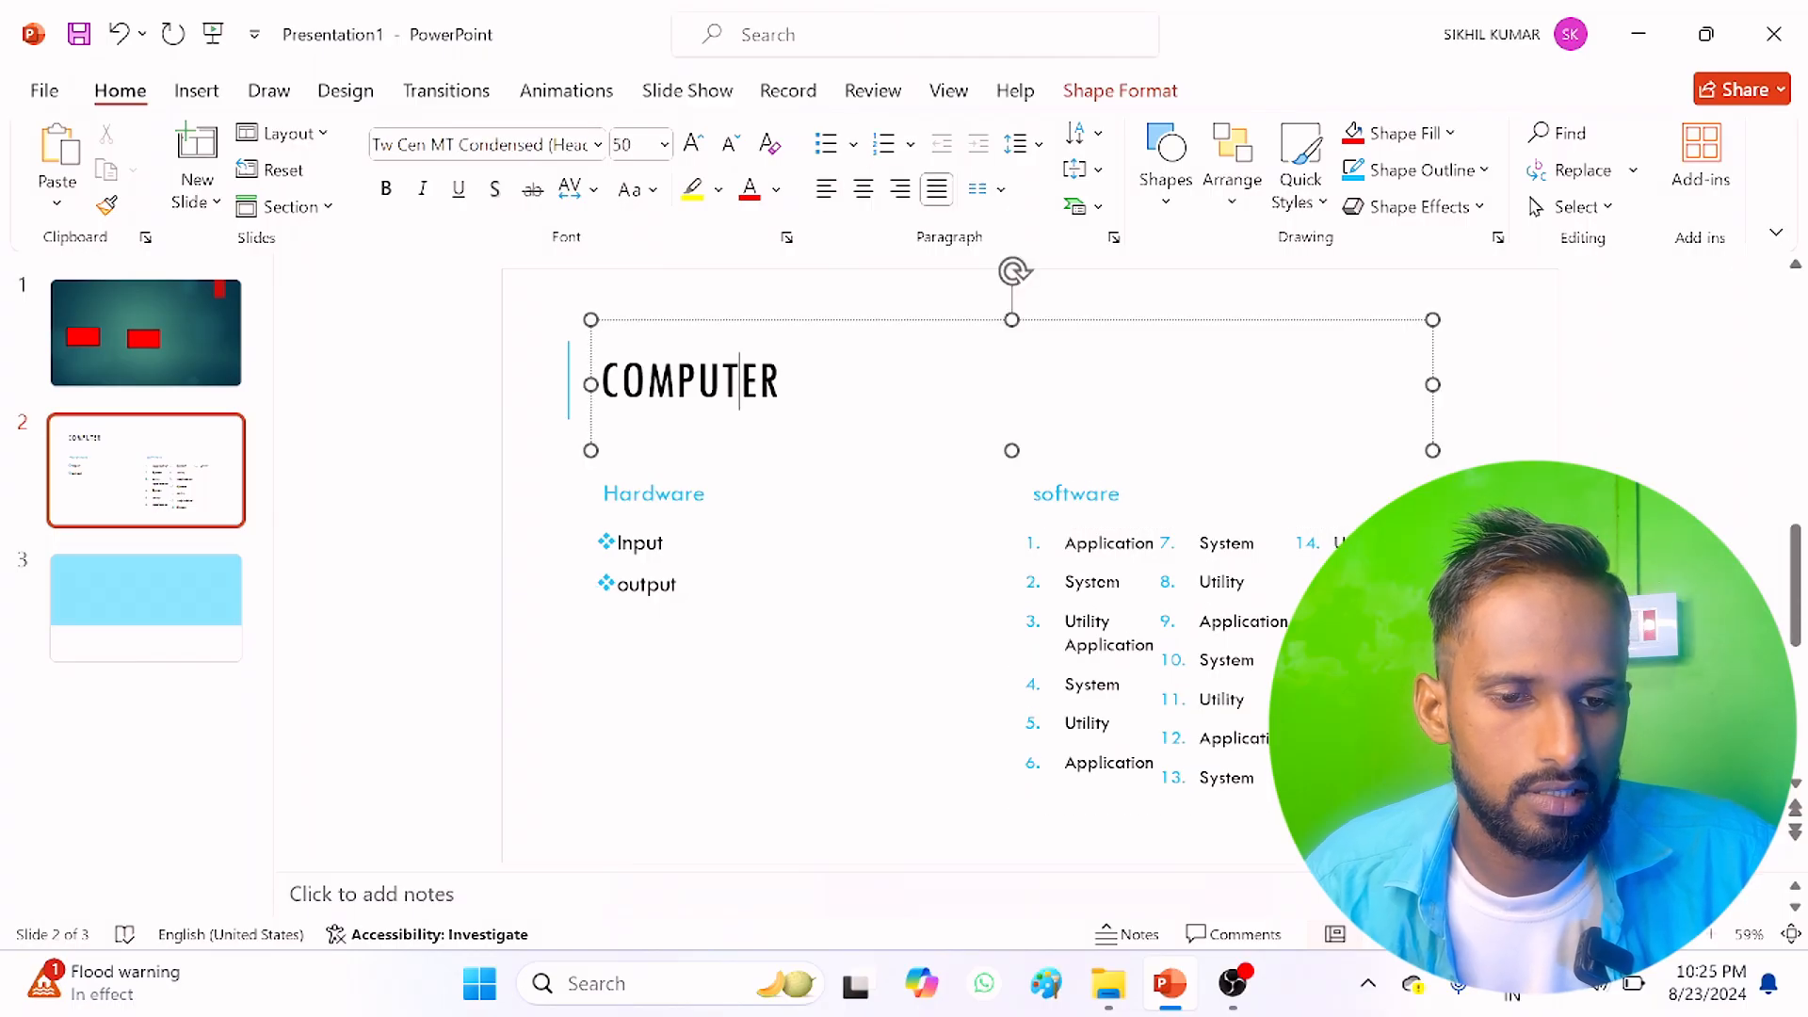
drag(759, 381, 601, 381)
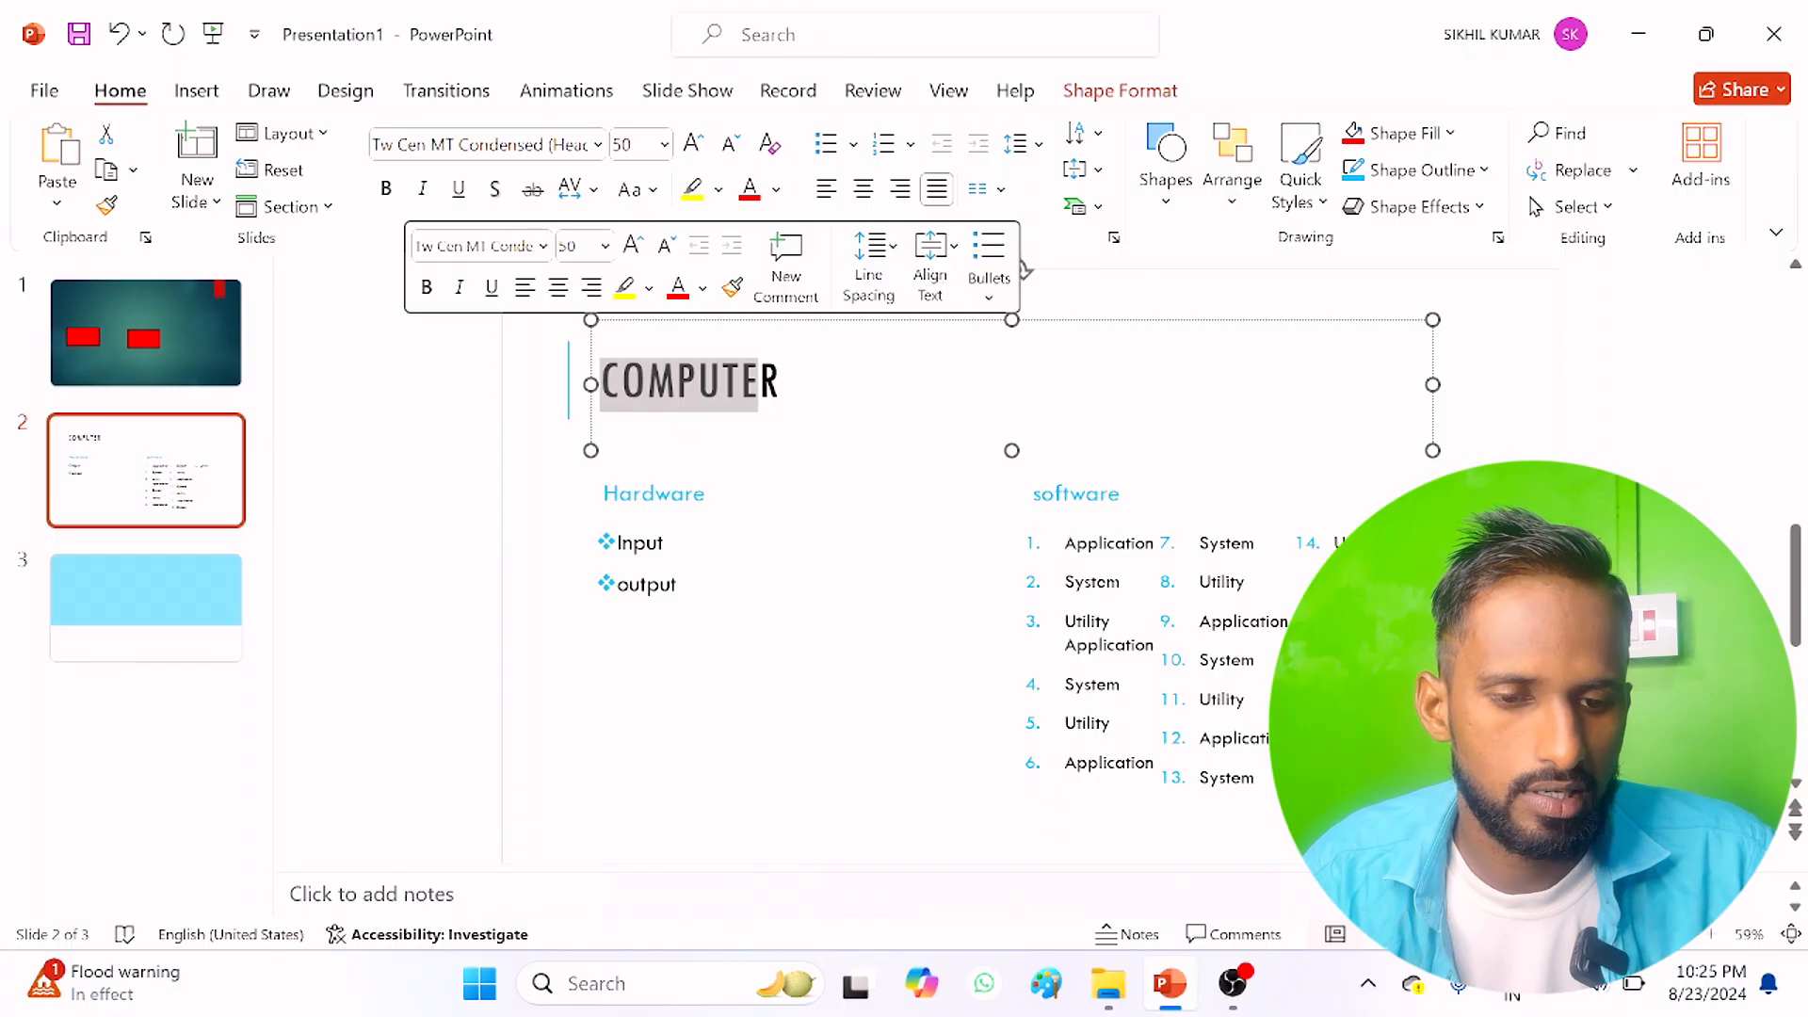
triple_click(803, 391)
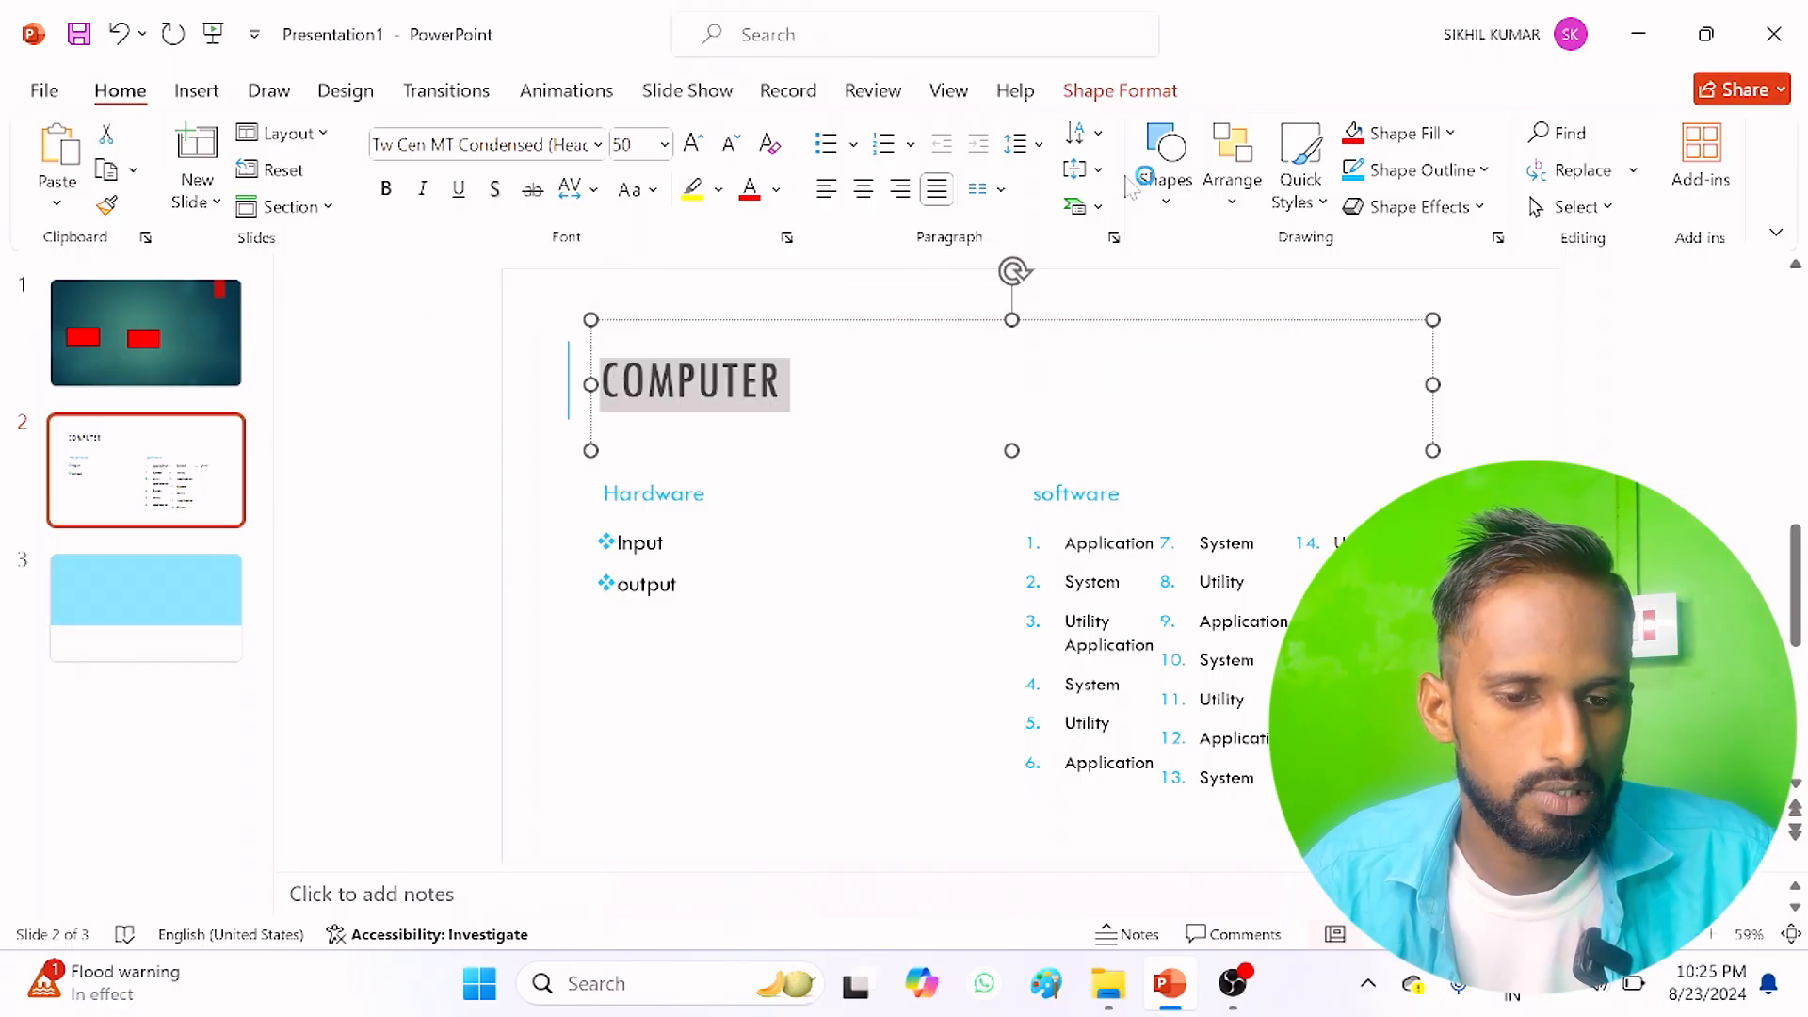
click(1081, 133)
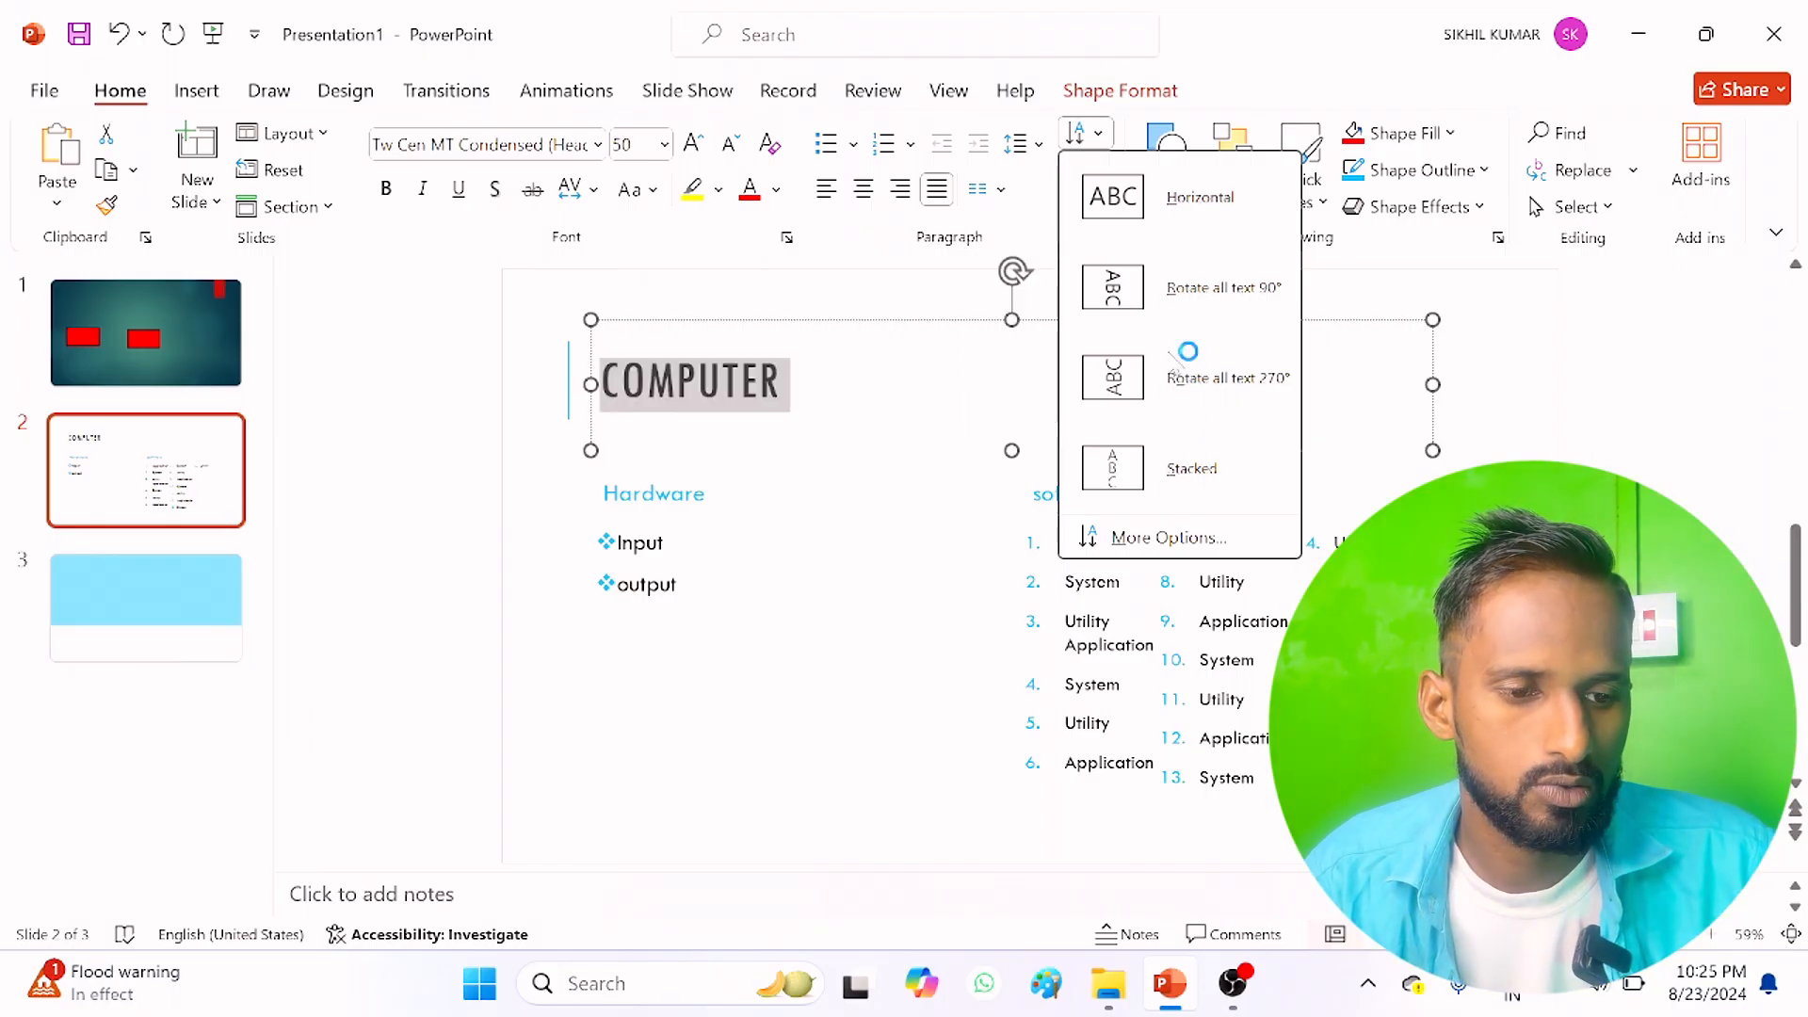
click(1113, 183)
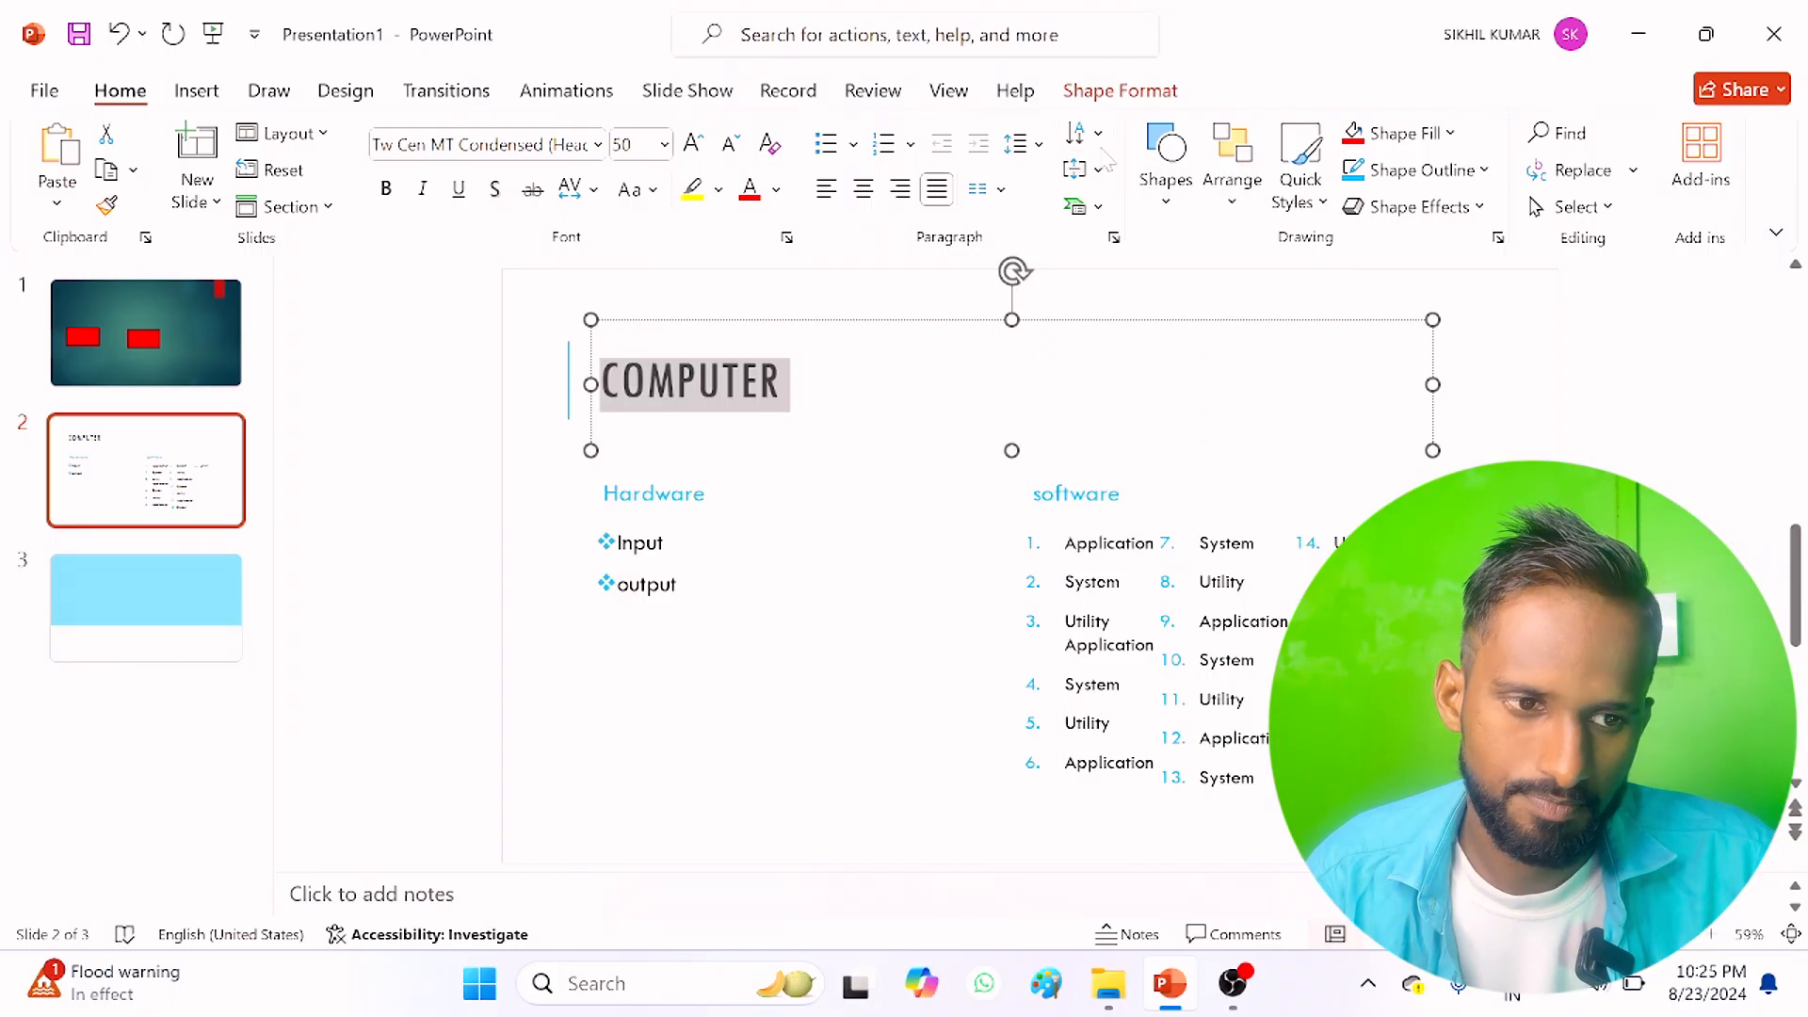
click(1100, 170)
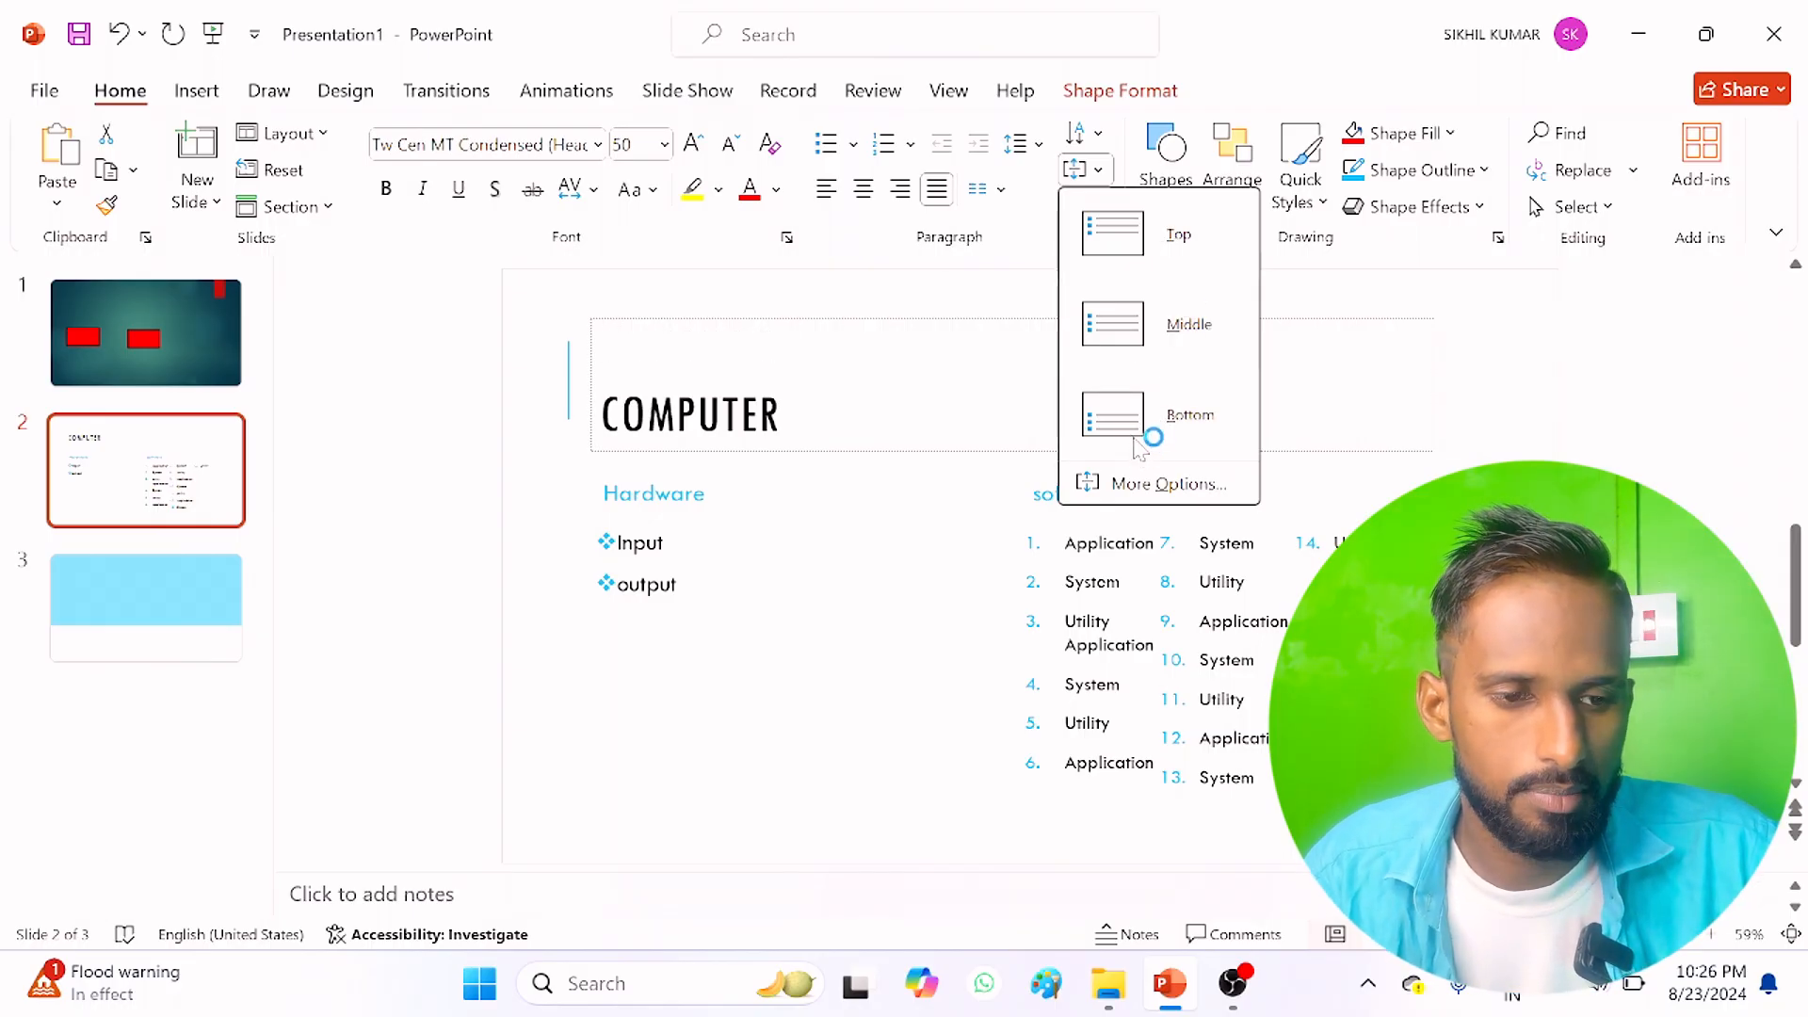
key(Escape)
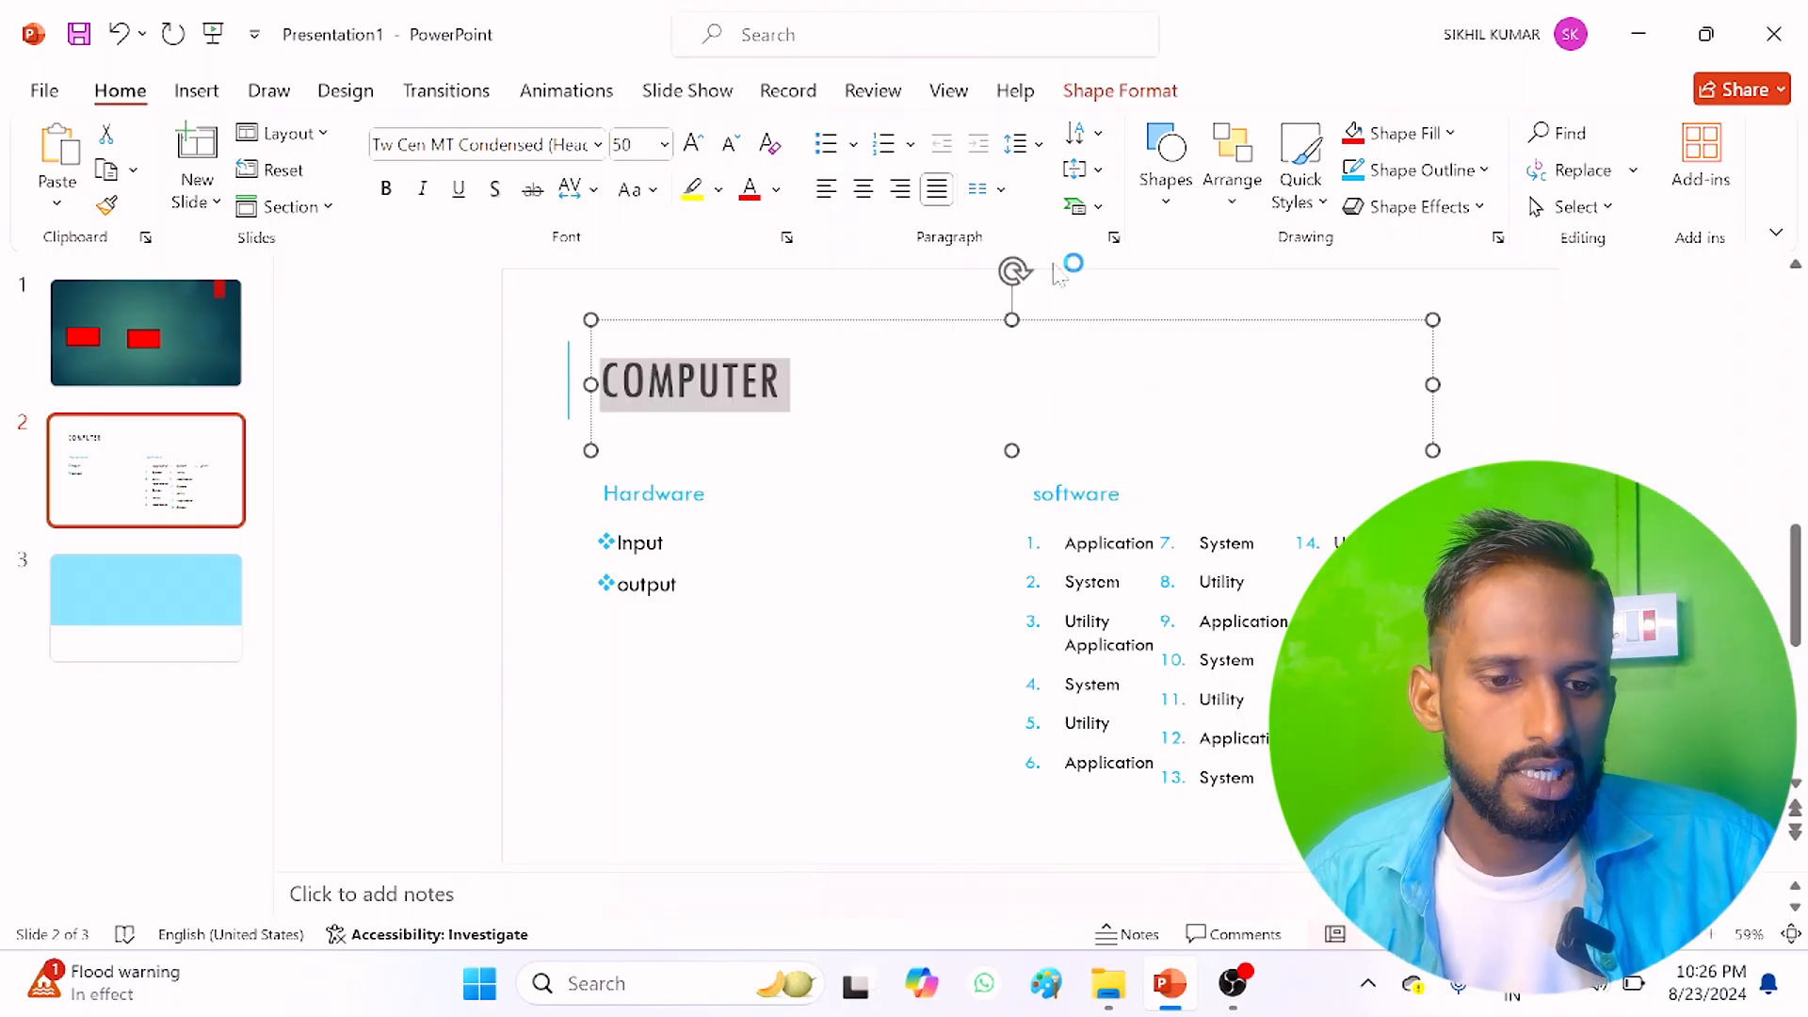
Step: Try converting the title "COMPUTER" to a radial SmartArt graphic with a picture circle
click(1095, 207)
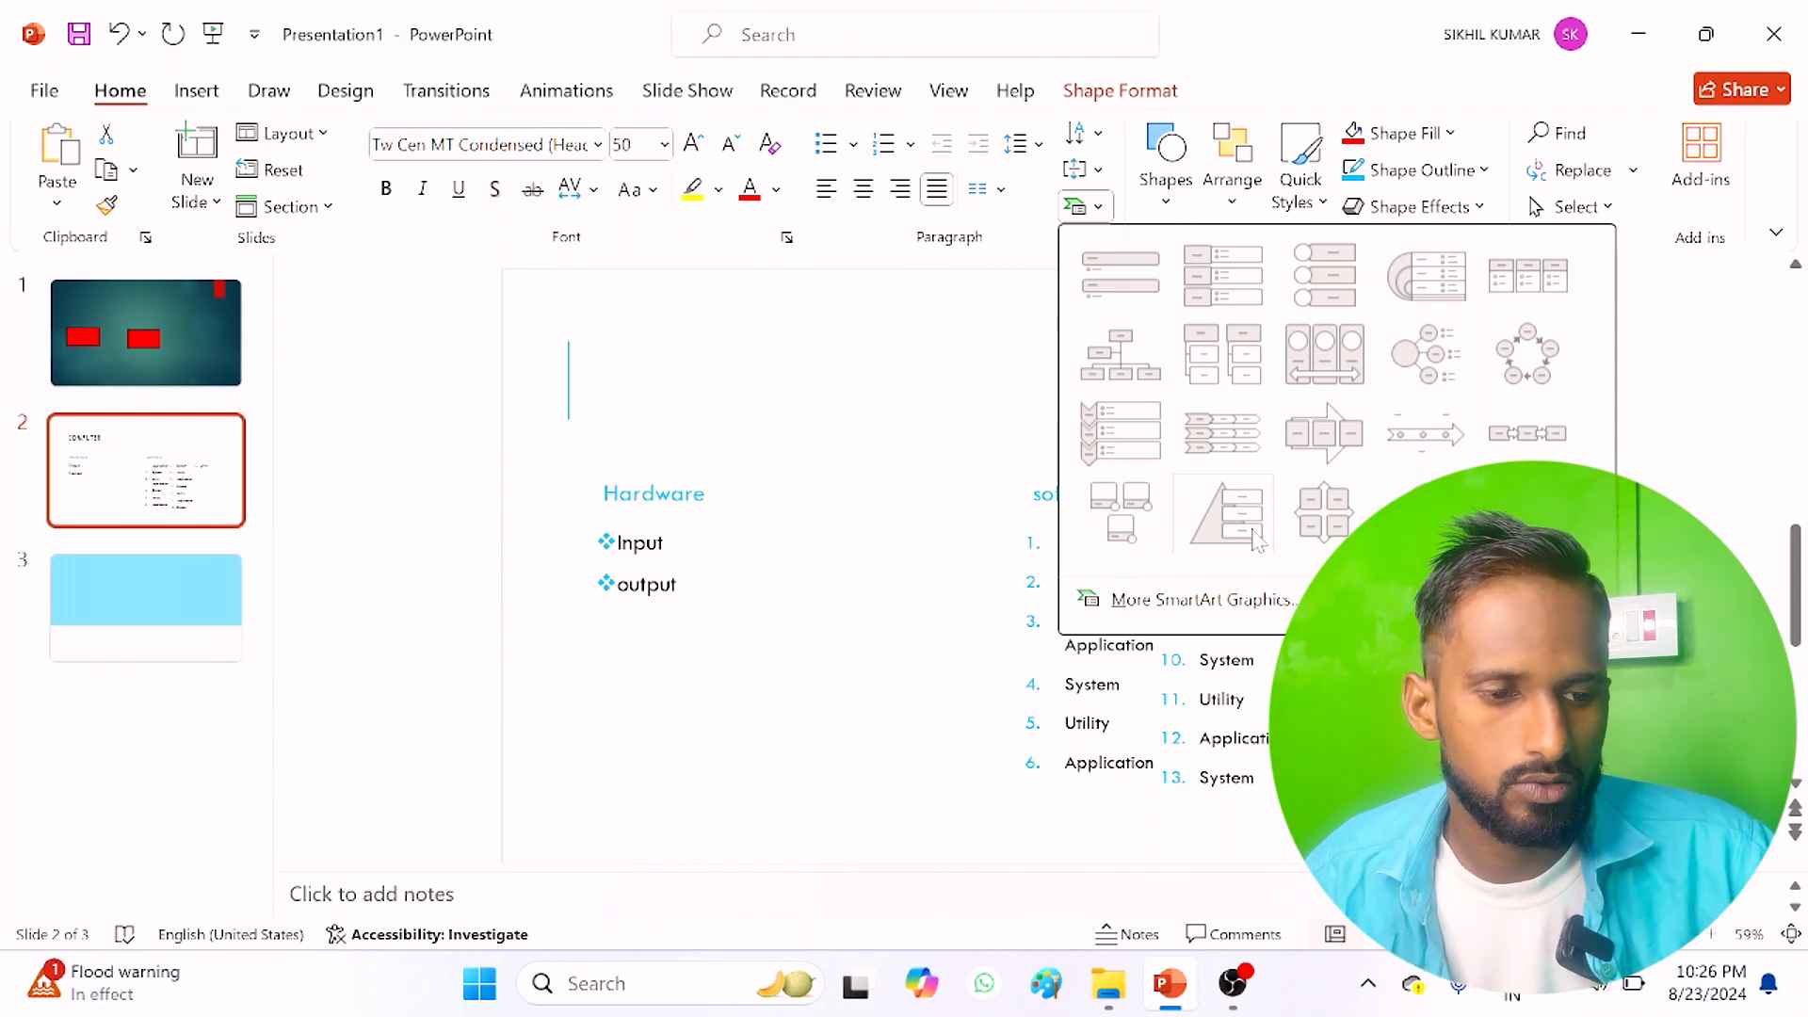
click(1411, 352)
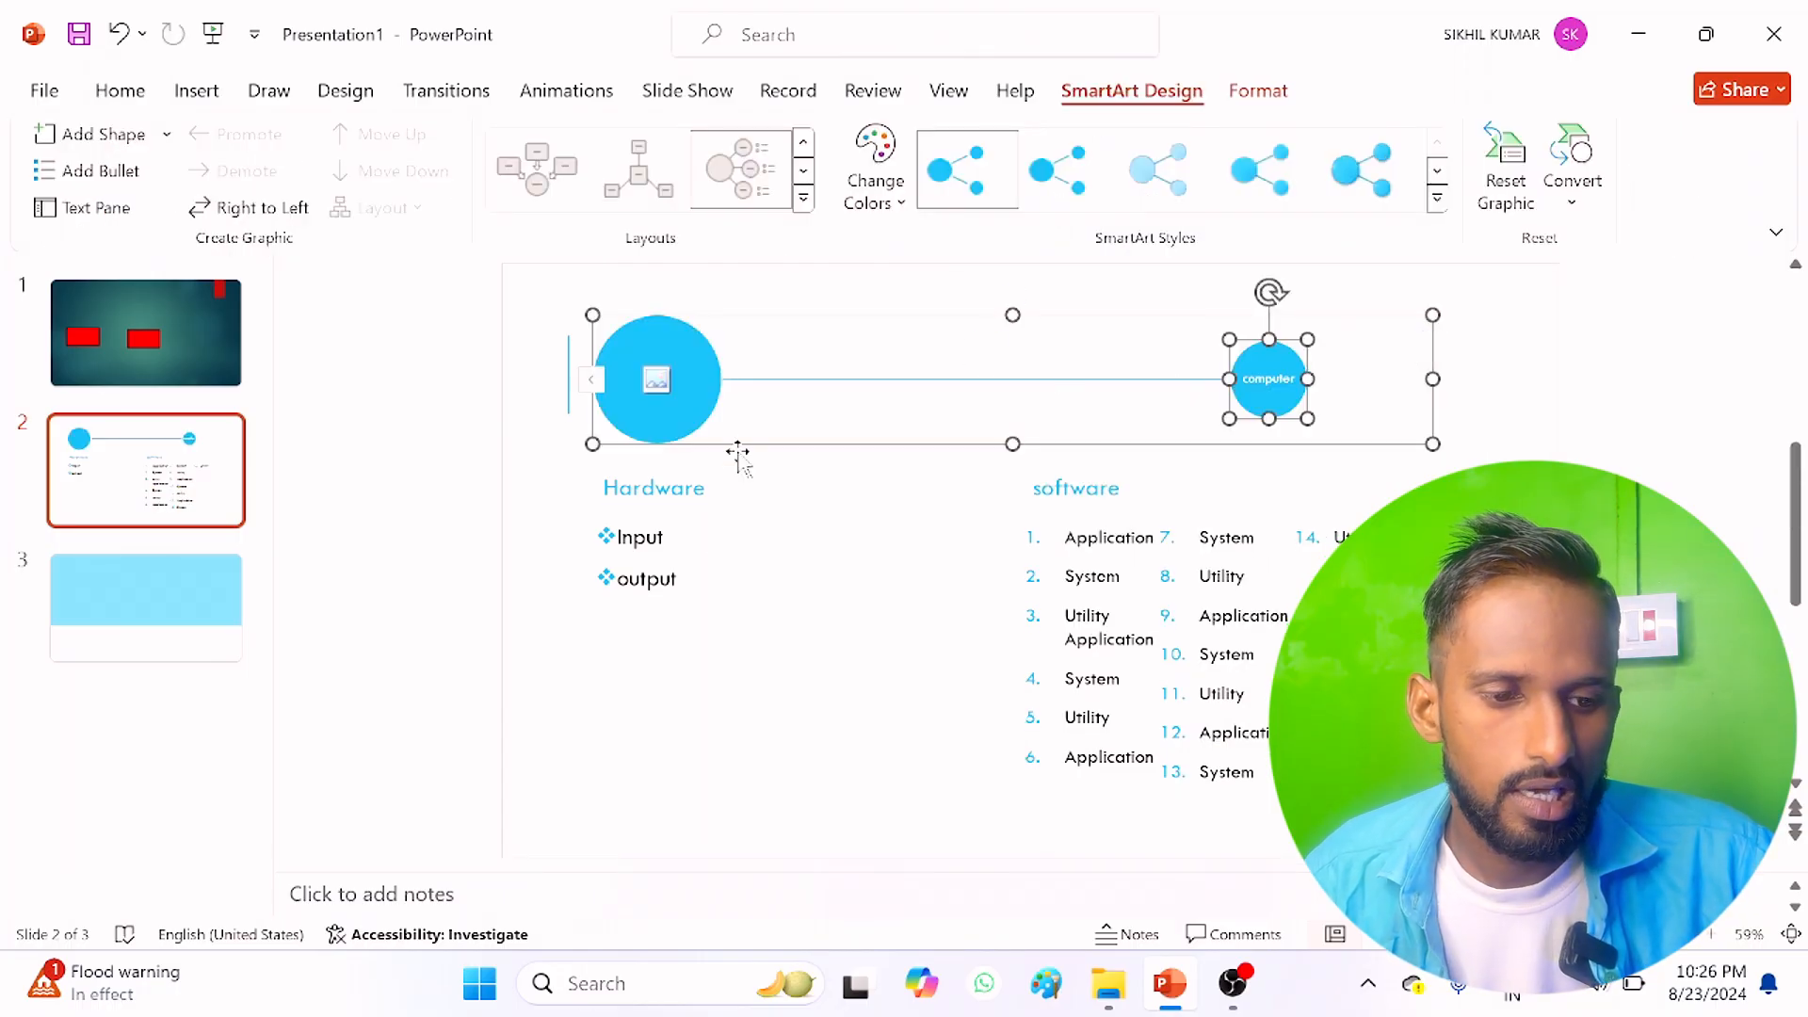
click(708, 553)
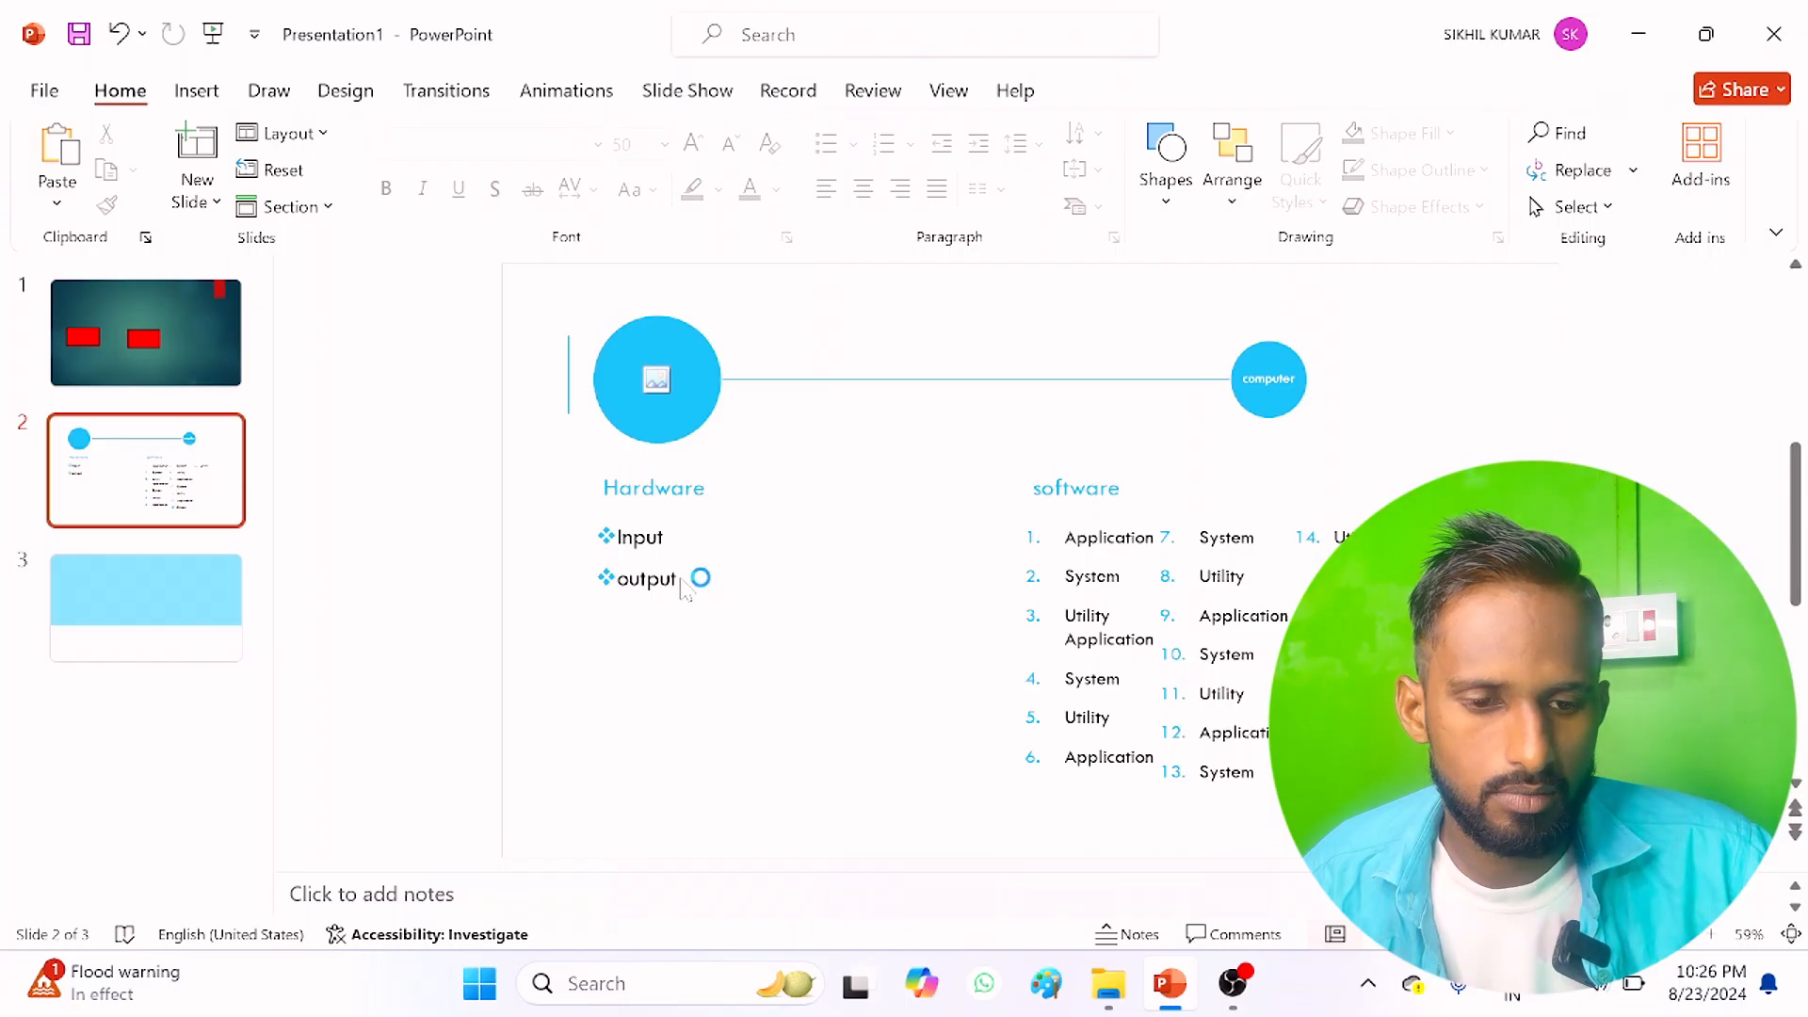
Step: Try converting the "Input" and "output" lines under Hardware to a block process SmartArt graphic with a background arrow
click(705, 579)
drag(704, 579, 602, 527)
click(1093, 204)
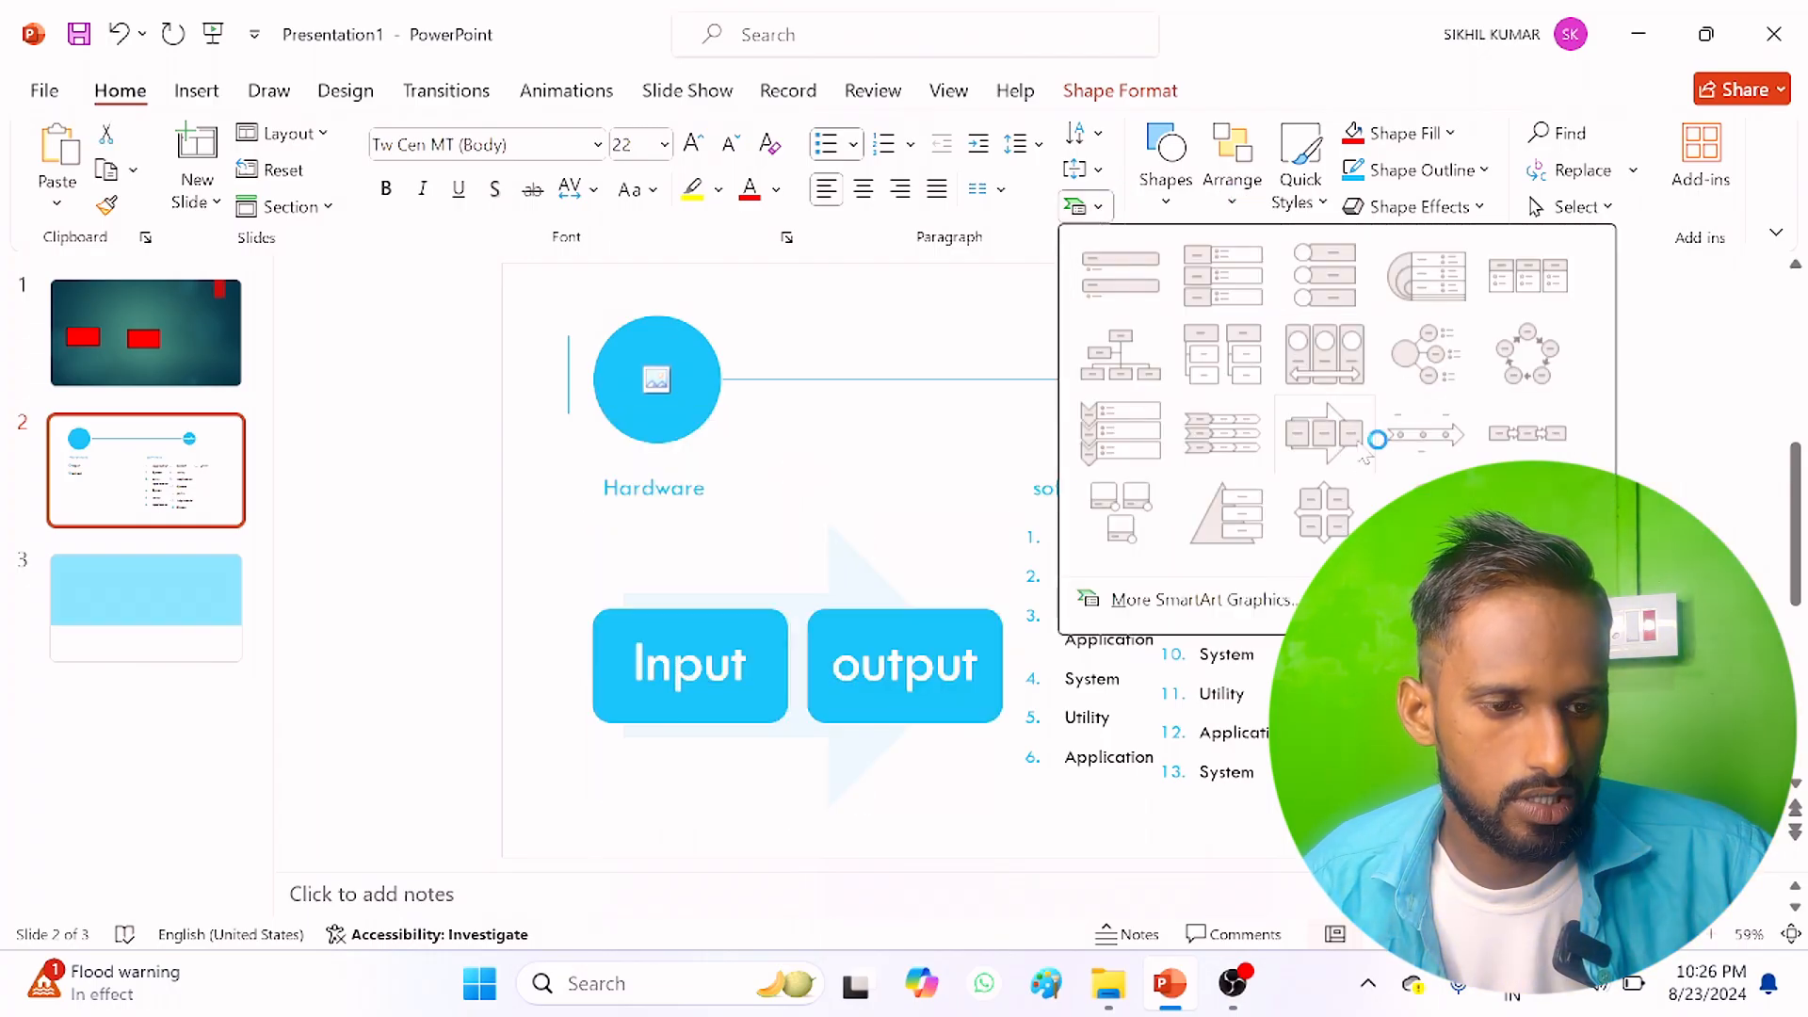
click(1309, 439)
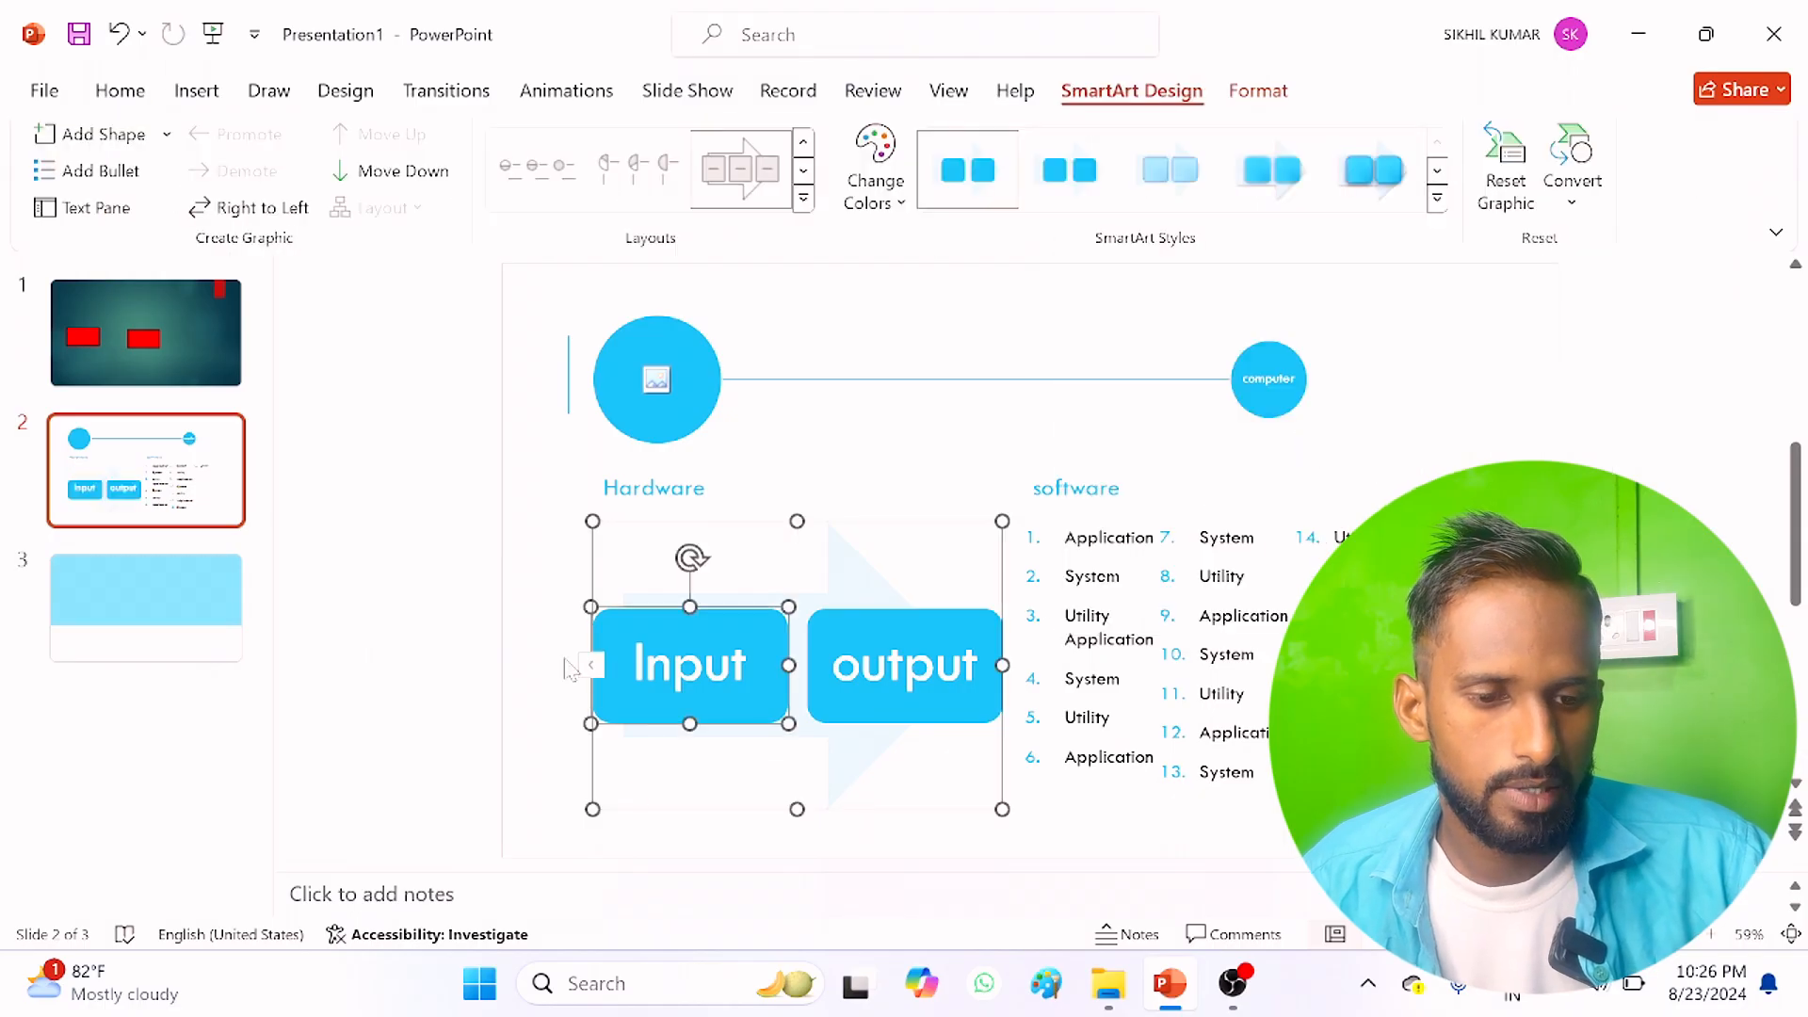
Step: Undo the SmartArt conversions of the title and the Hardware list
click(121, 91)
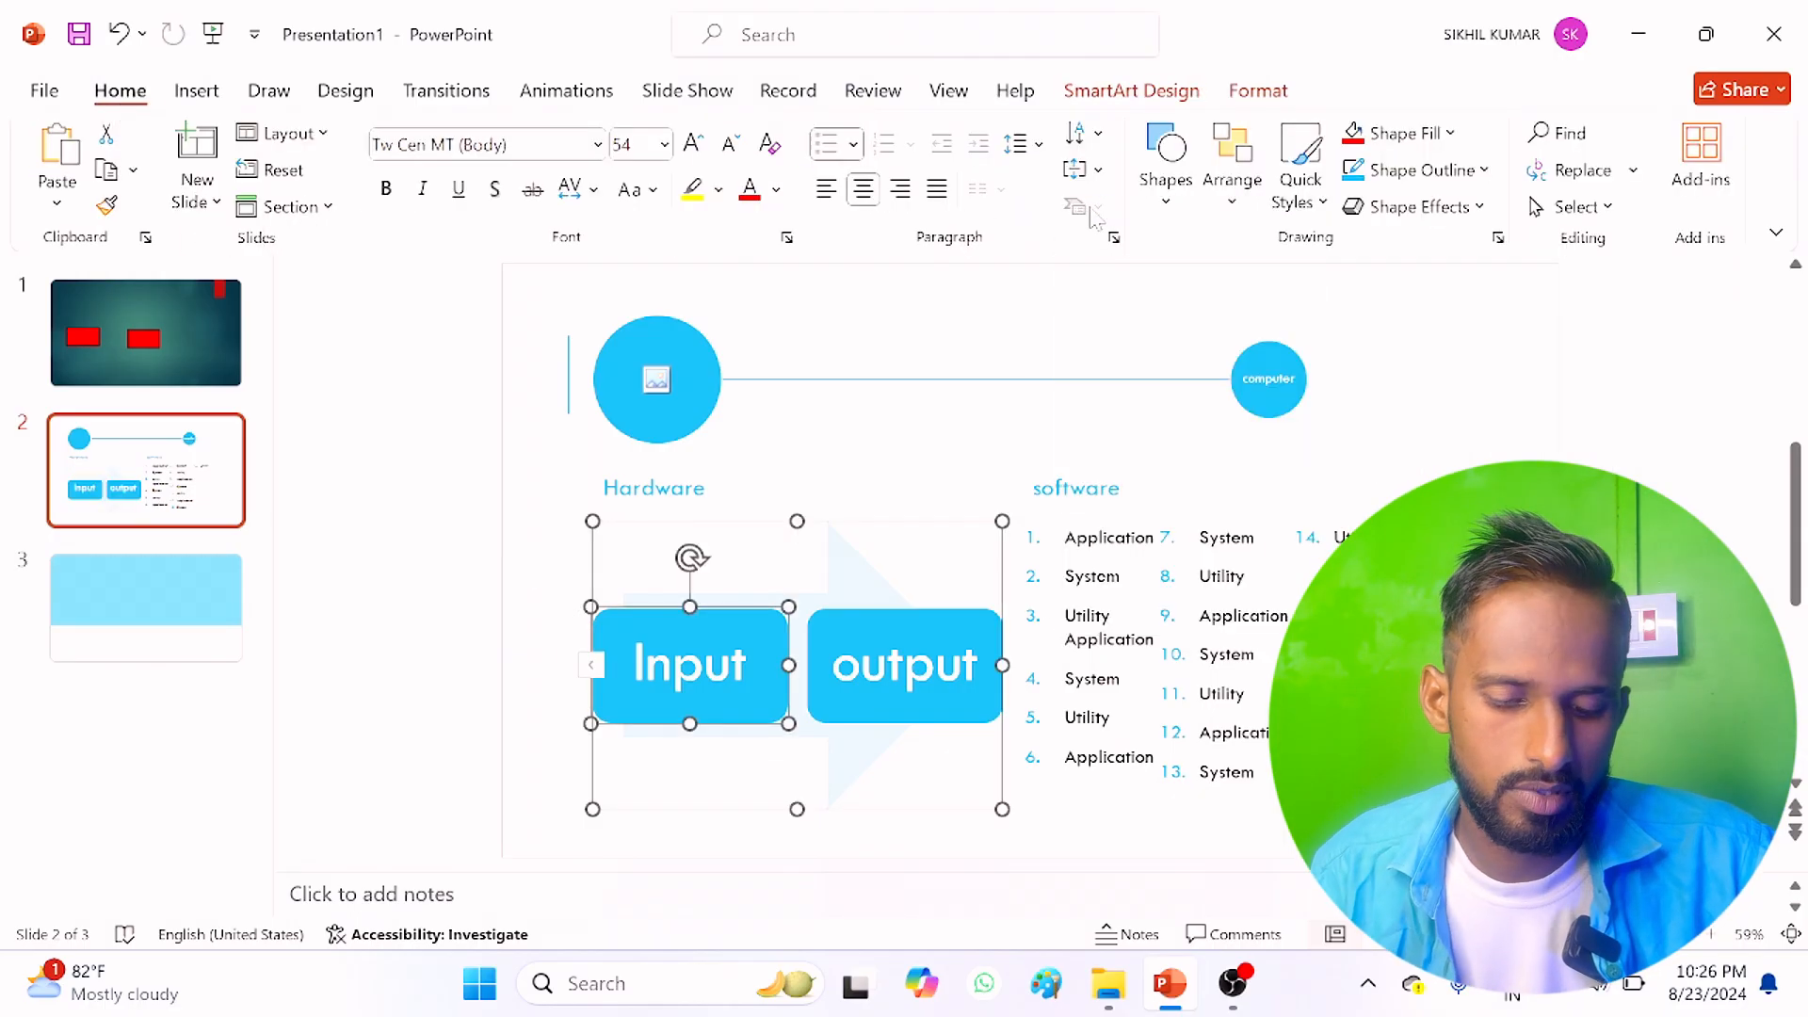
key(ctrl+z)
key(ctrl+z)
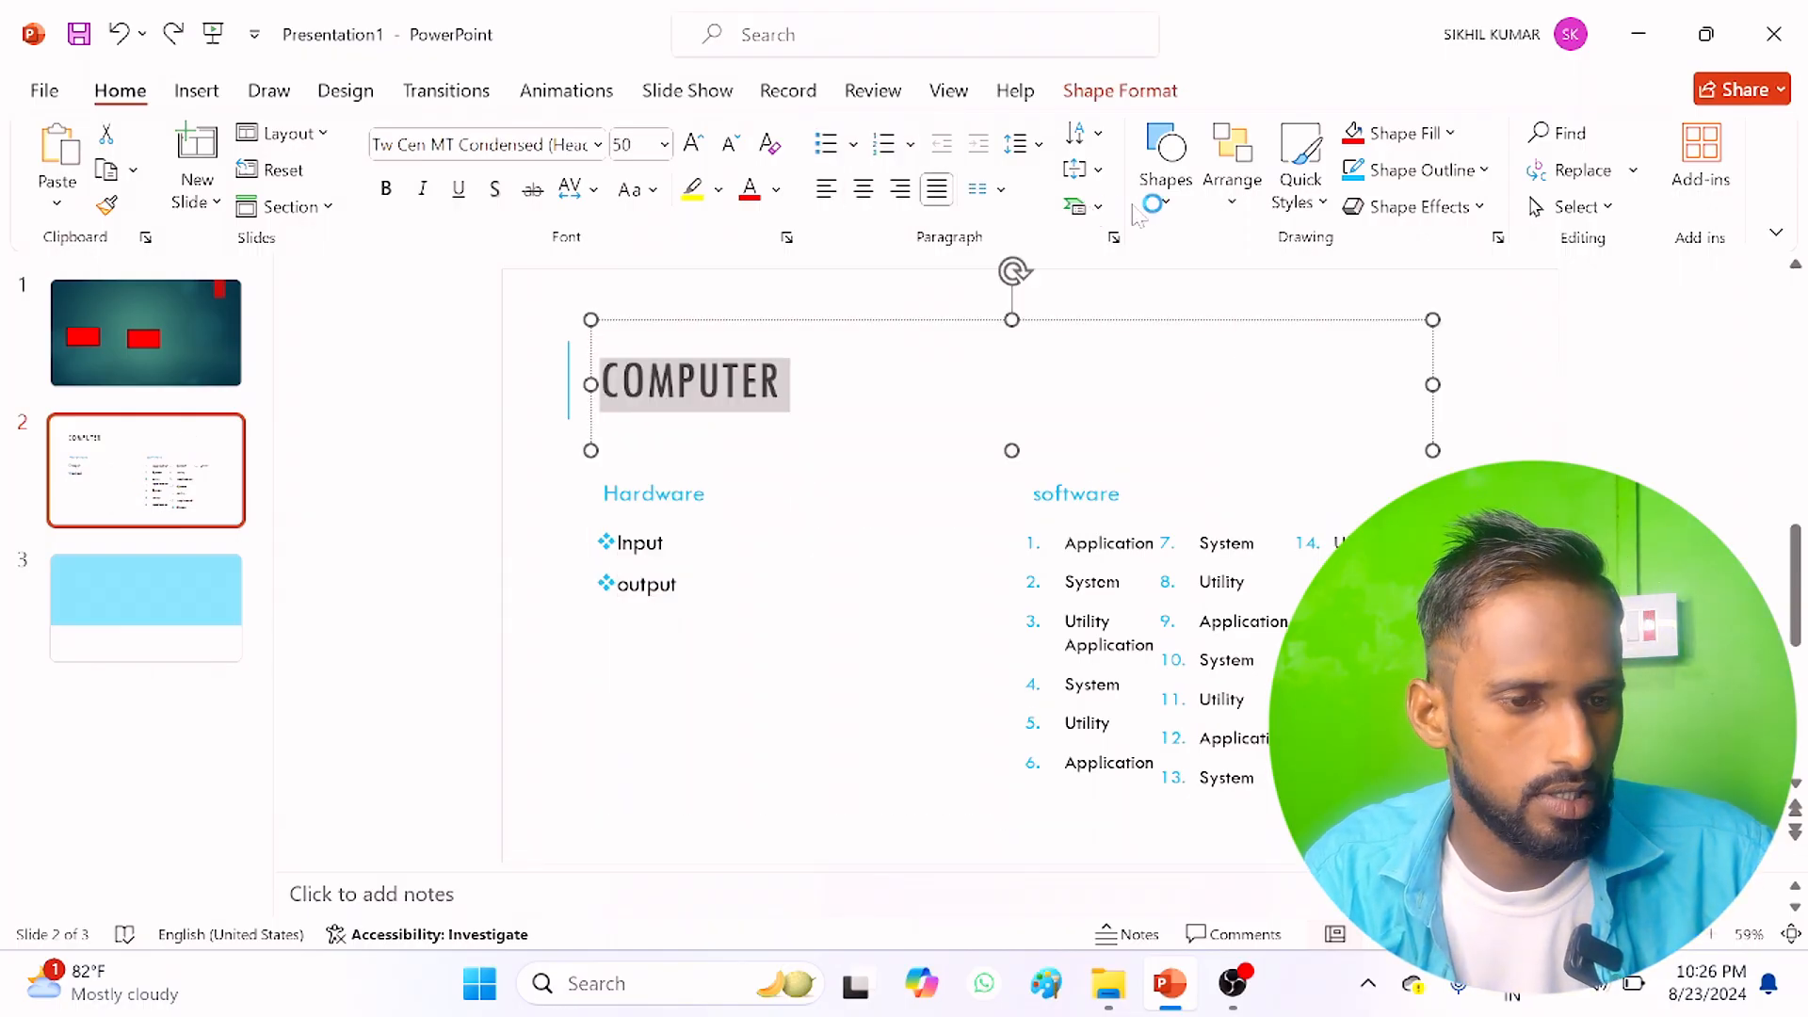
Step: Draw a horizontal scroll banner about 5.01" wide and 1.1" high beside the title "COMPUTER", and fill it red
click(1166, 203)
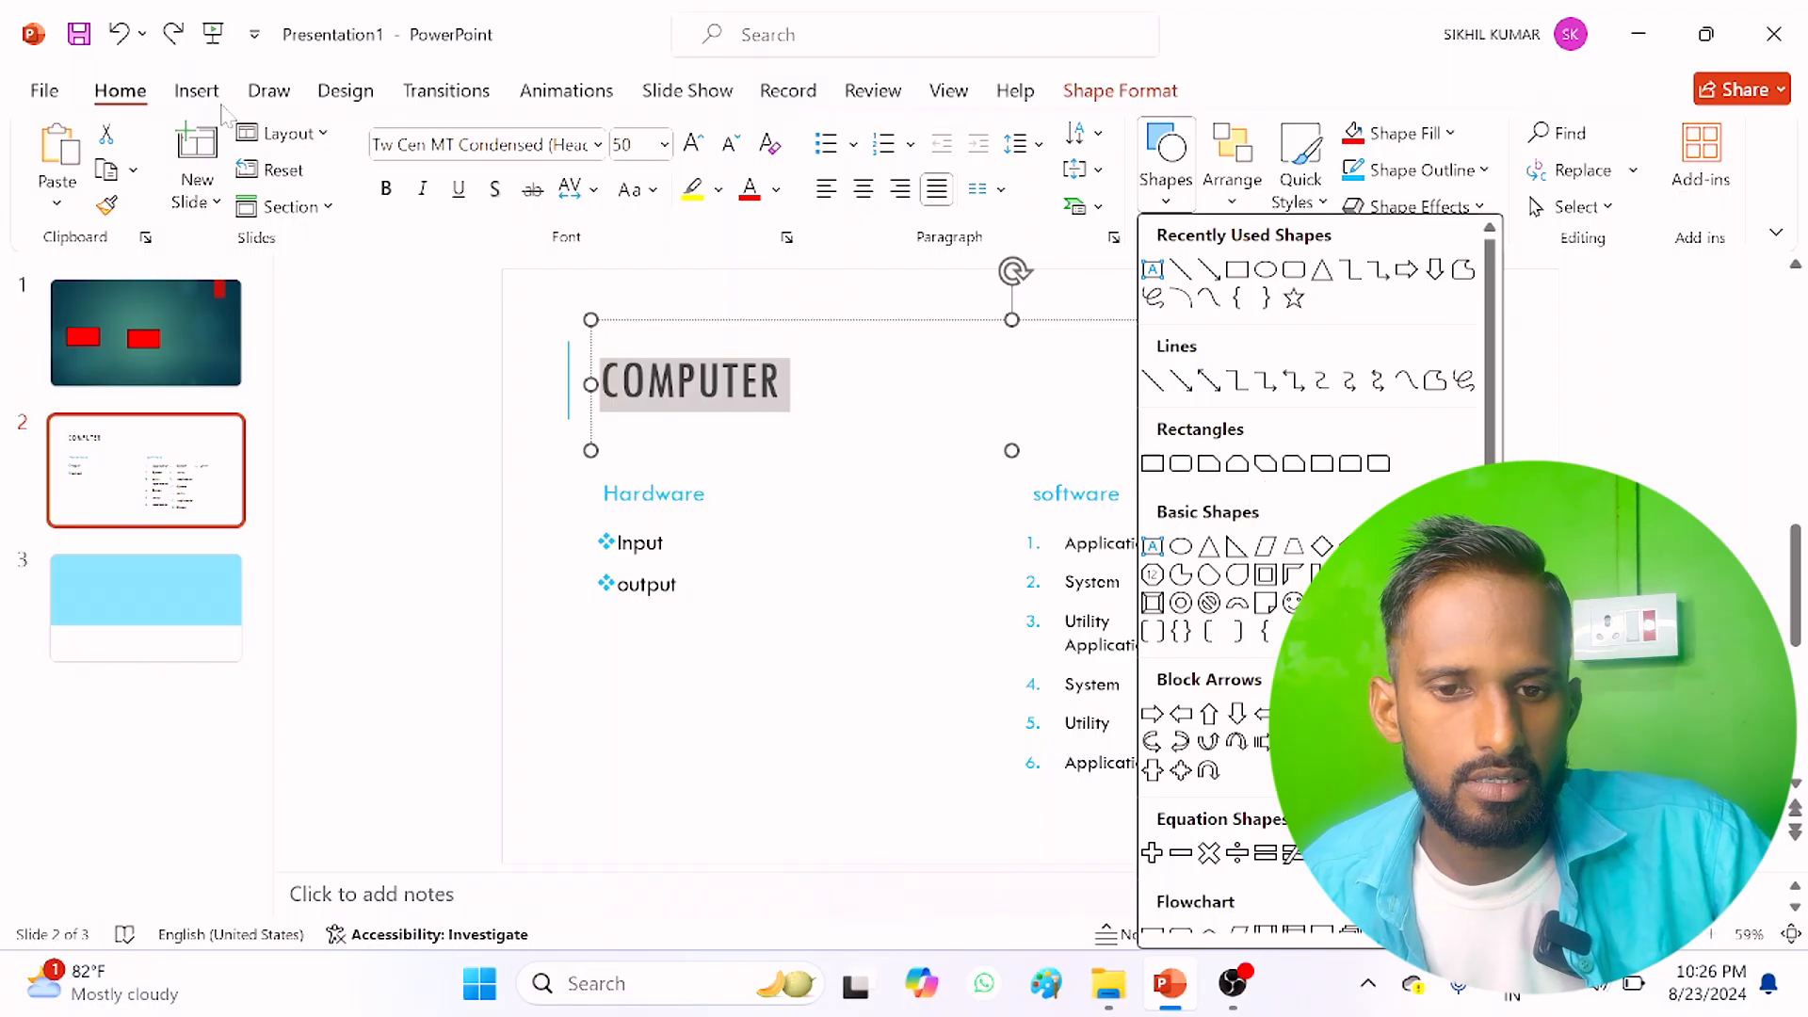
scroll(1309, 584, down, 4)
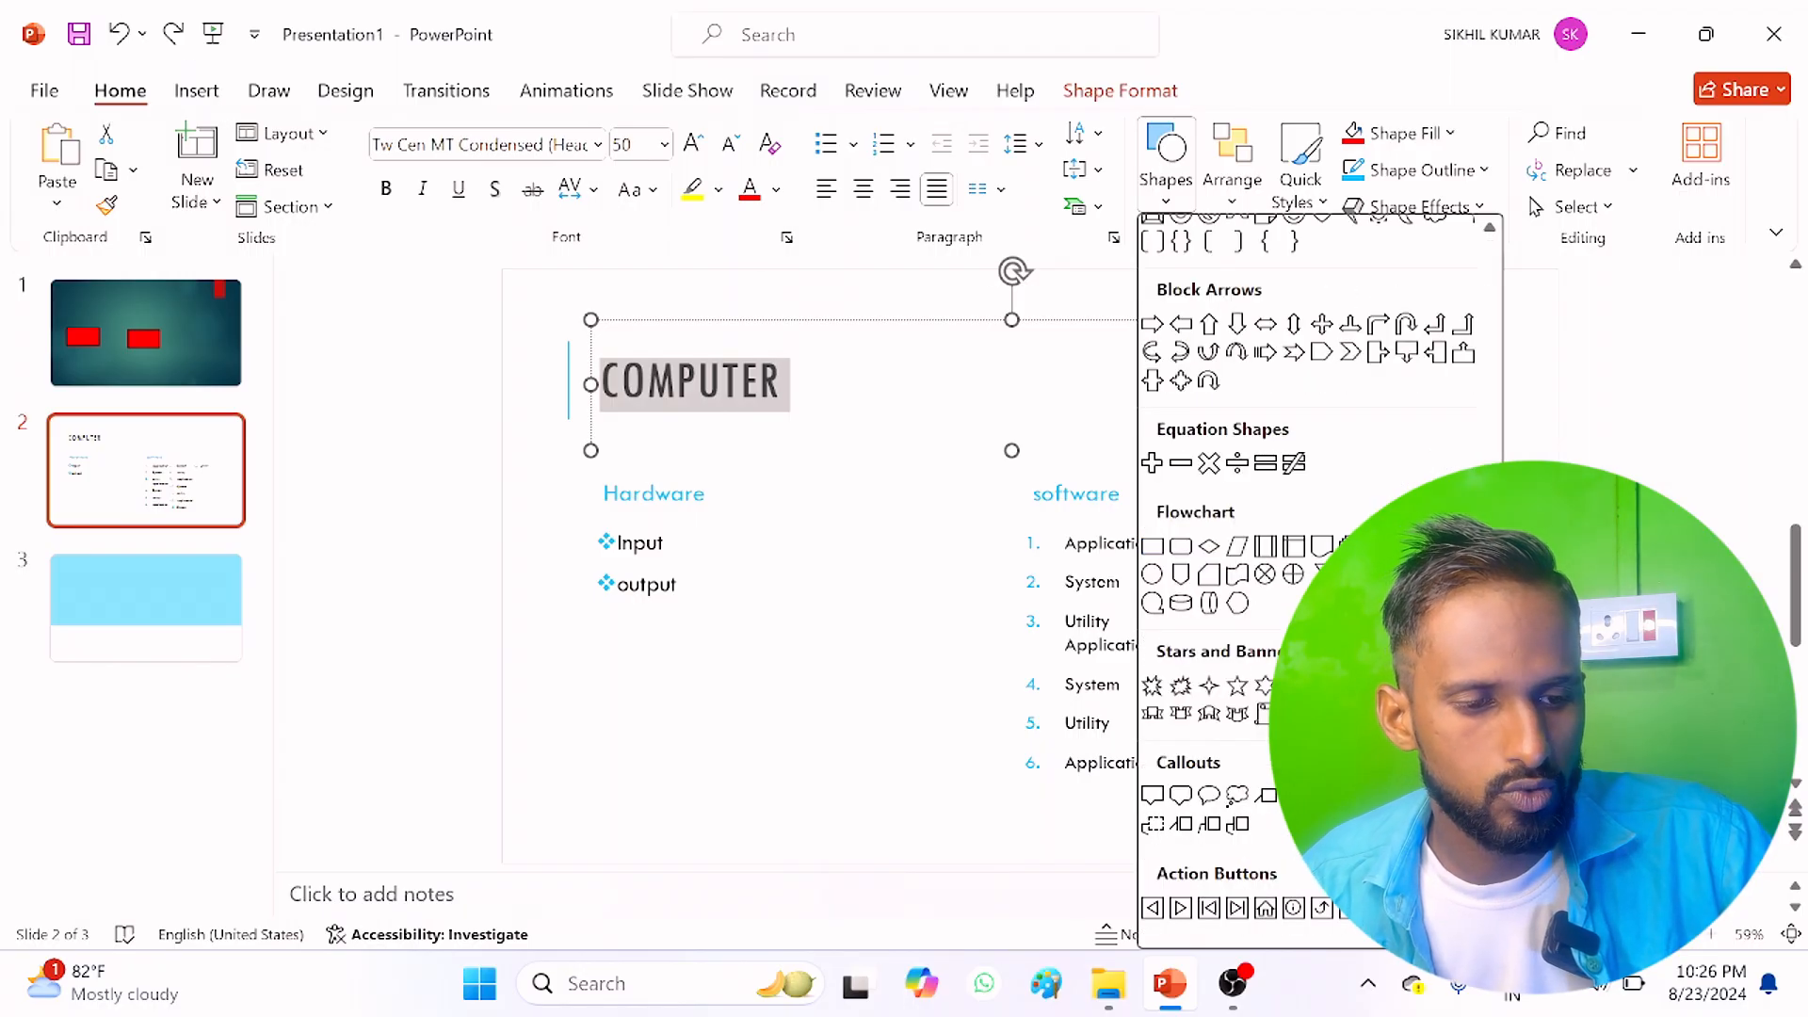
scroll(1265, 753, up, 4)
scroll(1265, 753, down, 4)
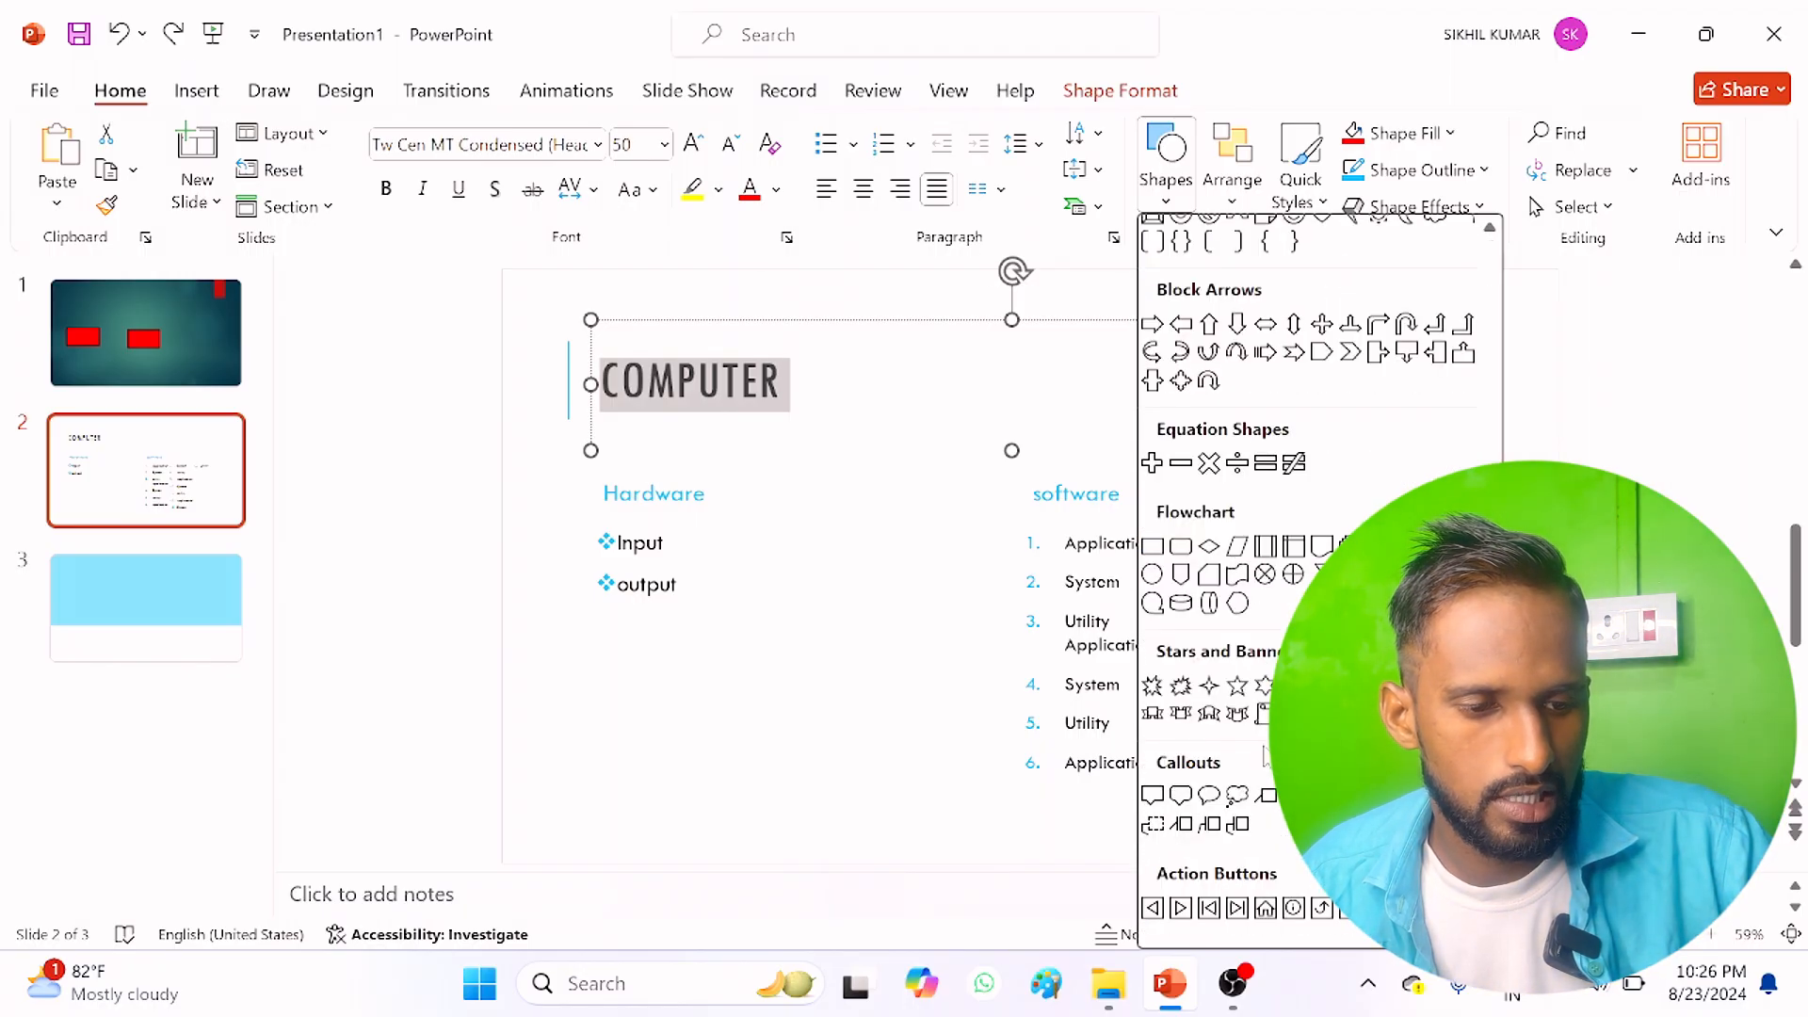
click(1294, 686)
drag(756, 327, 1153, 409)
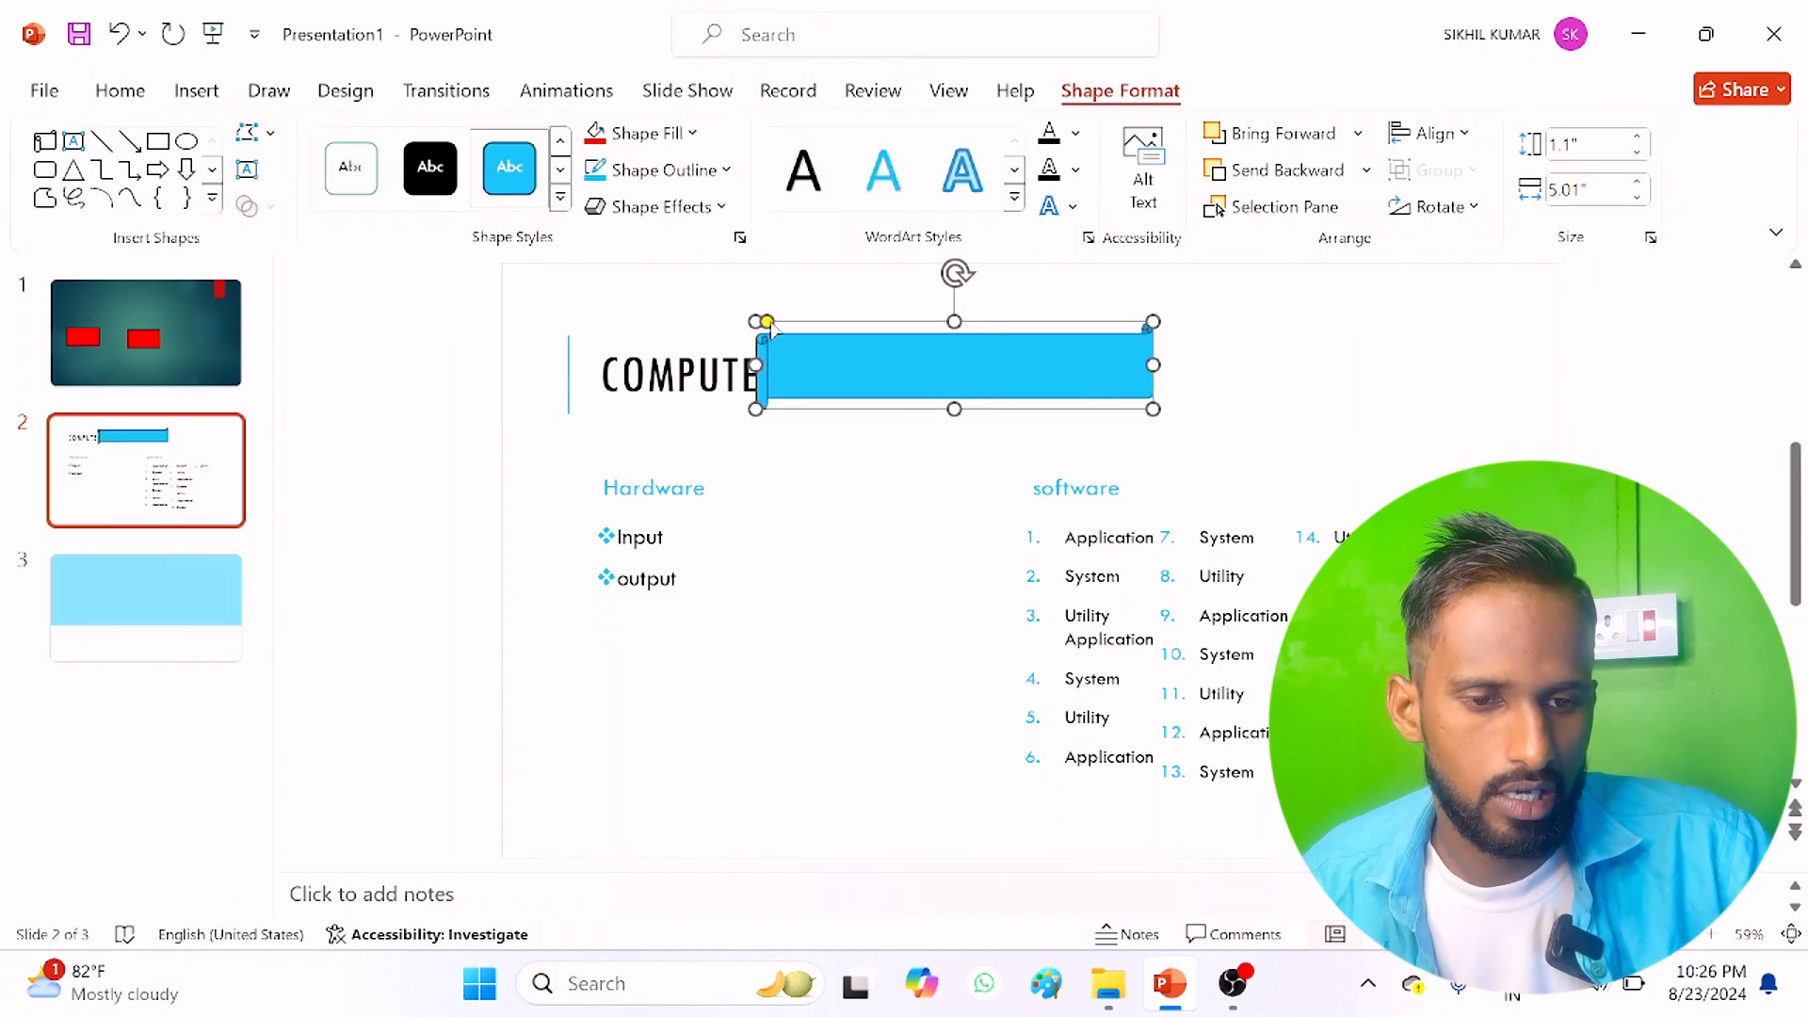
drag(832, 351, 904, 352)
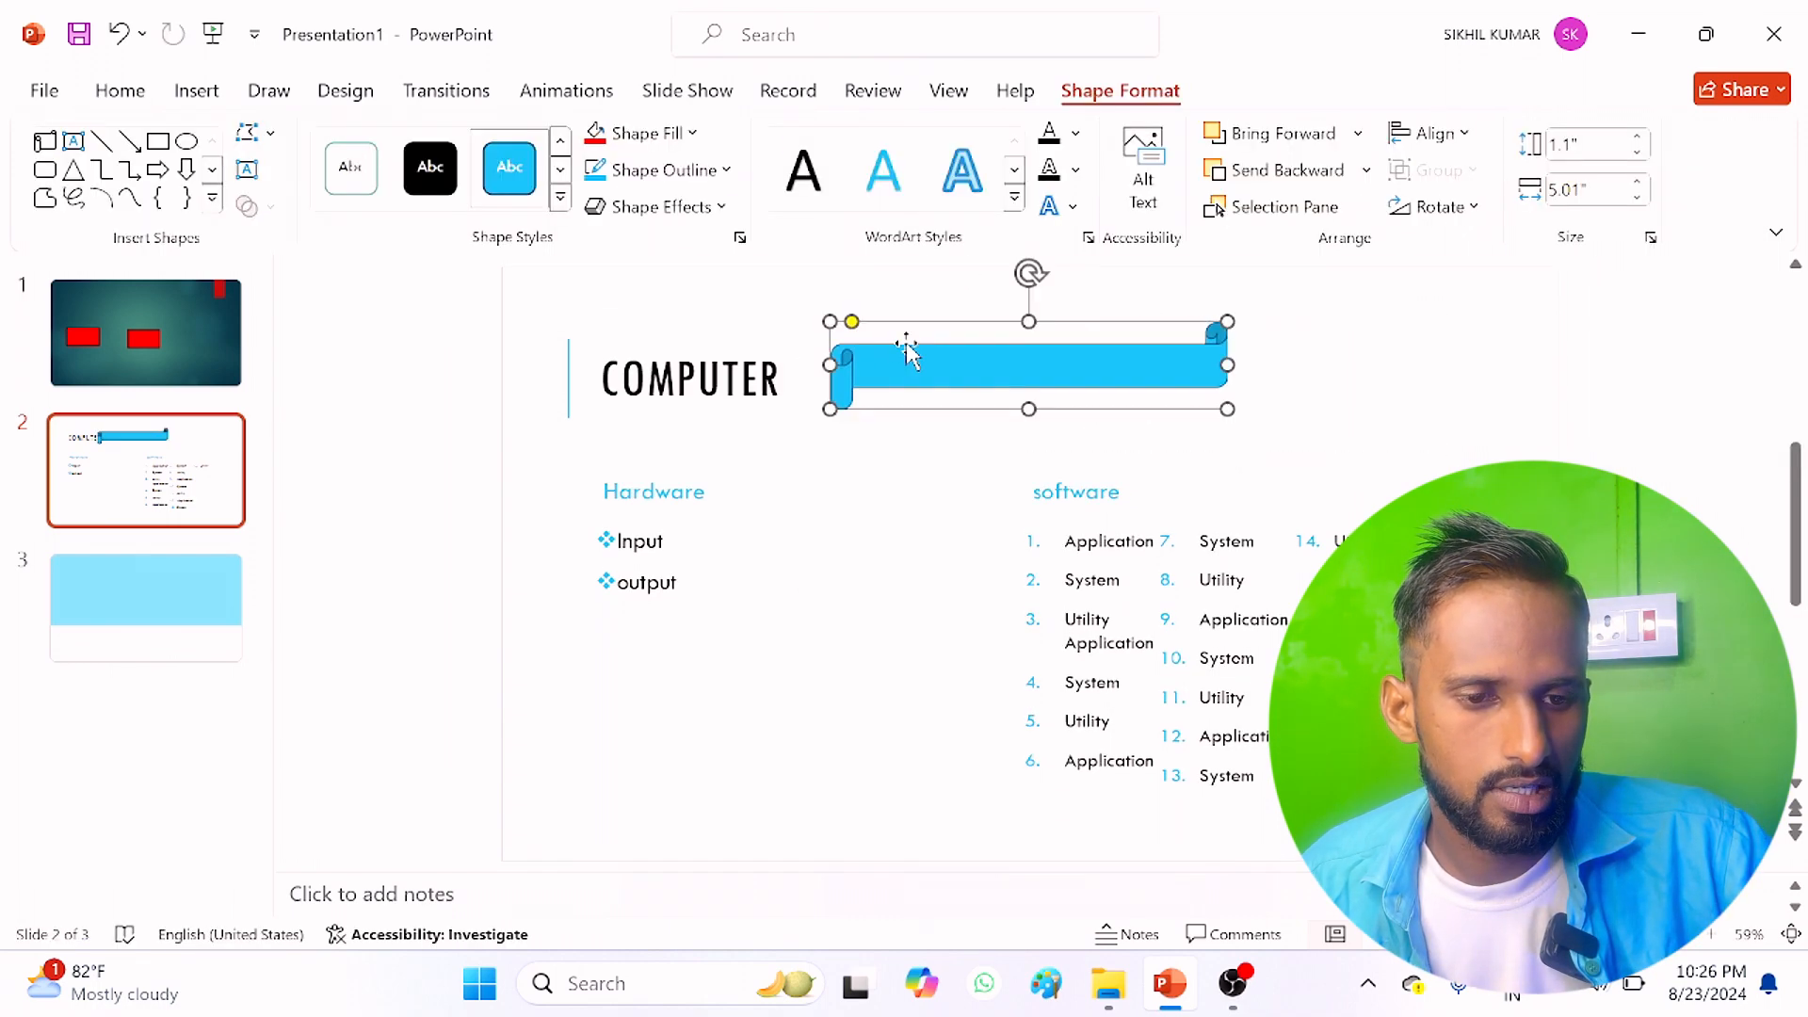
click(612, 133)
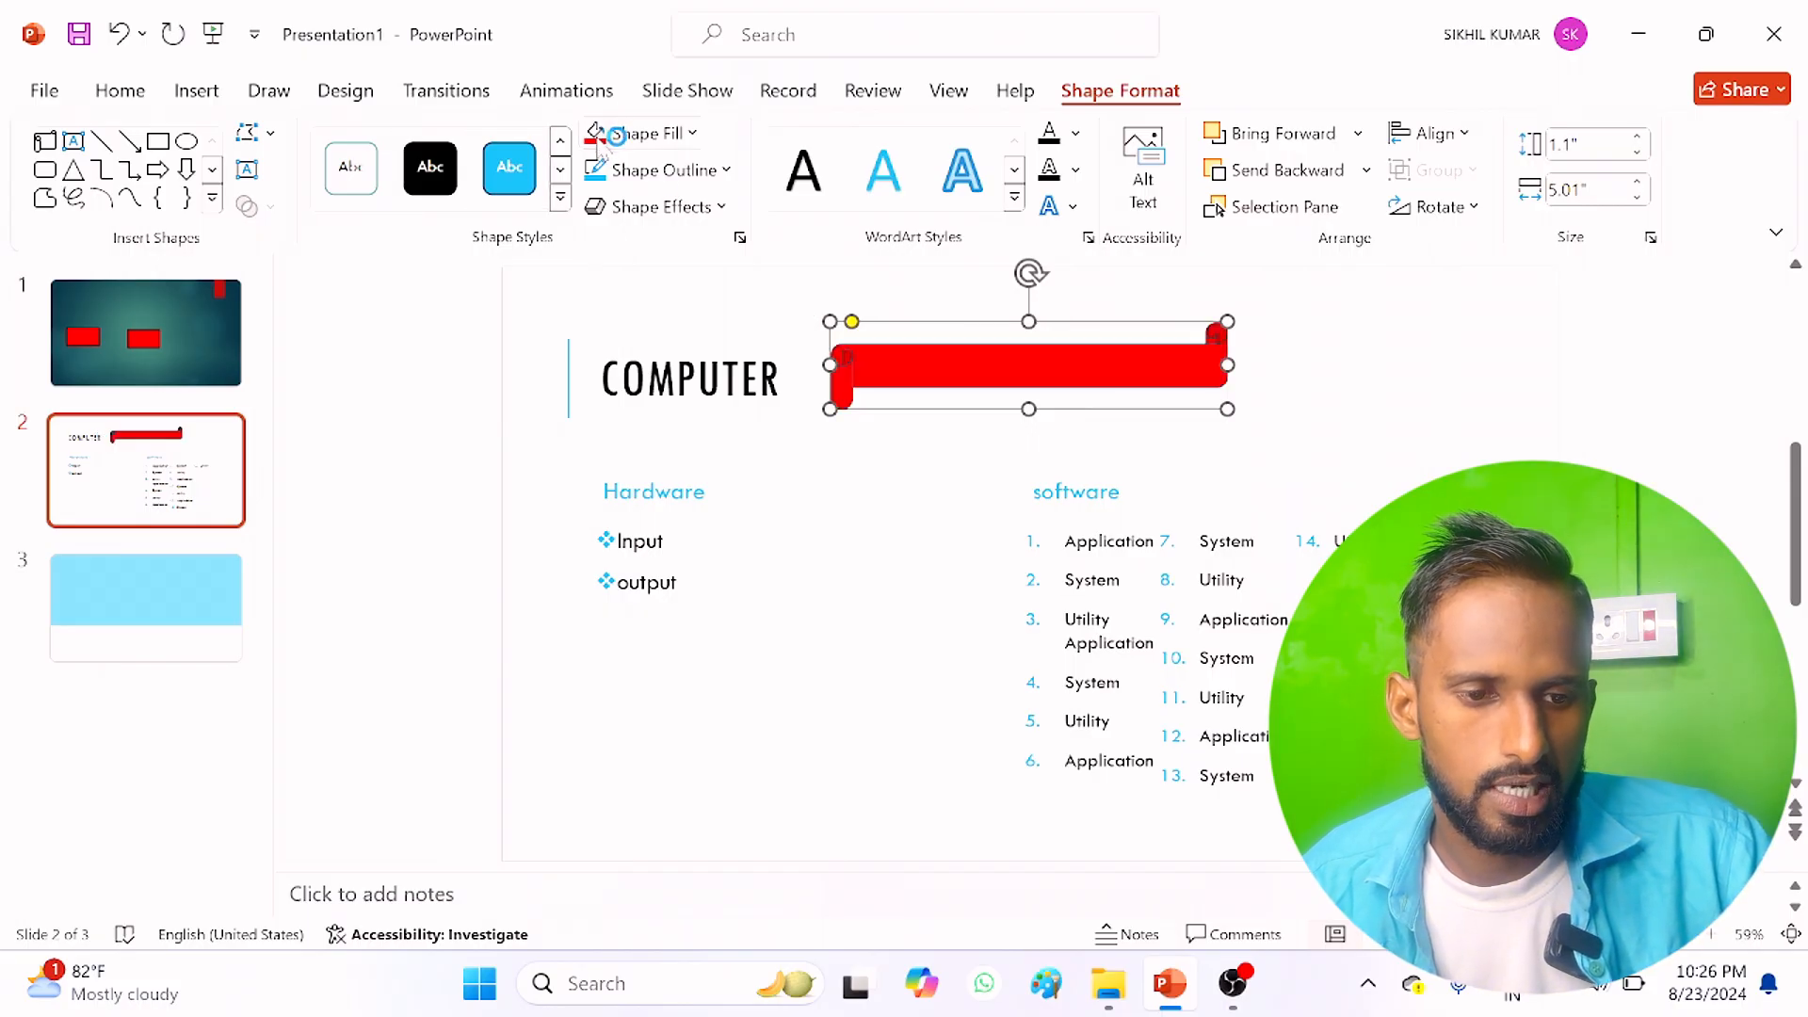
click(848, 506)
Step: Draw a teardrop shape about 1.63" wide and 0.75" high beside the Hardware heading
click(1166, 174)
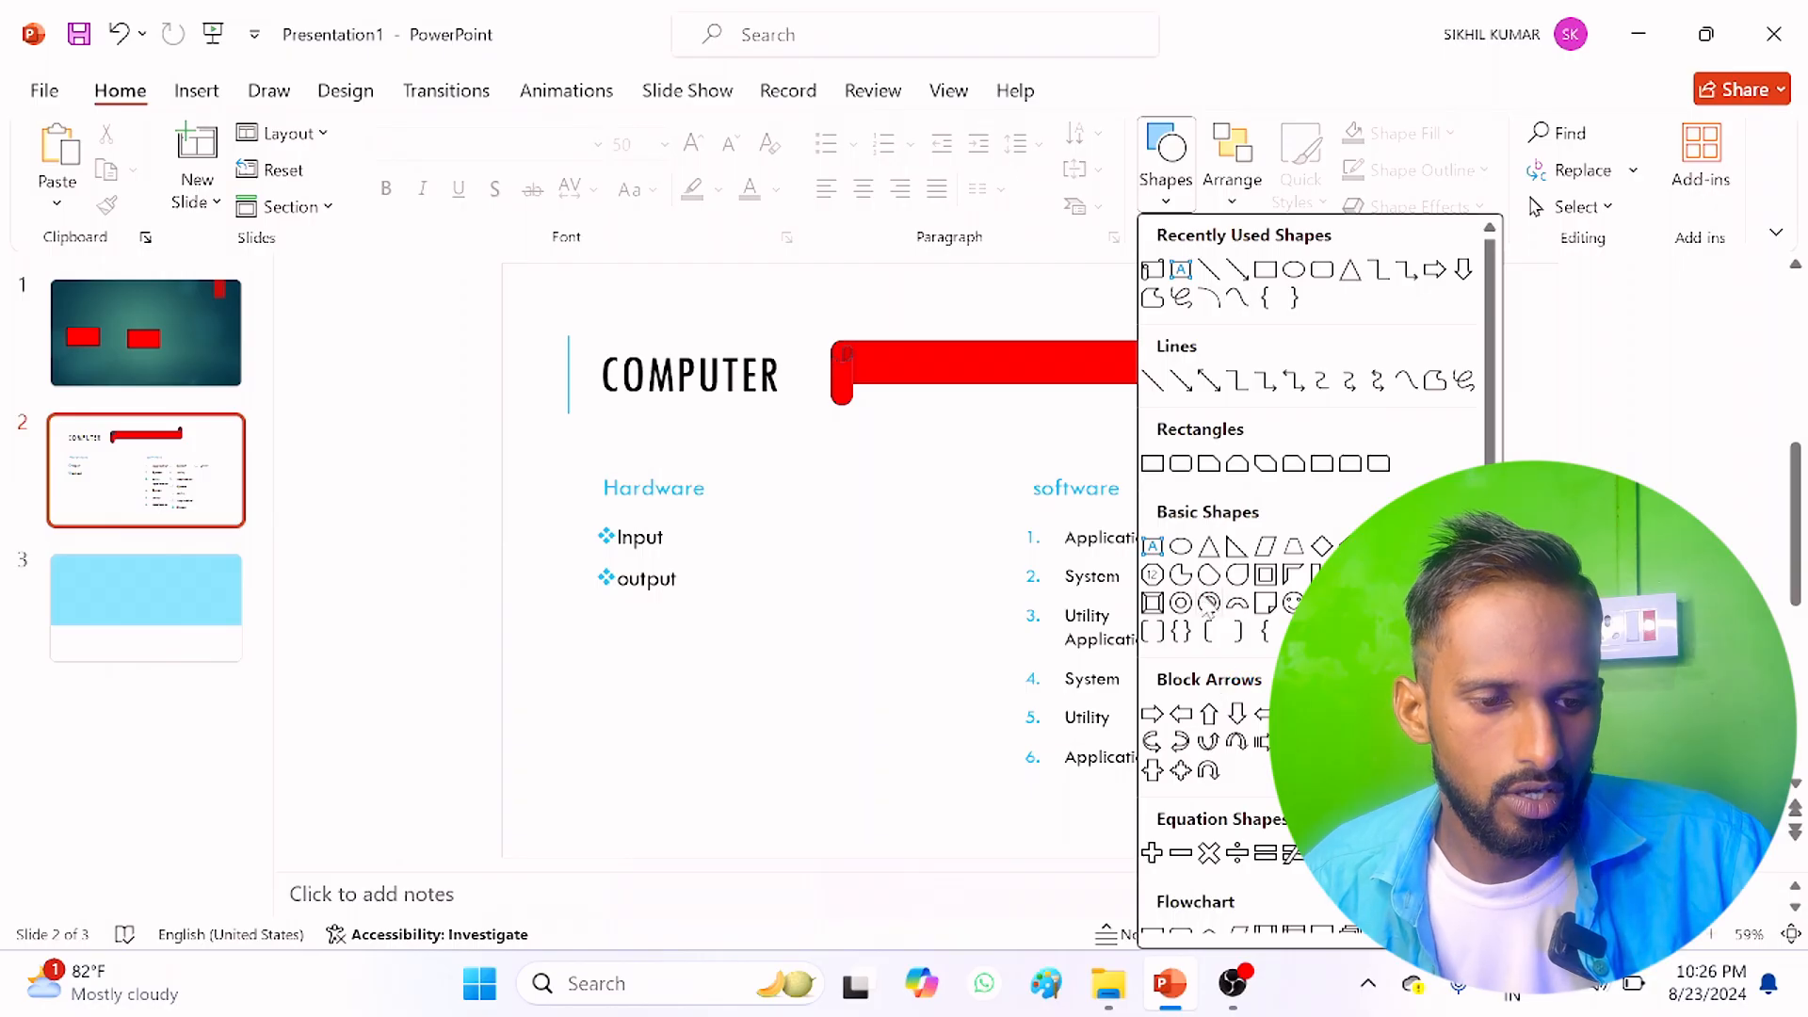
click(1239, 581)
drag(752, 472, 882, 532)
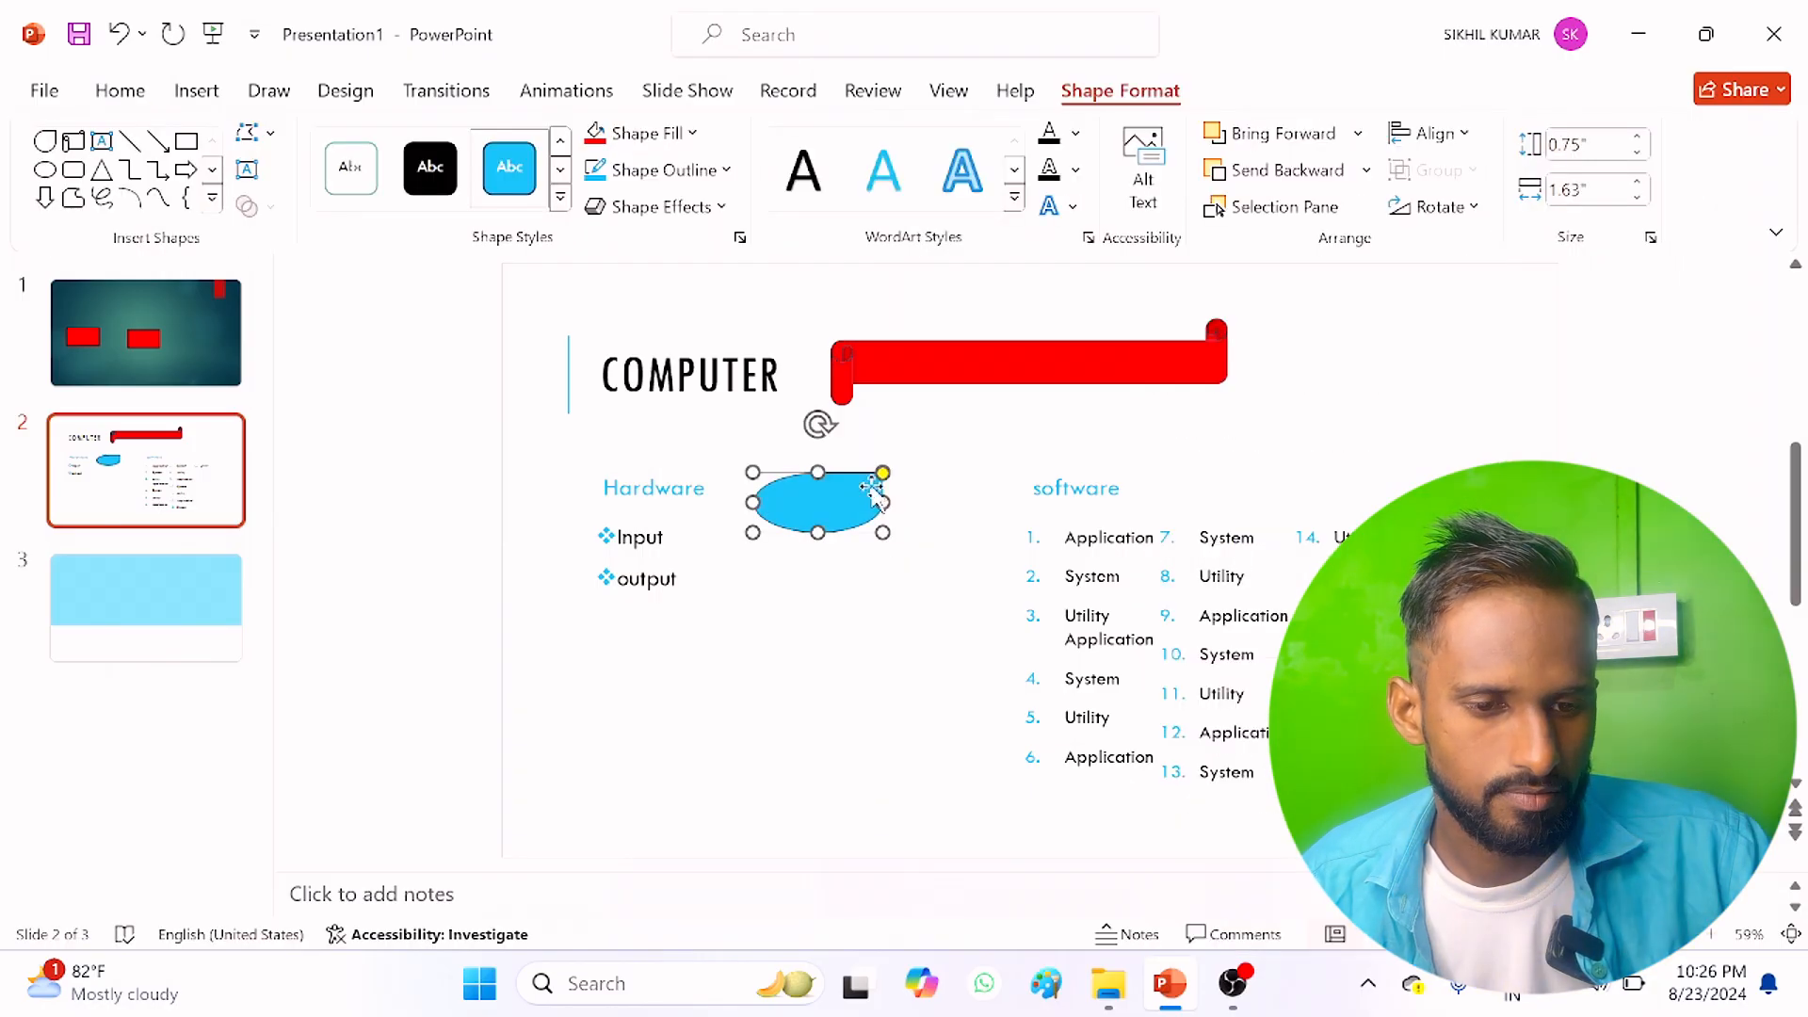
Step: Draw a flowchart Or shape, a crossed ellipse about 1.87" wide and 1.14" high, below the teardrop
click(211, 200)
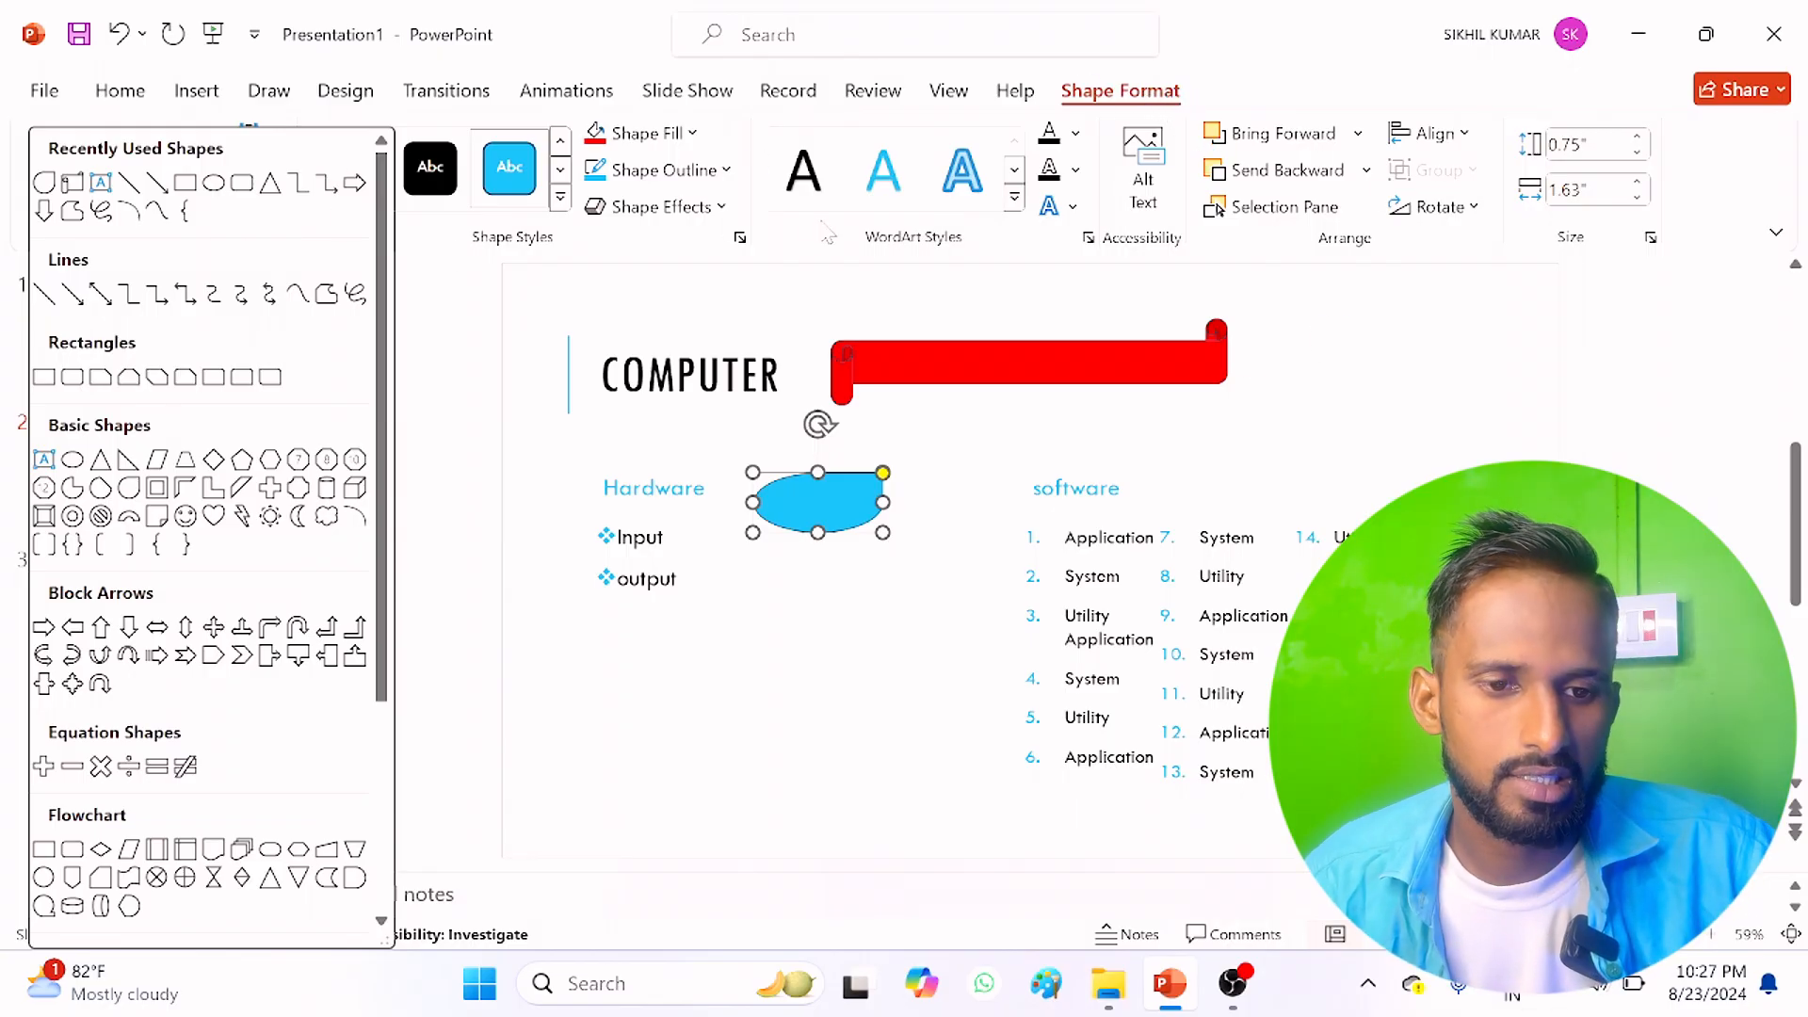
scroll(136, 506, down, 4)
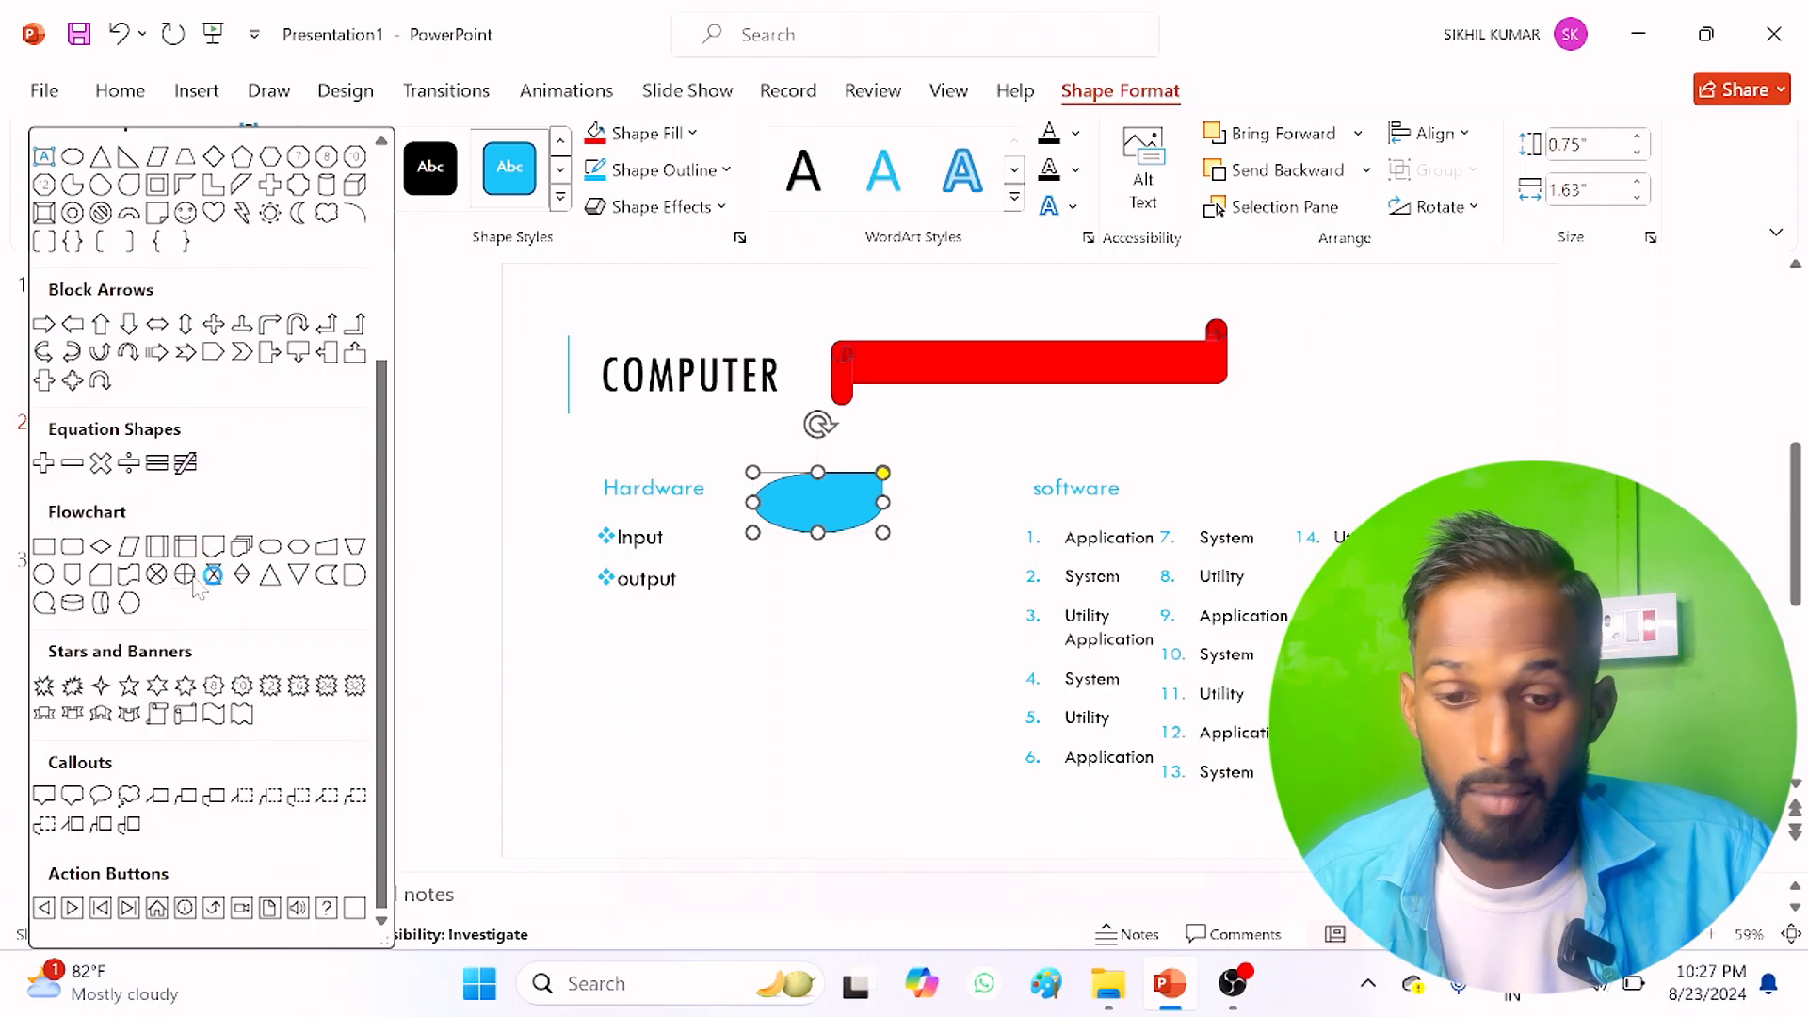
click(187, 577)
drag(813, 612, 962, 703)
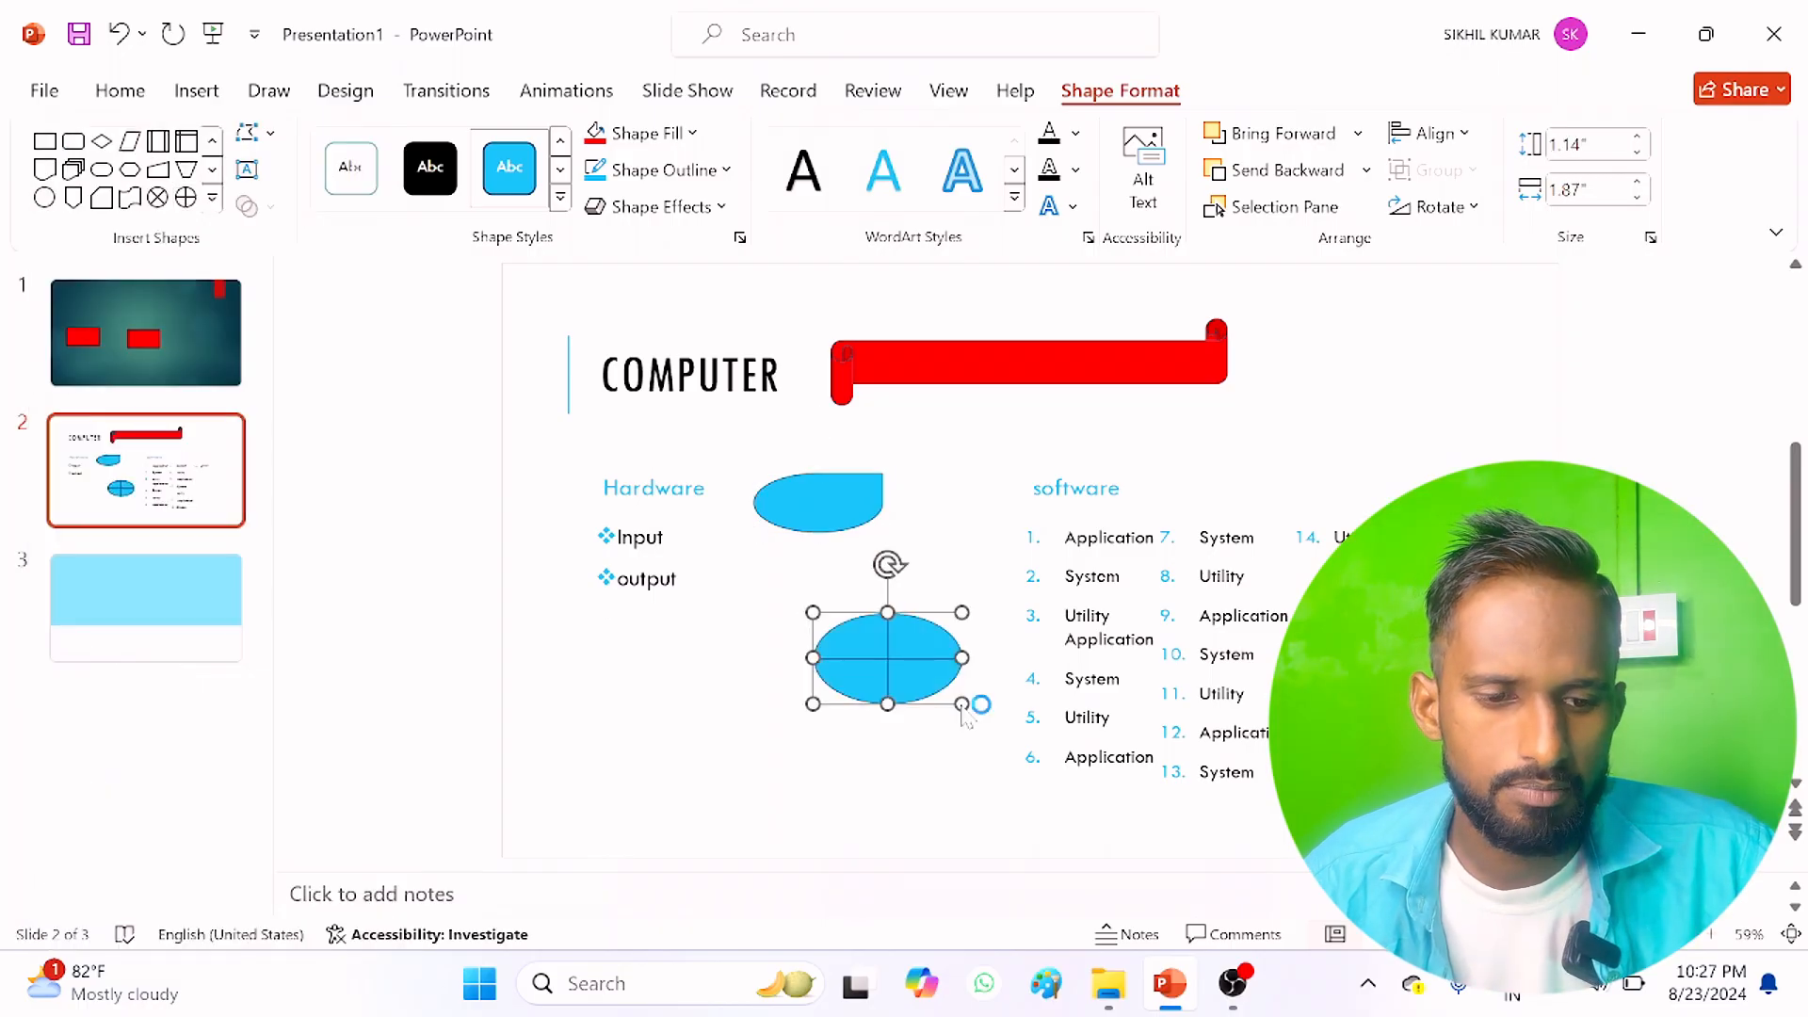
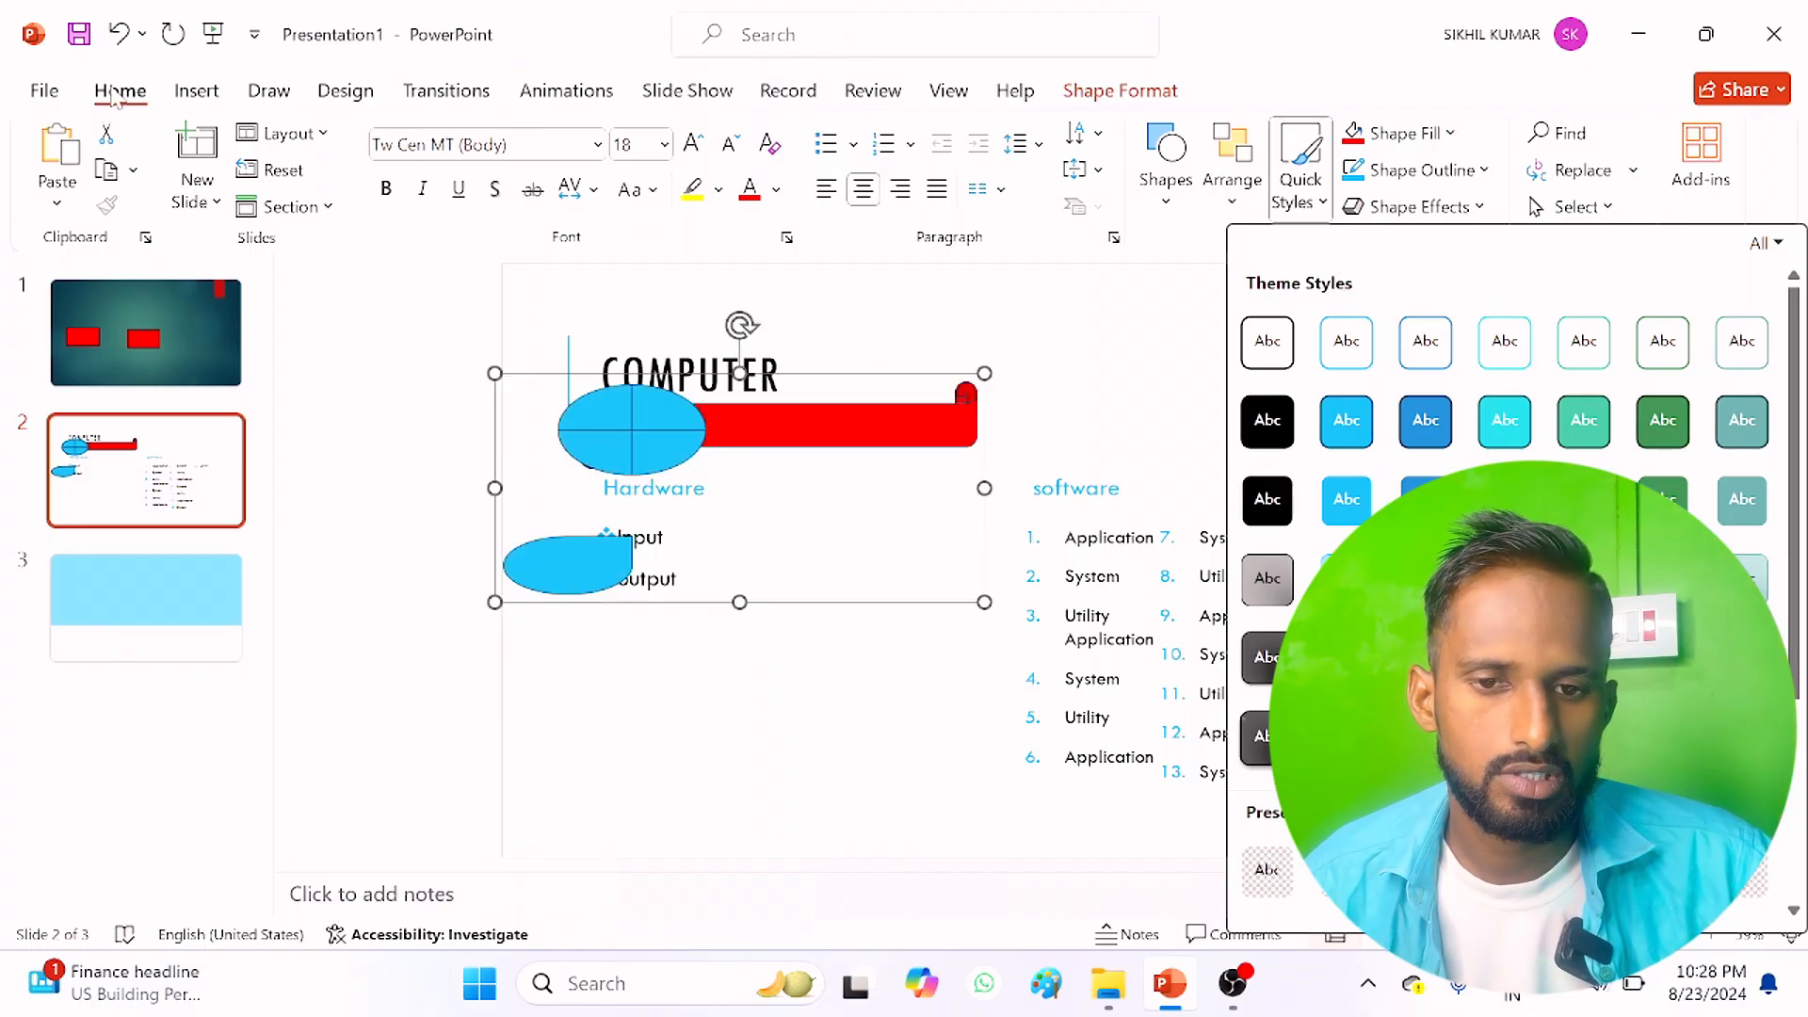
click(1170, 184)
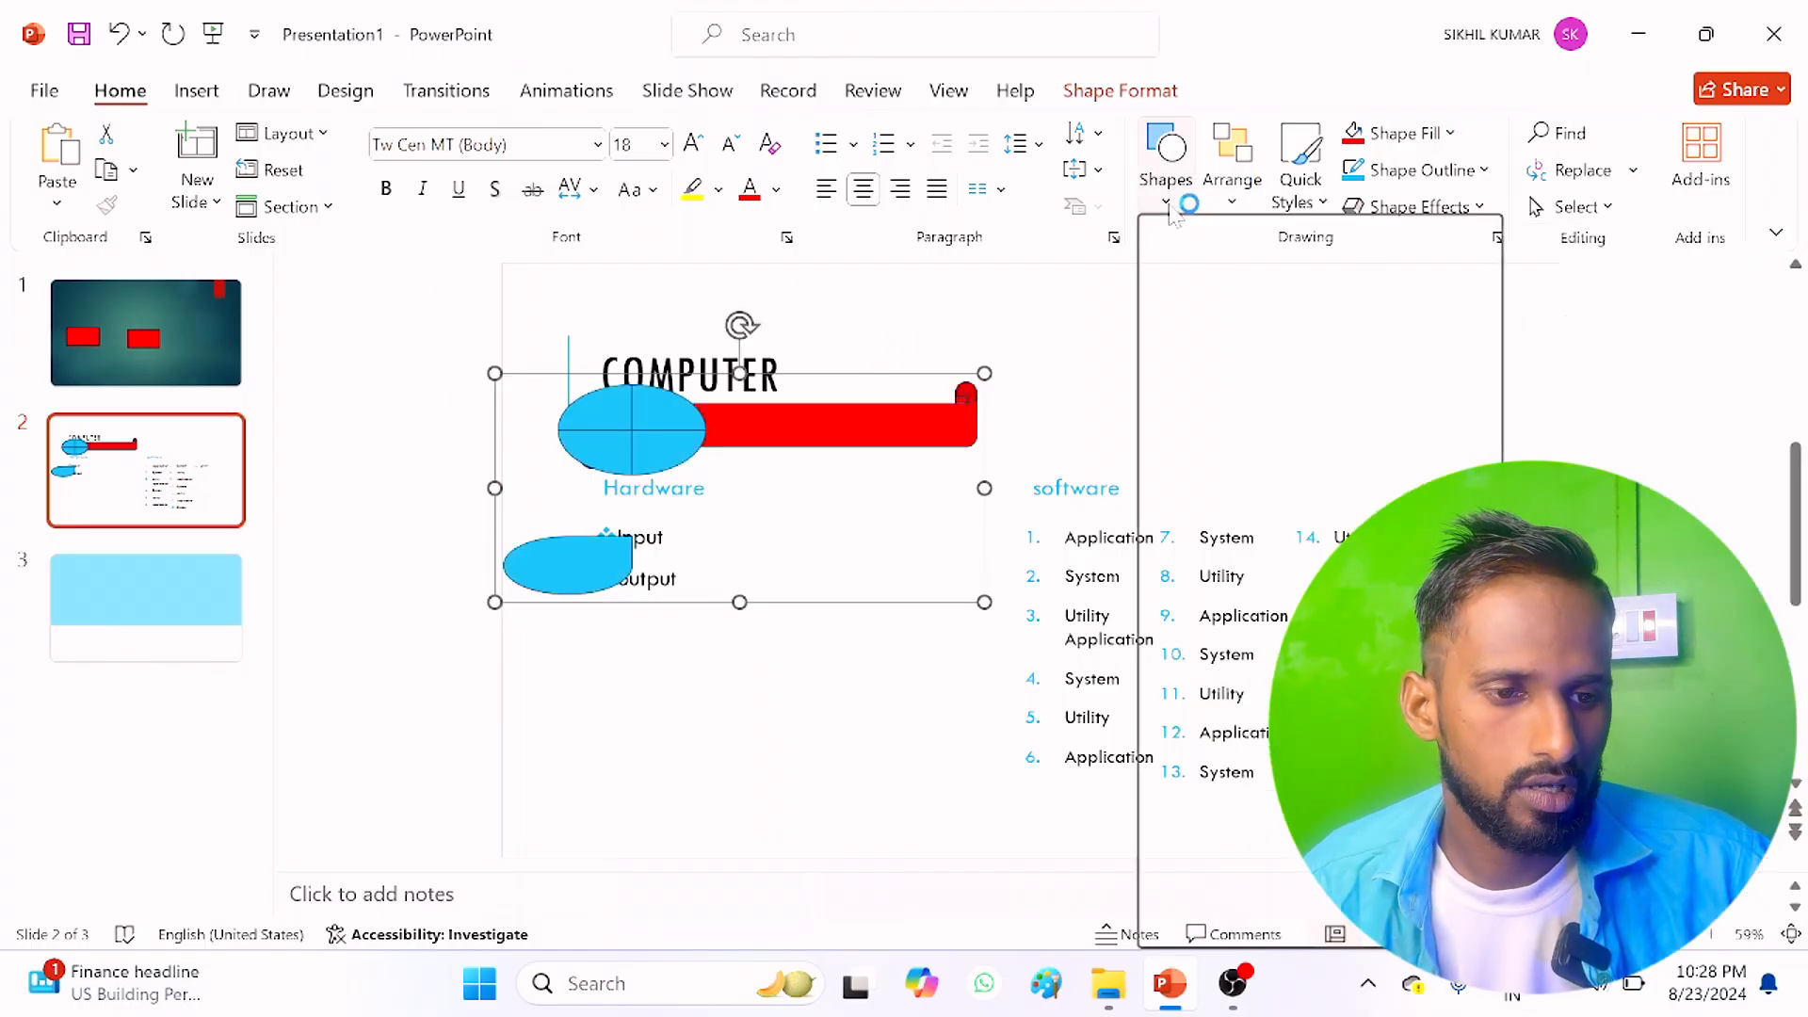
click(1322, 270)
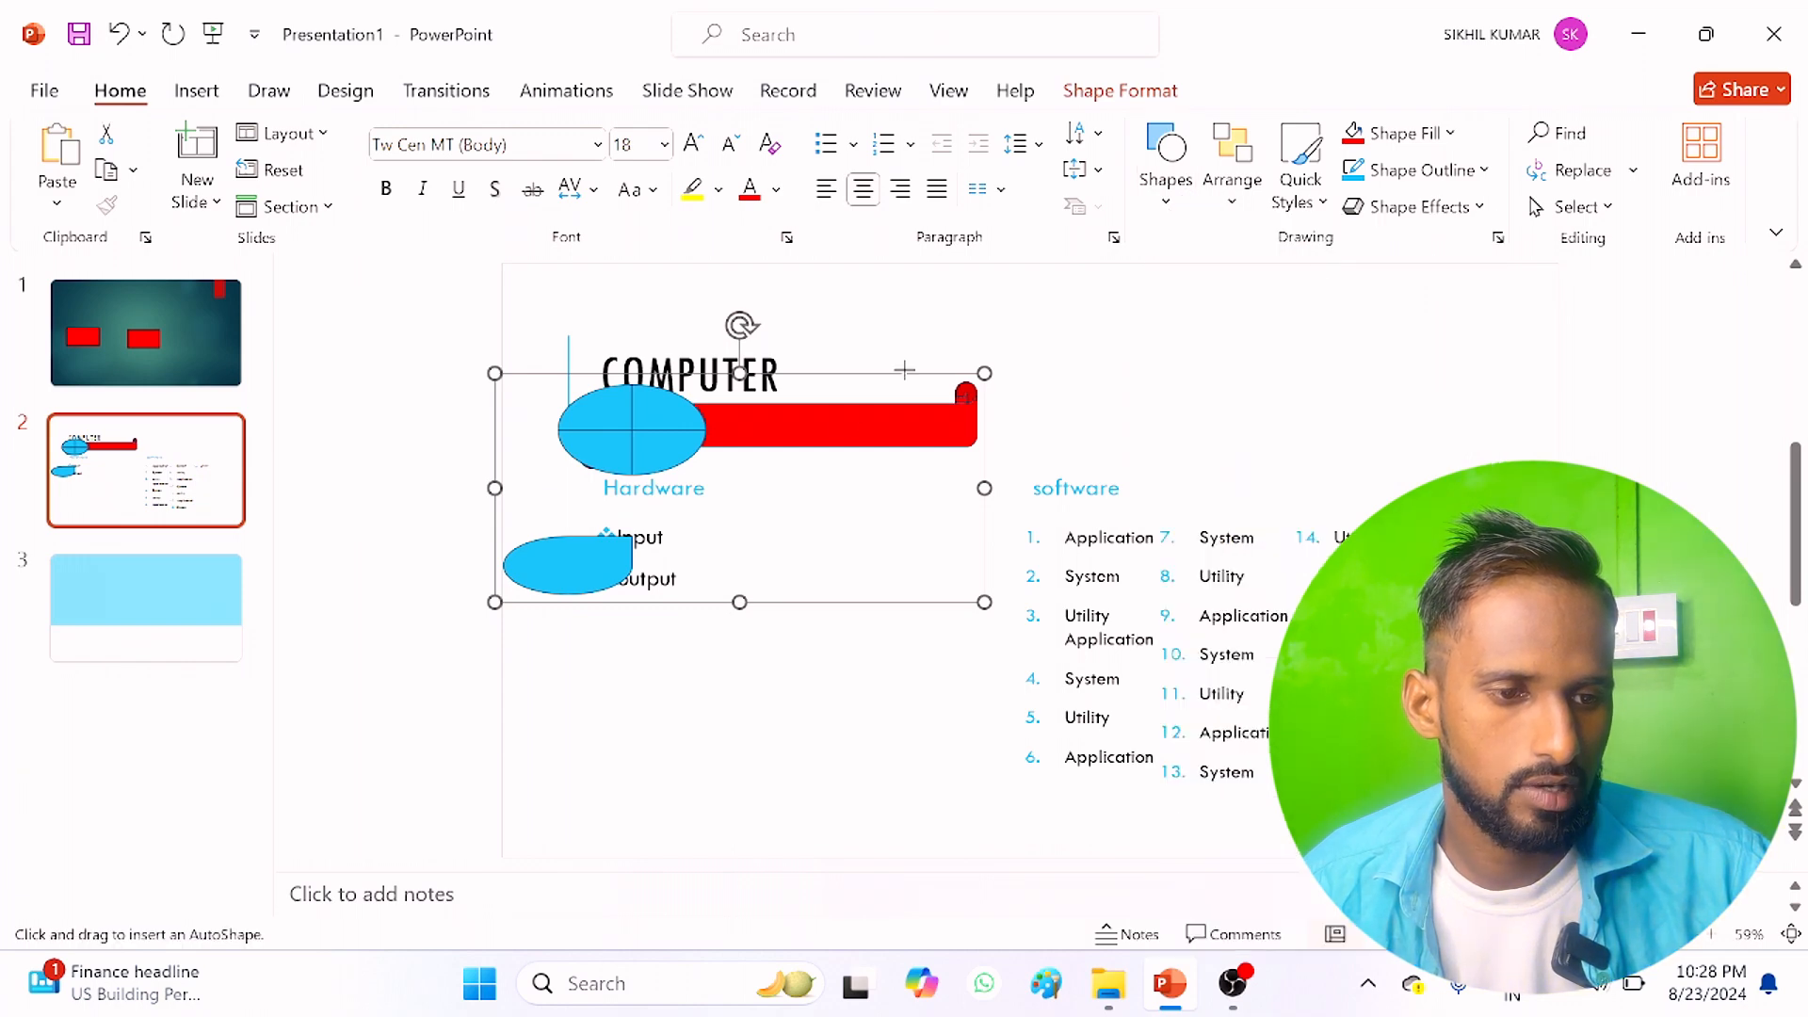
drag(795, 597, 1109, 706)
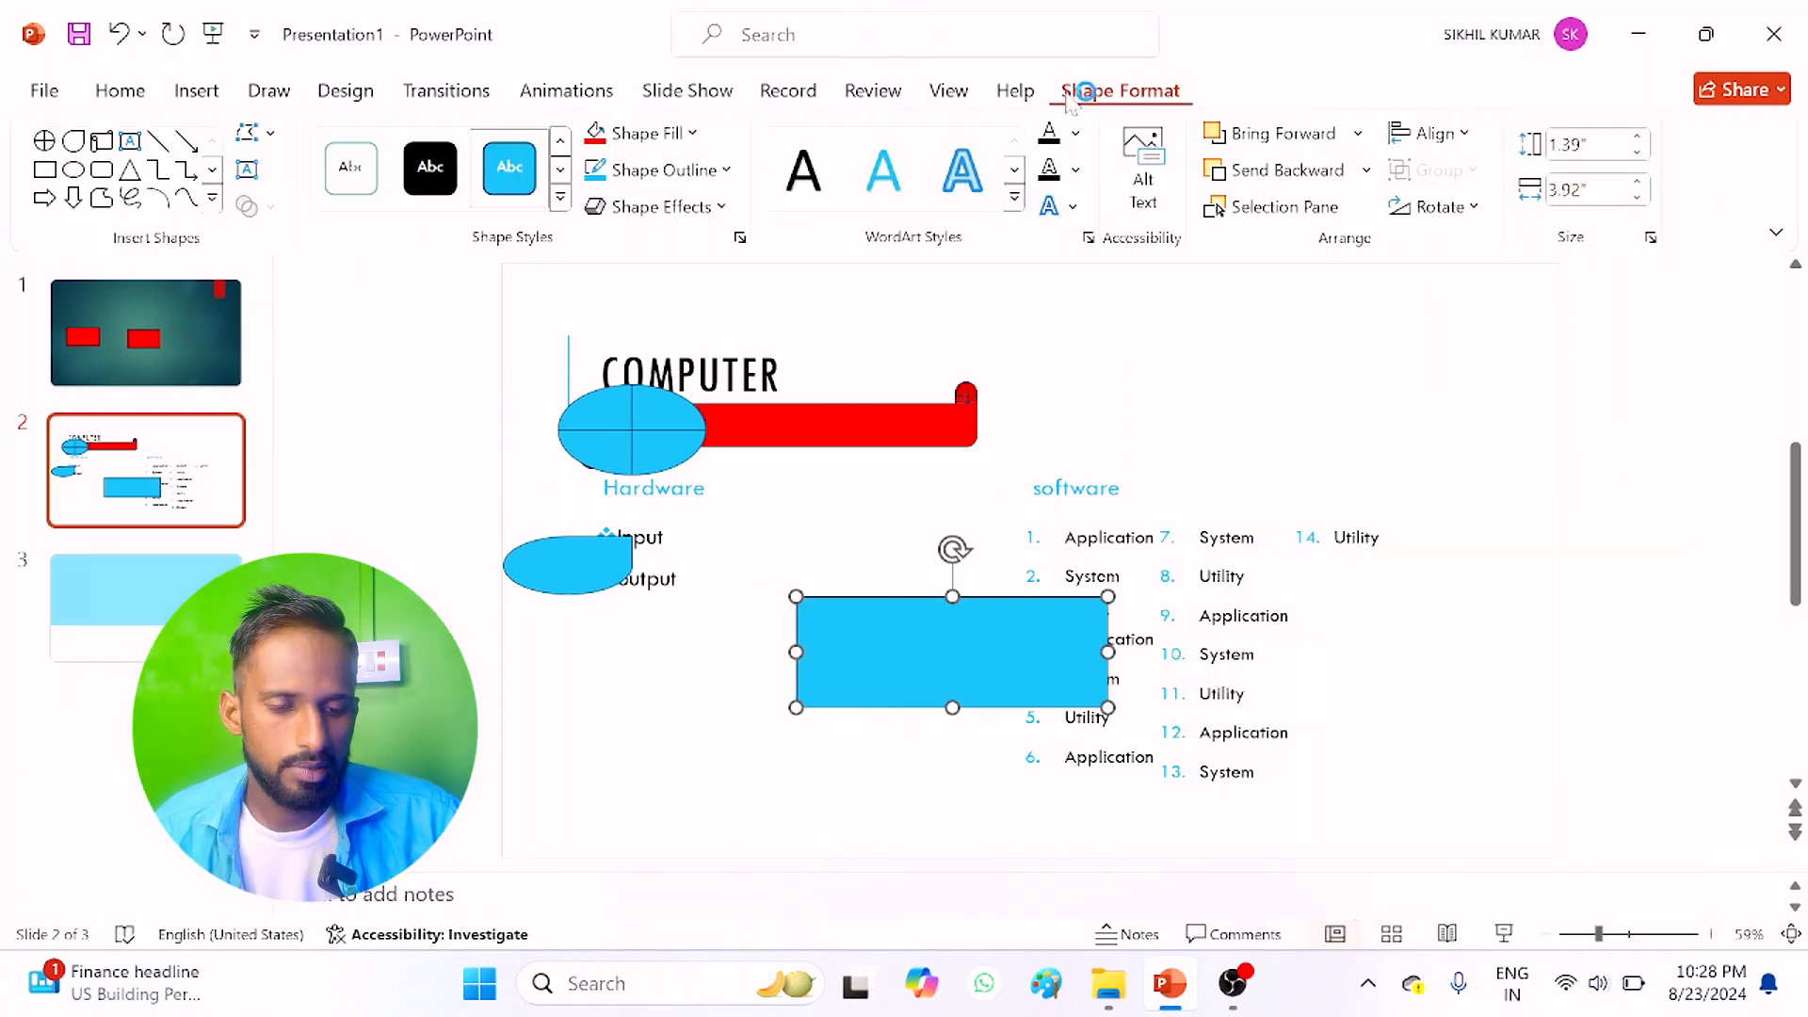
click(112, 90)
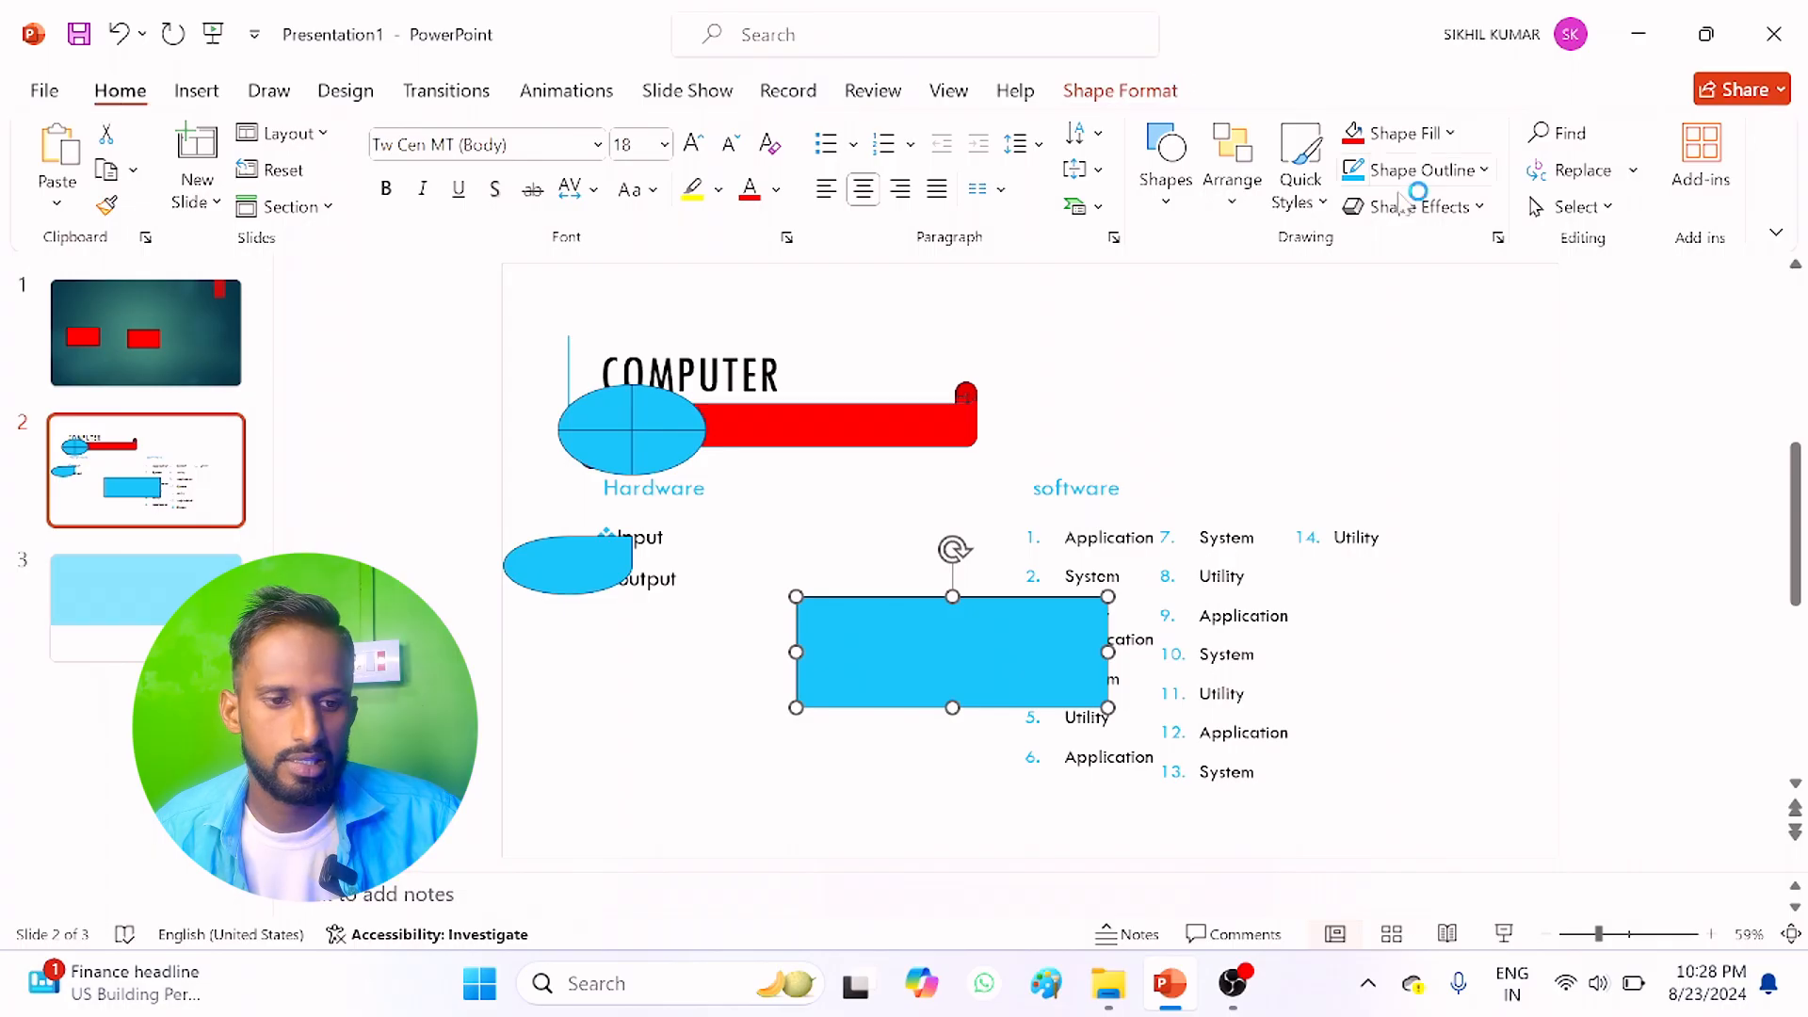
click(1400, 139)
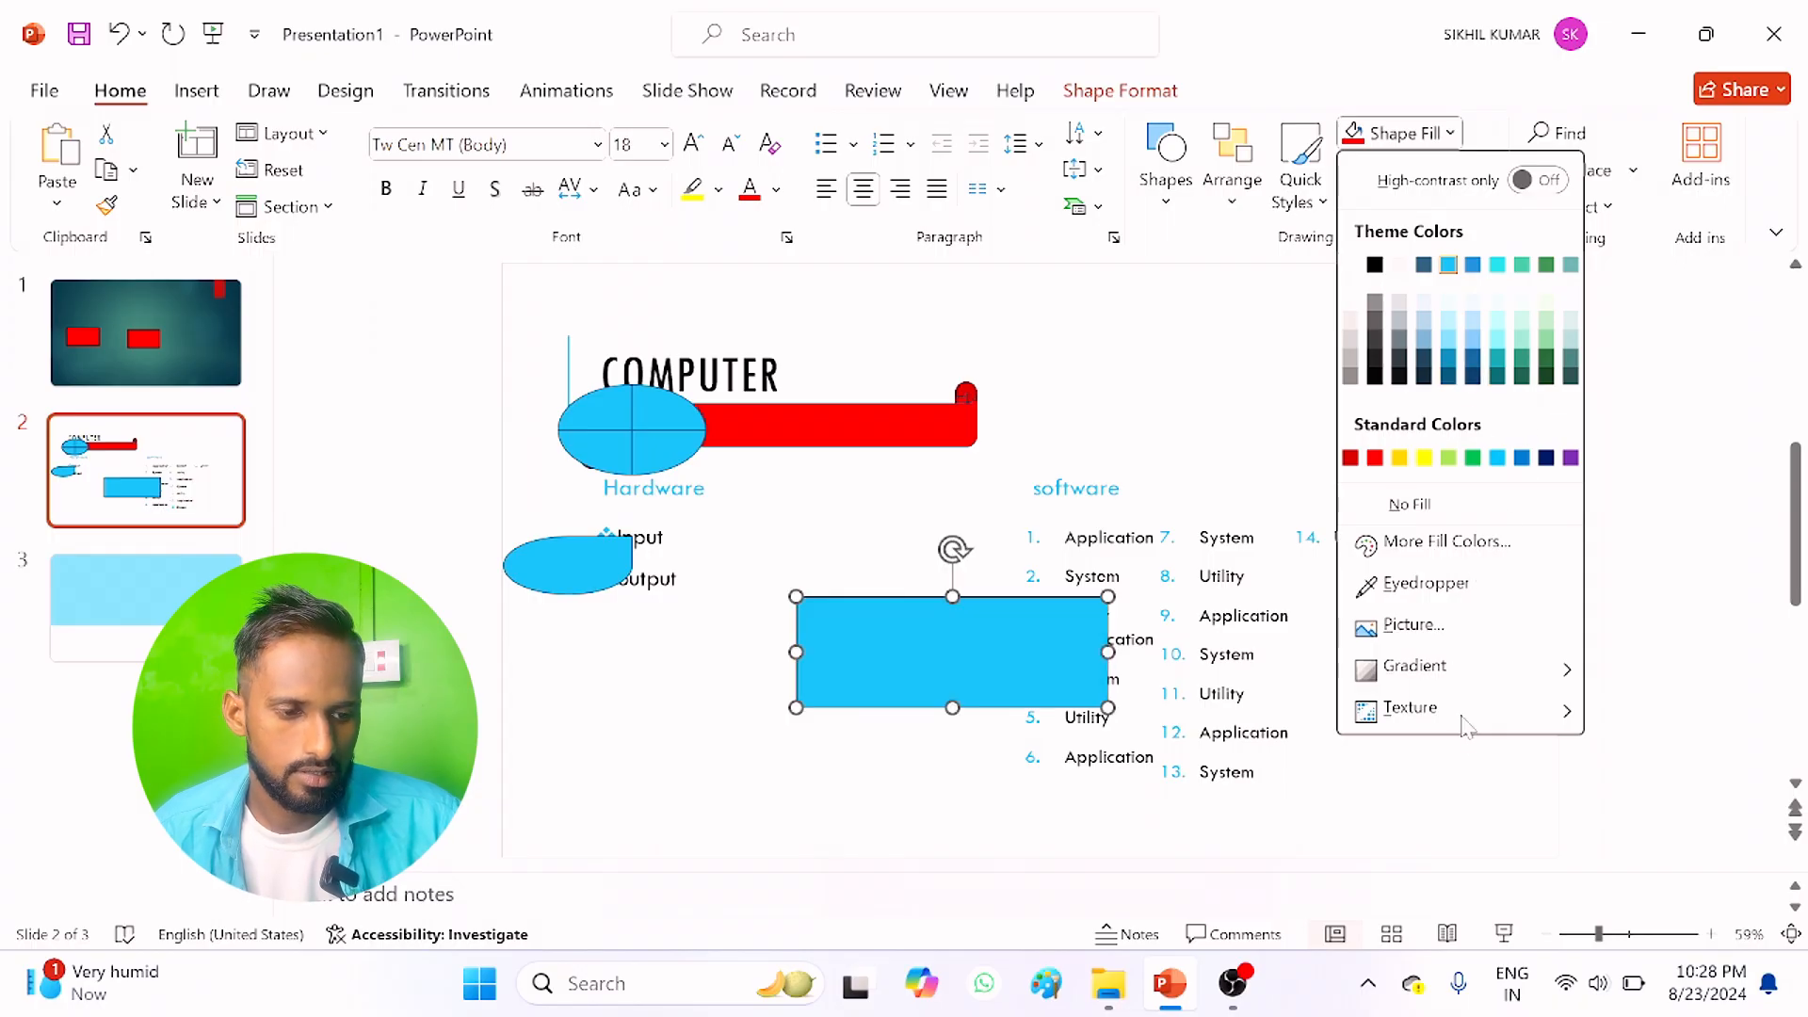
click(891, 643)
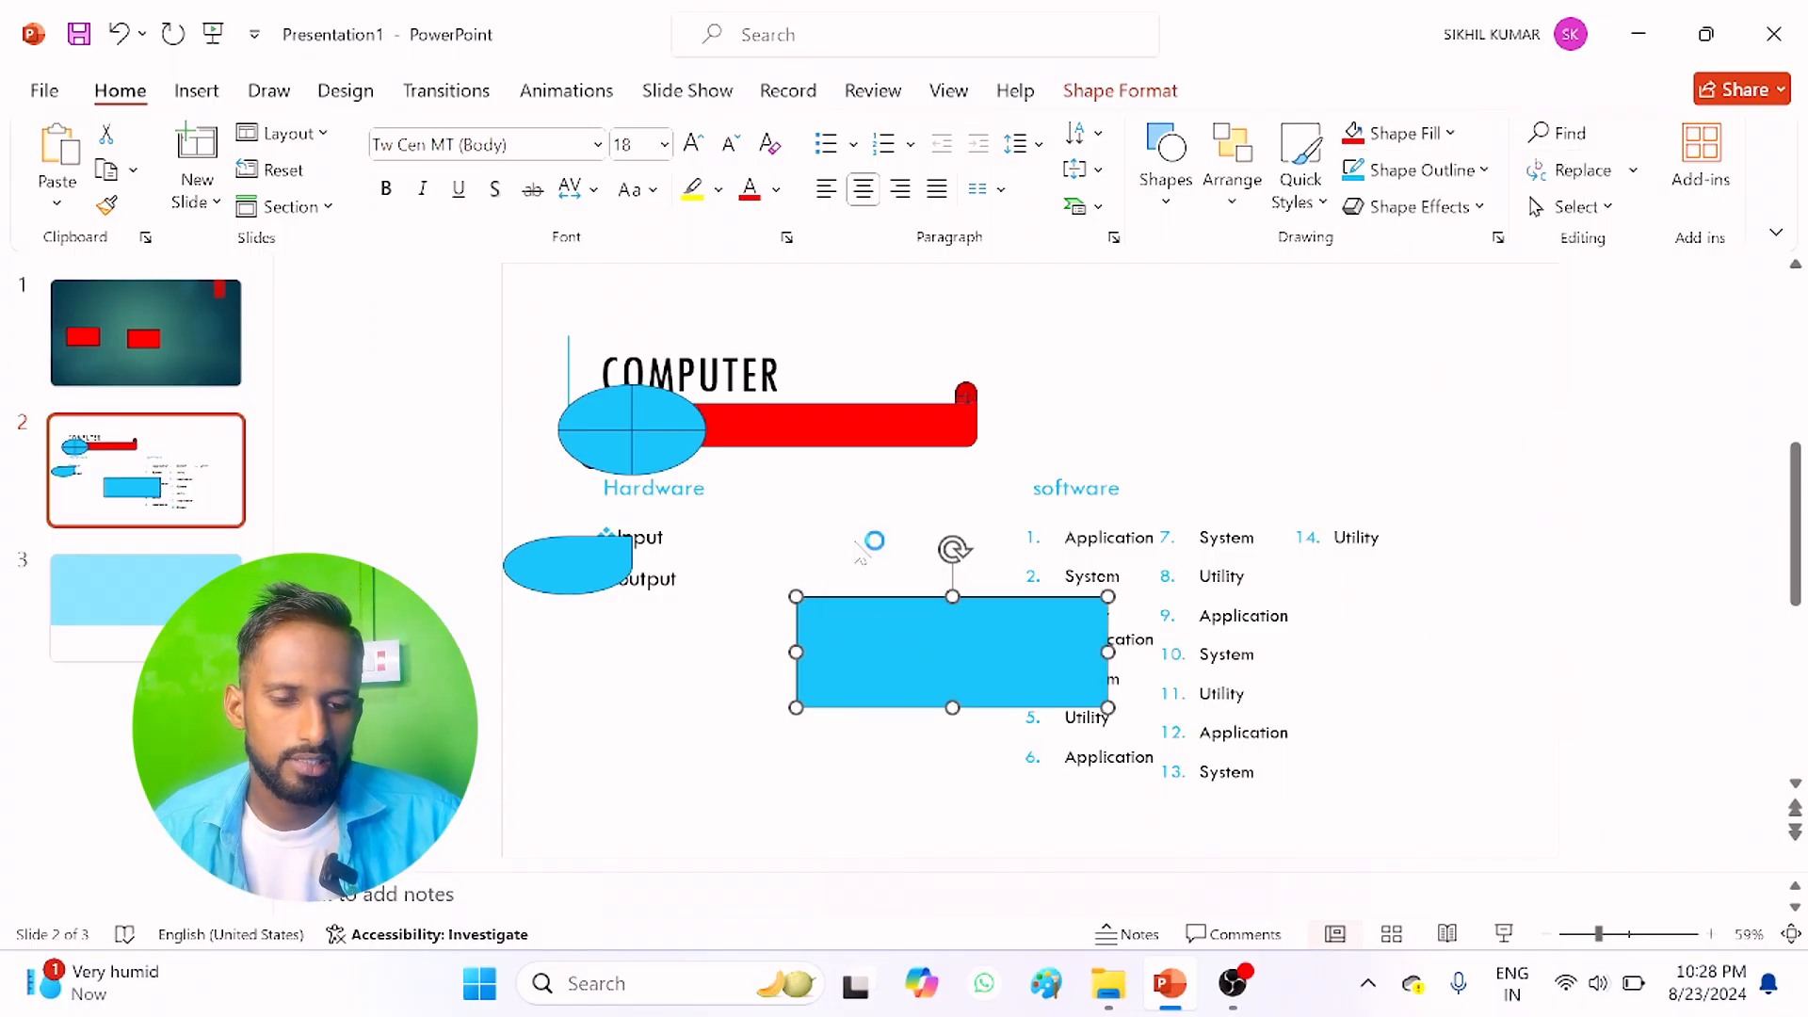
key(Delete)
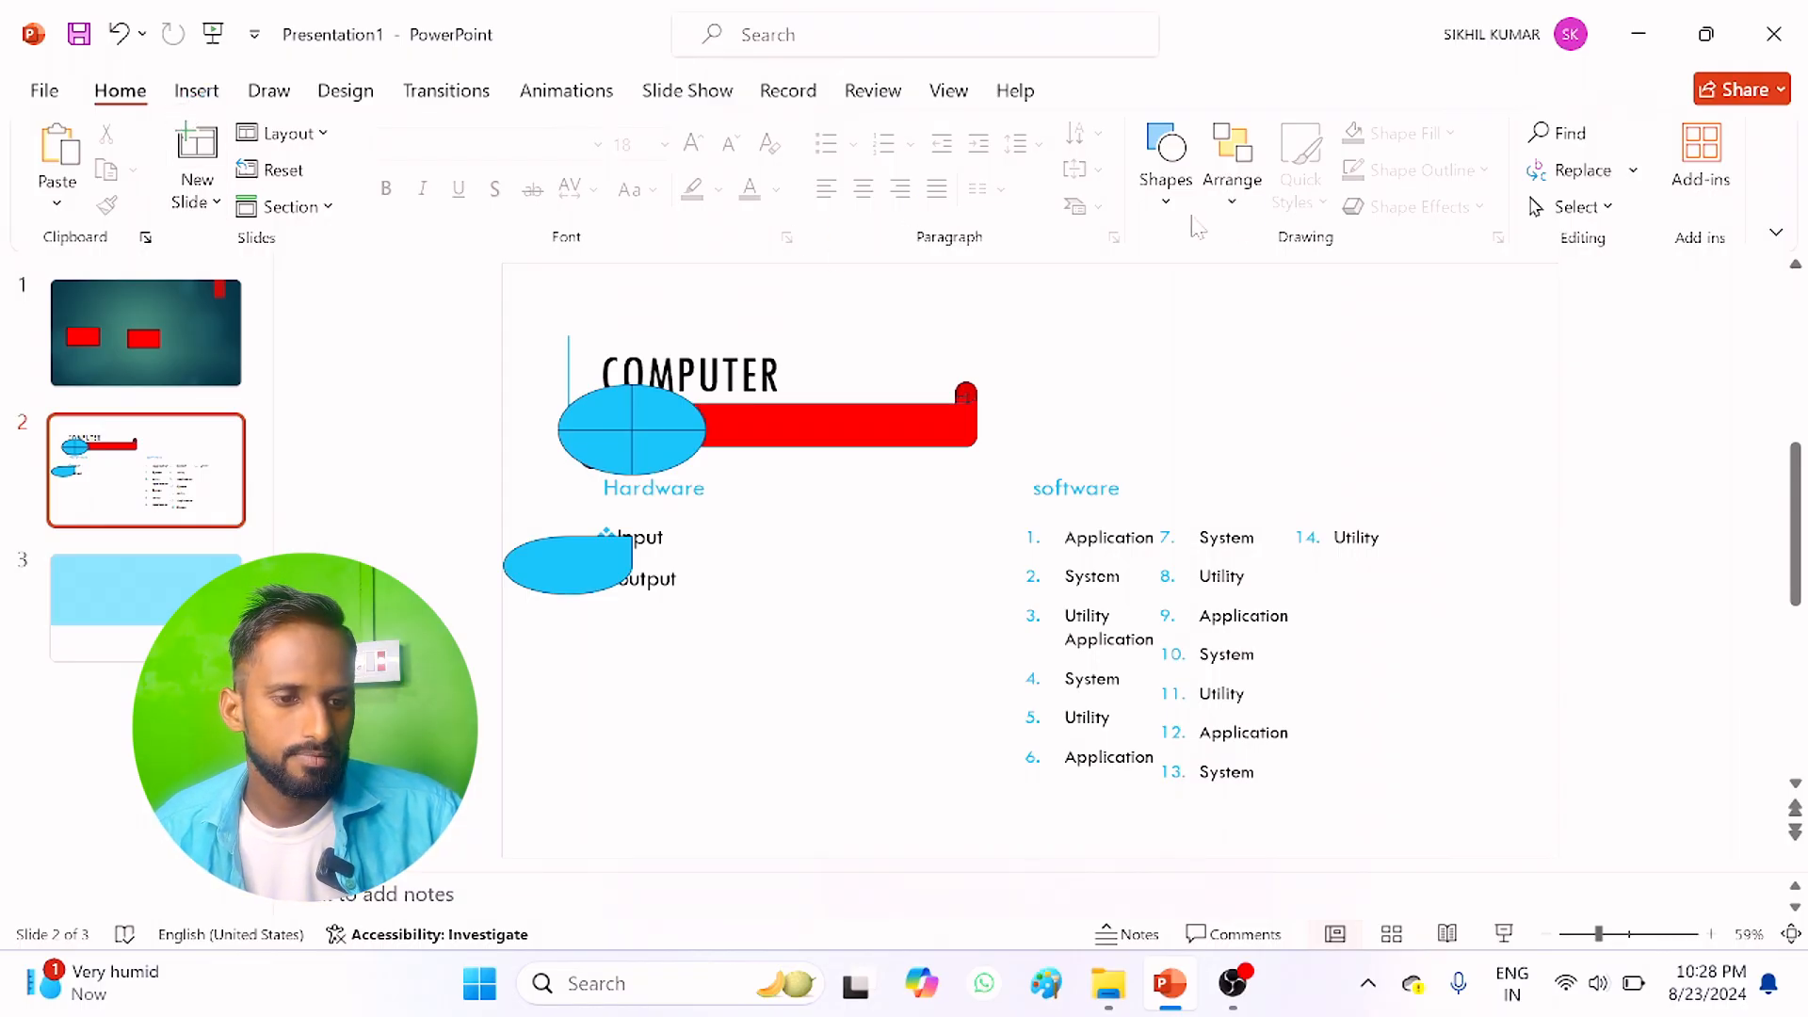
Step: Draw a circle about 2.23" in diameter and place it above the software list, to the right of the red banner
click(1167, 200)
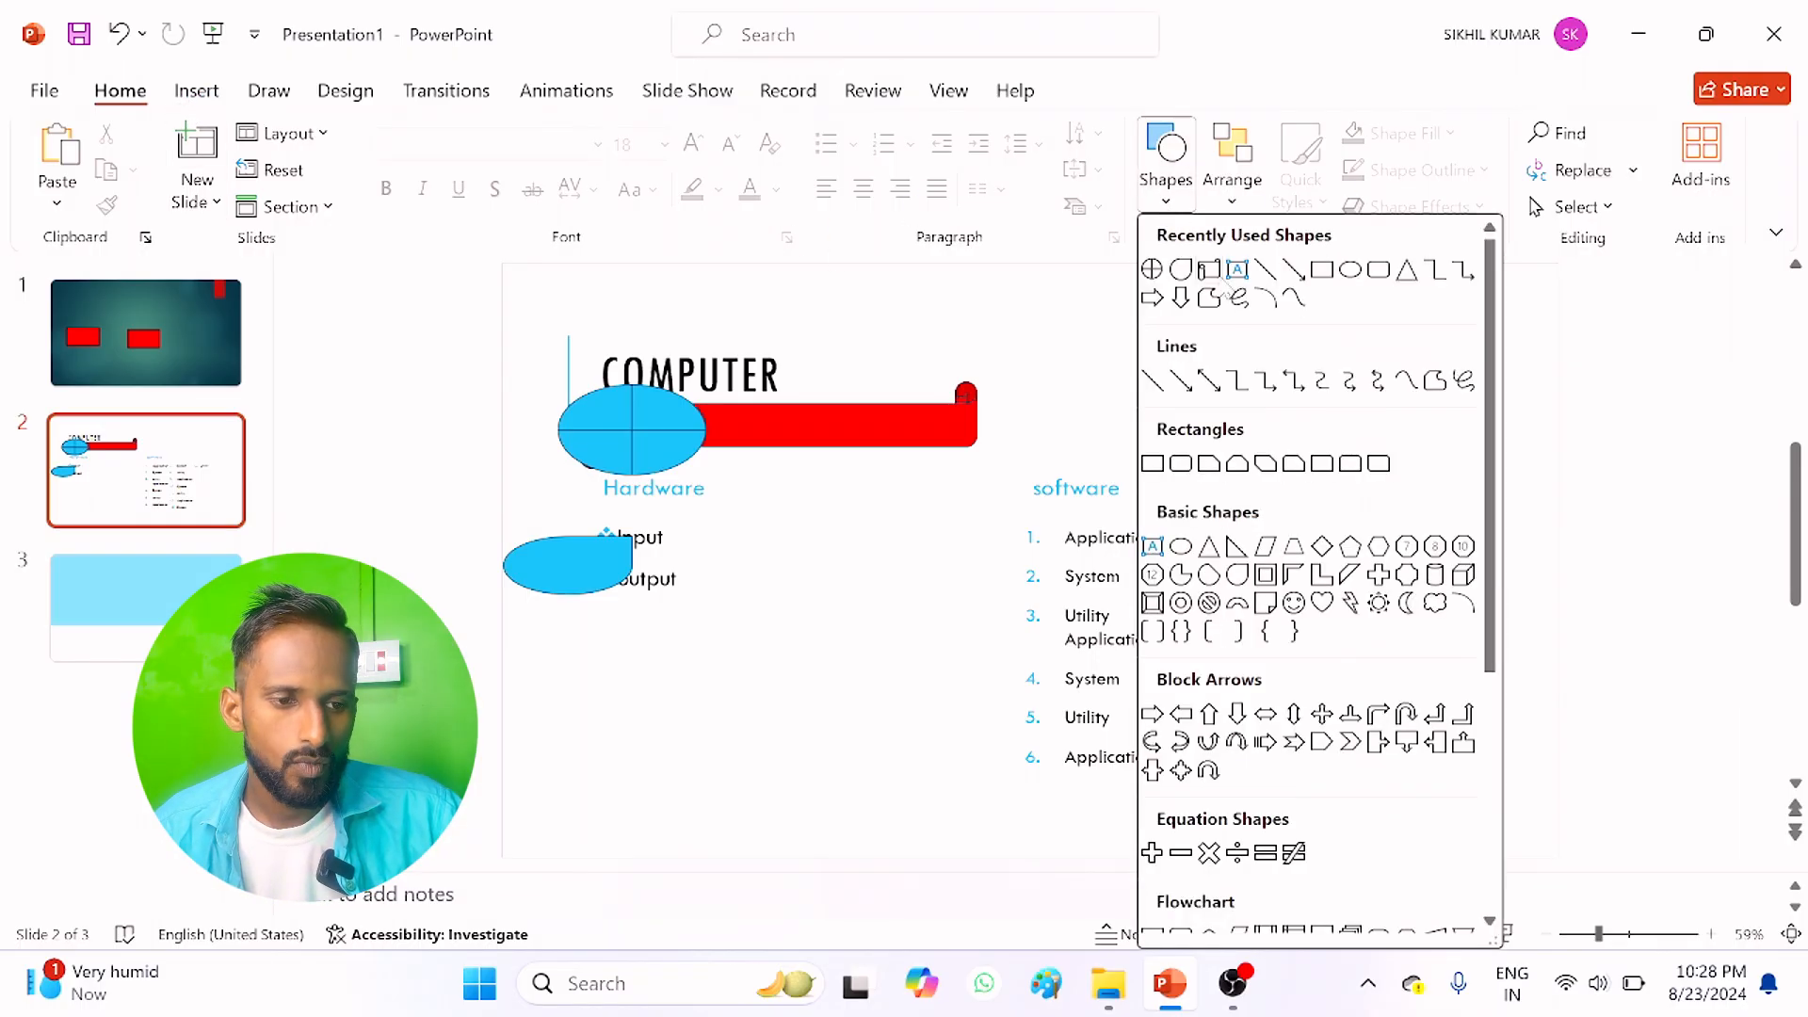
click(1352, 270)
mouse_move(1035, 346)
mouse_down()
mouse_move(1195, 456)
mouse_move(1210, 523)
mouse_up()
drag(1114, 420, 1231, 389)
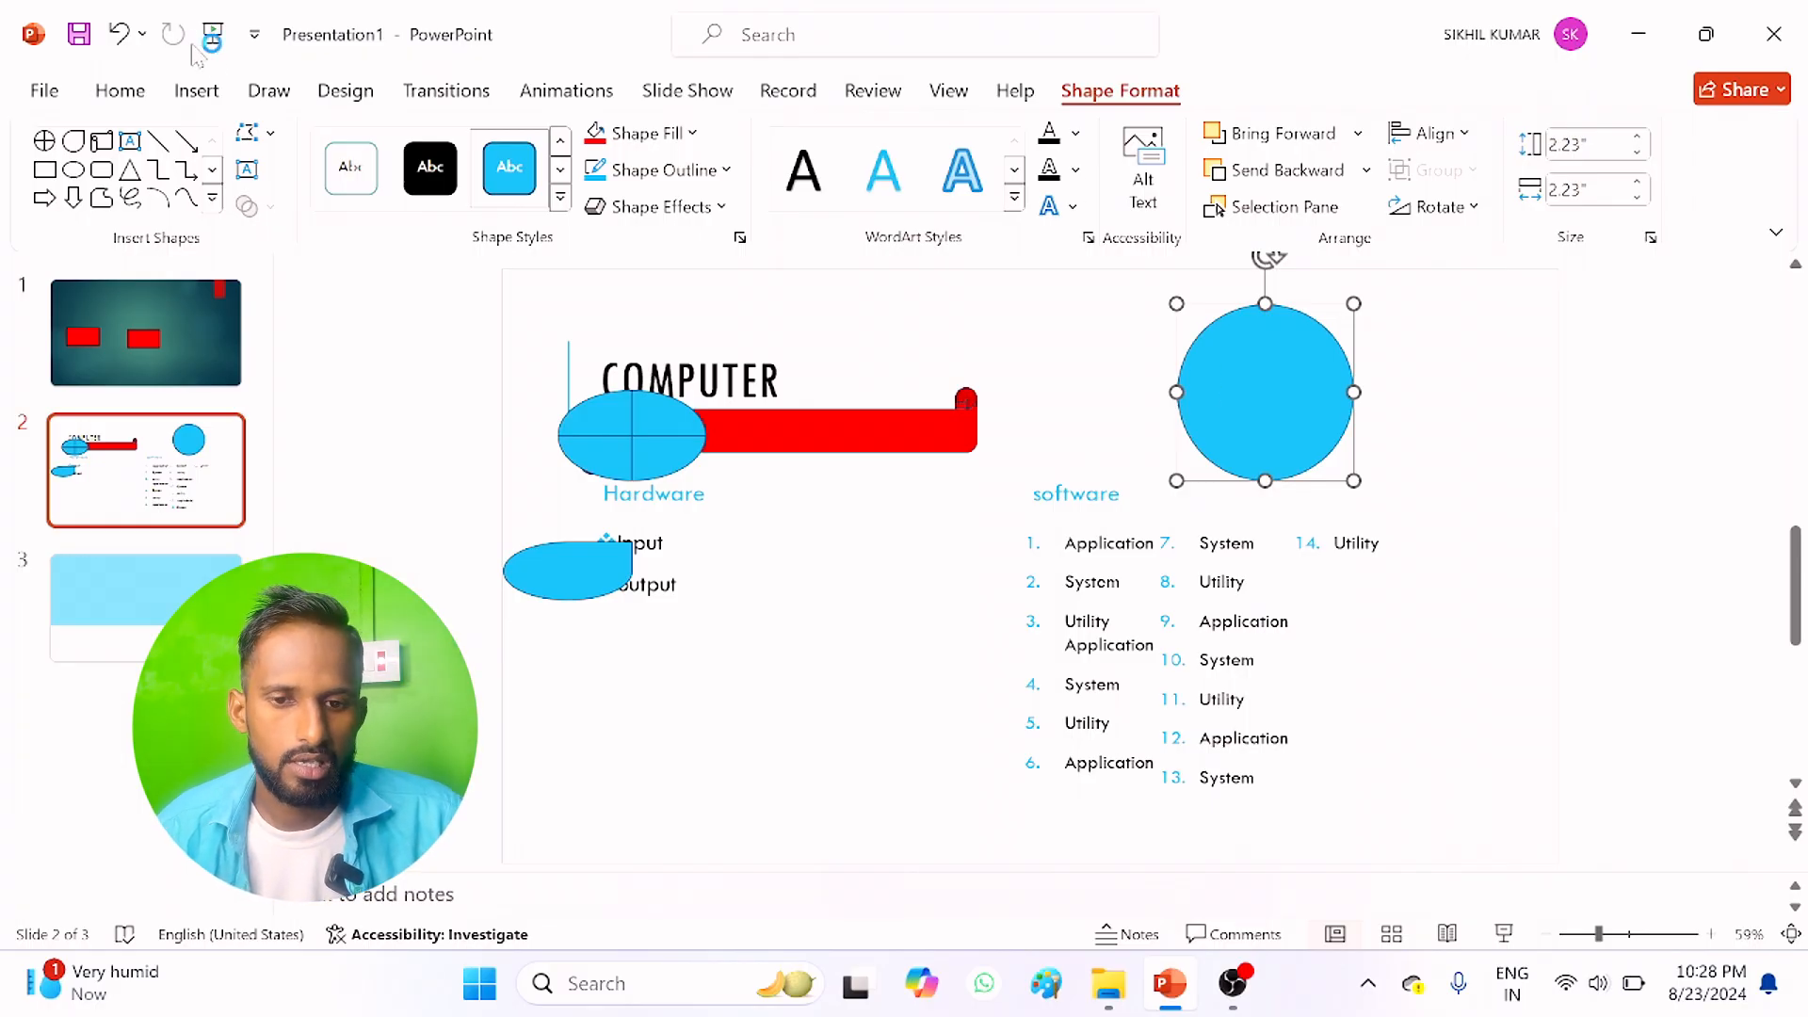
Step: Try filling the circle with the picture "qaw" from the Downloads folder, and undo the picture fill
click(130, 85)
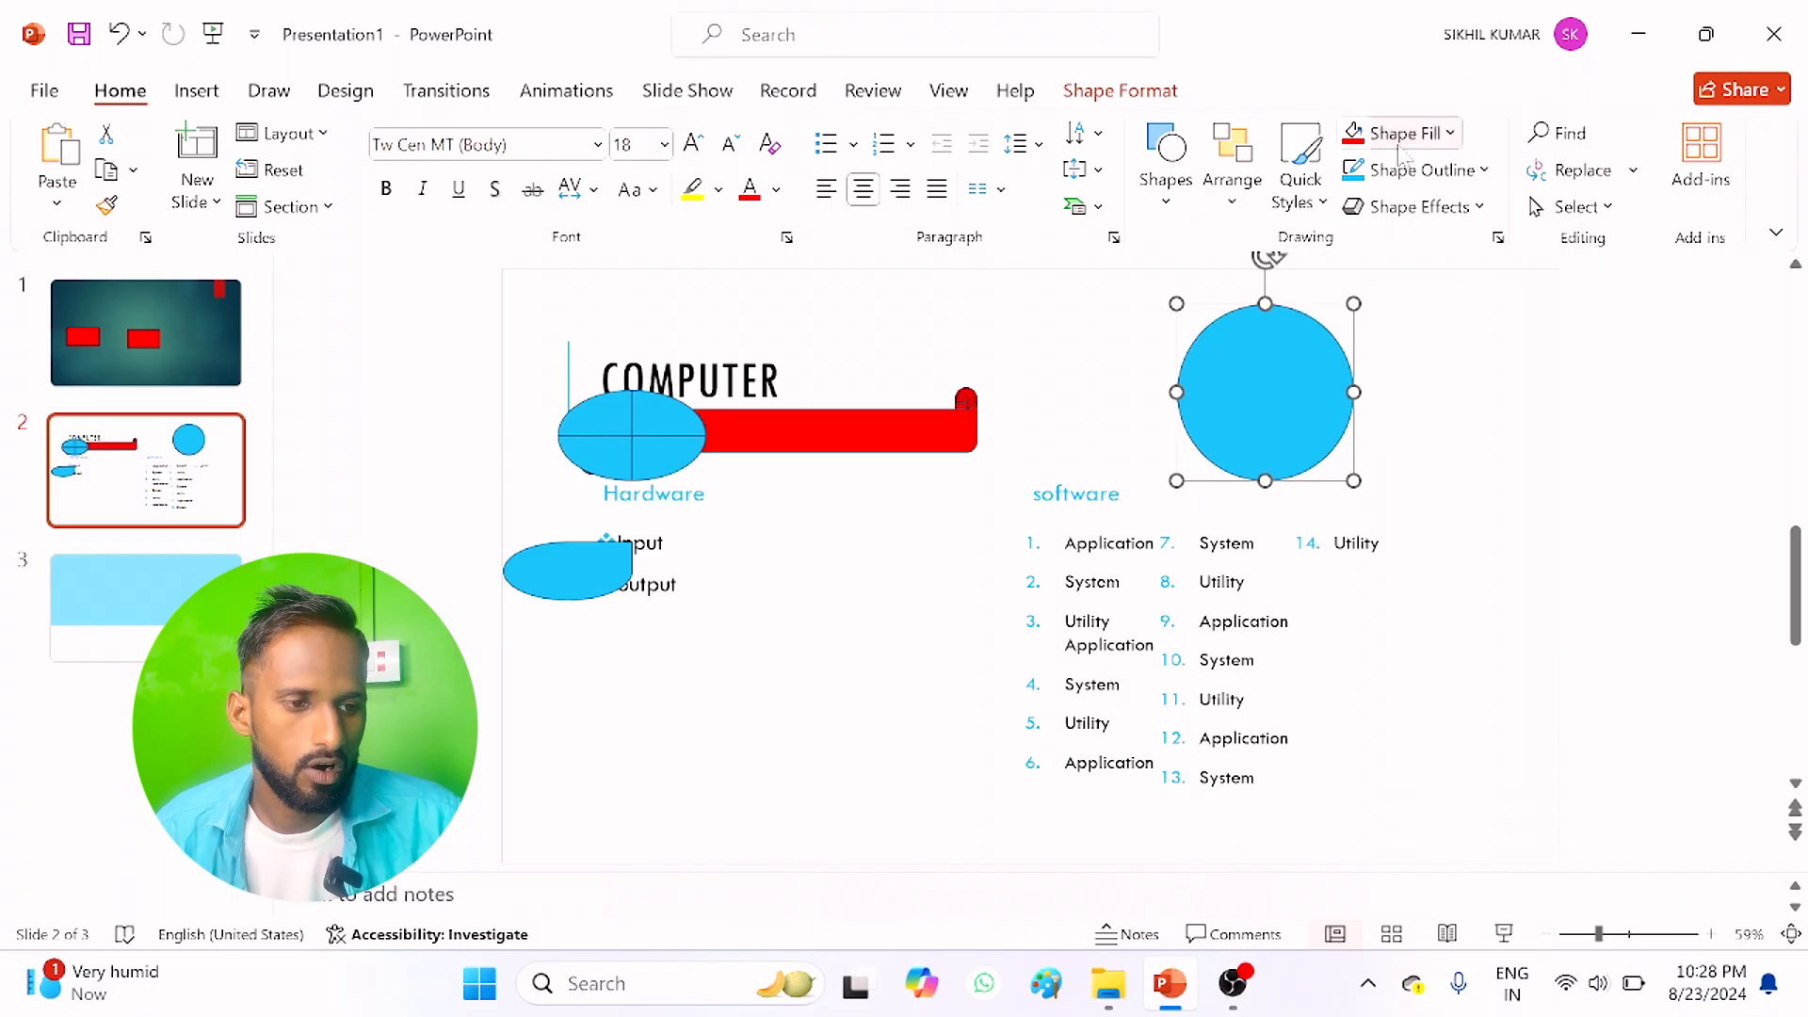
click(1405, 133)
click(1457, 629)
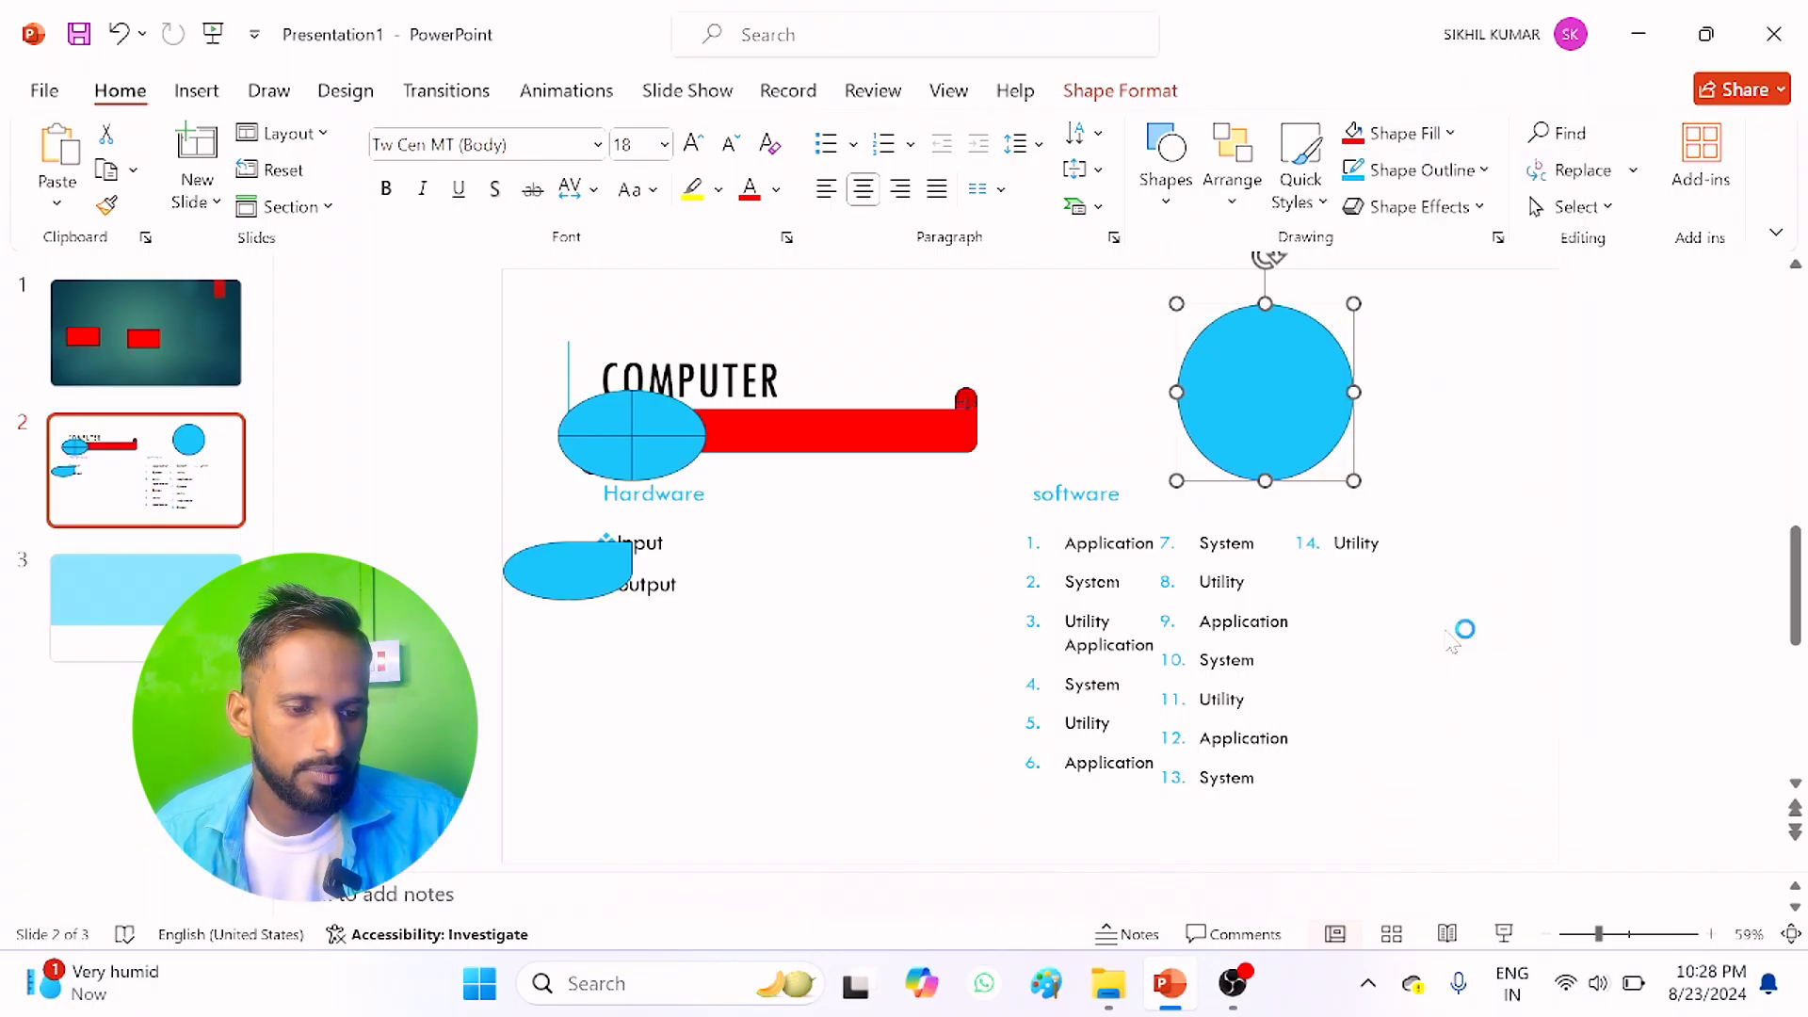
click(566, 374)
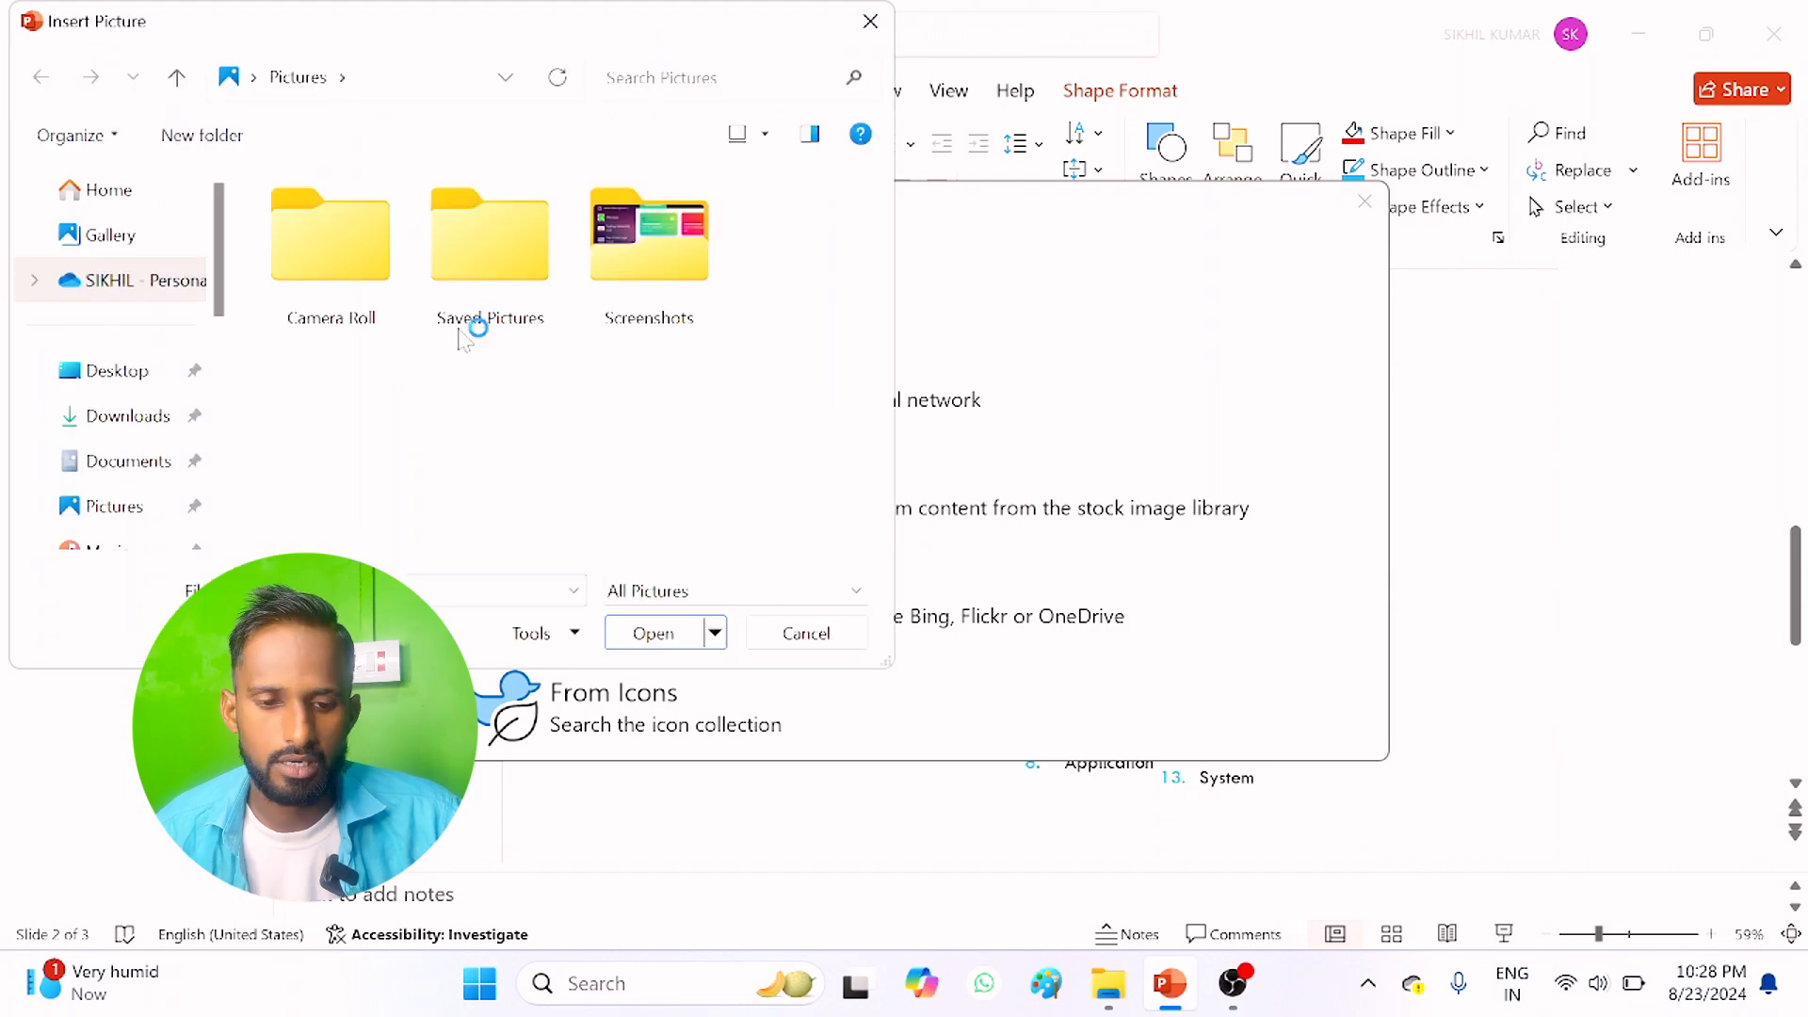
click(122, 415)
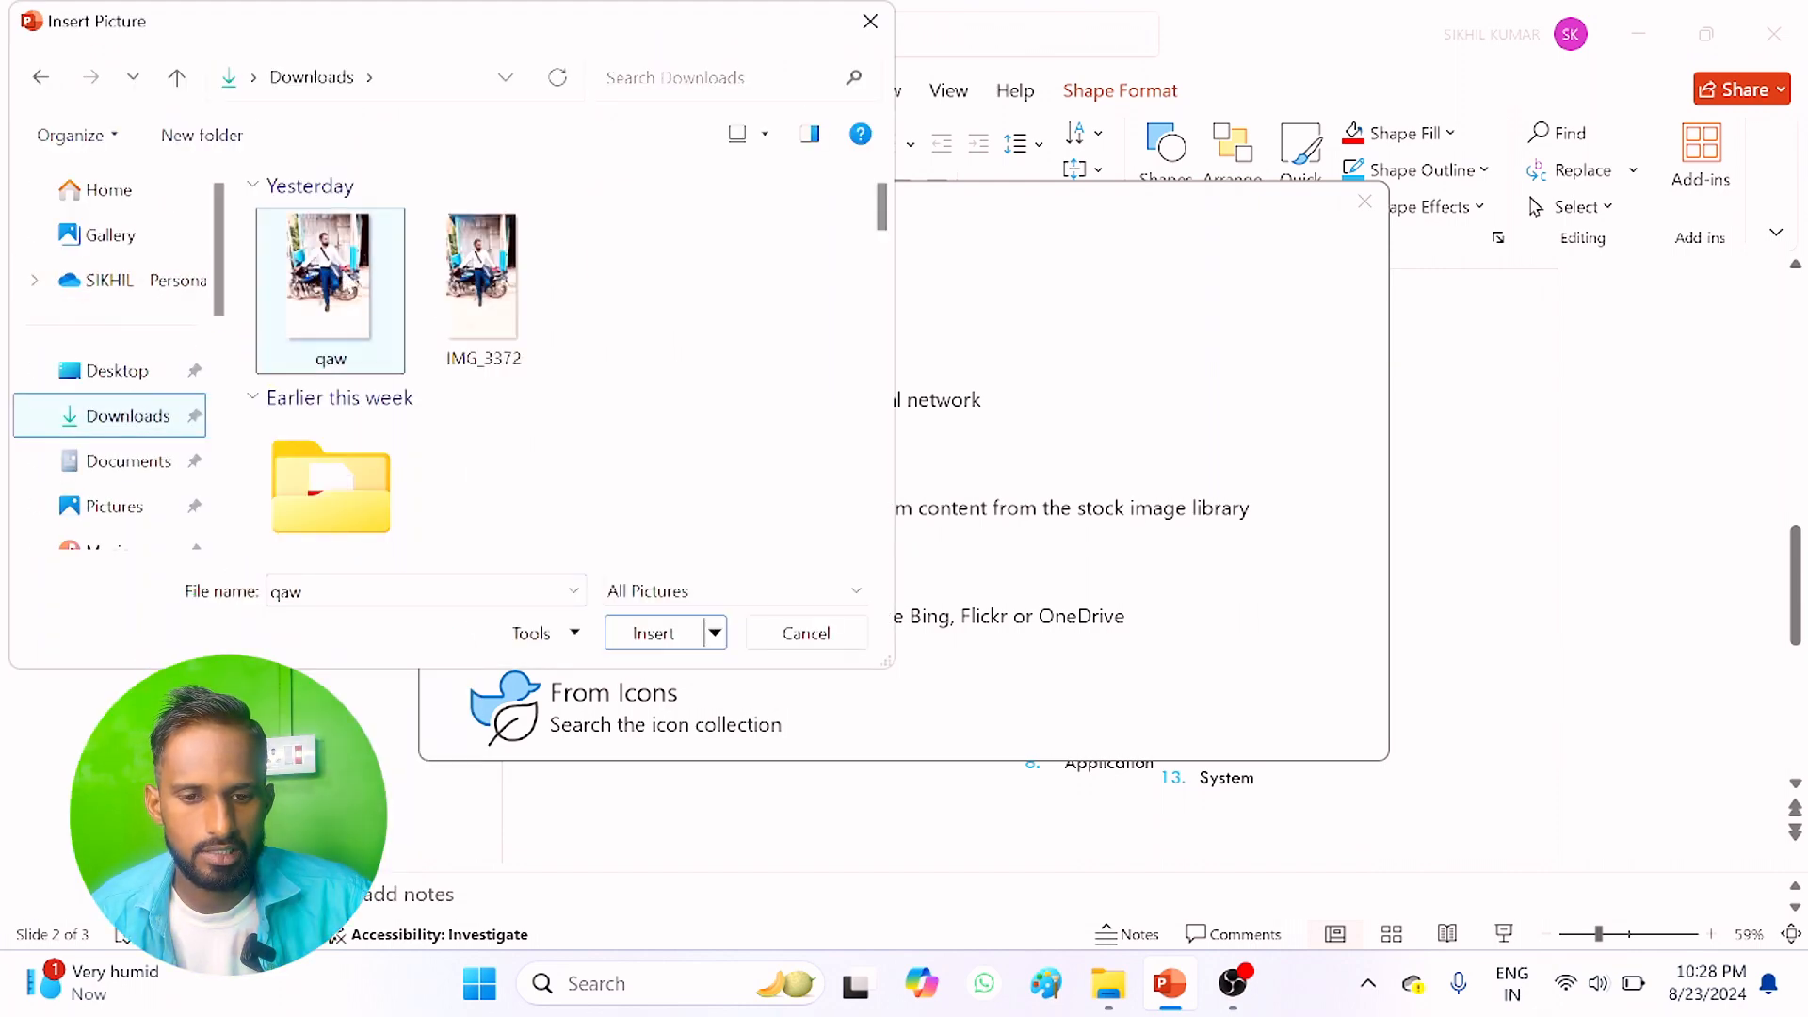
double_click(328, 275)
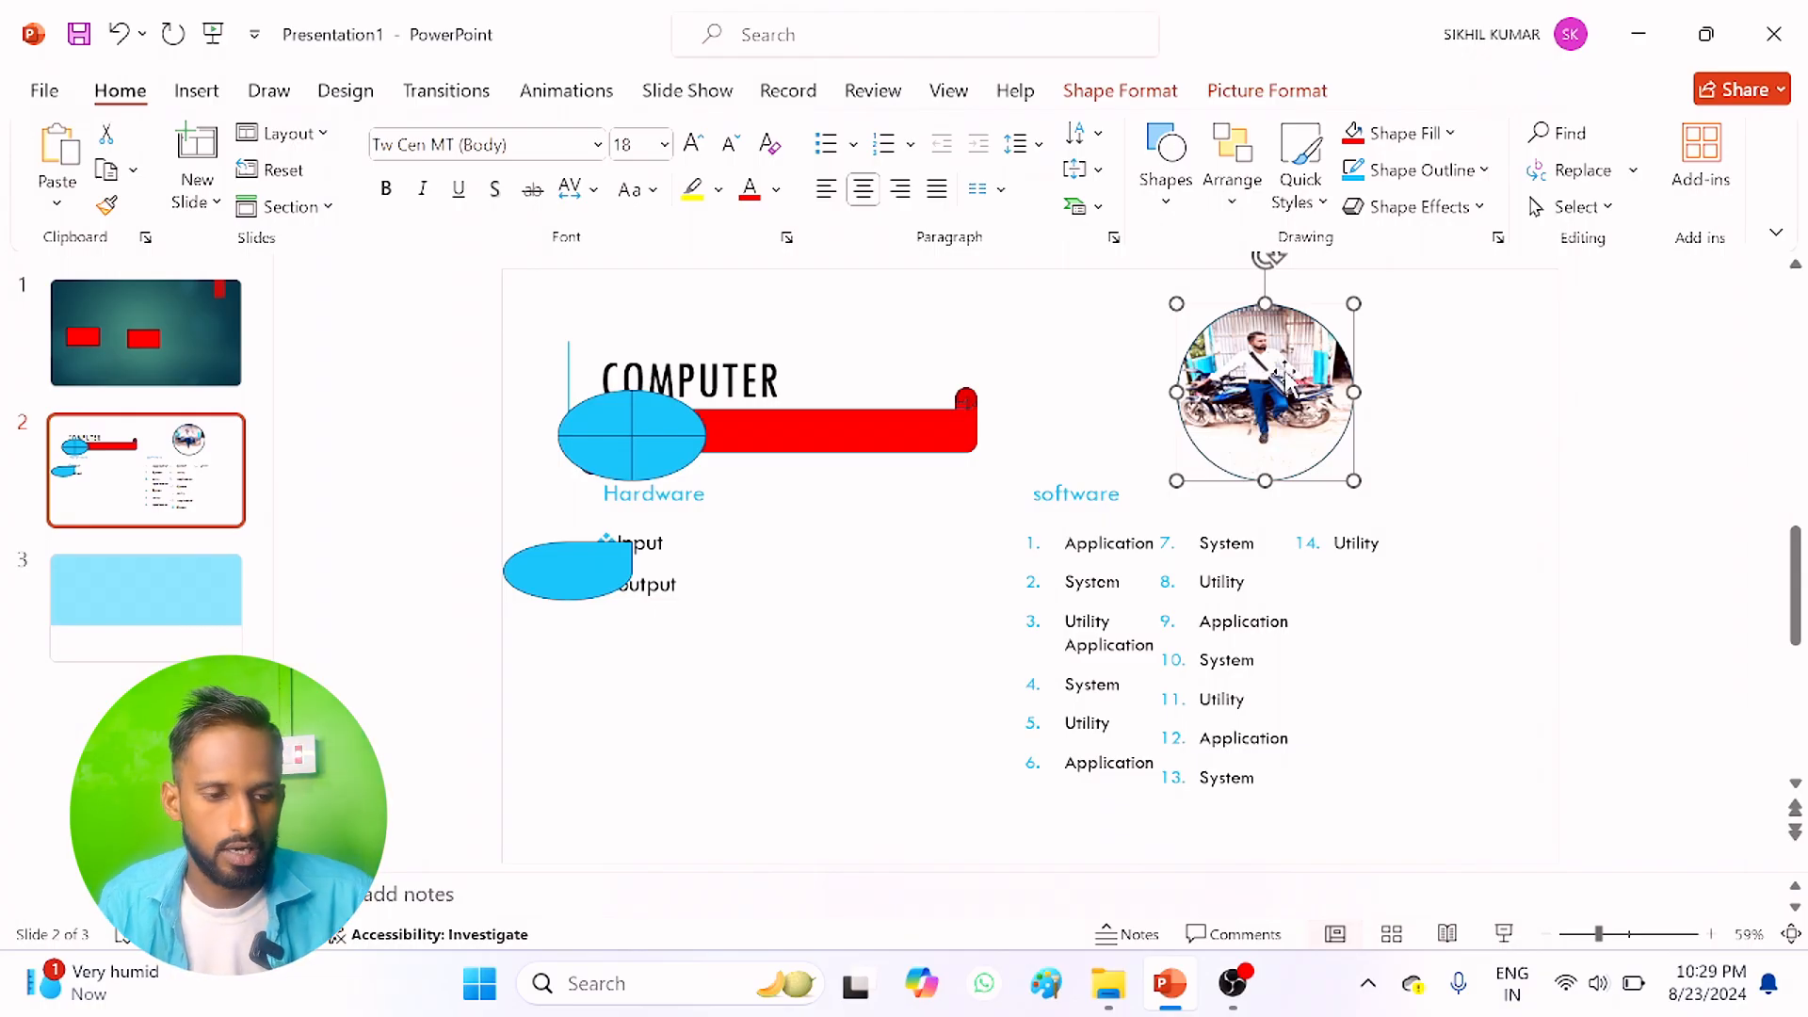
key(ctrl+z)
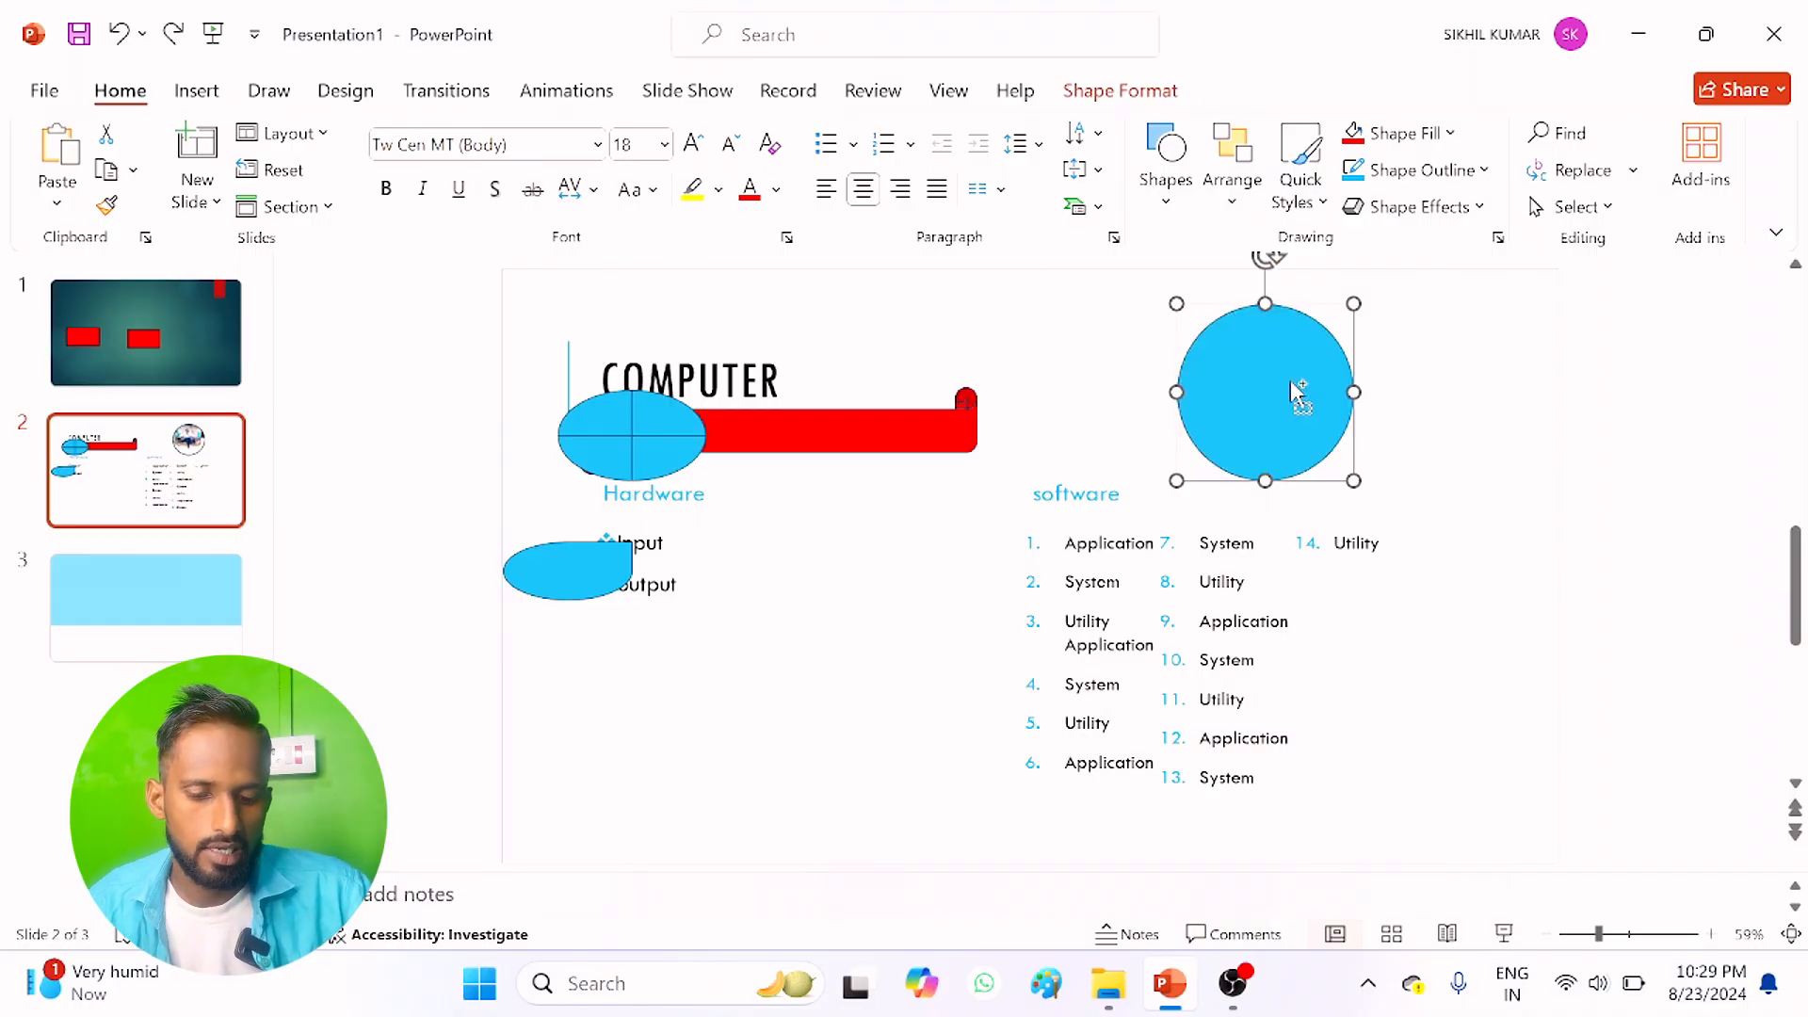
Step: Fill the circle with a dark-variation blue gradient that radiates from its centre
click(1449, 134)
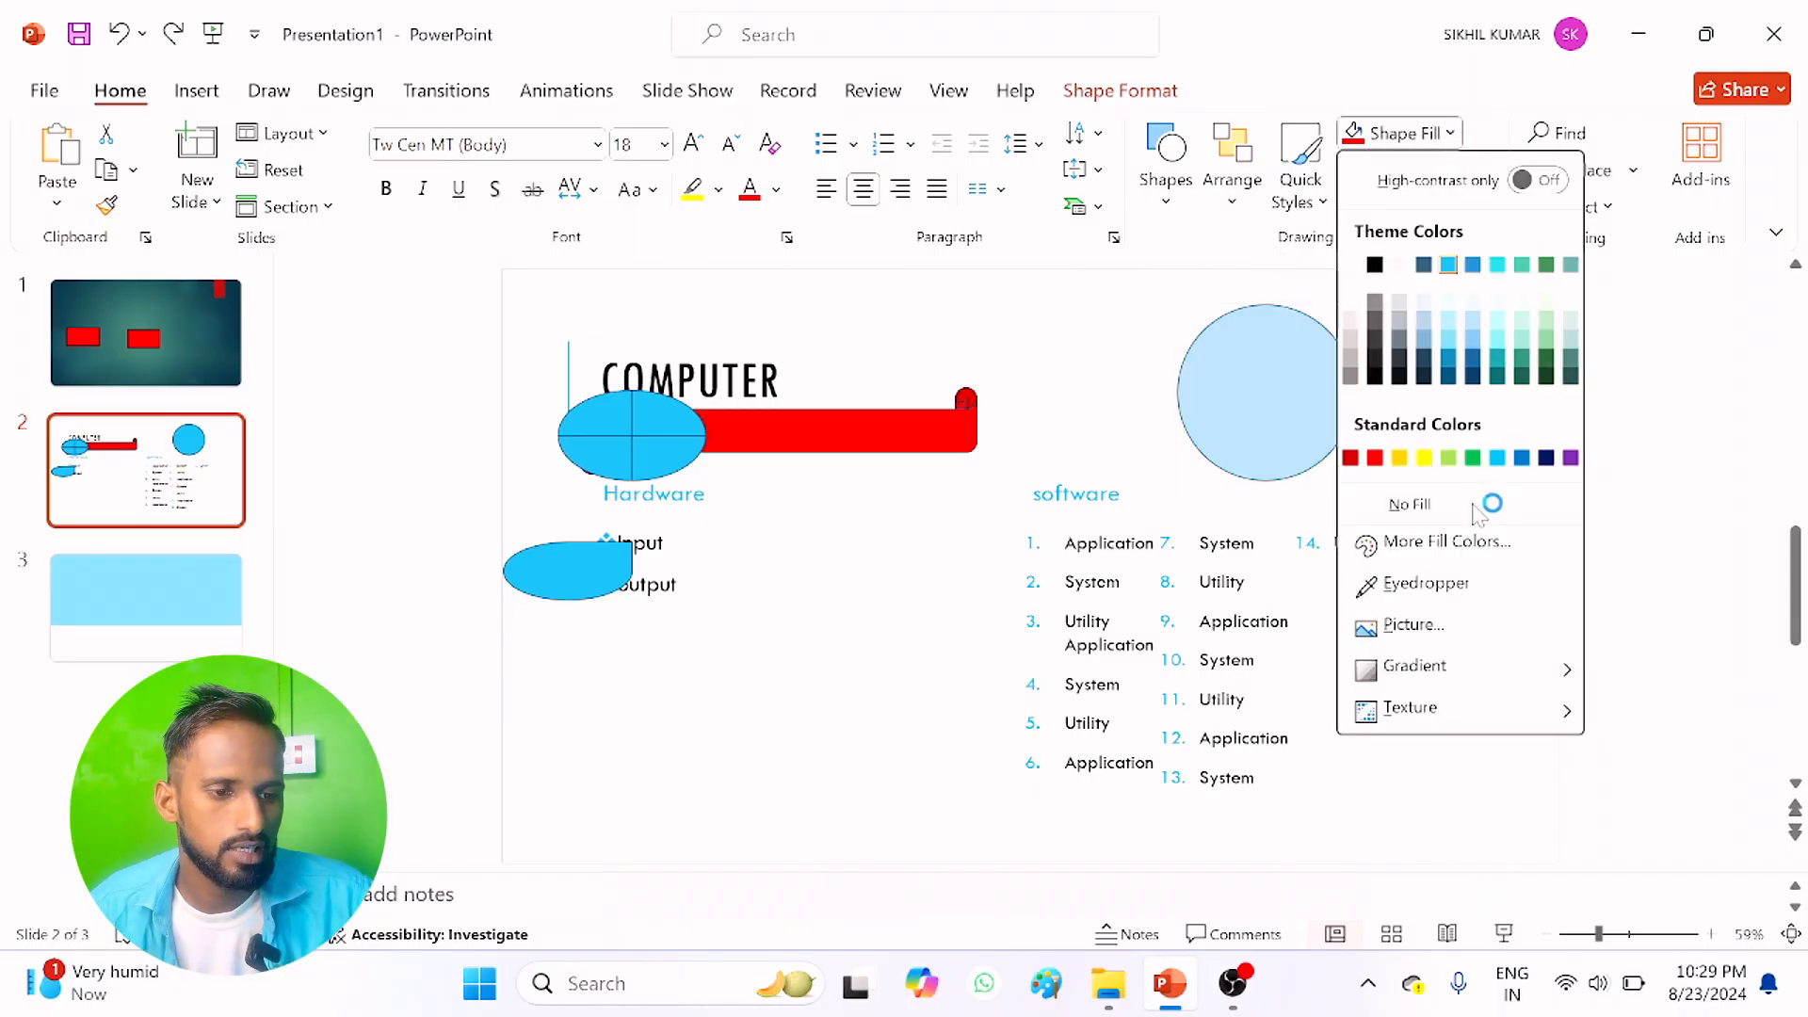
mouse_move(1458, 685)
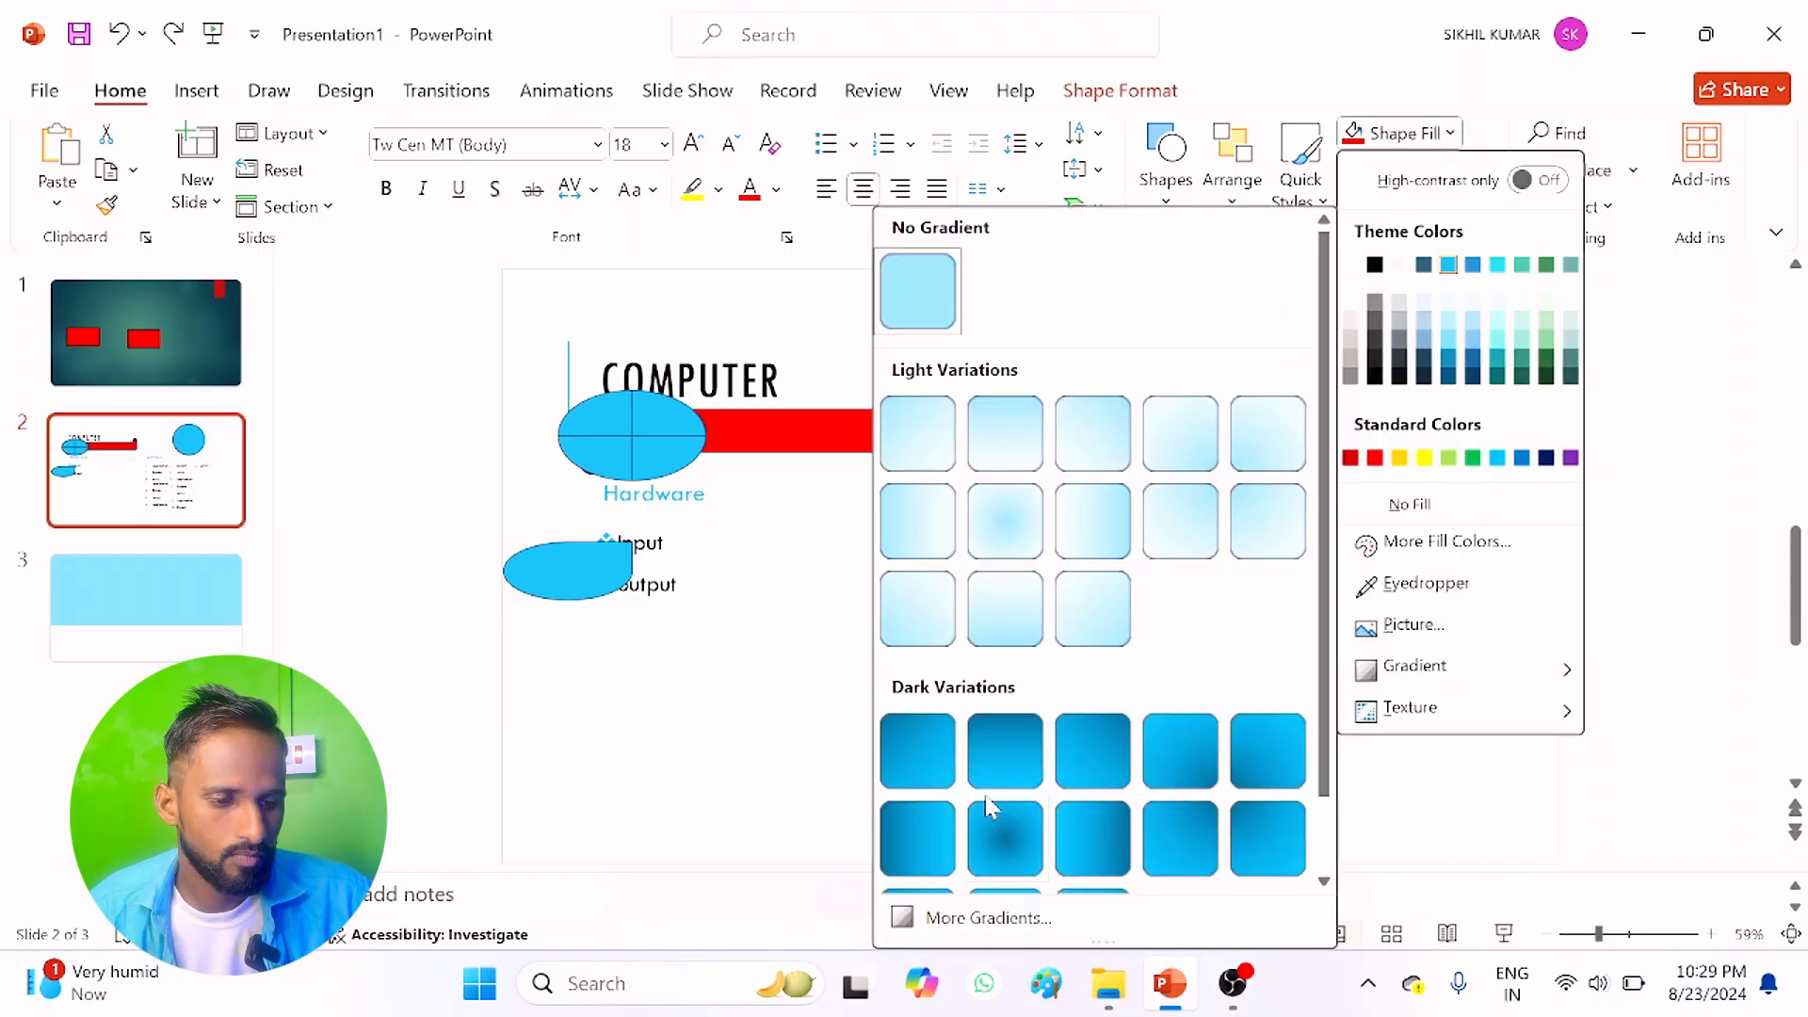
scroll(991, 807, down, 1)
click(991, 750)
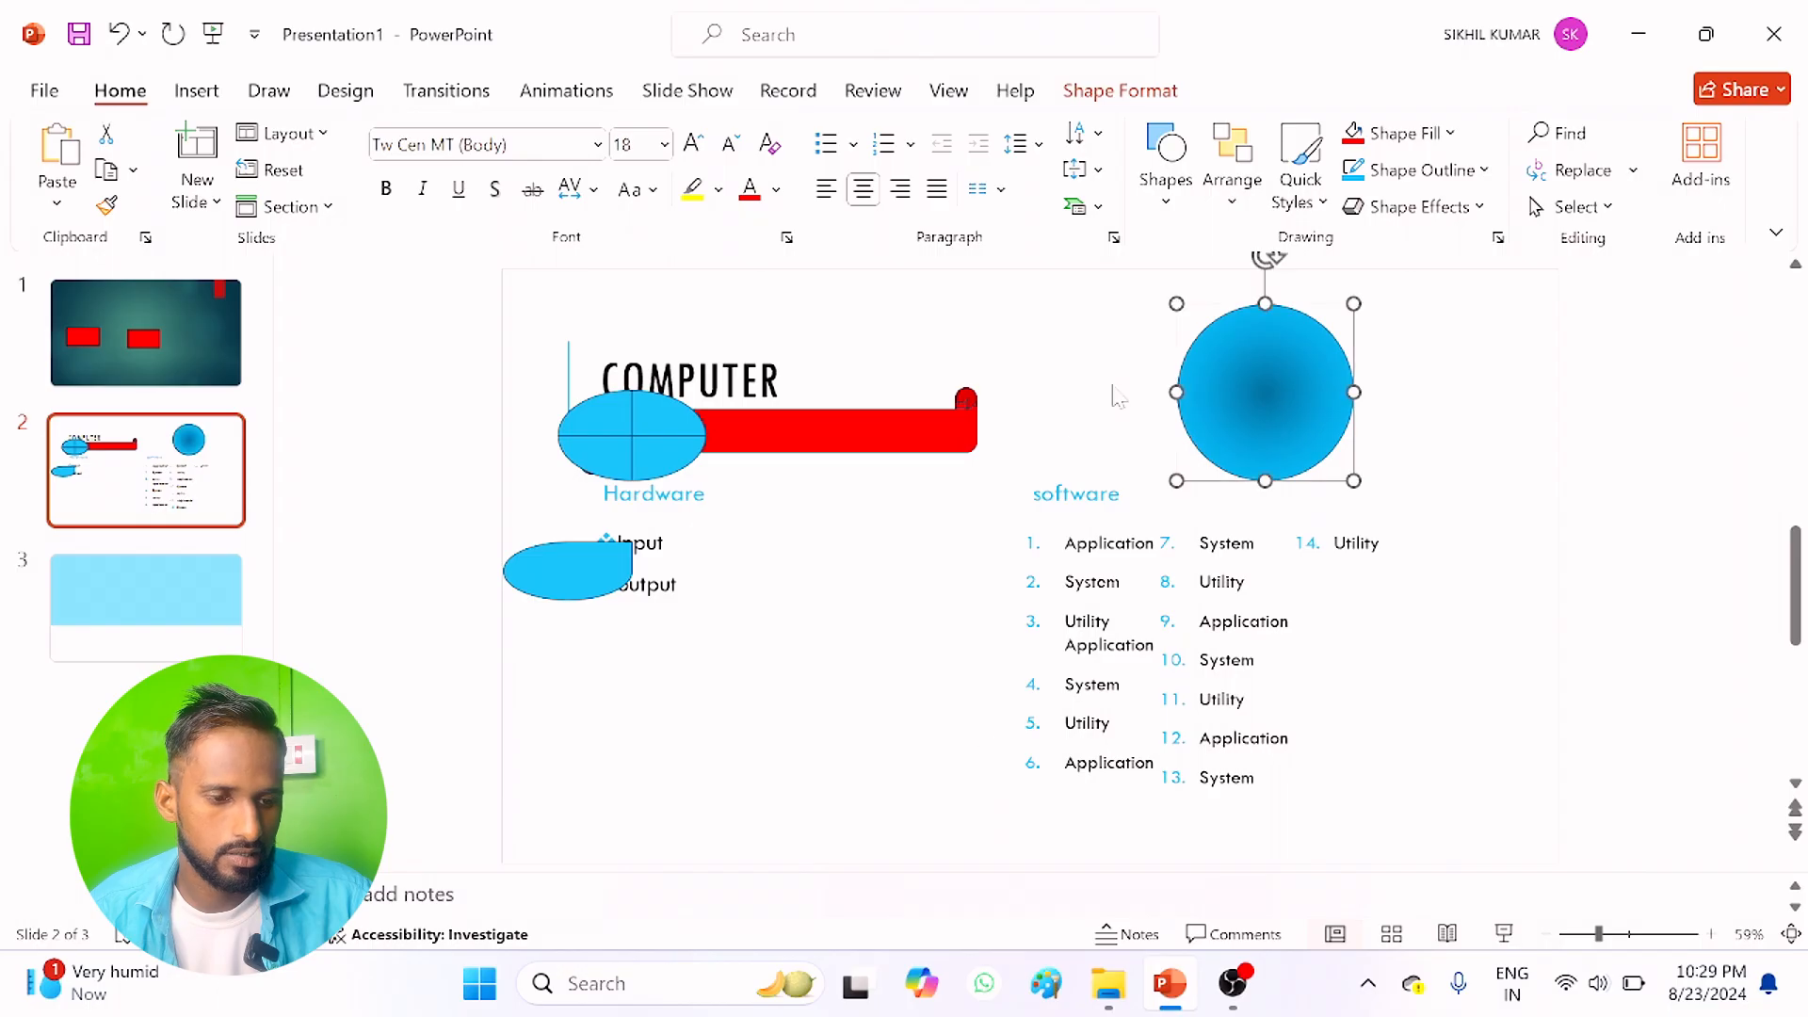
Step: Give the circle a 6 pt outline in standard red
click(1422, 169)
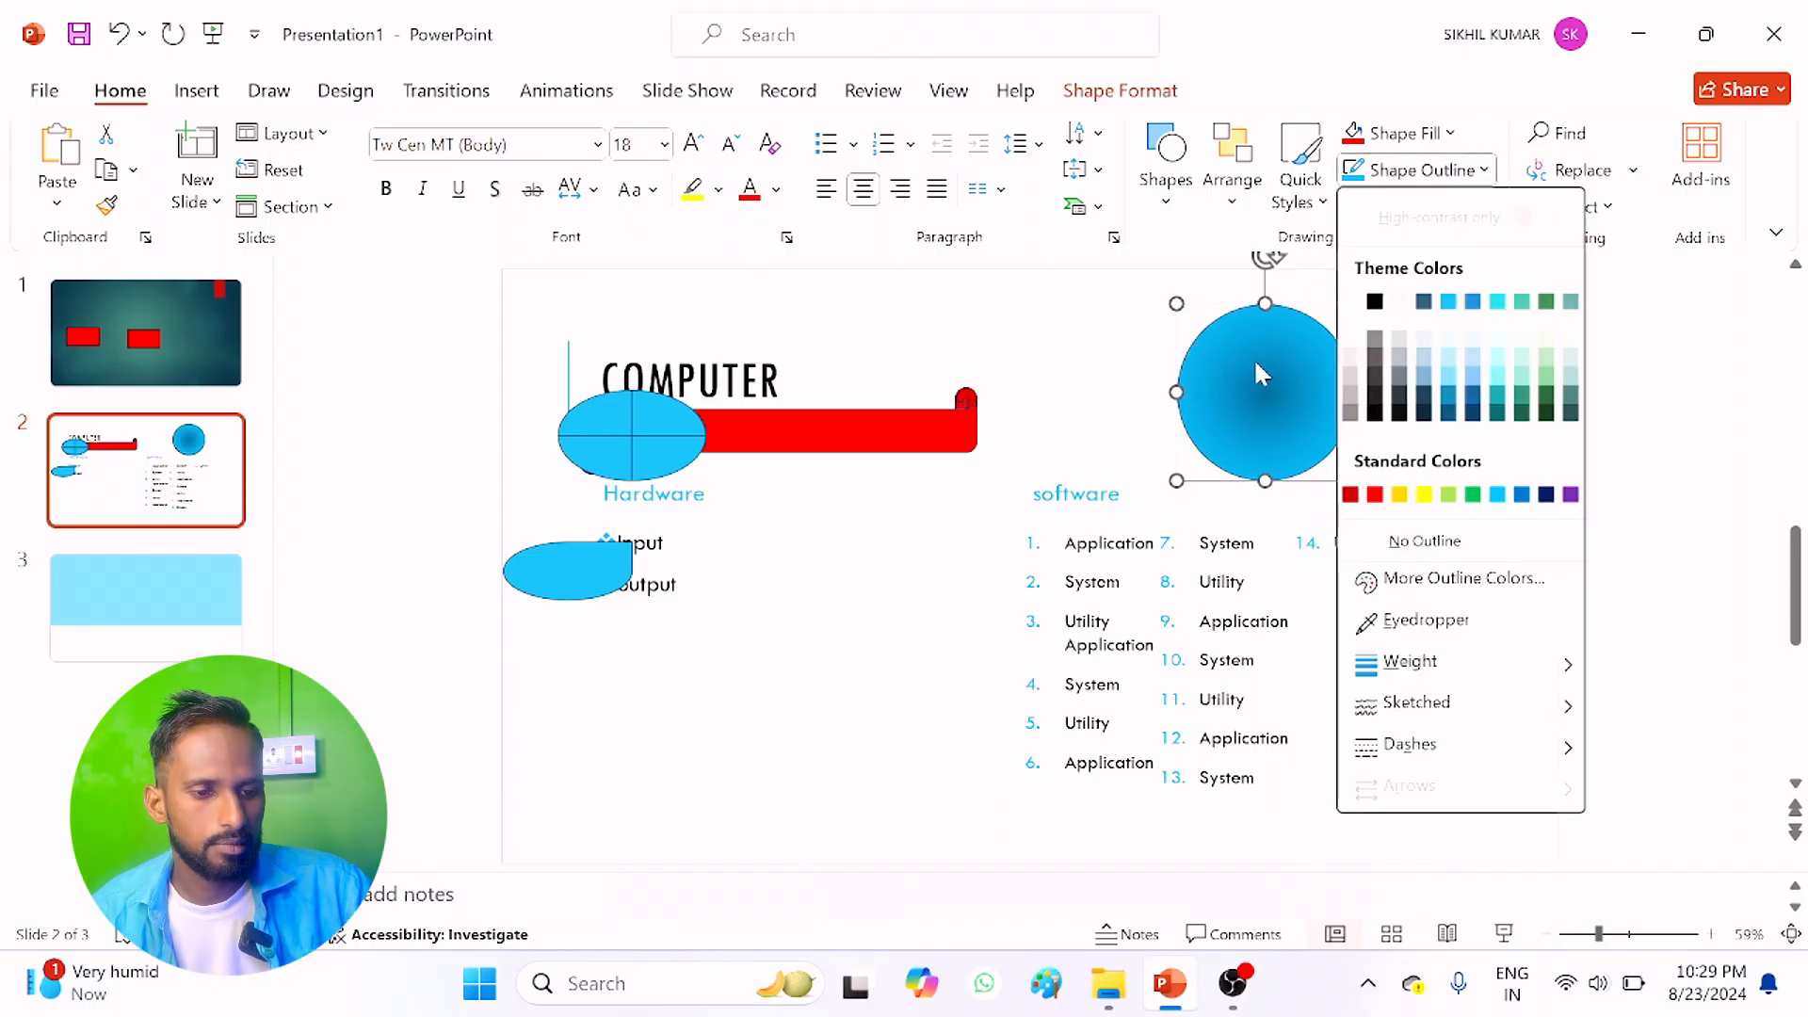
mouse_move(1410, 661)
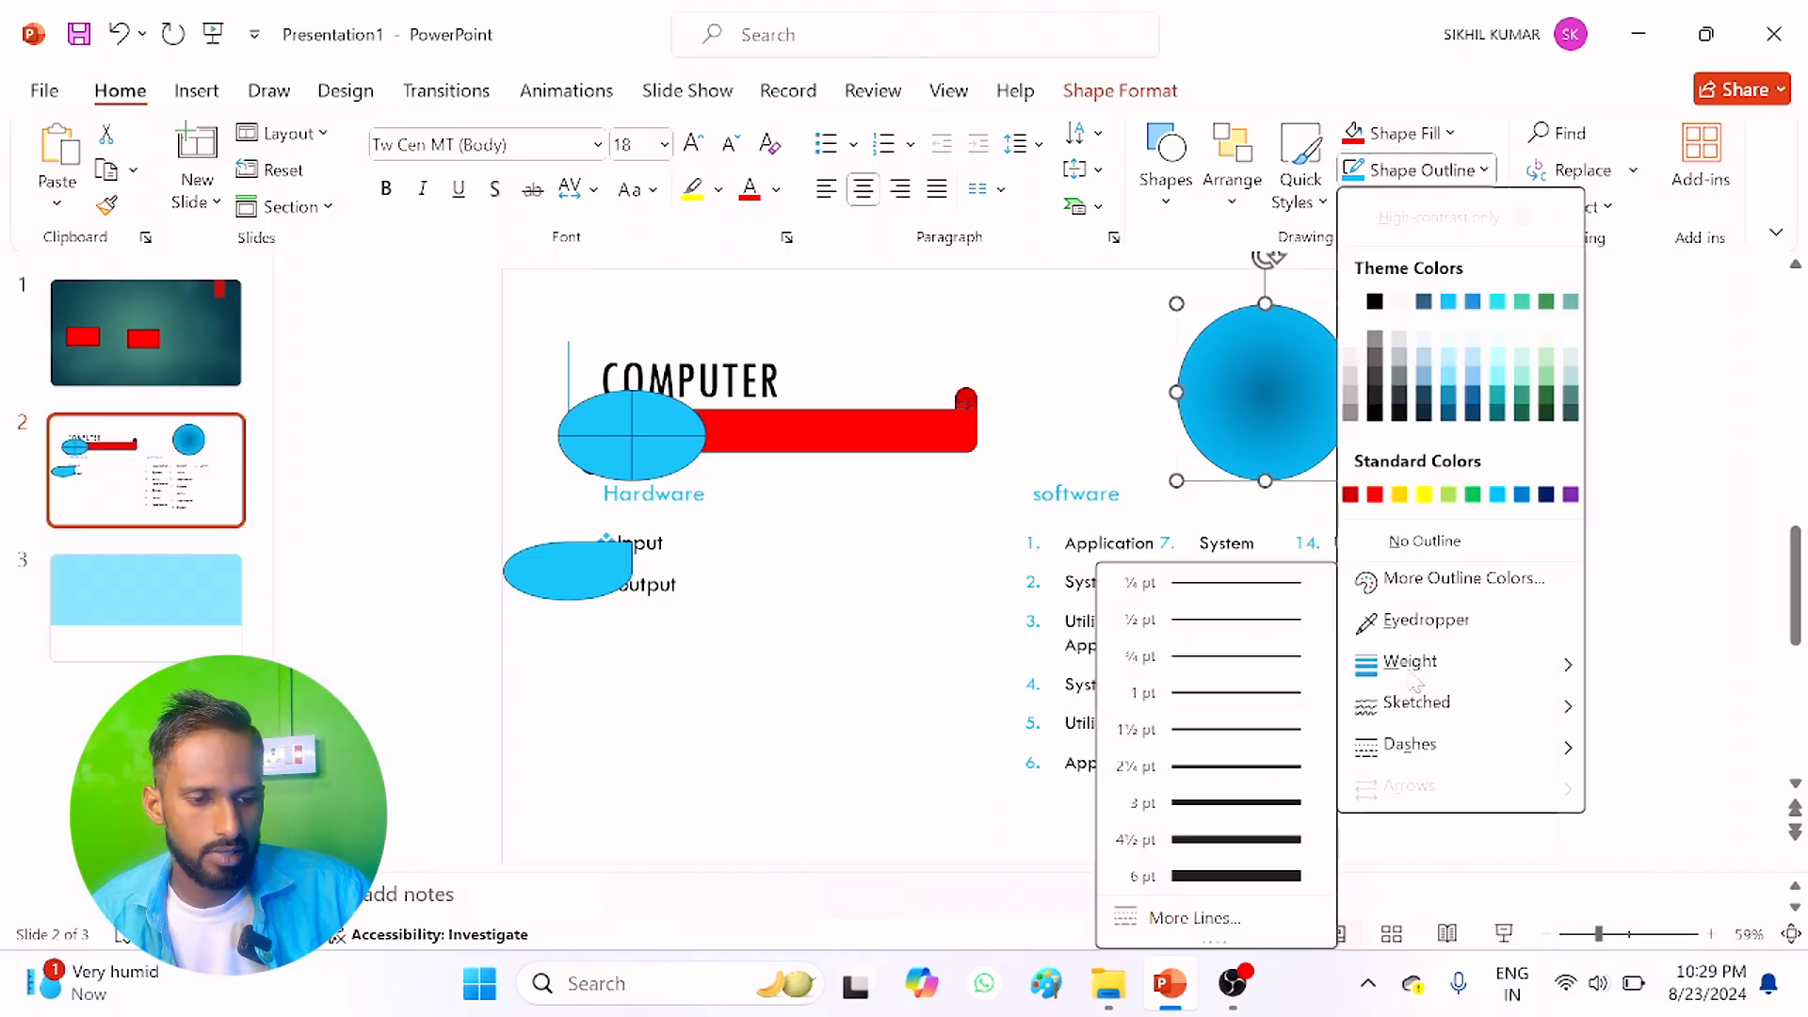
click(1225, 876)
click(1410, 179)
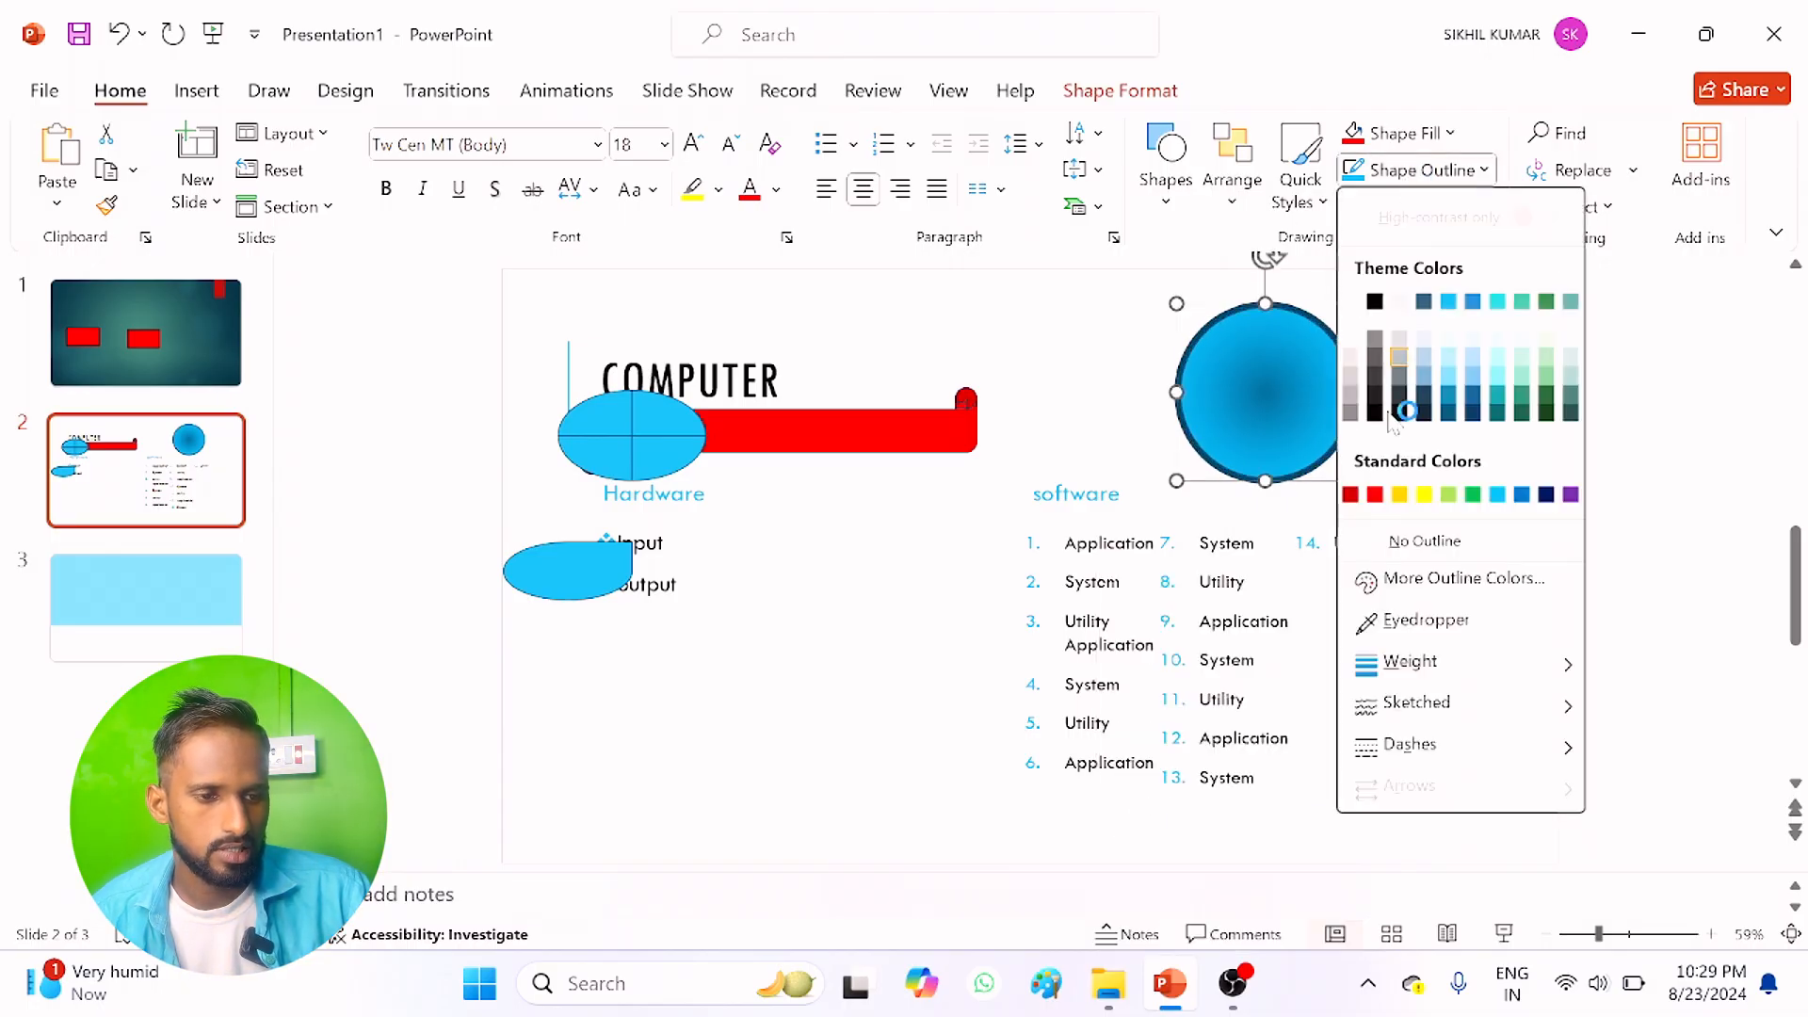
click(1377, 492)
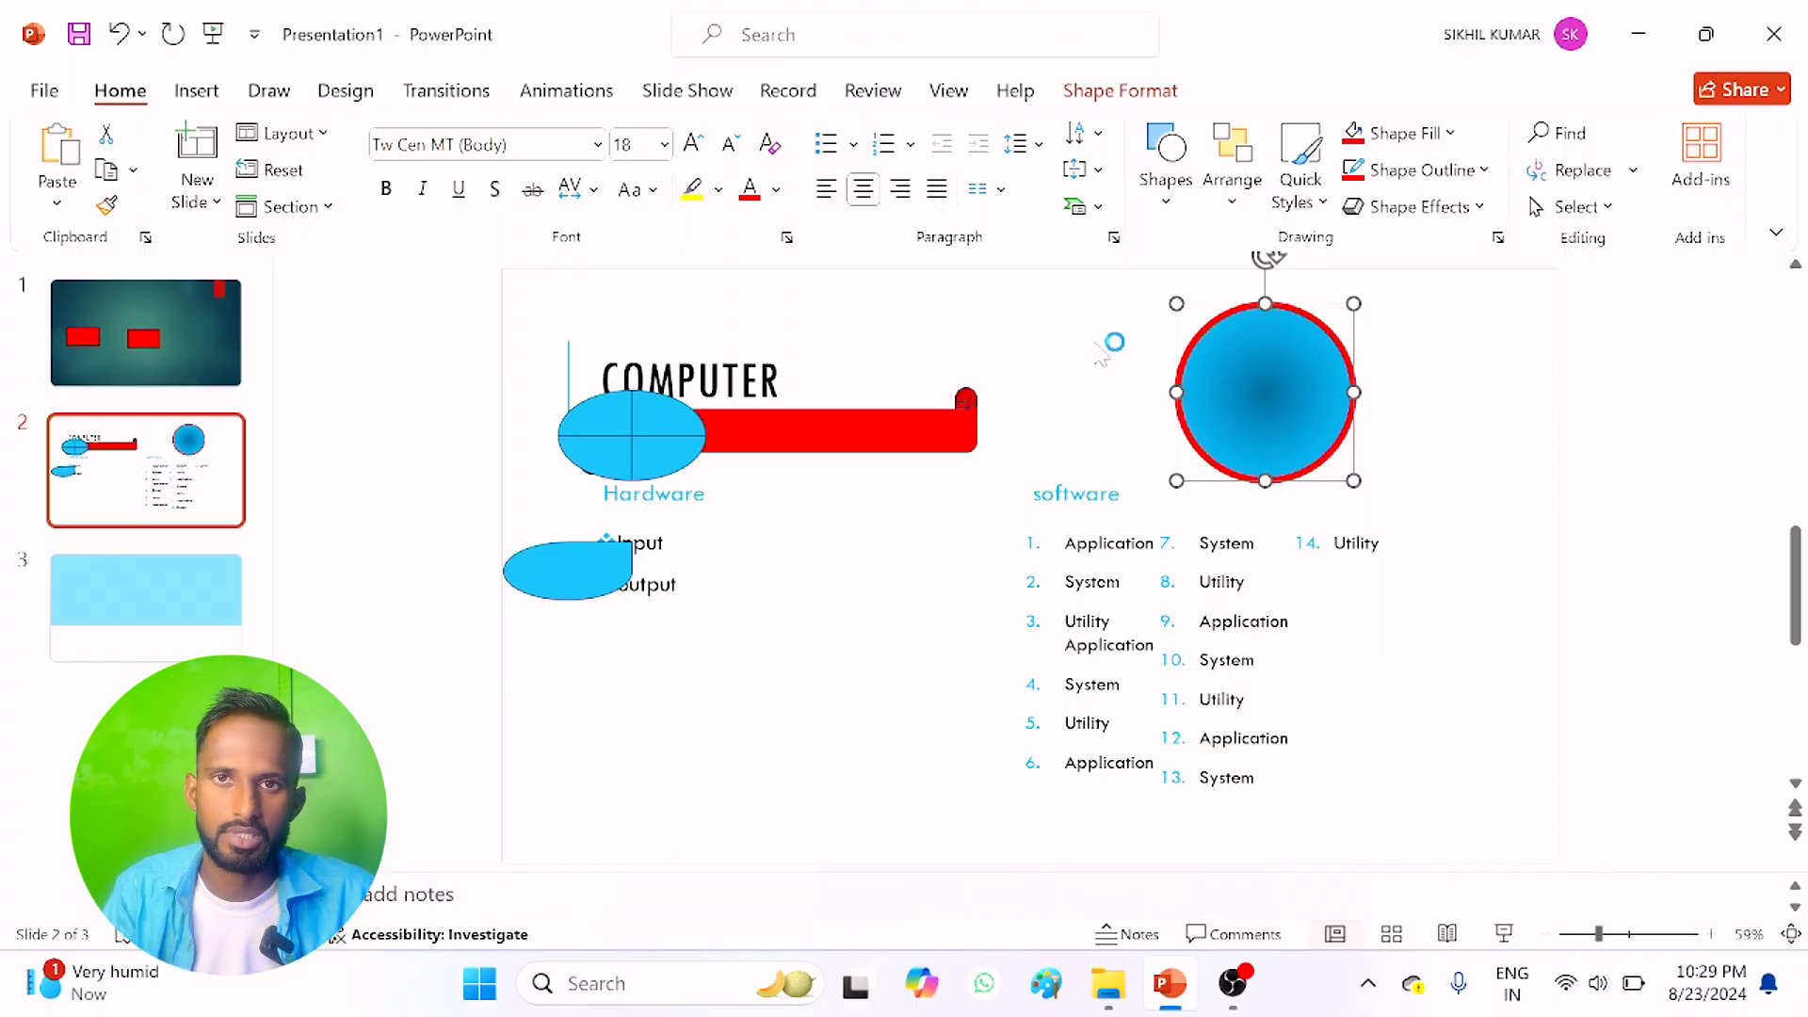
Step: Move the circle onto the Hardware list, overlapping the teardrop and the crossed ellipse
click(1413, 206)
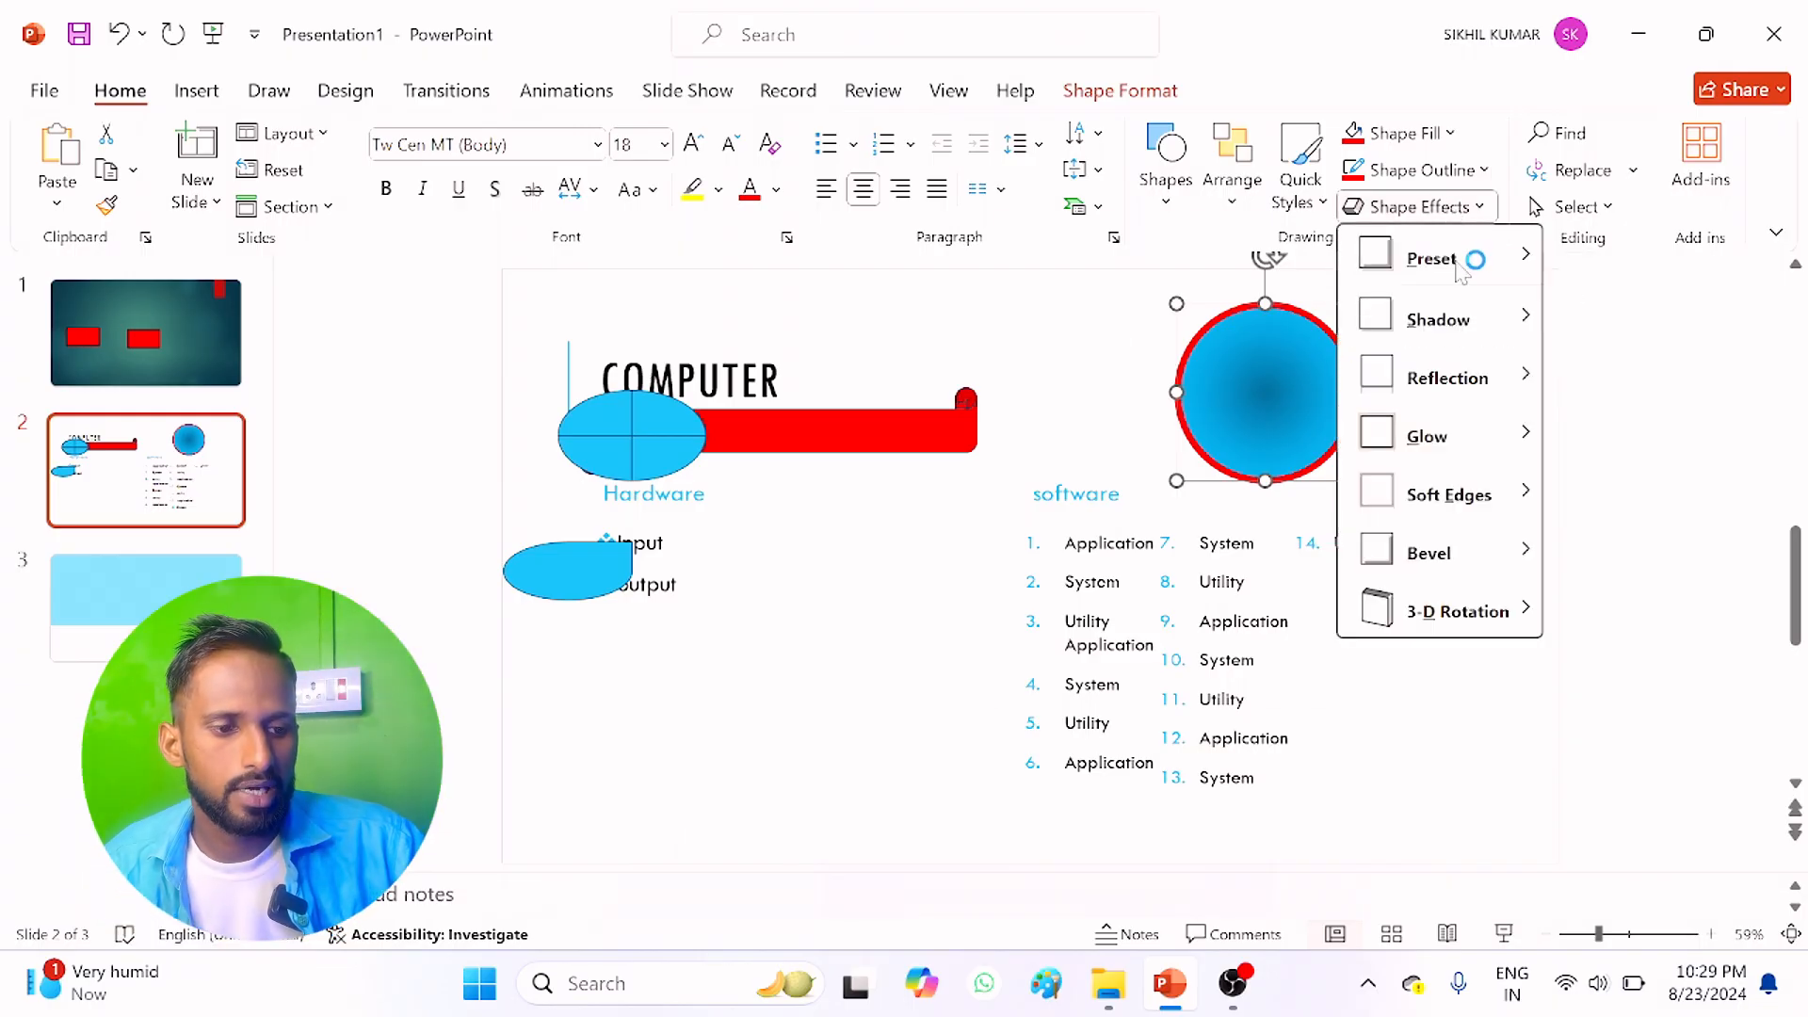
mouse_move(1462, 269)
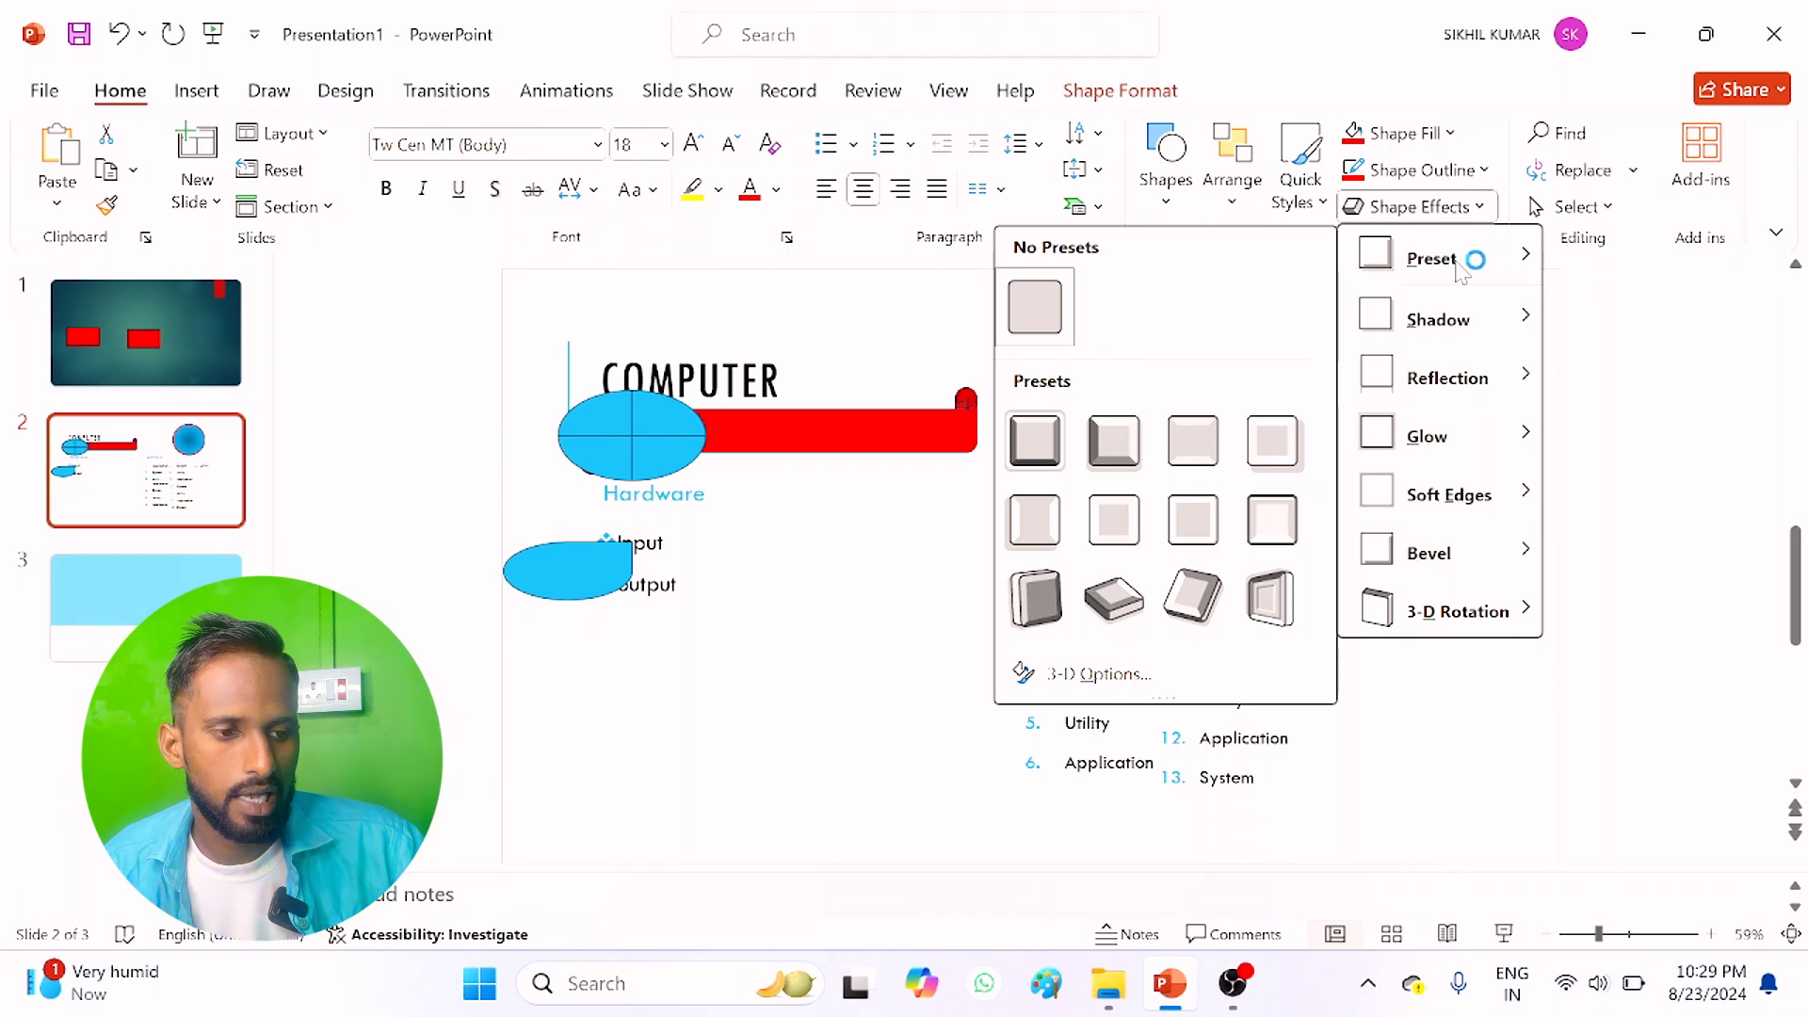
click(567, 584)
click(646, 436)
drag(1231, 364, 597, 512)
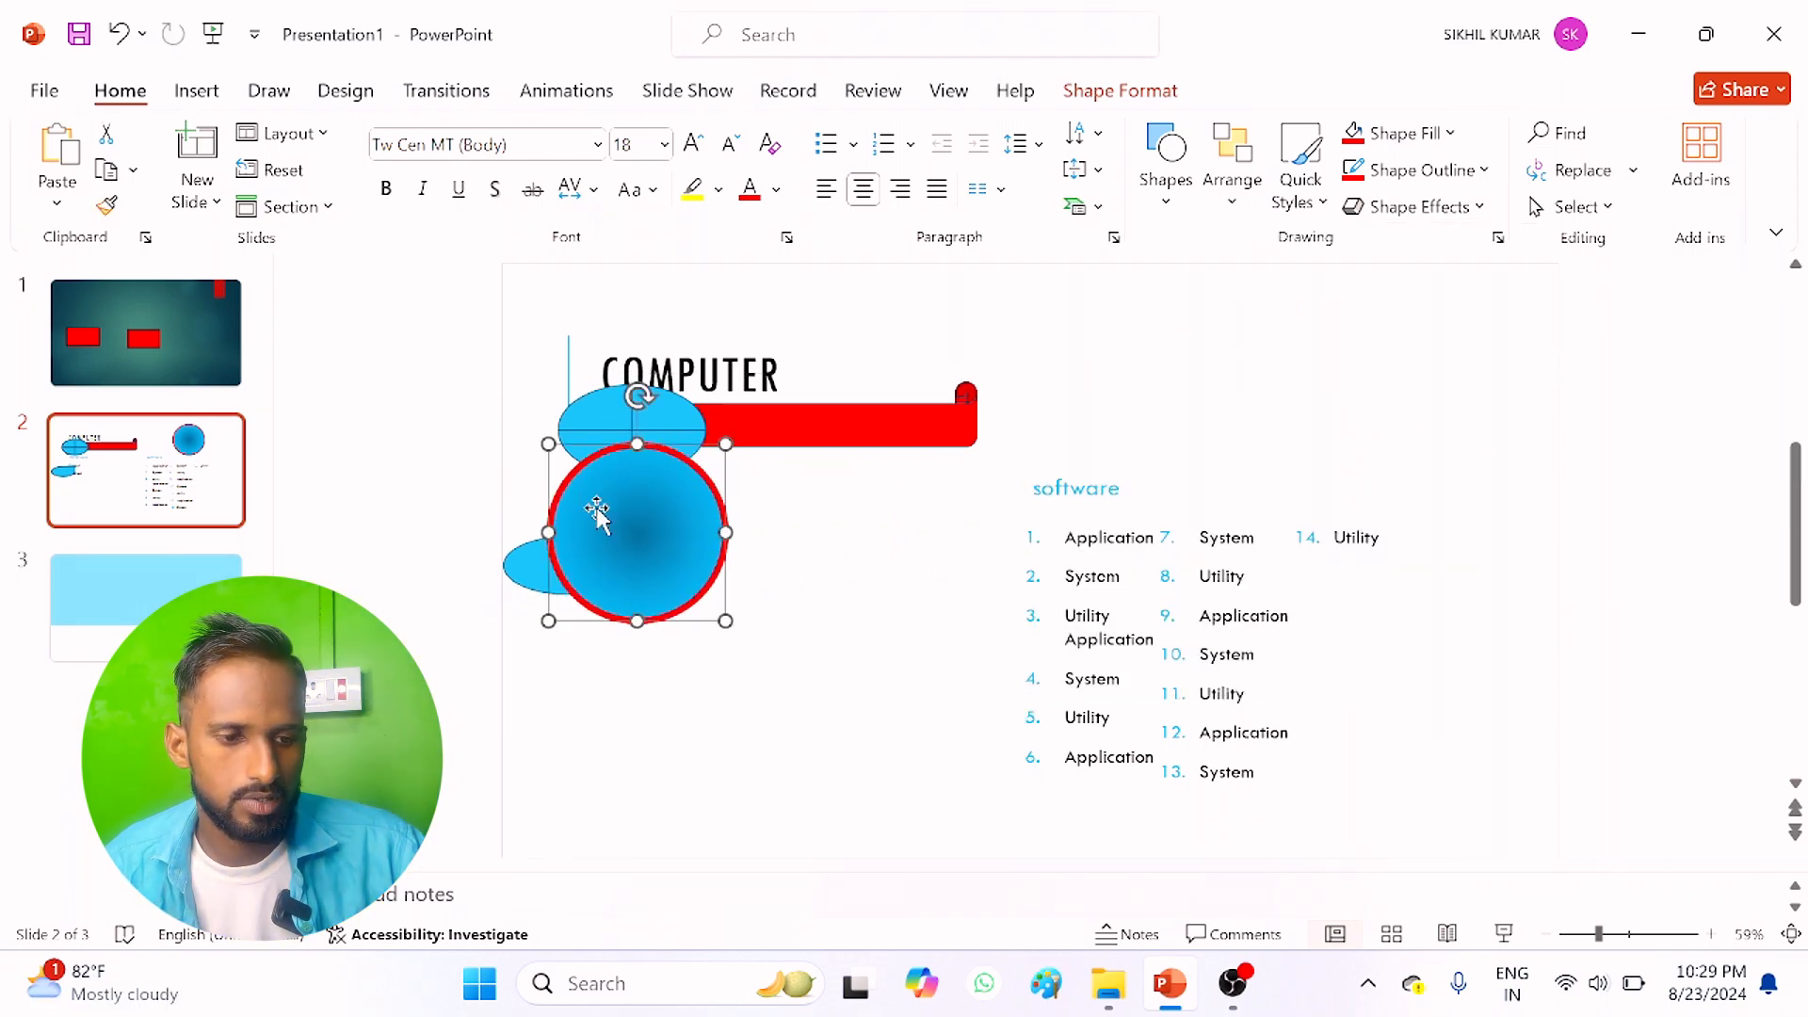
Step: Preview the preset, glow, soft edges, bevel and 3-D rotation shape effects for the circle without applying any
click(1446, 207)
mouse_move(1469, 258)
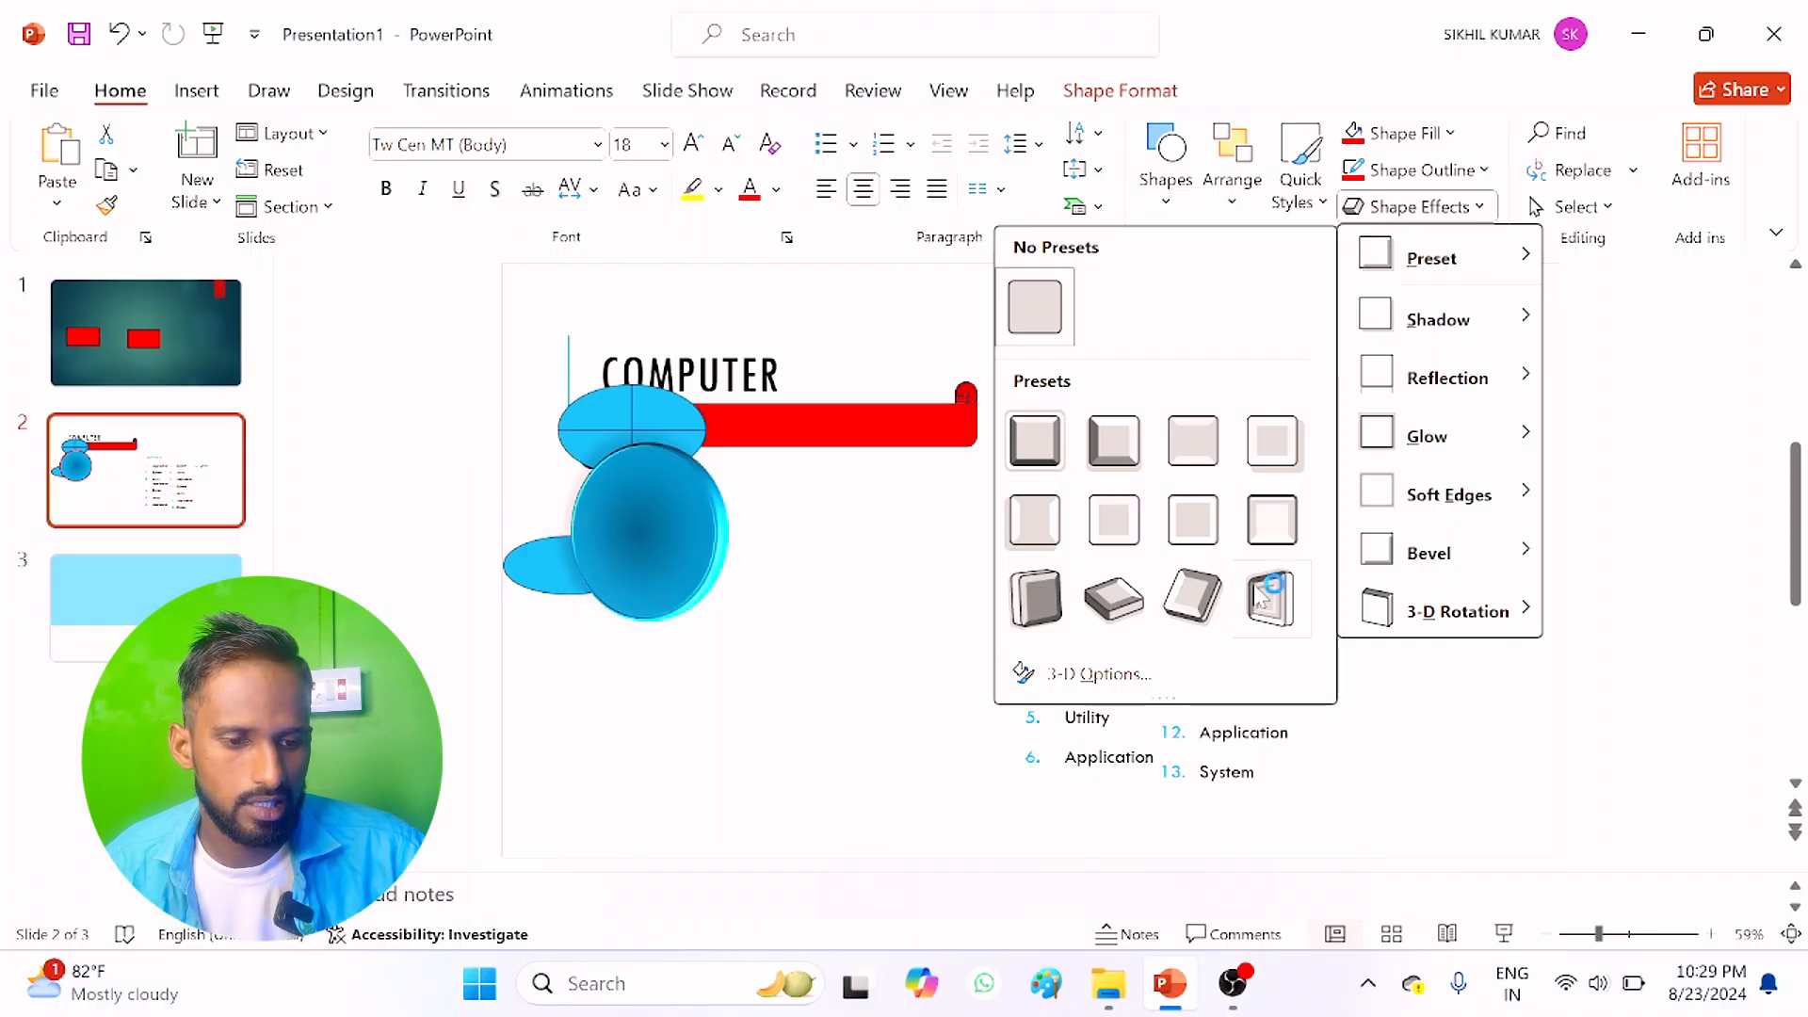
mouse_move(1445, 368)
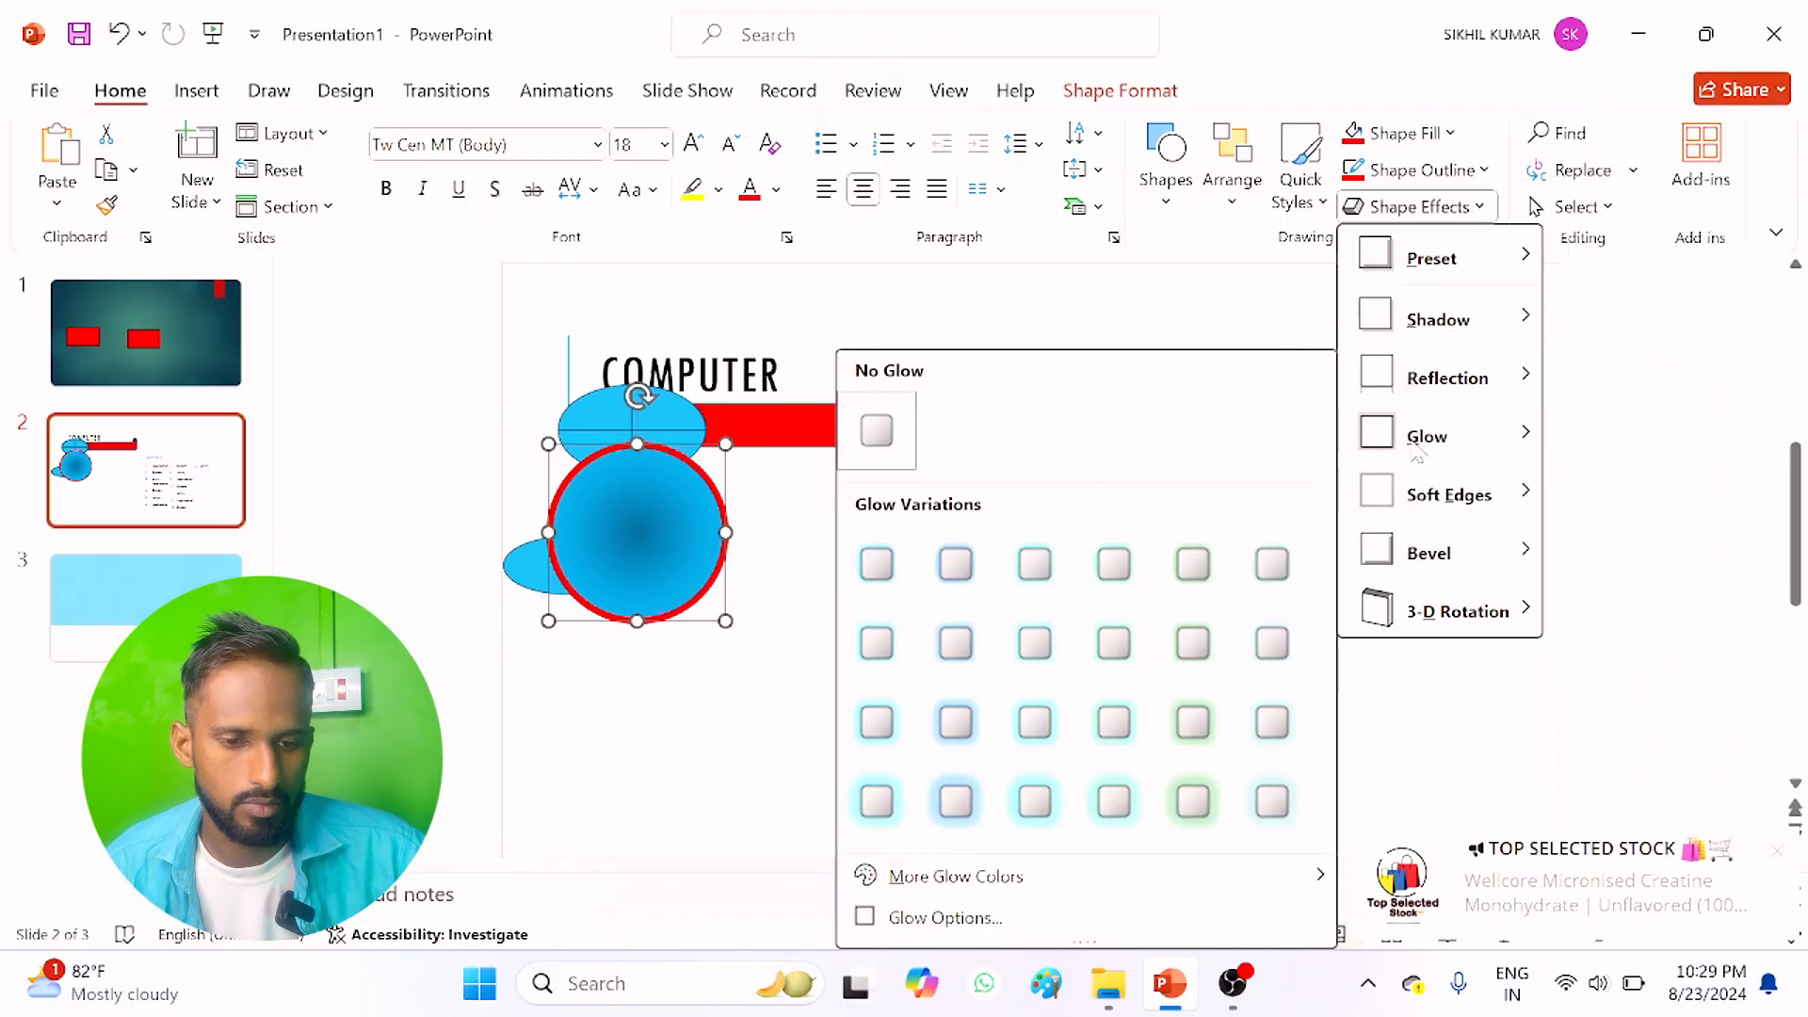
mouse_move(1457, 492)
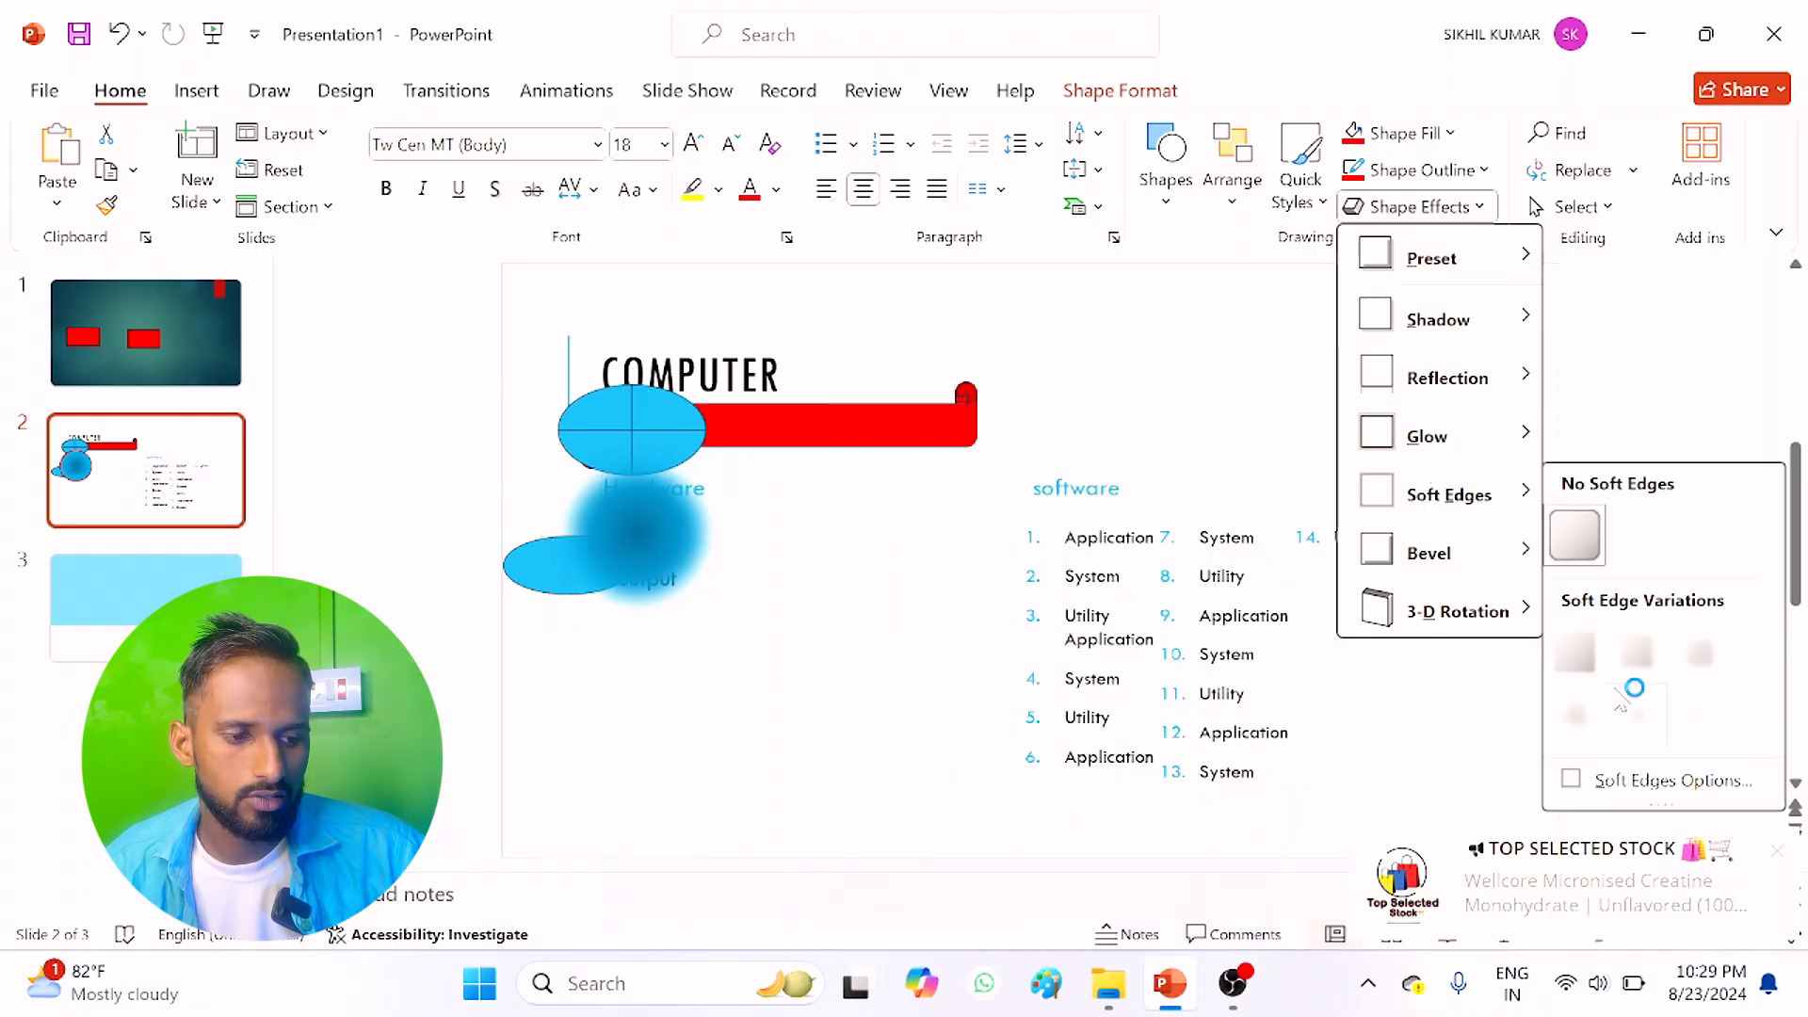
mouse_move(1476, 557)
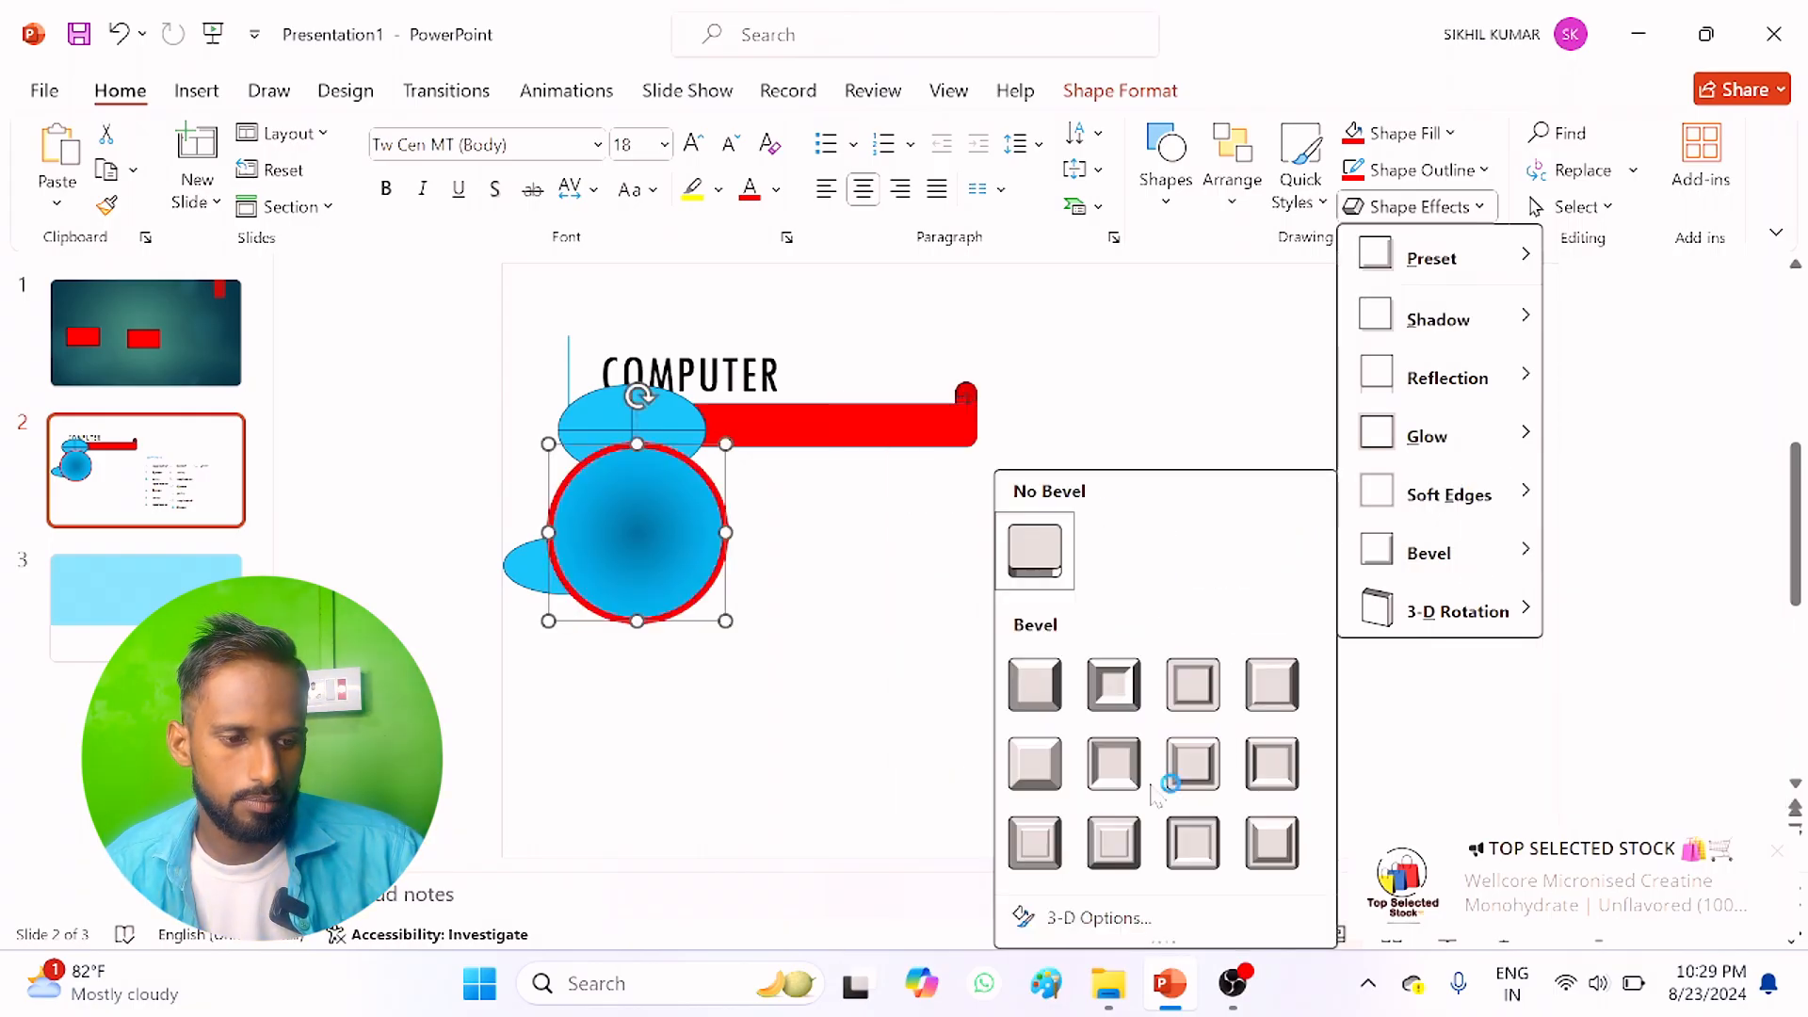
mouse_move(1455, 629)
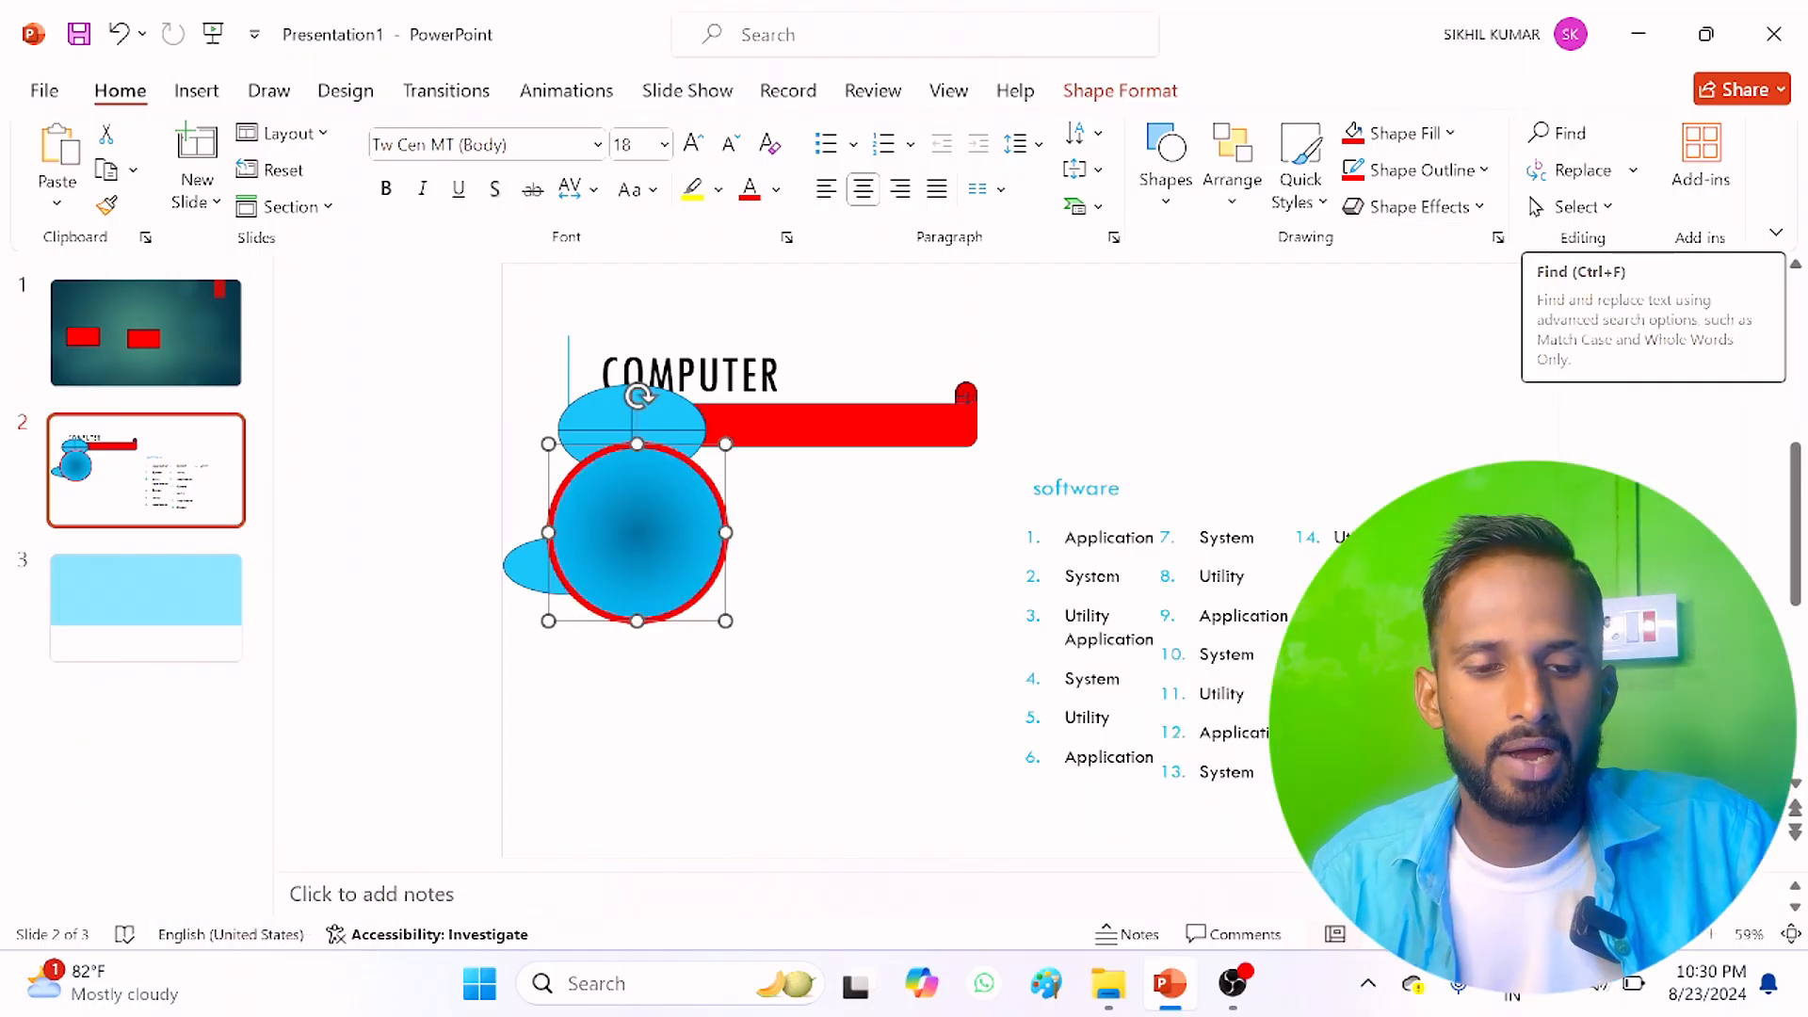
Step: Find the word "system" in the presentation and step through its first three occurrences in the software list
click(1571, 135)
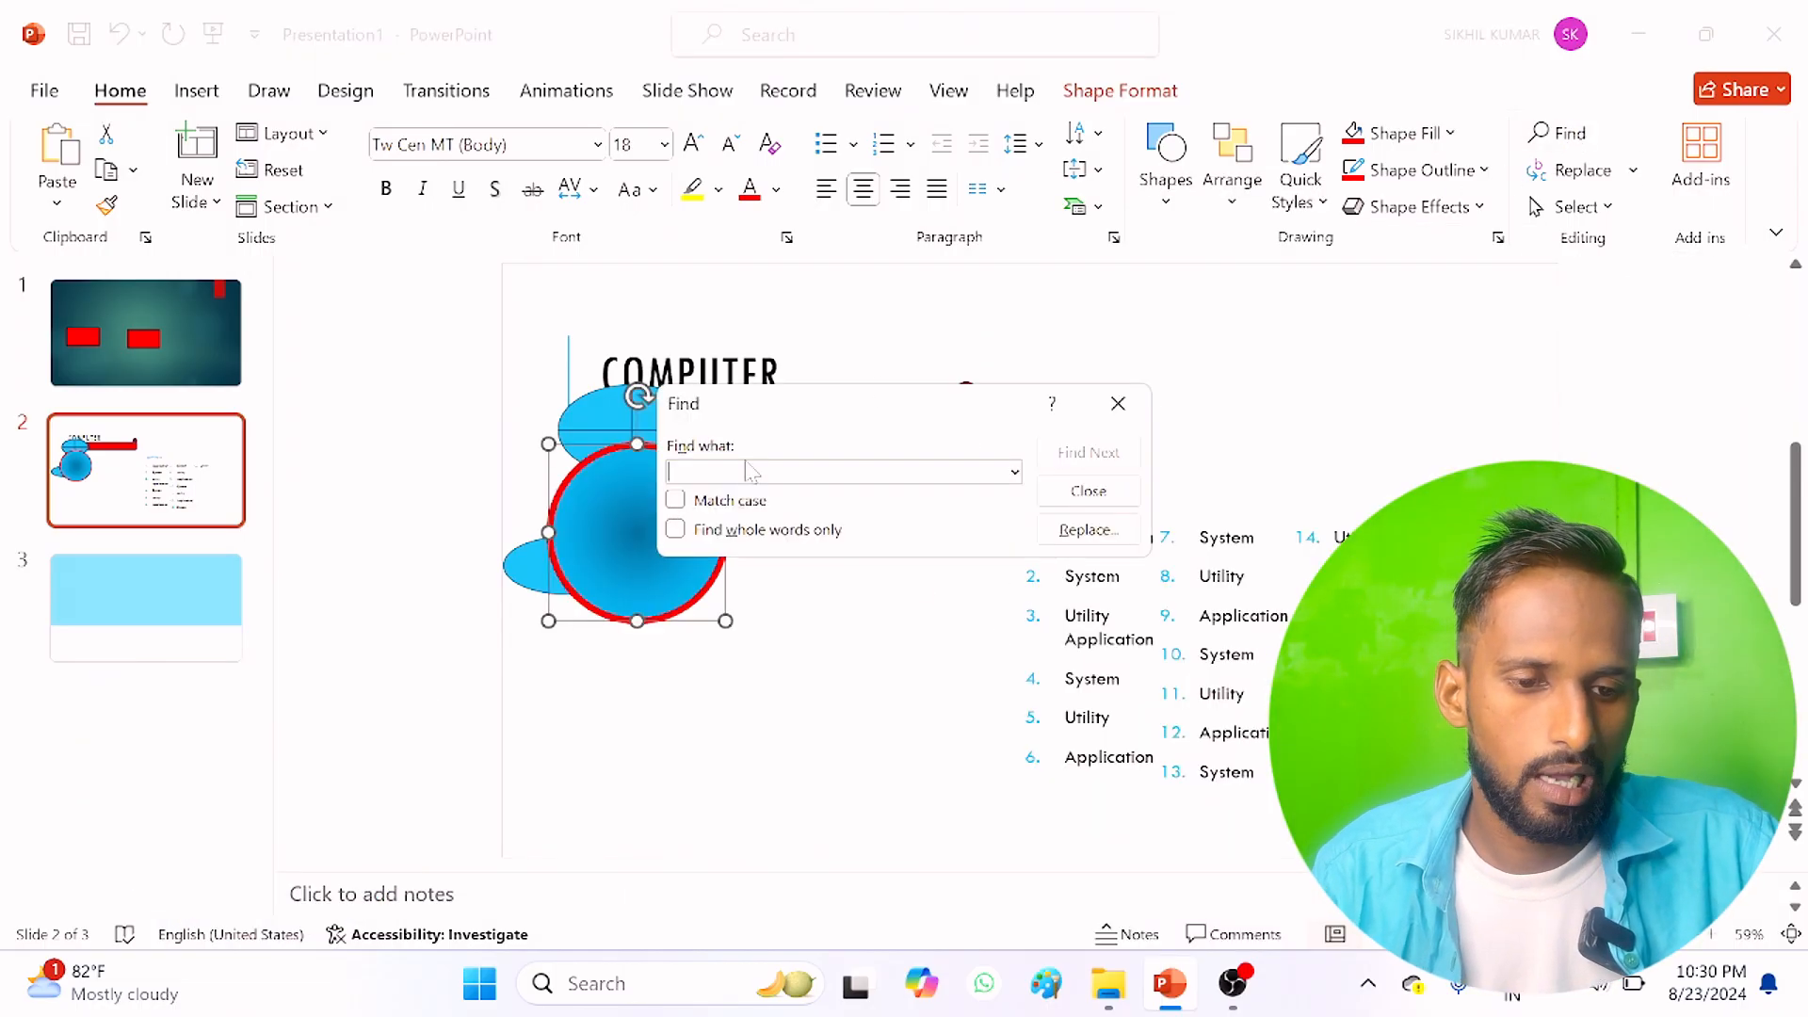
text(system)
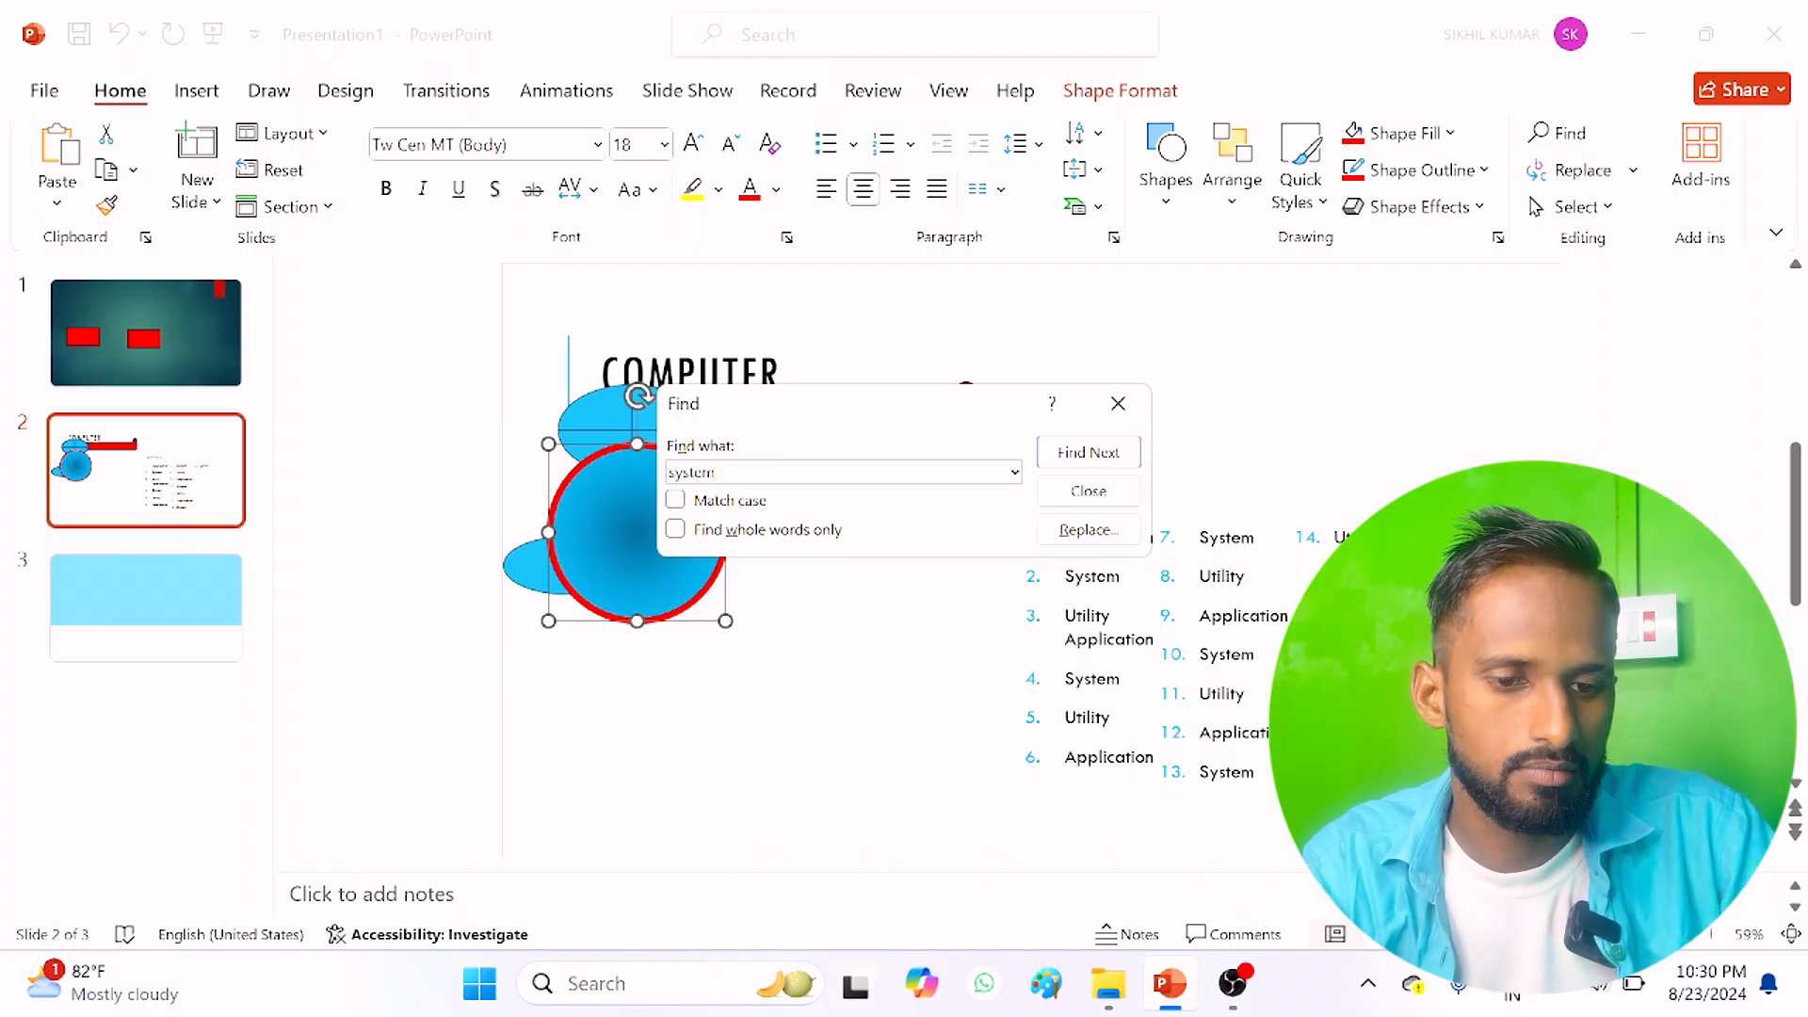
click(1088, 452)
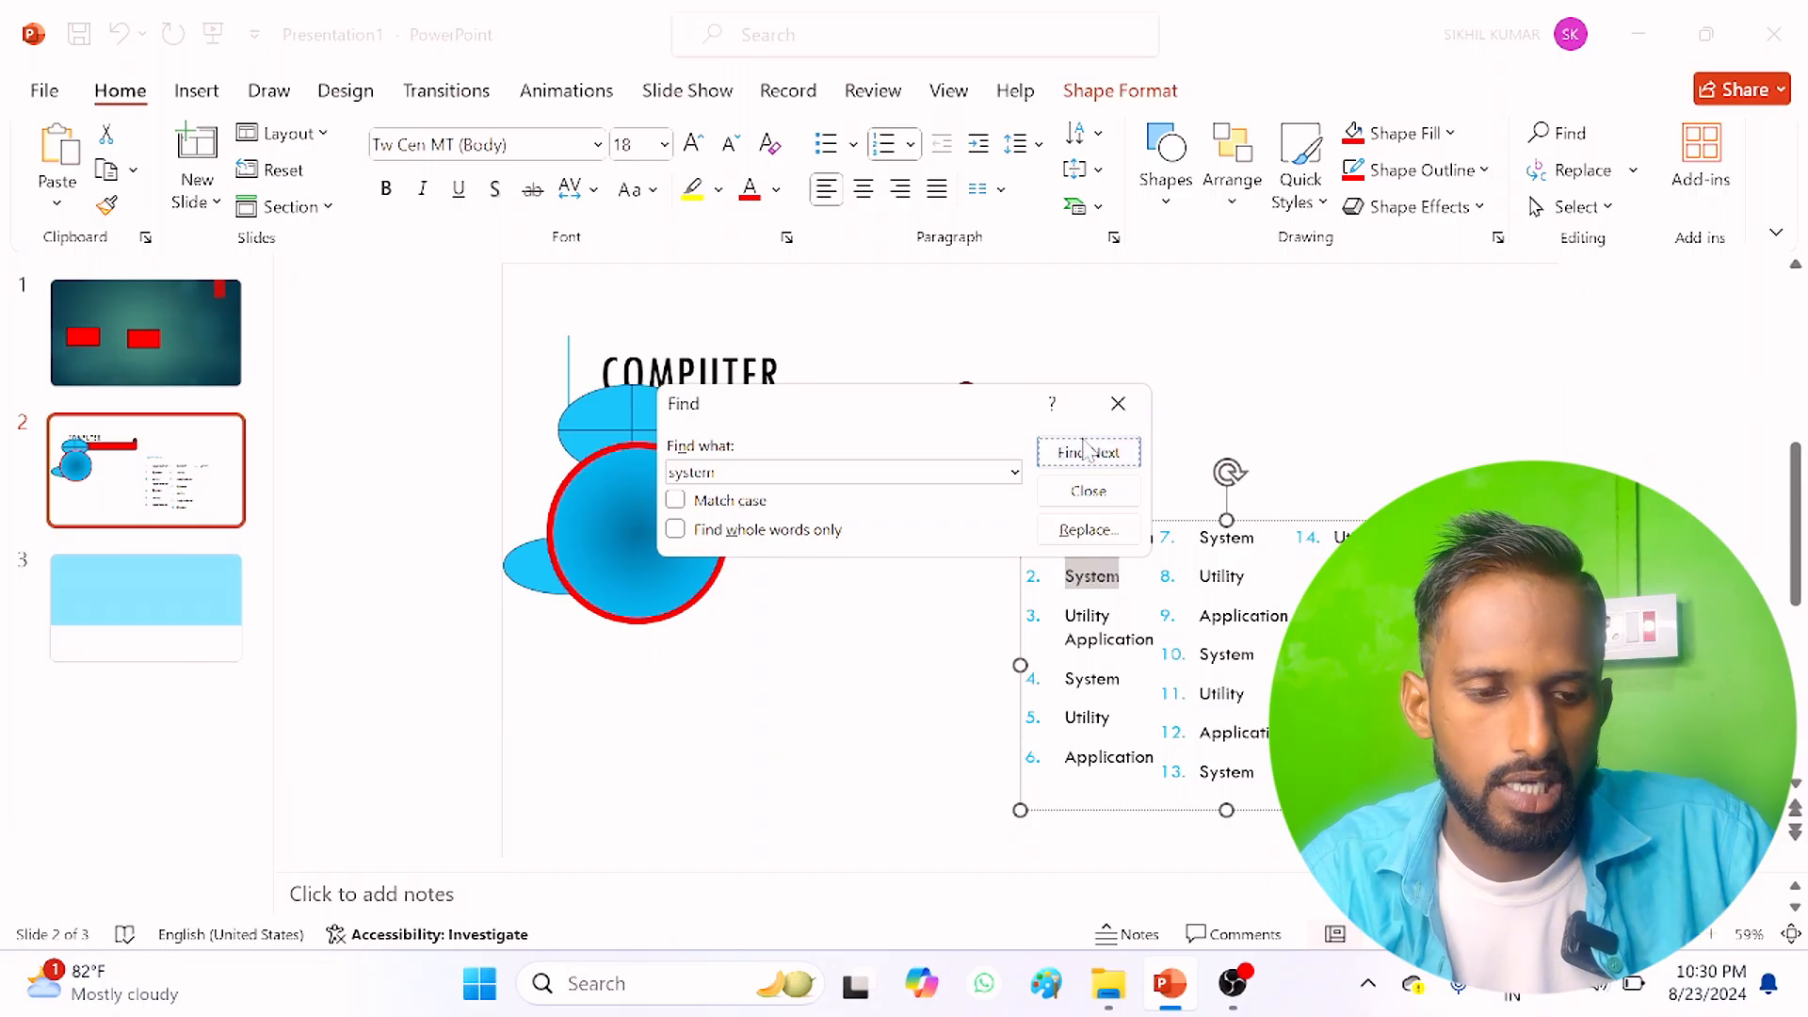
click(1090, 455)
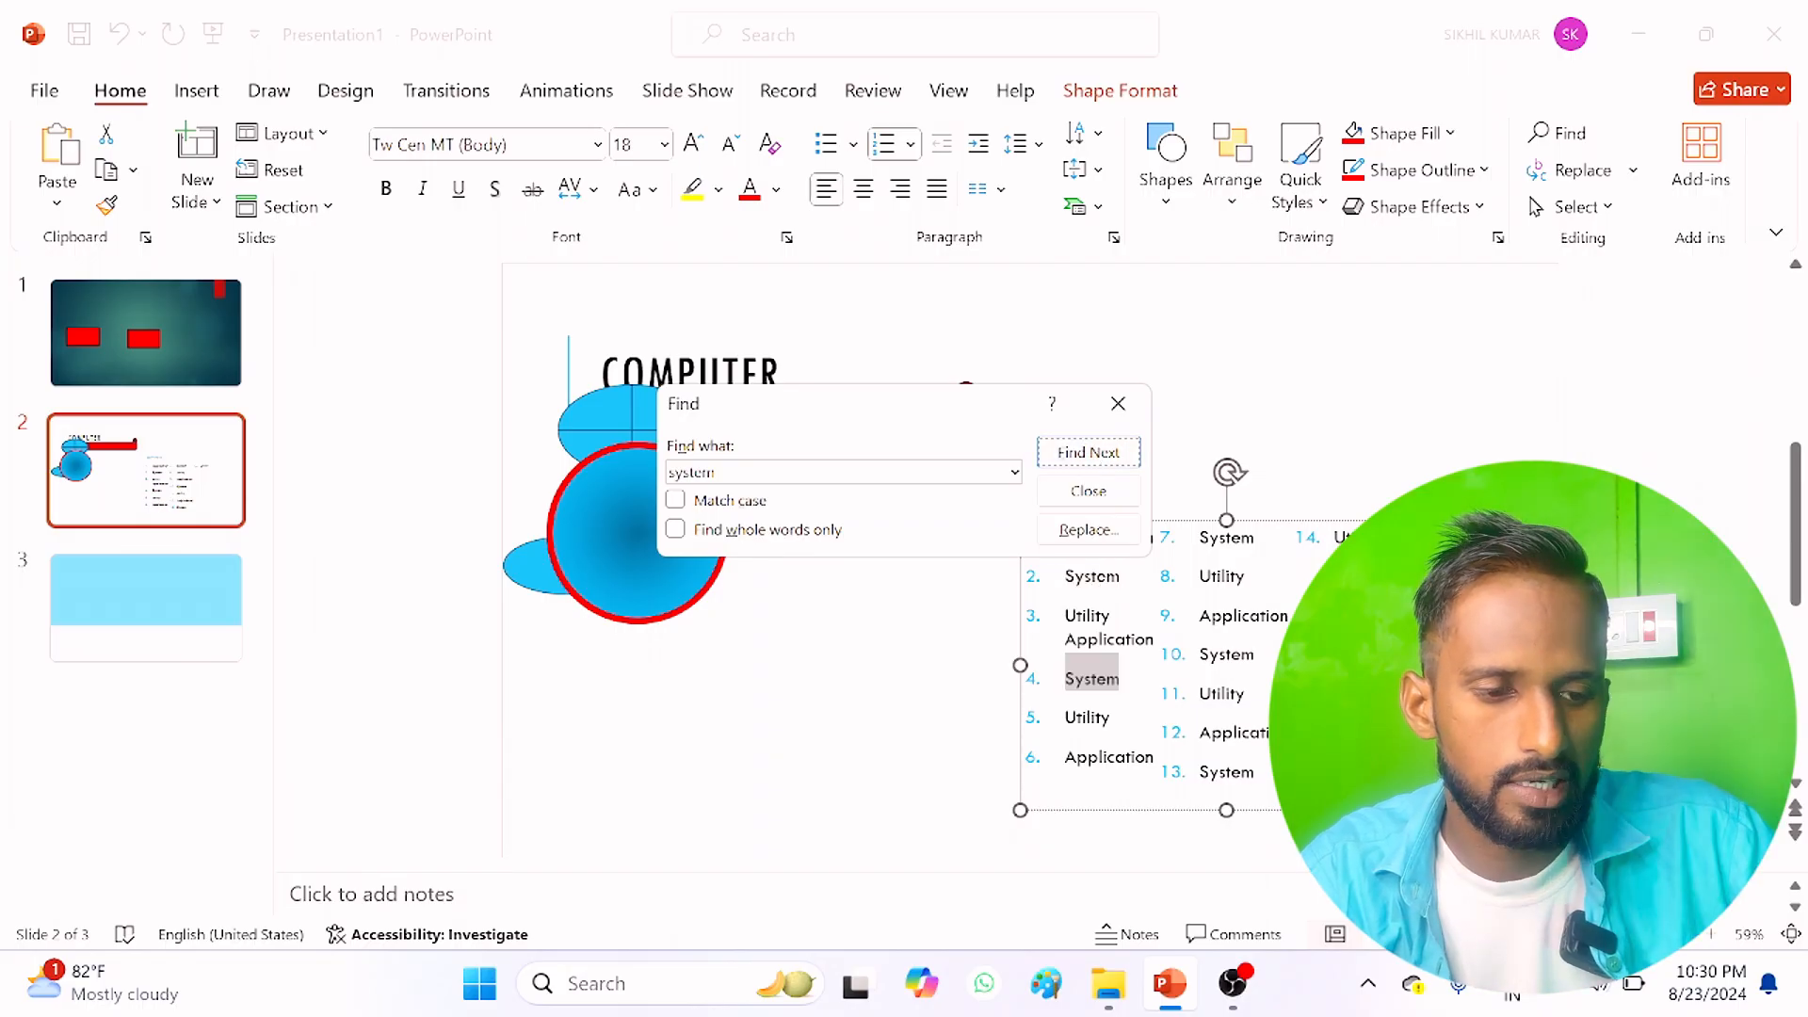
click(1094, 455)
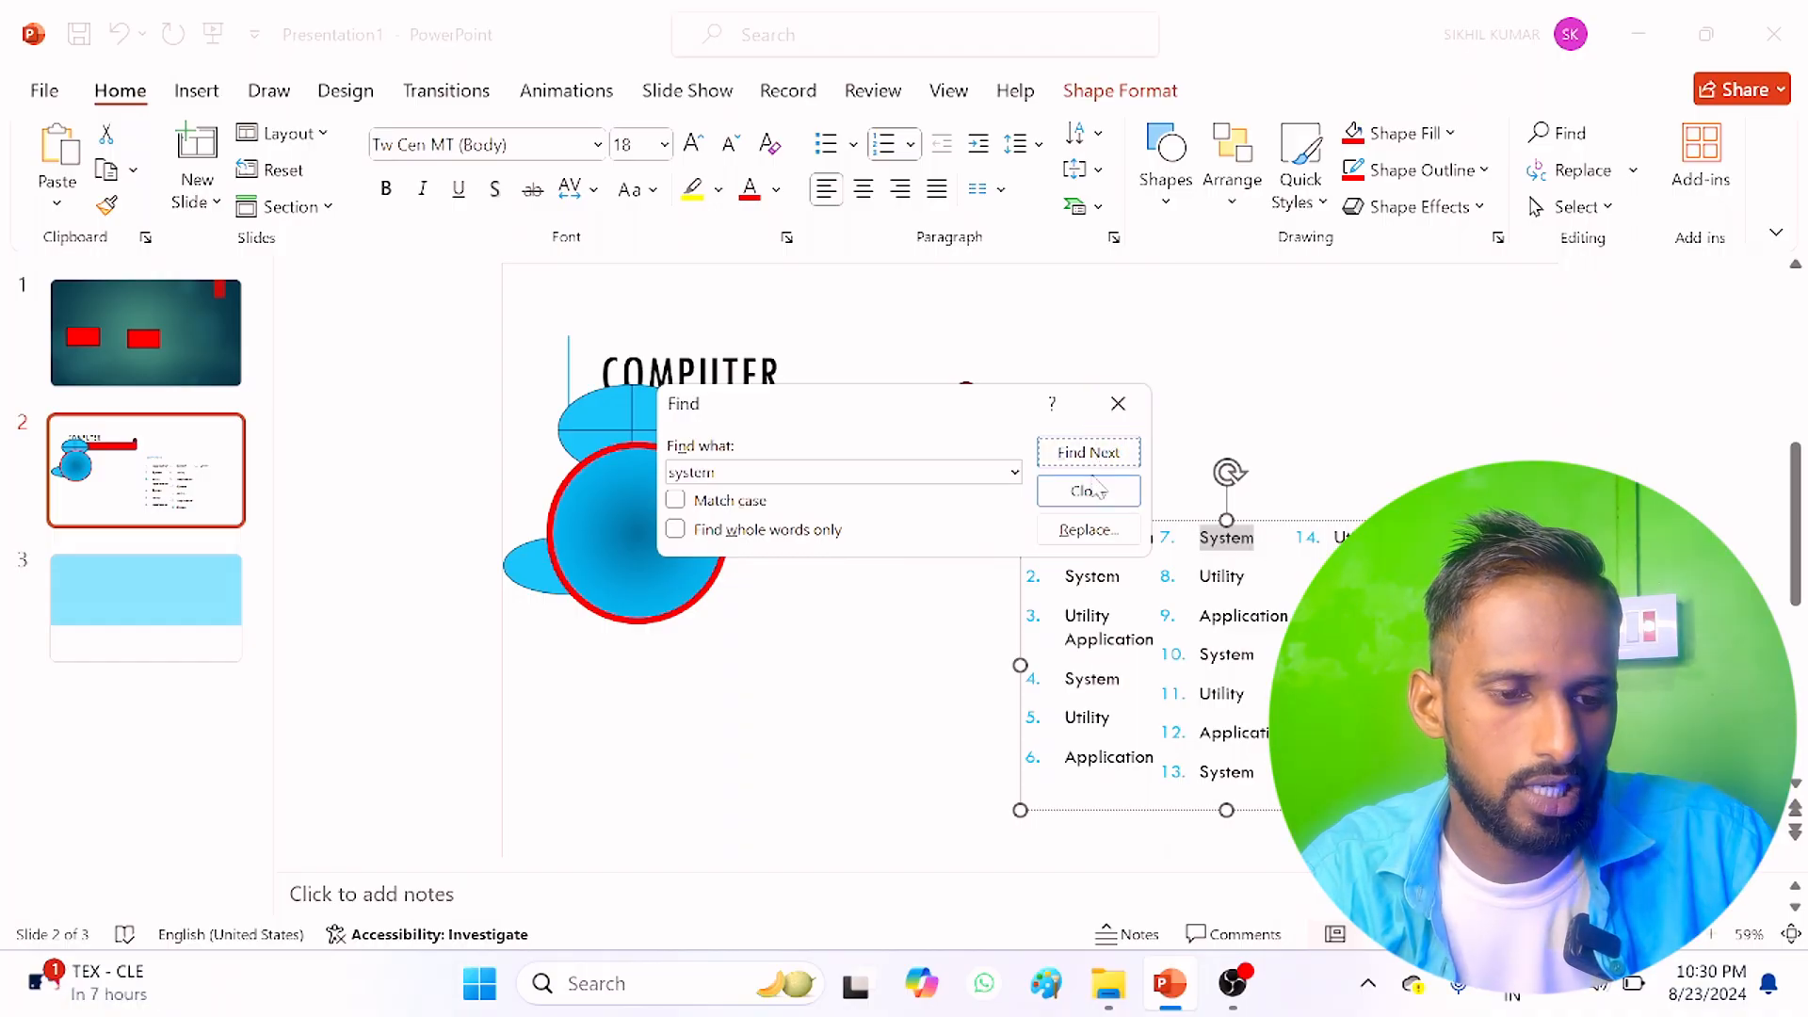
Step: Replace every occurrence of "system" in the presentation with "sys"
click(1112, 417)
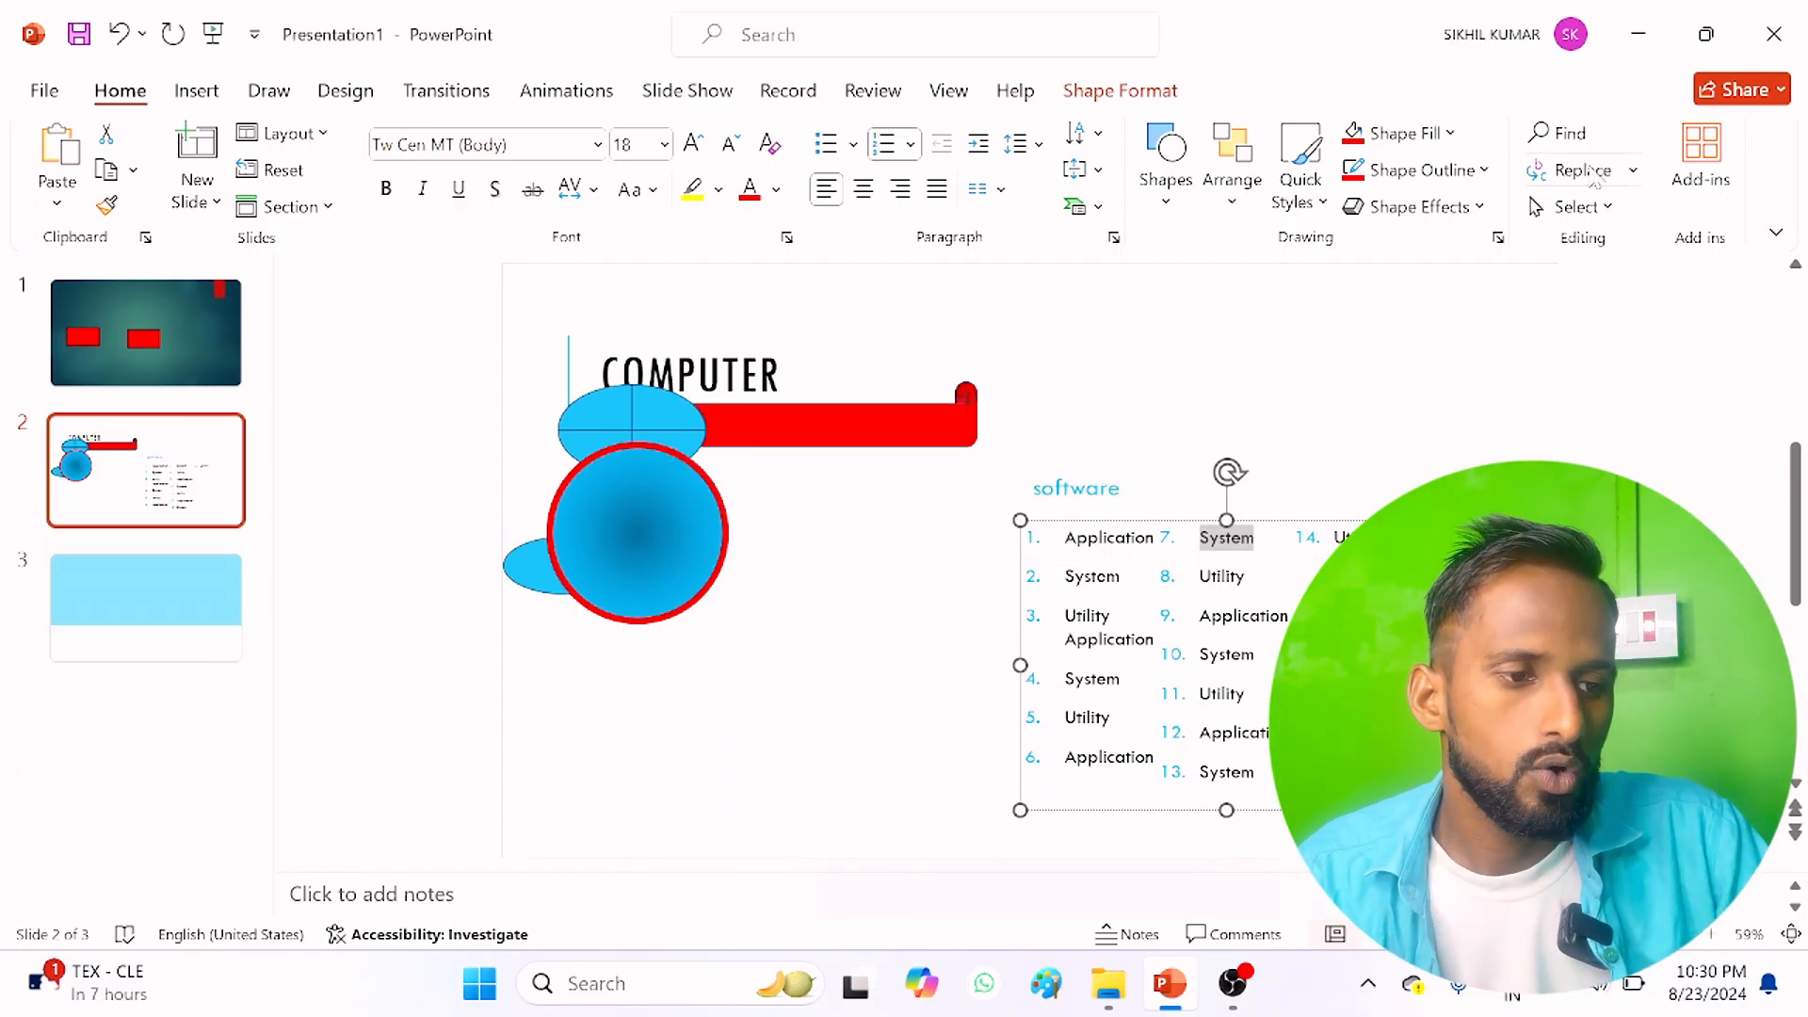
click(1583, 170)
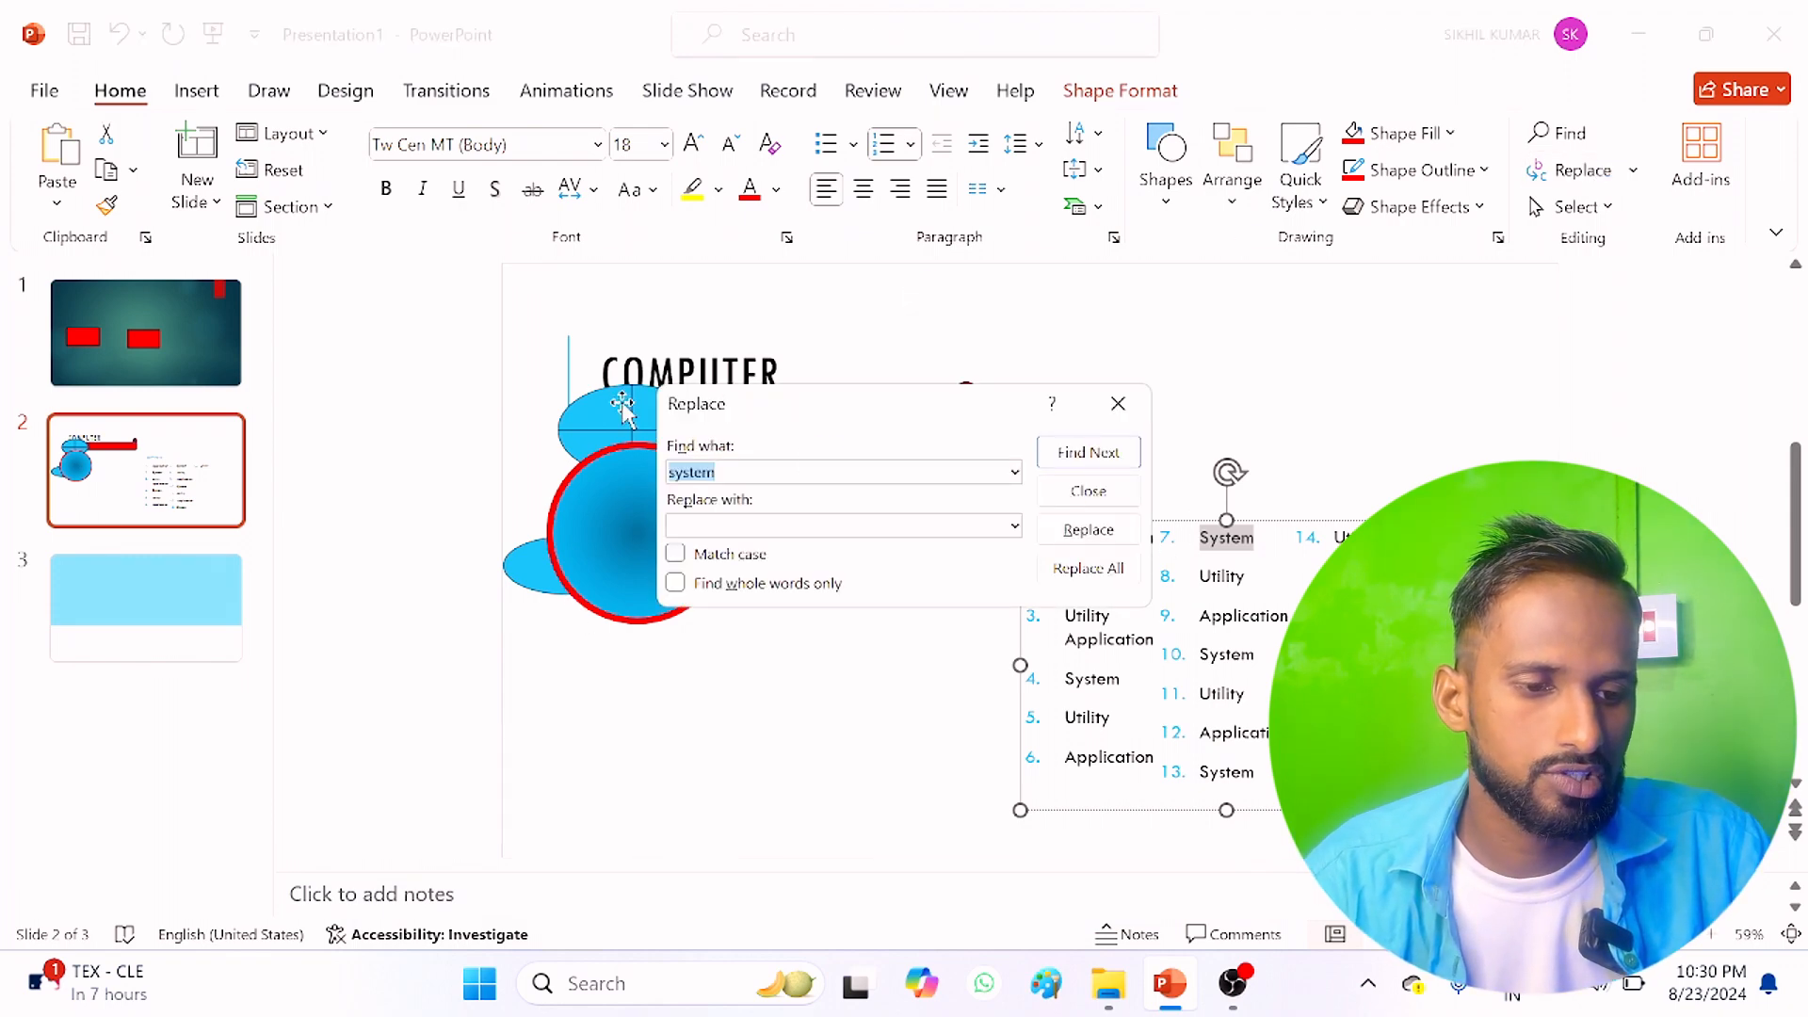
click(687, 524)
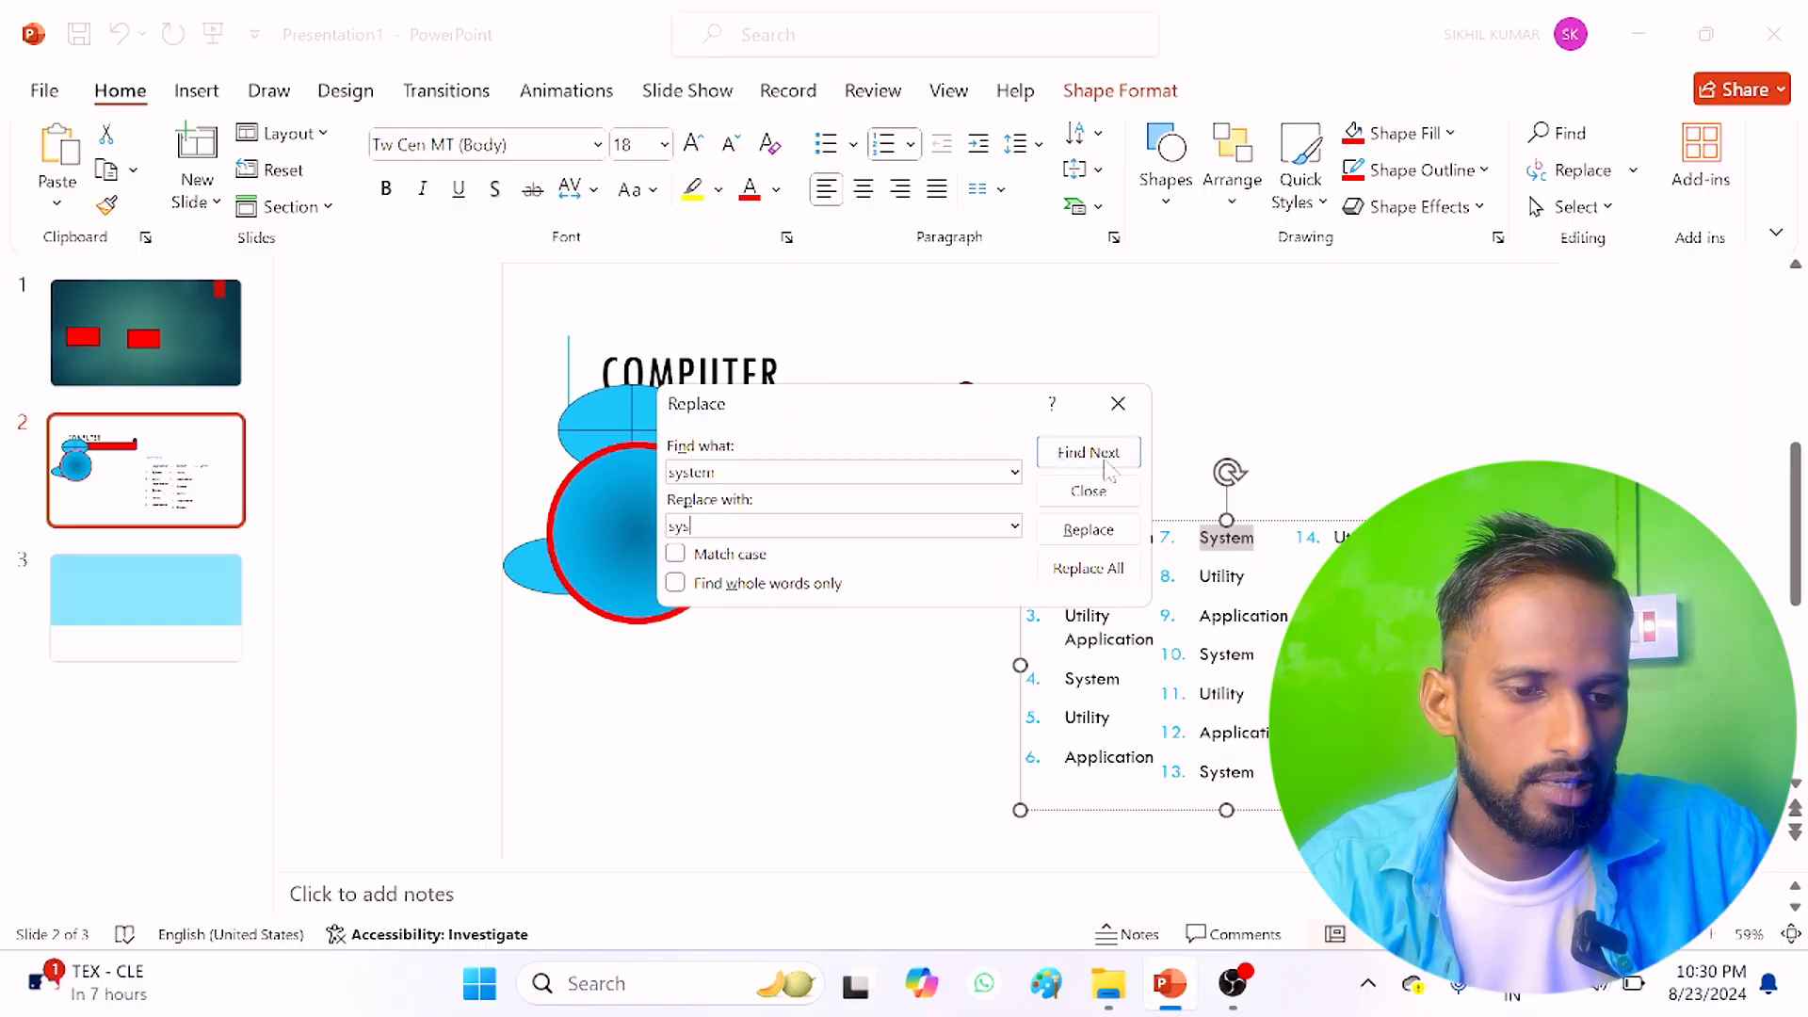
click(1100, 530)
click(1095, 570)
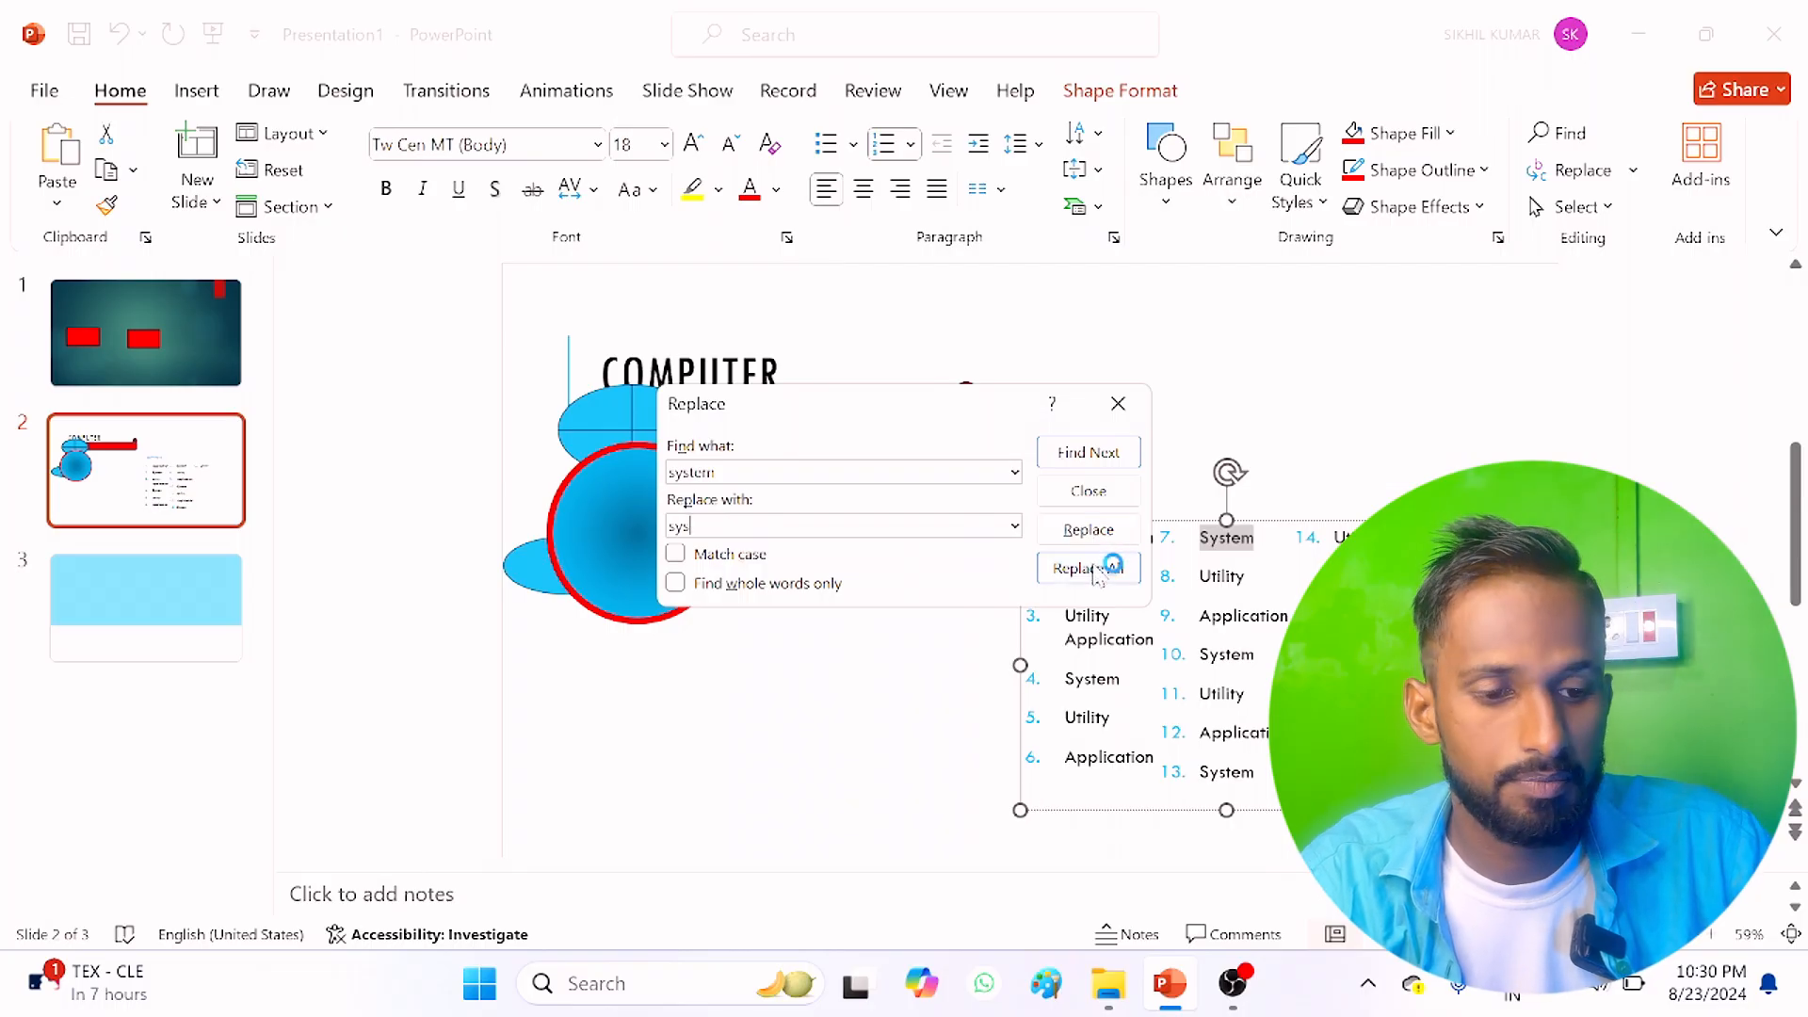
click(1095, 572)
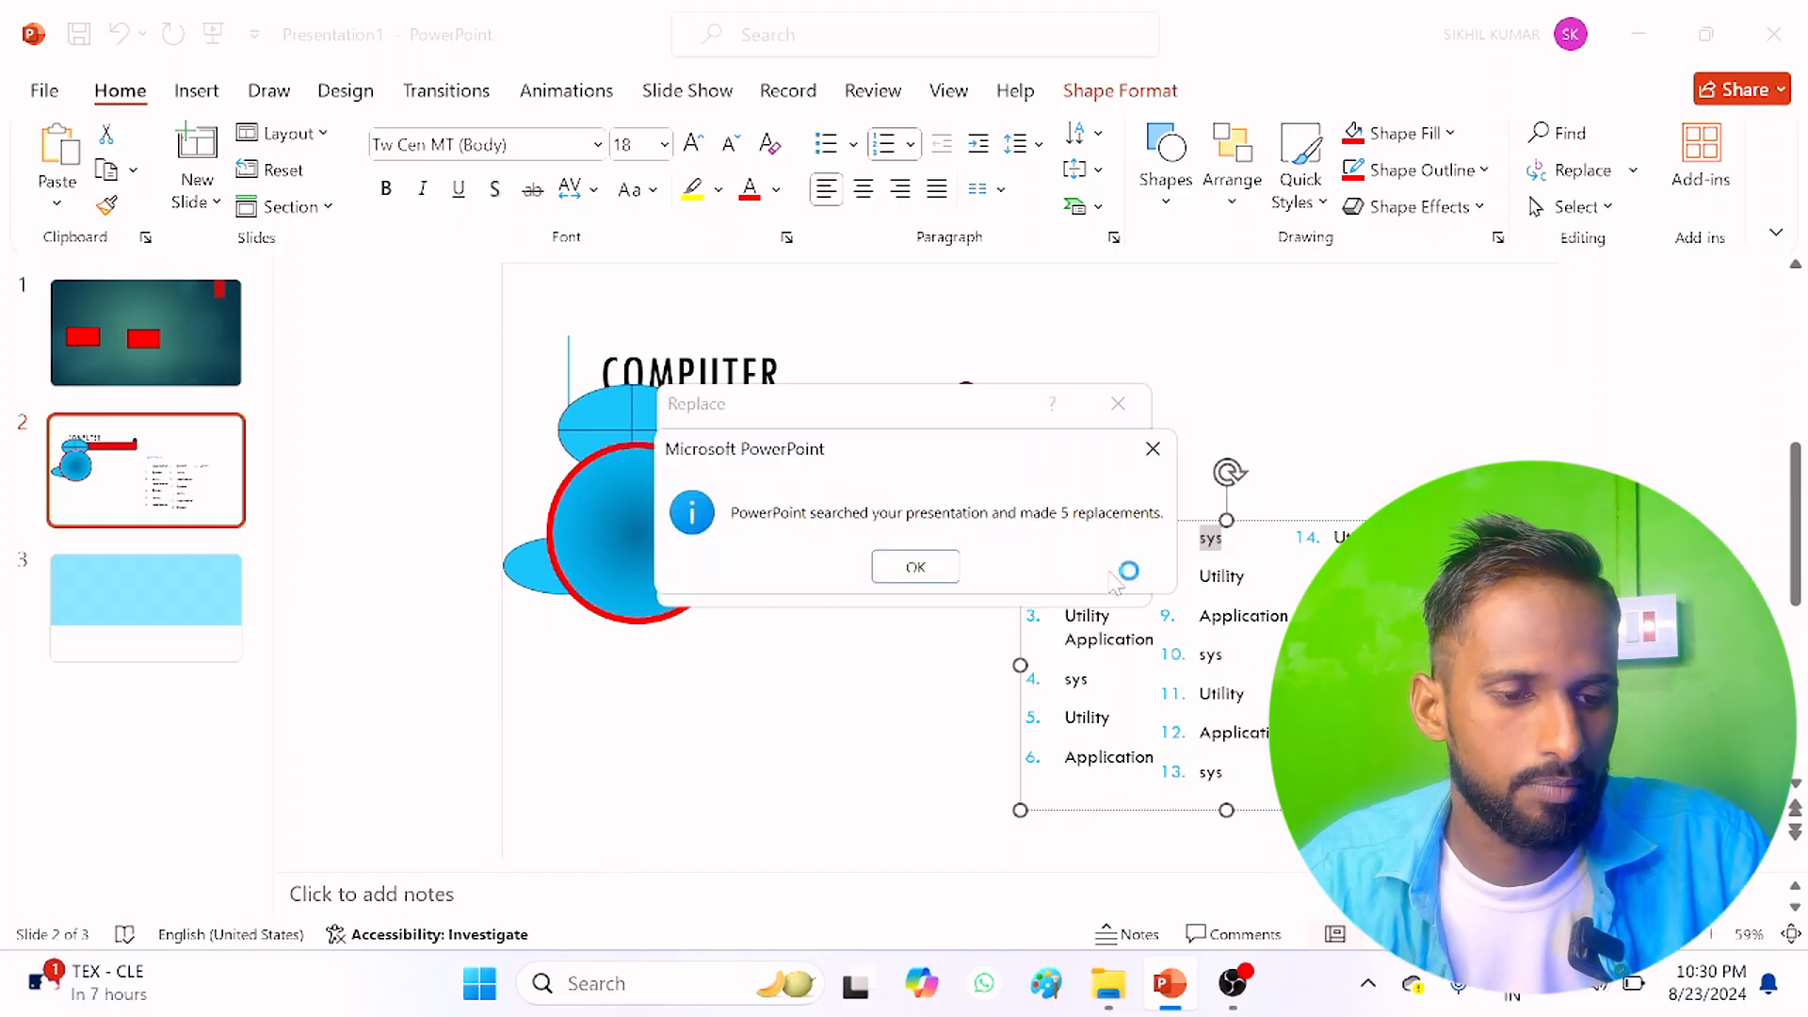
click(914, 567)
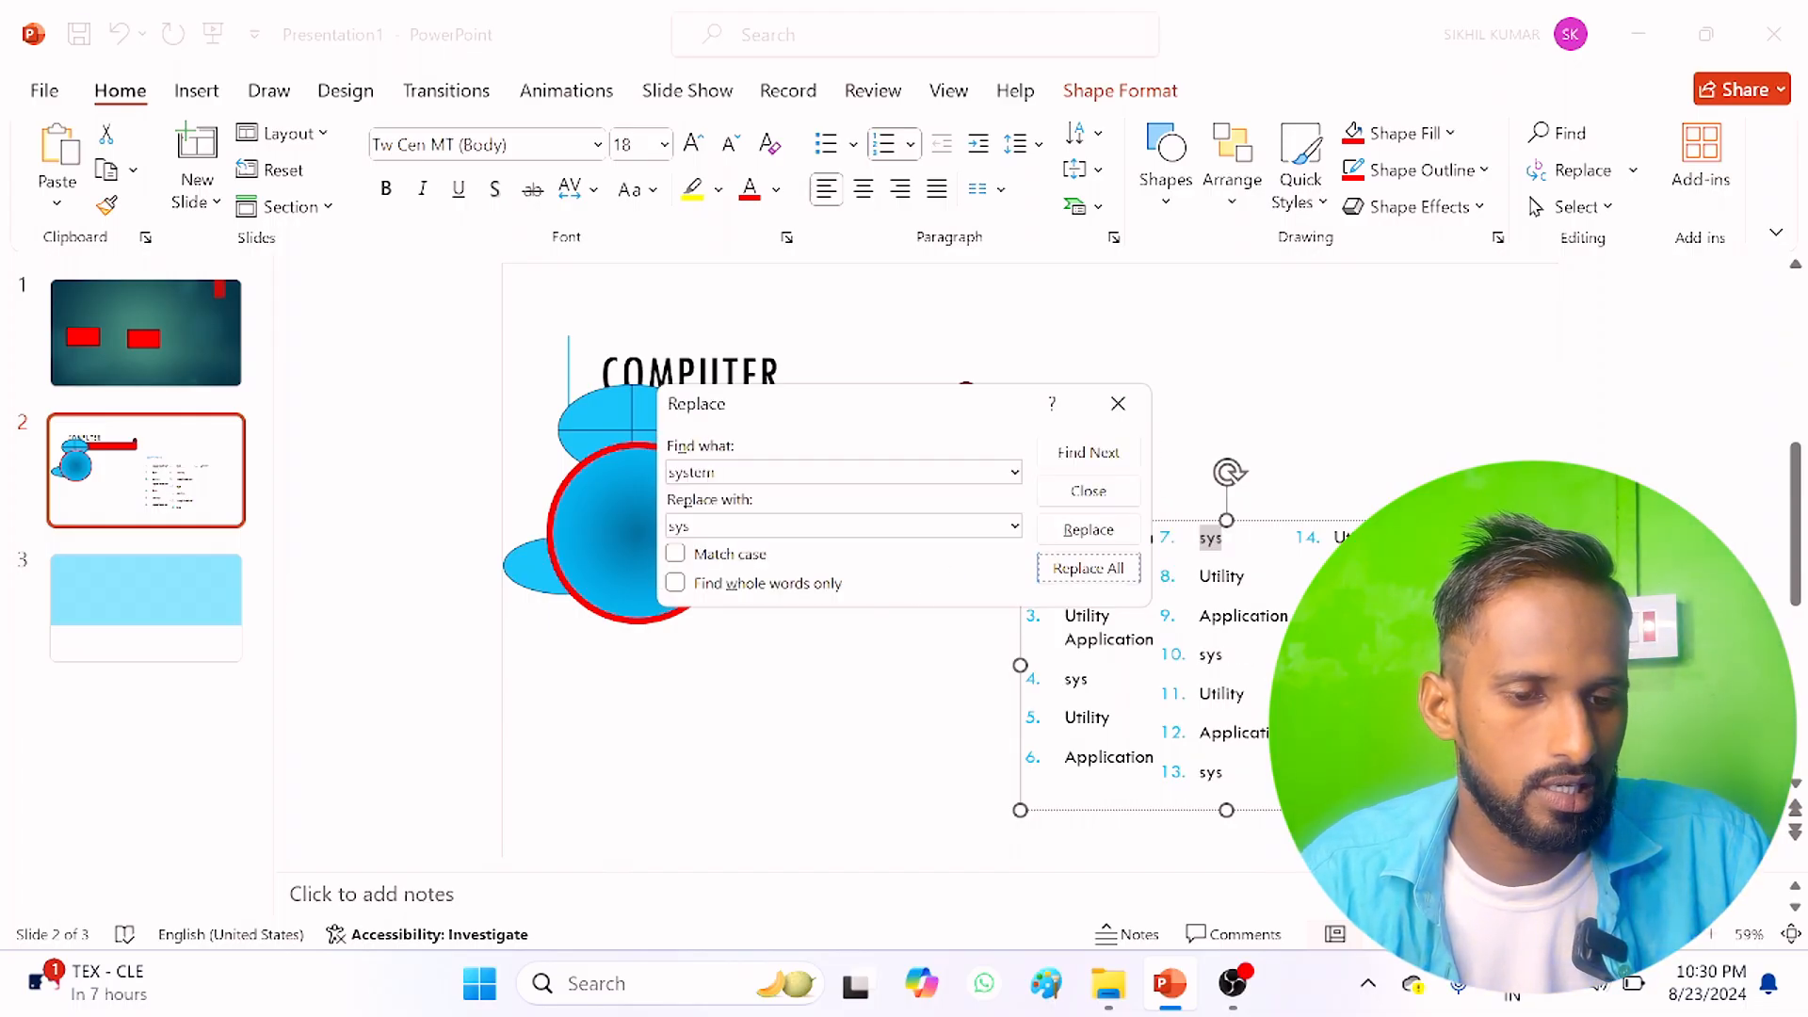
click(1118, 403)
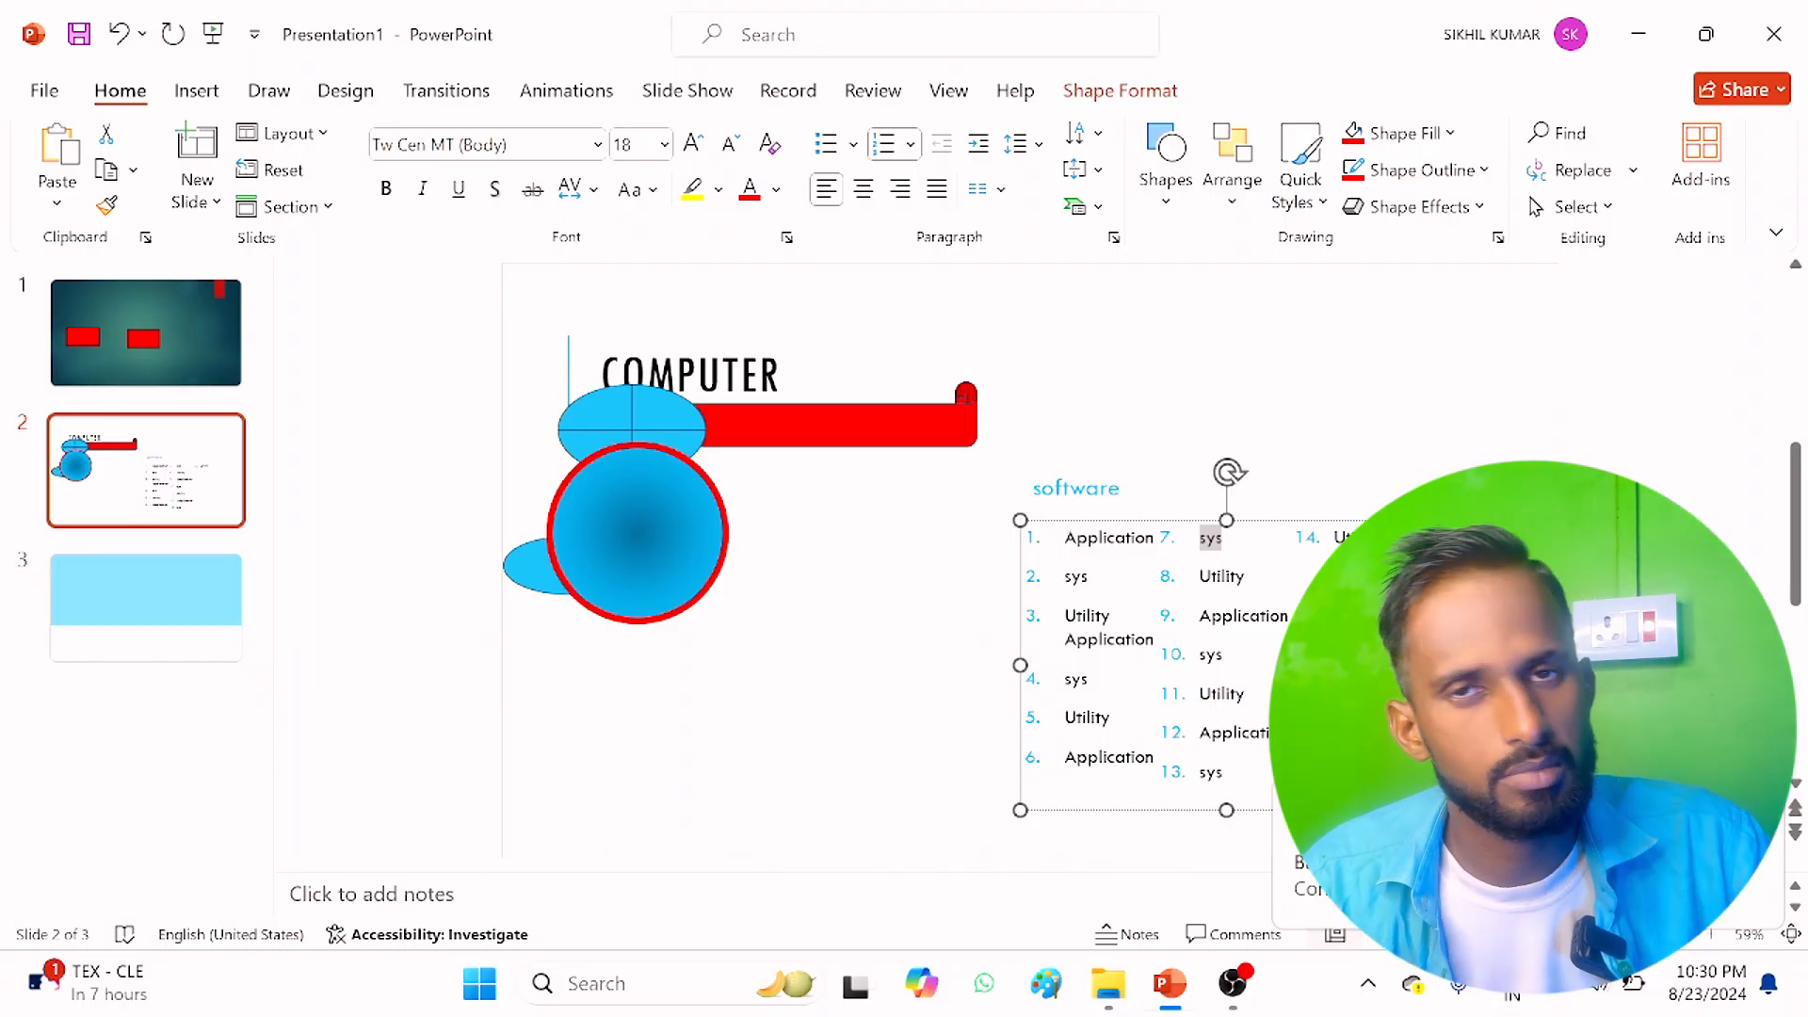
Step: Show the Selection Pane, select the red-outlined circle through it, and move the circle onto the upper end of the software list
click(1576, 206)
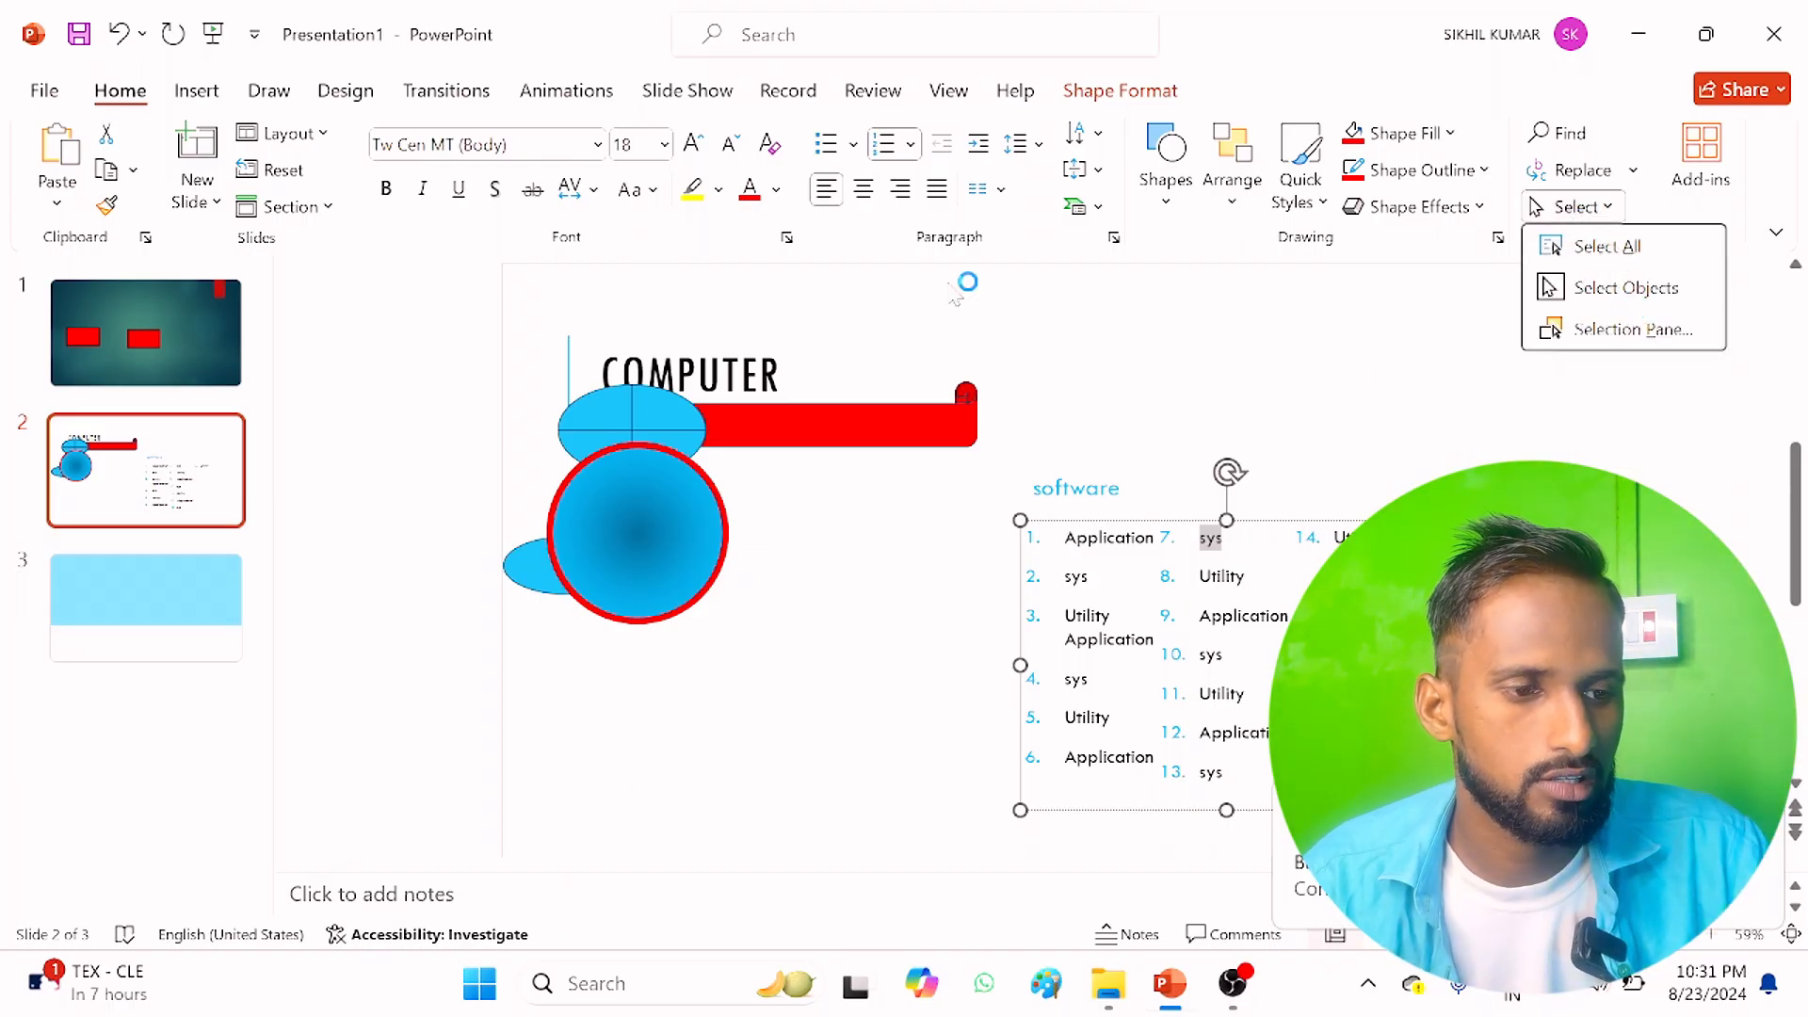
click(1609, 331)
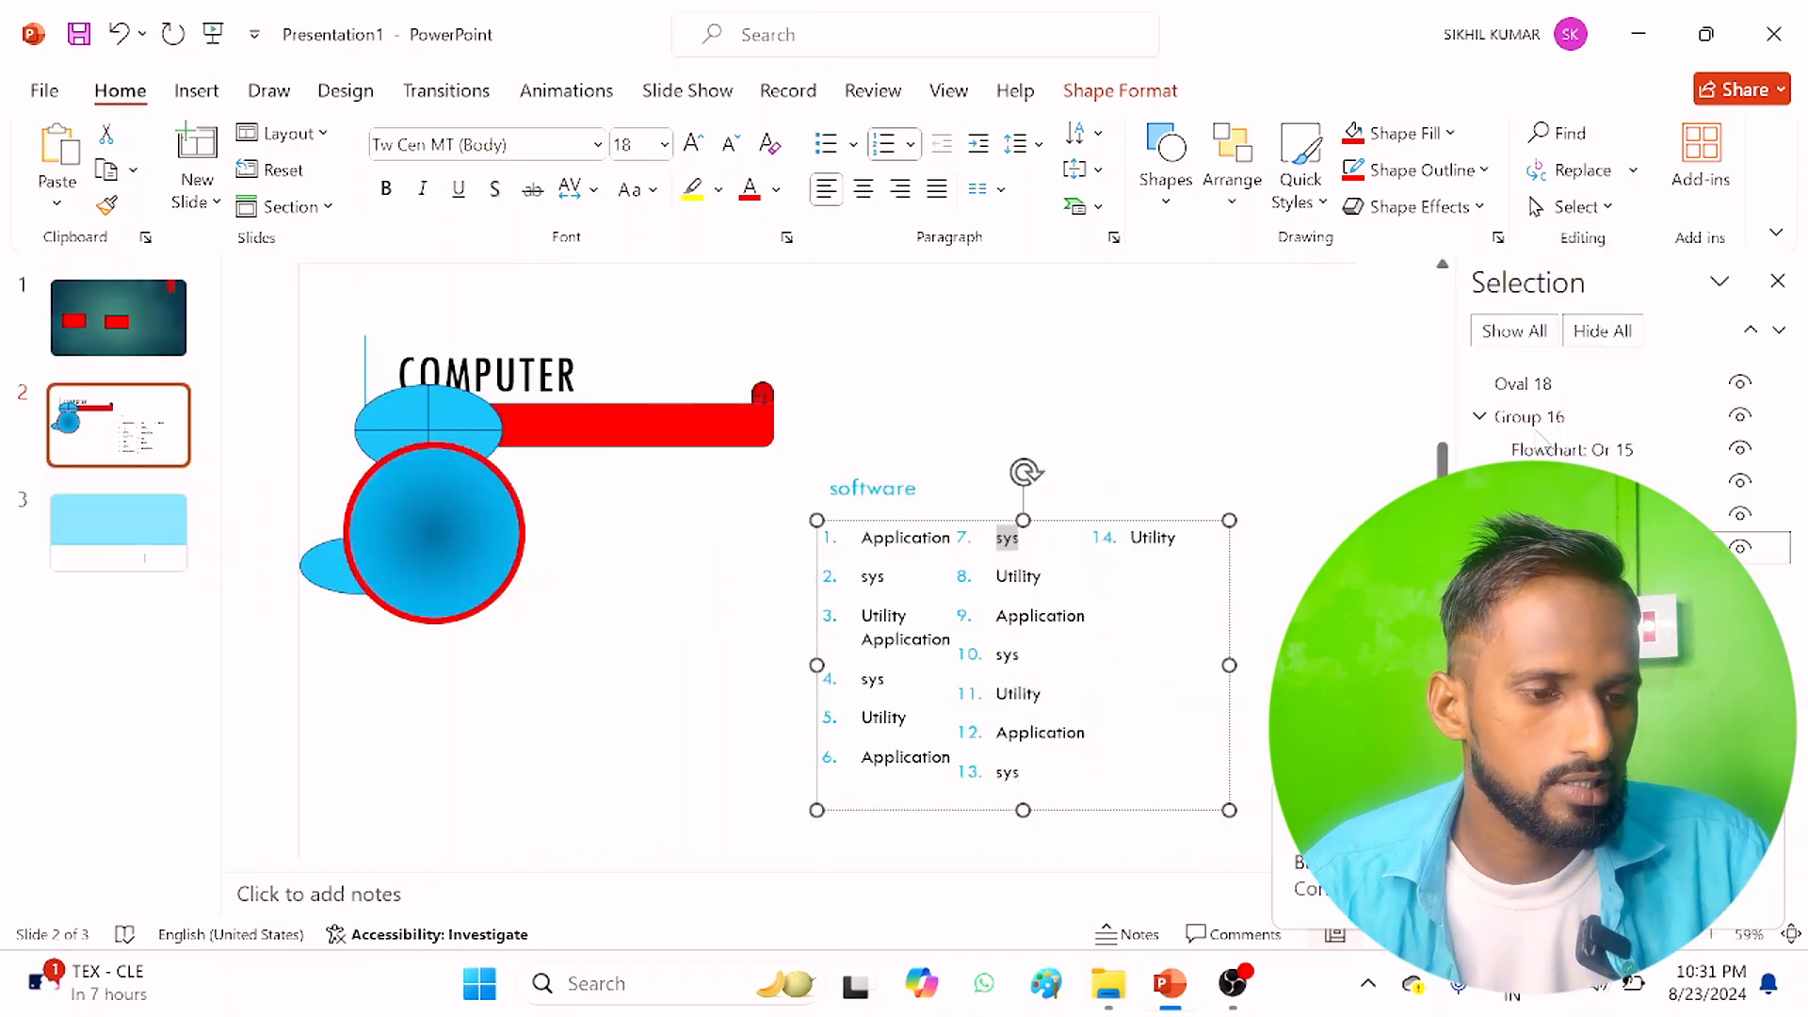
click(1554, 383)
drag(418, 525, 1059, 436)
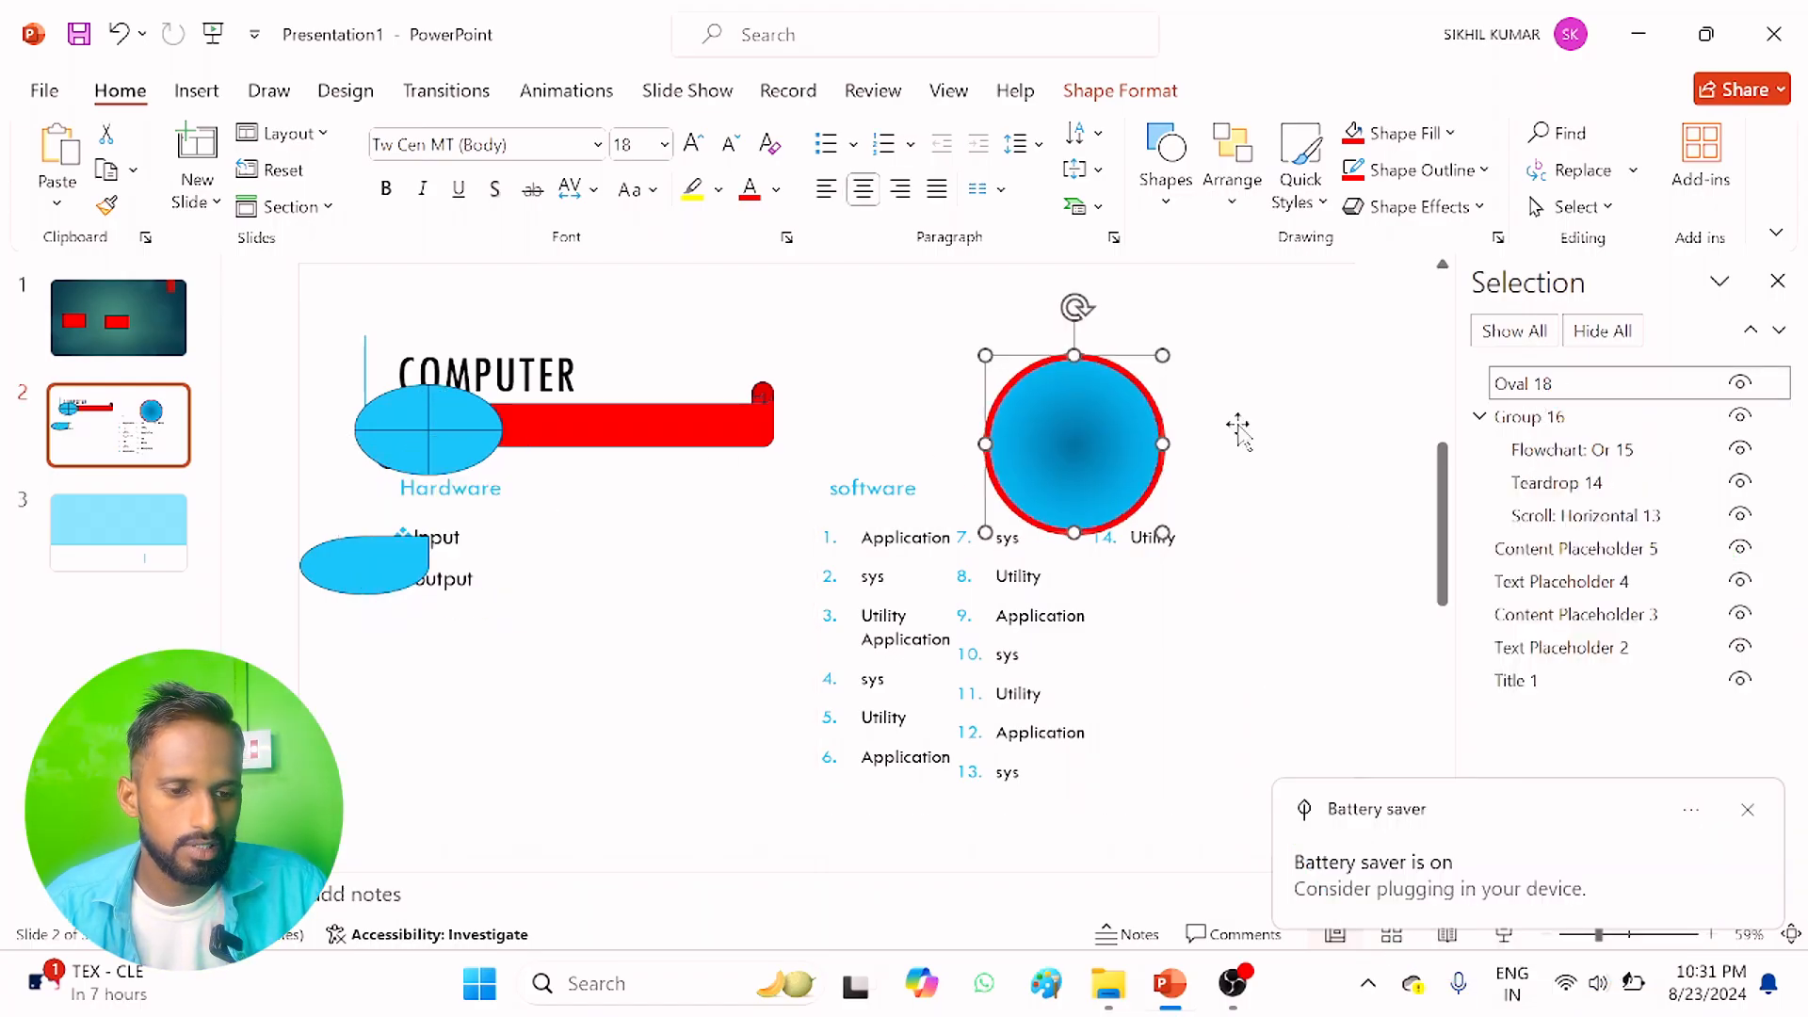
Step: Select the shape group and each of its members, crossed ellipse, teardrop and horizontal scroll, one by one through the Selection Pane, and close the pane
click(1530, 416)
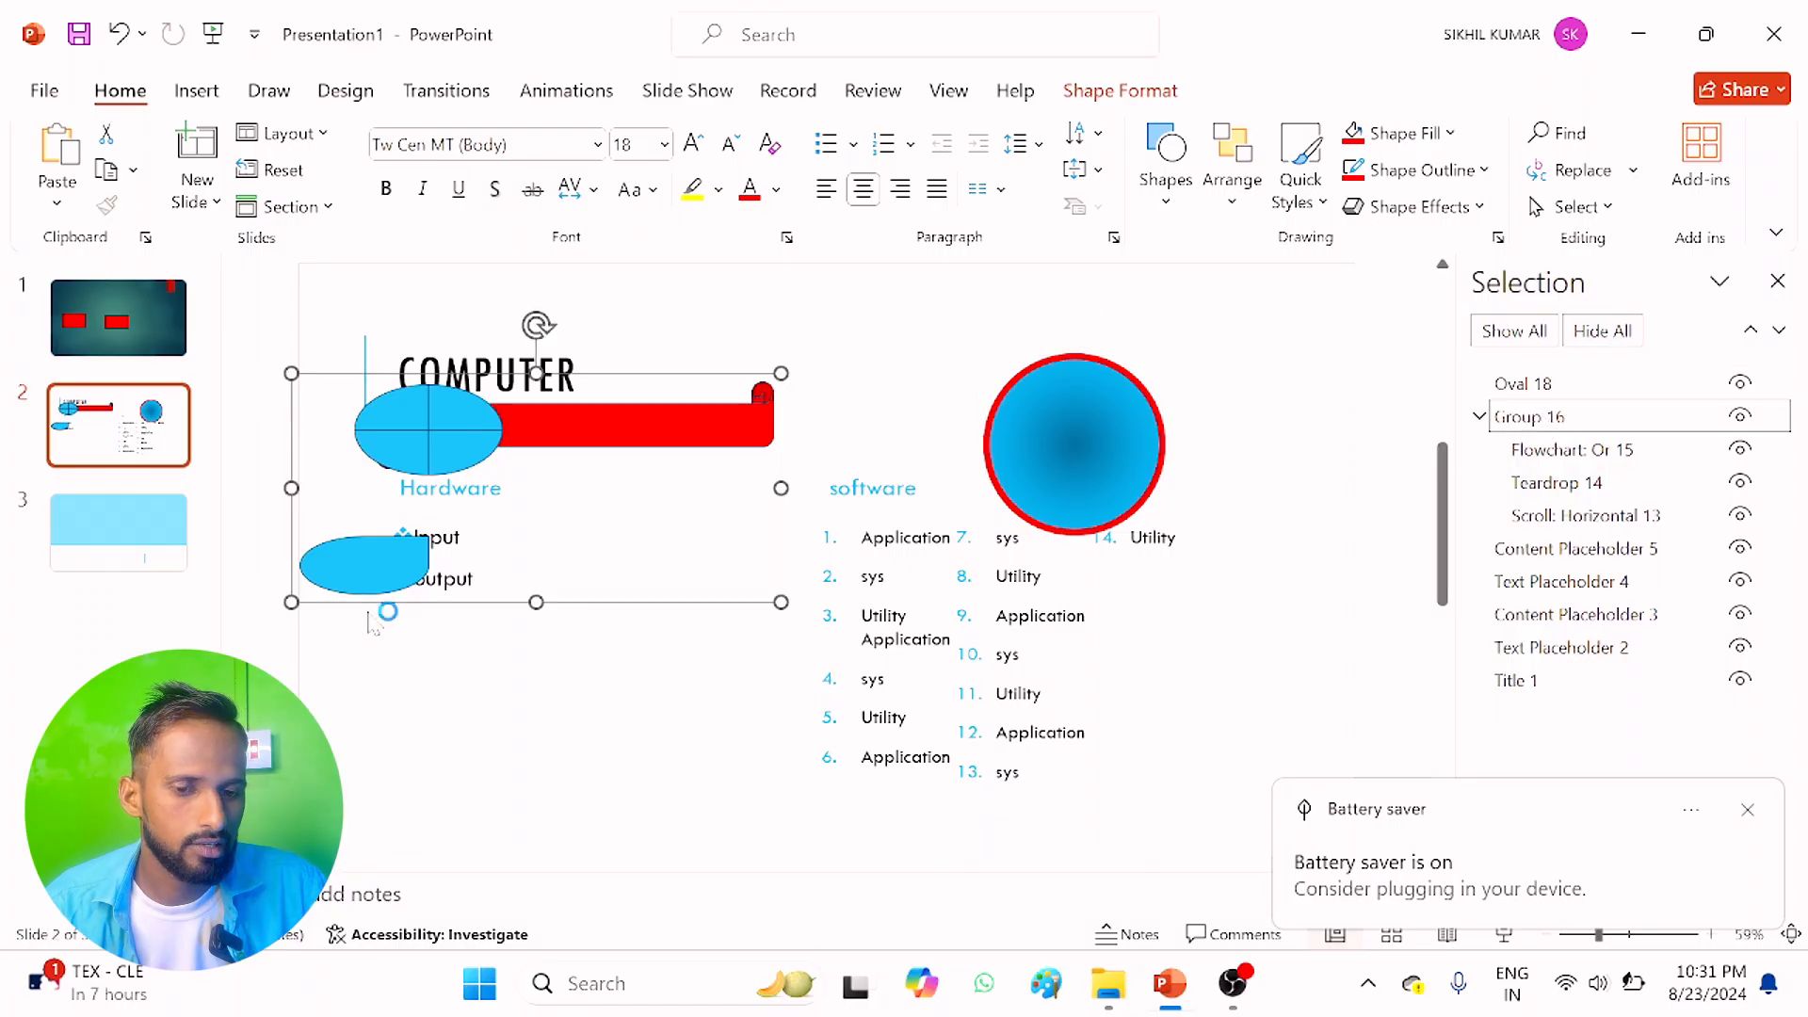
click(1582, 452)
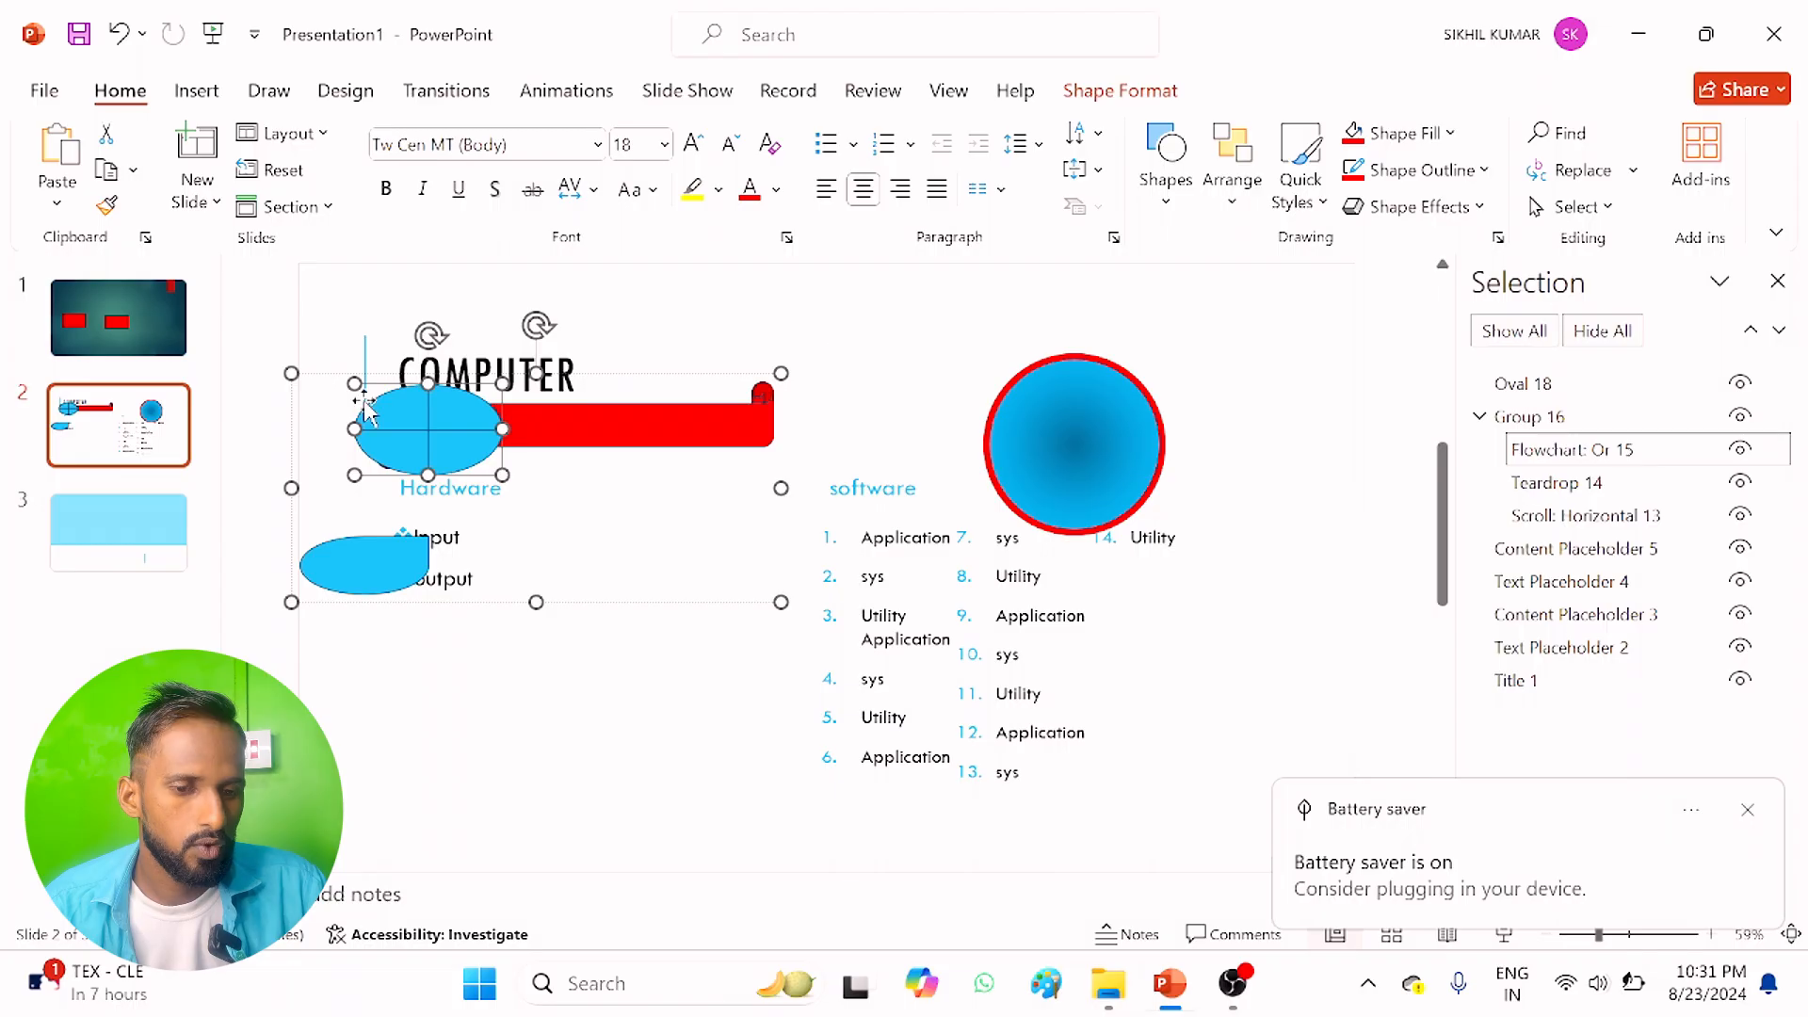
click(1596, 485)
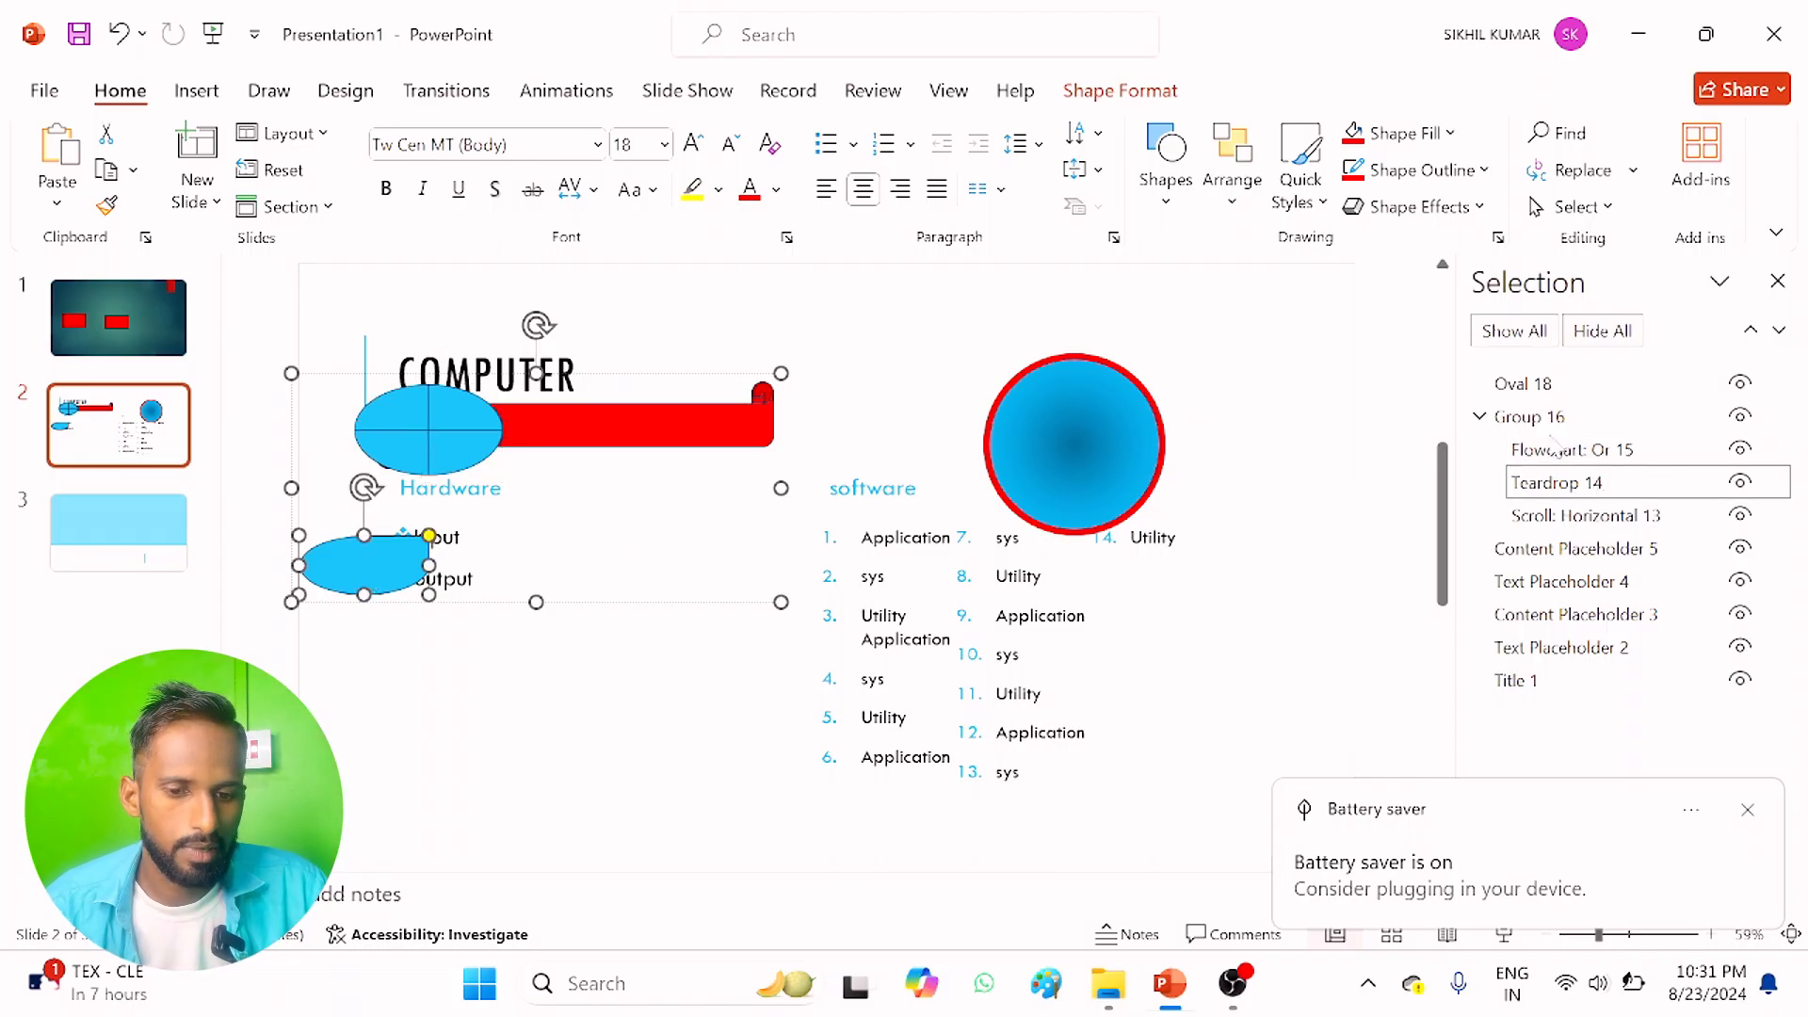
click(1571, 516)
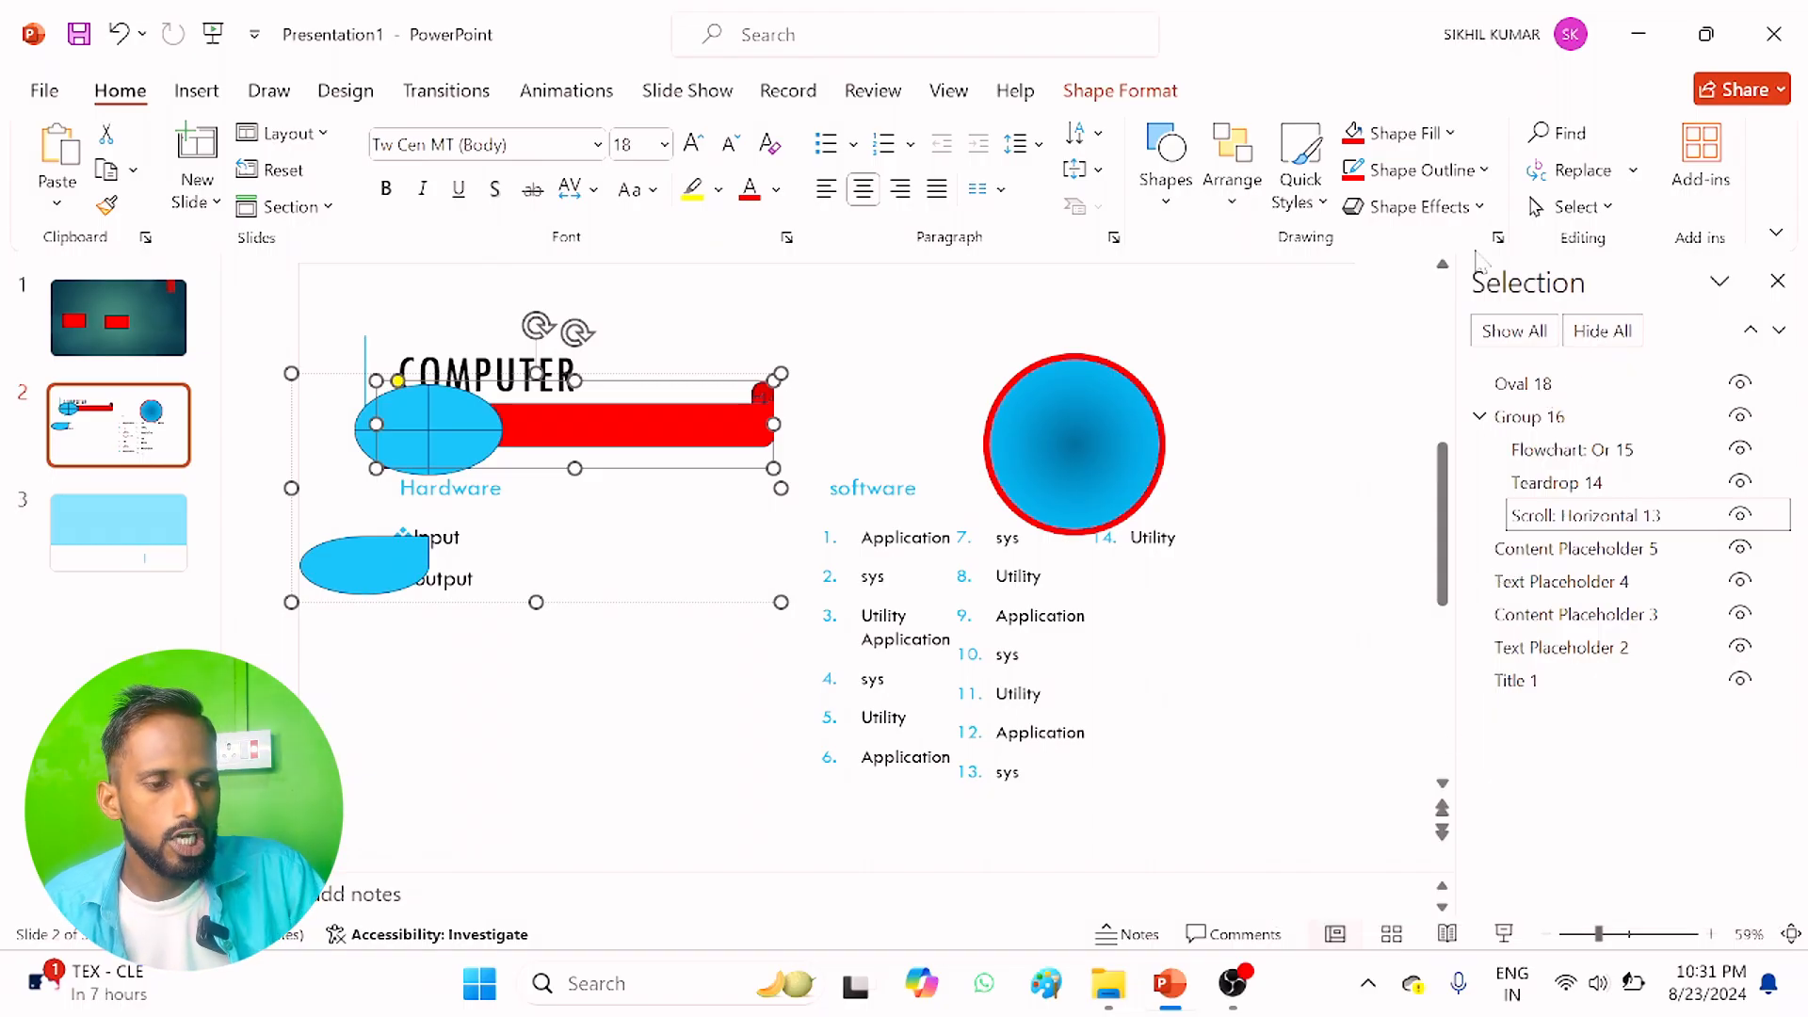
click(1606, 207)
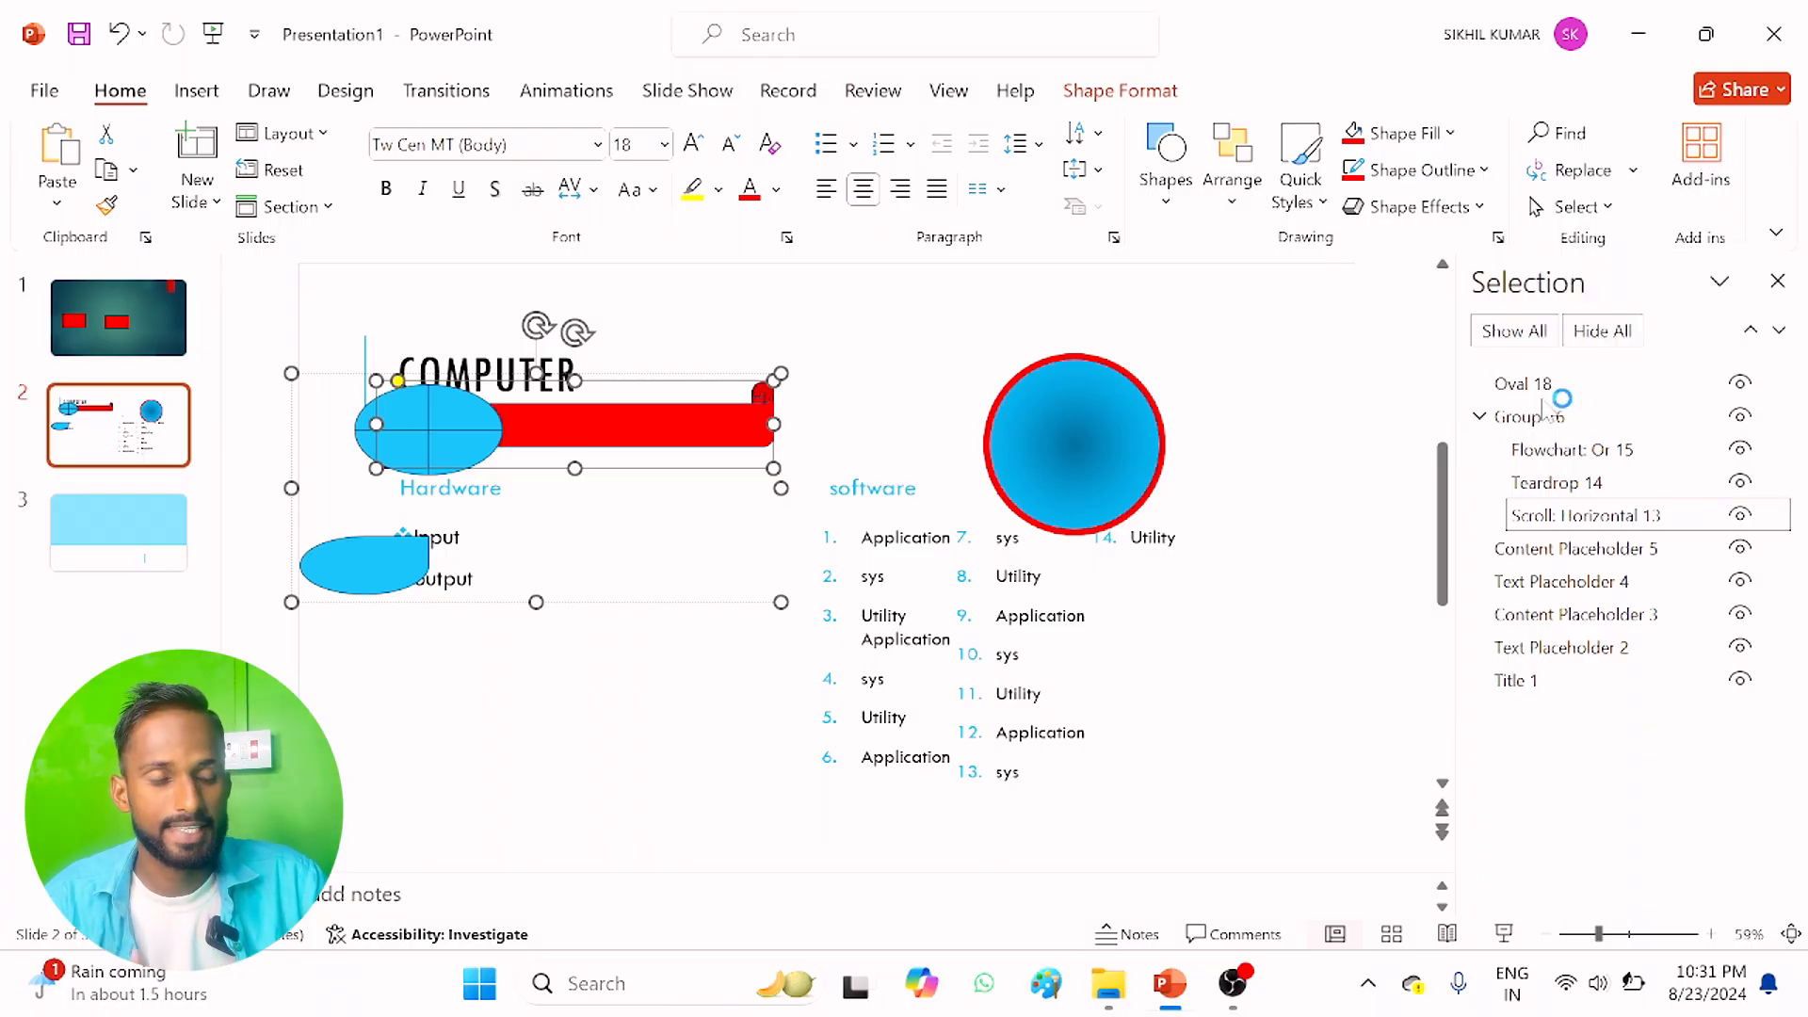
click(1777, 280)
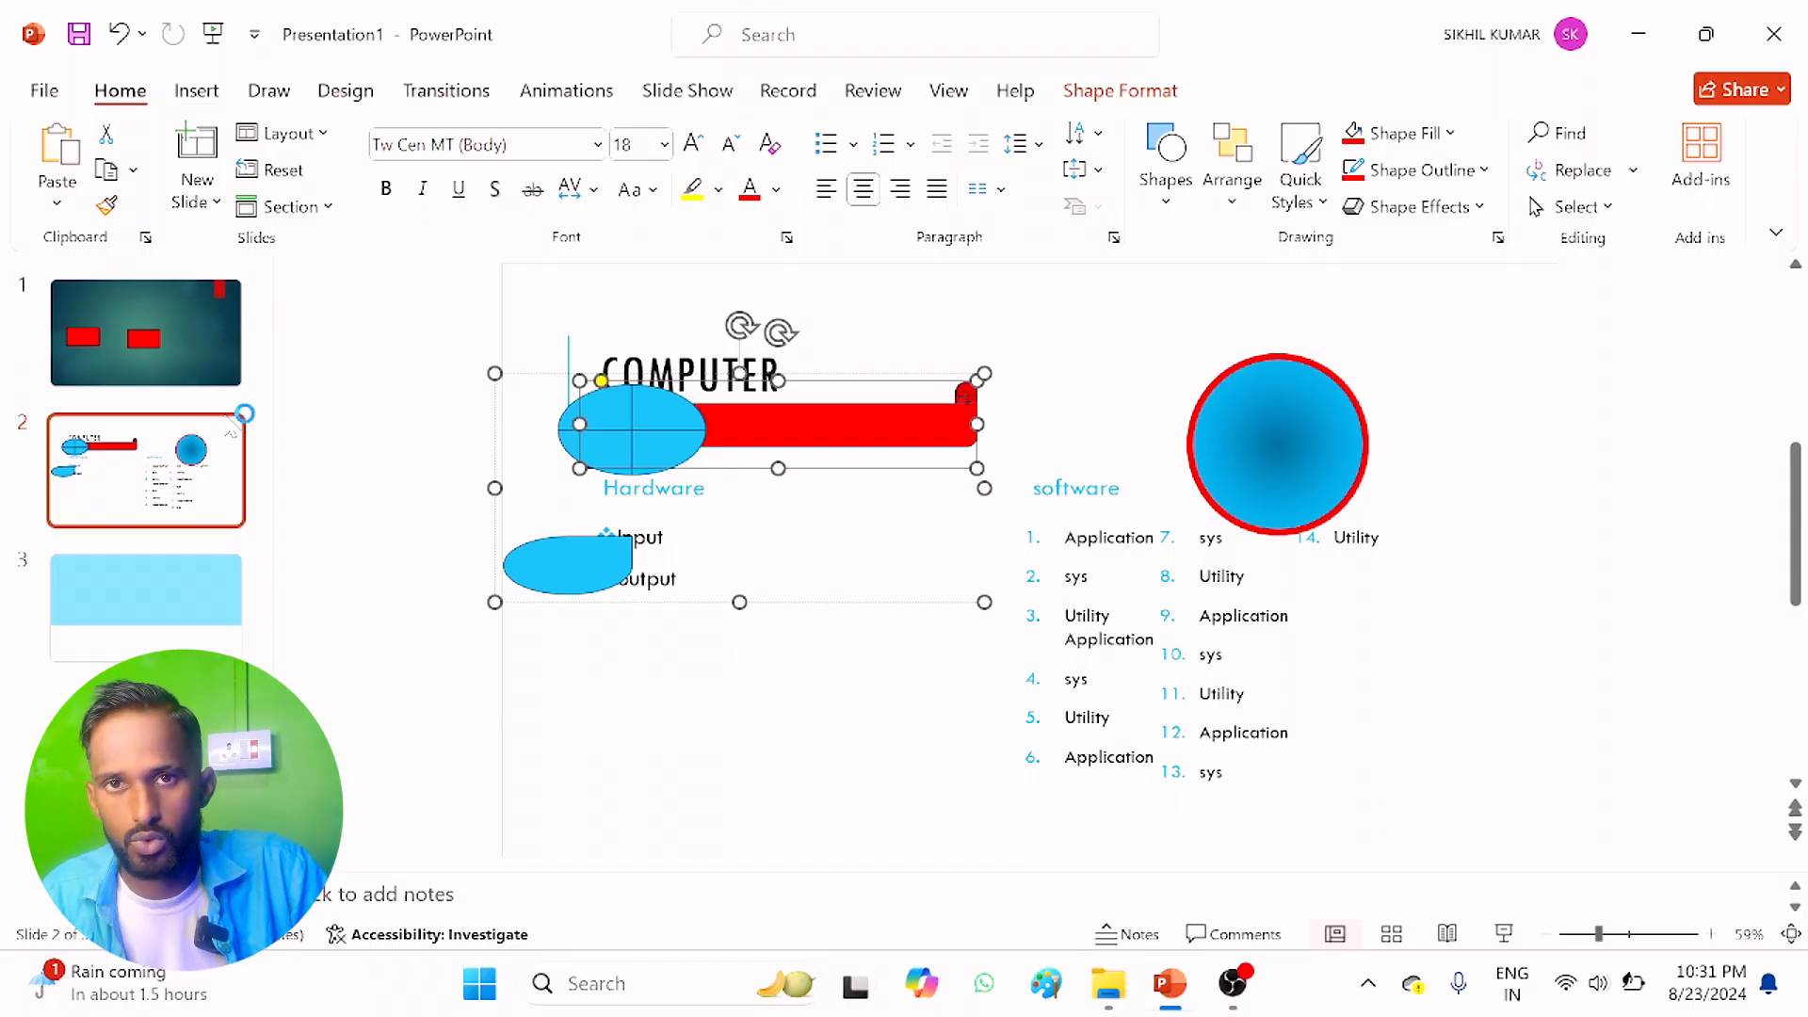
click(197, 91)
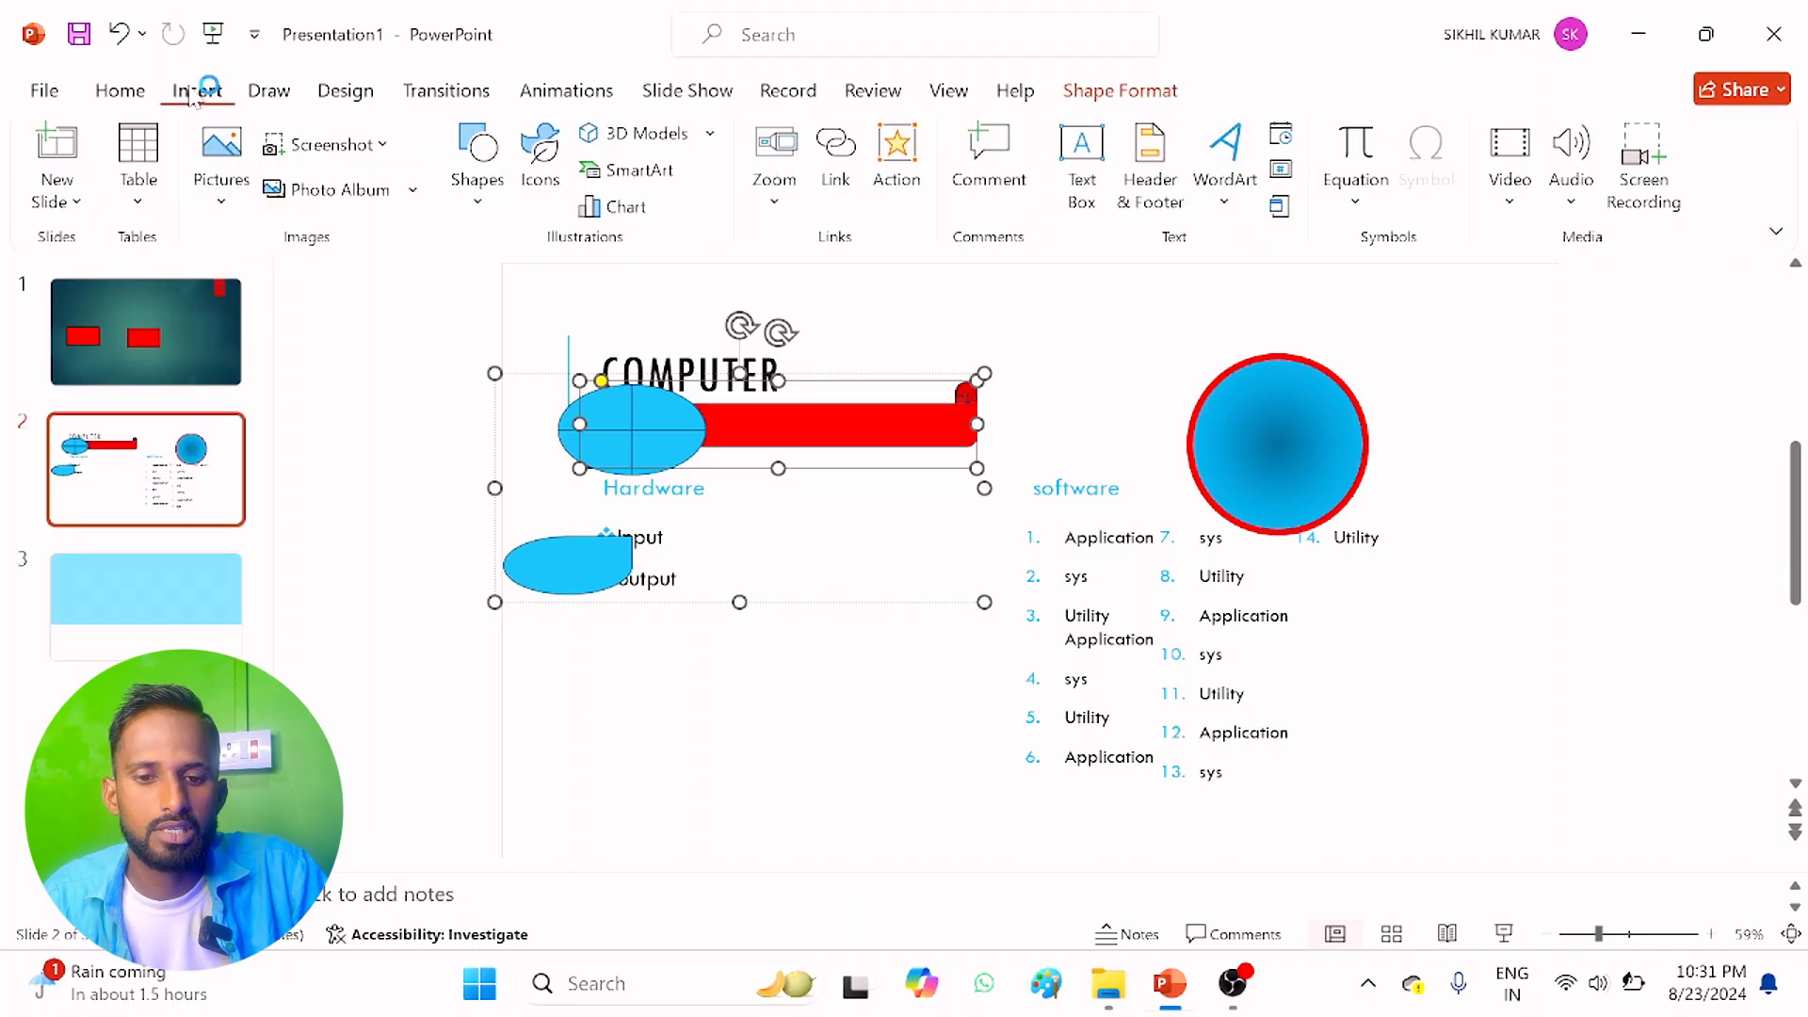
click(115, 90)
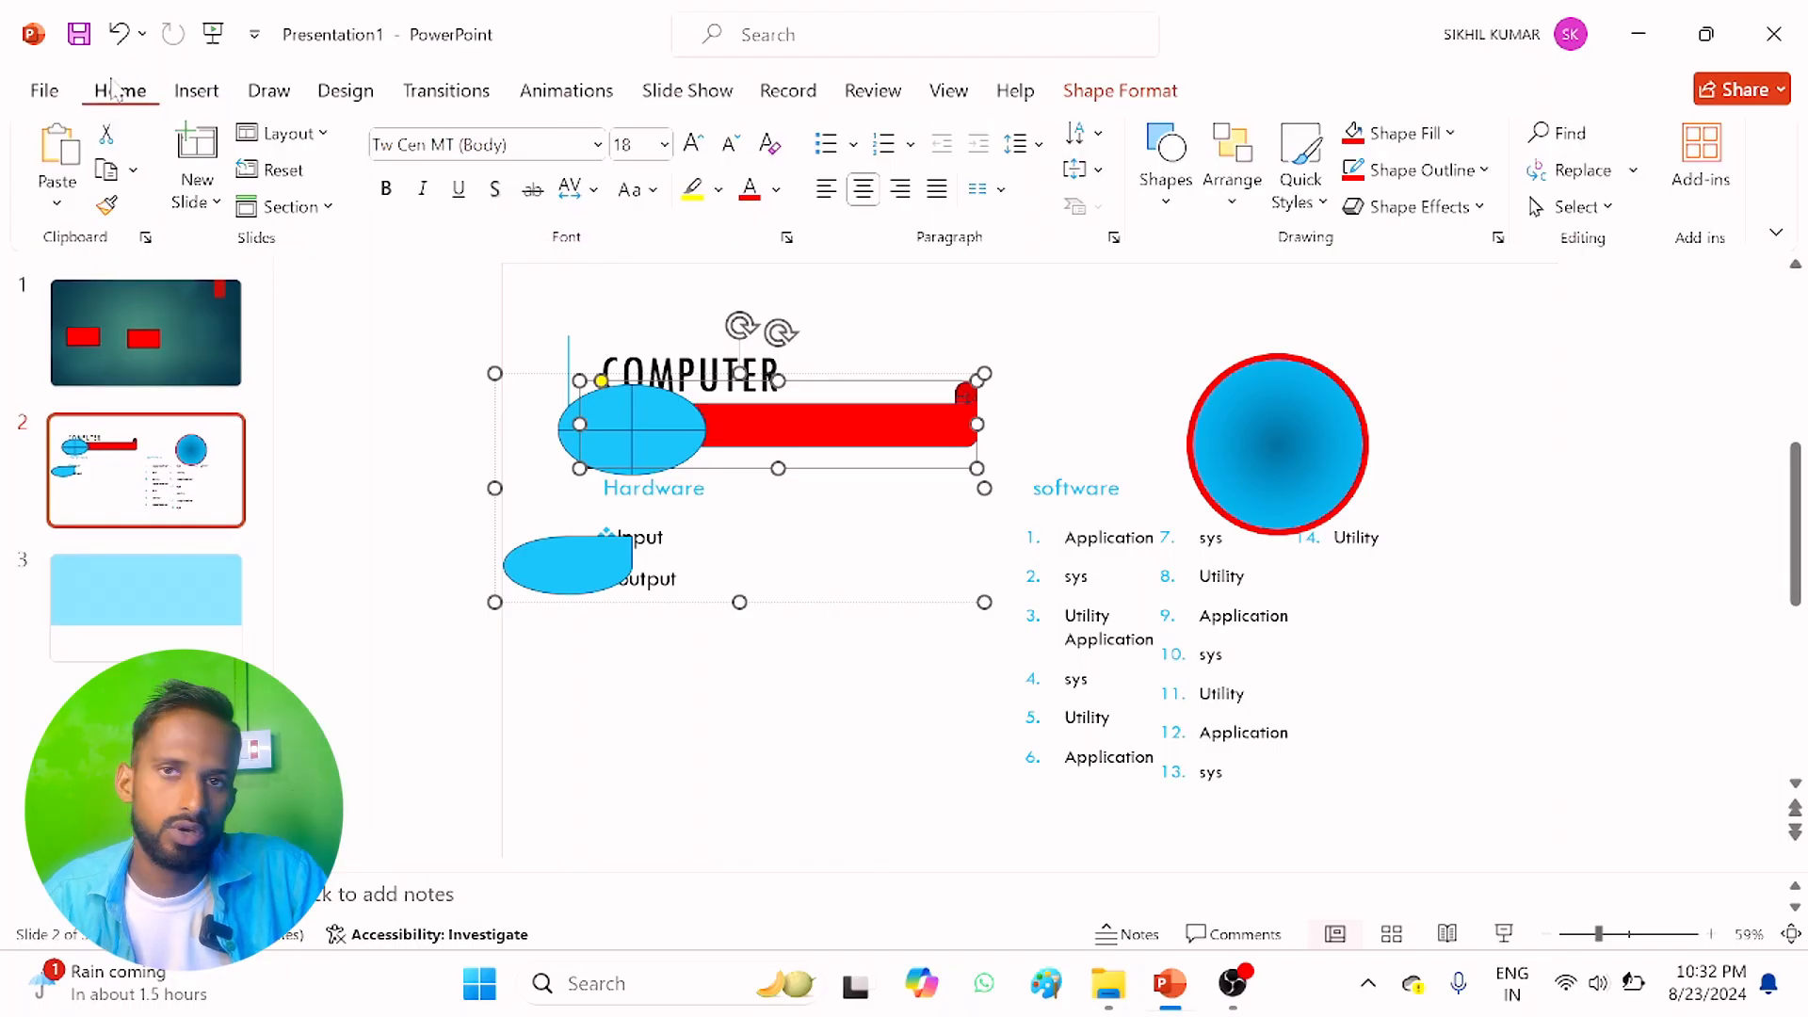